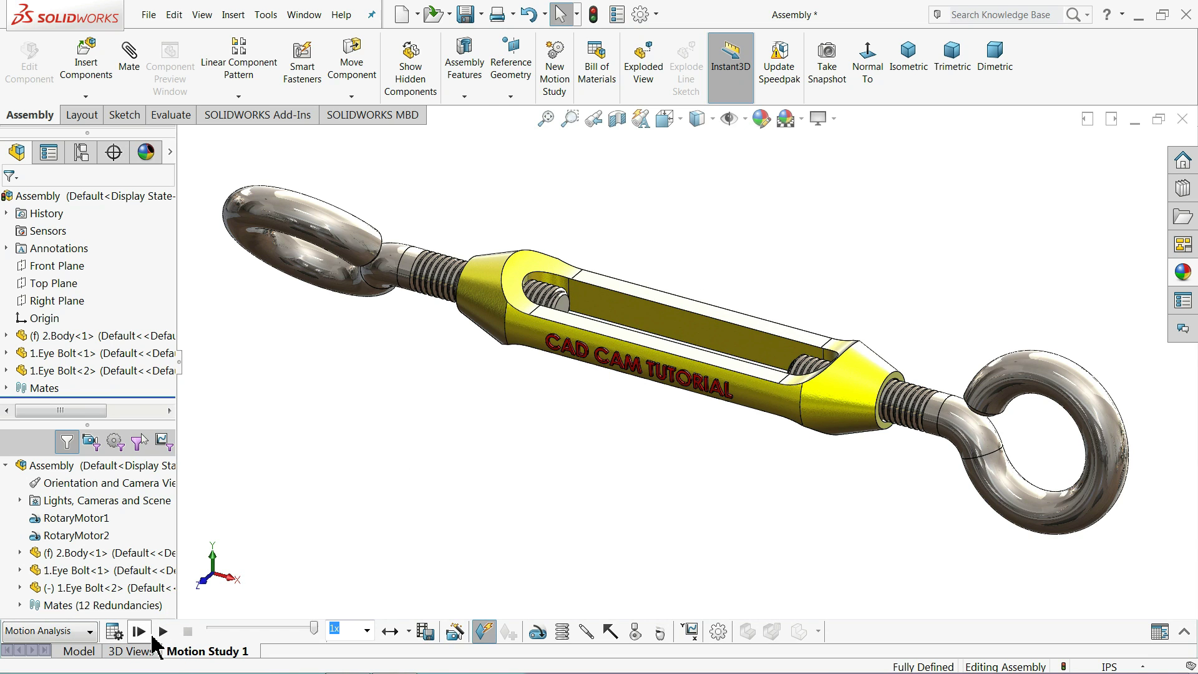
Play the turnbuckle assembly's motion study animation.
left_click(162, 631)
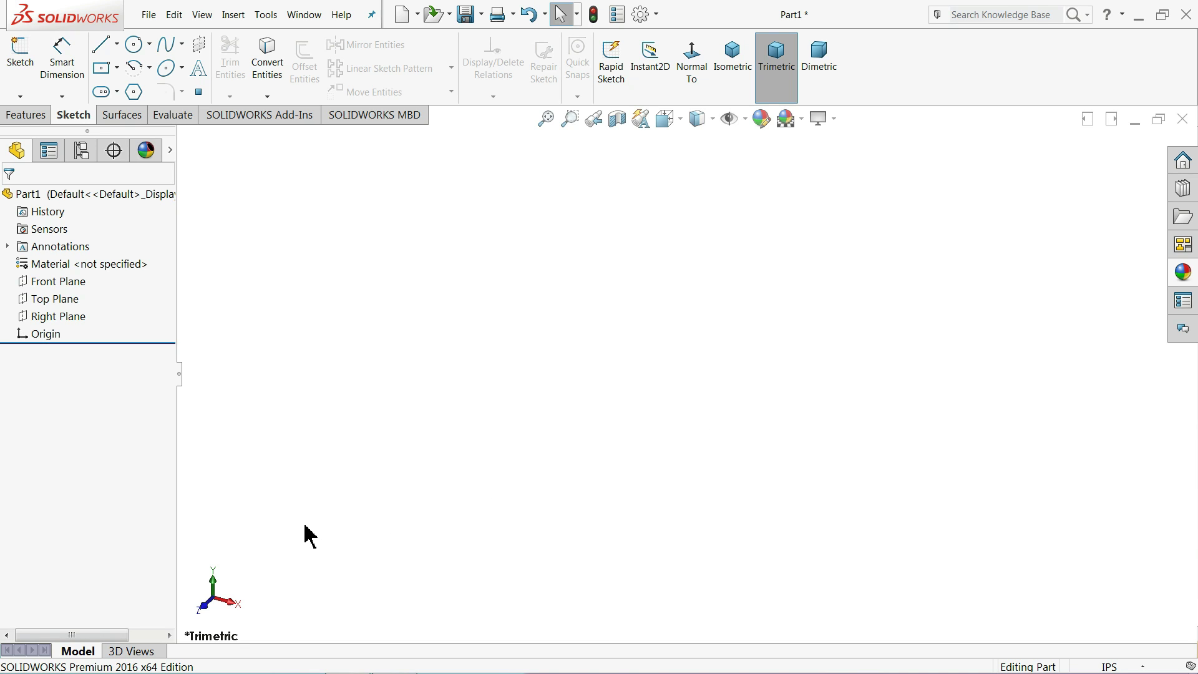
On the Top Plane, sketch a vertical line from the origin that flows into a nearly closed tangent arc.
left_click(25, 300)
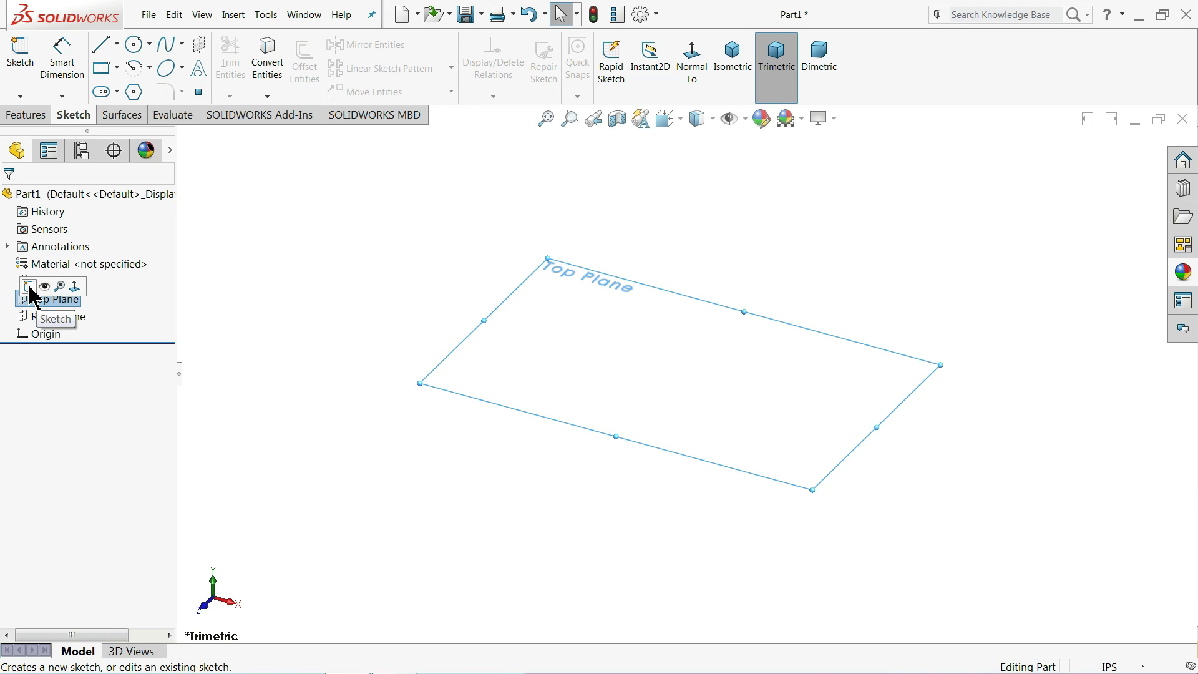
left_click(29, 286)
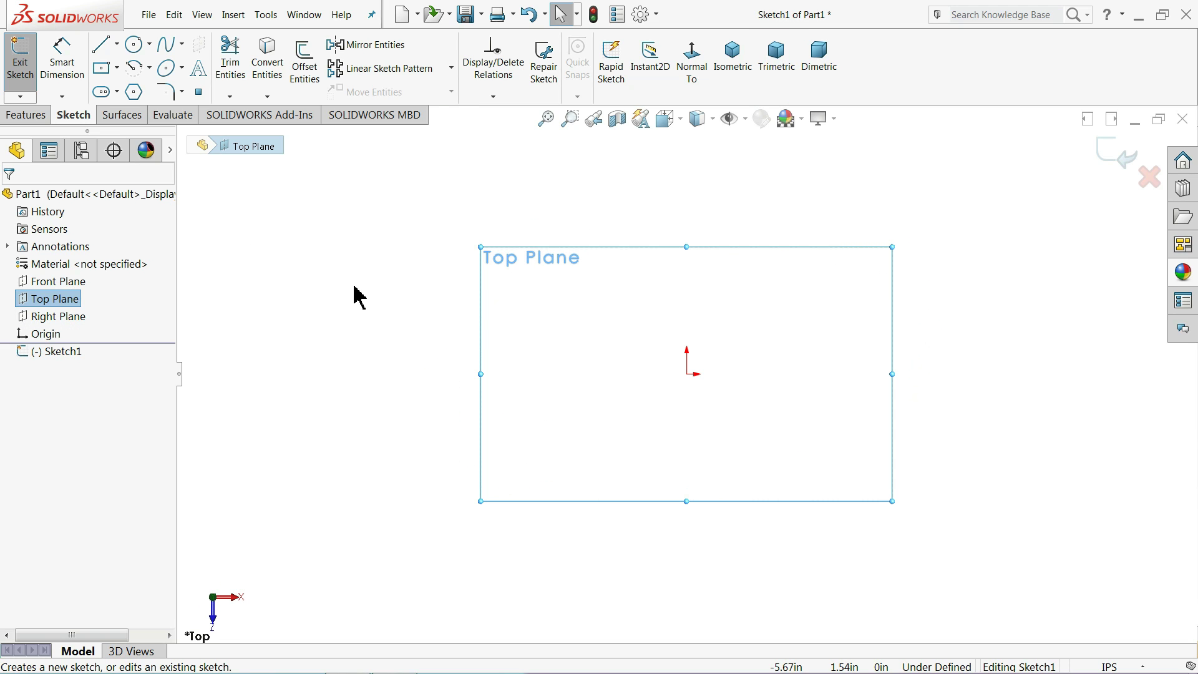
left_click(102, 49)
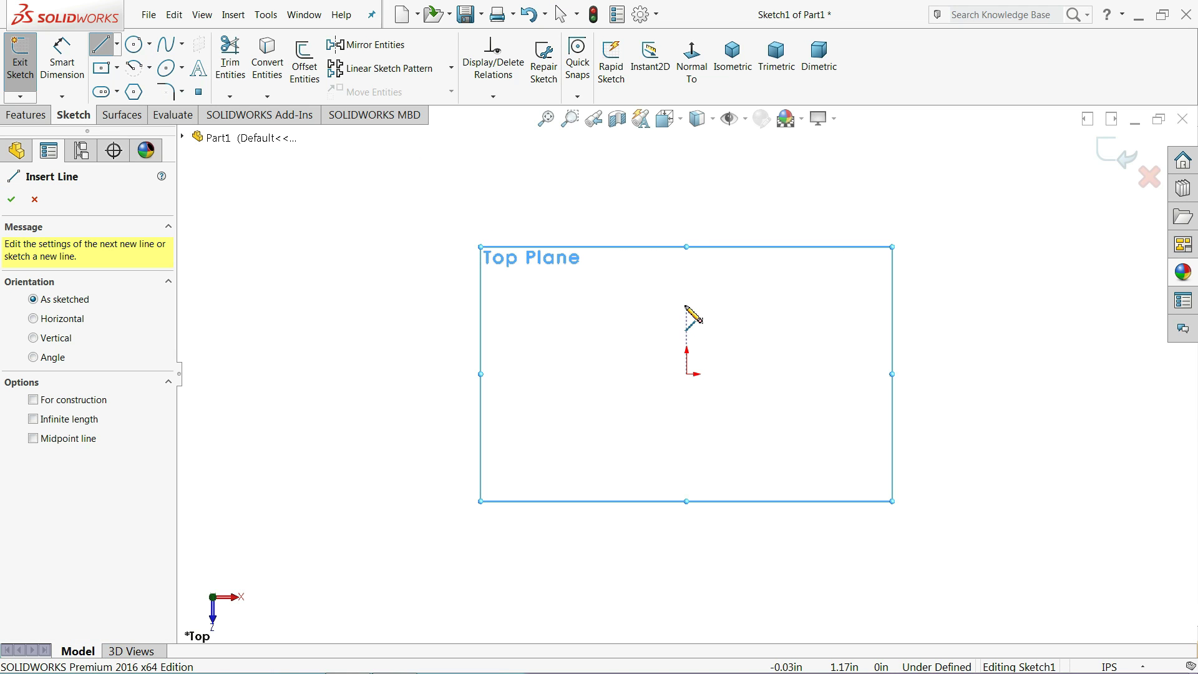
left_click(687, 306)
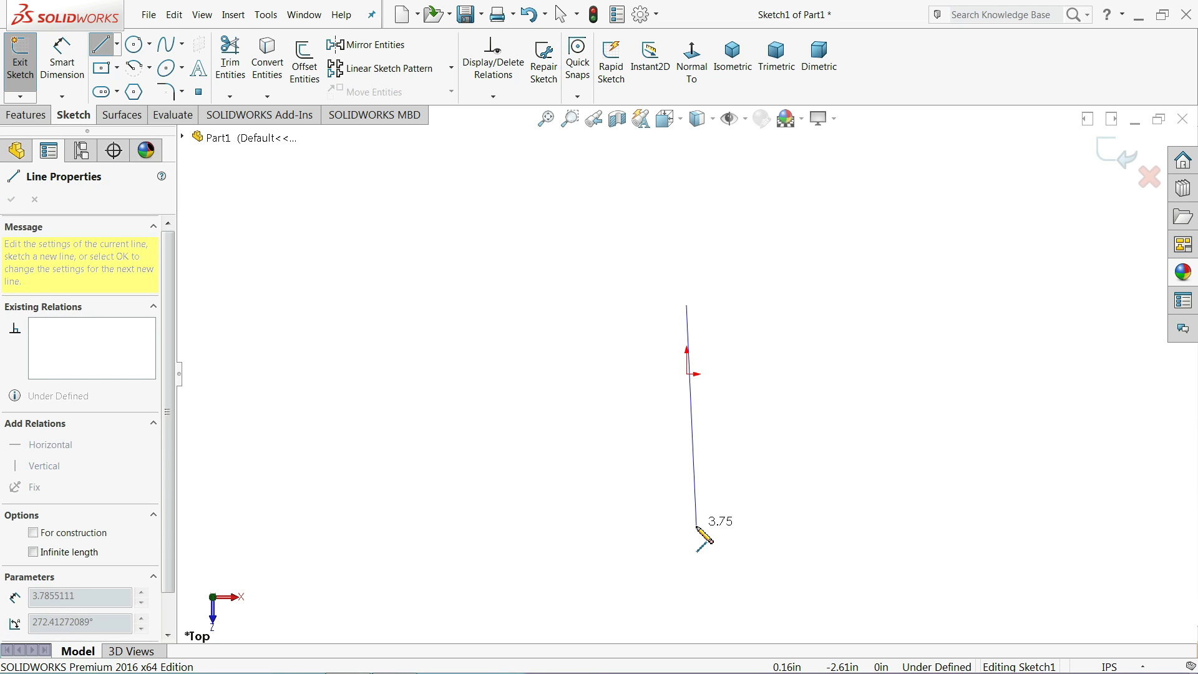
left_click(687, 475)
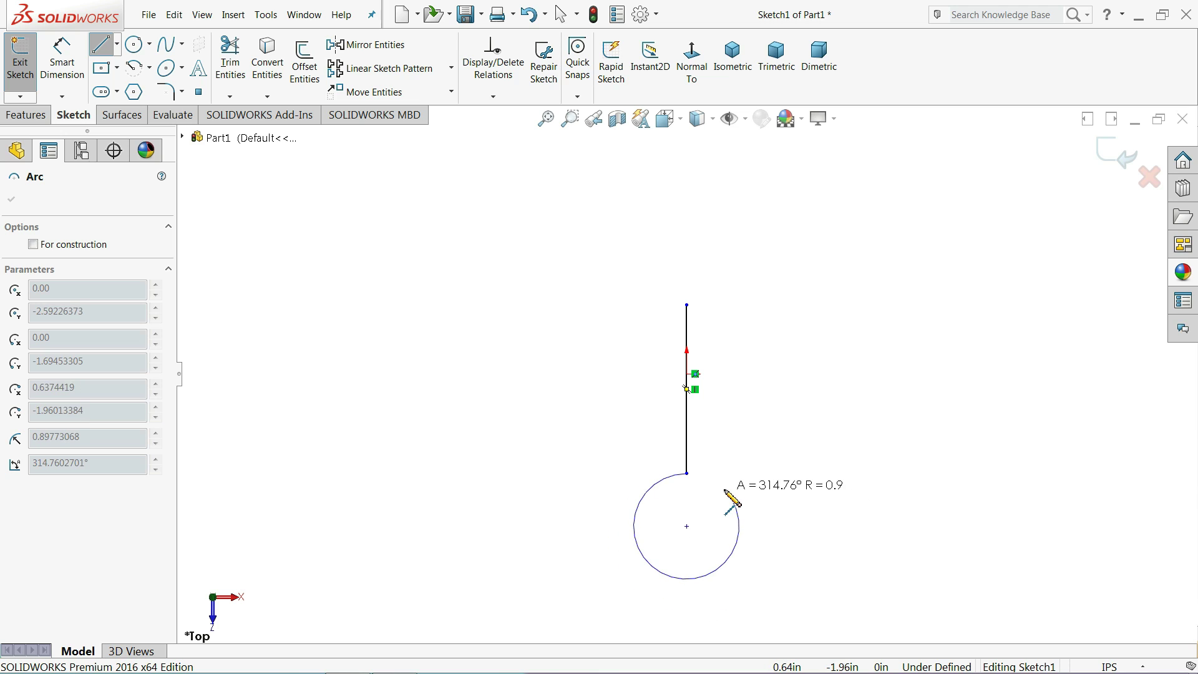
left_click(724, 490)
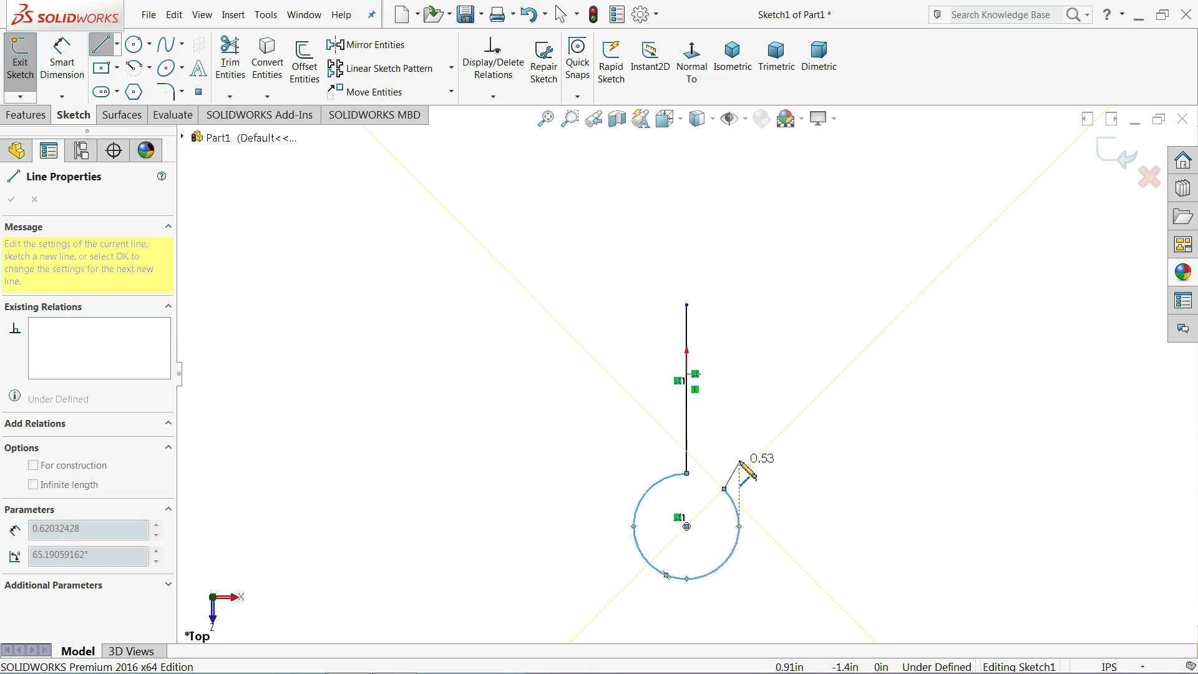
right_click(791, 413)
left_click(791, 423)
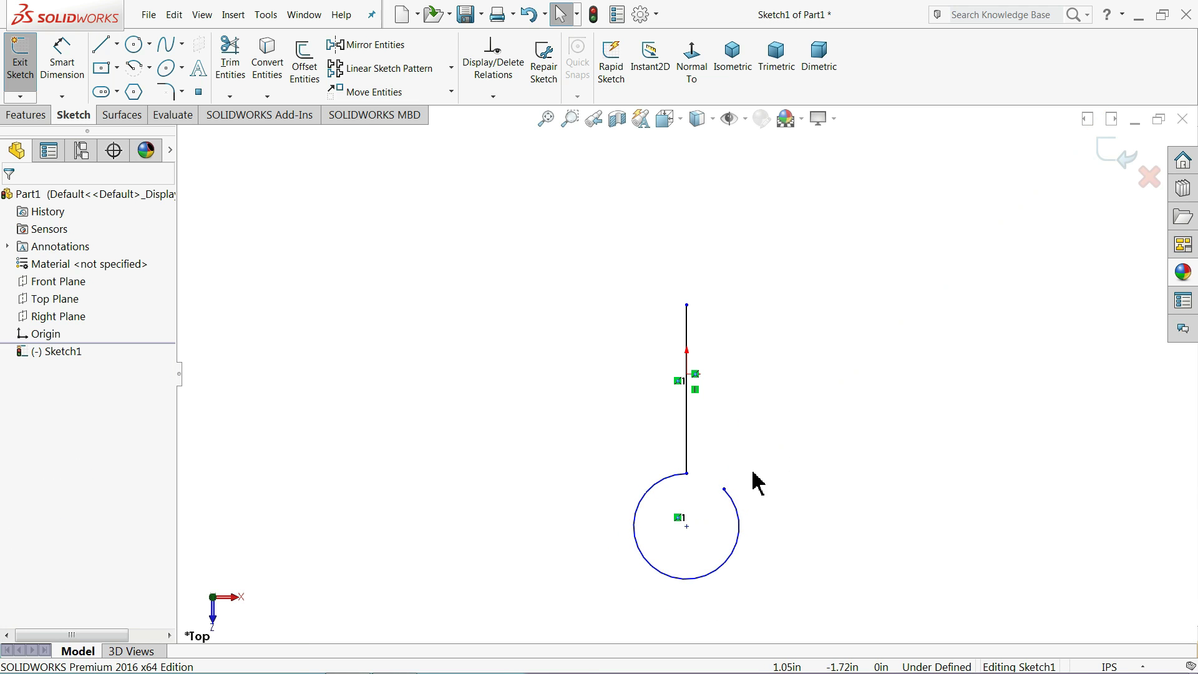
Check the unit system list and keep the sketch in inches.
scroll(736, 493, "up", 2)
scroll(700, 502, "down", 4)
scroll(698, 368, "down", 1)
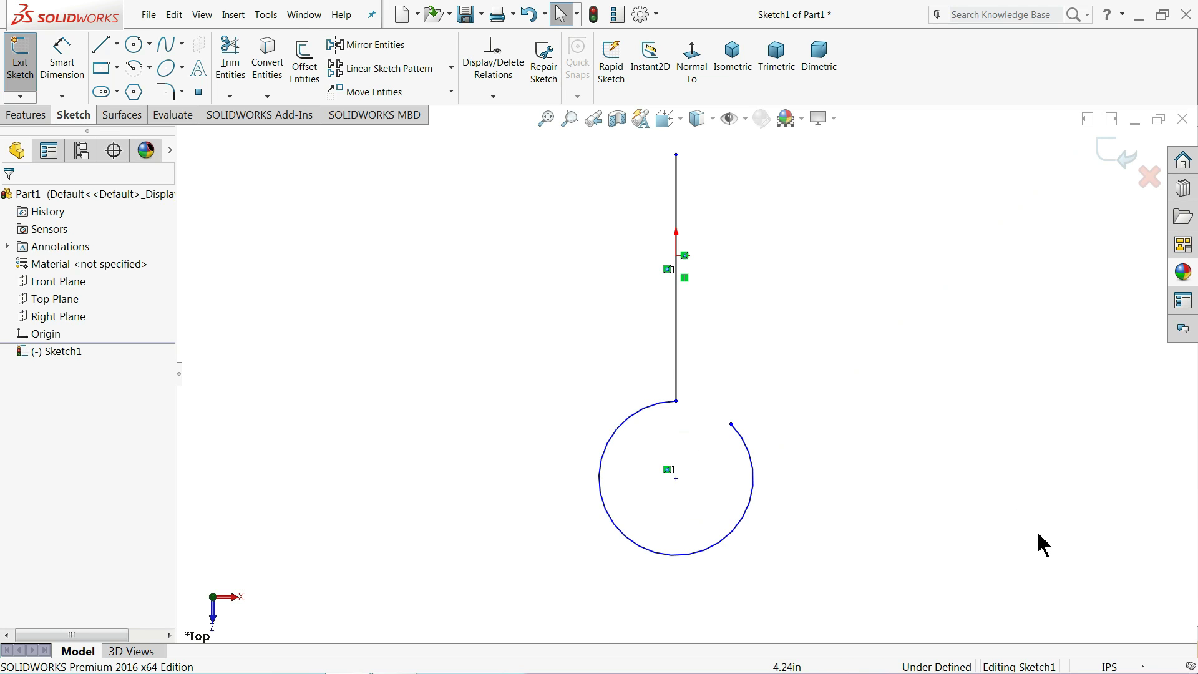
left_click(1087, 669)
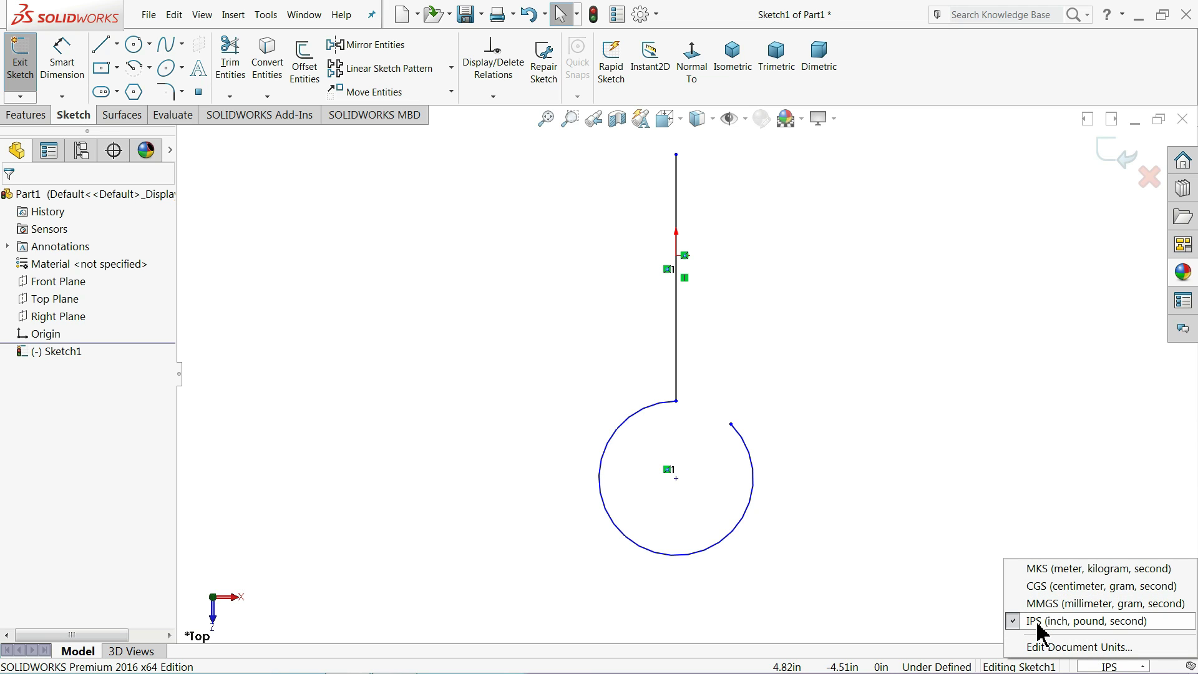
left_click(863, 447)
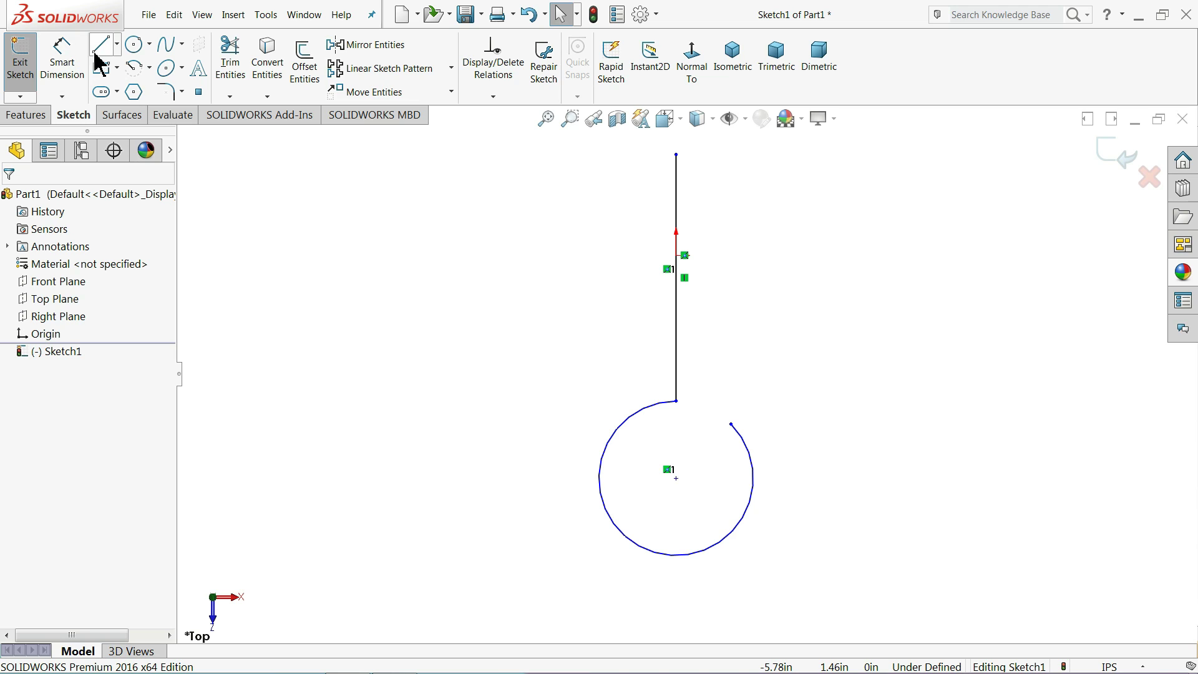
Draw an angled construction centerline from the arc's centre up and to the right.
left_click(117, 45)
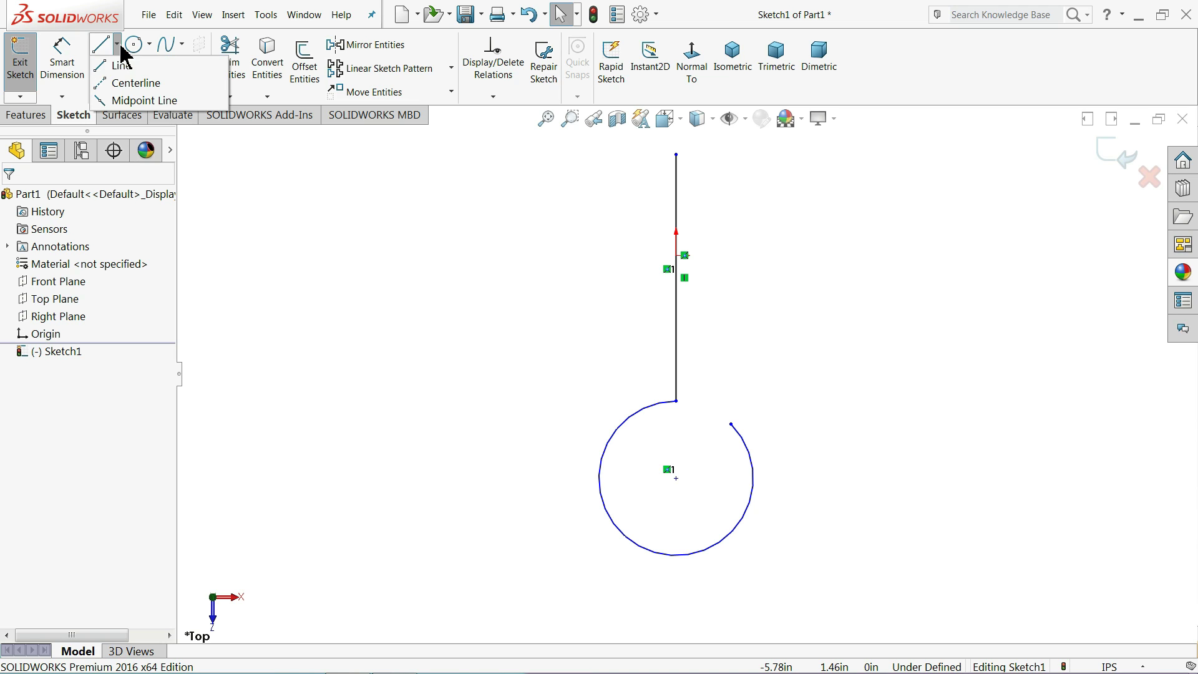
left_click(125, 87)
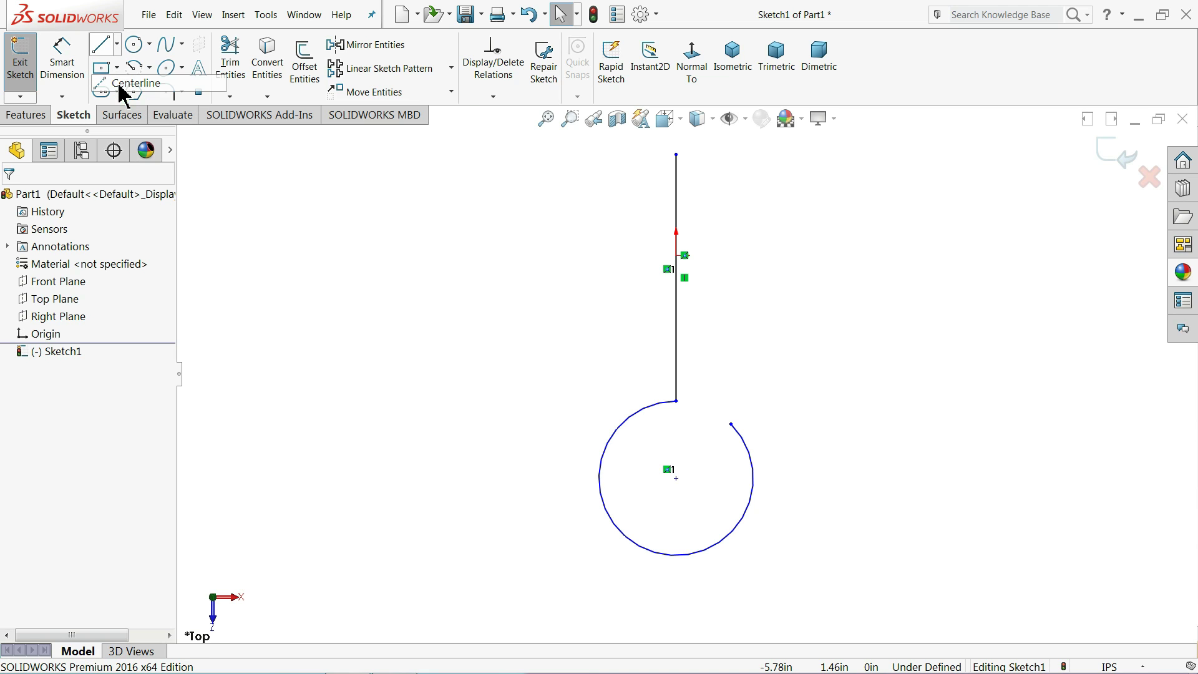
left_click(676, 478)
left_click(790, 178)
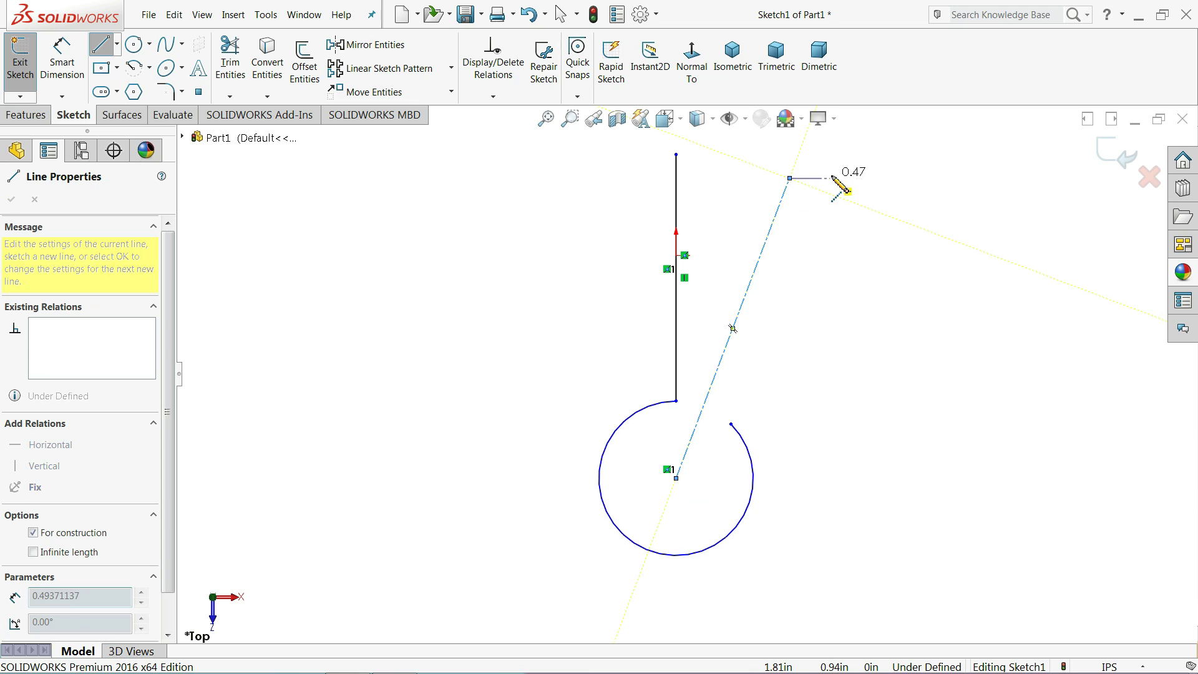
right_click(833, 179)
left_click(873, 212)
key("Escape")
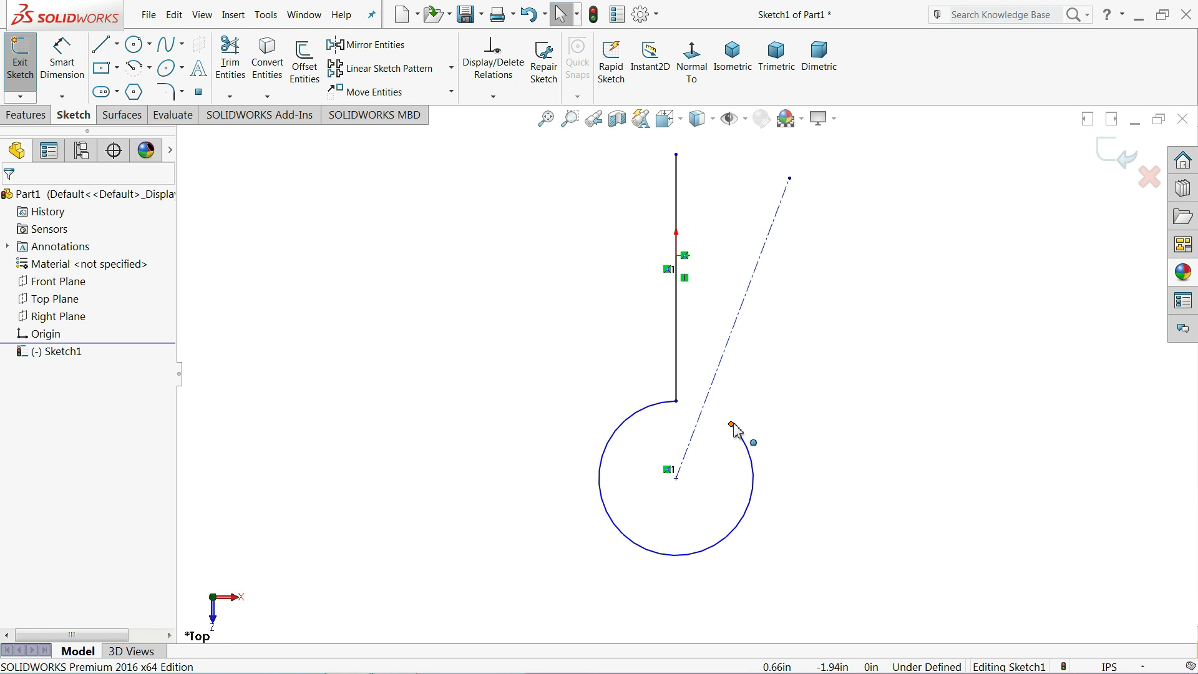
Make the arc's open endpoint coincident with the centerline.
left_click(731, 425)
left_click(701, 412, "ctrl")
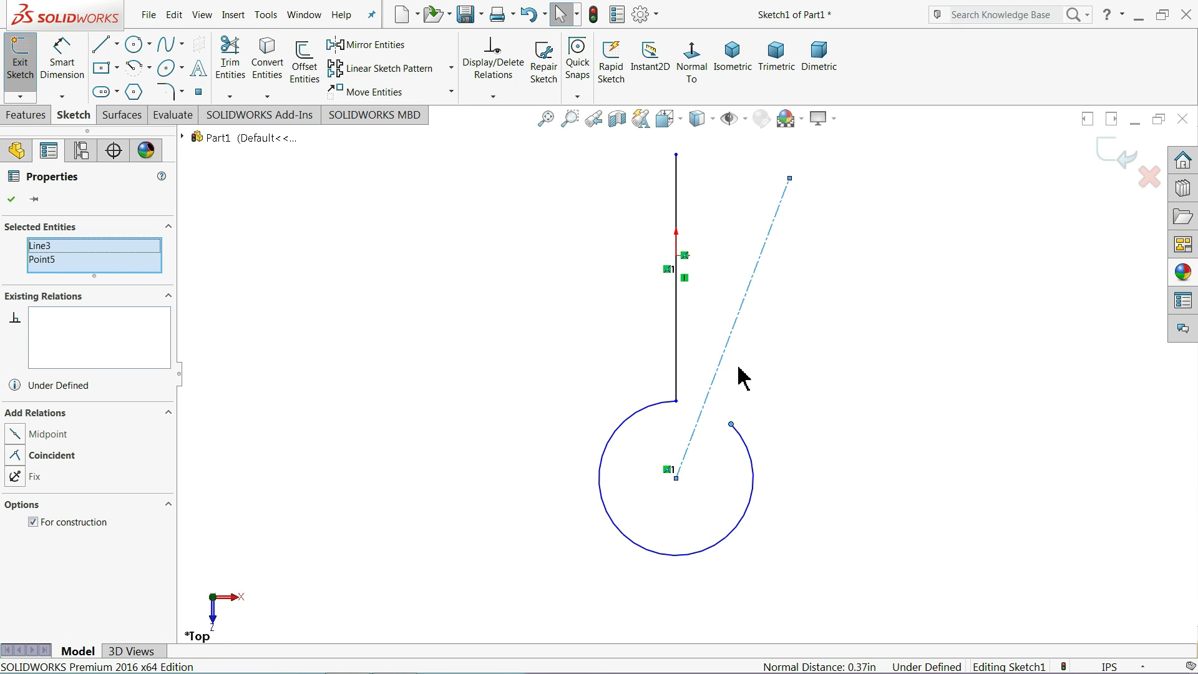
left_click(56, 462)
left_click(484, 369)
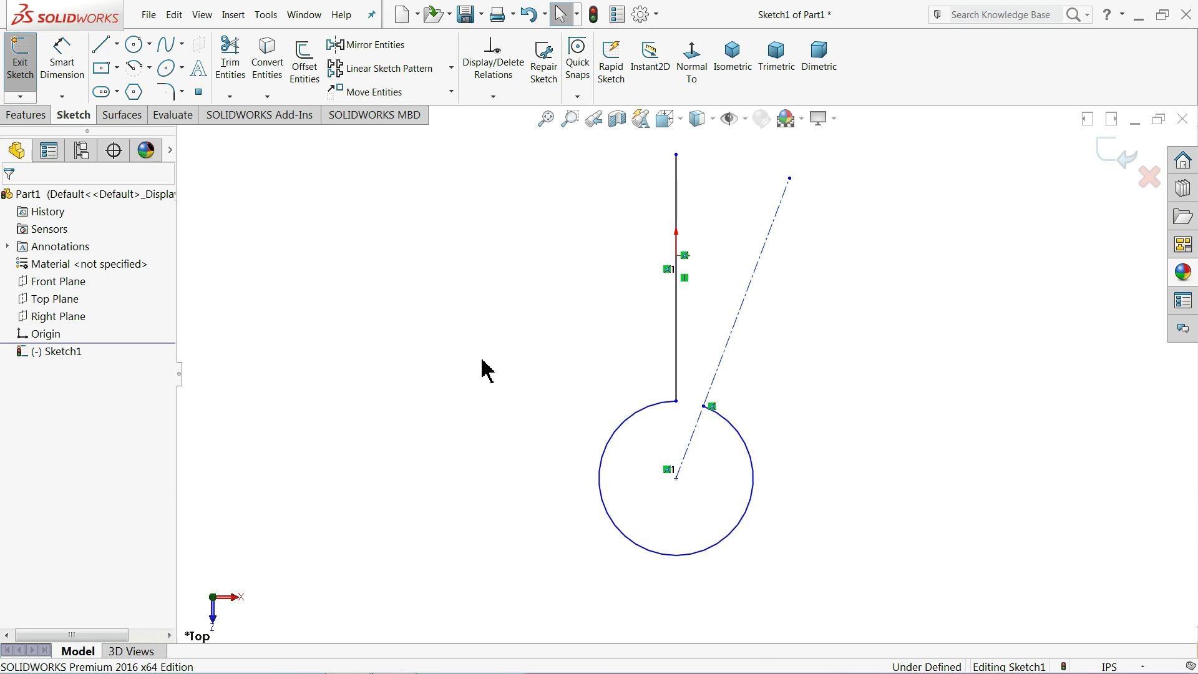
Round the line-arc corner vertex with a 0.375 in sketch fillet.
left_click(168, 93)
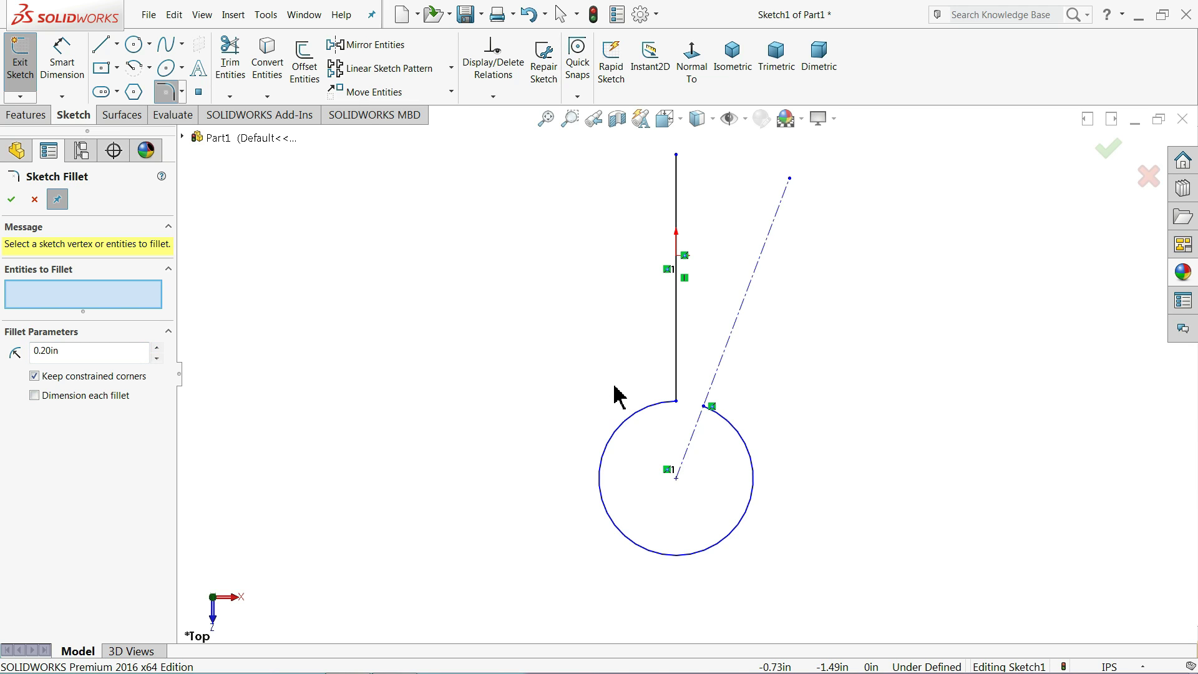
double_click(71, 354)
type("0.375")
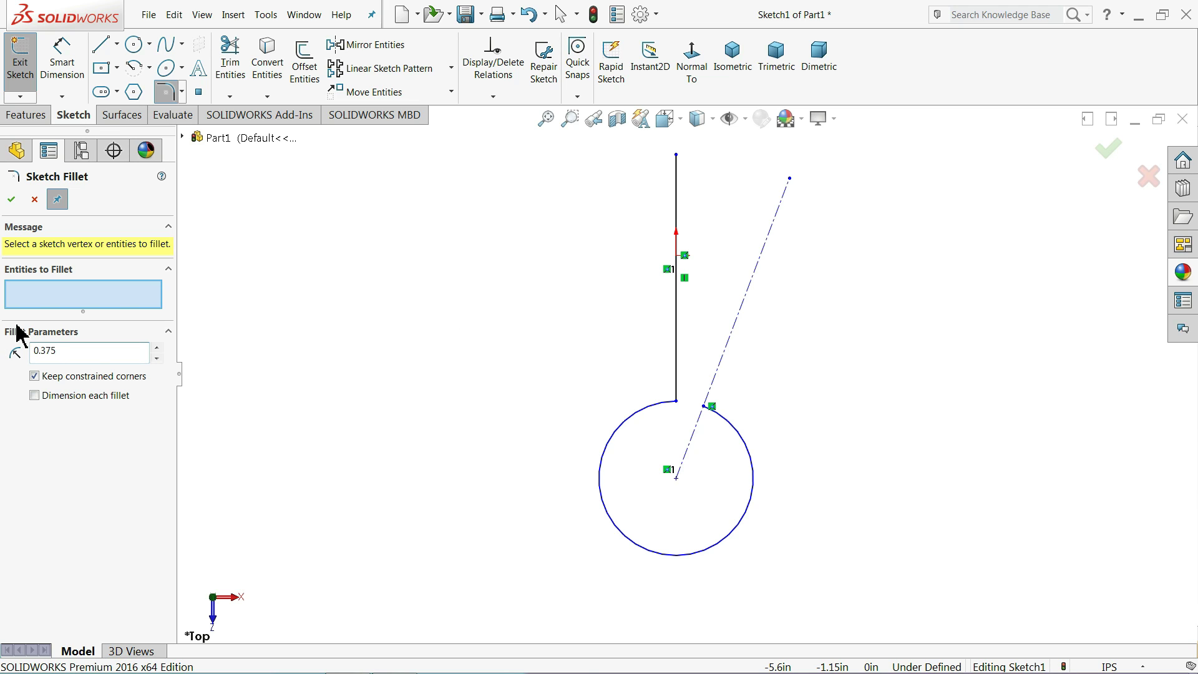
left_click(676, 404)
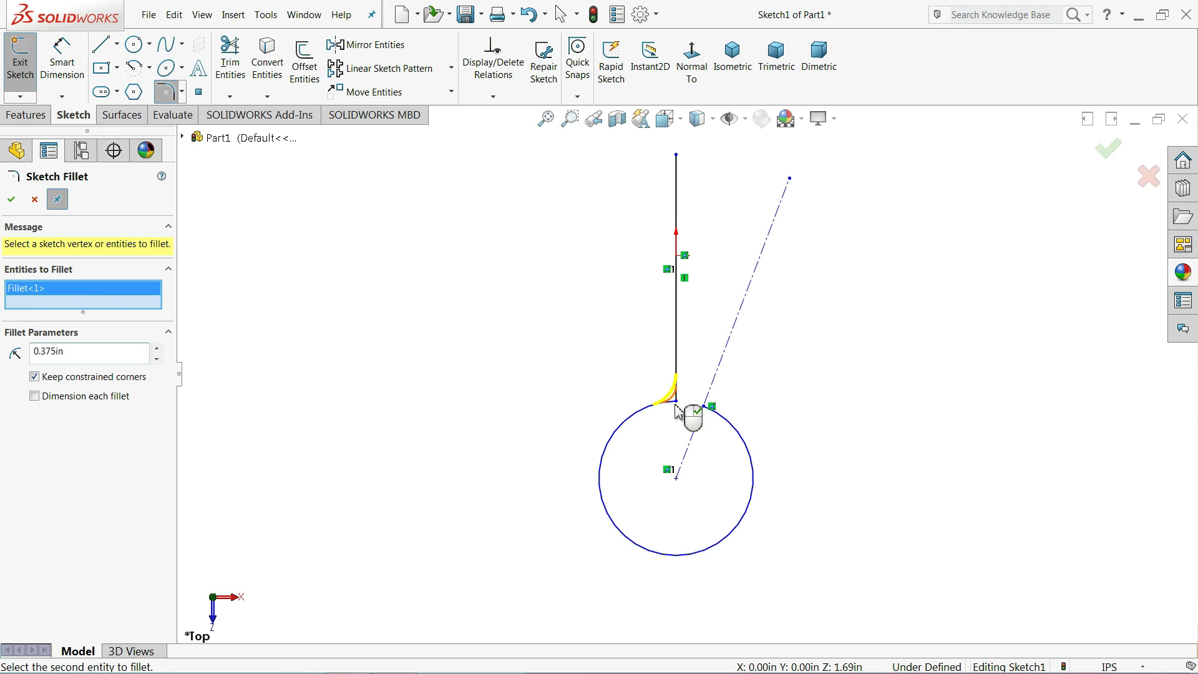
left_click(13, 198)
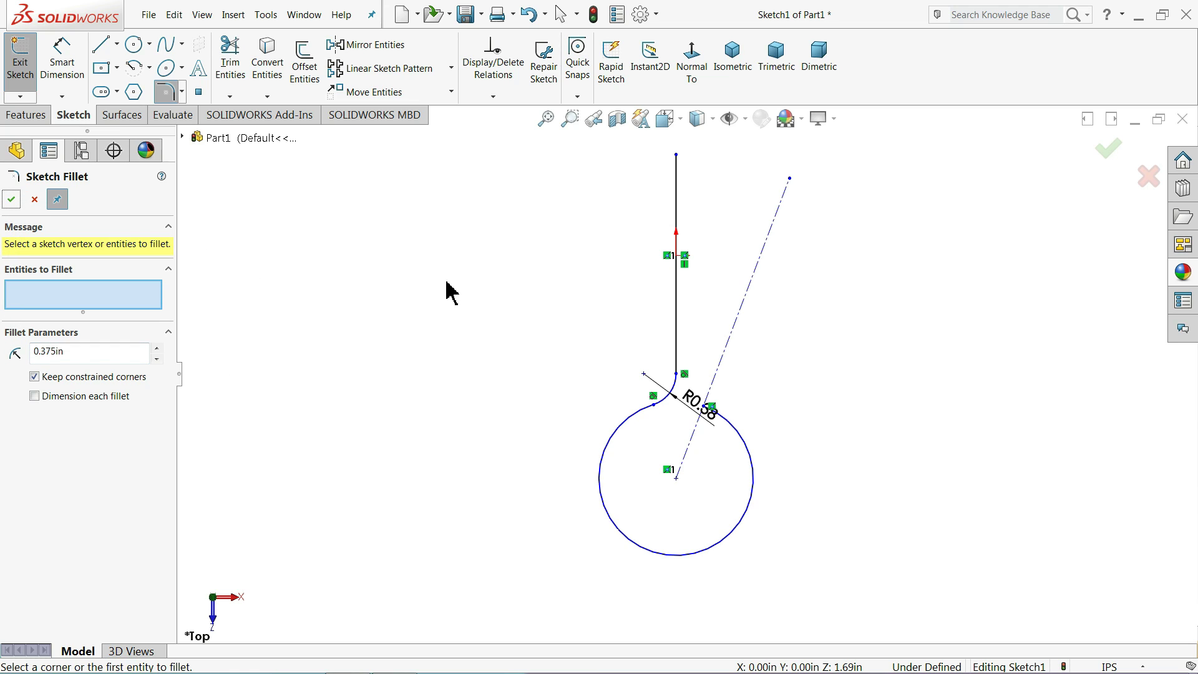
Dimension the vertical line's length as 1.5 in.
left_click(68, 74)
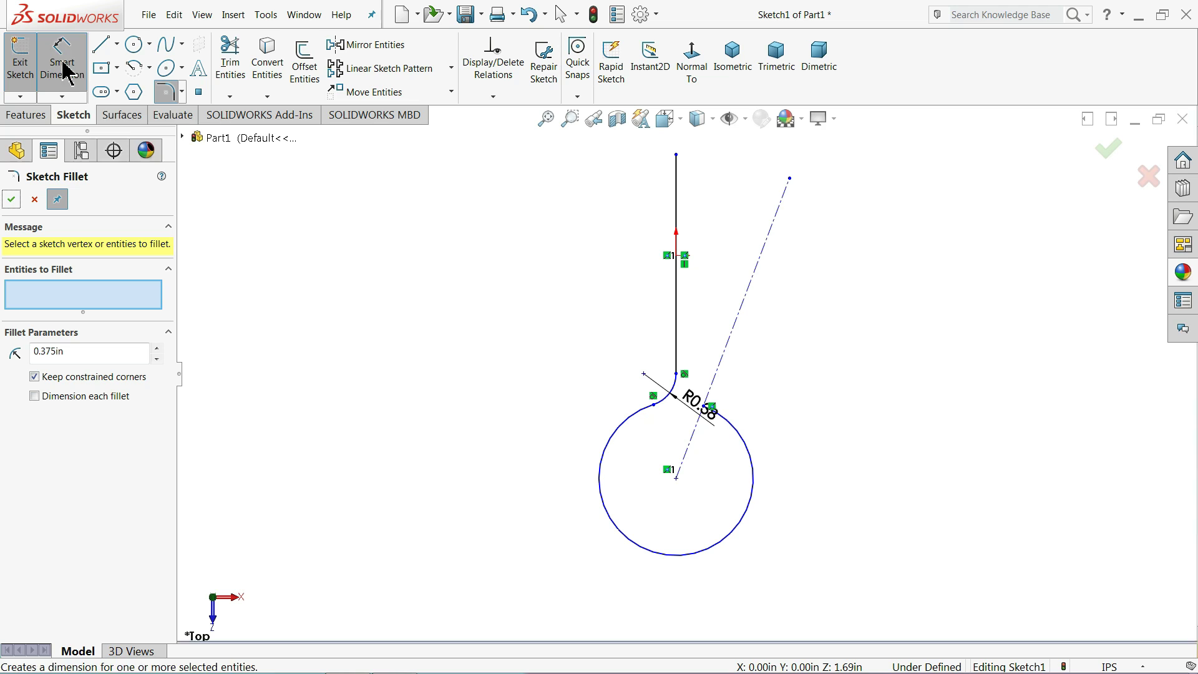
scroll(571, 274, "down", 1)
scroll(706, 240, "up", 1)
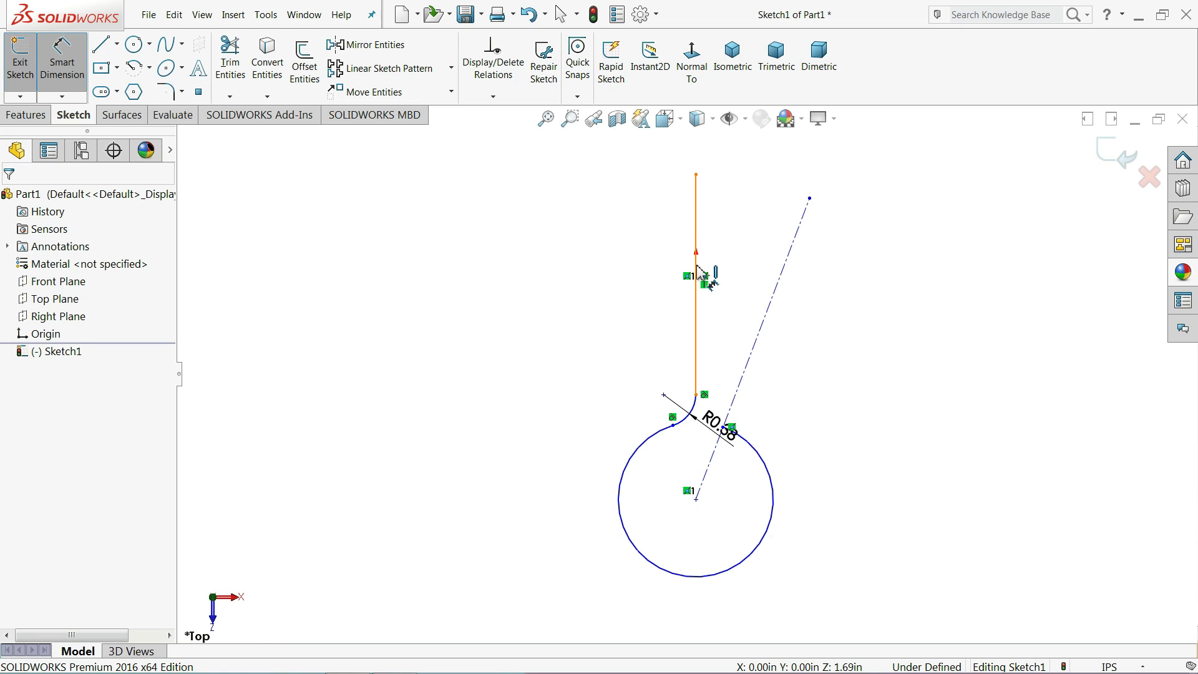
left_click(696, 291)
left_click(560, 299)
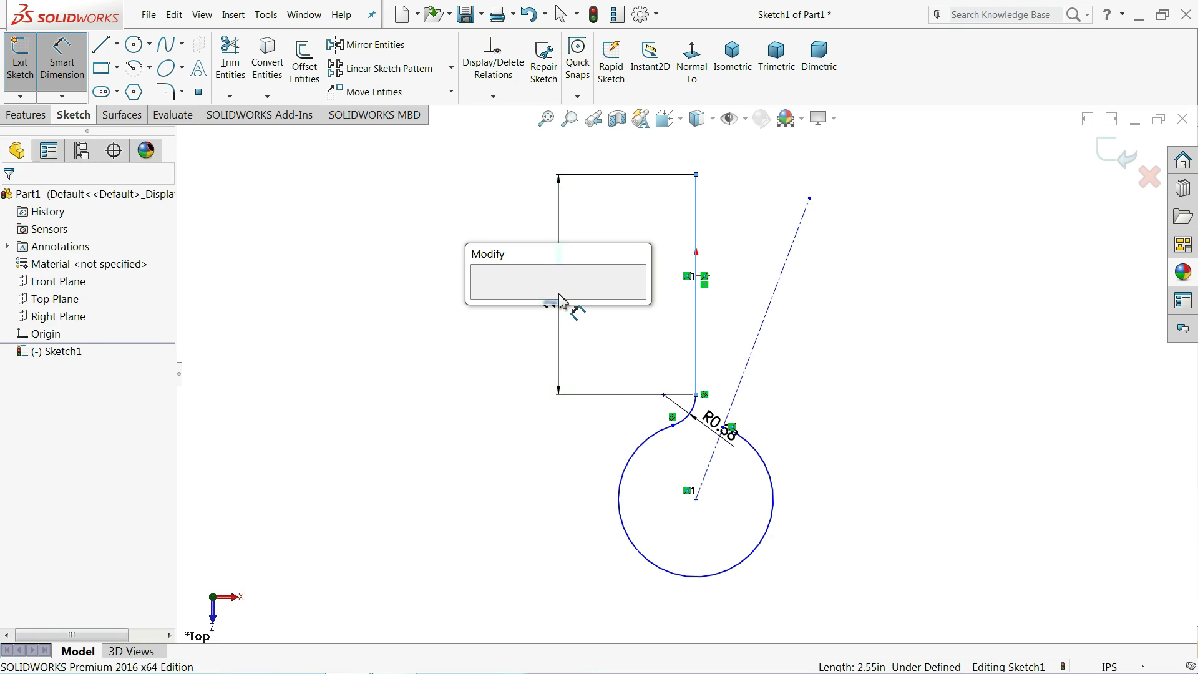
type("1.5")
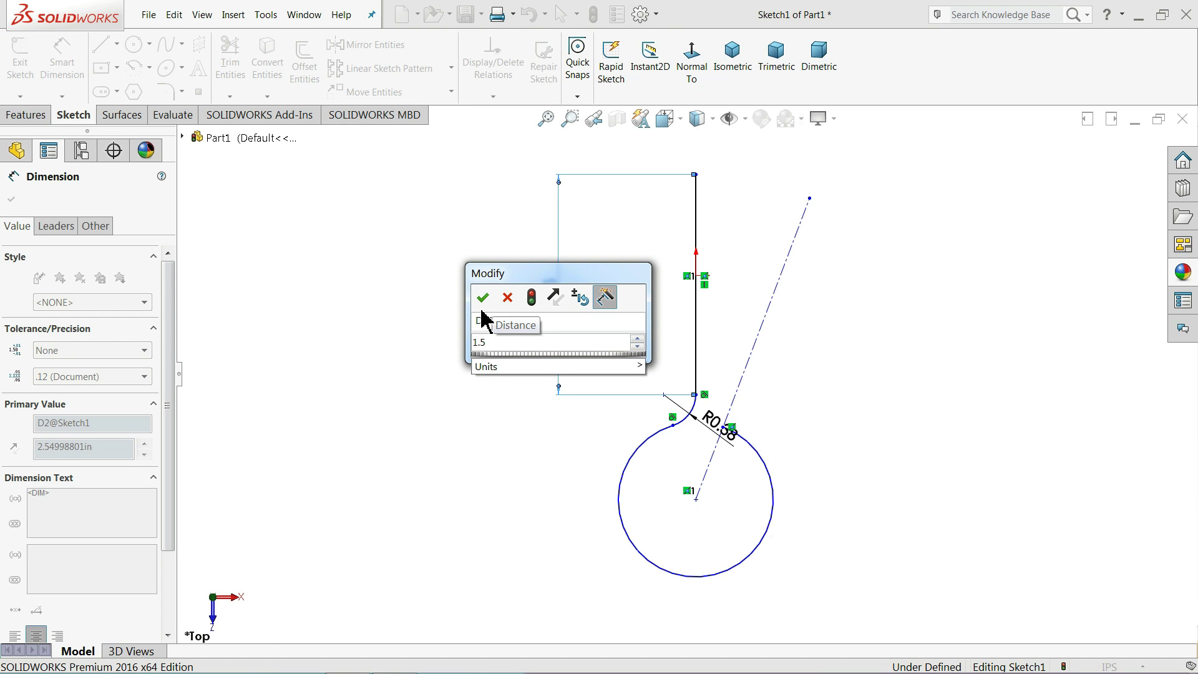
left_click(482, 298)
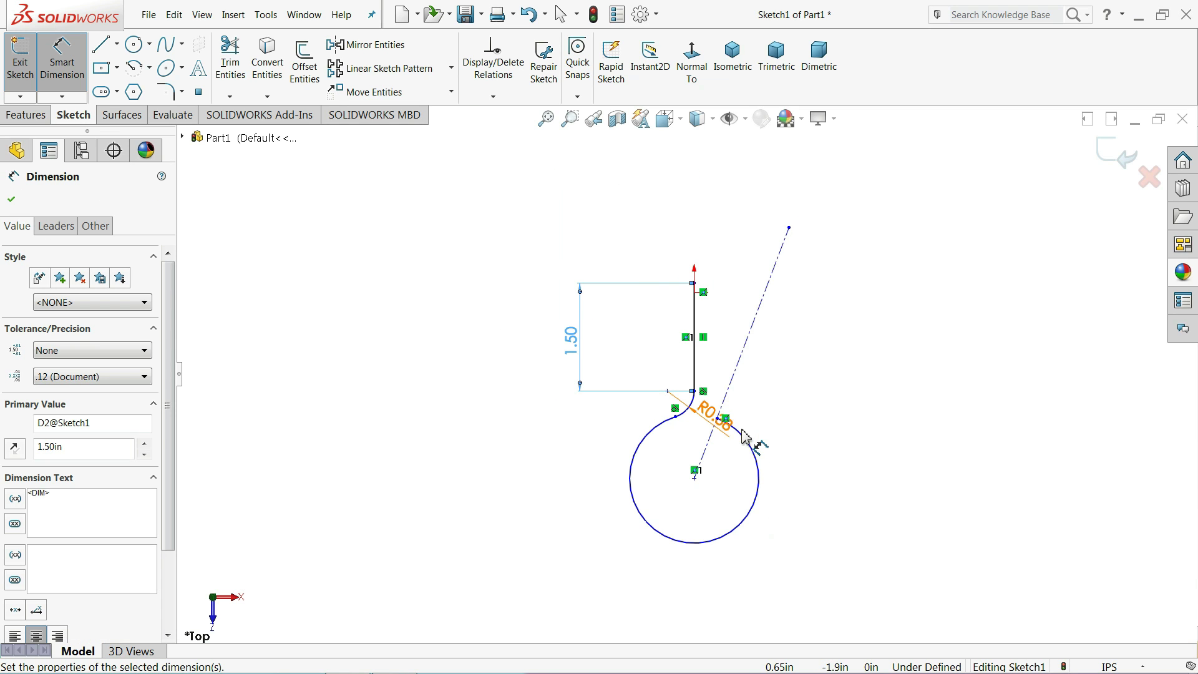
Set the vertical distance from the line's top to the arc centre at 1.75 in.
scroll(736, 462, "down", 1)
scroll(710, 384, "down", 1)
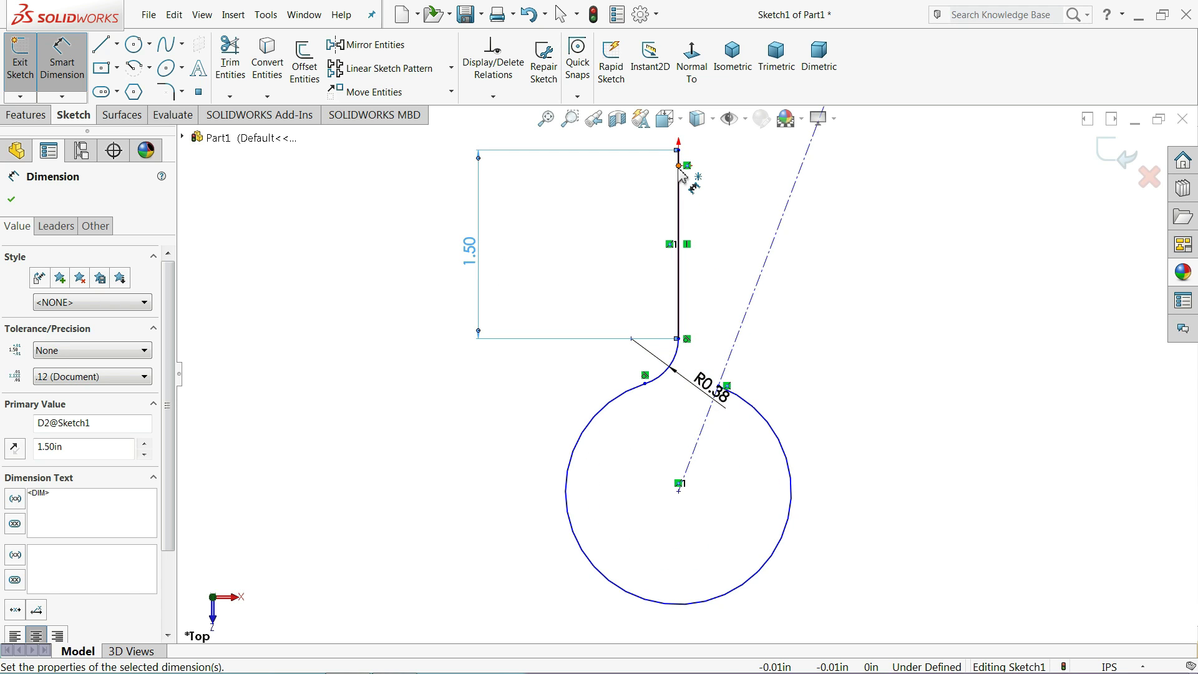
left_click(681, 206)
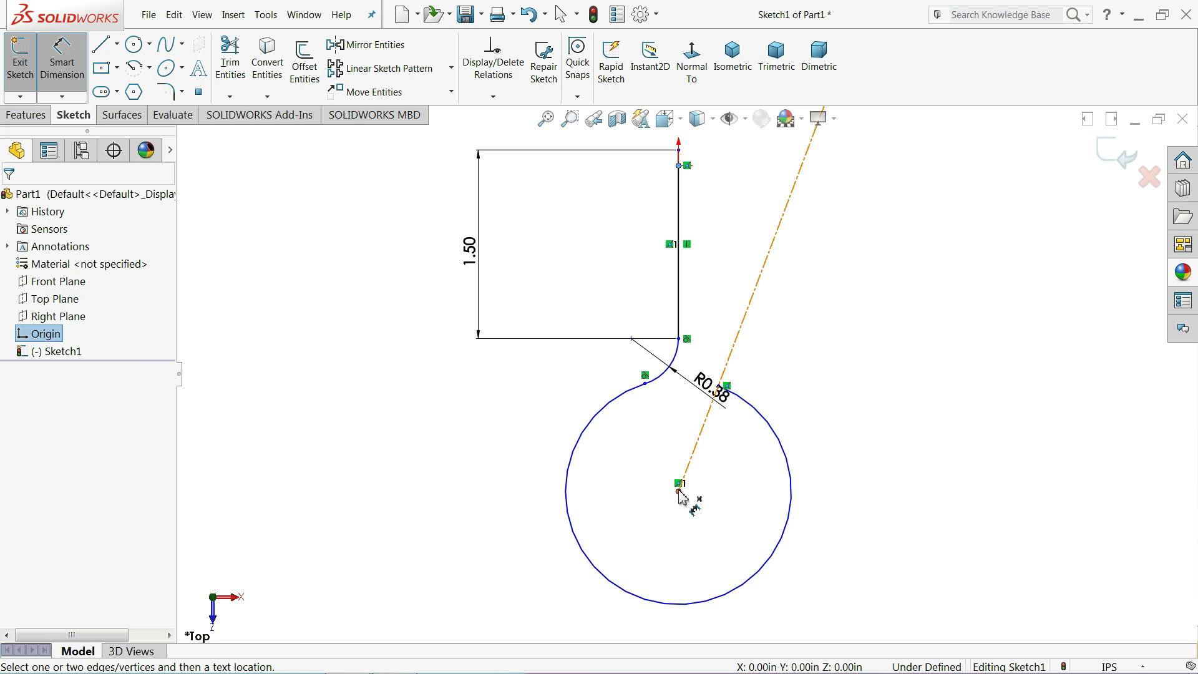
left_click(679, 492)
left_click(391, 340)
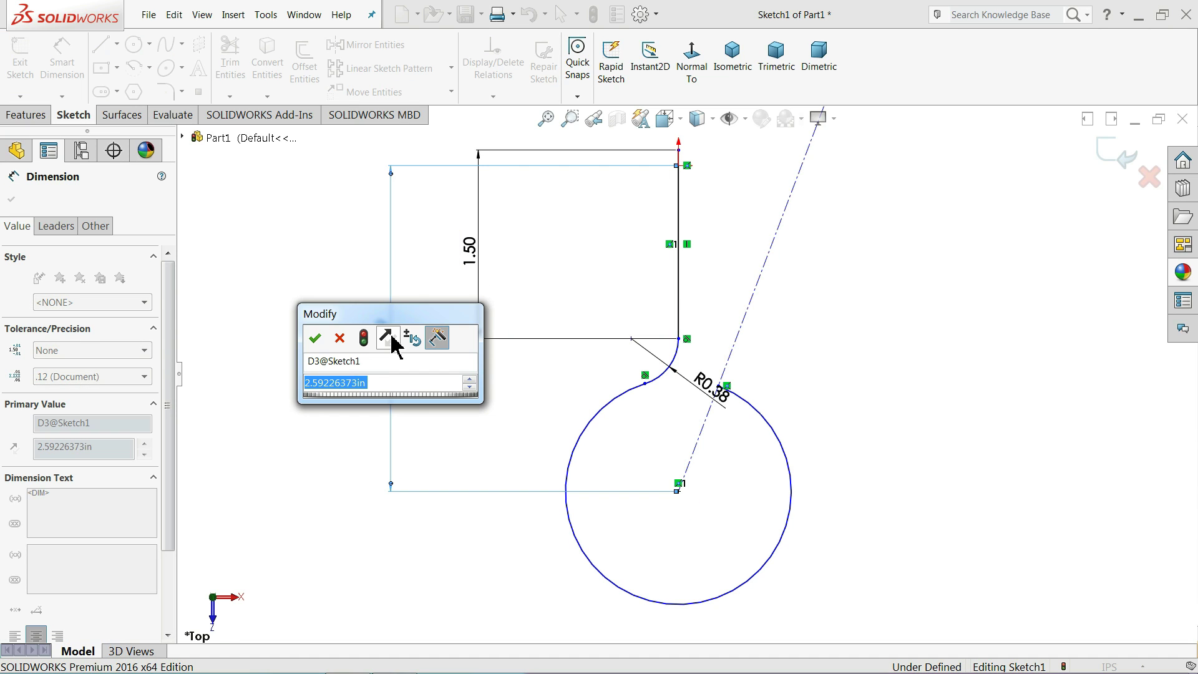
type("1.75")
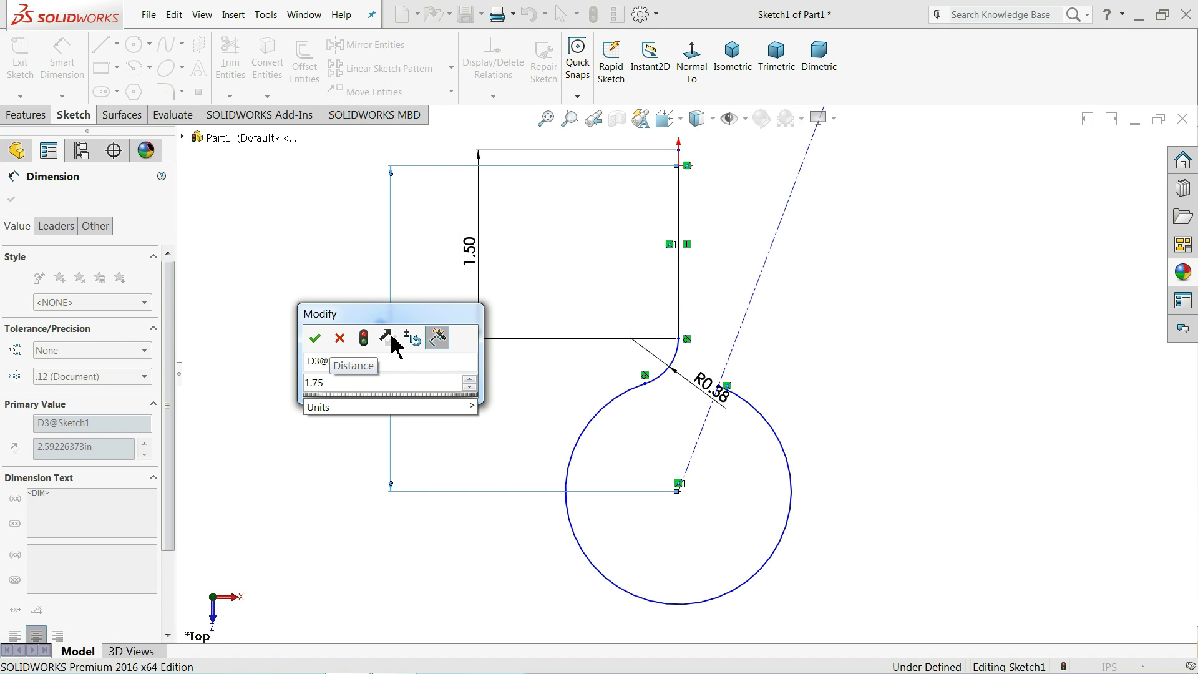
left_click(315, 338)
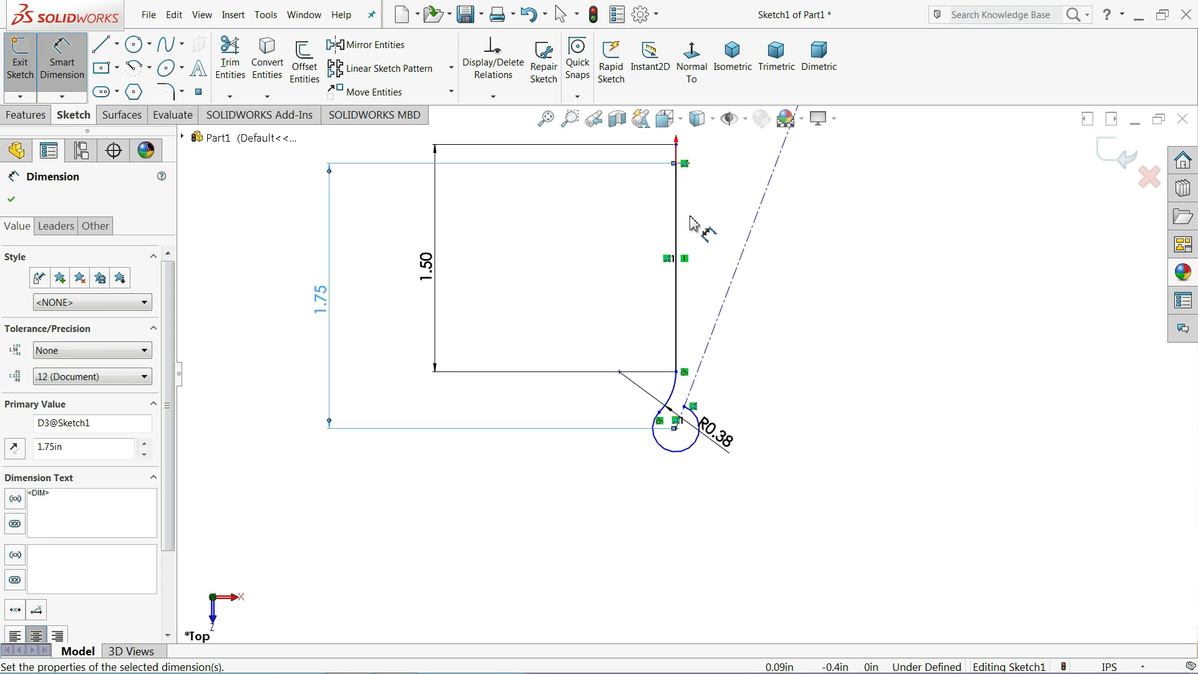
left_click(774, 349)
scroll(721, 390, "down", 2)
scroll(719, 390, "down", 3)
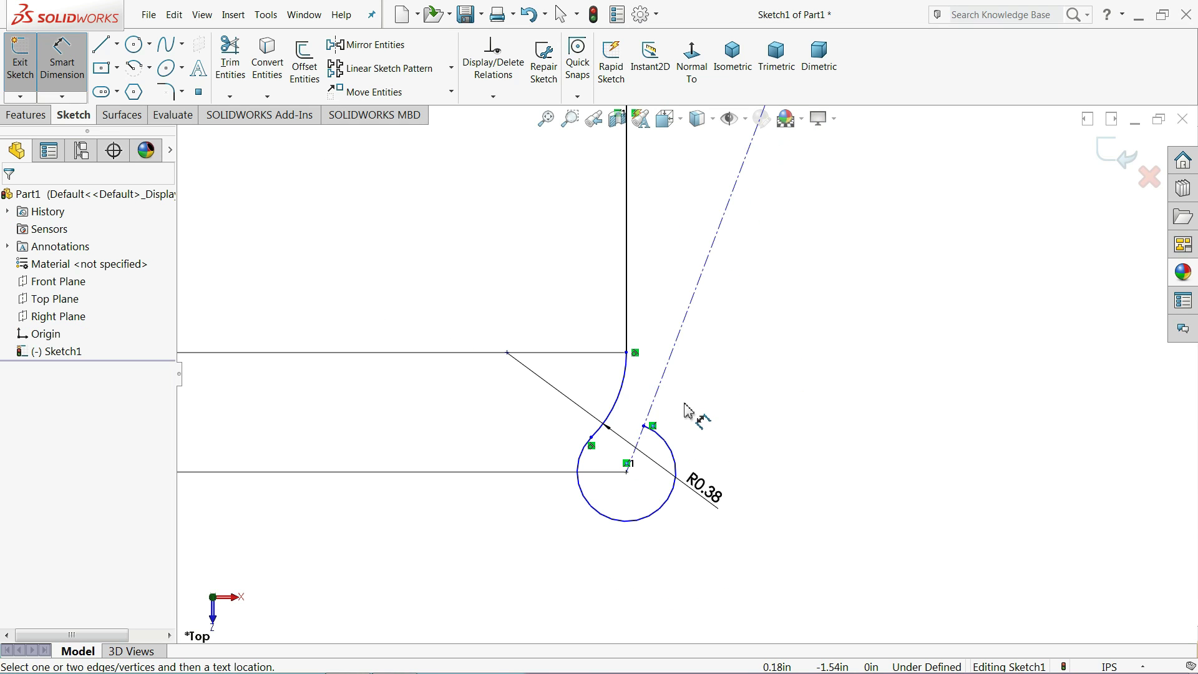
scroll(699, 424, "up", 1)
scroll(685, 488, "down", 2)
scroll(690, 461, "down", 1)
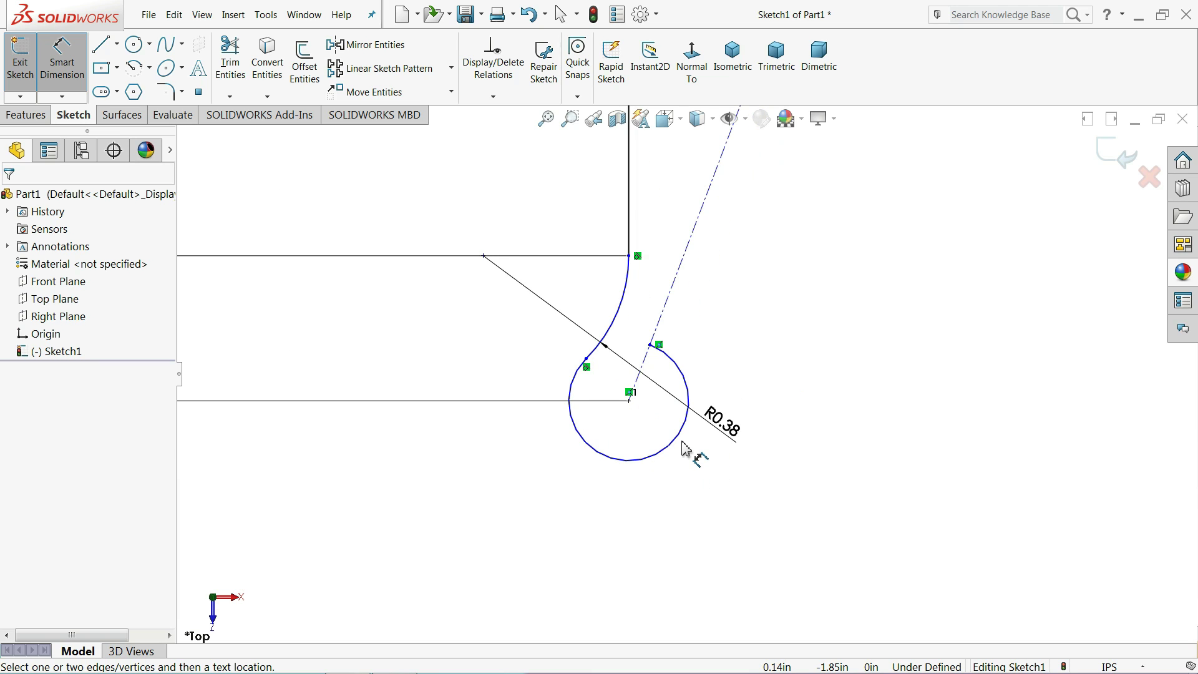
Dimension the large arc's radius as 1.25/2, giving 0.625 in.
left_click(685, 443)
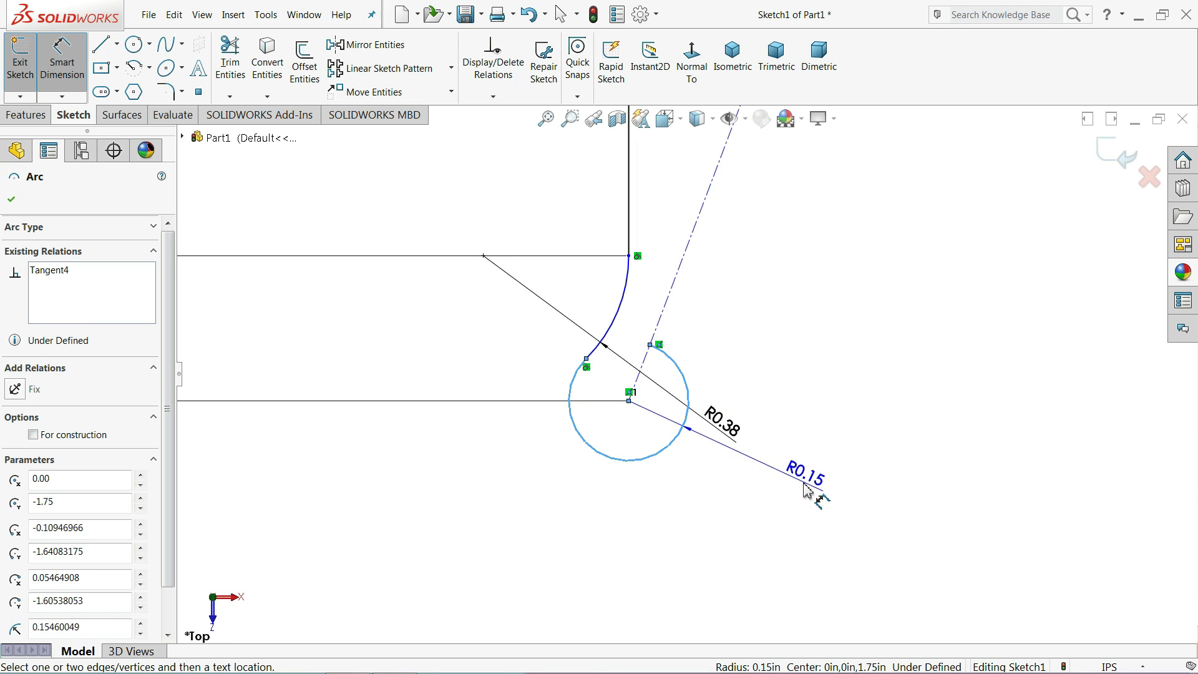
left_click(807, 492)
type("1.25")
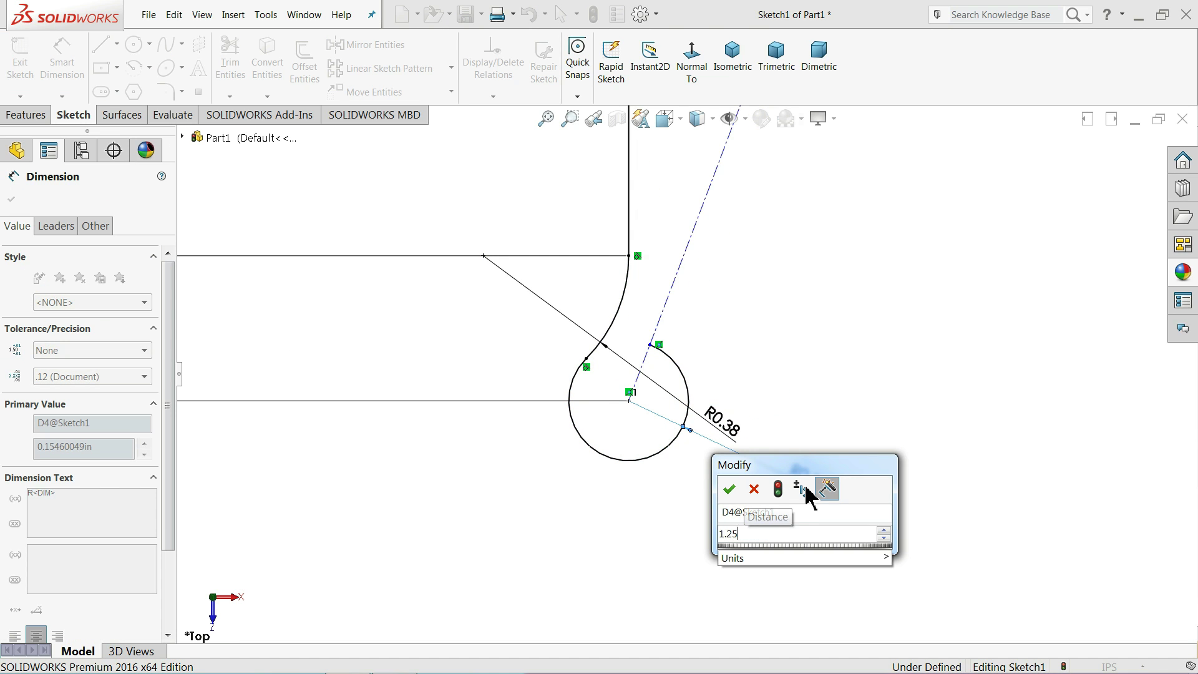
key("Return")
scroll(767, 443, "up", 2)
scroll(708, 374, "up", 2)
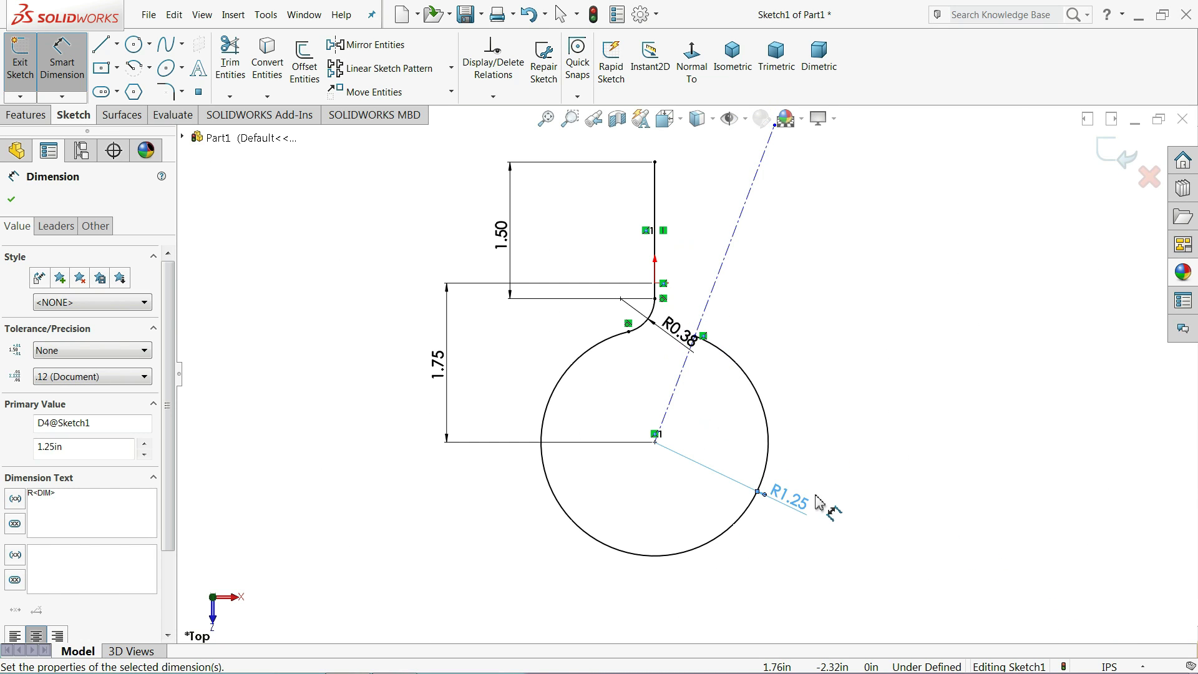
double_click(800, 511)
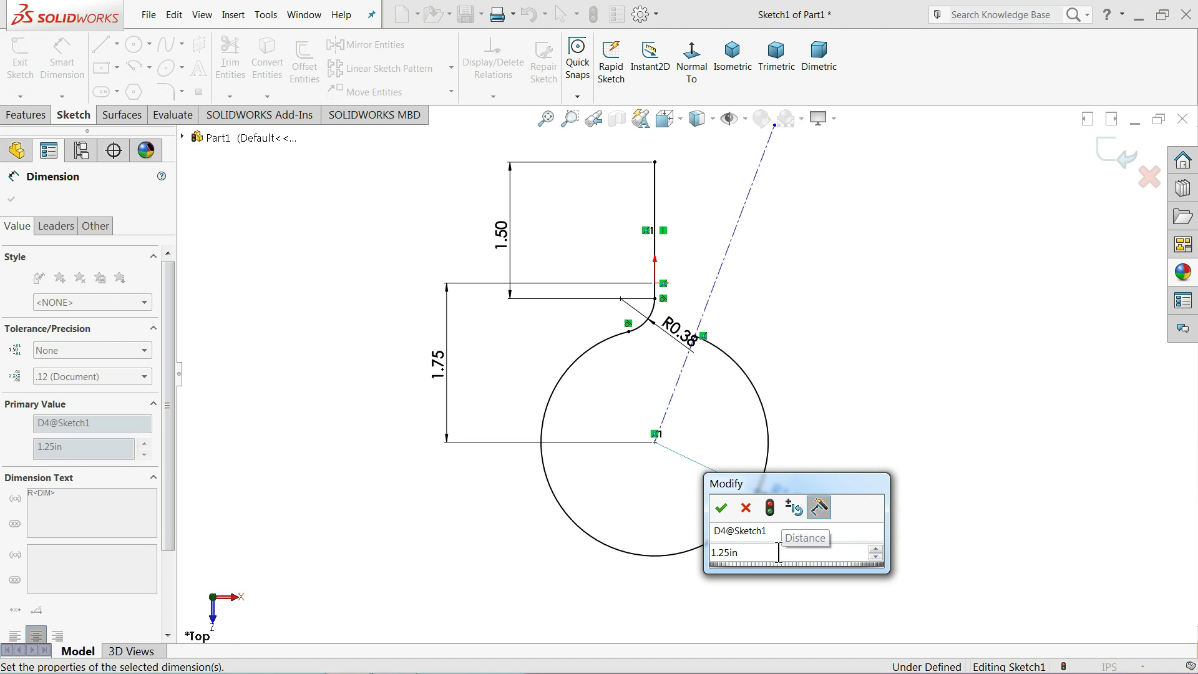
type("/2")
key("Return")
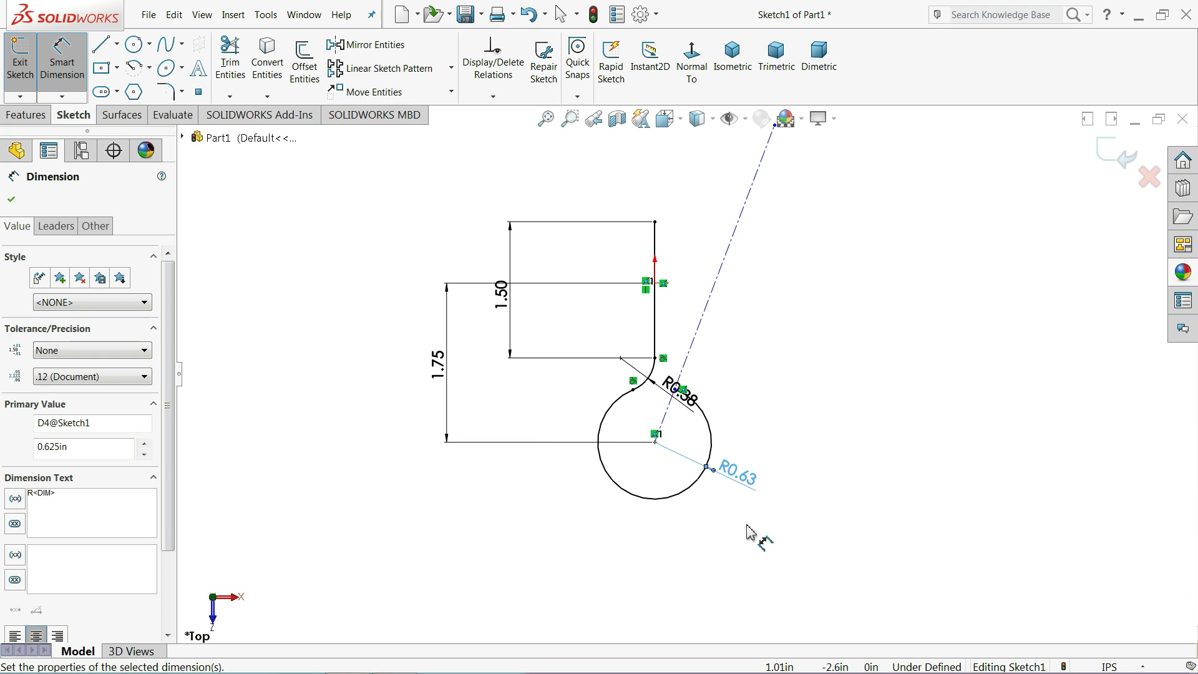
double_click(749, 492)
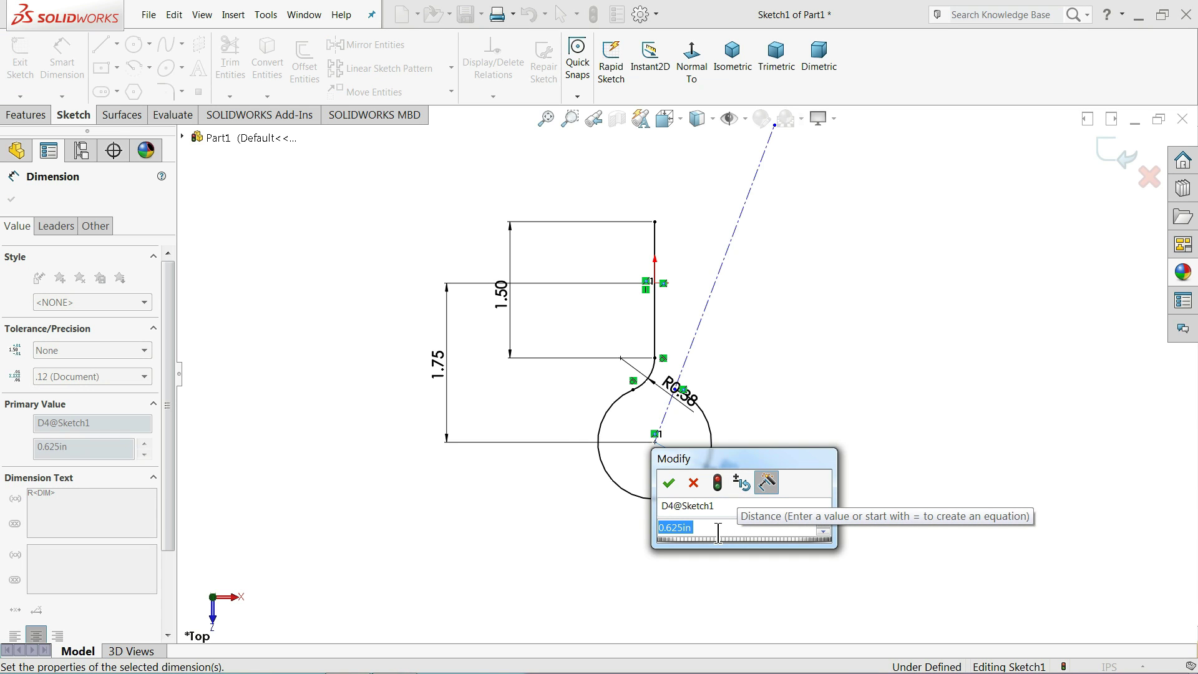
left_click(671, 484)
Fix the centerline at 15° from the vertical line.
scroll(648, 314, "down", 3)
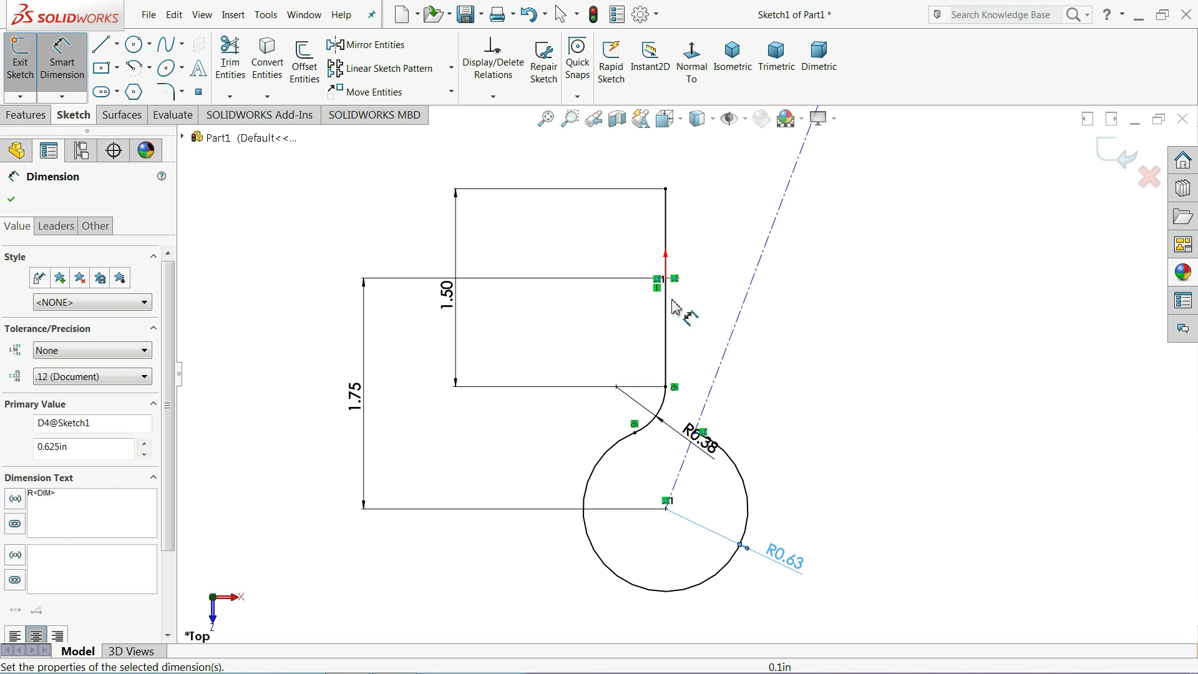
left_click(737, 317)
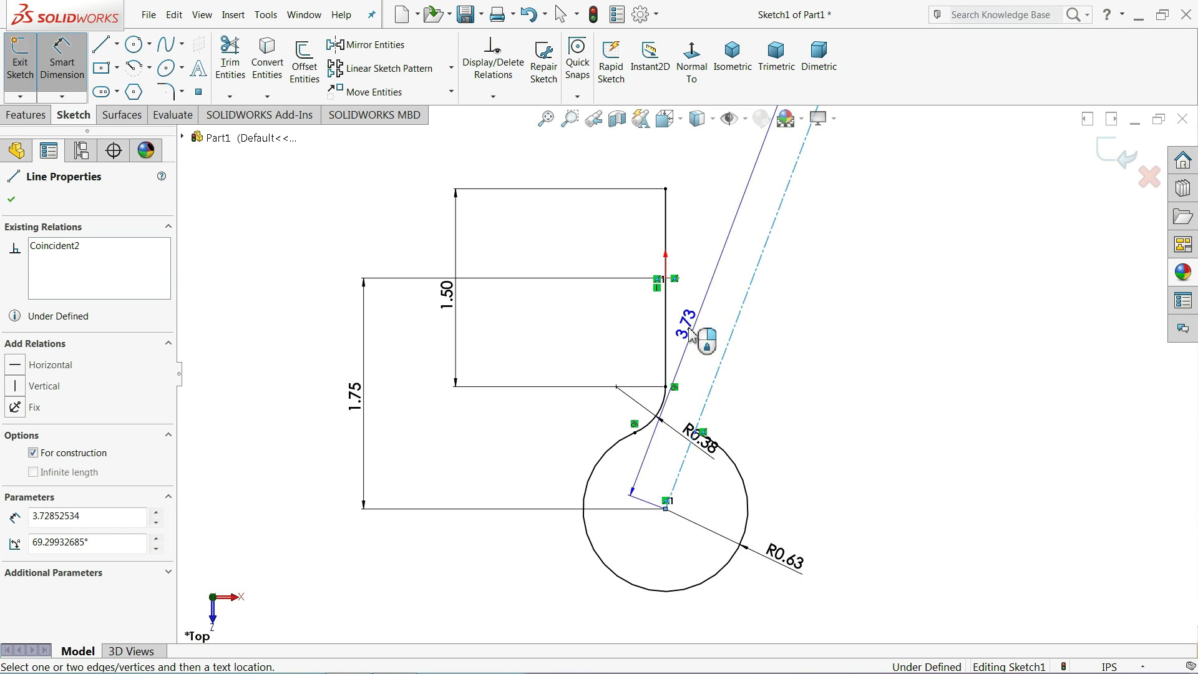
left_click(668, 335)
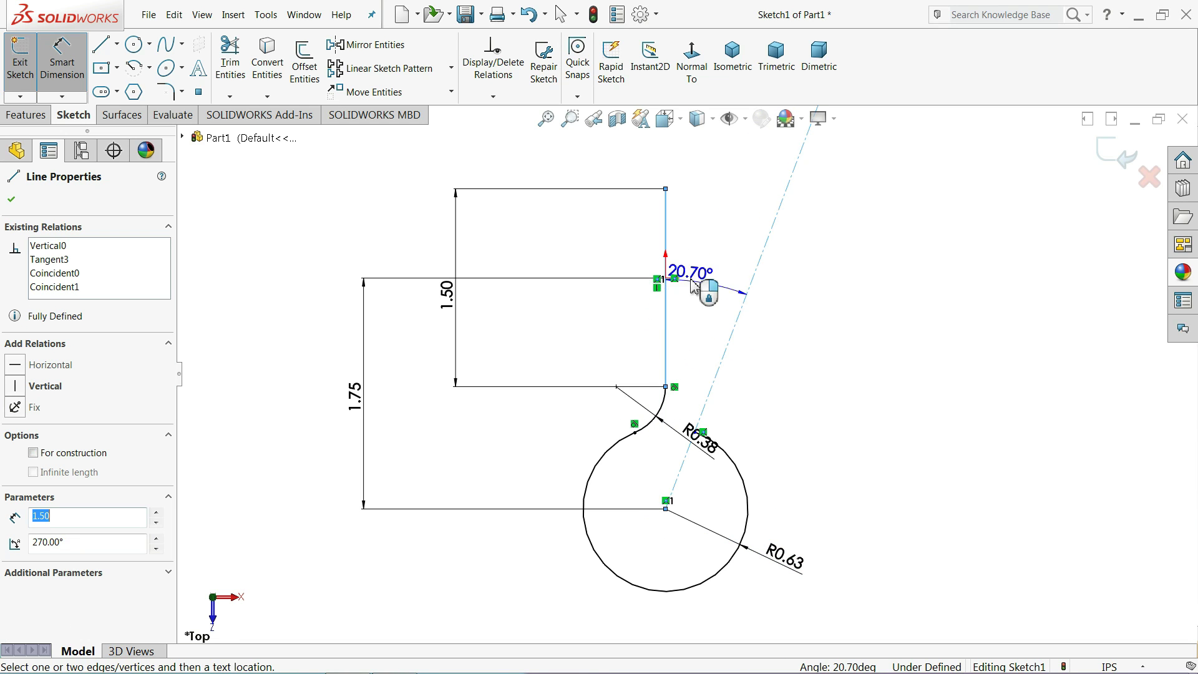
left_click(715, 233)
type("15")
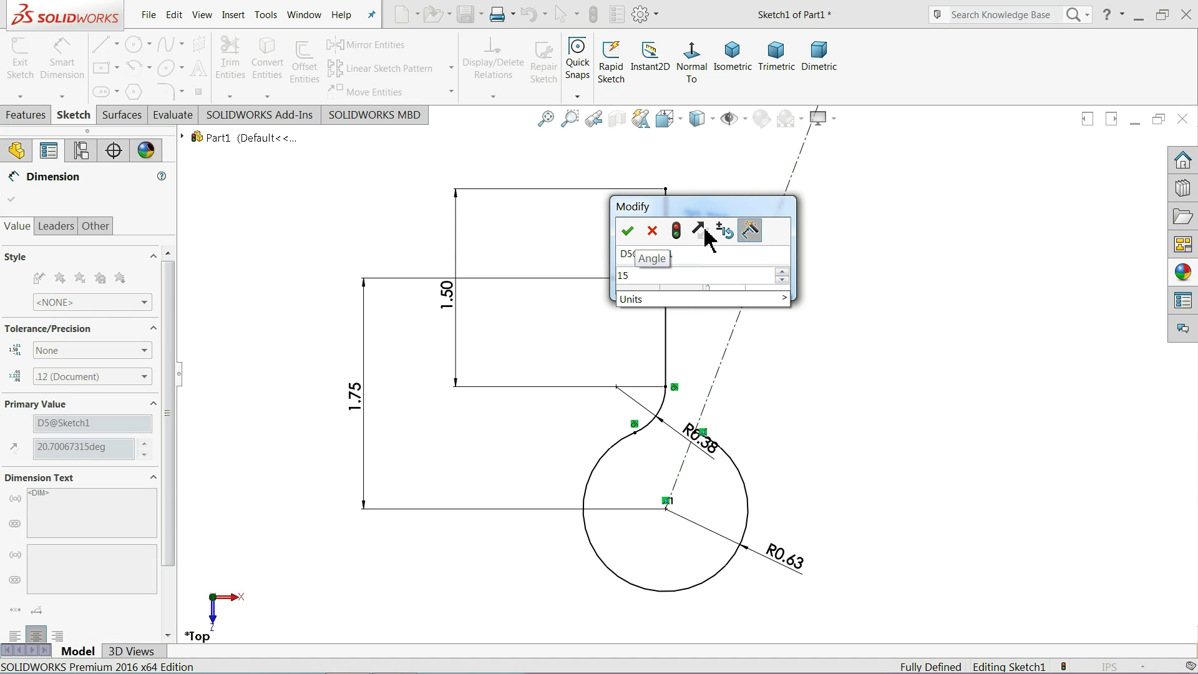
left_click(629, 232)
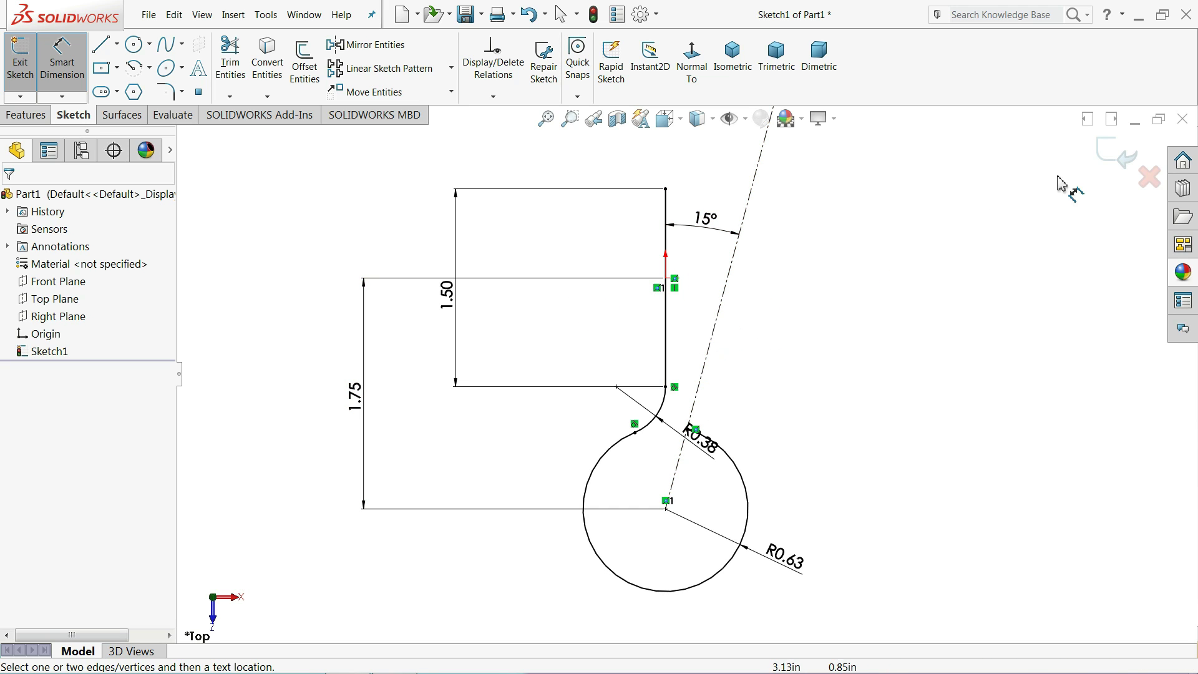
Exit the profile sketch and create Plane1 perpendicular to the straight line at its far endpoint.
left_click(1114, 155)
middle_click_drag(649, 188, 812, 375)
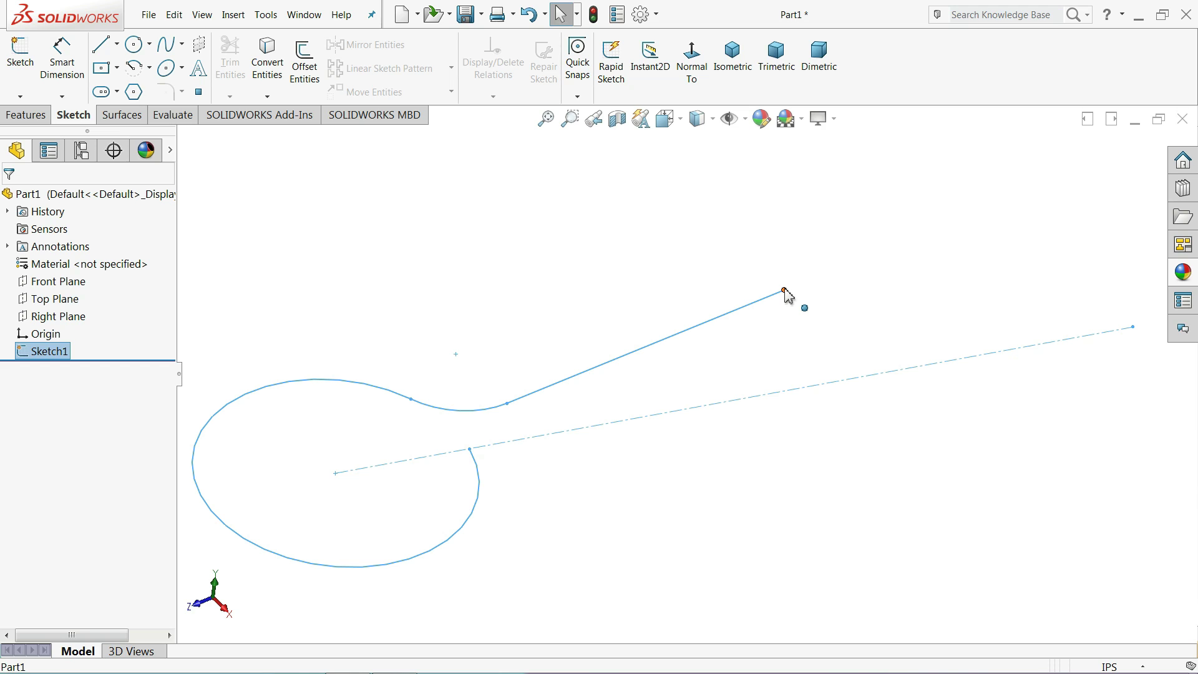
left_click(25, 115)
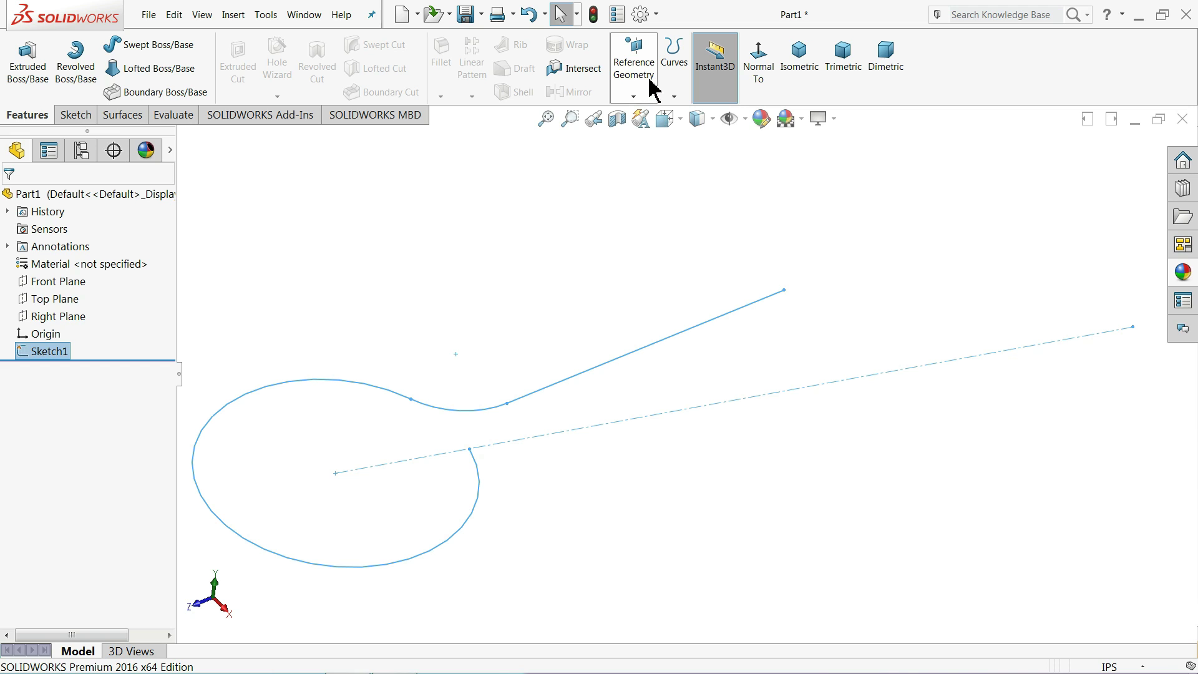
left_click(634, 98)
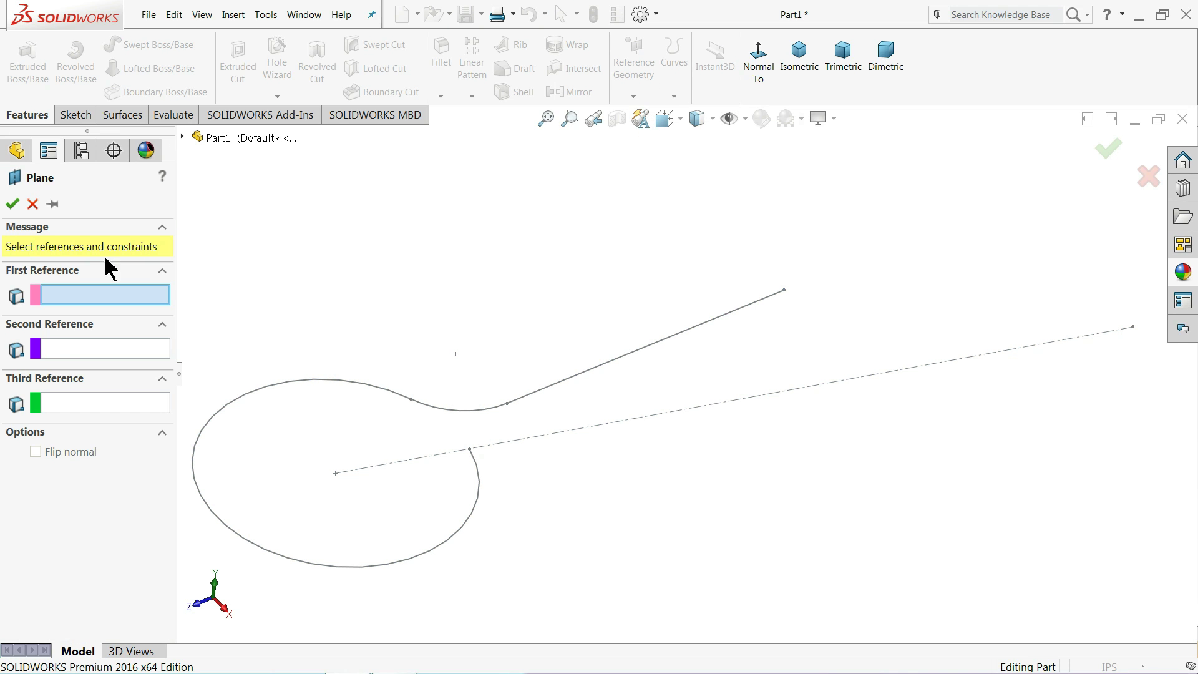
left_click(756, 307)
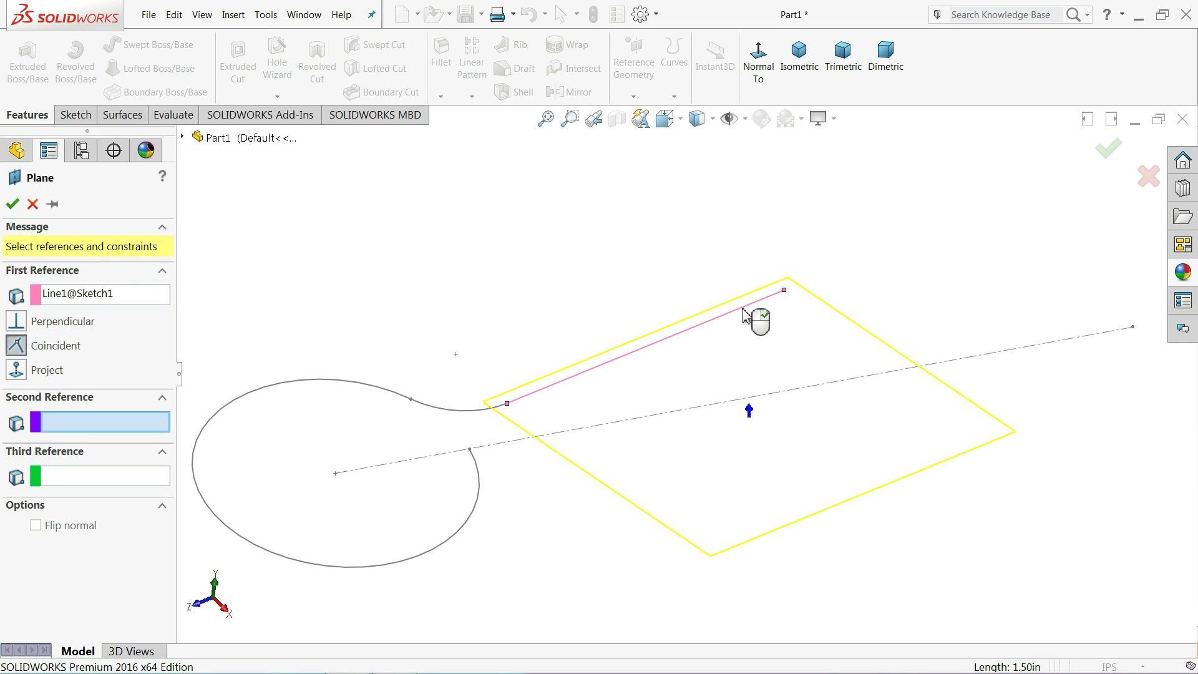
left_click(785, 290)
mouse_move(696, 334)
middle_mouse_down()
mouse_move(656, 341)
mouse_move(698, 315)
mouse_move(780, 305)
mouse_move(843, 246)
mouse_move(820, 263)
middle_mouse_up()
left_click(13, 206)
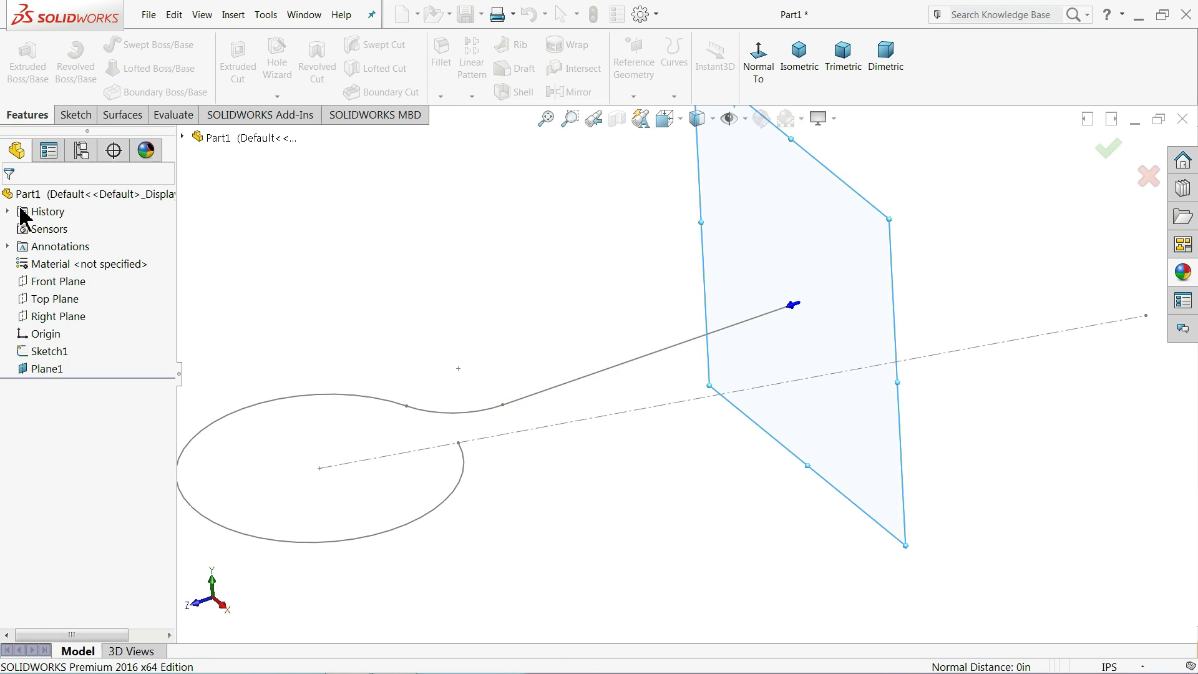
On Plane1, sketch a circle centred on the straight line's end.
left_click(75, 114)
left_click(22, 72)
left_click(133, 44)
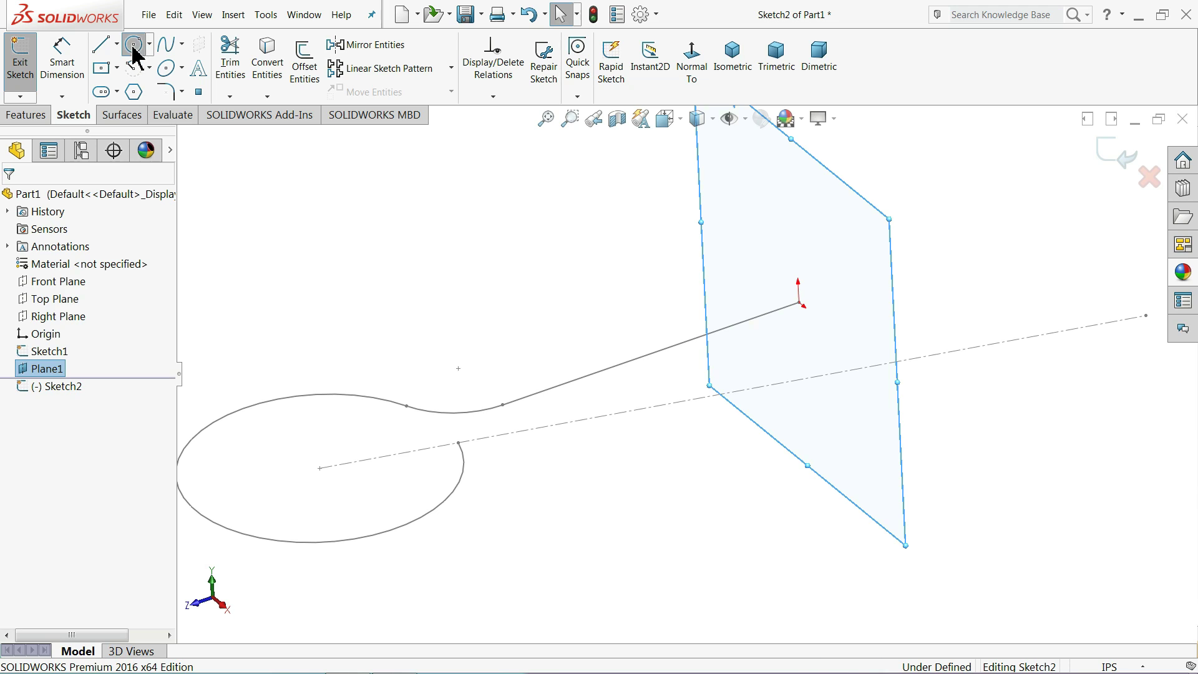
scroll(923, 343, "down", 2)
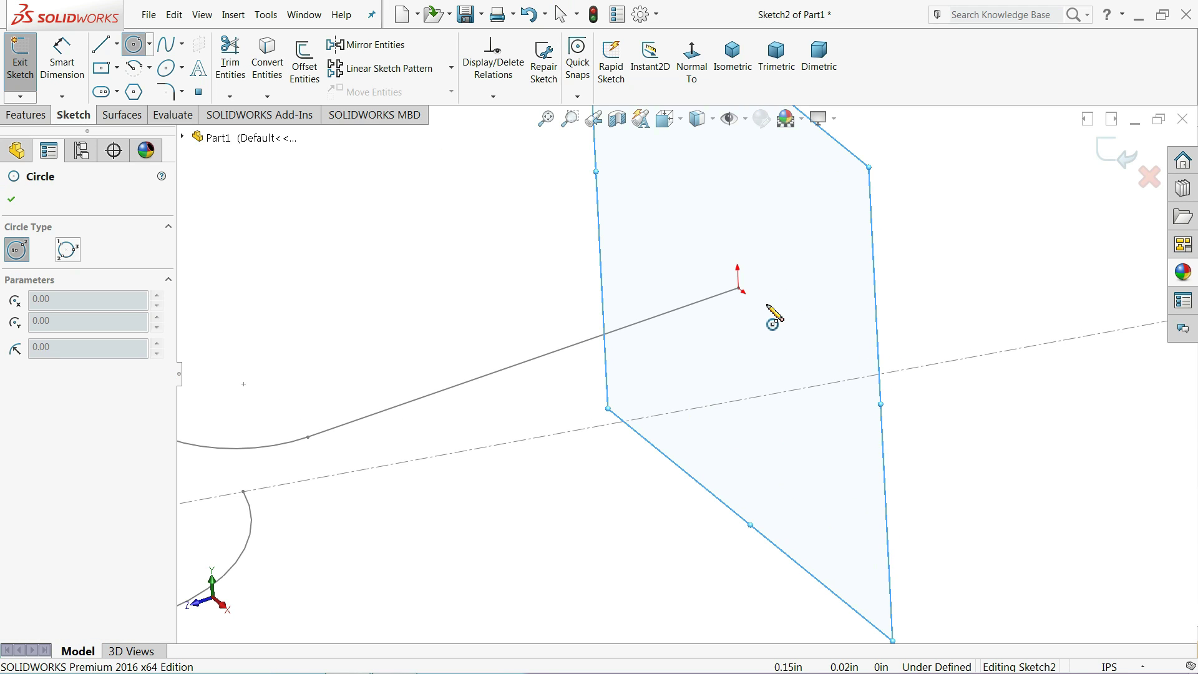
left_click(739, 288)
left_click(790, 241)
scroll(897, 259, "up", 2)
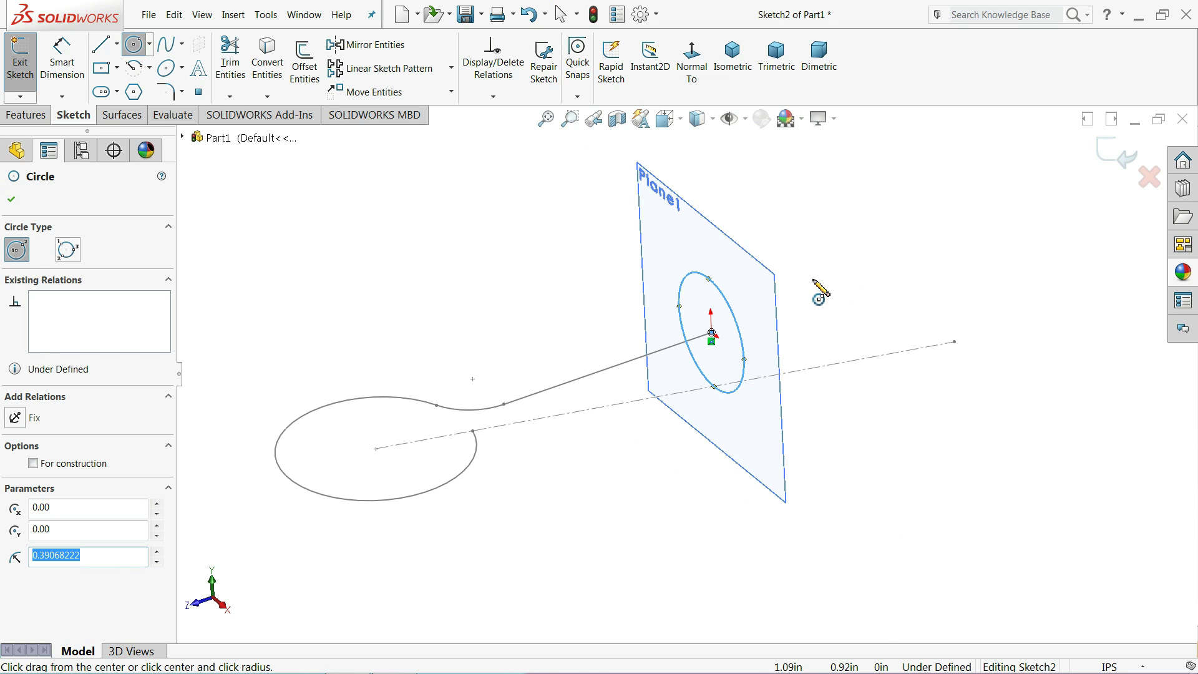
key("Escape")
mouse_move(522, 292)
middle_mouse_down()
mouse_move(549, 254)
mouse_move(527, 288)
middle_mouse_up()
scroll(665, 304, "down", 2)
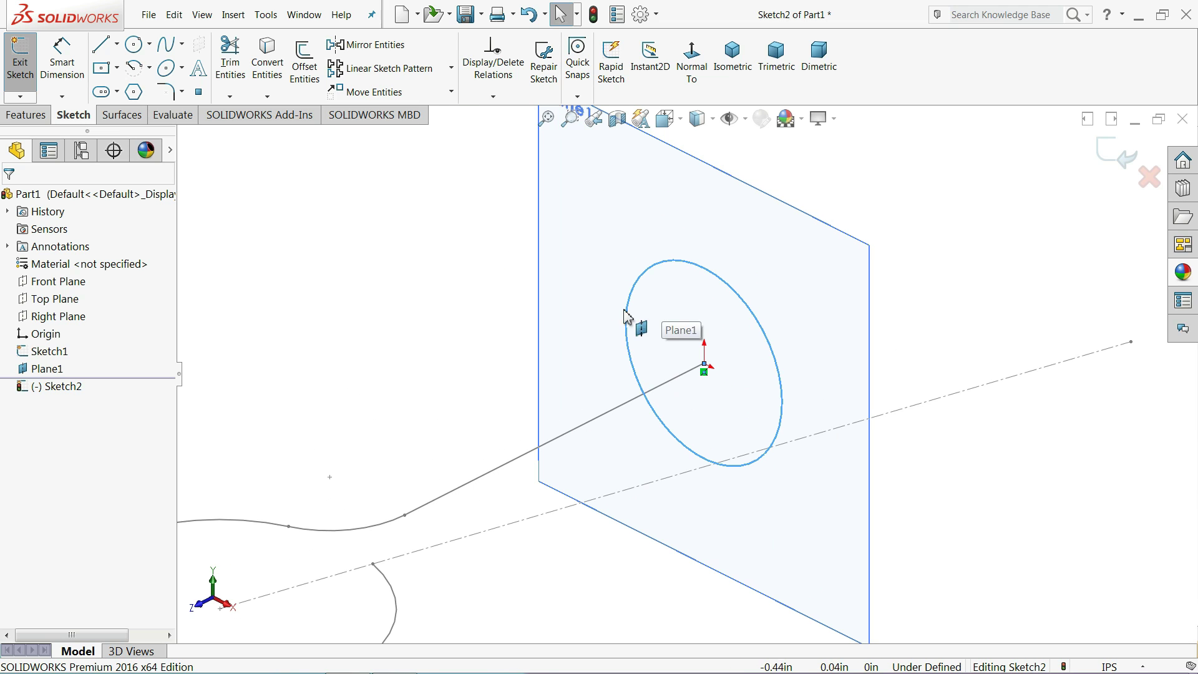
Give the circle a 0.36 in diameter and exit Sketch2.
left_click(62, 59)
left_click(656, 267)
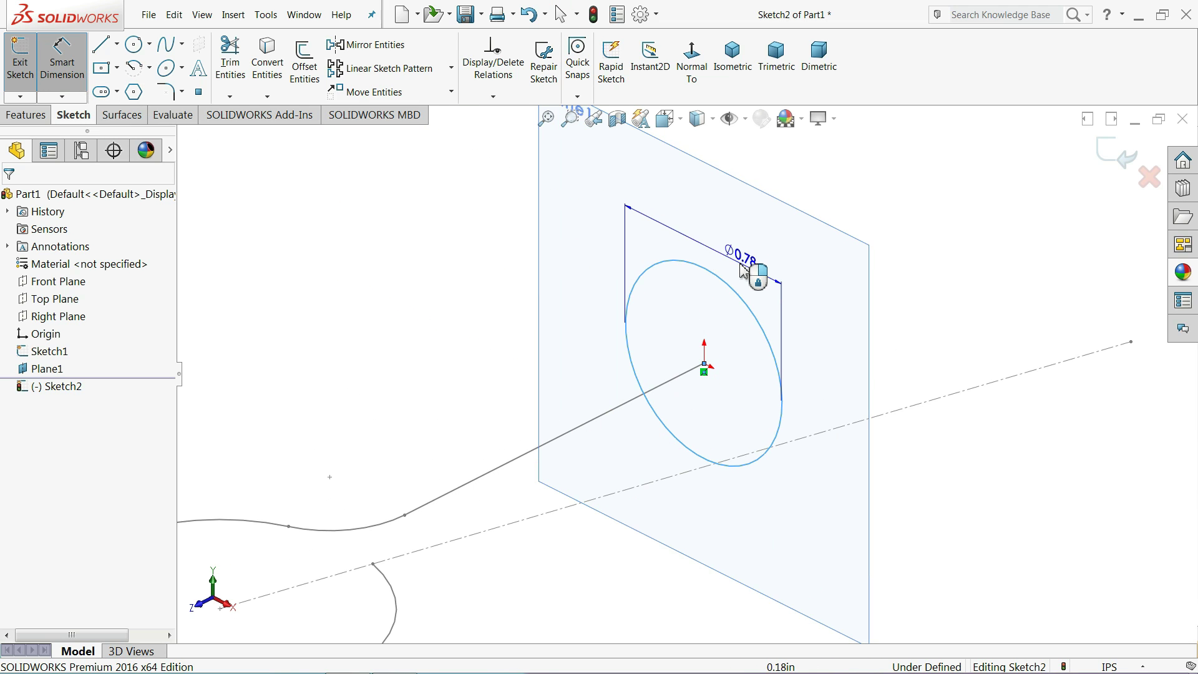
left_click(724, 243)
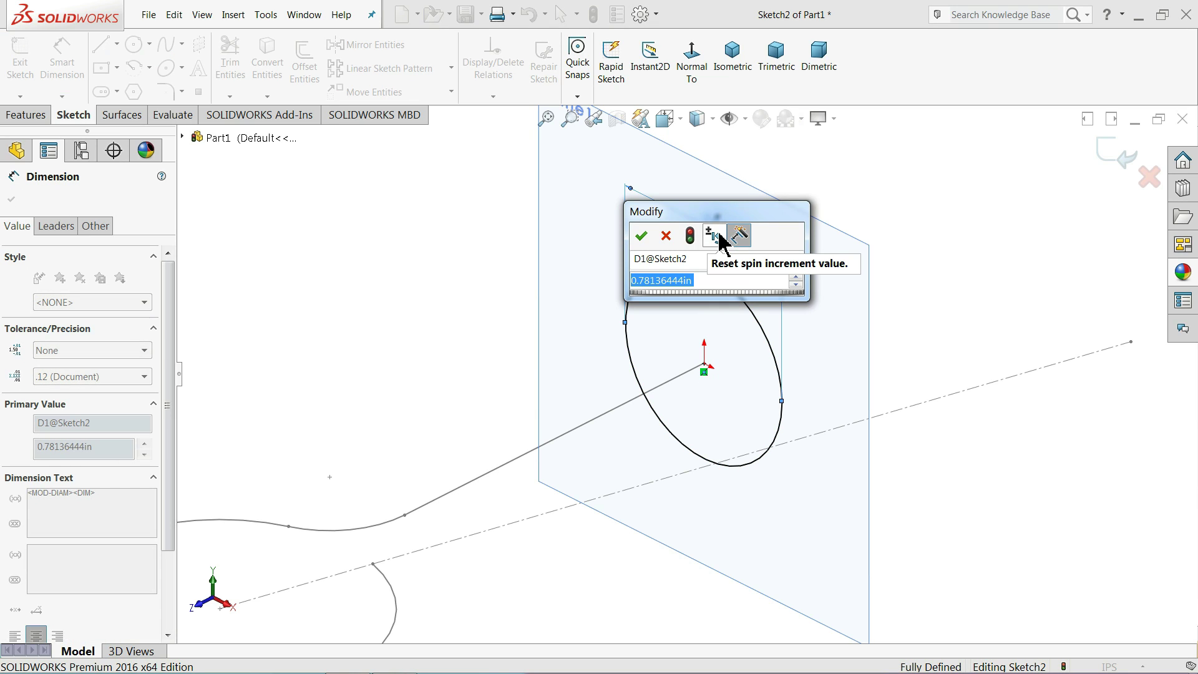
type("0.36")
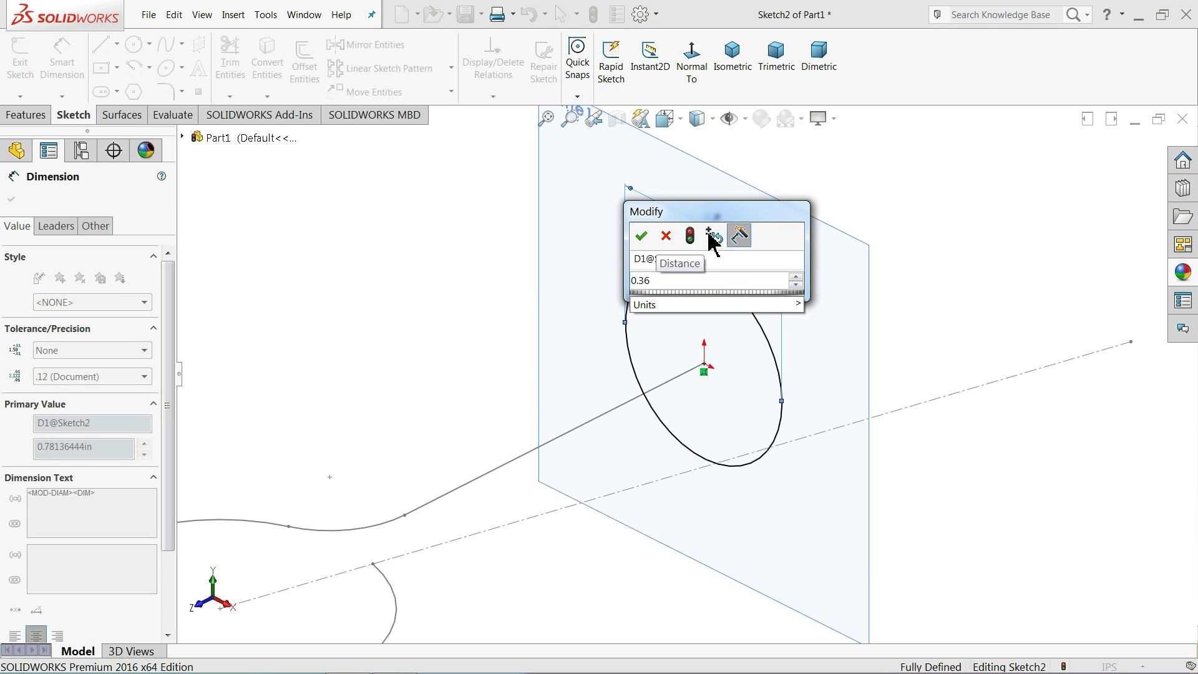
left_click(649, 236)
scroll(686, 299, "up", 3)
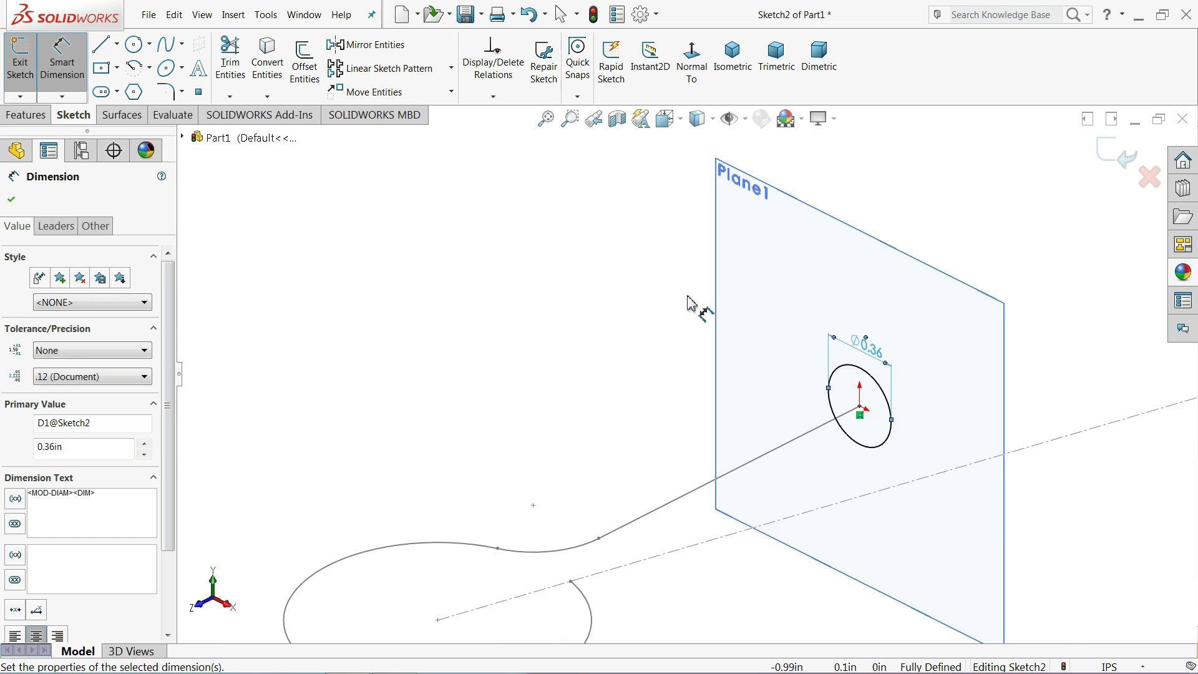
scroll(681, 350, "up", 2)
mouse_move(674, 368)
middle_mouse_down()
mouse_move(626, 434)
mouse_move(656, 481)
mouse_move(711, 348)
mouse_move(670, 428)
mouse_move(683, 441)
middle_mouse_up()
scroll(683, 501, "down", 2)
scroll(674, 474, "down", 1)
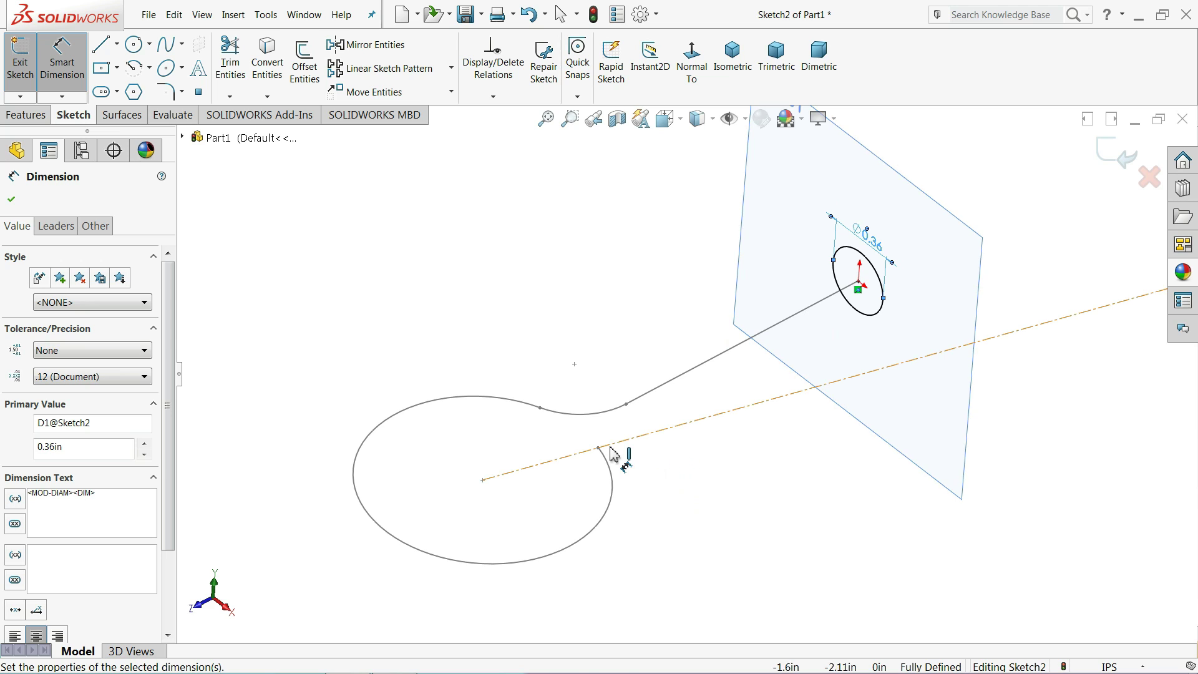
left_click(1106, 161)
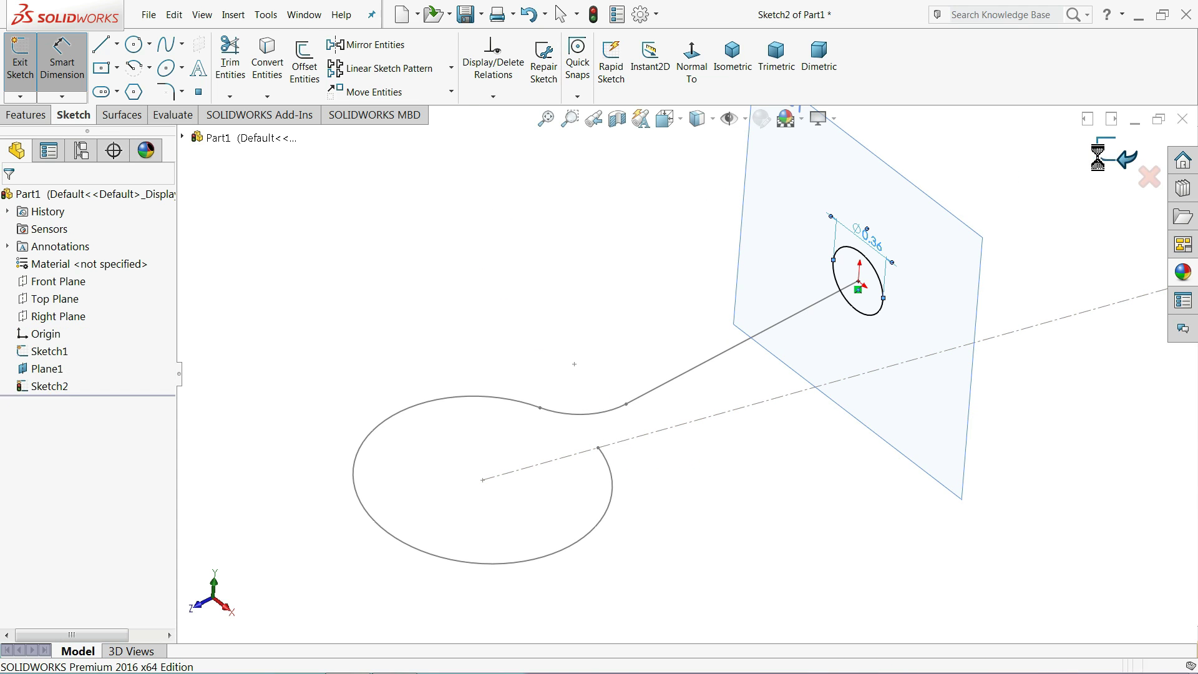
left_click(25, 115)
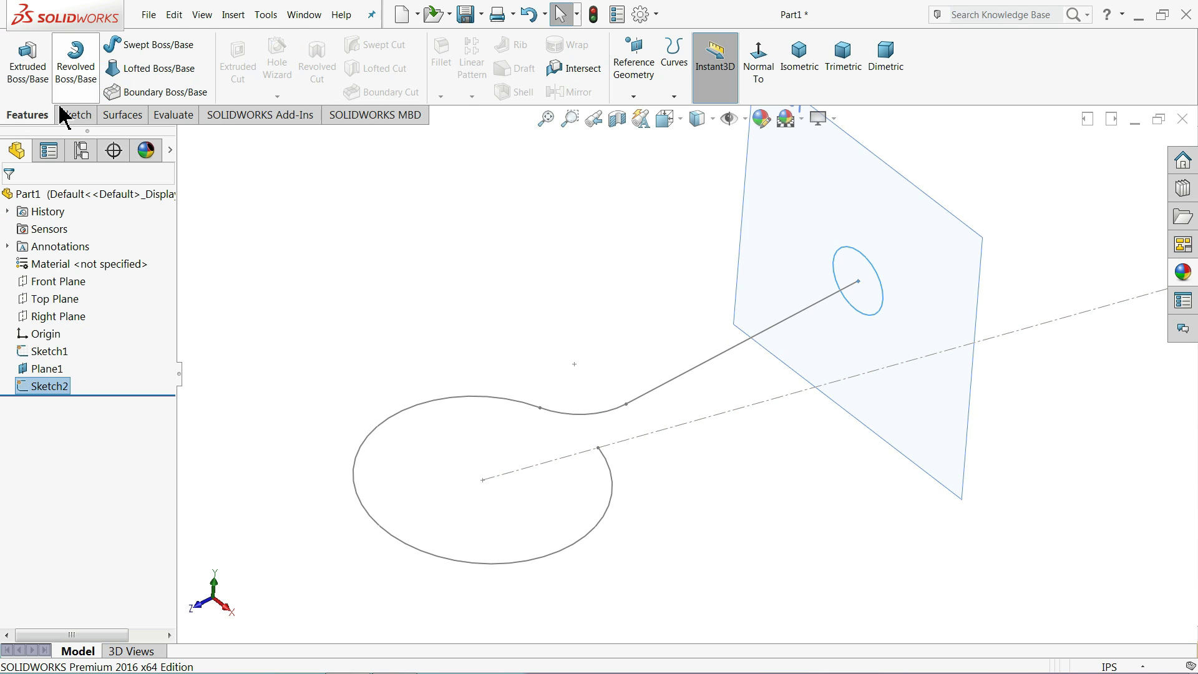
Sweep the 0.36 in circle (Sketch2) along the eye sketch (Sketch1) into solid Sweep1.
left_click(117, 47)
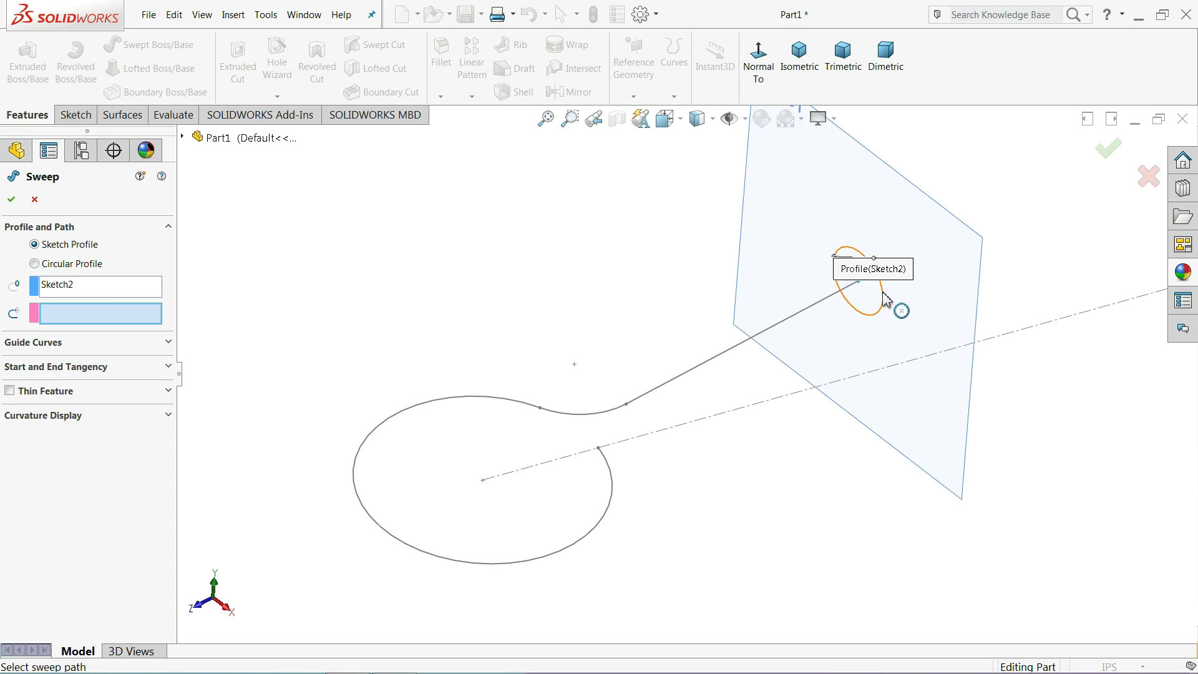
left_click(698, 373)
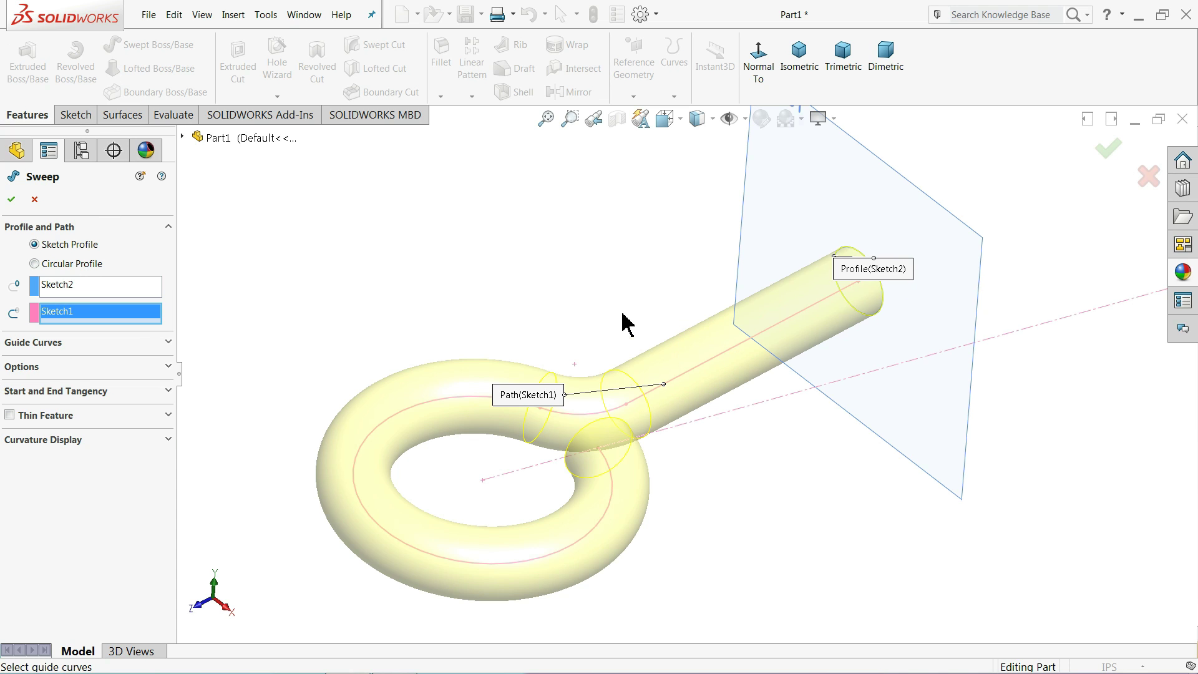
mouse_move(624, 316)
middle_mouse_down()
mouse_move(627, 398)
mouse_move(586, 316)
mouse_move(623, 310)
mouse_move(608, 306)
middle_mouse_up()
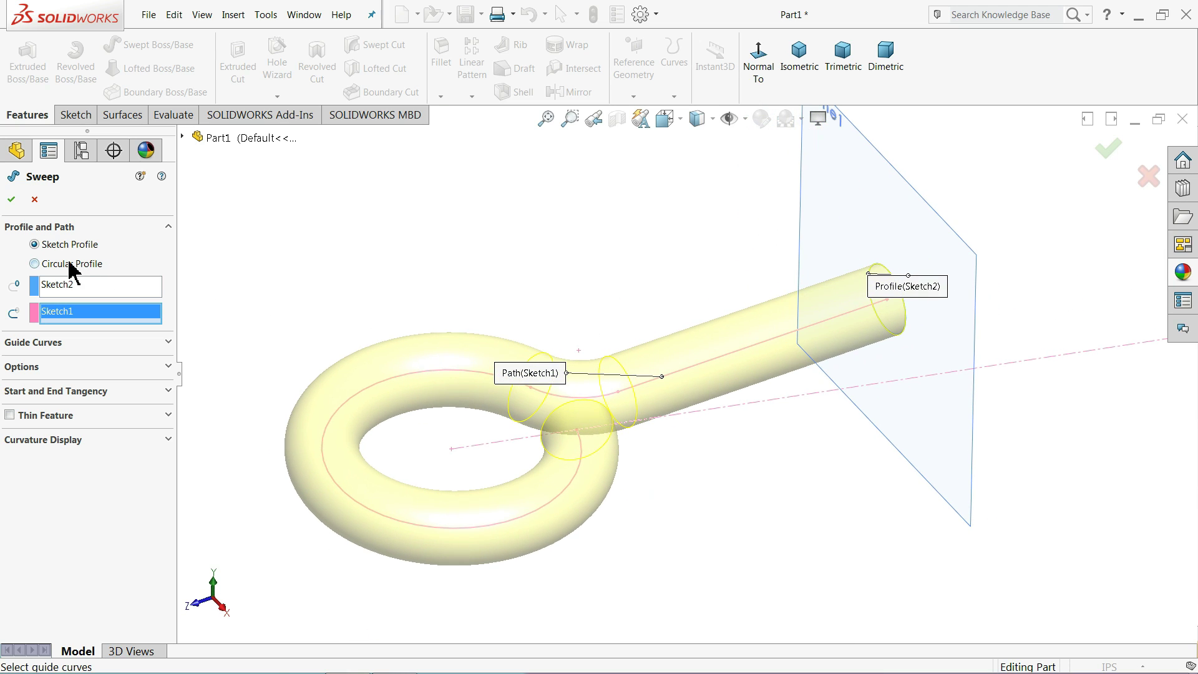
left_click(164, 374)
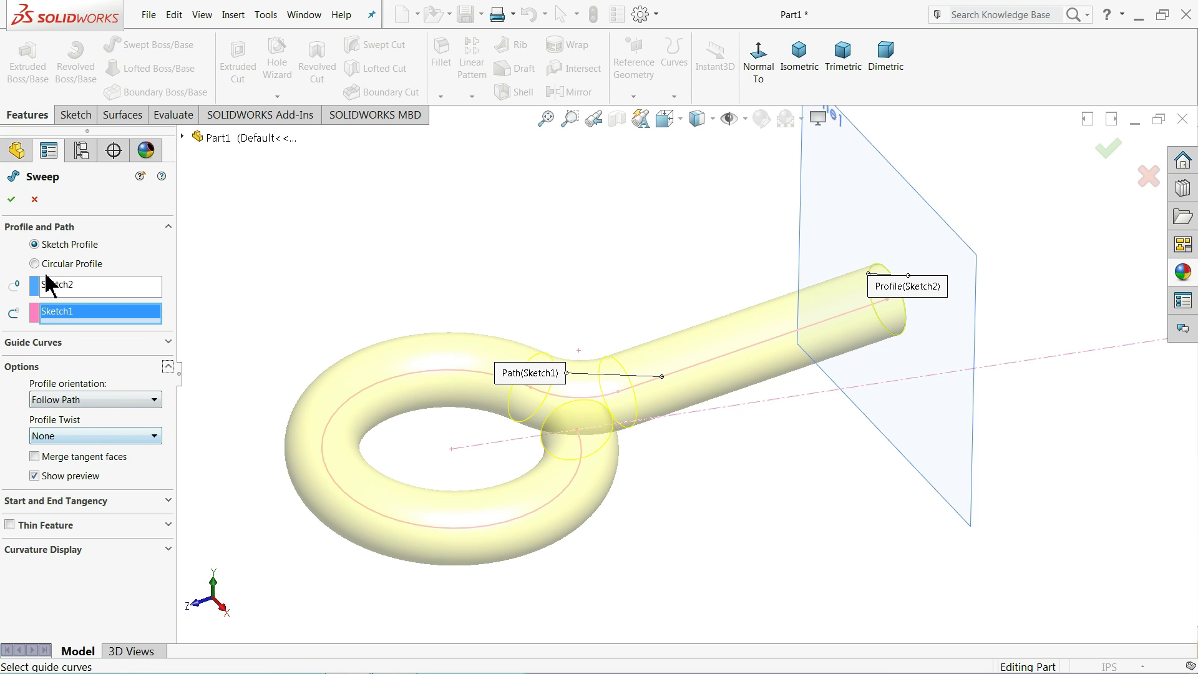
left_click(11, 201)
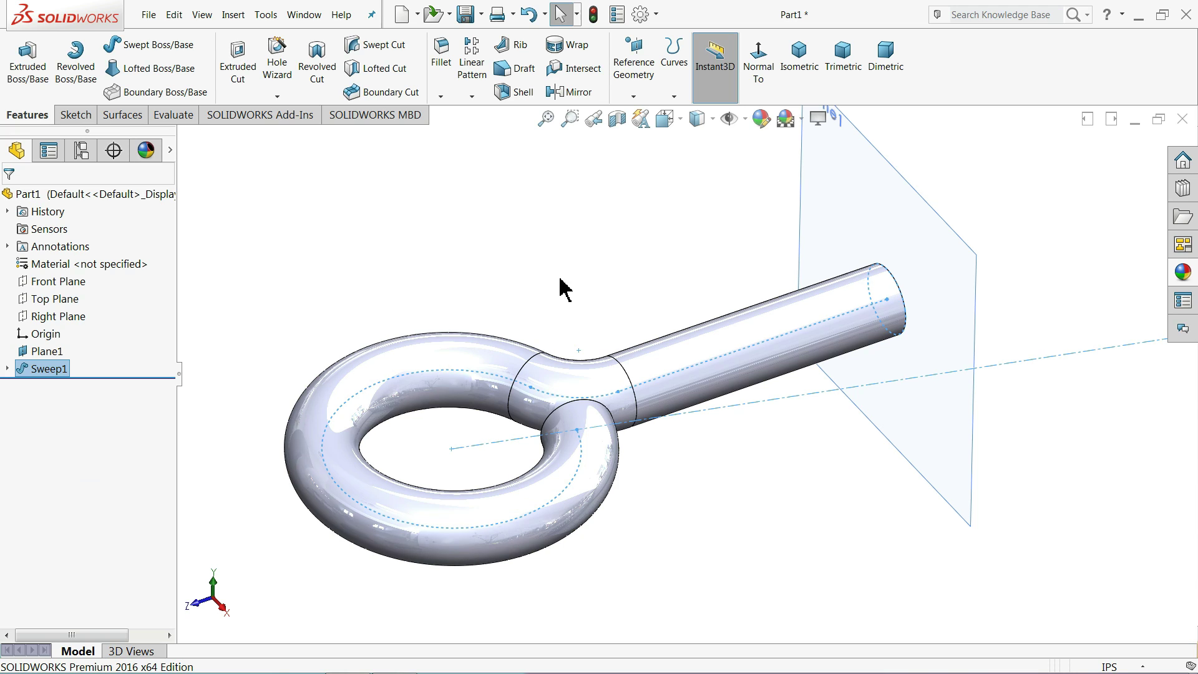
Hide Plane1, then try a Metal > Chrome chromium plate appearance on the part and undo it.
left_click(843, 182)
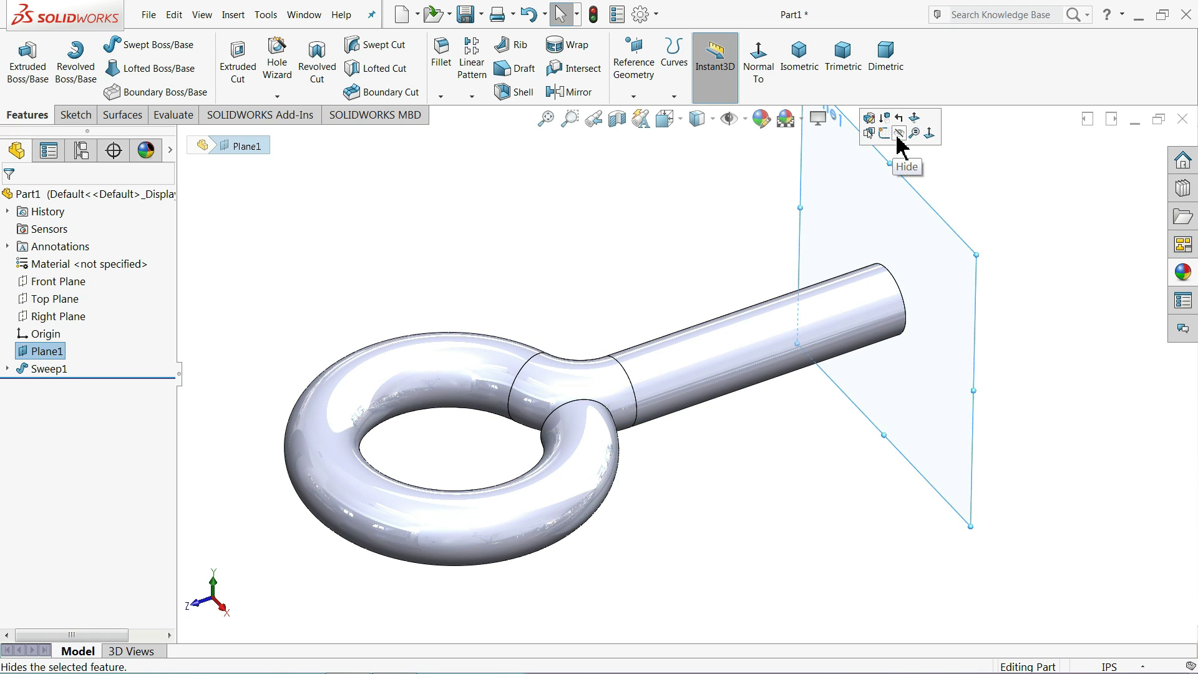
left_click(899, 134)
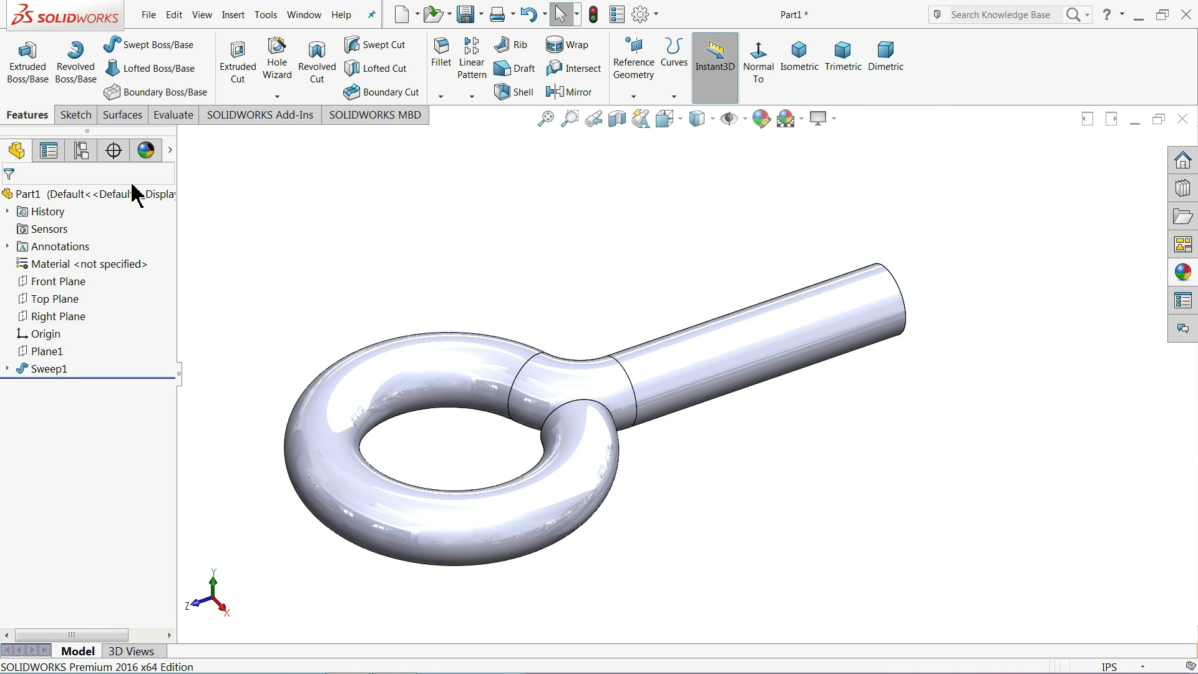
left_click(16, 194)
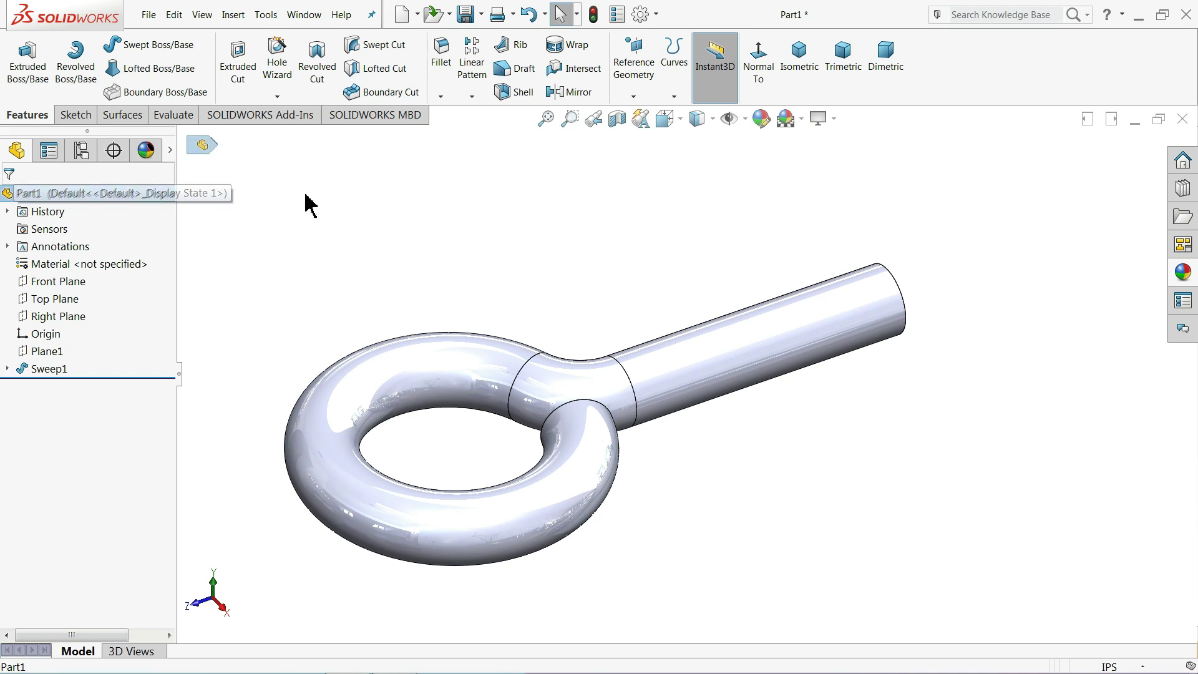
left_click(1184, 273)
left_click(976, 165)
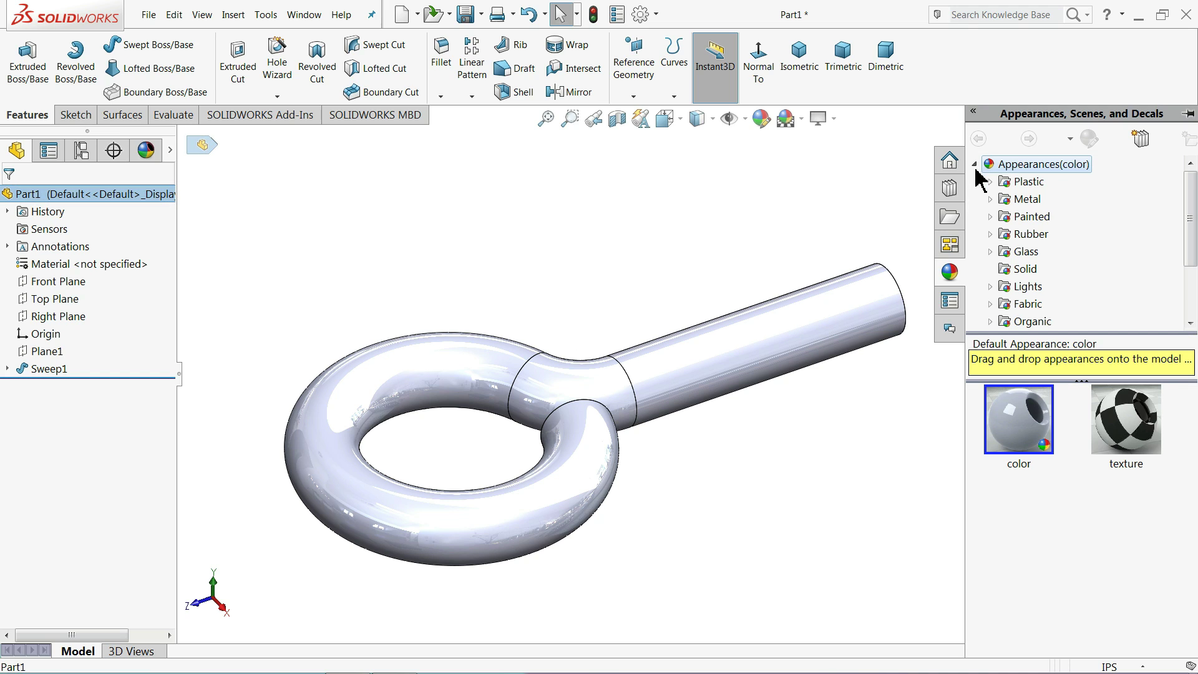
left_click(990, 200)
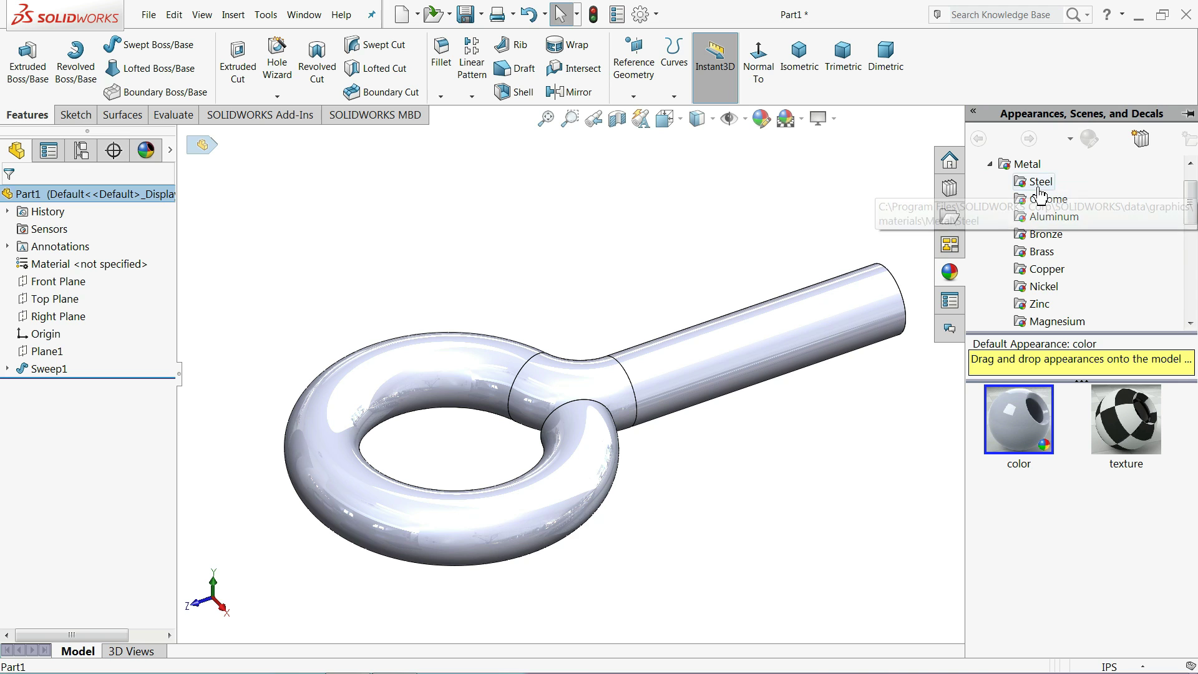
left_click(1041, 199)
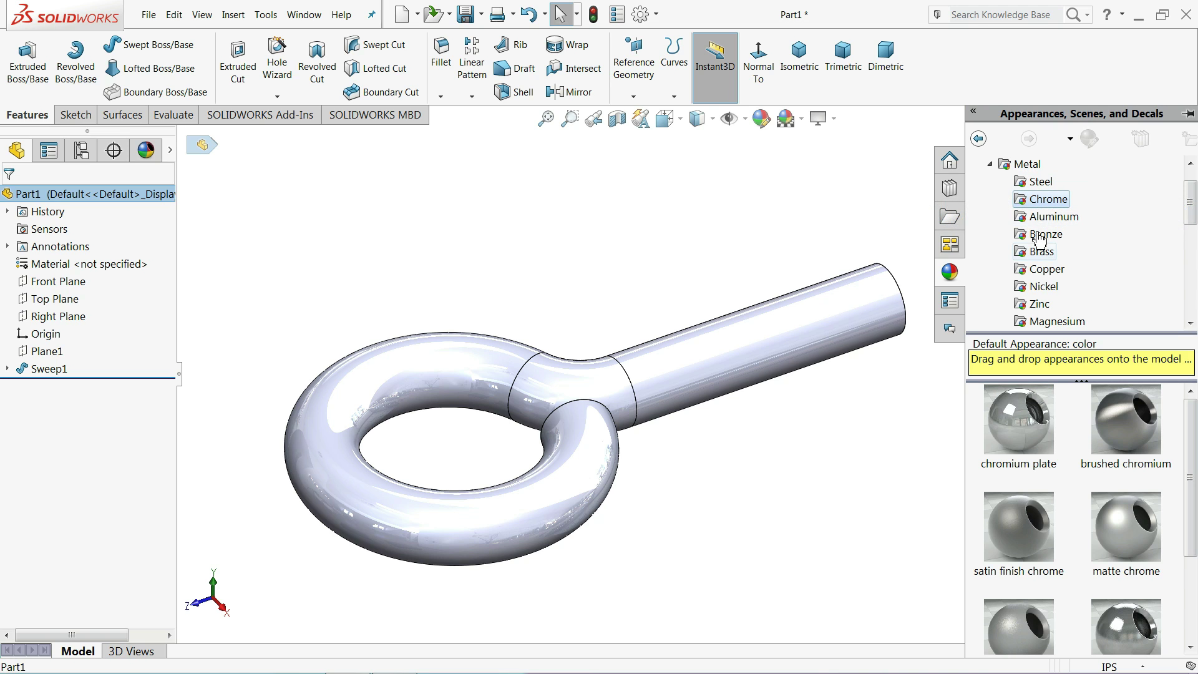
double_click(1031, 443)
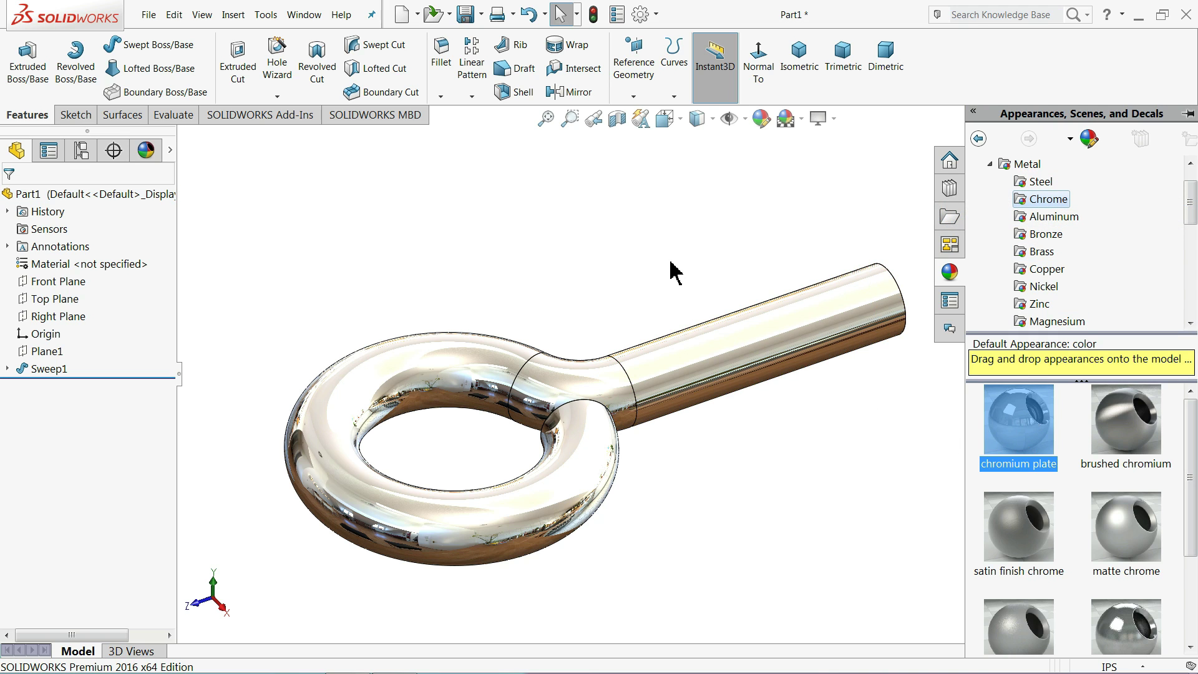
mouse_move(669, 268)
middle_mouse_down()
mouse_move(685, 430)
mouse_move(714, 444)
mouse_move(679, 268)
middle_mouse_up()
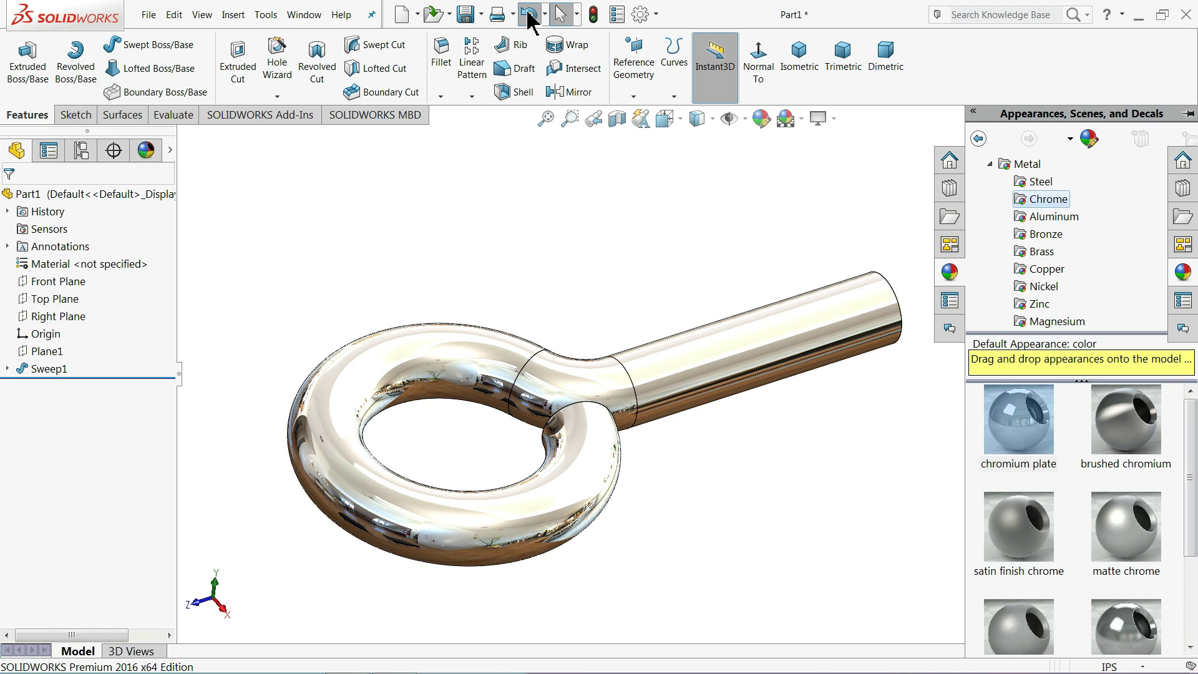
left_click(529, 14)
Apply a 0.05 in × 45° chamfer to the loop's open end edge and the shaft's end edge.
scroll(607, 410, "down", 1)
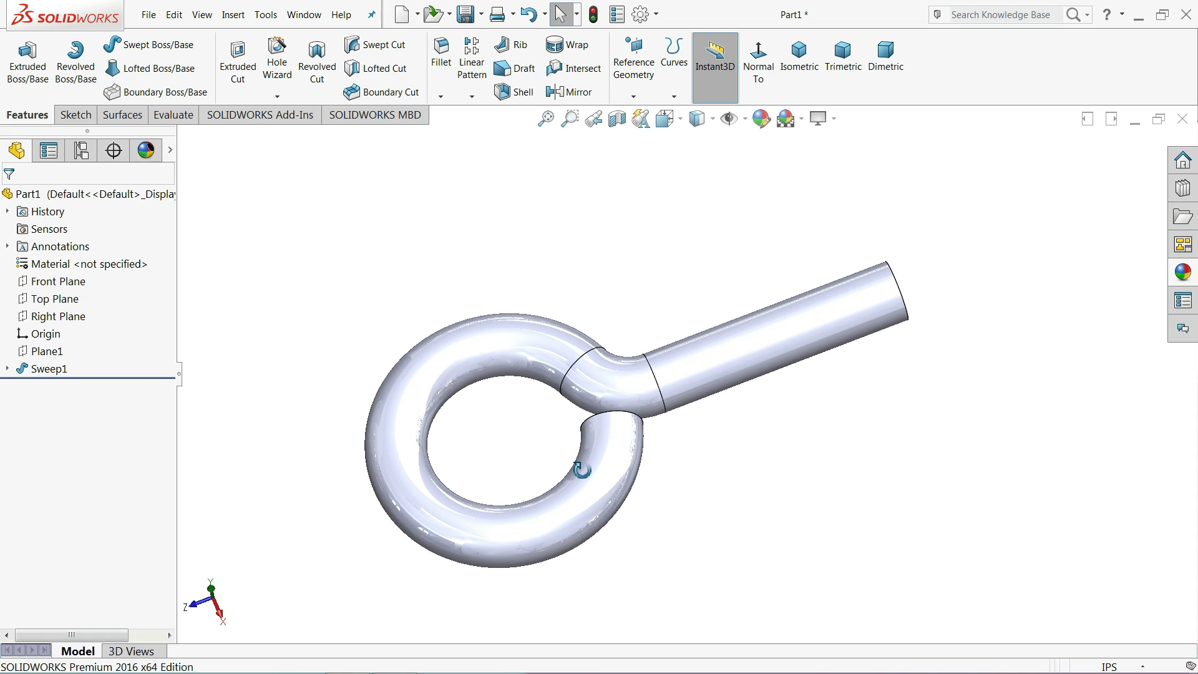
scroll(620, 433, "down", 3)
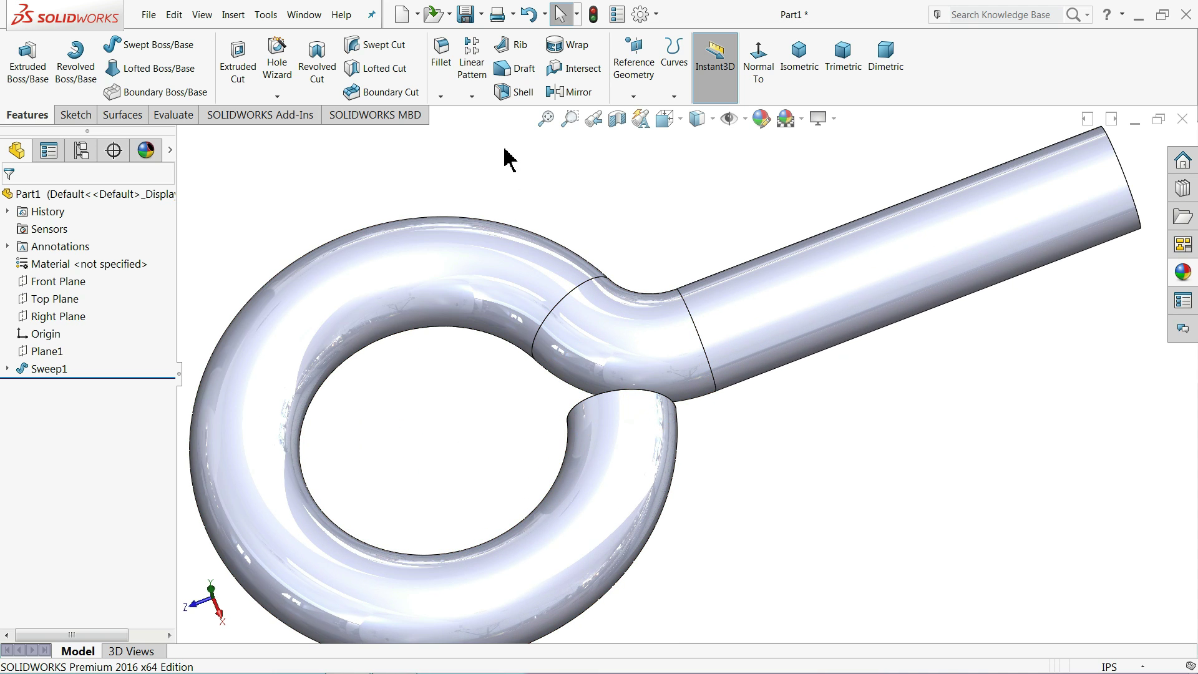
left_click(440, 98)
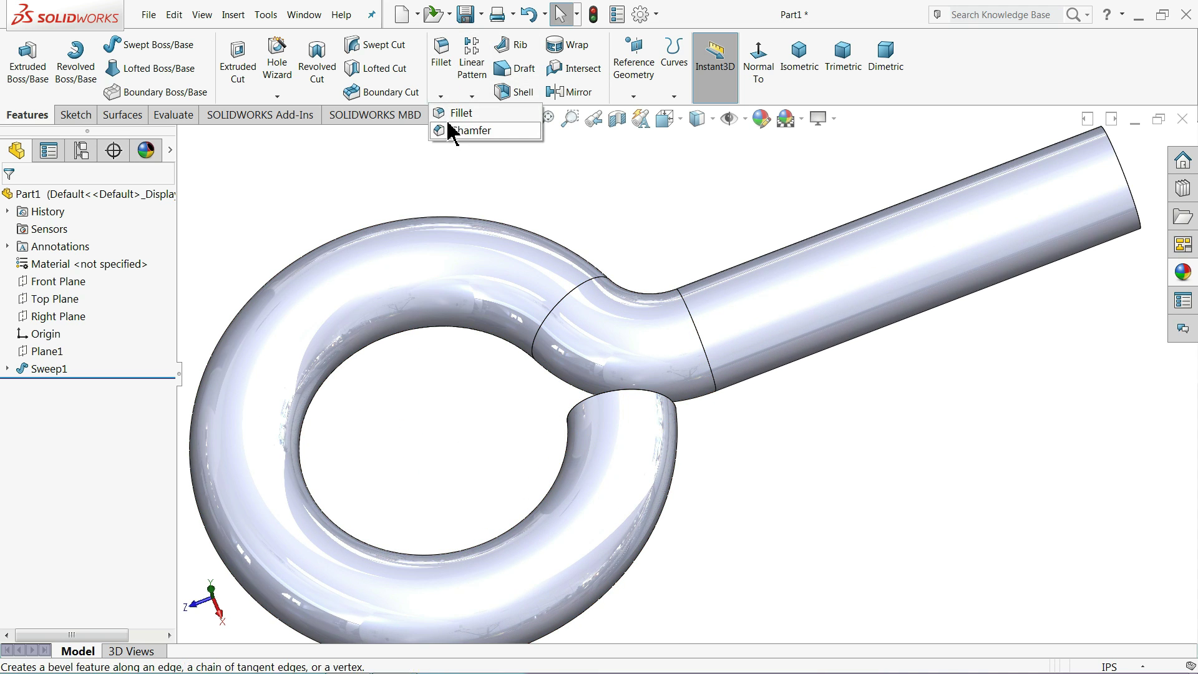
left_click(454, 129)
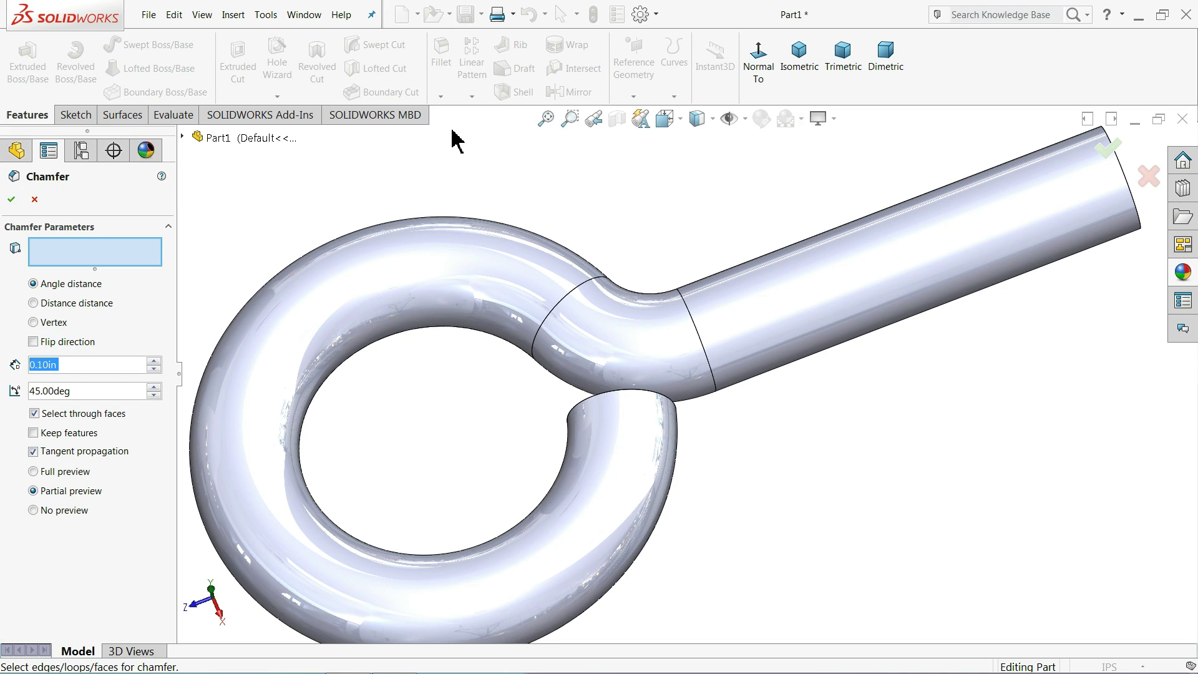
type("0.05")
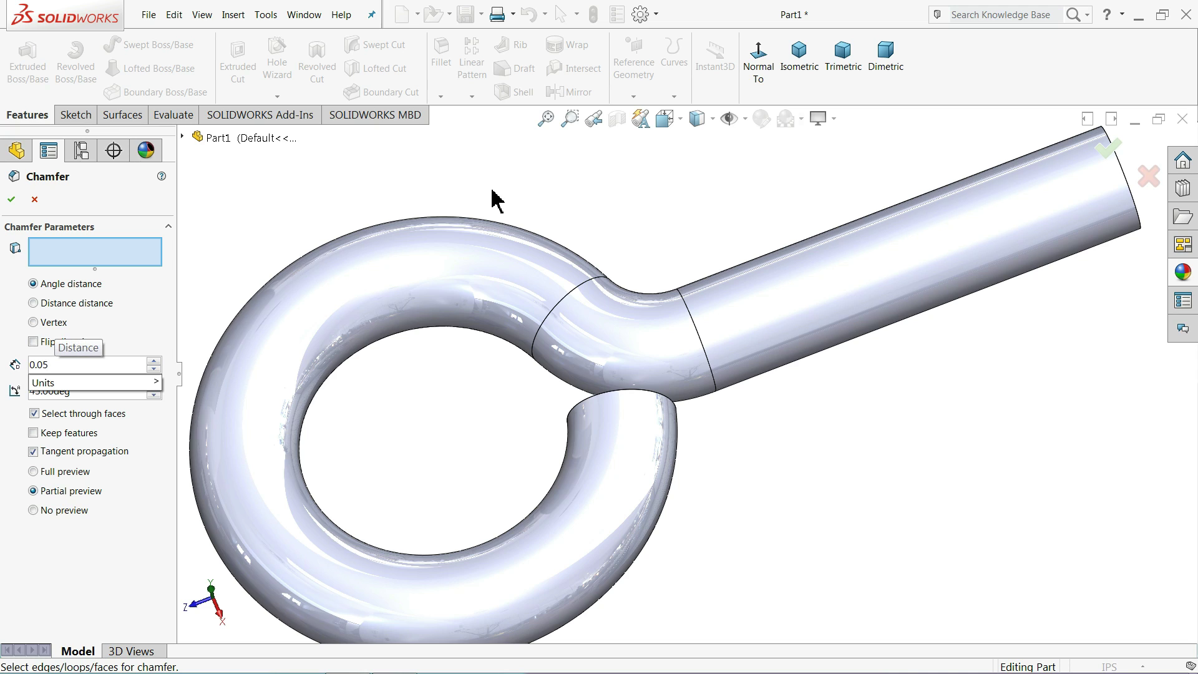
key("Return")
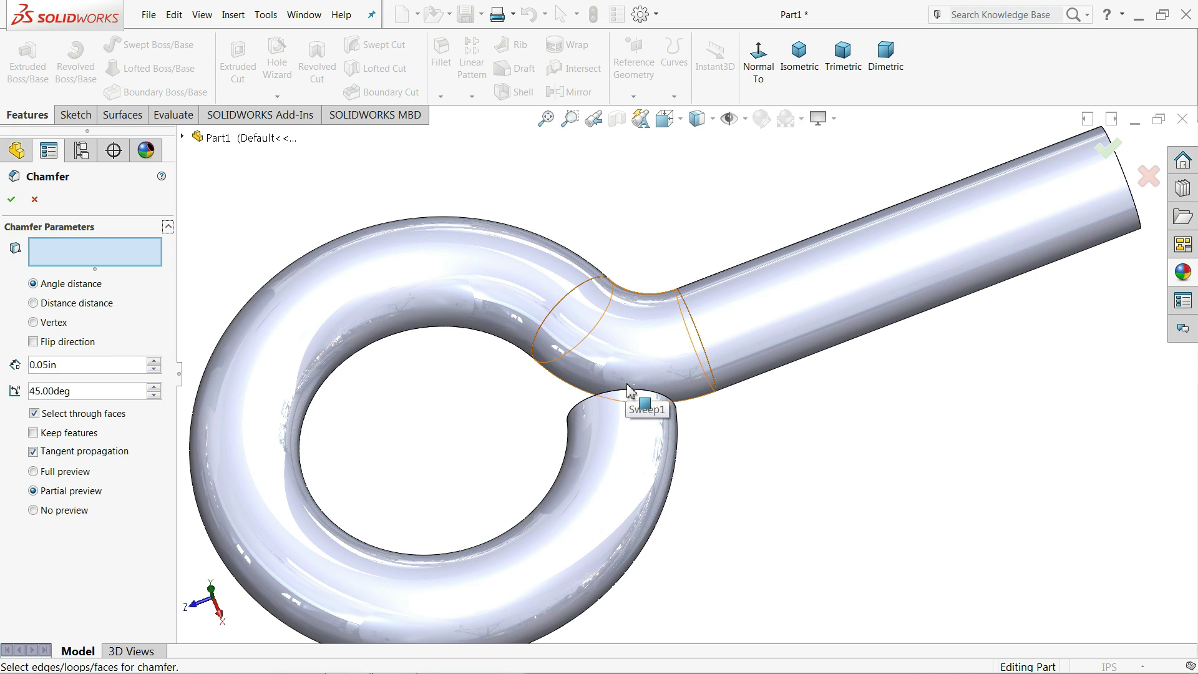
left_click(628, 398)
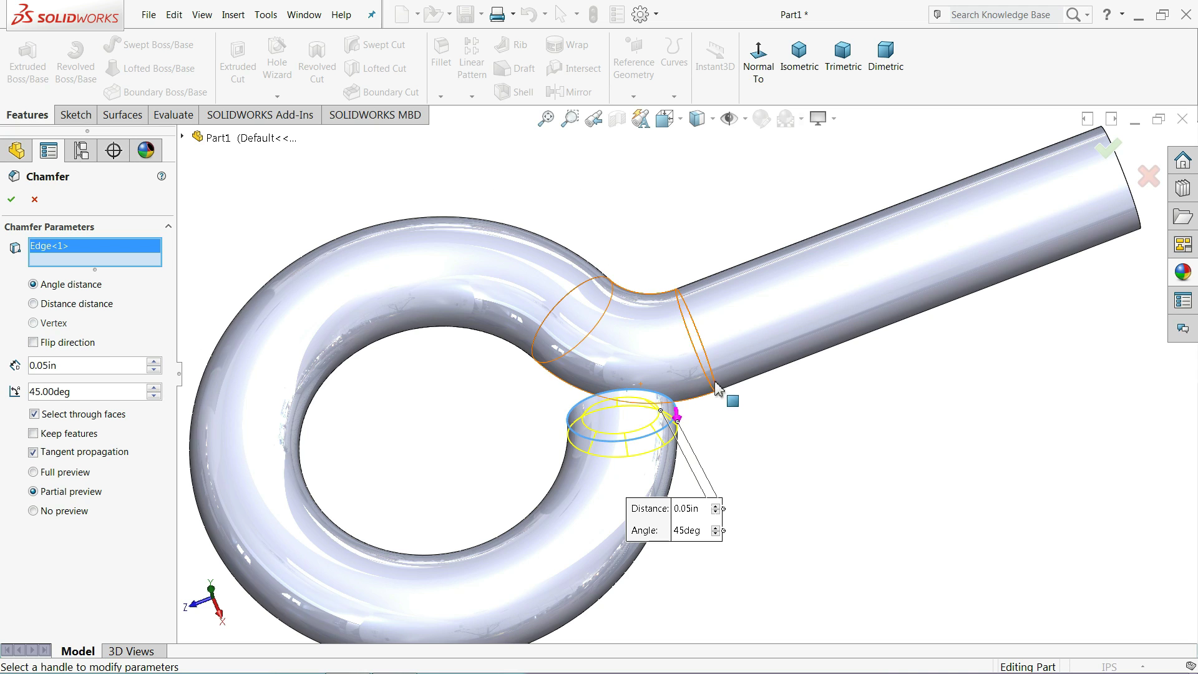
left_click(1135, 212)
scroll(861, 347, "up", 5)
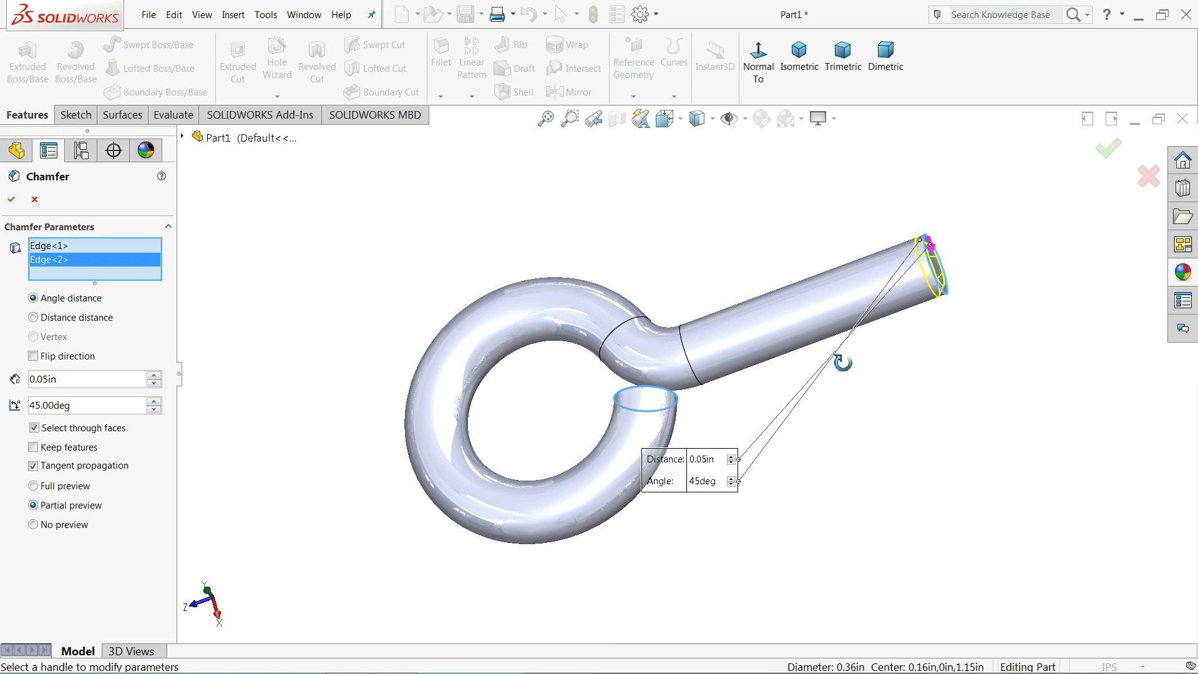
scroll(964, 262, "down", 3)
left_click(1108, 149)
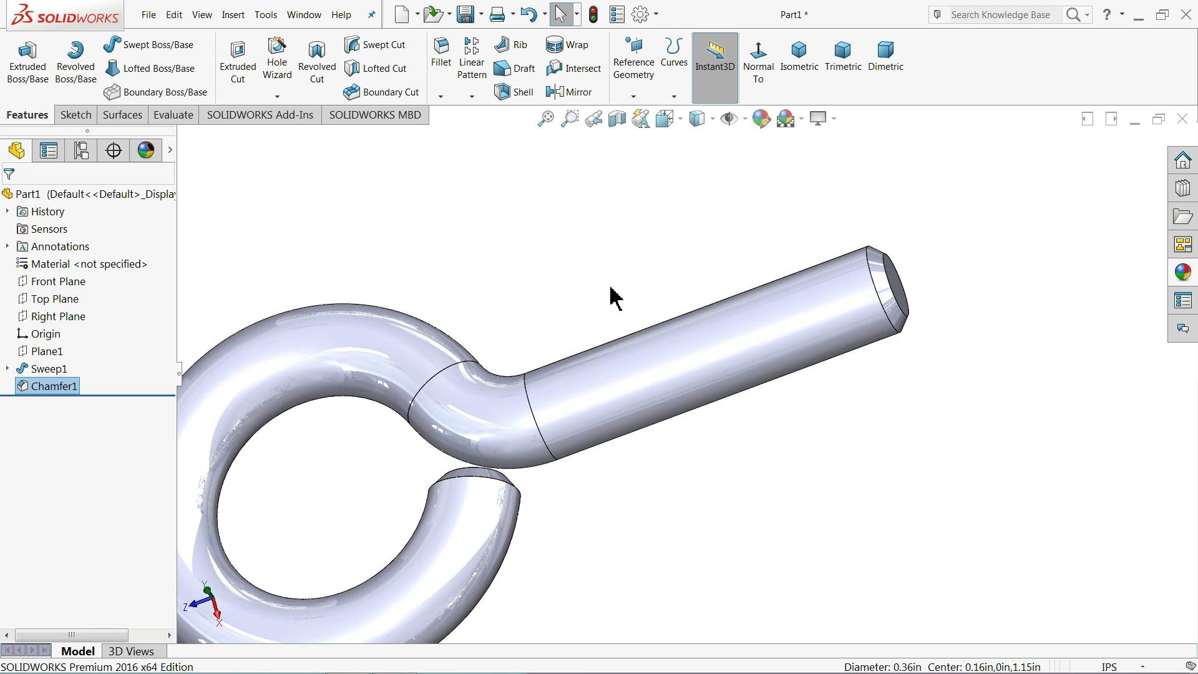
Orbit to the shaft's chamfered end and start a new sketch on its flat end face.
mouse_move(612, 298)
middle_mouse_down()
mouse_move(629, 436)
mouse_move(631, 289)
middle_mouse_up()
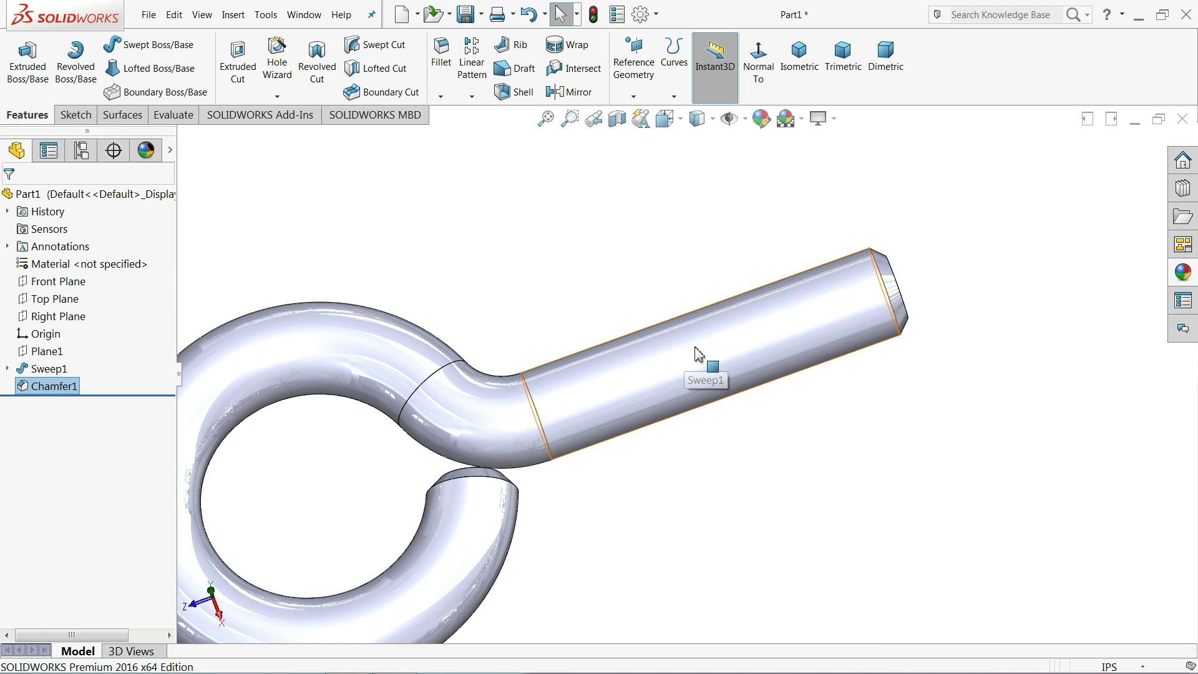
middle_click_drag(837, 335, 824, 355)
scroll(924, 281, "down", 3)
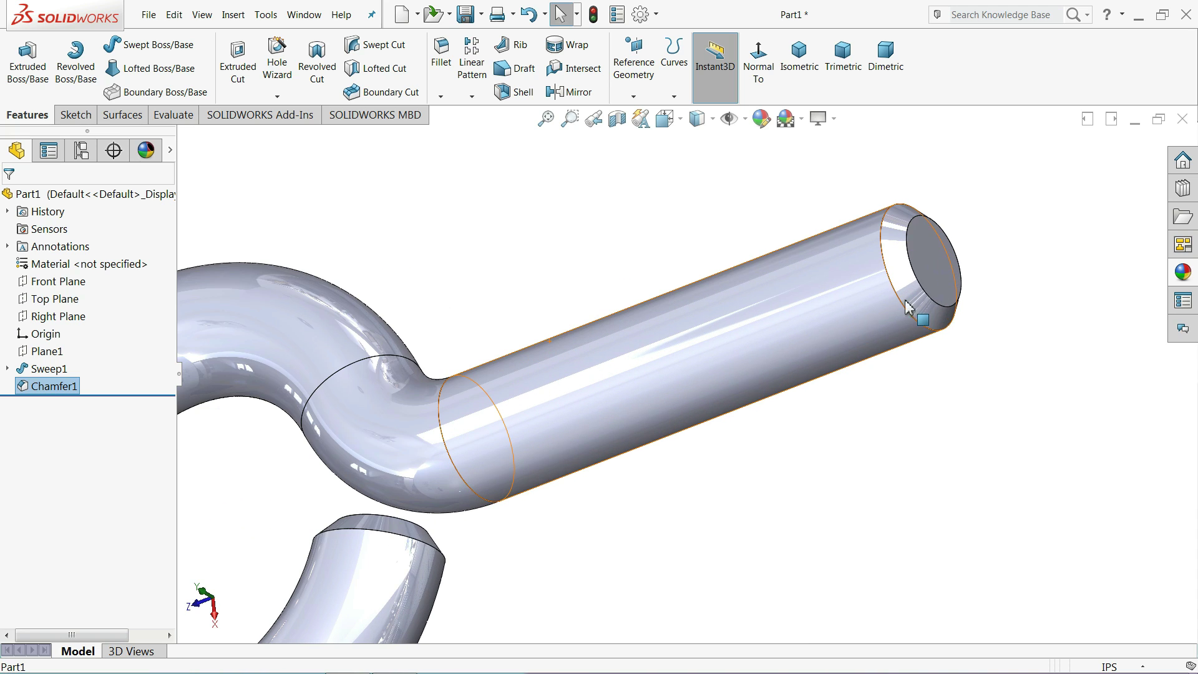
left_click(936, 279)
left_click(984, 254)
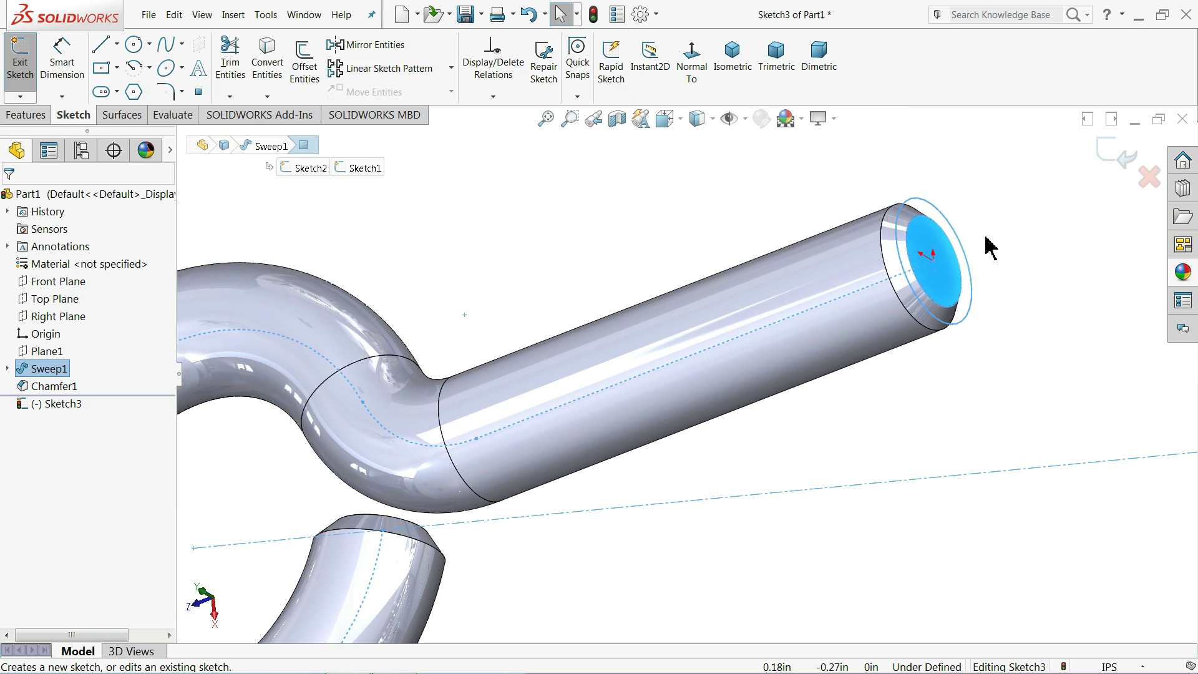
Offset the tube's outer end edge into a fully defined 0.36 in diameter sketch circle.
scroll(964, 272, "down", 3)
scroll(964, 273, "down", 2)
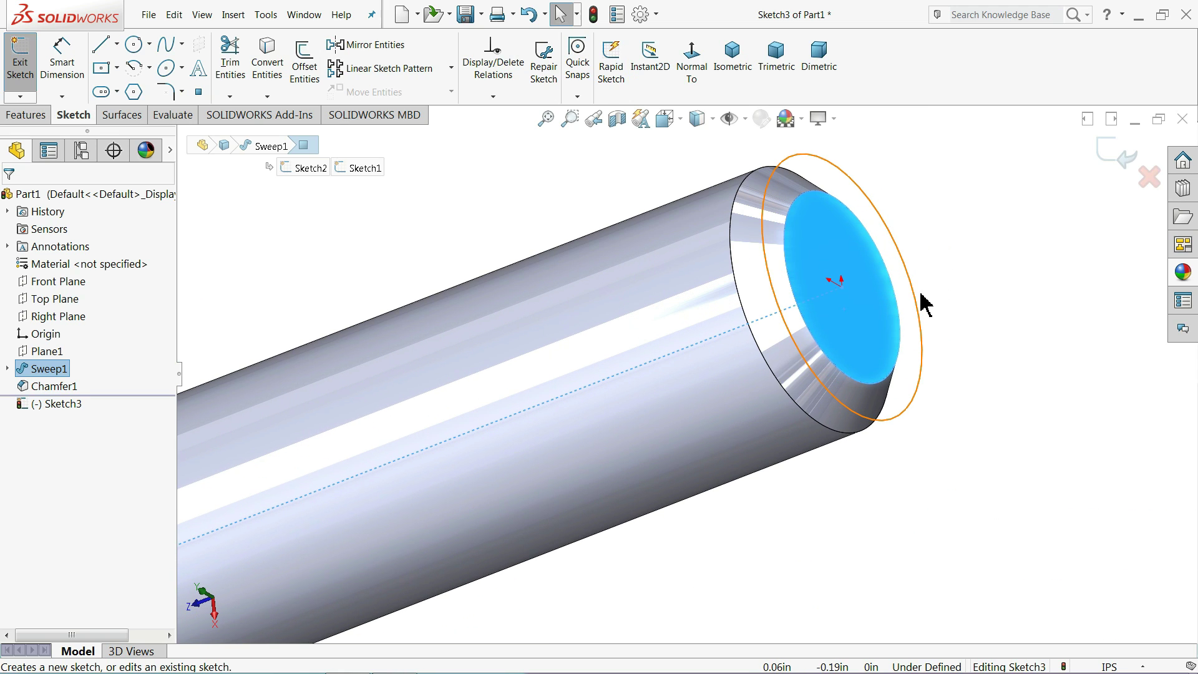
middle_click_drag(912, 284, 892, 249)
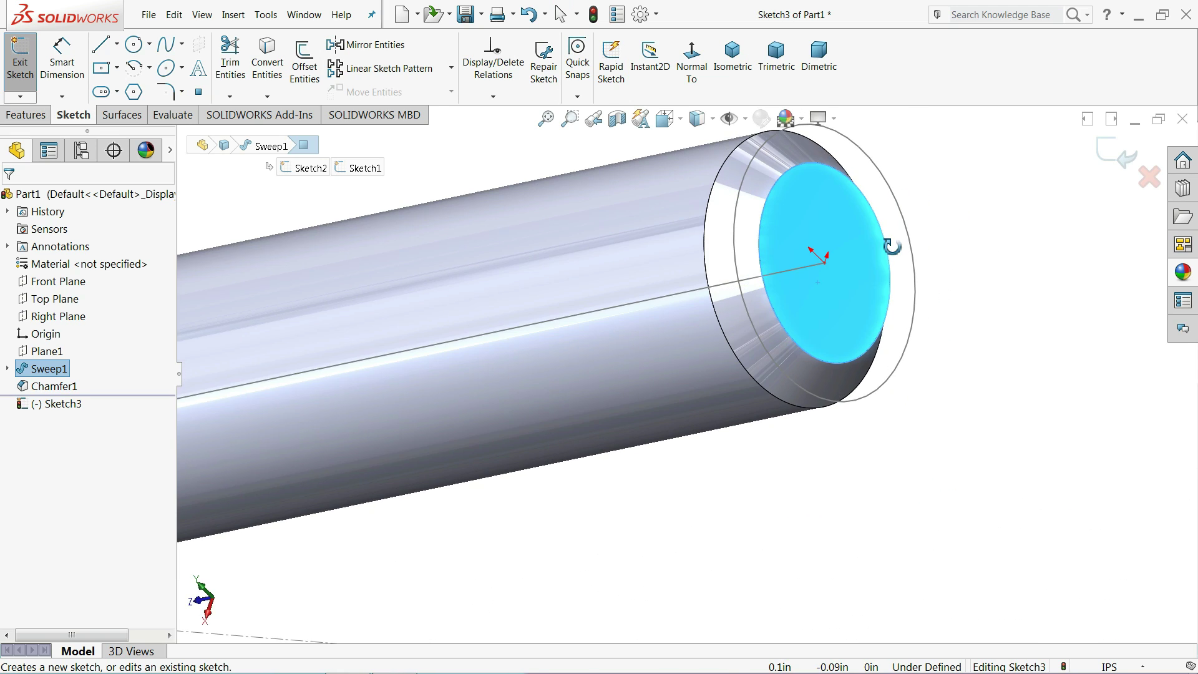
left_click(739, 224)
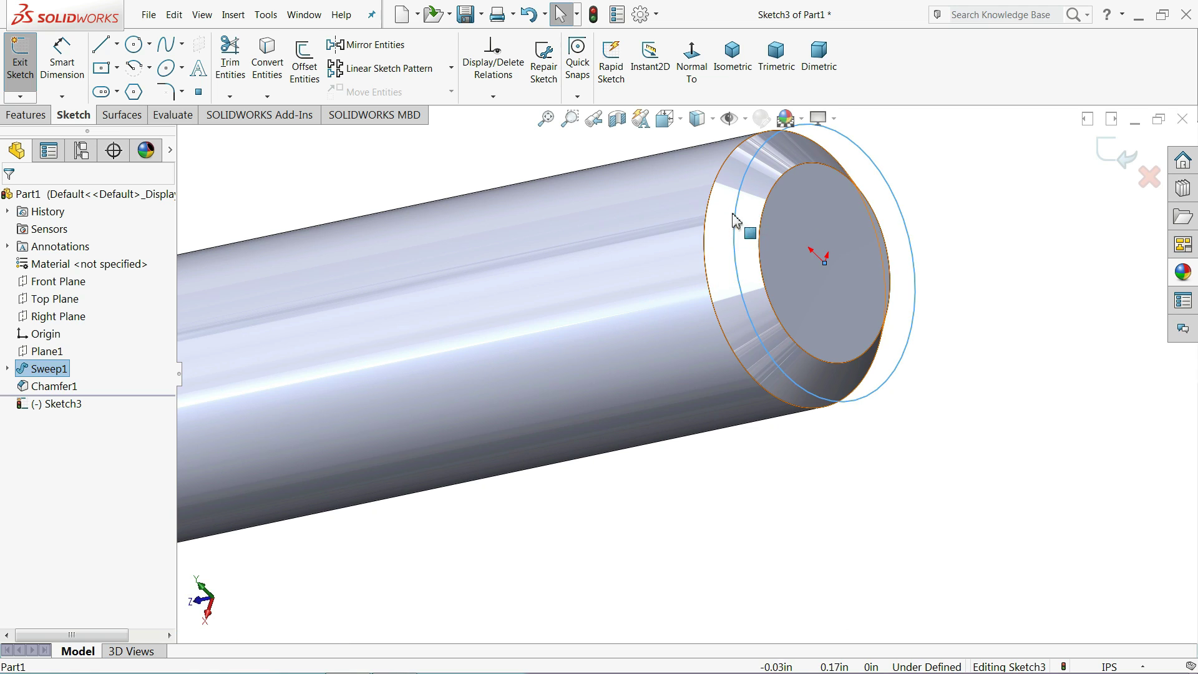
left_click(709, 241)
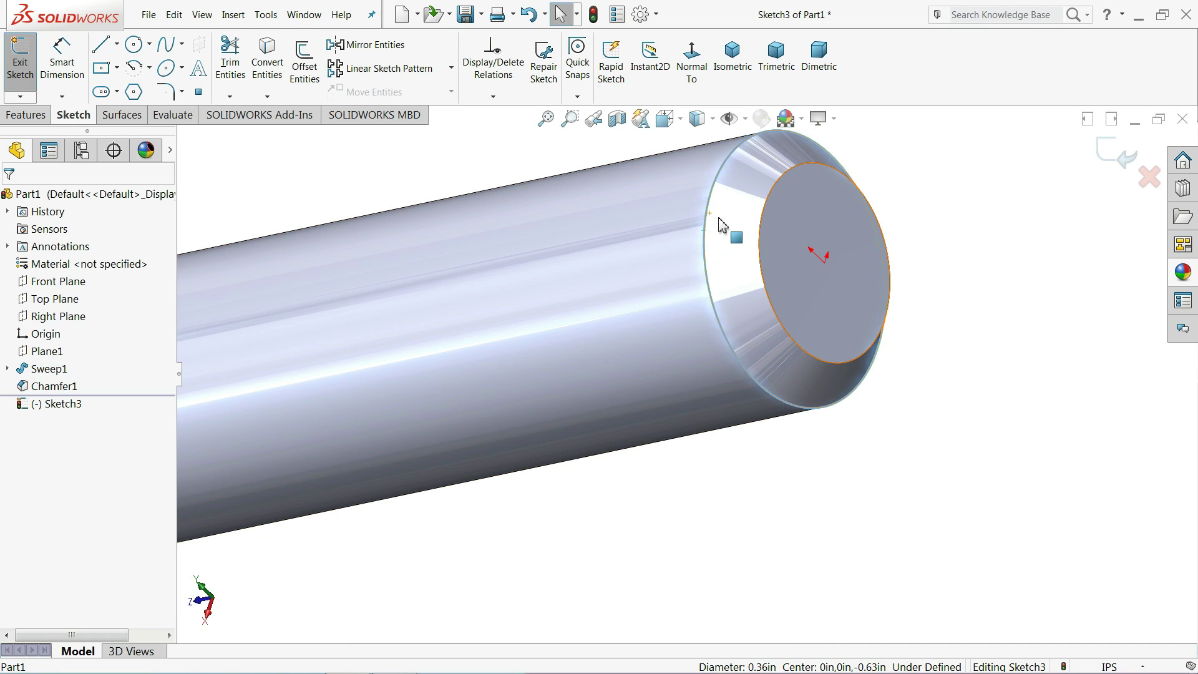
left_click(302, 62)
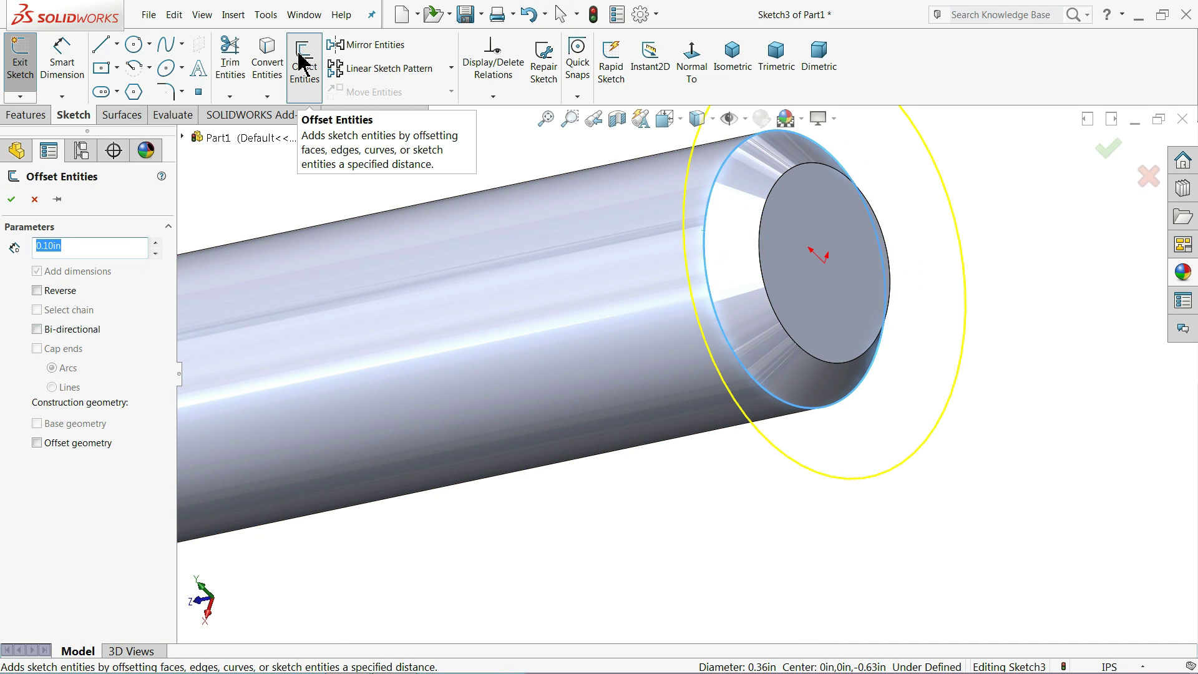
left_click(31, 200)
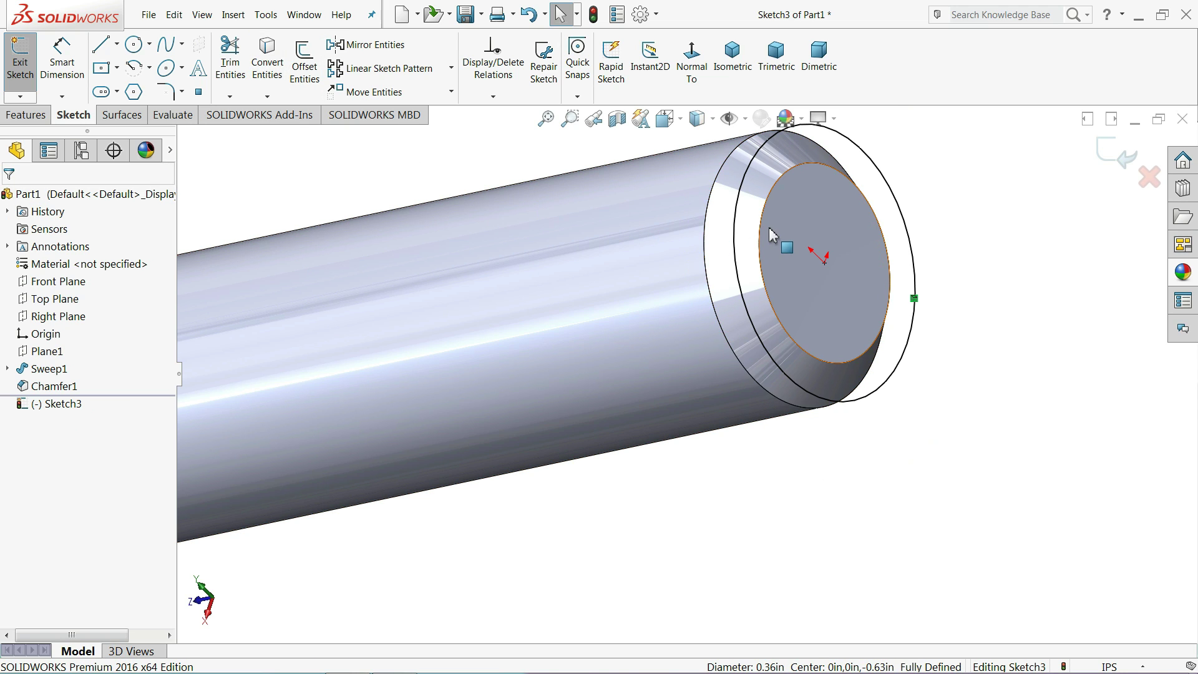
Review the new circle at the tube end and bring up the Curves feature list.
mouse_move(762, 209)
middle_mouse_down()
mouse_move(685, 166)
mouse_move(771, 227)
middle_mouse_up()
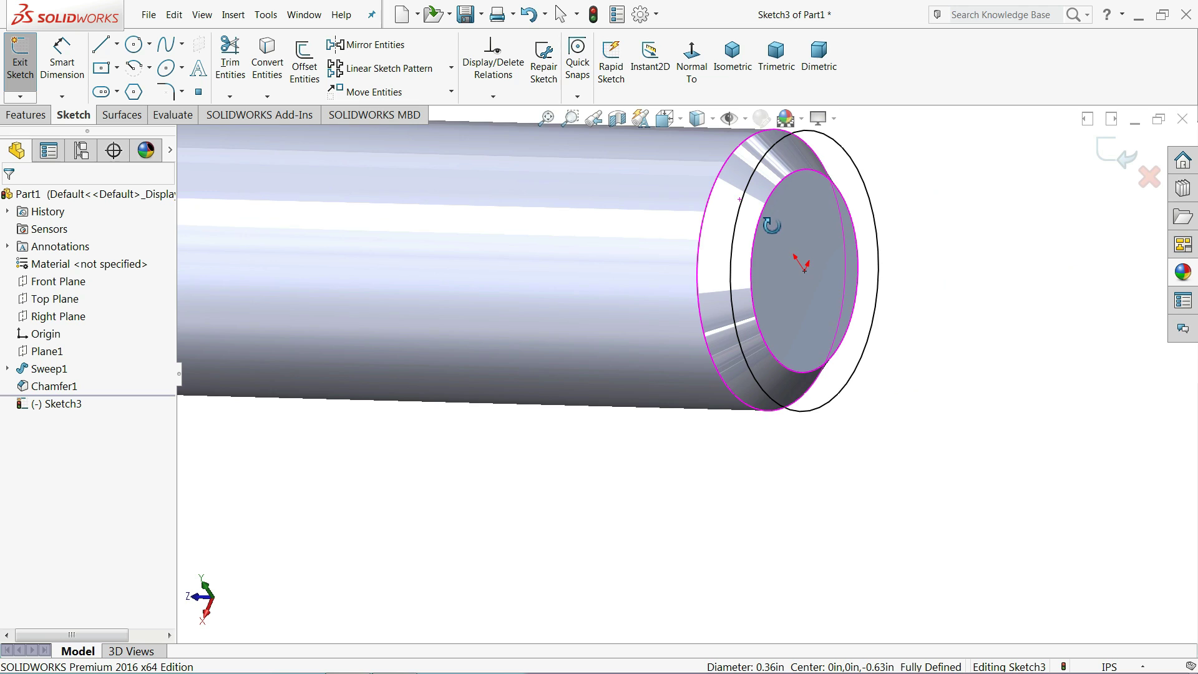
scroll(738, 262, "up", 5)
scroll(738, 262, "up", 3)
scroll(253, 307, "down", 3)
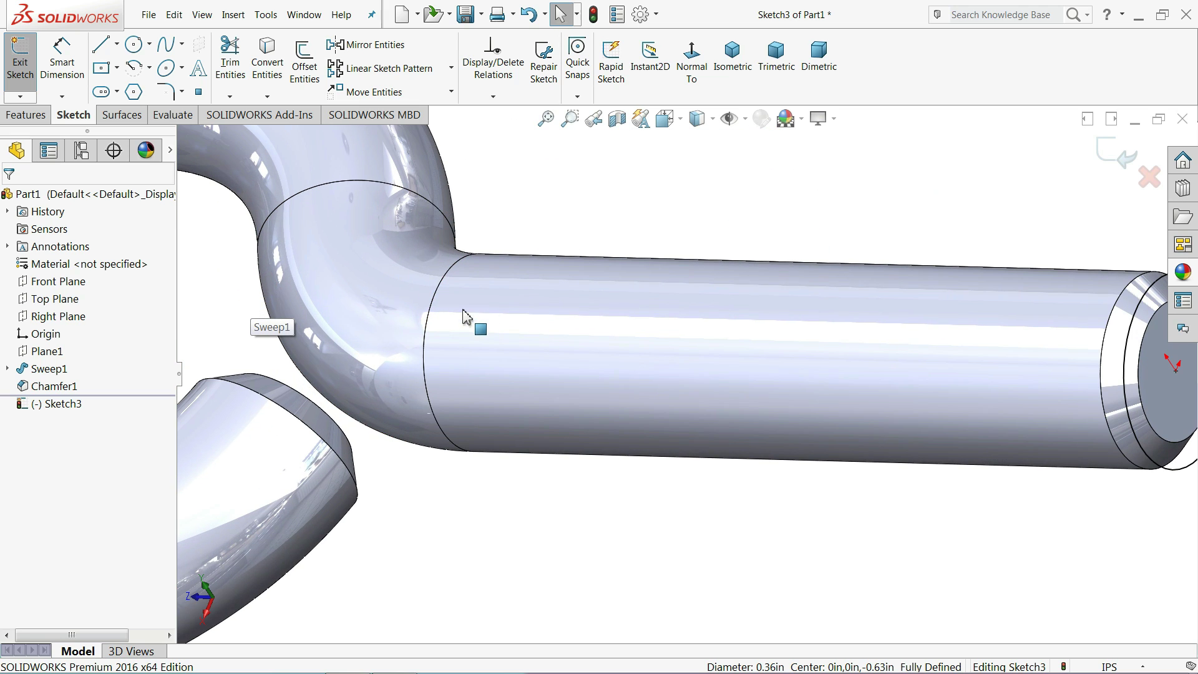
scroll(736, 321, "up", 1)
scroll(762, 307, "down", 1)
scroll(624, 250, "up", 2)
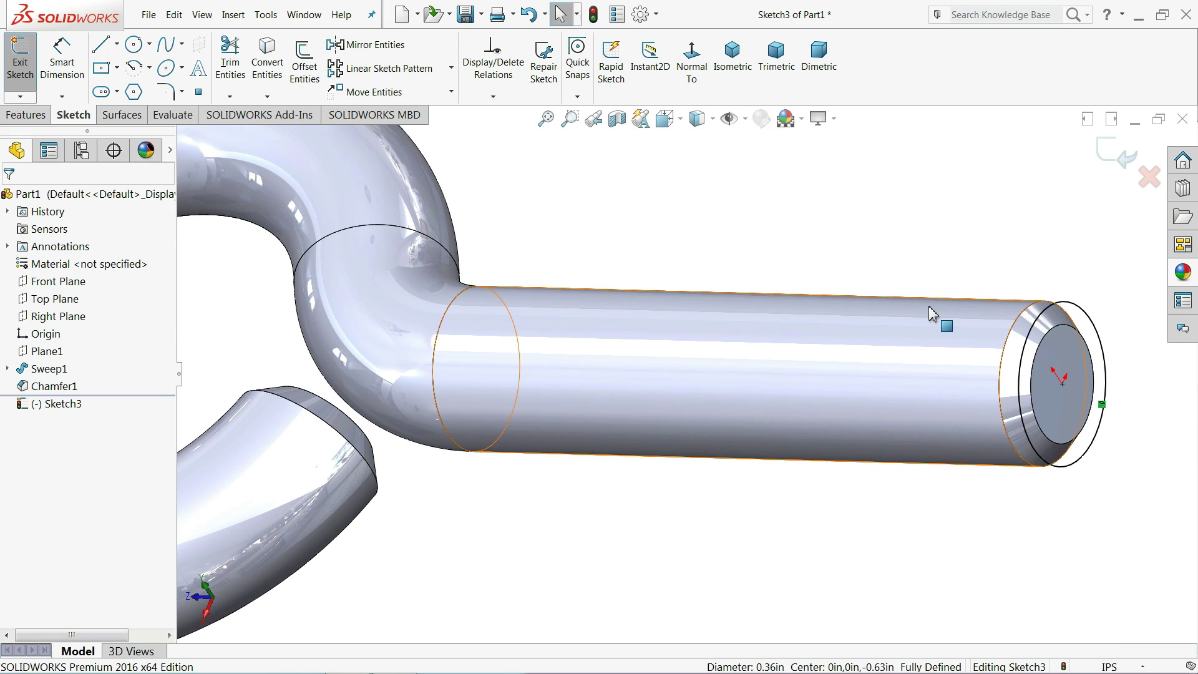
scroll(961, 312, "down", 1)
left_click(25, 115)
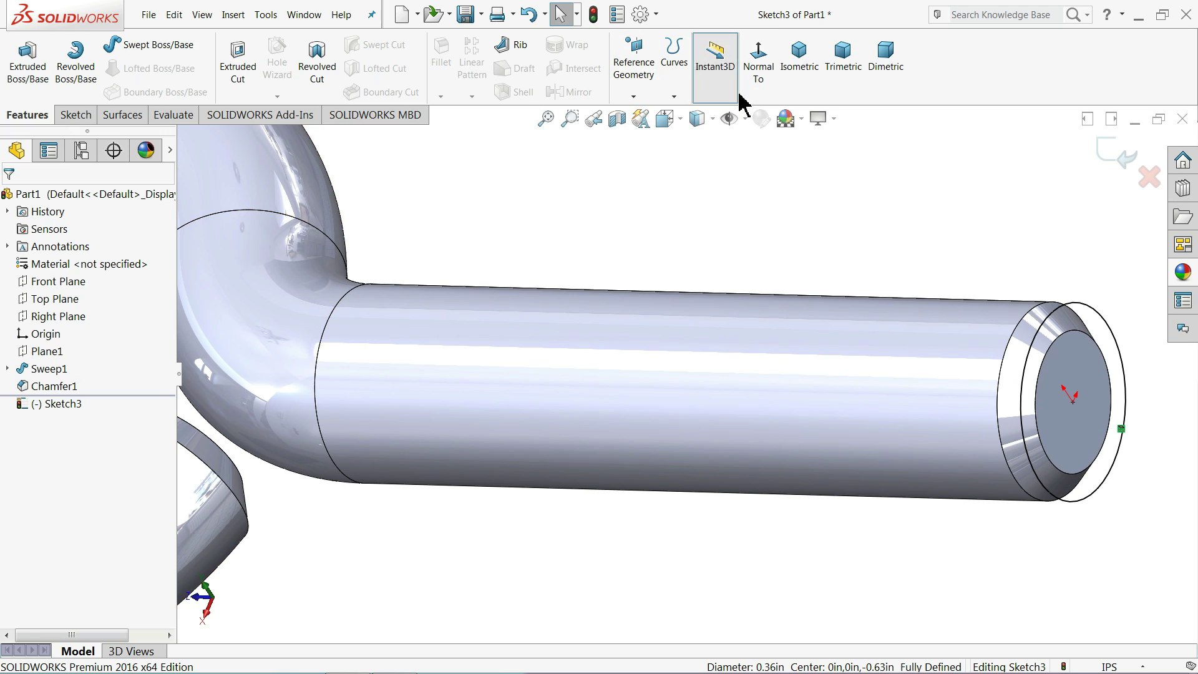
left_click(674, 96)
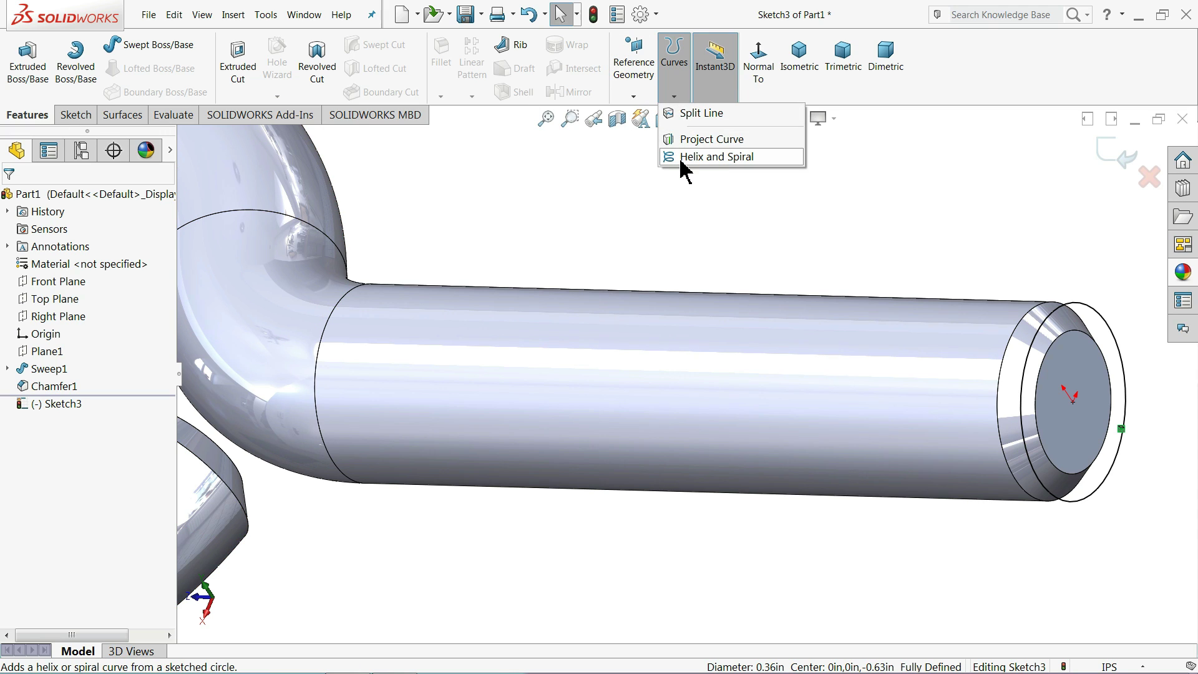
Start a helix on the end circle, defined by Pitch and Revolution, with 0.055 in pitch.
left_click(716, 158)
scroll(867, 342, "up", 2)
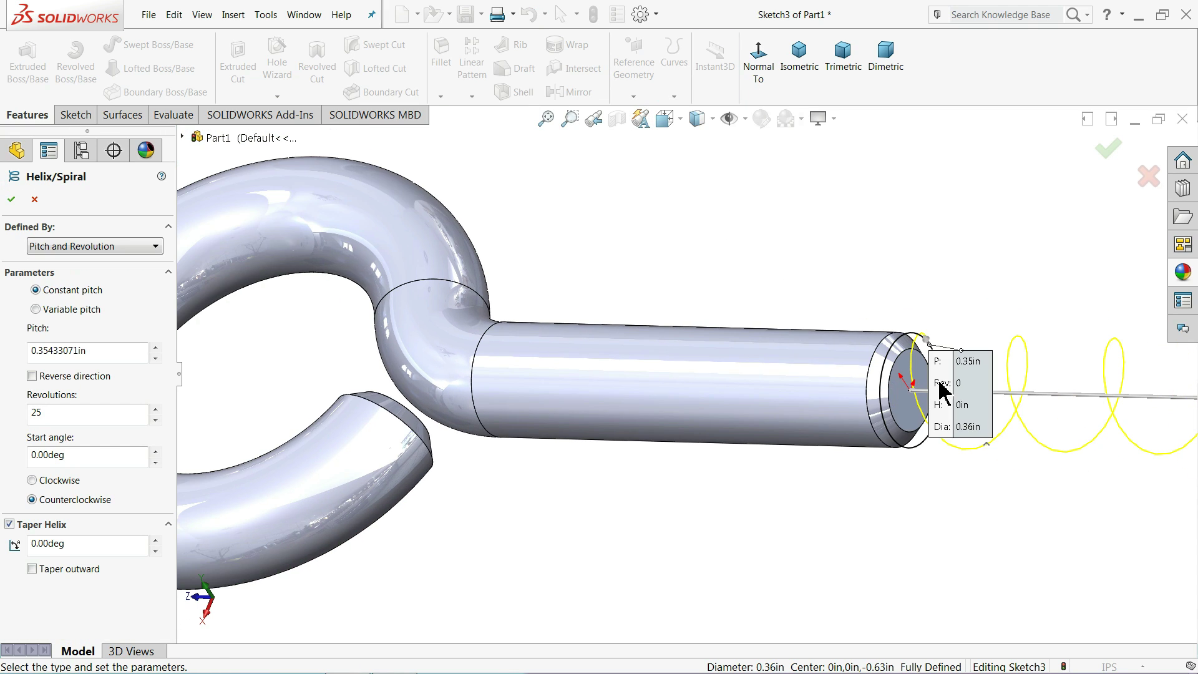
left_click(88, 249)
left_click(109, 260)
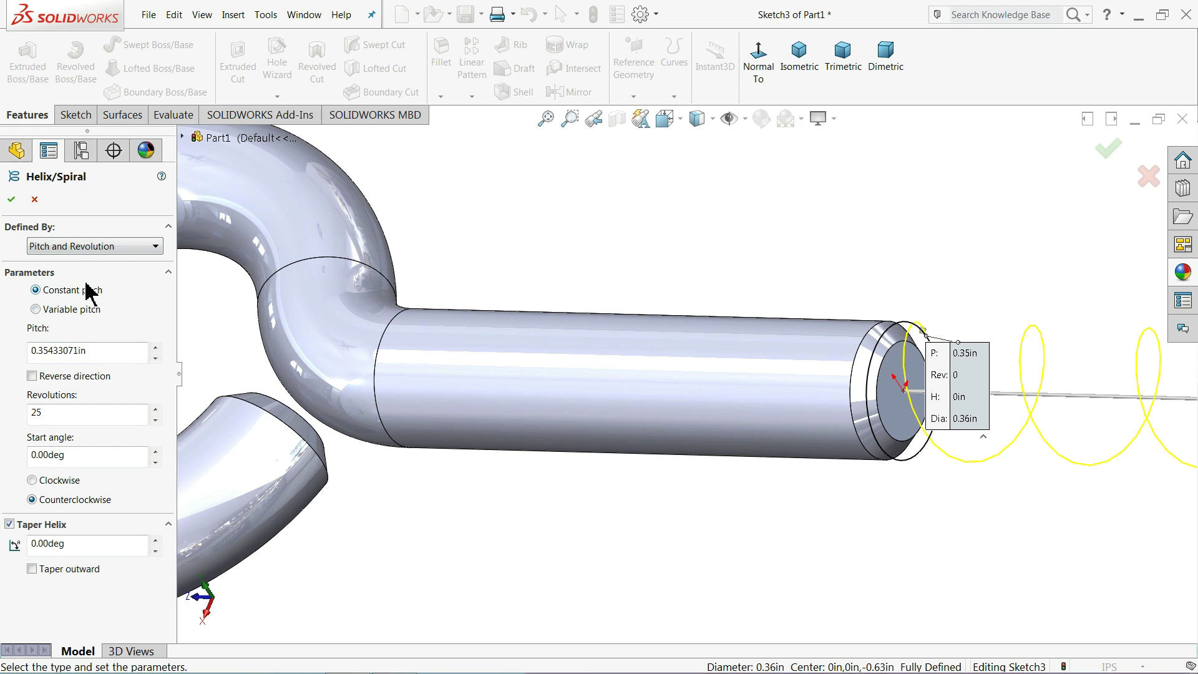
left_click_drag(101, 350, 27, 353)
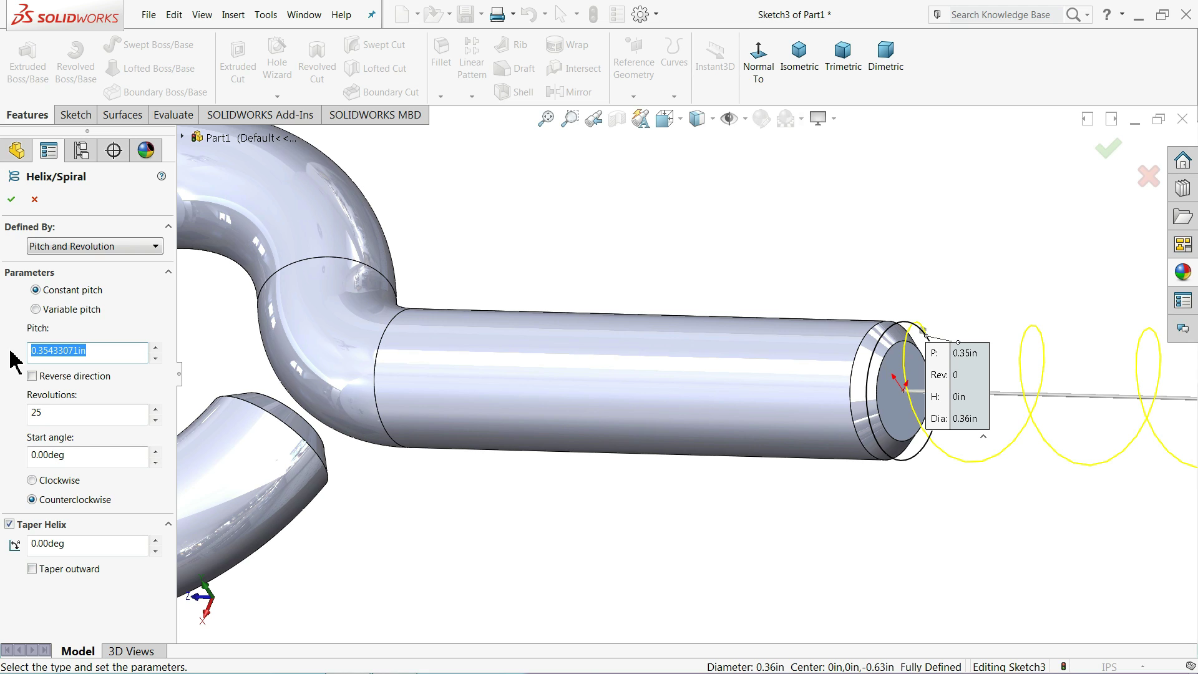
type("0.055")
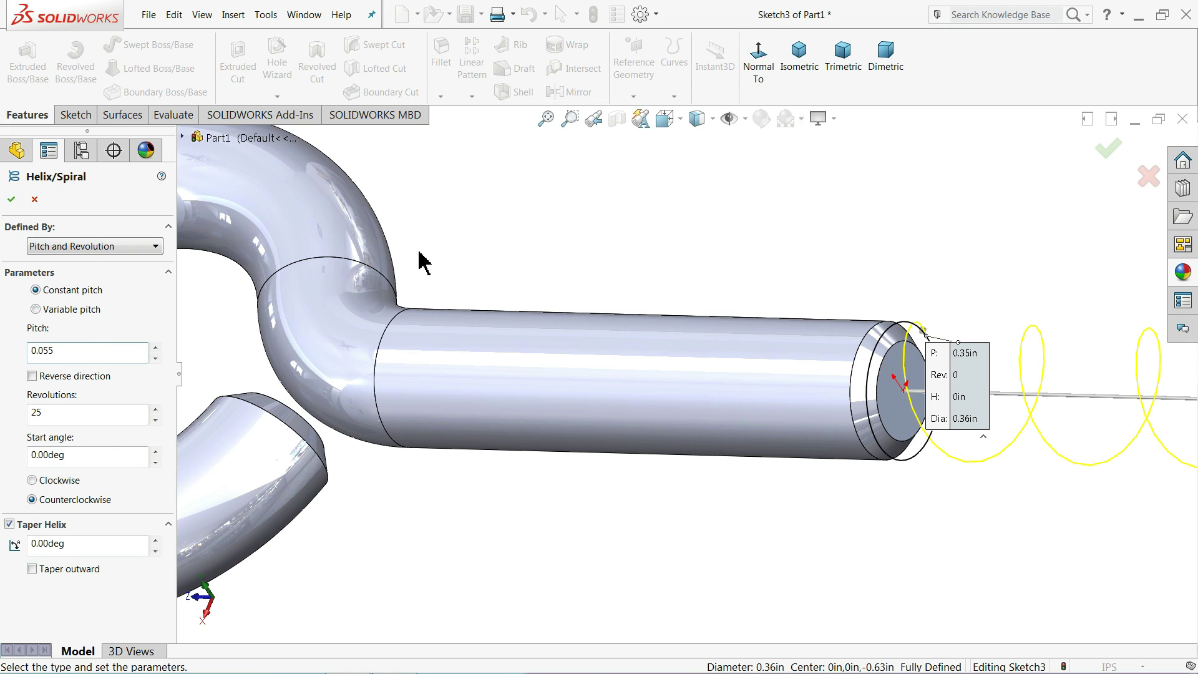
key("Return")
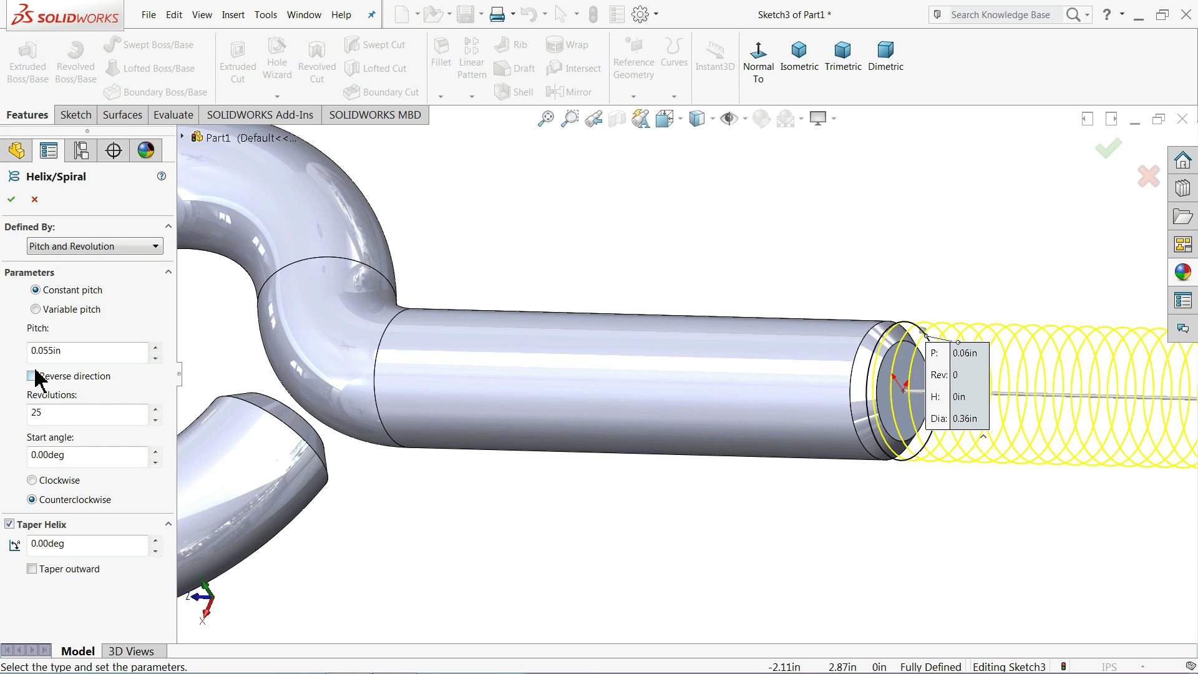
Reverse the helix back along the shaft, turn off Taper Helix, and create the 25-turn helix.
scroll(728, 391, "up", 4)
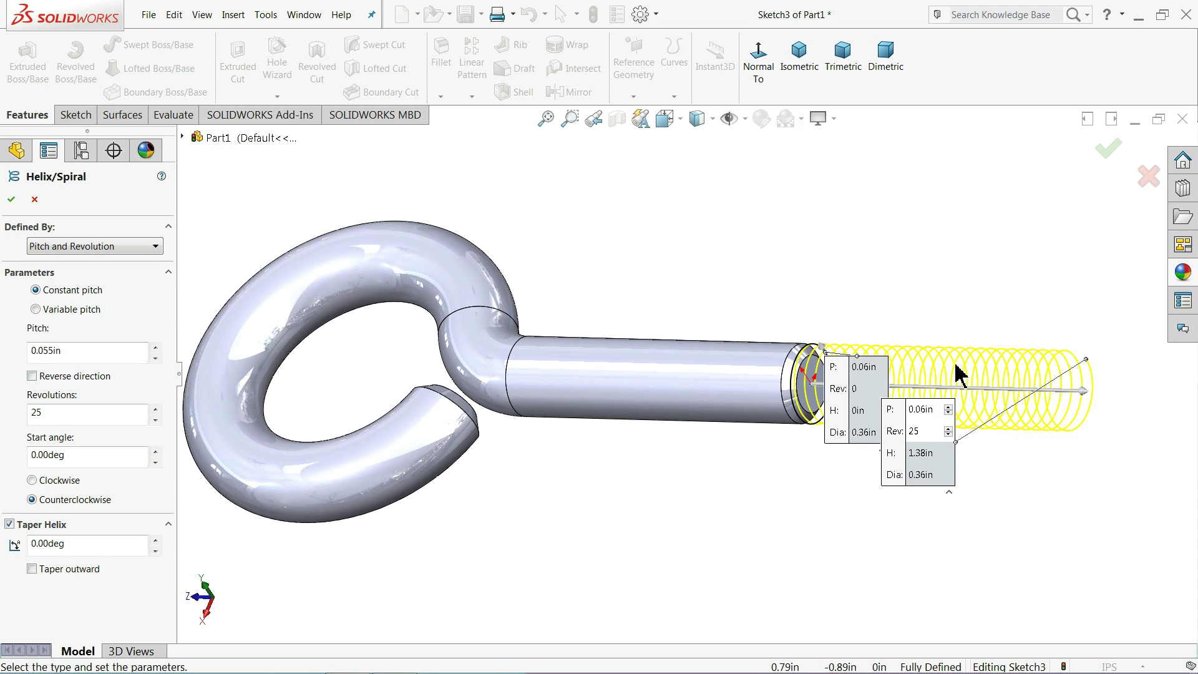
scroll(807, 414, "down", 1)
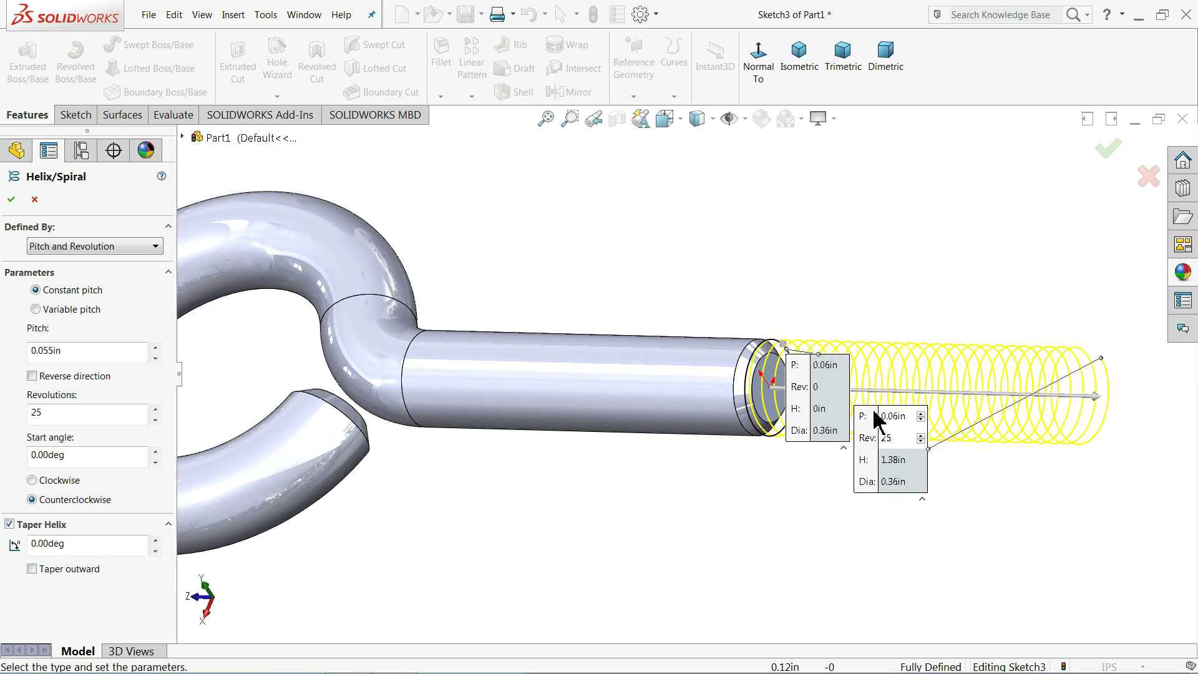
left_click(32, 376)
scroll(532, 382, "up", 1)
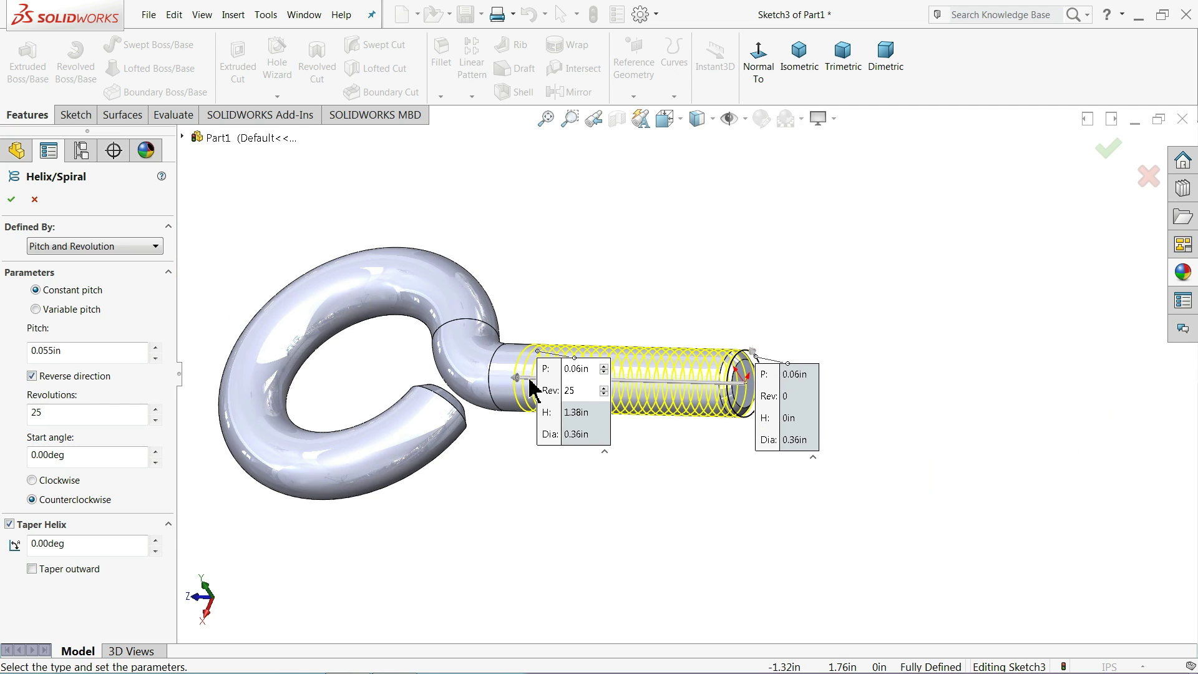
scroll(533, 382, "down", 2)
scroll(553, 381, "down", 1)
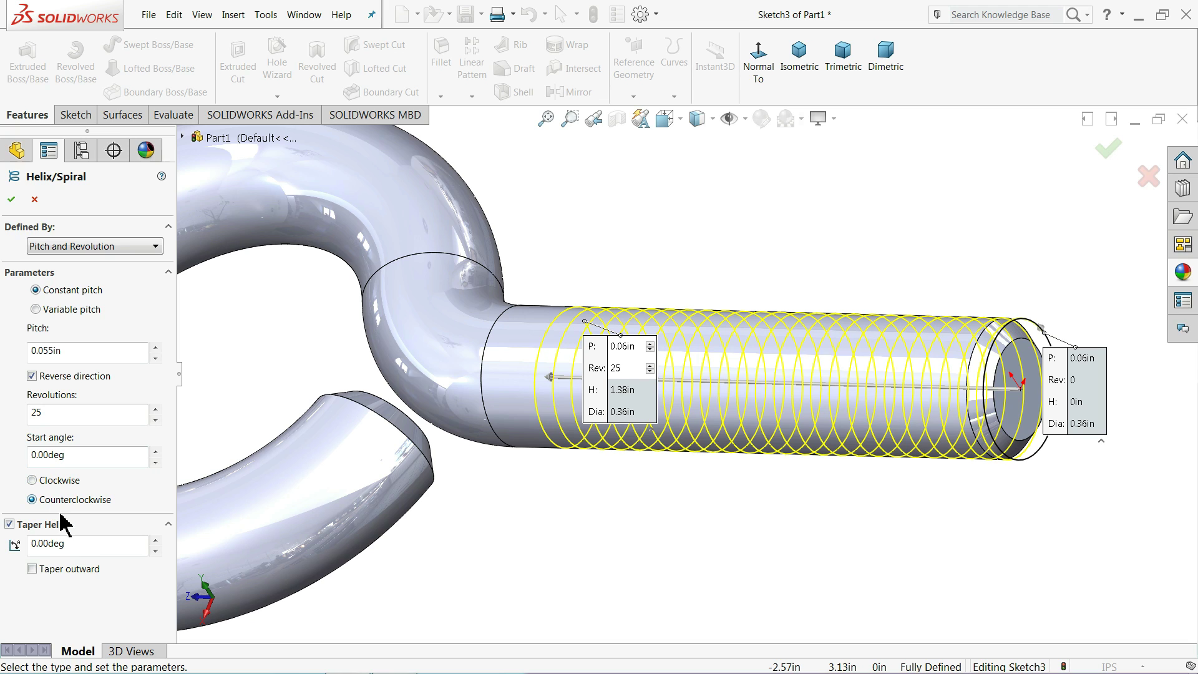
left_click(10, 525)
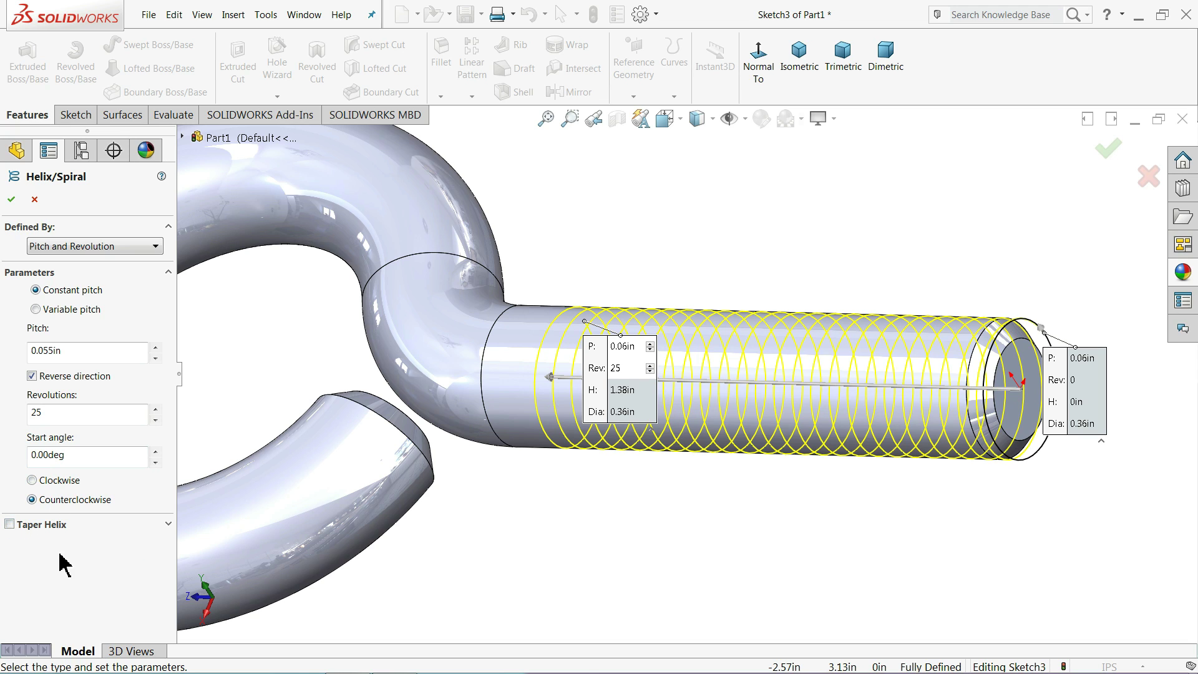
left_click(11, 201)
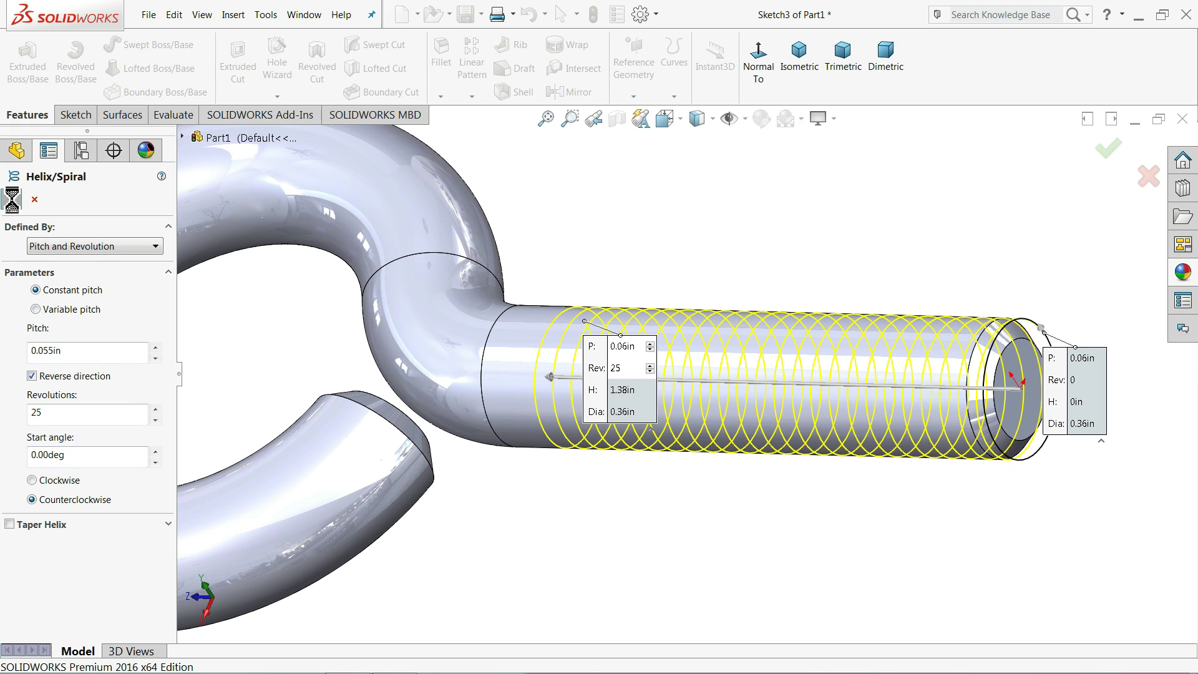
middle_click_drag(607, 316, 668, 294)
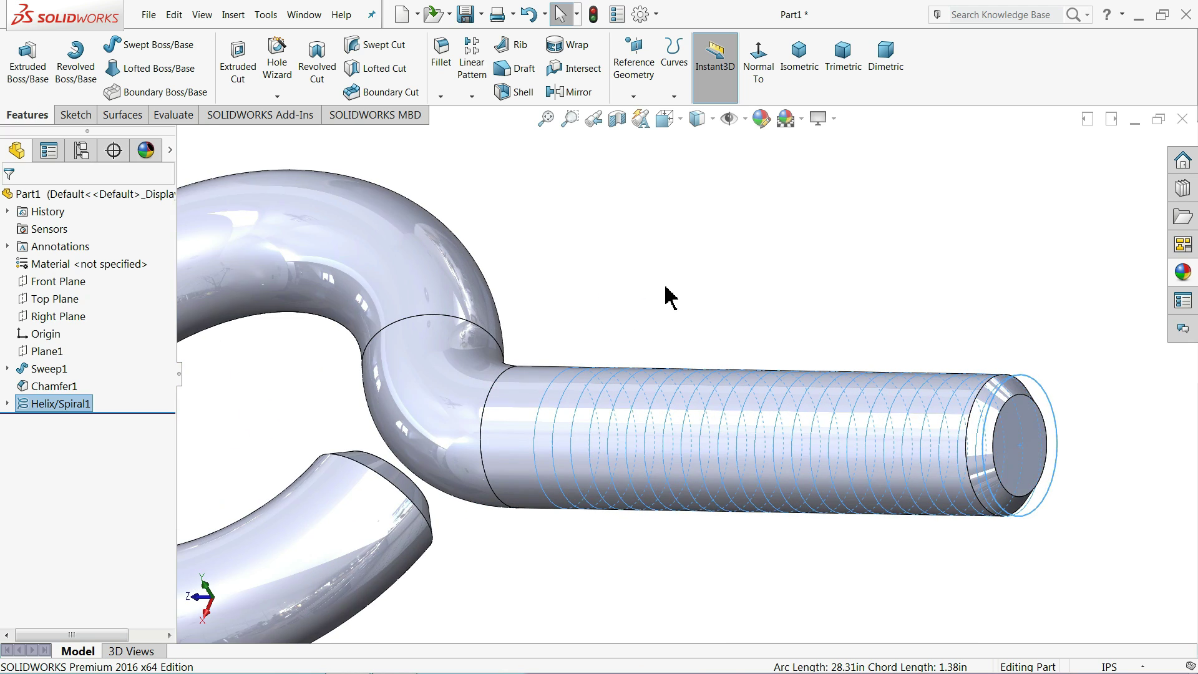
Orbit and zoom to inspect the helix coiling the threaded shaft.
left_click(668, 294)
scroll(722, 335, "up", 3)
scroll(731, 387, "down", 3)
middle_click_drag(731, 387, 653, 332)
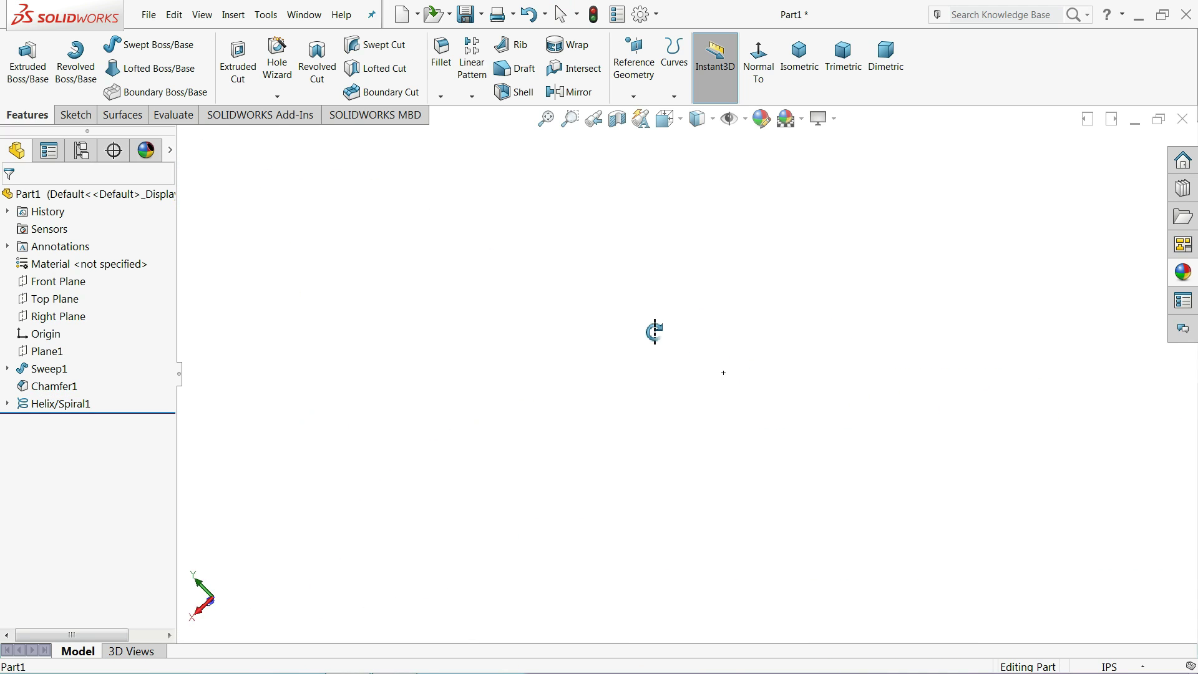
scroll(717, 391, "up", 5)
scroll(872, 337, "down", 4)
mouse_move(872, 338)
middle_mouse_down()
mouse_move(834, 262)
mouse_move(851, 321)
middle_mouse_up()
scroll(850, 321, "down", 3)
scroll(837, 310, "down", 3)
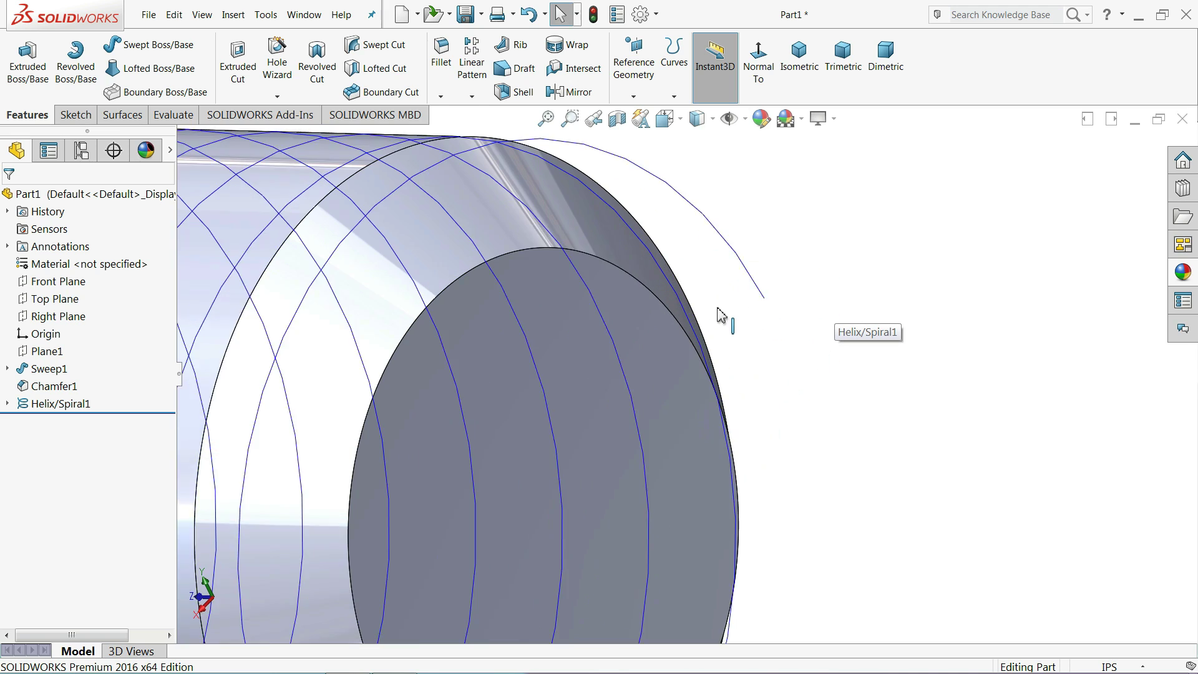
scroll(774, 302, "down", 3)
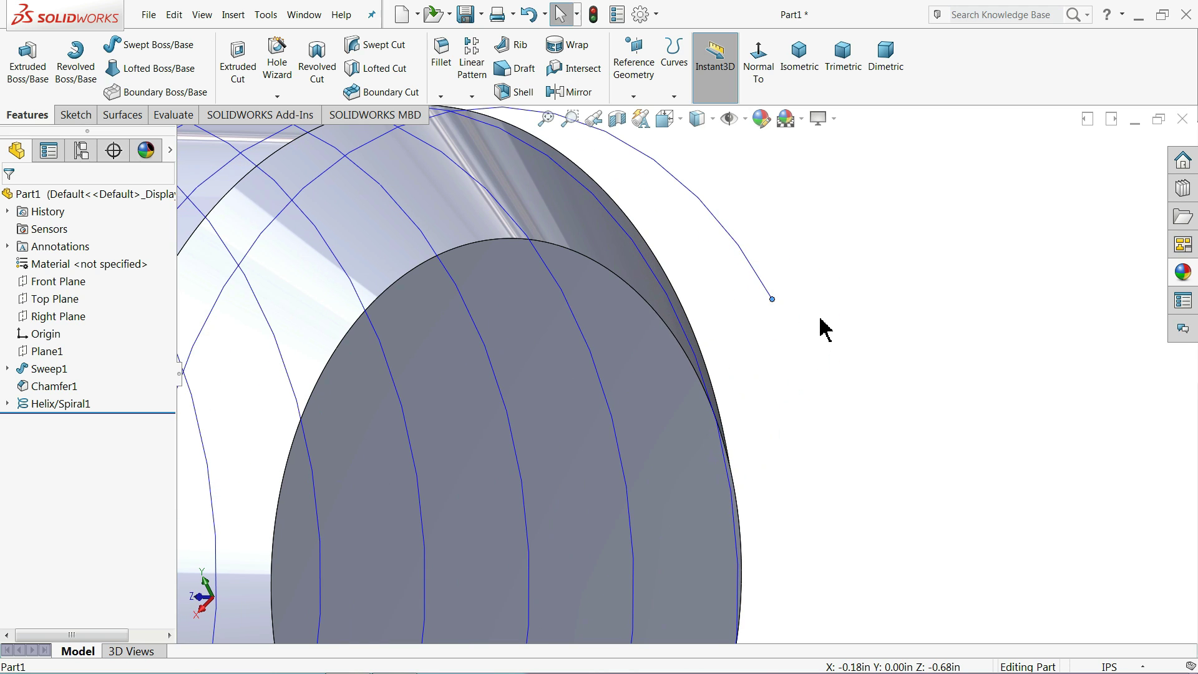
scroll(788, 343, "up", 3)
scroll(649, 371, "up", 3)
scroll(650, 374, "up", 2)
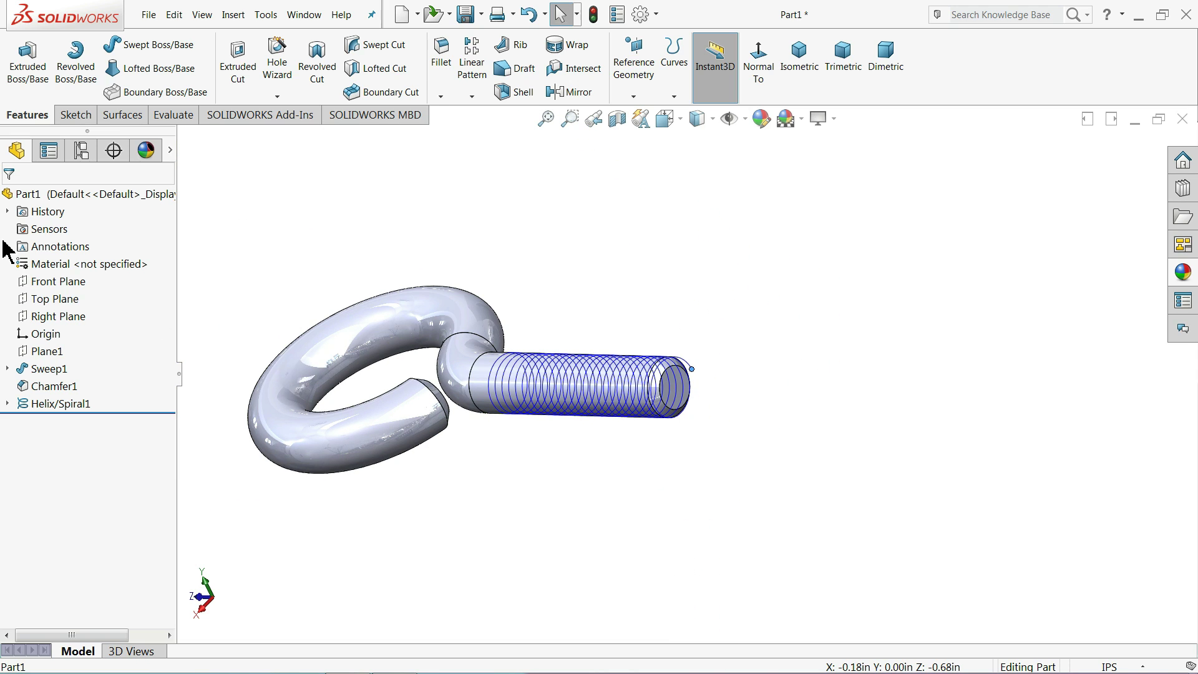
Select the Top Plane in the tree and orbit out to view the whole eye bolt.
left_click(42, 305)
middle_click_drag(399, 299, 549, 308)
scroll(560, 353, "down", 3)
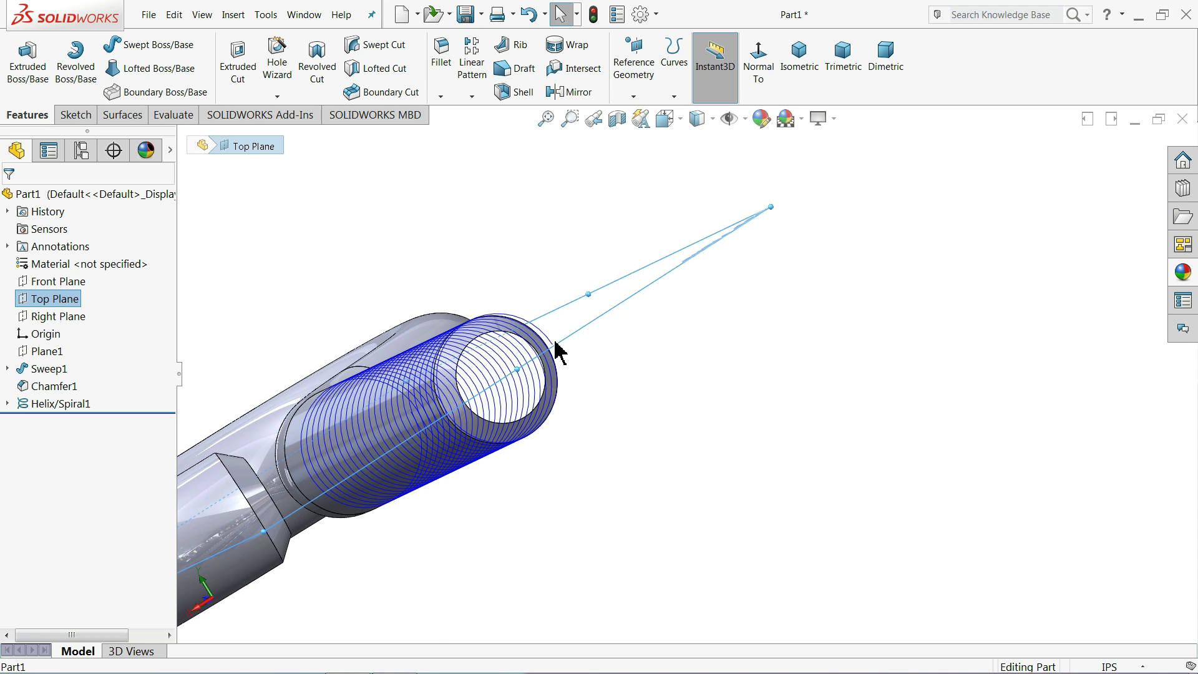
scroll(560, 353, "down", 2)
middle_click_drag(610, 383, 595, 372)
scroll(819, 384, "up", 2)
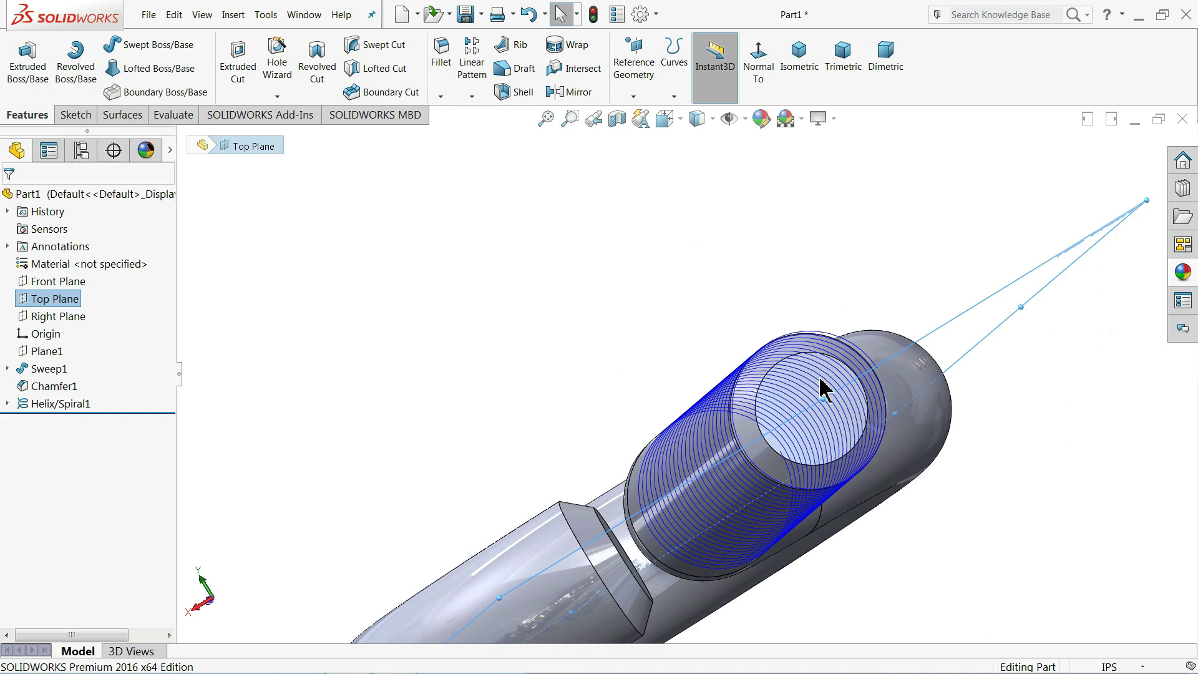
scroll(874, 377, "down", 2)
scroll(867, 358, "down", 2)
middle_click_drag(867, 358, 869, 362)
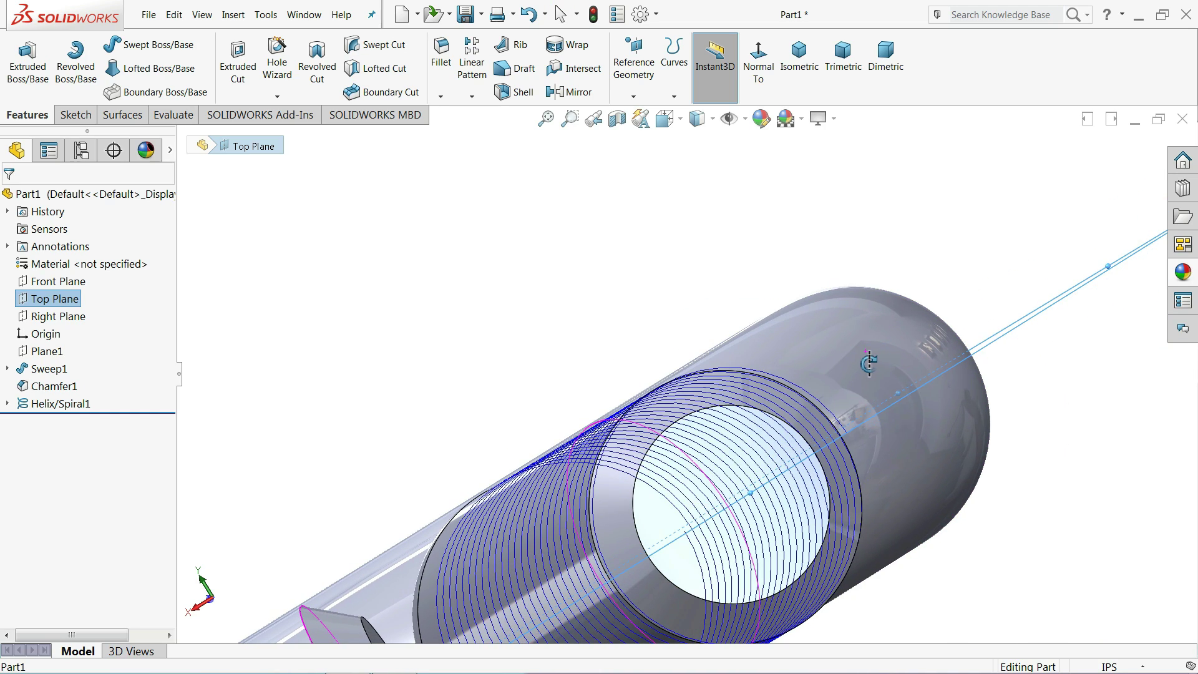
scroll(859, 433, "down", 3)
scroll(792, 431, "up", 4)
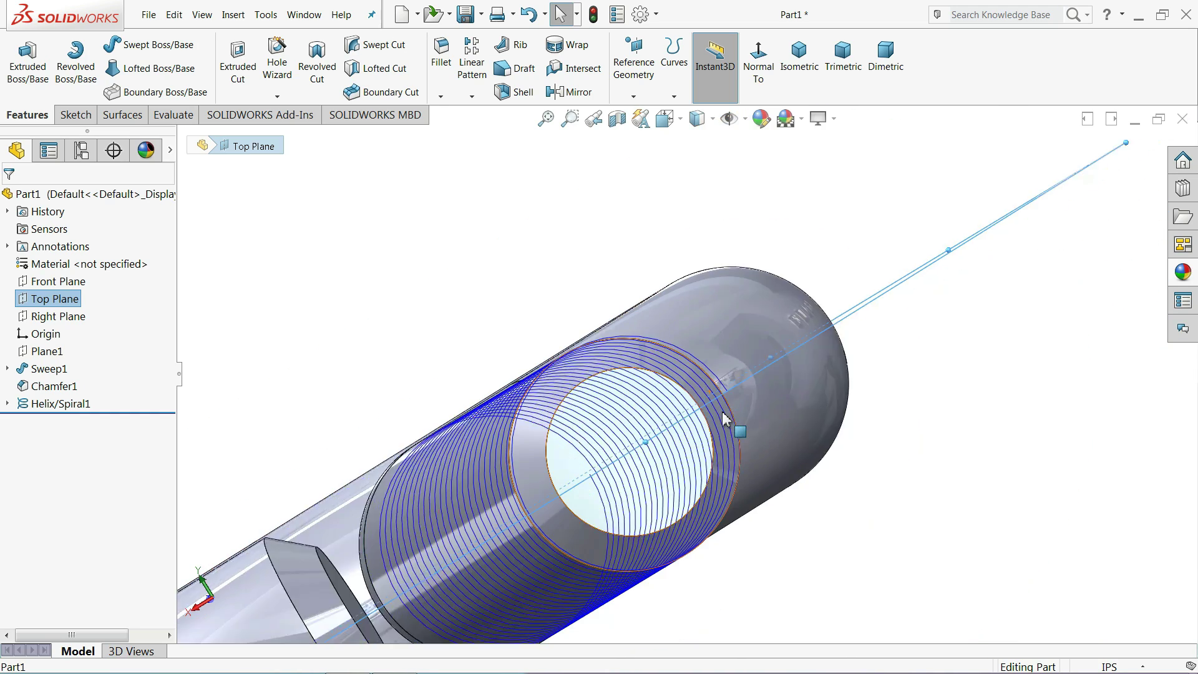
scroll(724, 420, "up", 3)
scroll(711, 422, "up", 2)
middle_click_drag(738, 433, 763, 367)
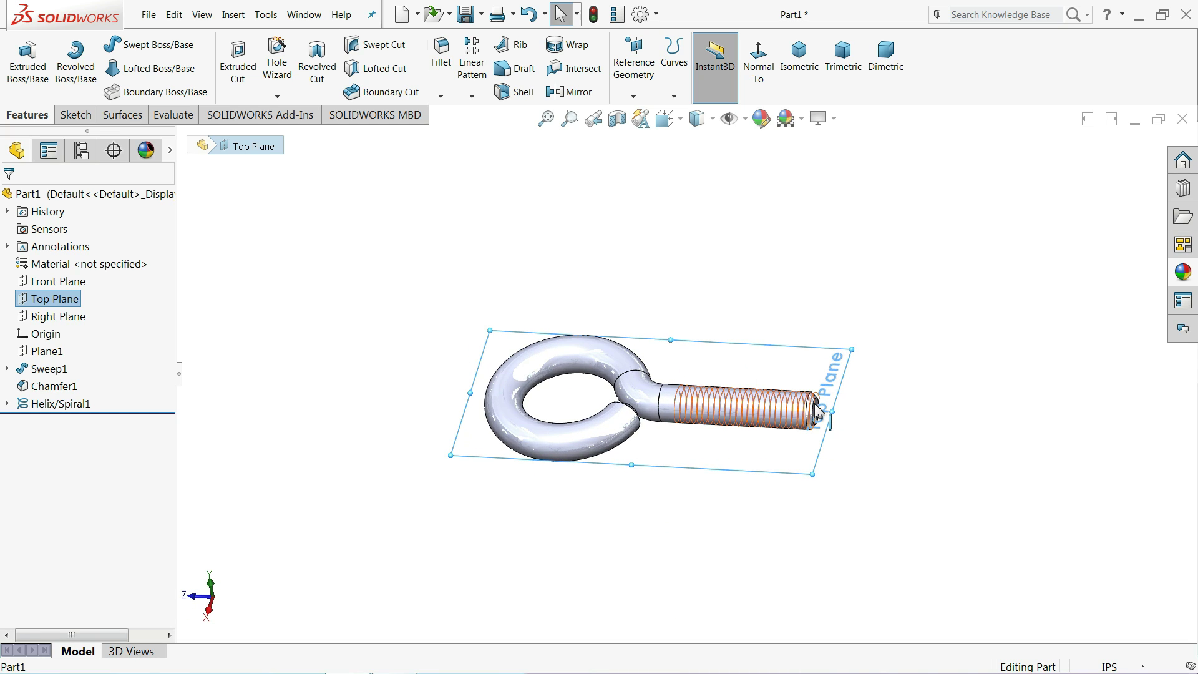
Start a sketch on the Top Plane, view it normal, and zoom in on the shaft tip.
left_click(75, 114)
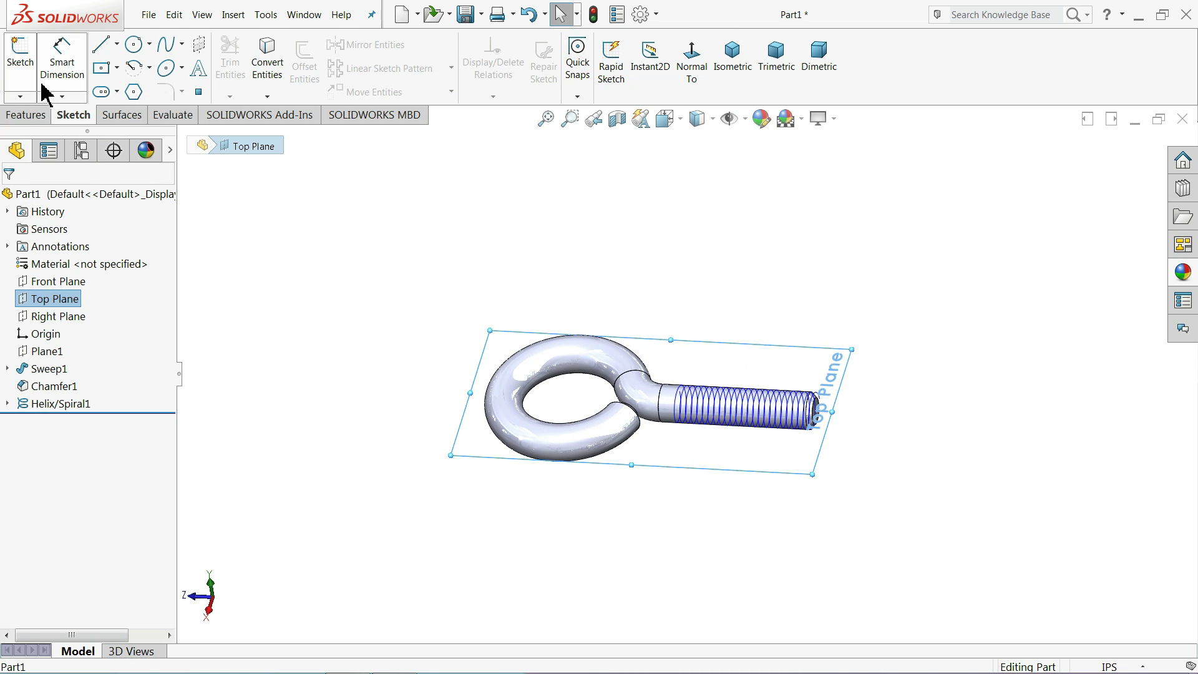
left_click(20, 66)
left_click(694, 80)
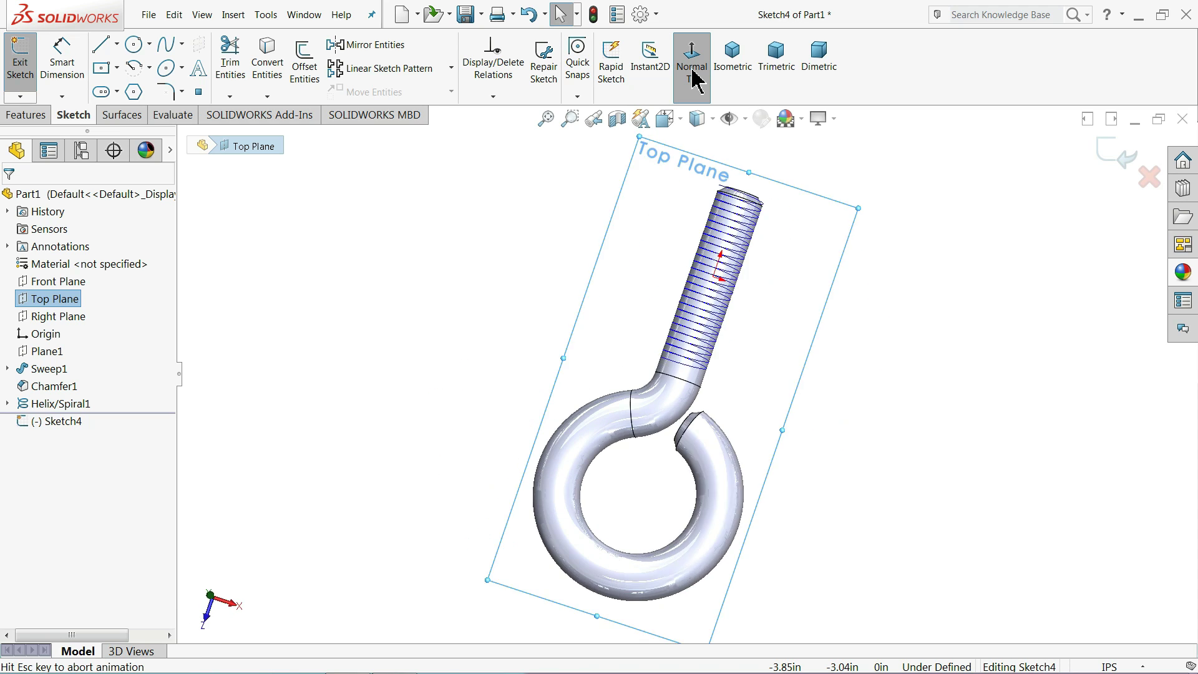
scroll(671, 177, "down", 2)
scroll(671, 176, "down", 2)
scroll(674, 187, "down", 2)
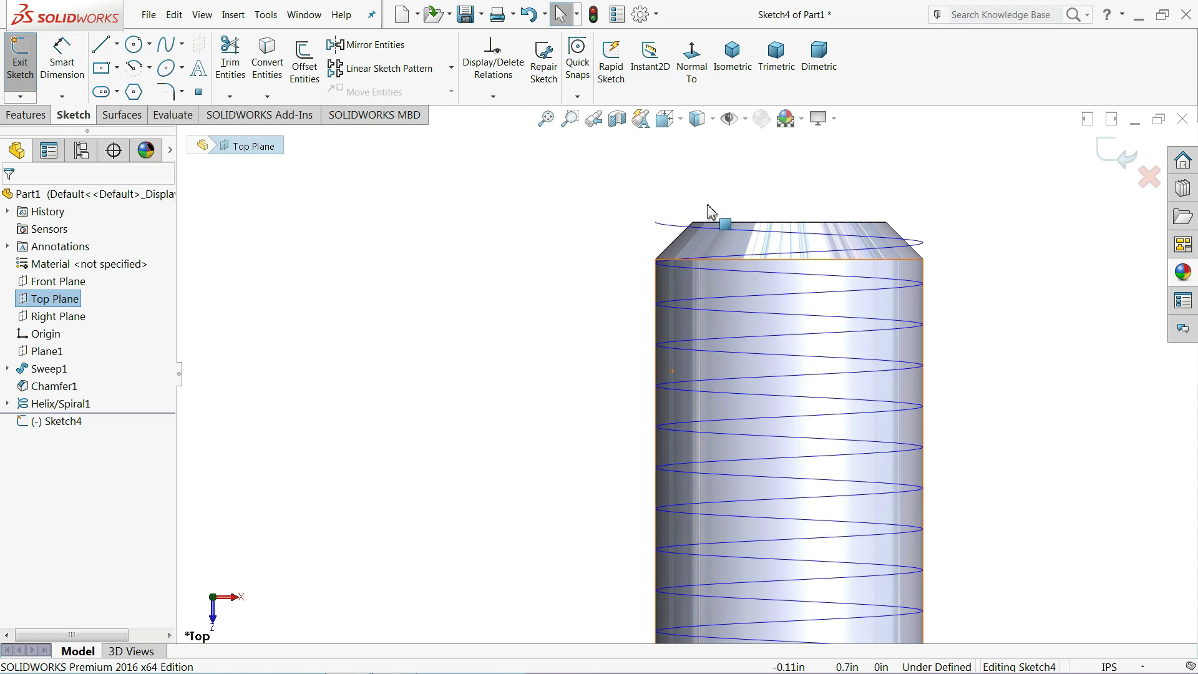
scroll(667, 262, "down", 2)
scroll(664, 279, "down", 2)
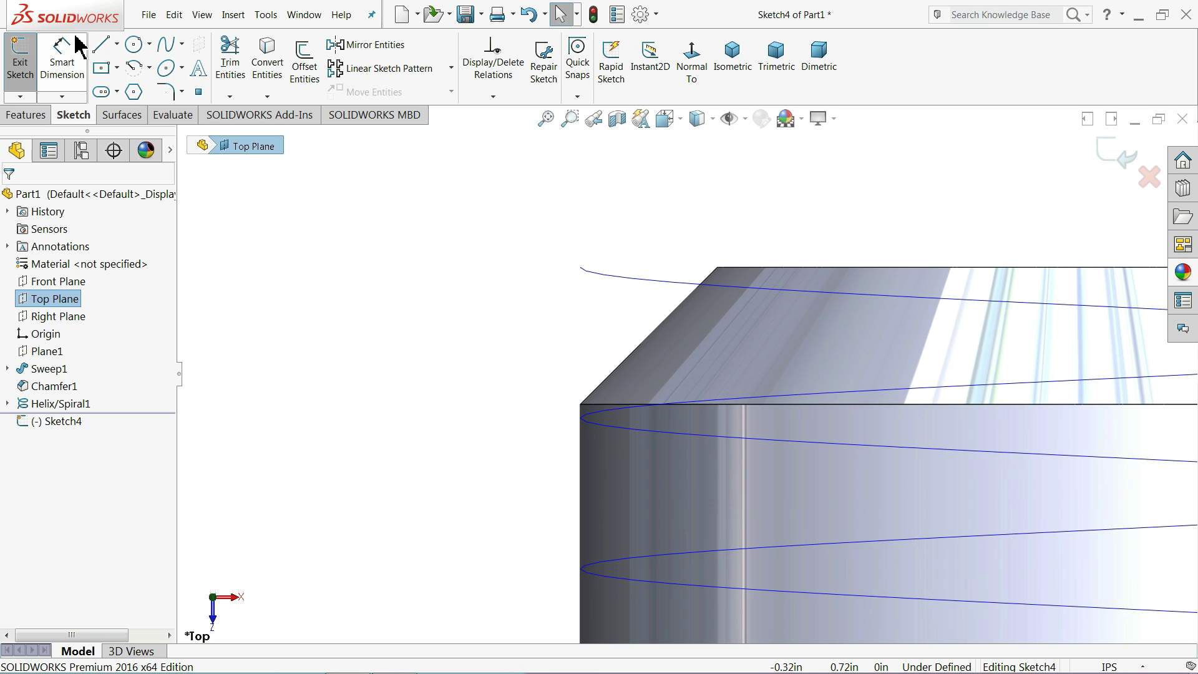
Draw a closed triangle of lines beside the shaft tip and delete the stray short segment.
left_click(101, 45)
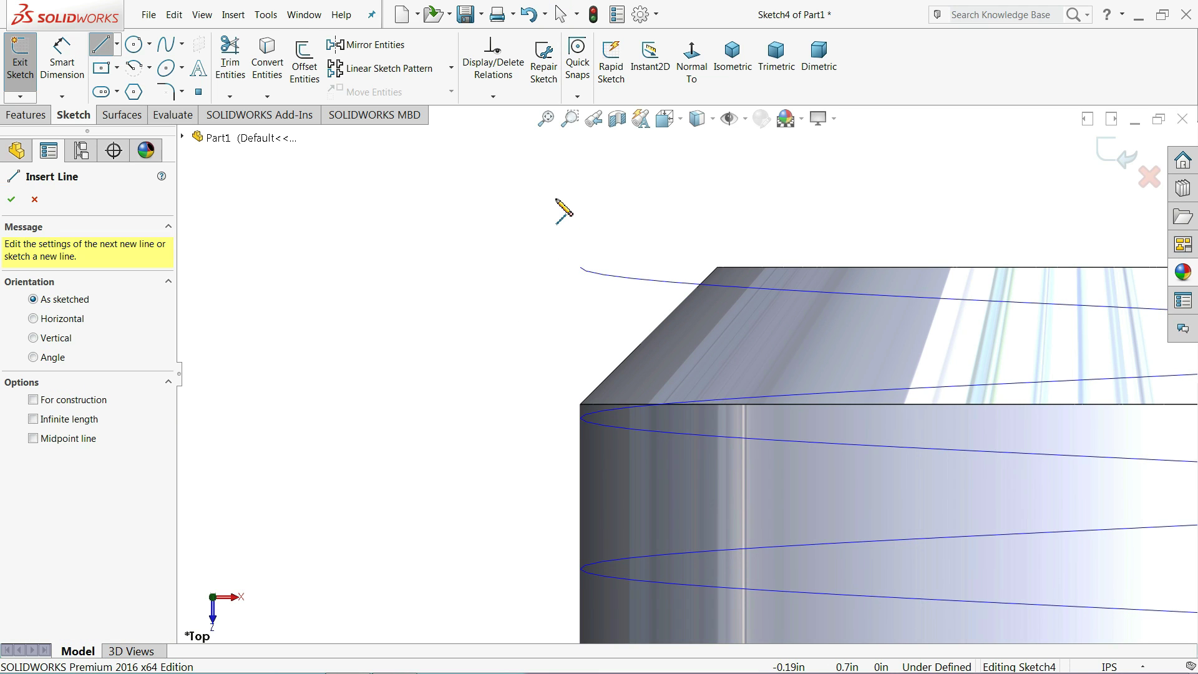
left_click_drag(555, 199, 556, 322)
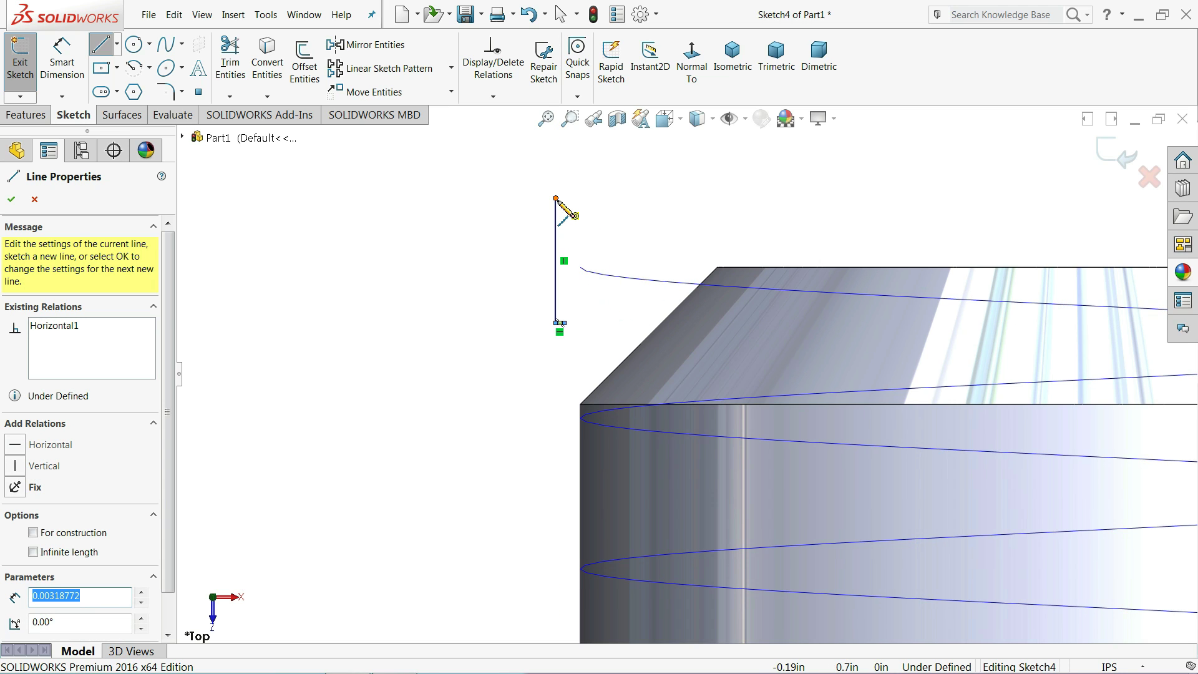
left_click(676, 242)
scroll(588, 270, "down", 3)
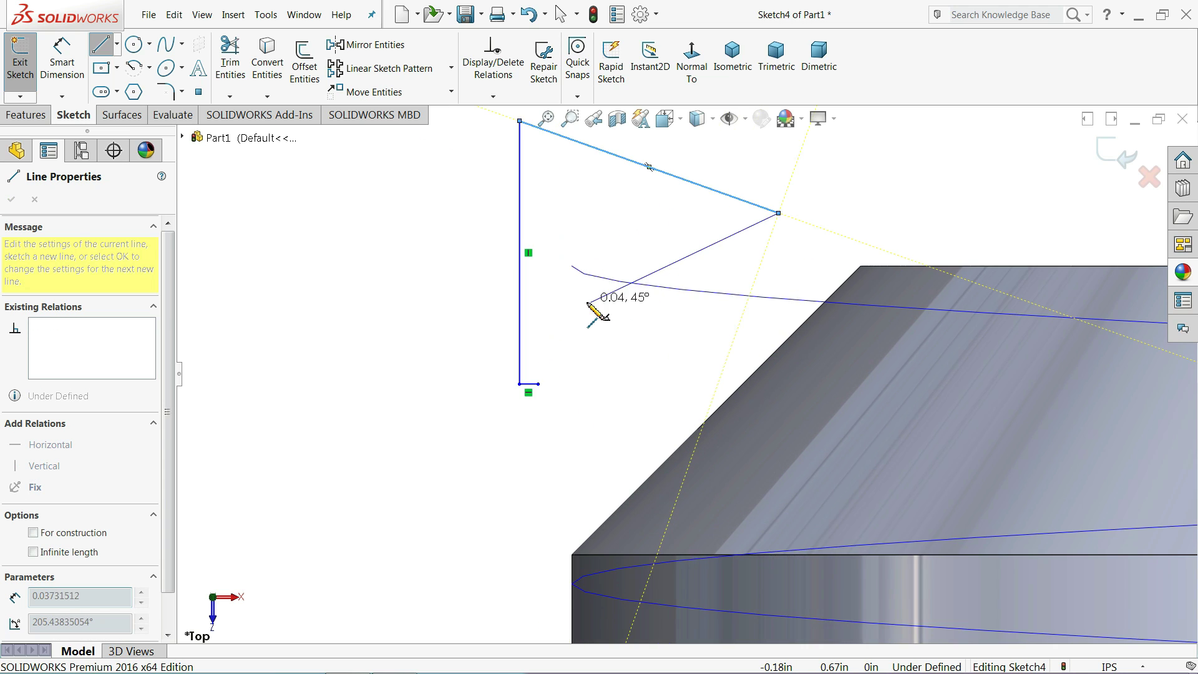
left_click(524, 392)
right_click(463, 353)
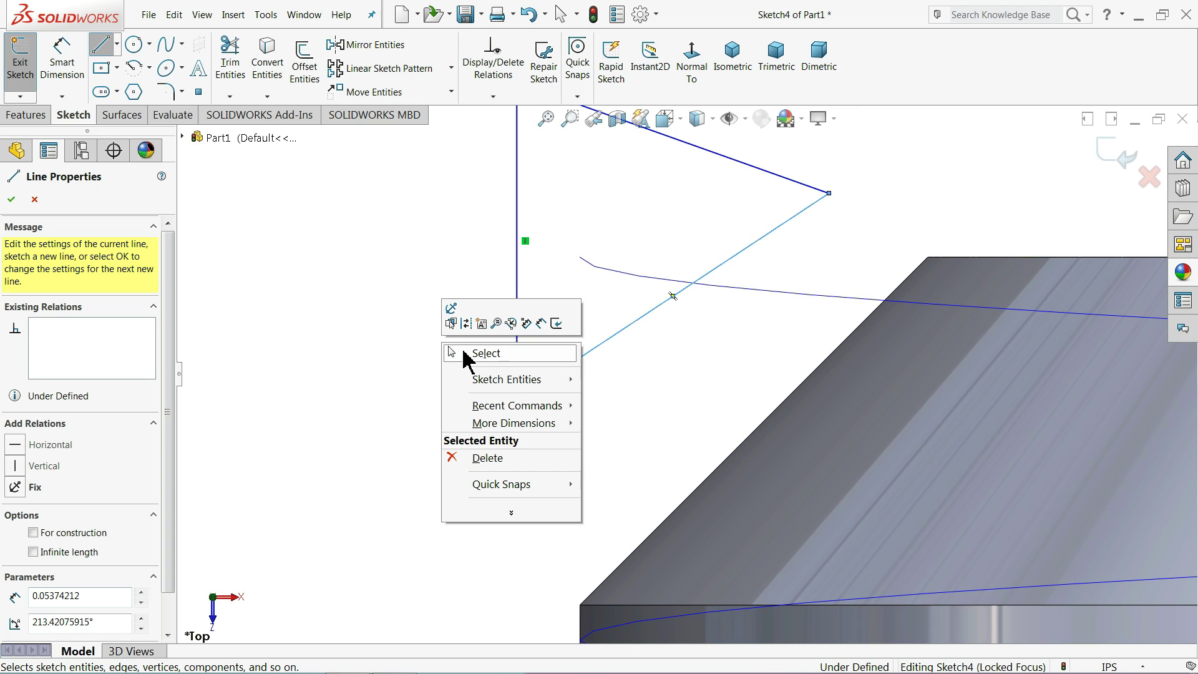
left_click(463, 353)
left_click(535, 409)
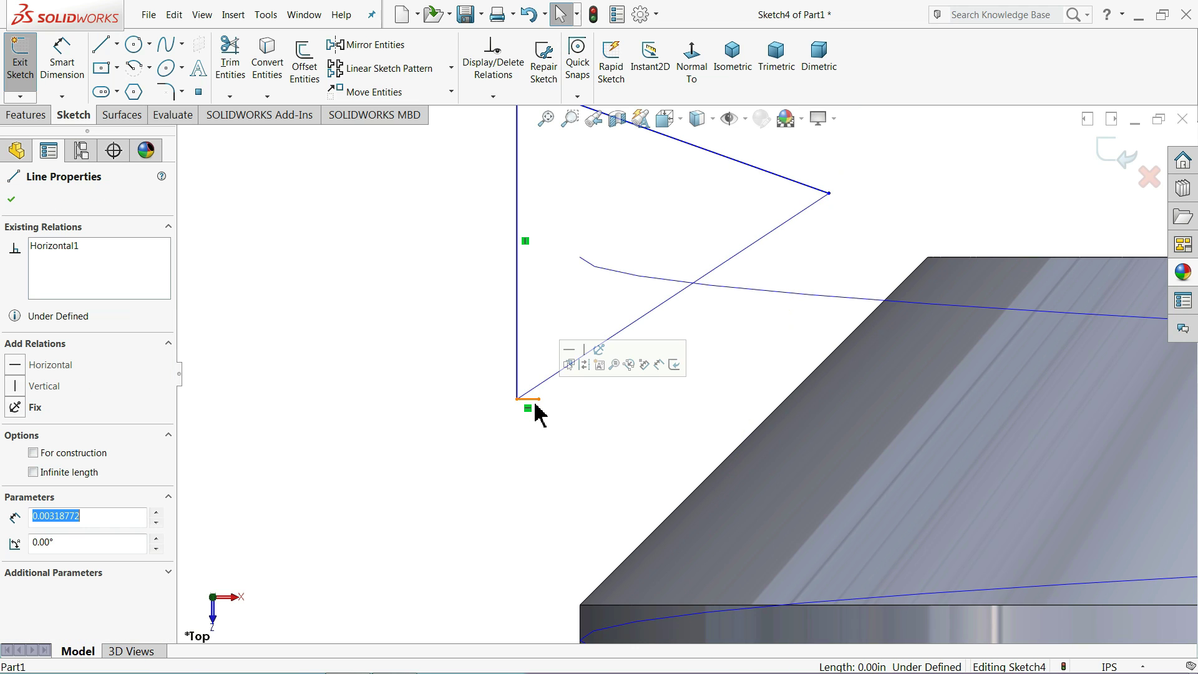
key("Delete")
Make the triangle's two slanted sides equal in length.
scroll(743, 198, "down", 1)
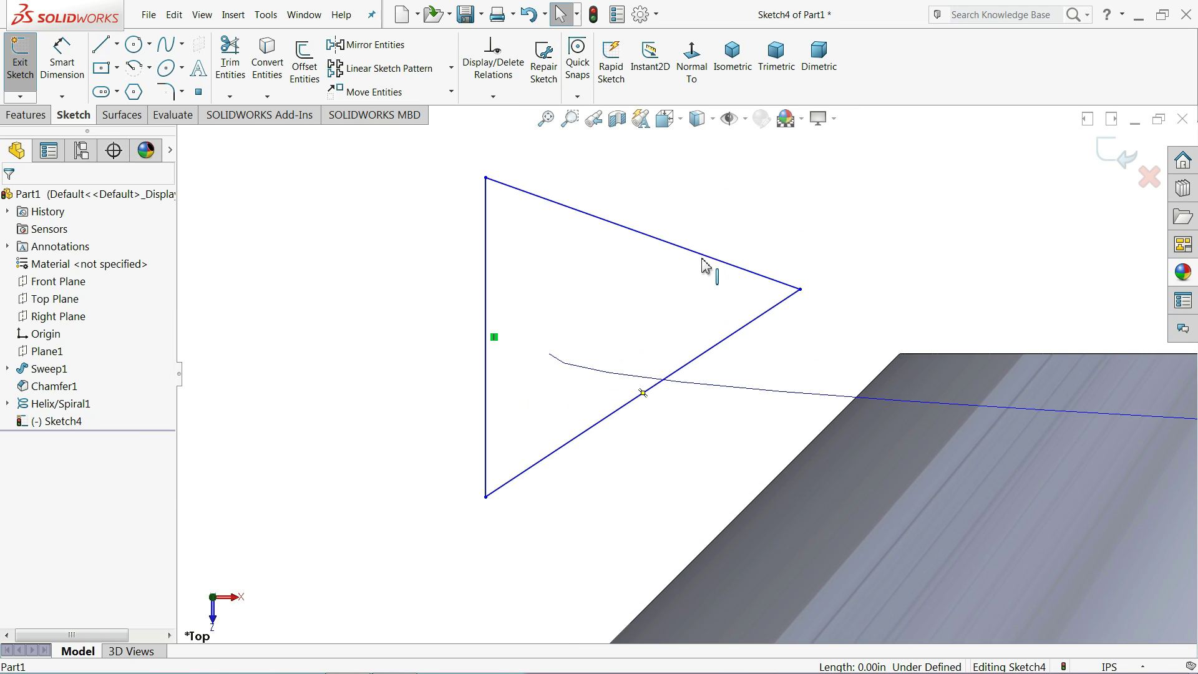
left_click(711, 260)
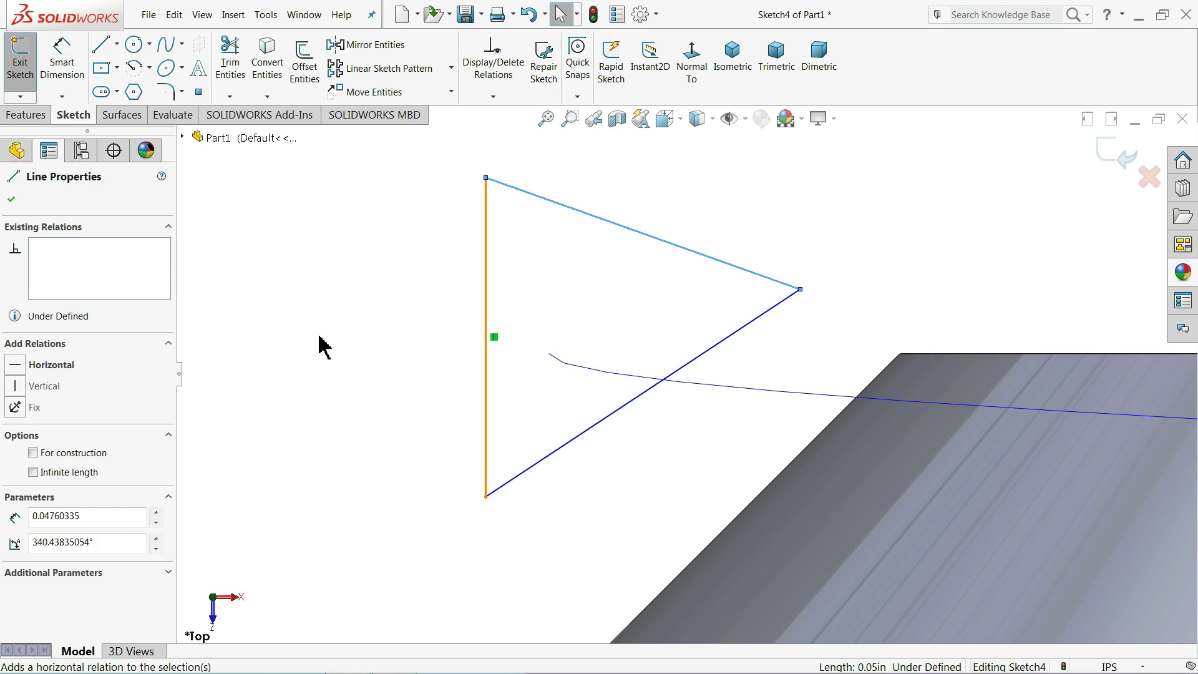
left_click(713, 353, "ctrl")
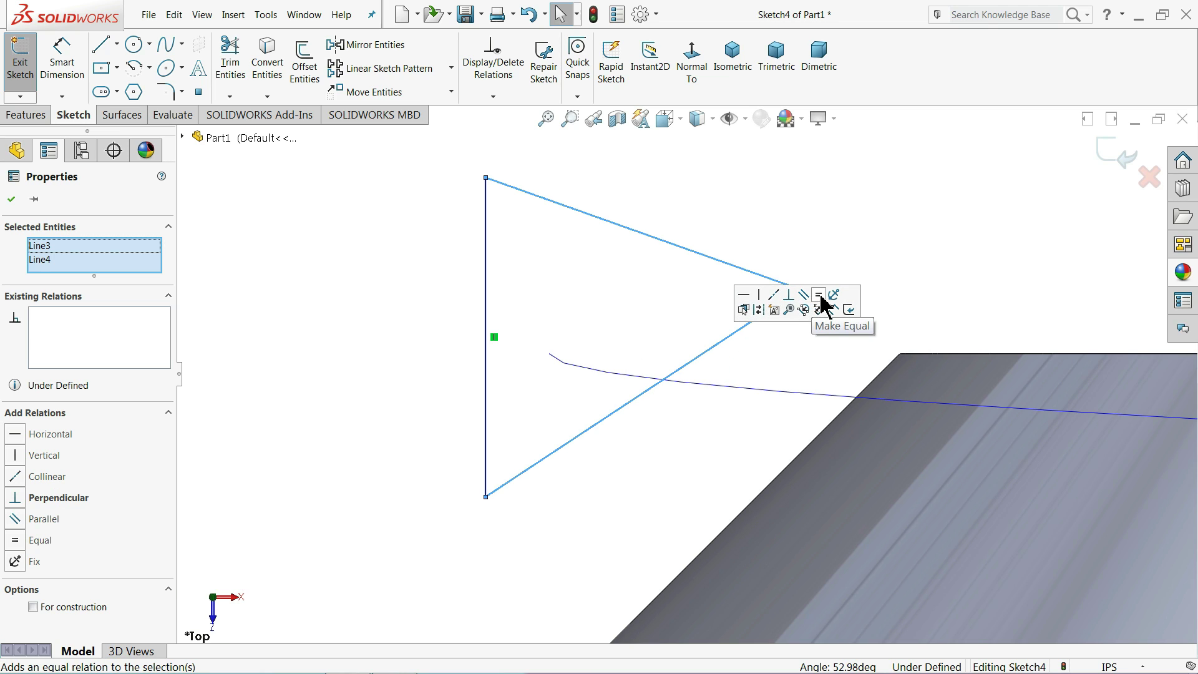
left_click(821, 298)
left_click(774, 220)
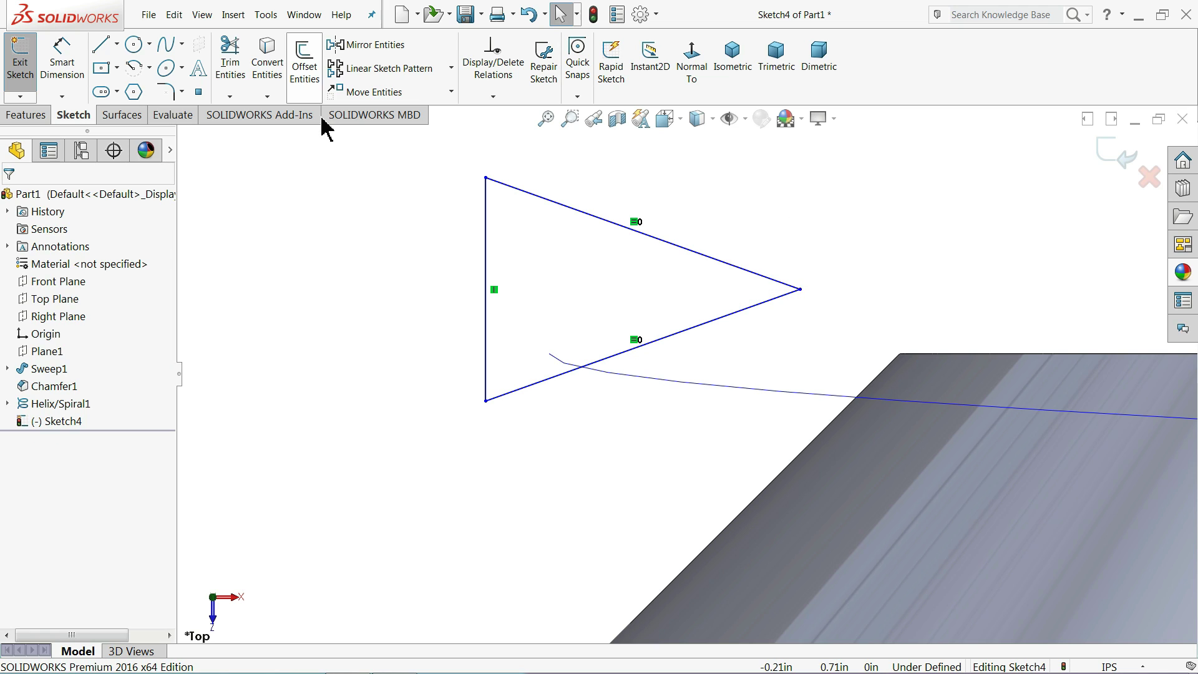
Dimension the angle between the two slanted sides as 60°.
left_click(62, 62)
left_click(681, 247)
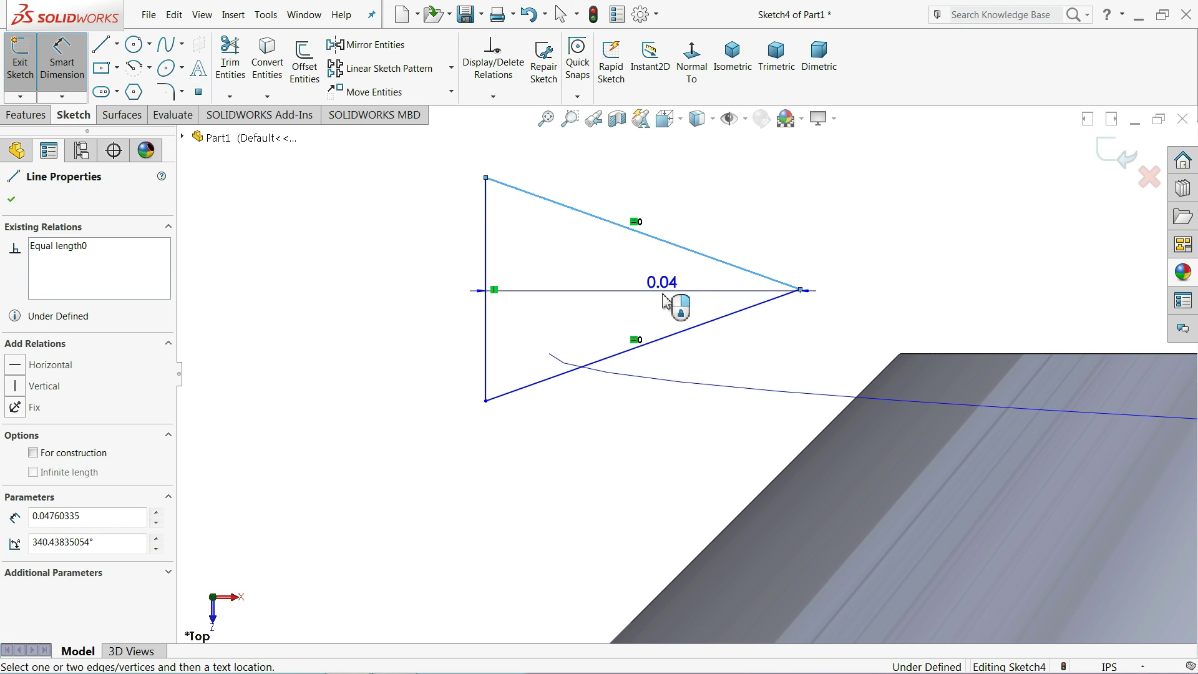
left_click(669, 336)
left_click(416, 301)
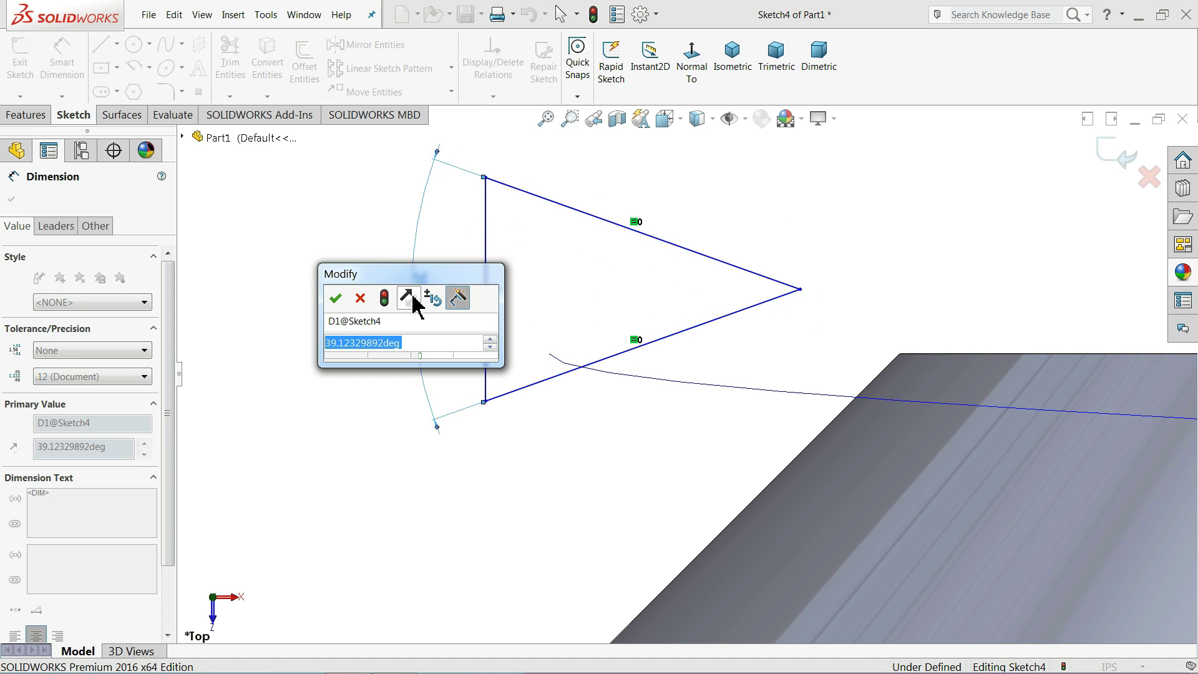
type("60")
key("Return")
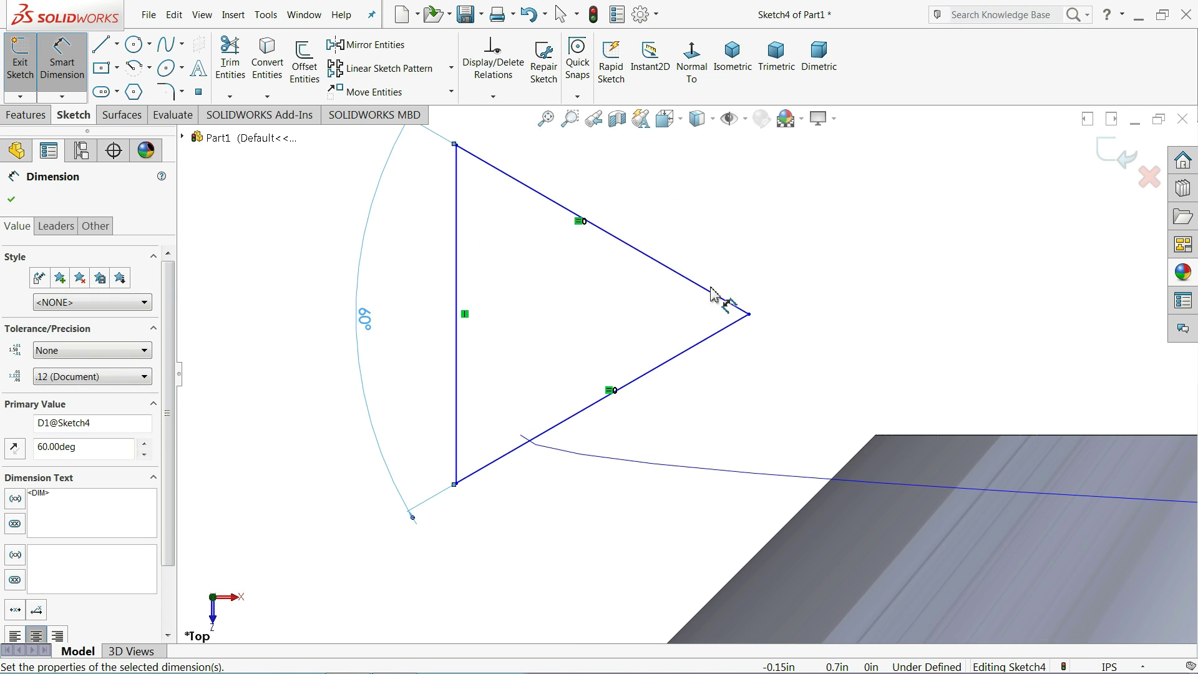
left_click(167, 93)
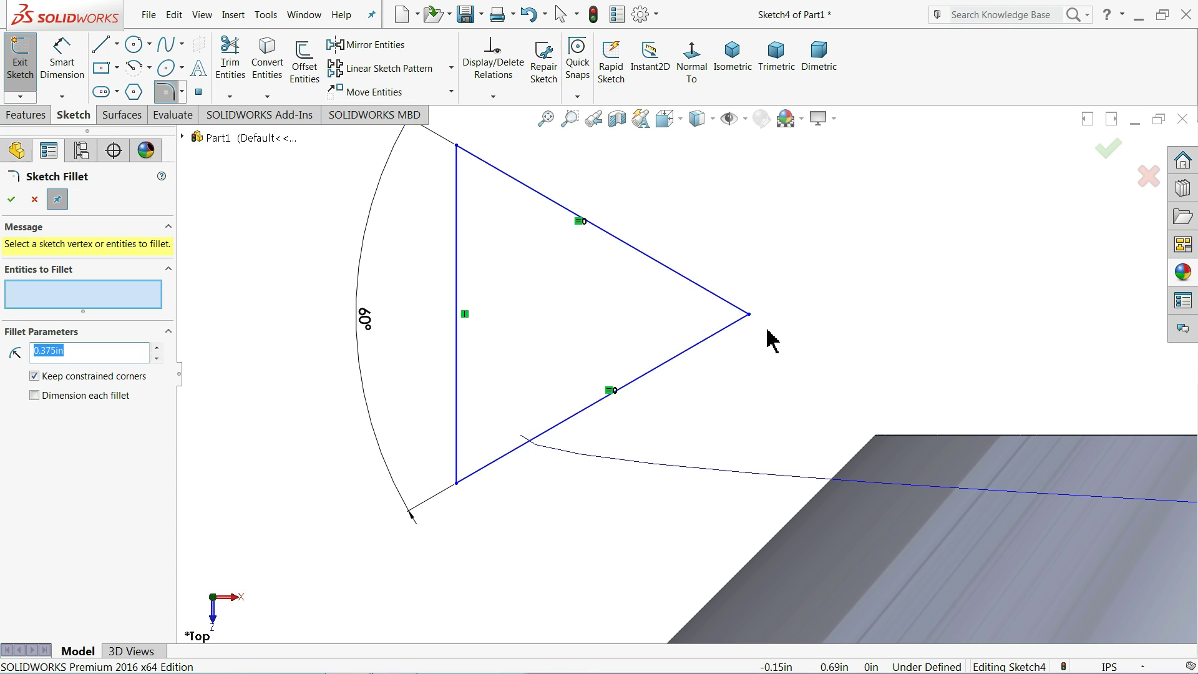
Round the triangle's pointed tip with a 0.005 in sketch fillet, accepting the warning.
left_click(749, 315)
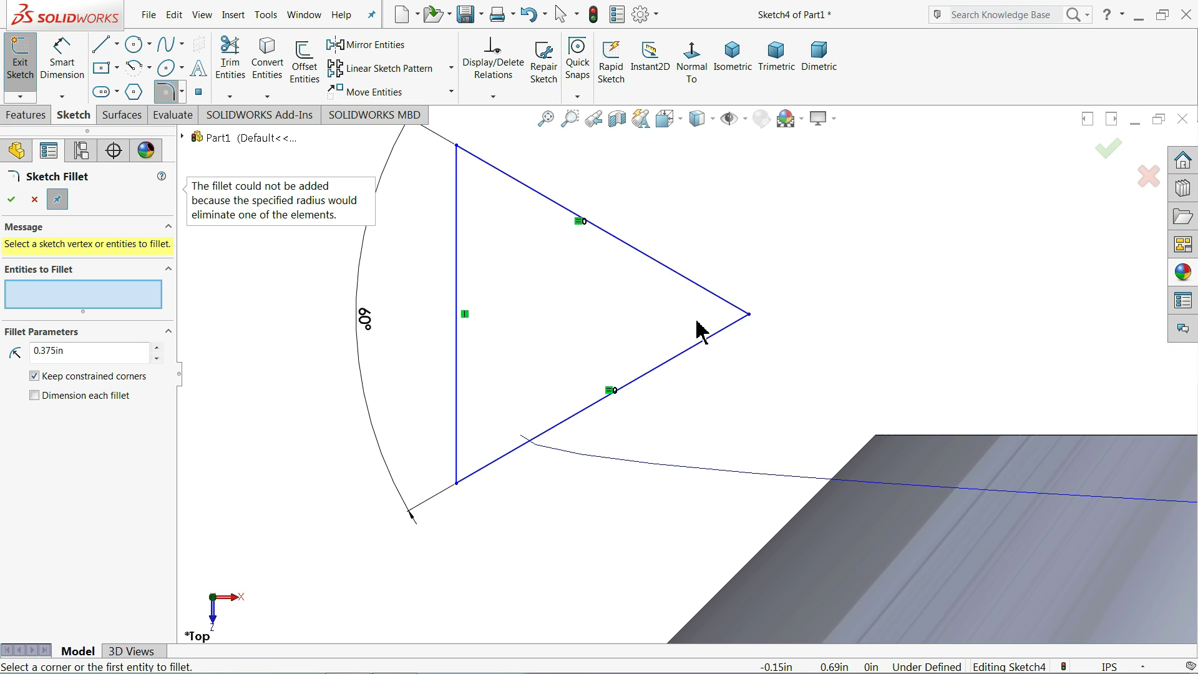
left_click_drag(103, 359, 19, 354)
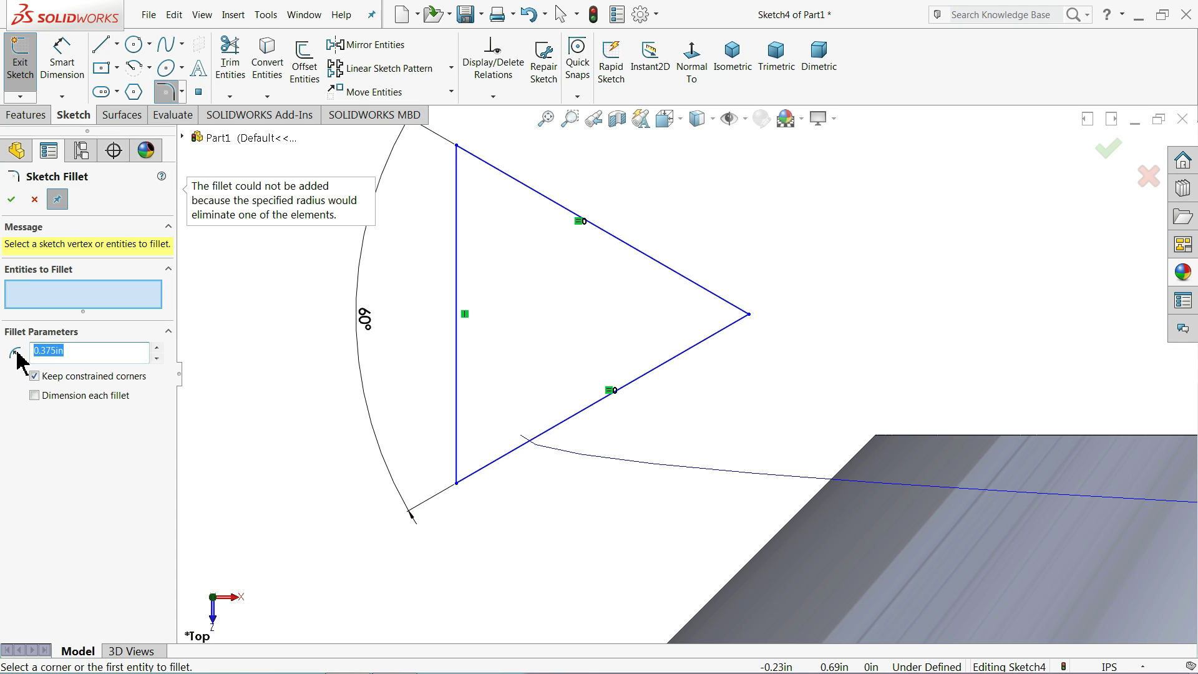
type("0.005")
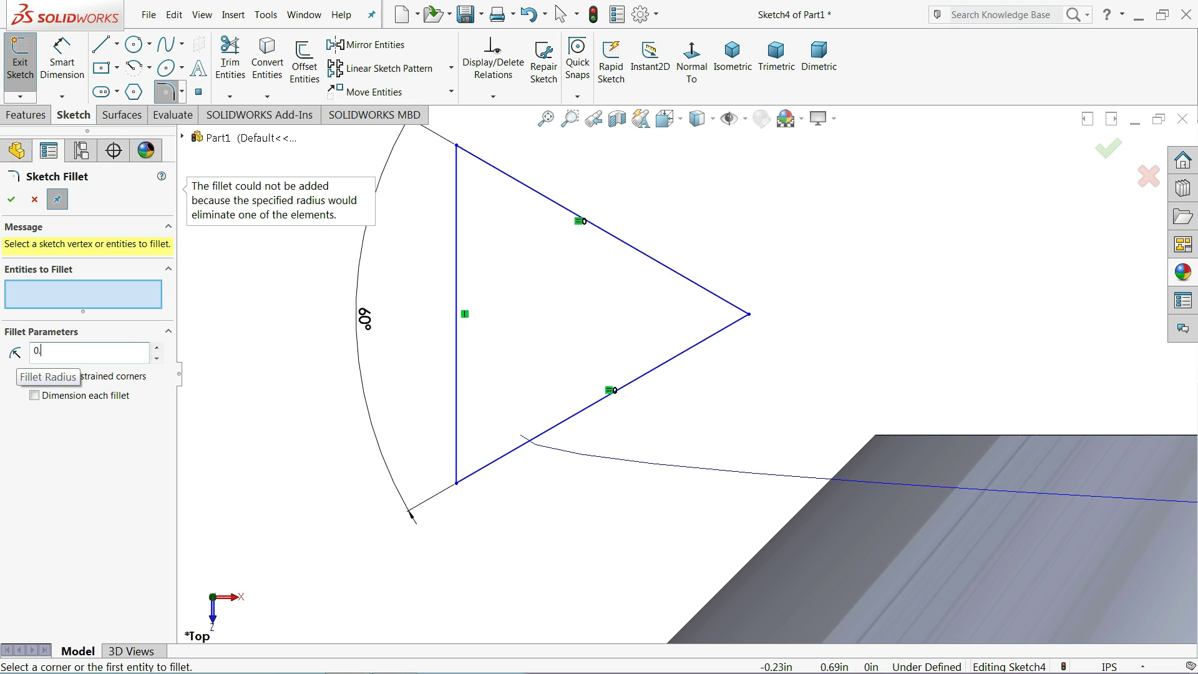
left_click(752, 318)
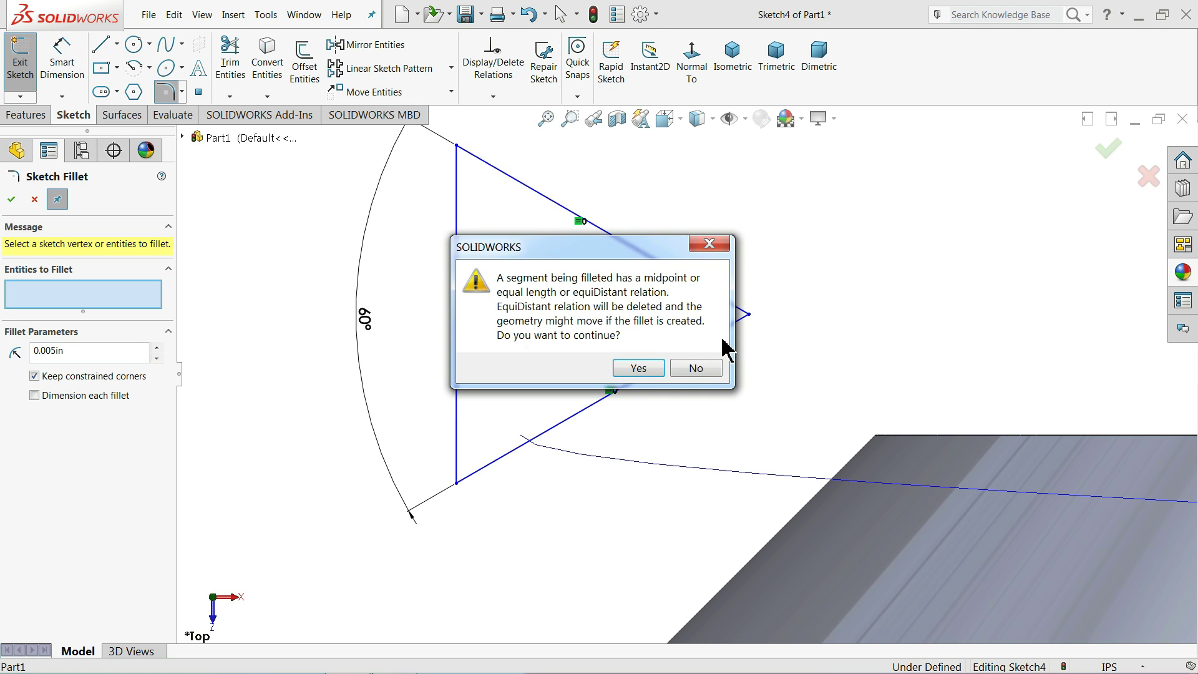
left_click(649, 370)
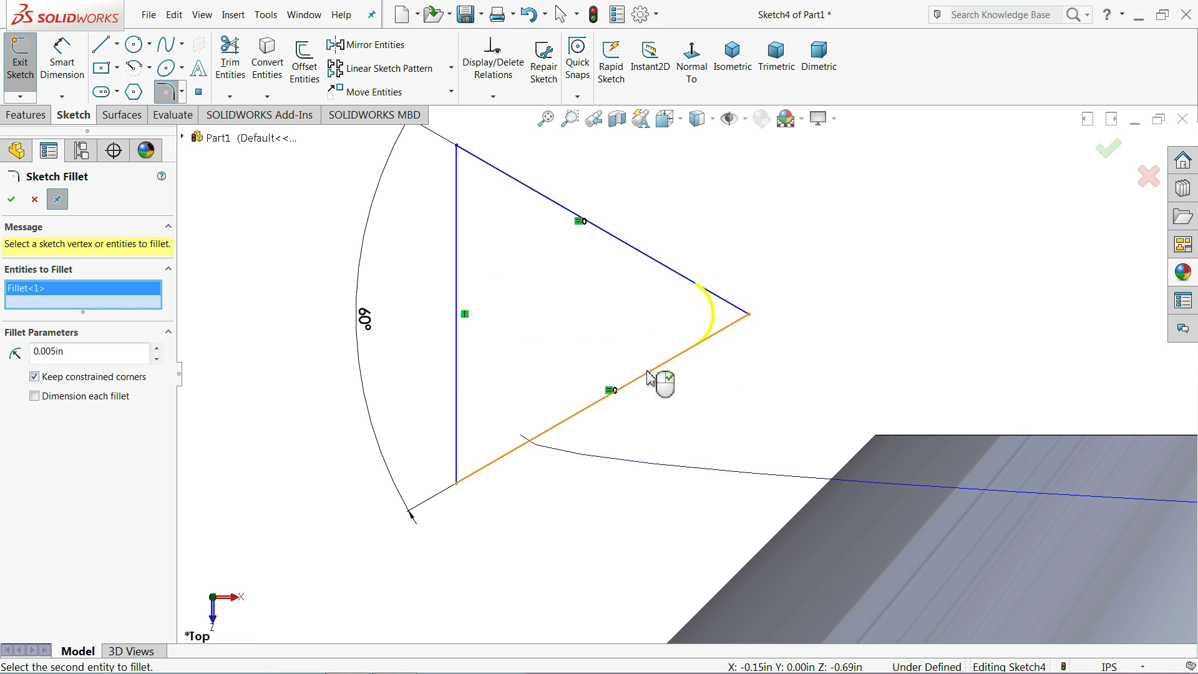
left_click(10, 202)
left_click(10, 202)
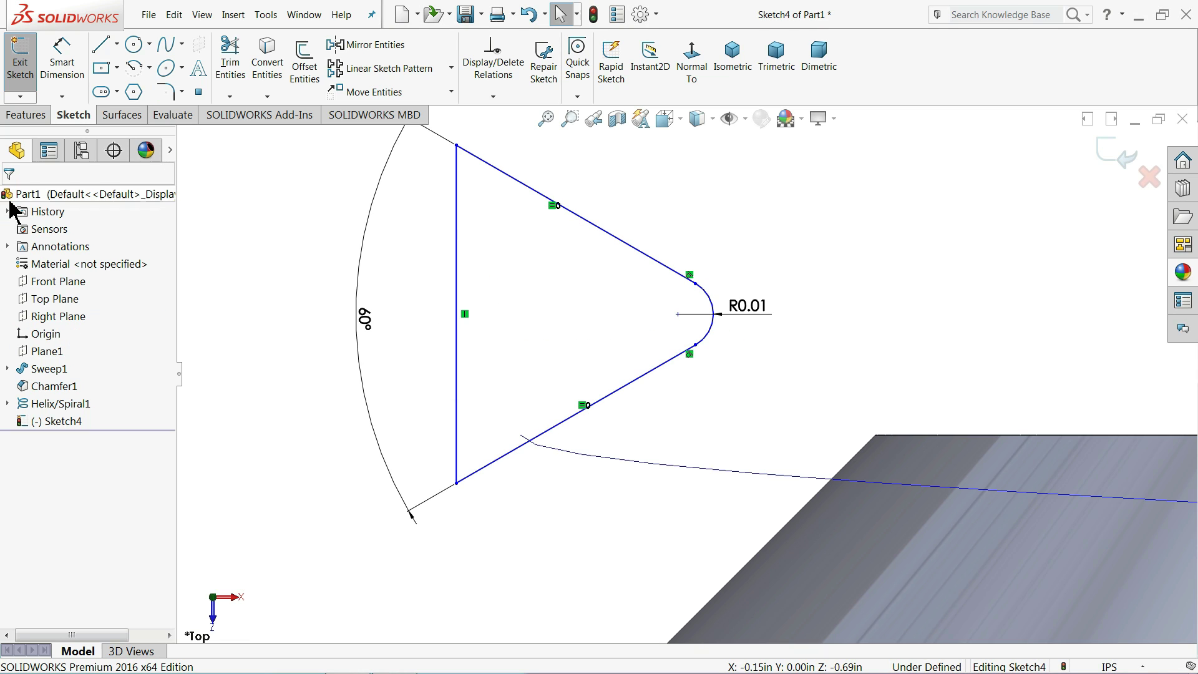
Draw a vertical construction centerline rising straight up from the rounded tip.
left_click(117, 44)
left_click(133, 83)
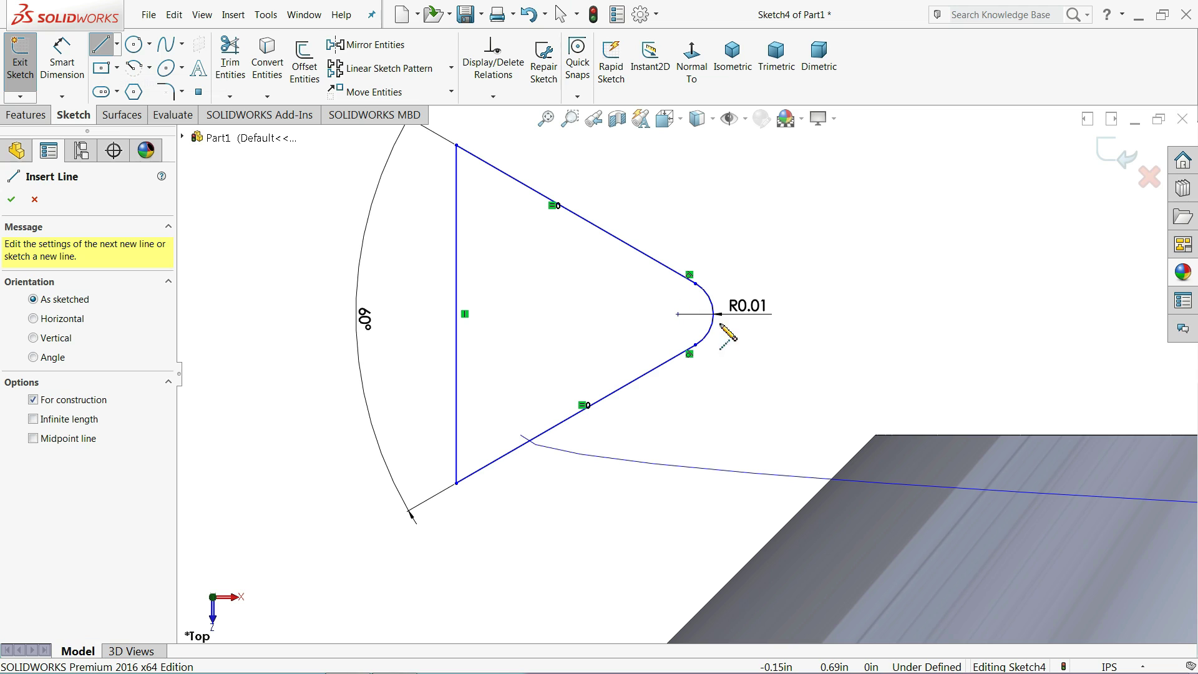
left_click(713, 314)
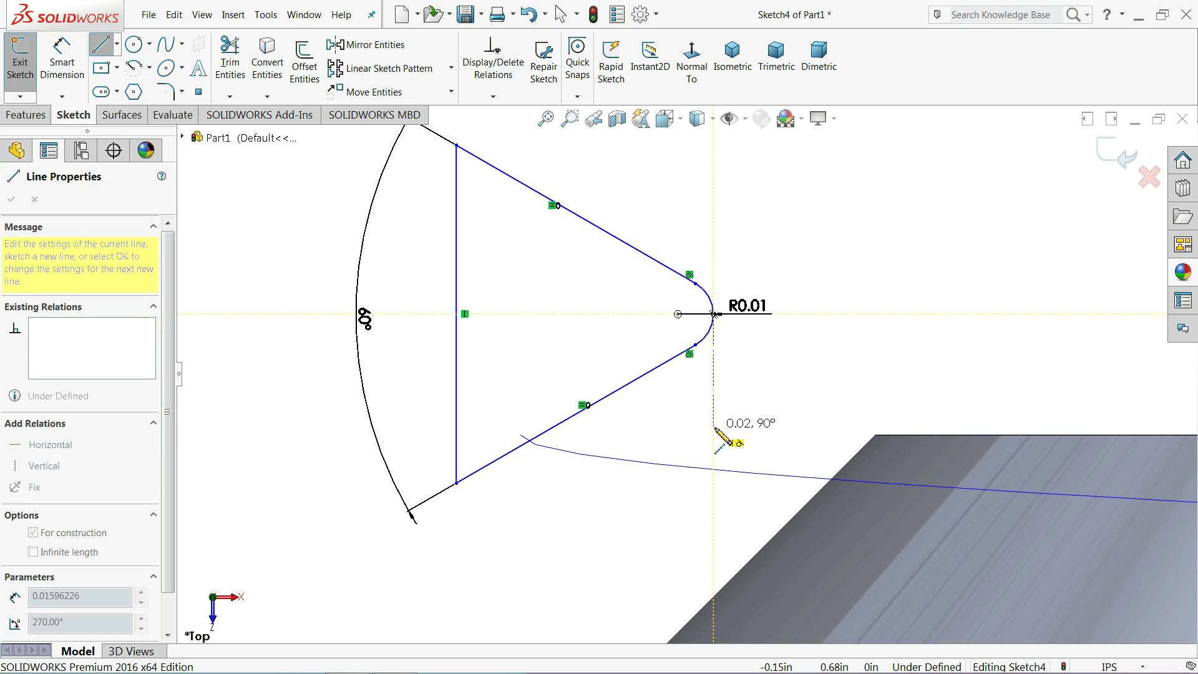
left_click(715, 154)
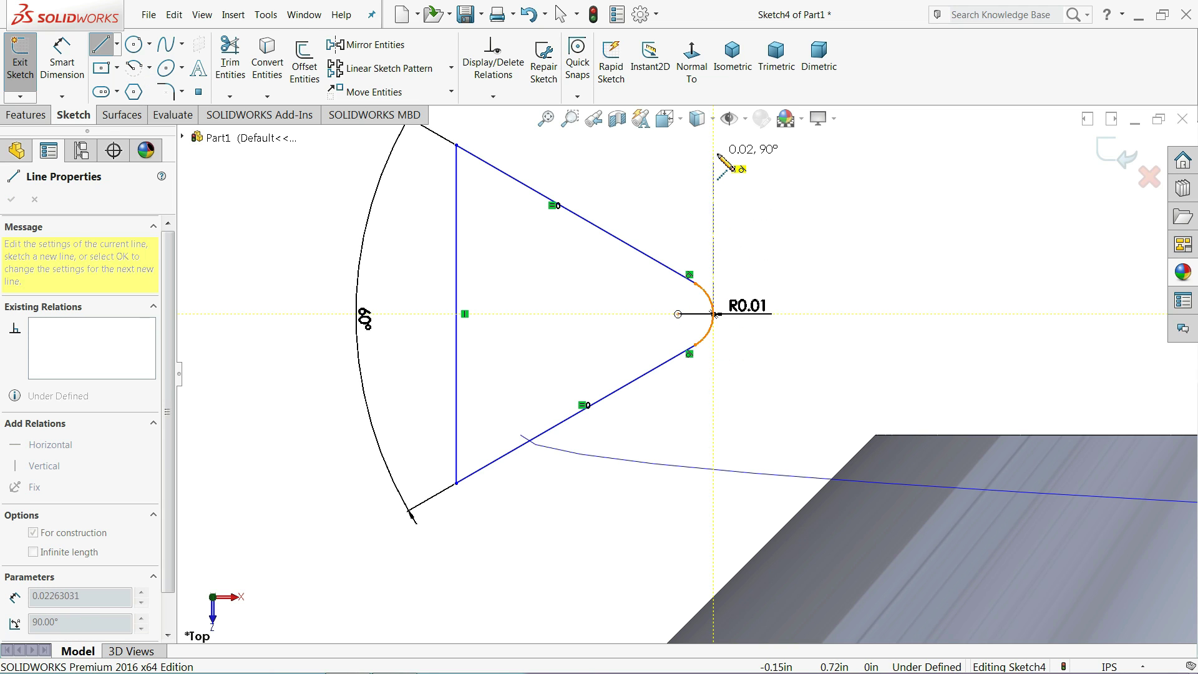
right_click(768, 180)
left_click(796, 188)
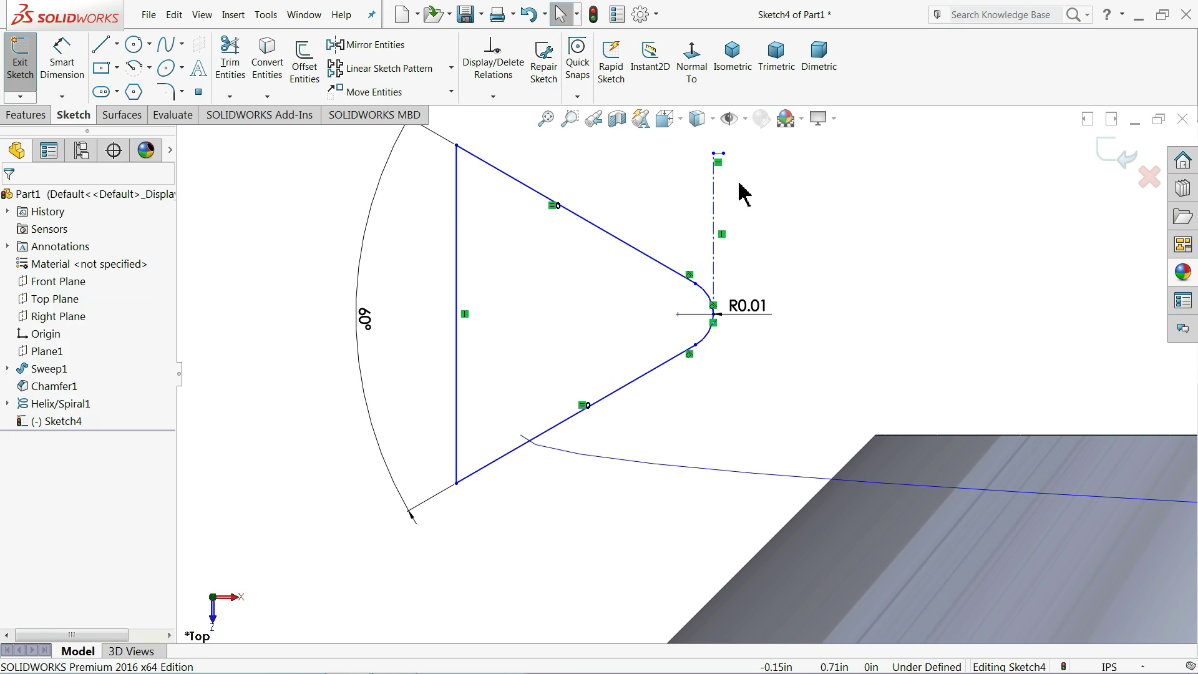
scroll(730, 186, "down", 3)
Place a 0.032 in horizontal dimension between the triangle's vertical side and the tip centerline.
left_click(704, 191)
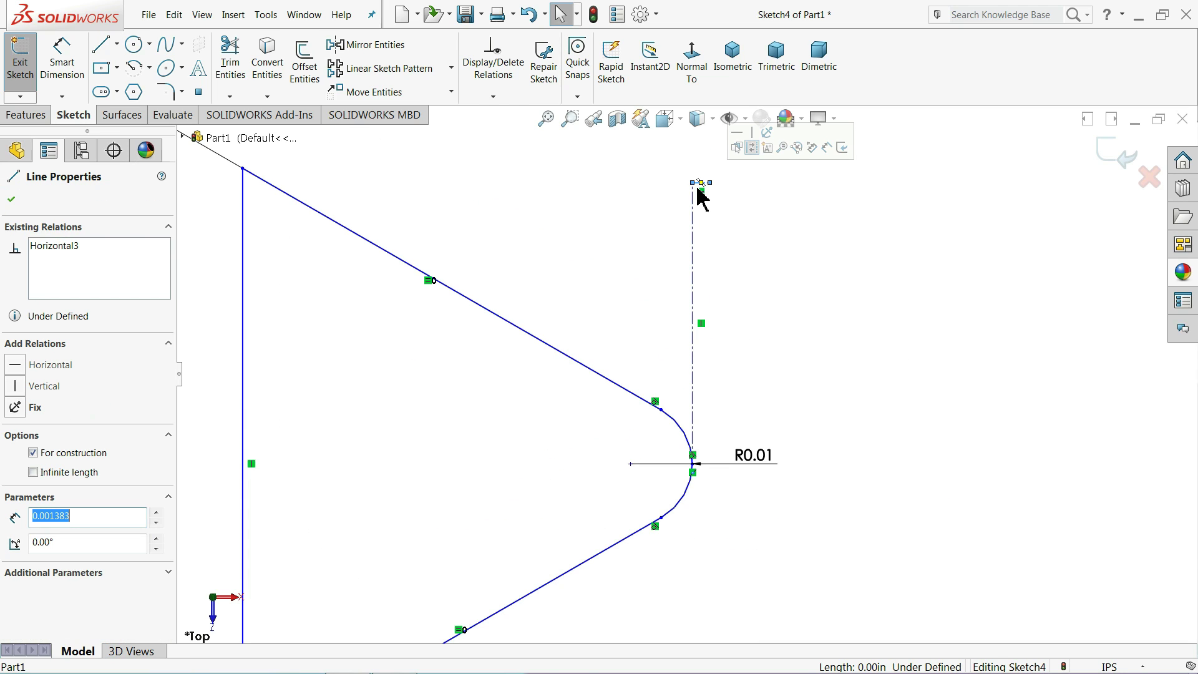
key("Escape")
scroll(692, 374, "up", 3)
left_click(62, 65)
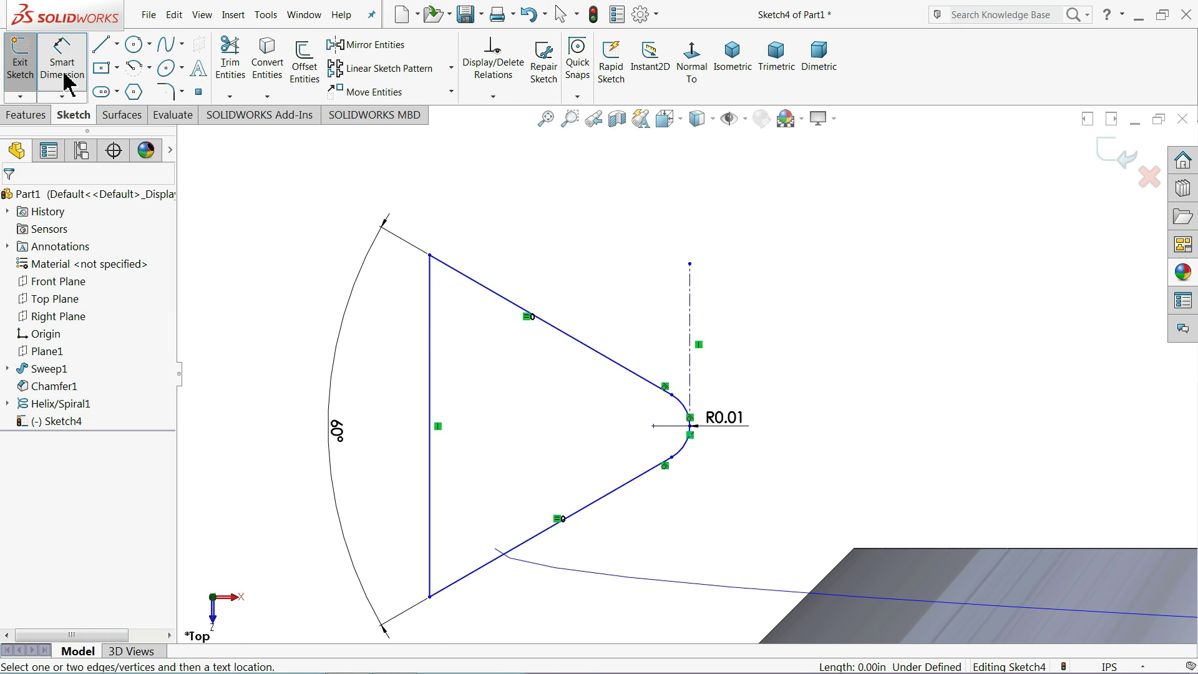
left_click(430, 334)
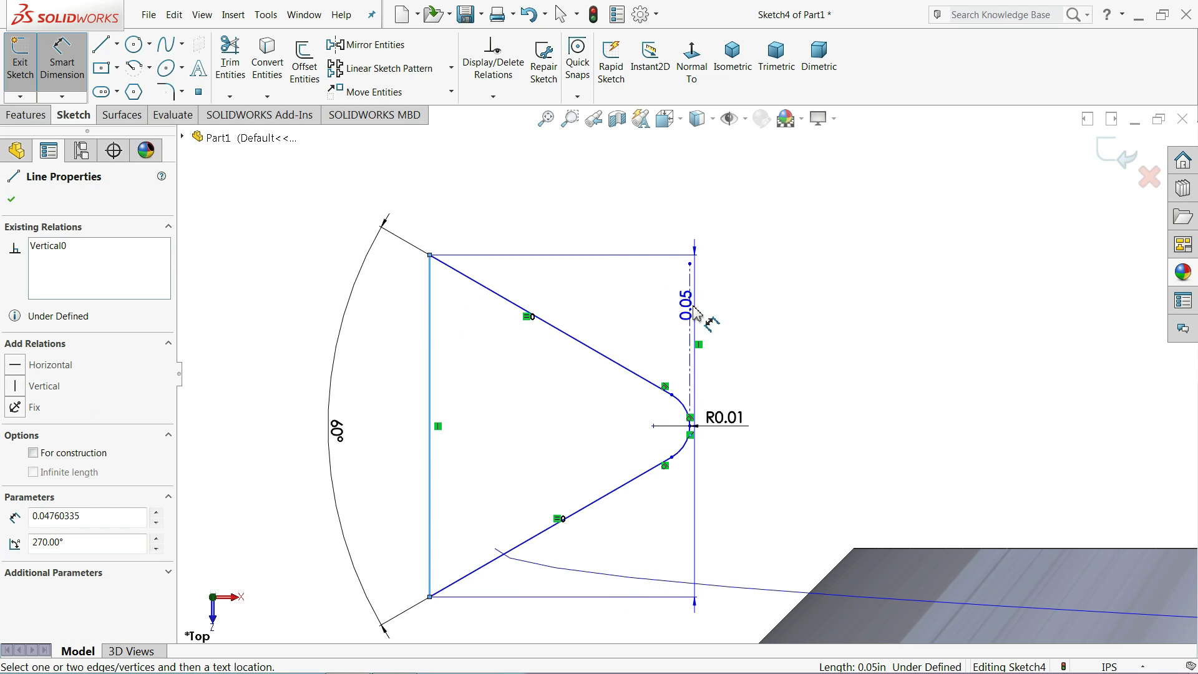
left_click(690, 315)
left_click(581, 182)
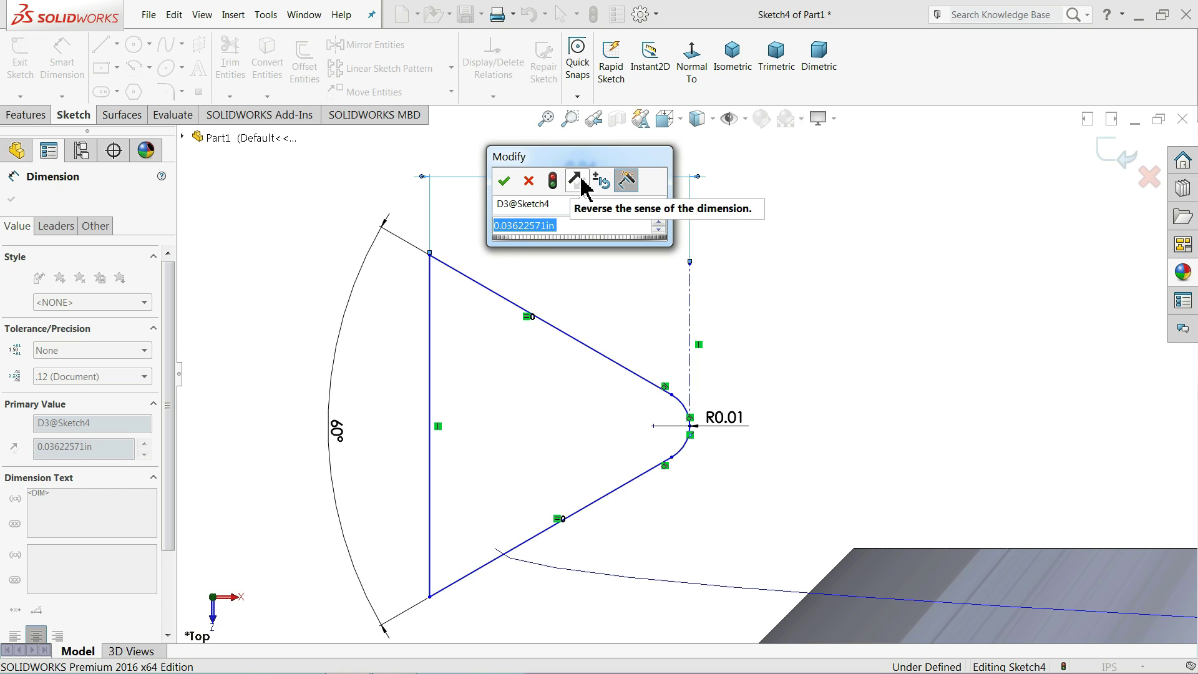
type("0.032")
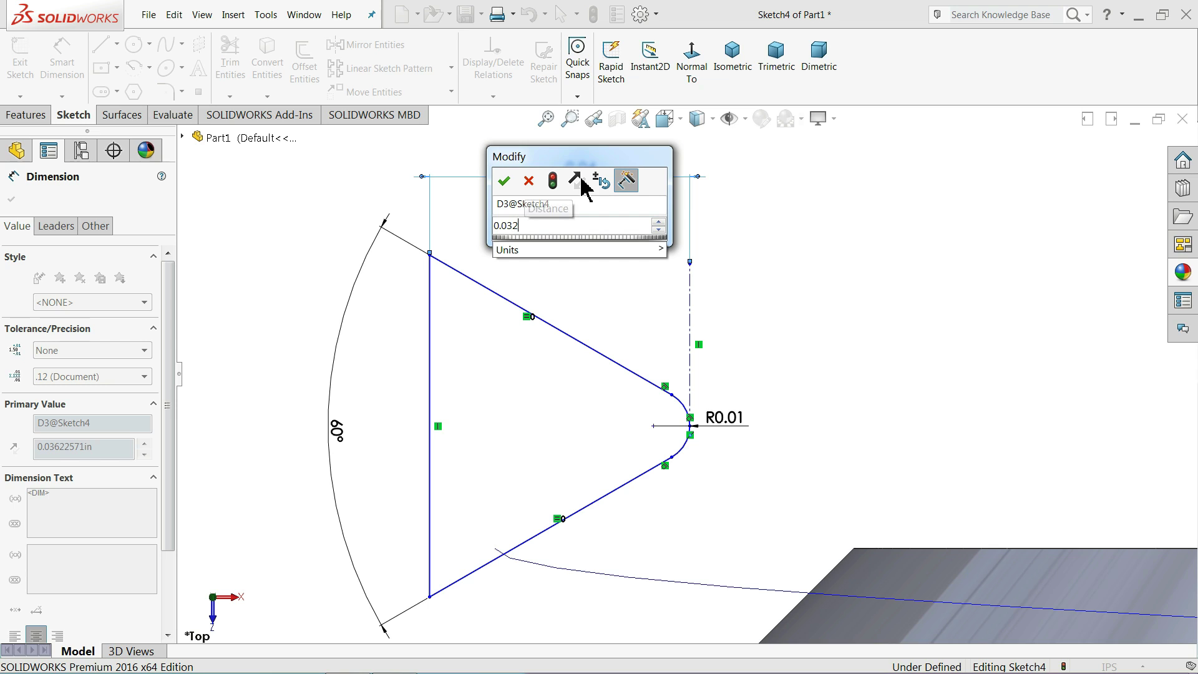
left_click(505, 181)
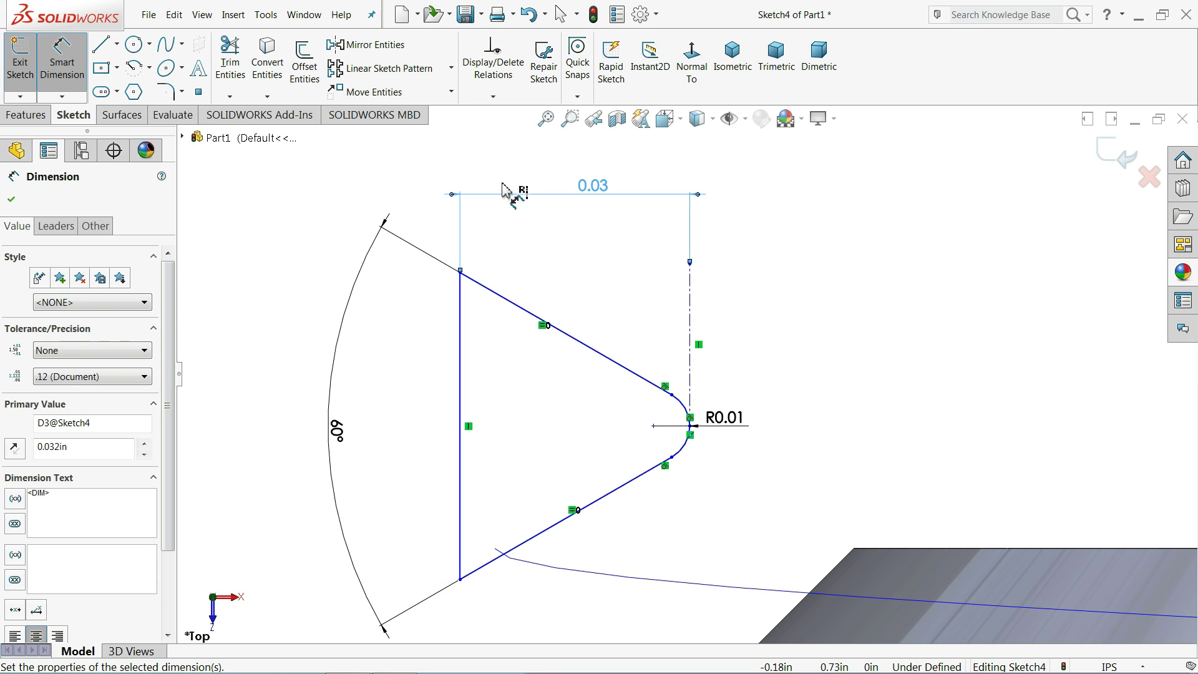
scroll(641, 340, "up", 1)
scroll(643, 343, "up", 1)
scroll(649, 359, "up", 1)
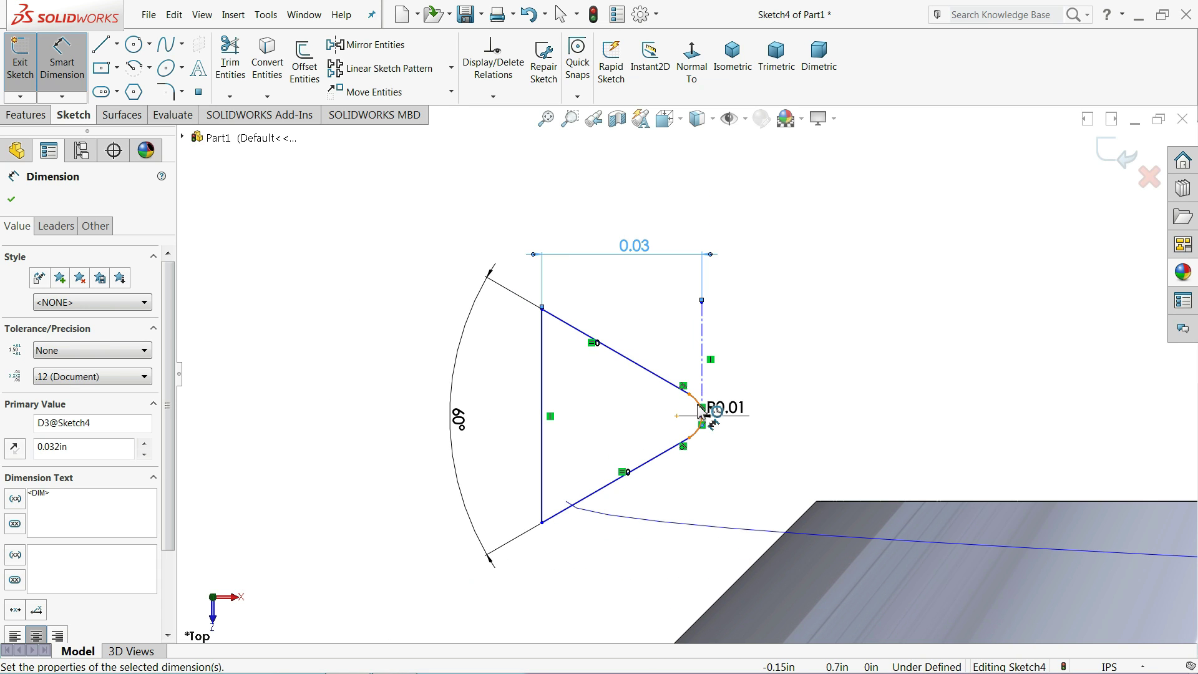
left_click(65, 76)
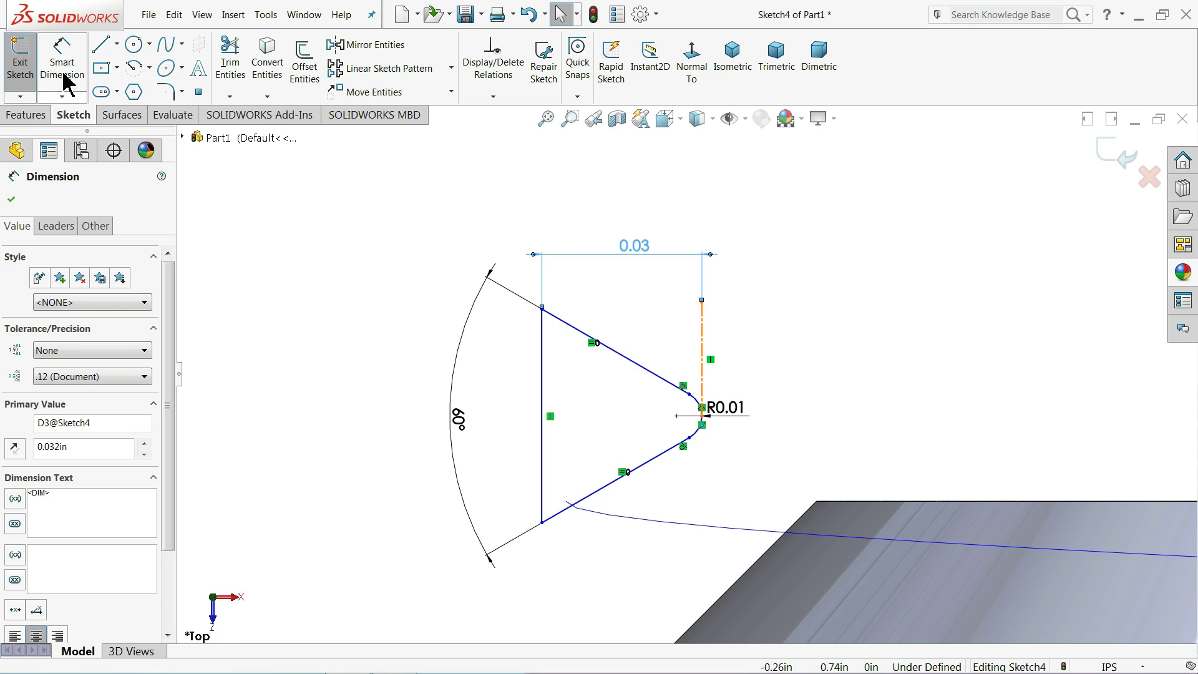
scroll(549, 469, "down", 2)
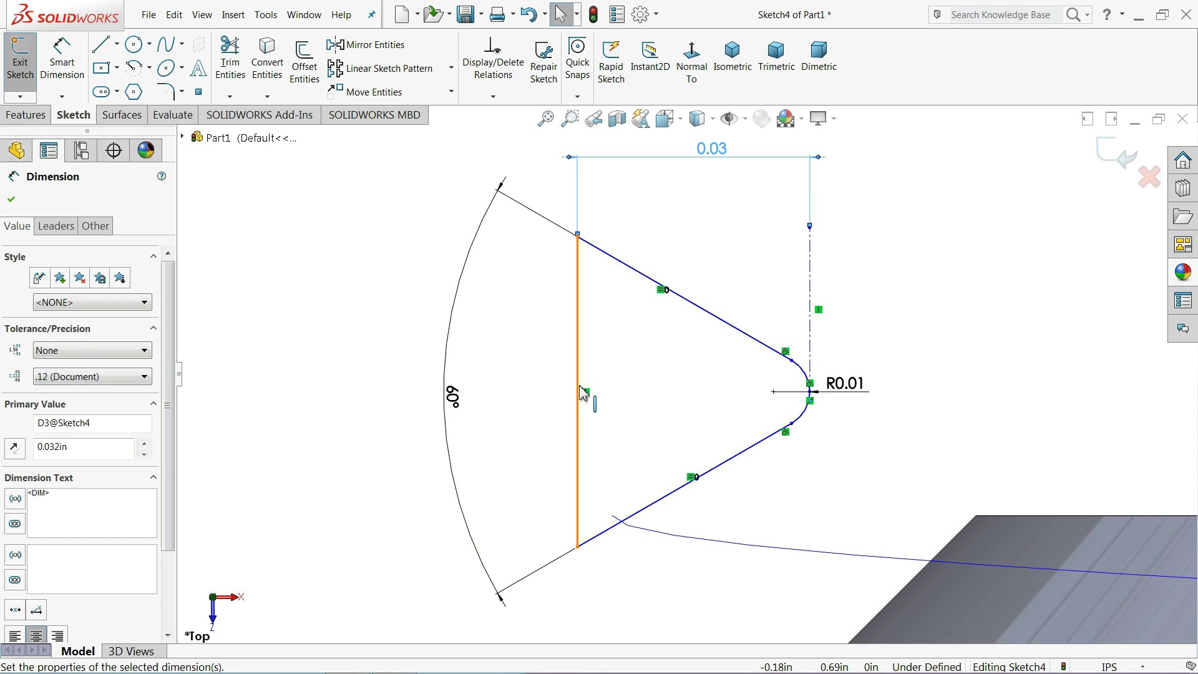
scroll(582, 393, "down", 2)
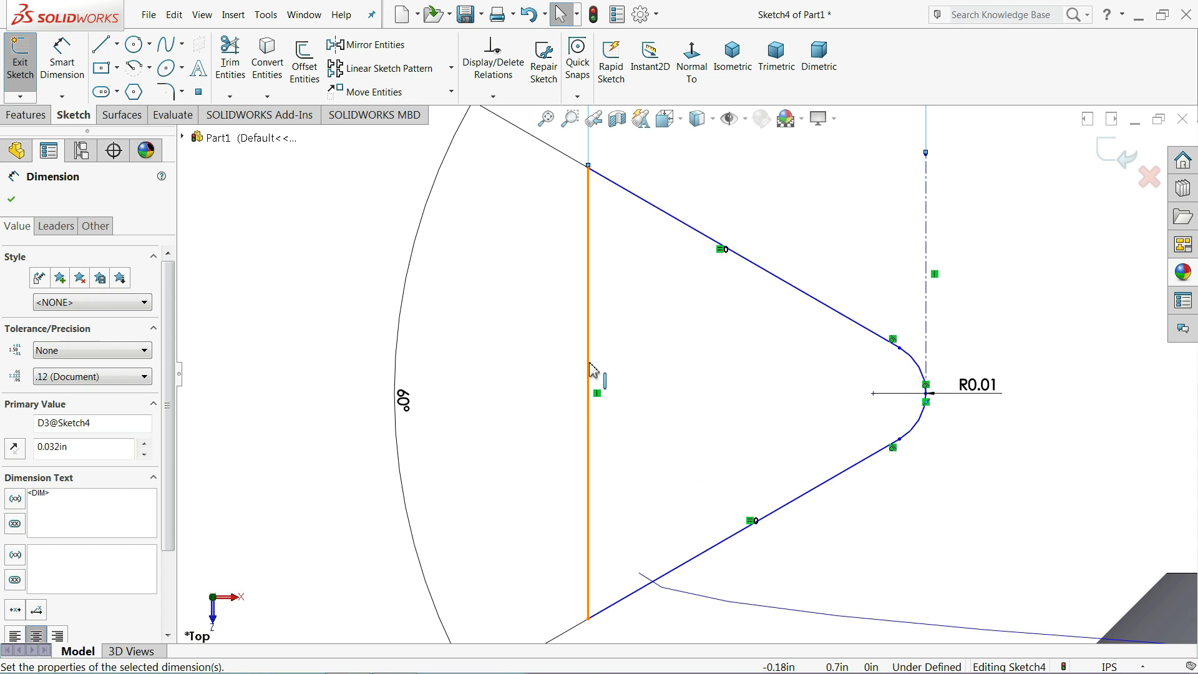
Try an Intersection relation between the vertical side's midpoint and the helix, then undo it.
left_click(590, 404)
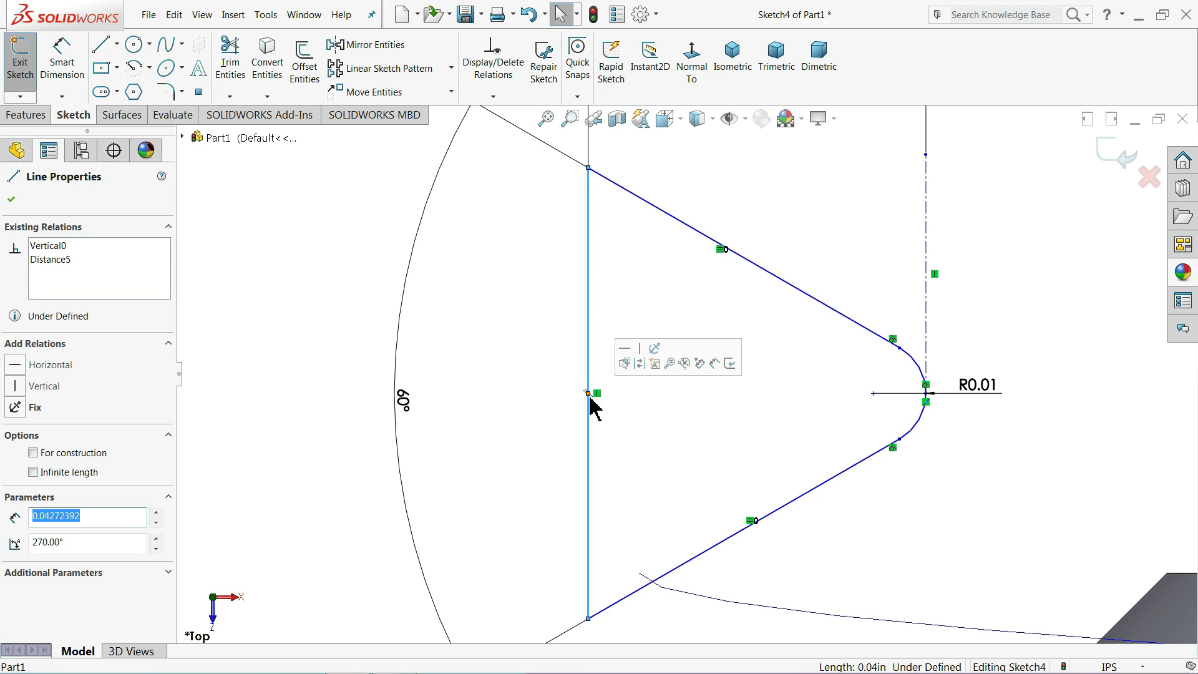
left_click(589, 394, "ctrl")
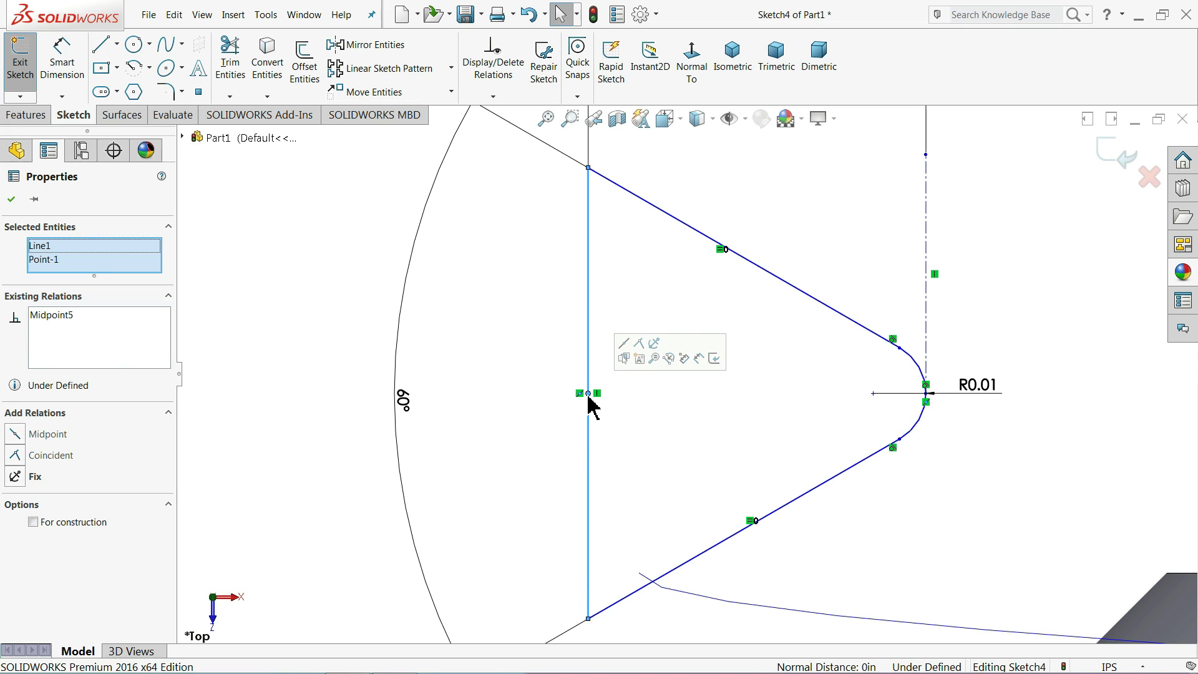
left_click(688, 599, "ctrl")
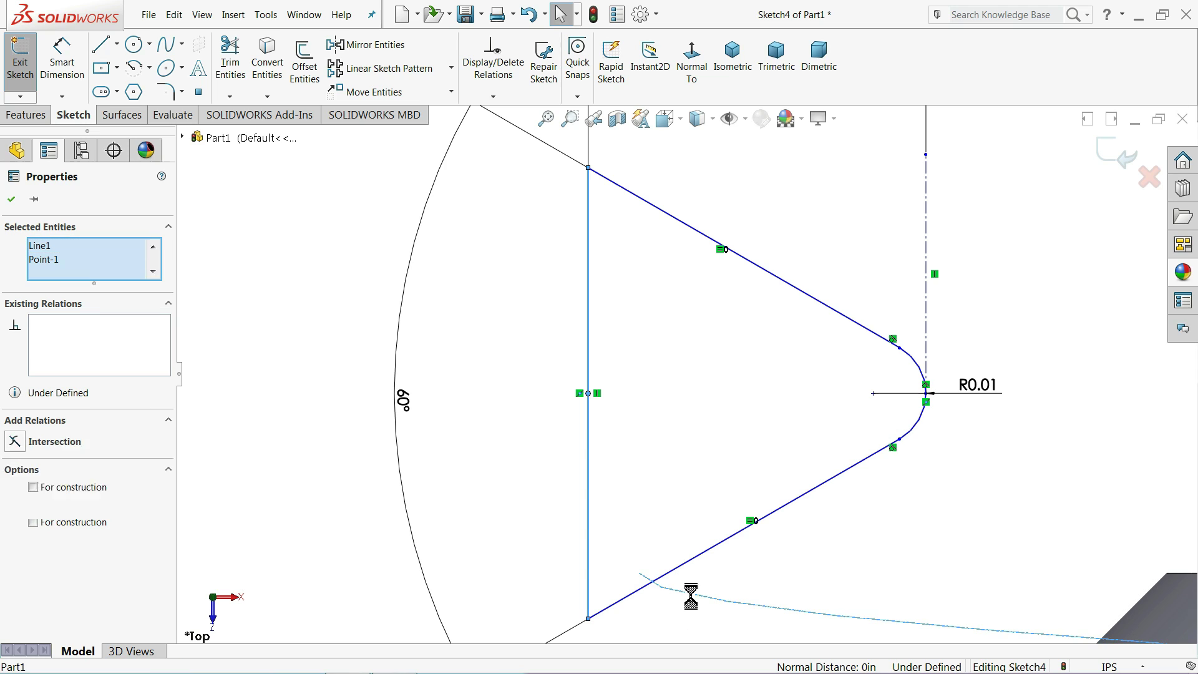
scroll(699, 596, "up", 3)
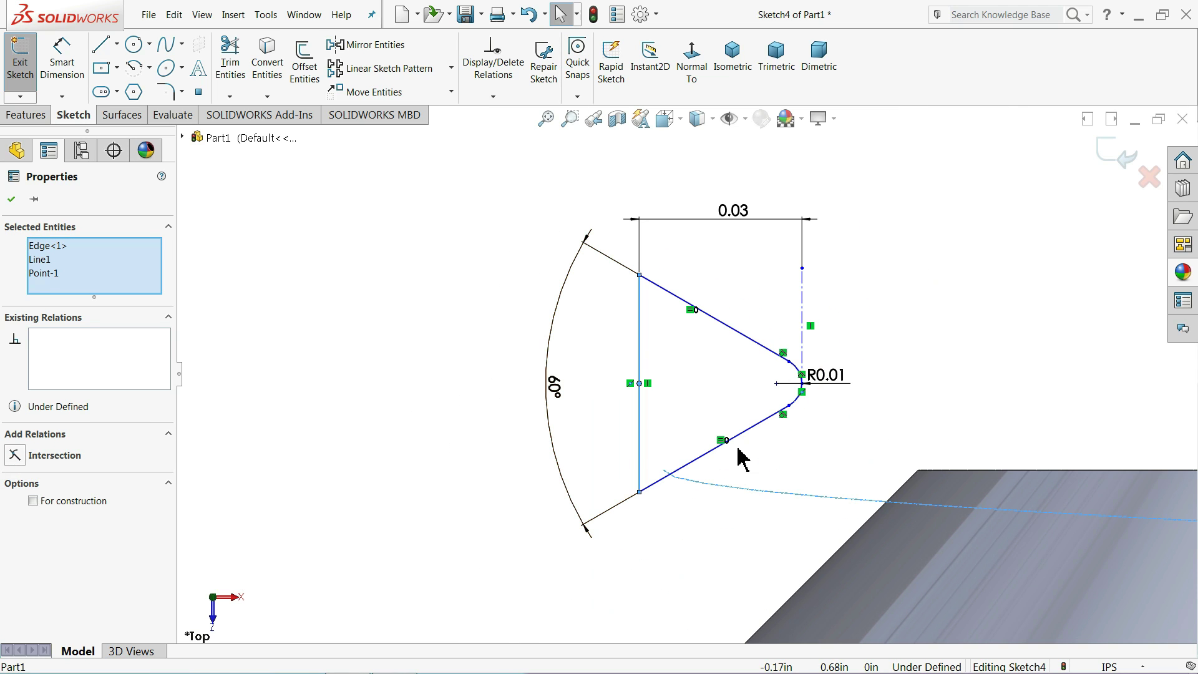
left_click(48, 466)
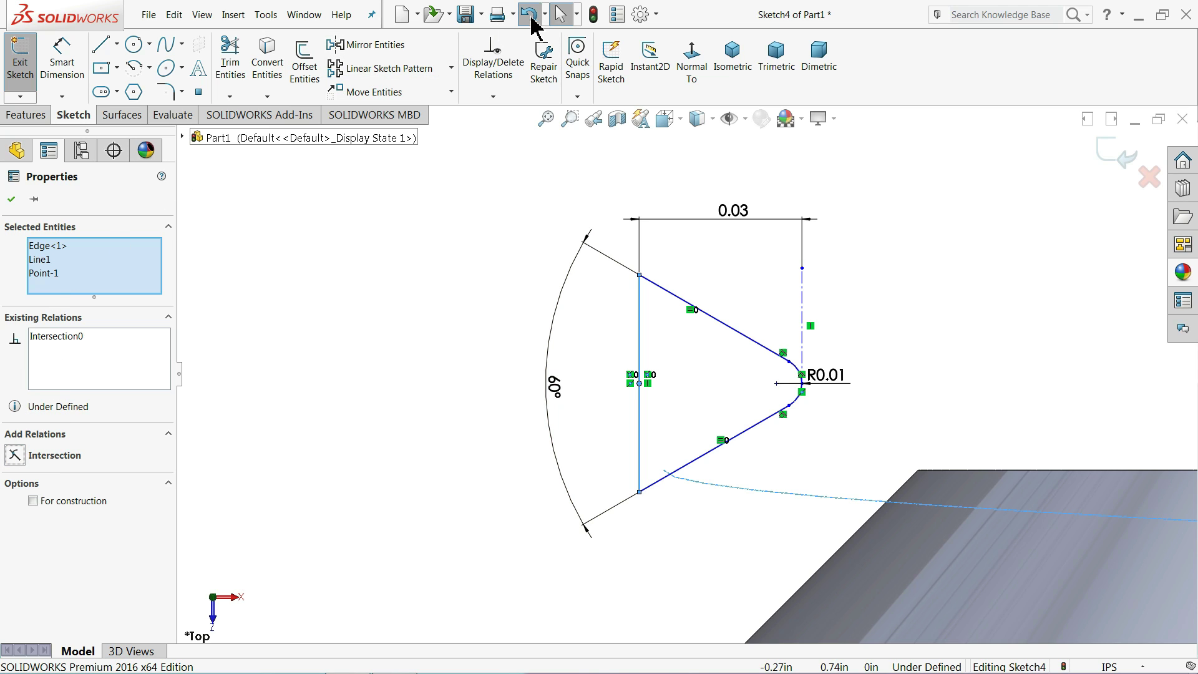
left_click(532, 19)
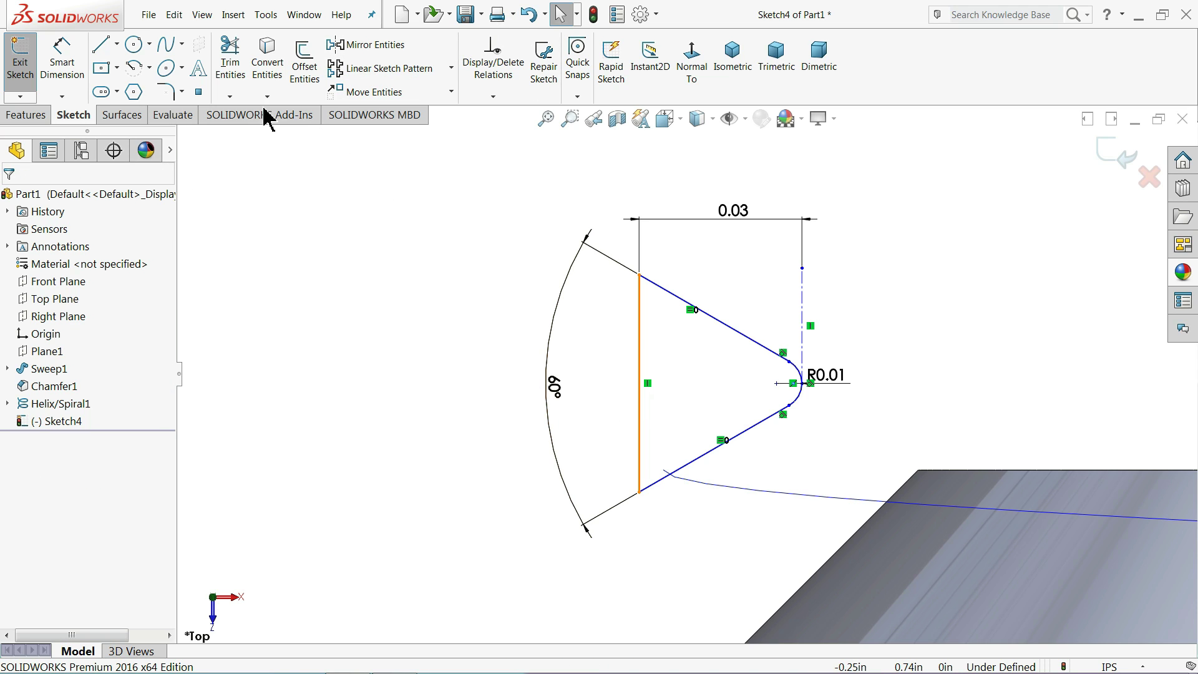
Place a sketch point on the triangle profile's vertical side.
left_click(198, 93)
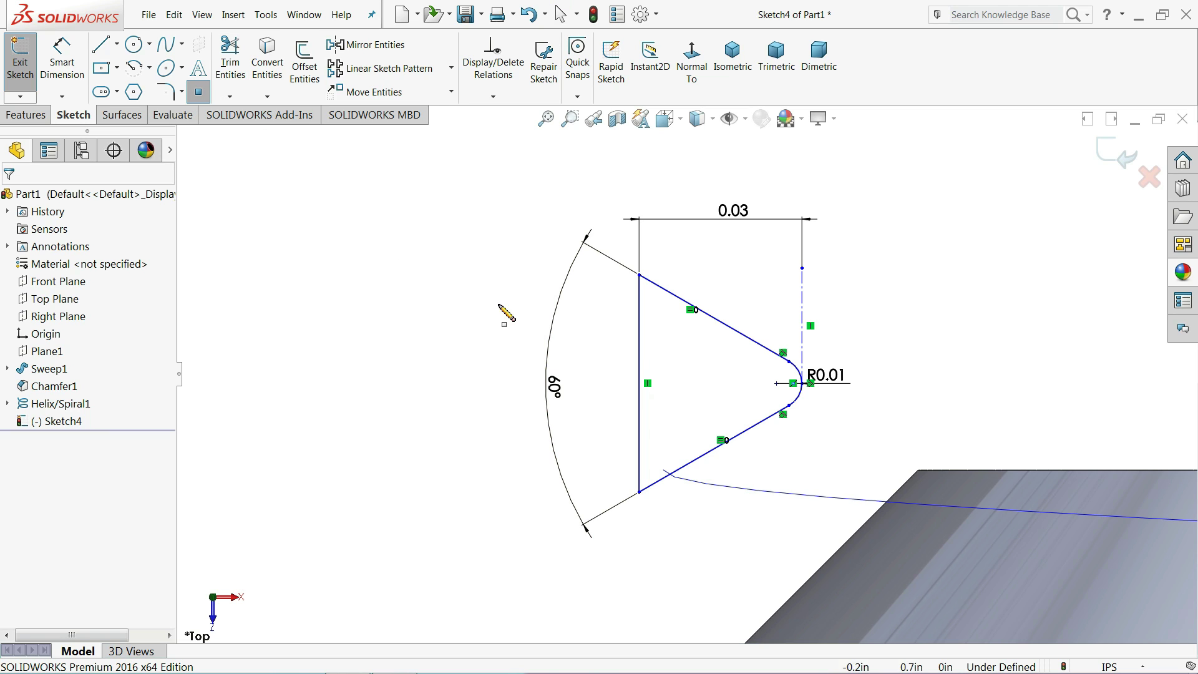
scroll(663, 402, "down", 3)
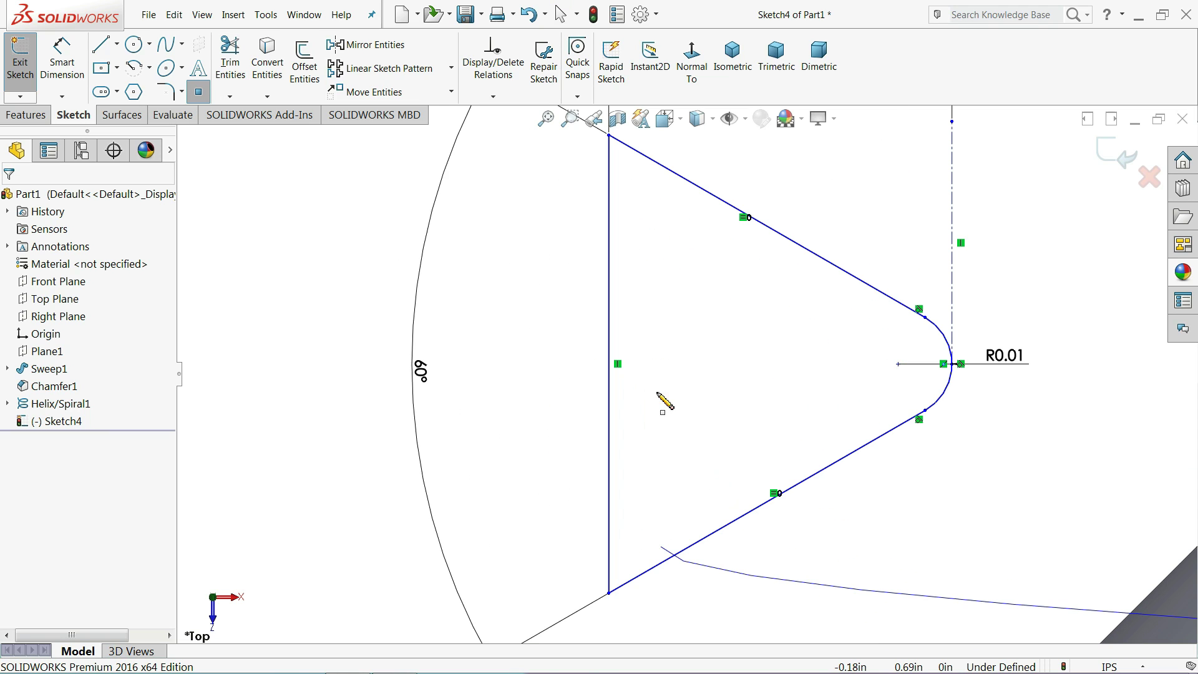
left_click(609, 364)
right_click(352, 310)
left_click(384, 314)
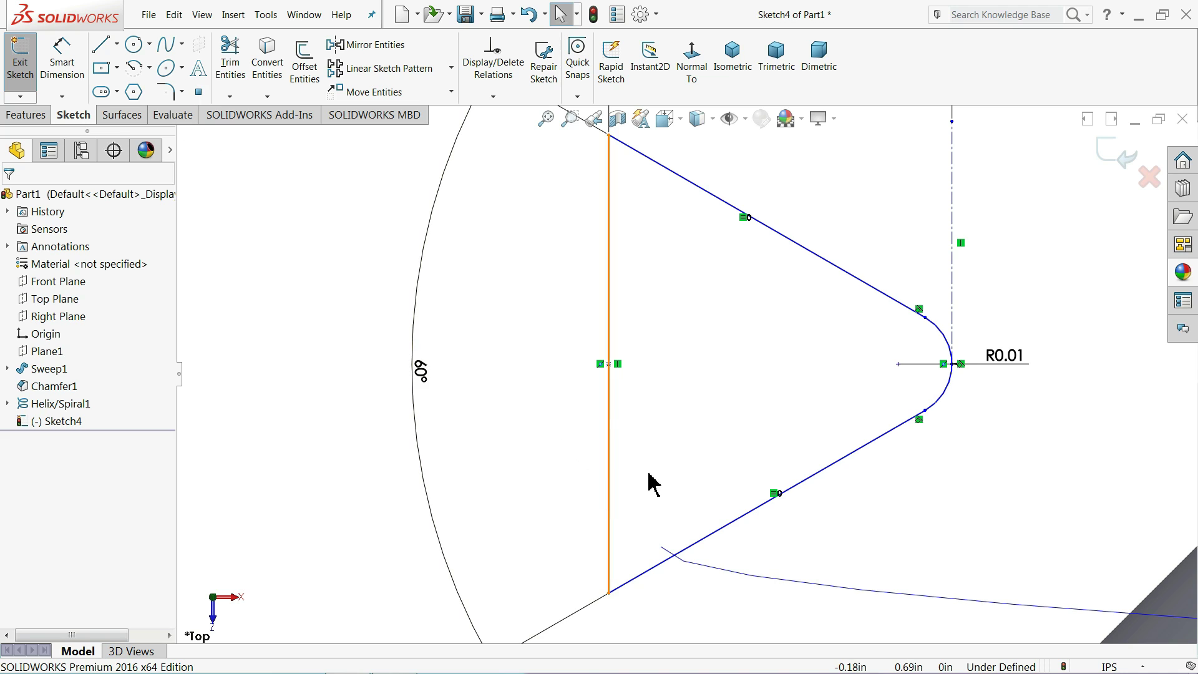
Pierce the new midpoint to the helix edge, fully defining the thread-profile sketch.
left_click(610, 365)
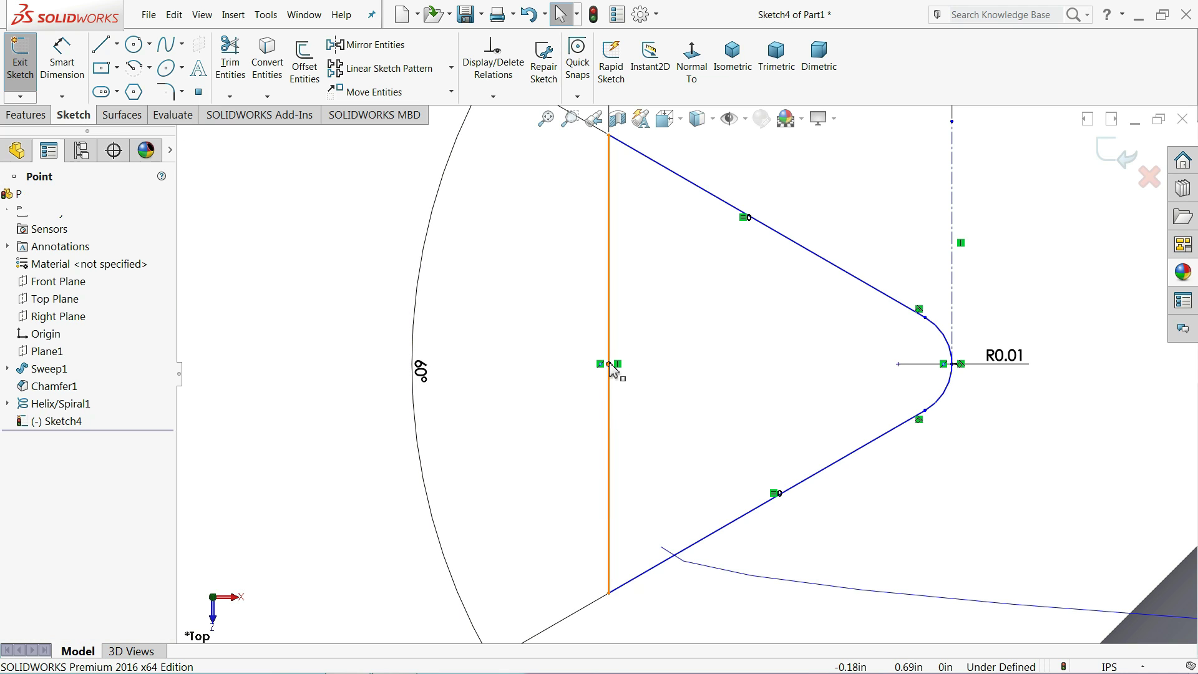
left_click(698, 567, "ctrl")
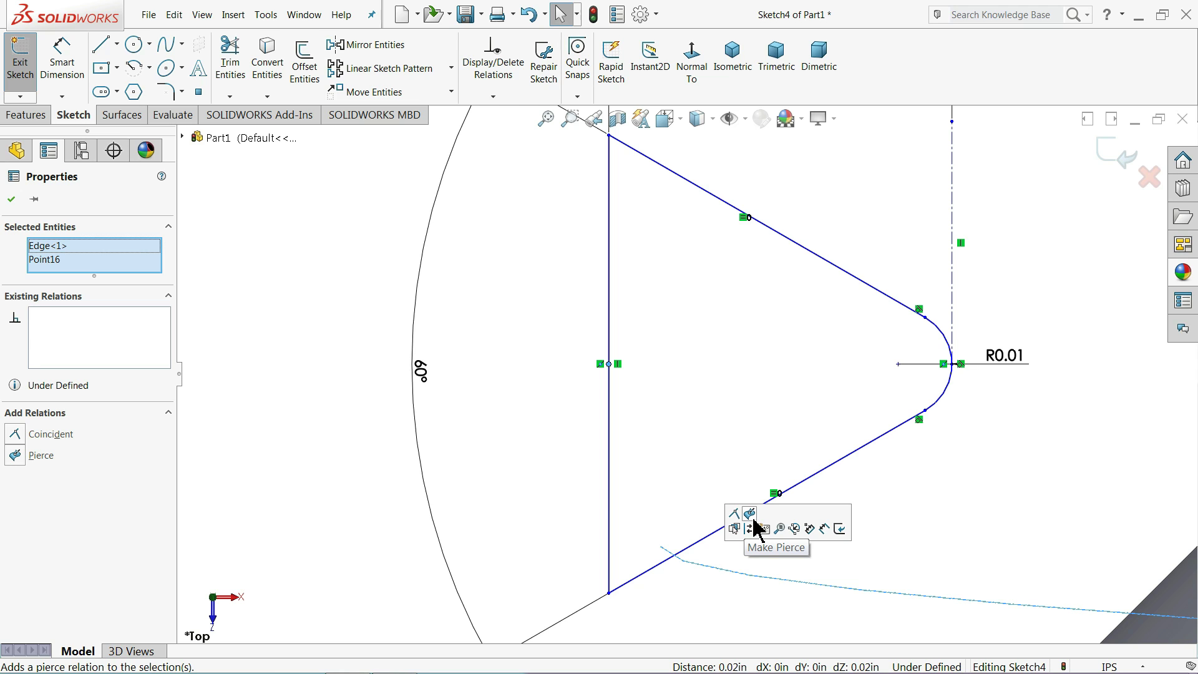
left_click(44, 456)
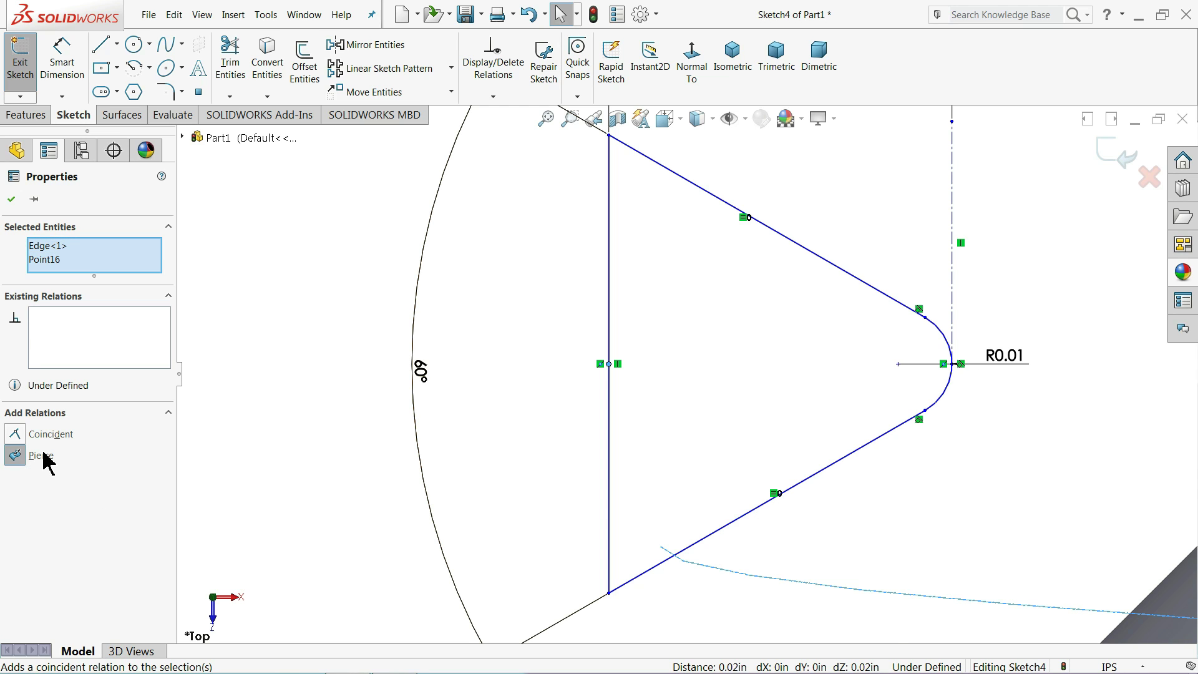
scroll(575, 468, "up", 3)
scroll(777, 415, "up", 2)
scroll(834, 326, "down", 3)
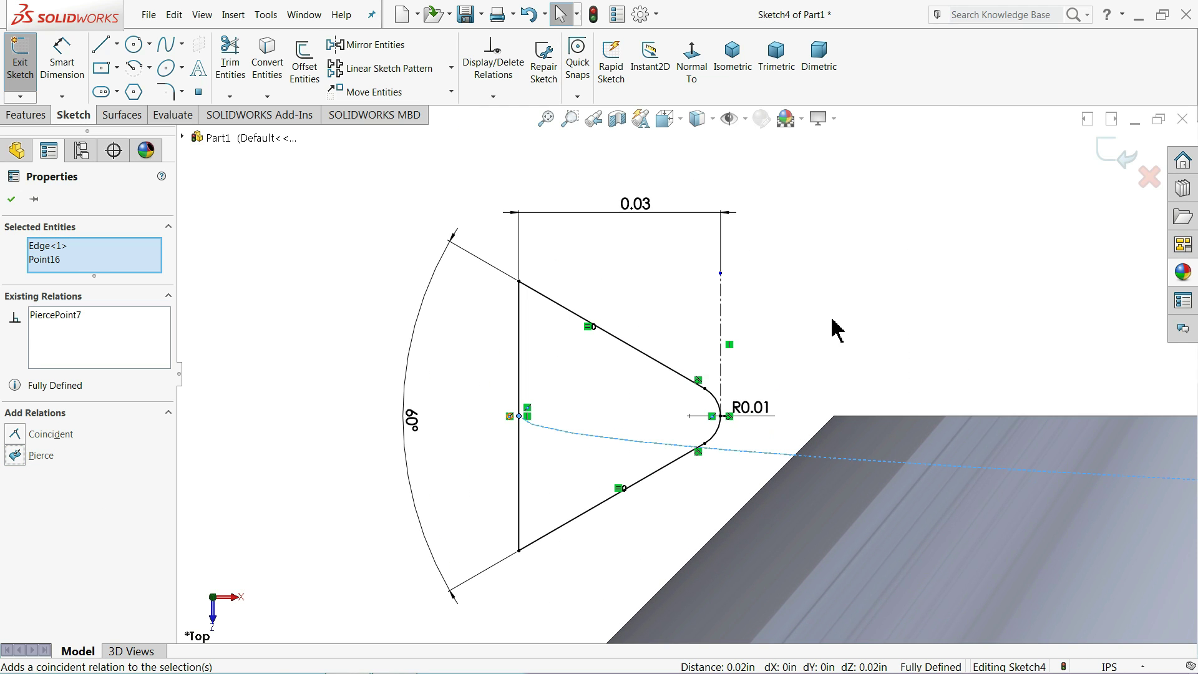
left_click(835, 327)
left_click(627, 444)
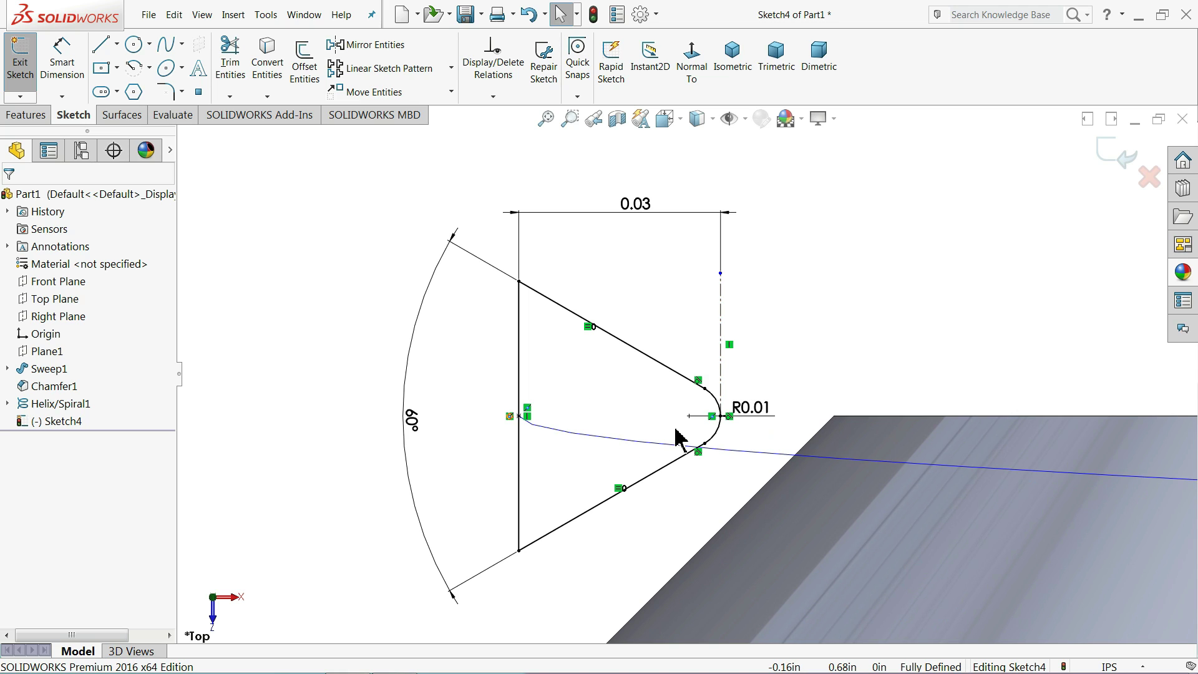
Exit the thread-profile sketch.
left_click(1114, 153)
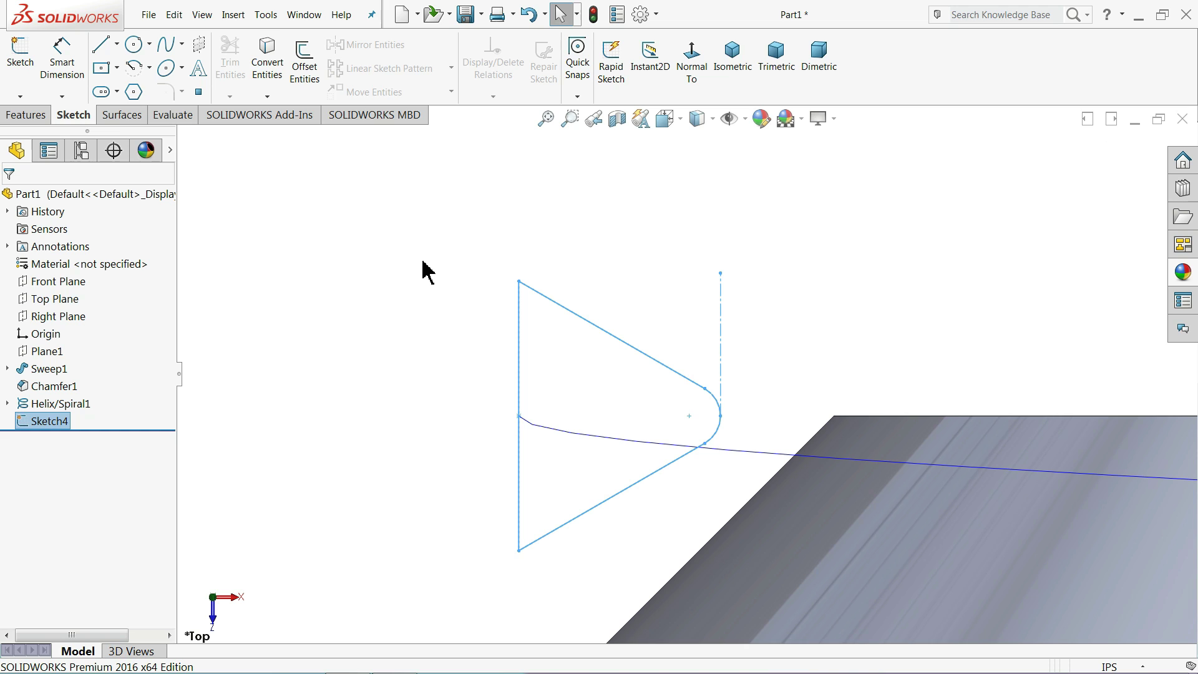
scroll(425, 273, "up", 2)
scroll(424, 272, "up", 2)
scroll(424, 273, "up", 1)
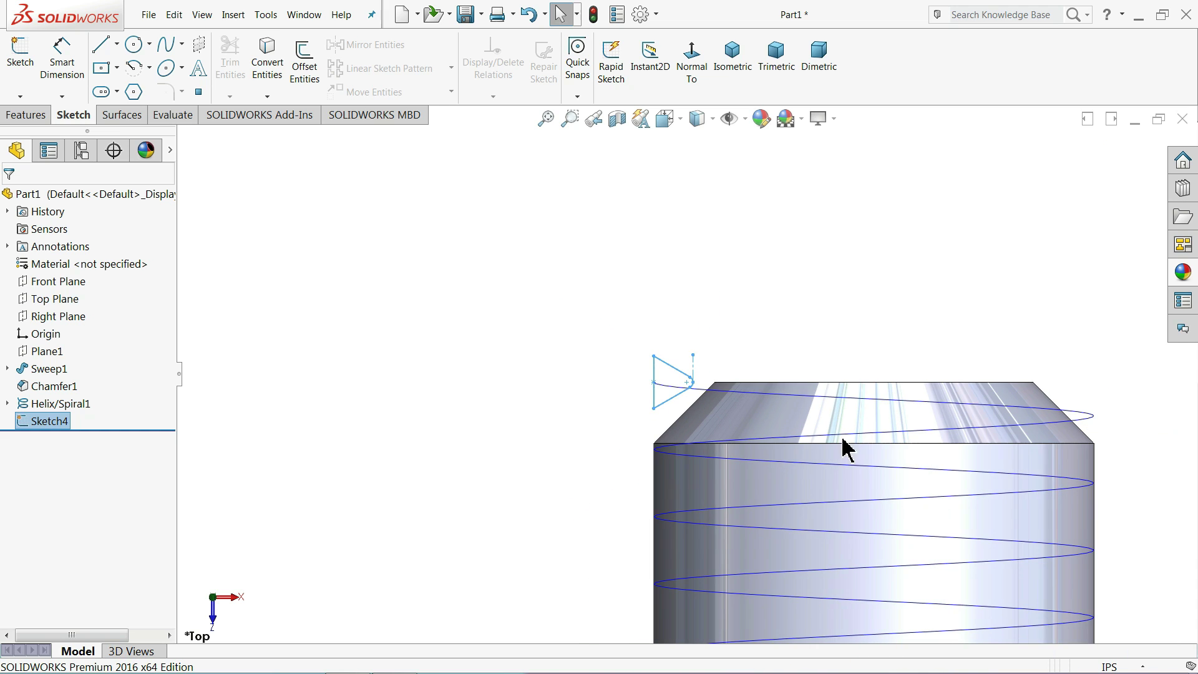
scroll(754, 423, "down", 1)
scroll(686, 412, "down", 1)
scroll(671, 406, "down", 1)
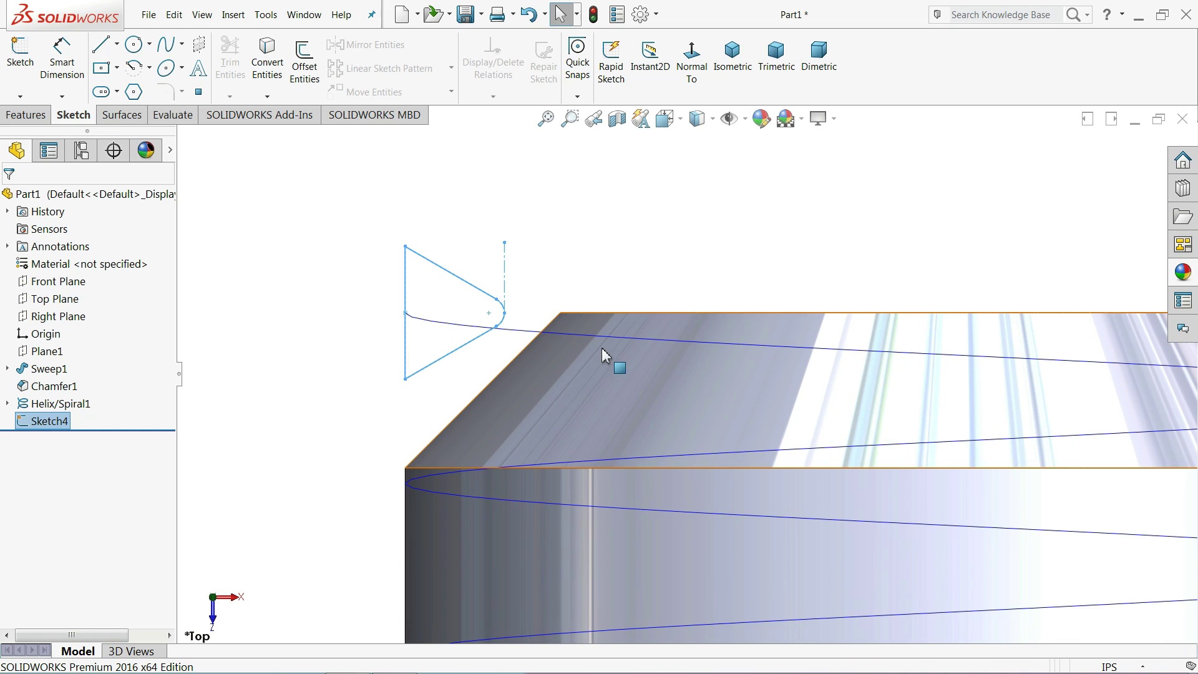
Create a swept cut with Sketch4 as profile along Helix/Spiral1 to thread the shank.
left_click(27, 114)
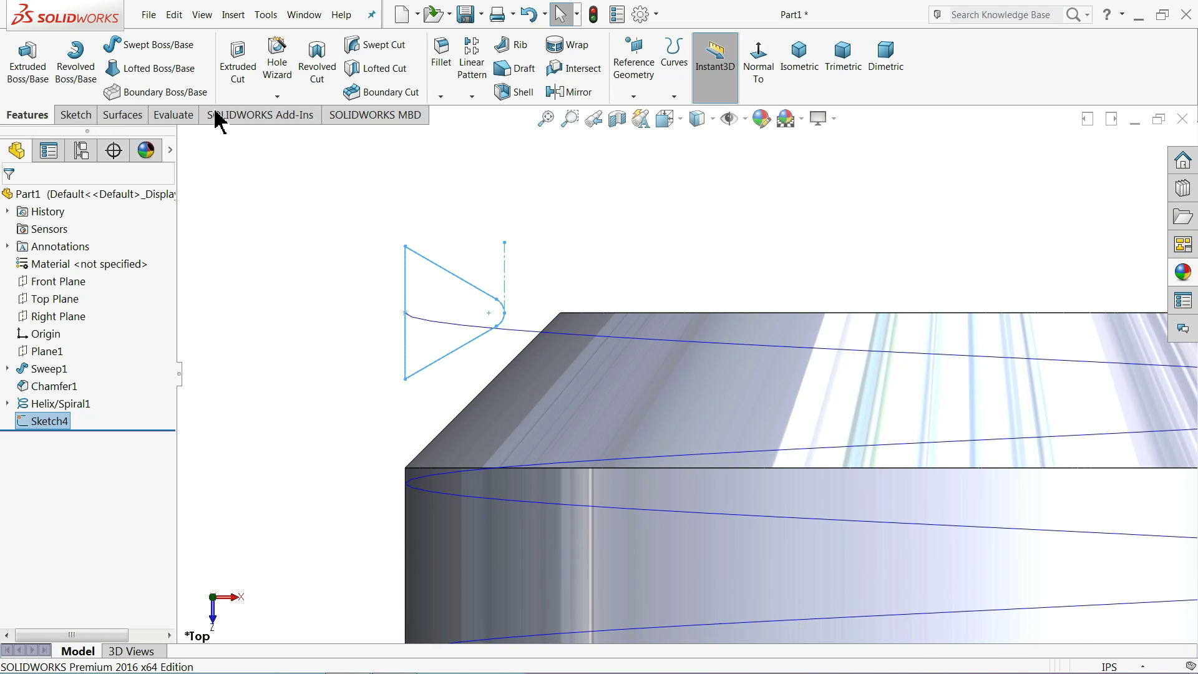
left_click(383, 45)
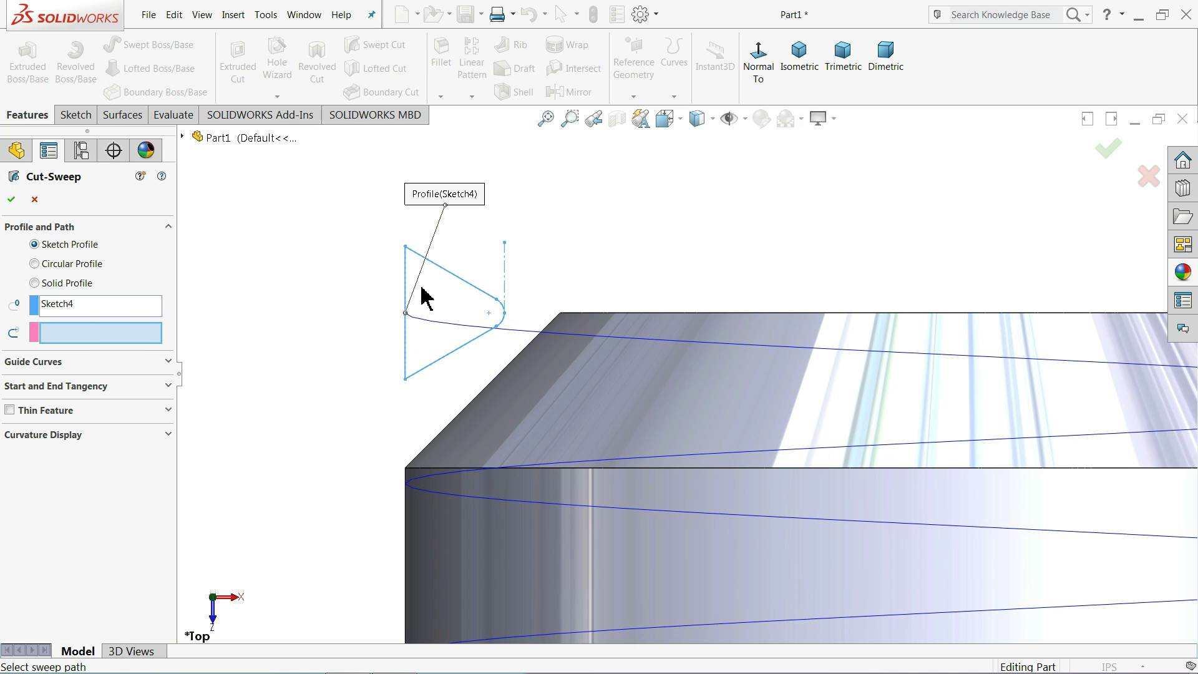
left_click(536, 336)
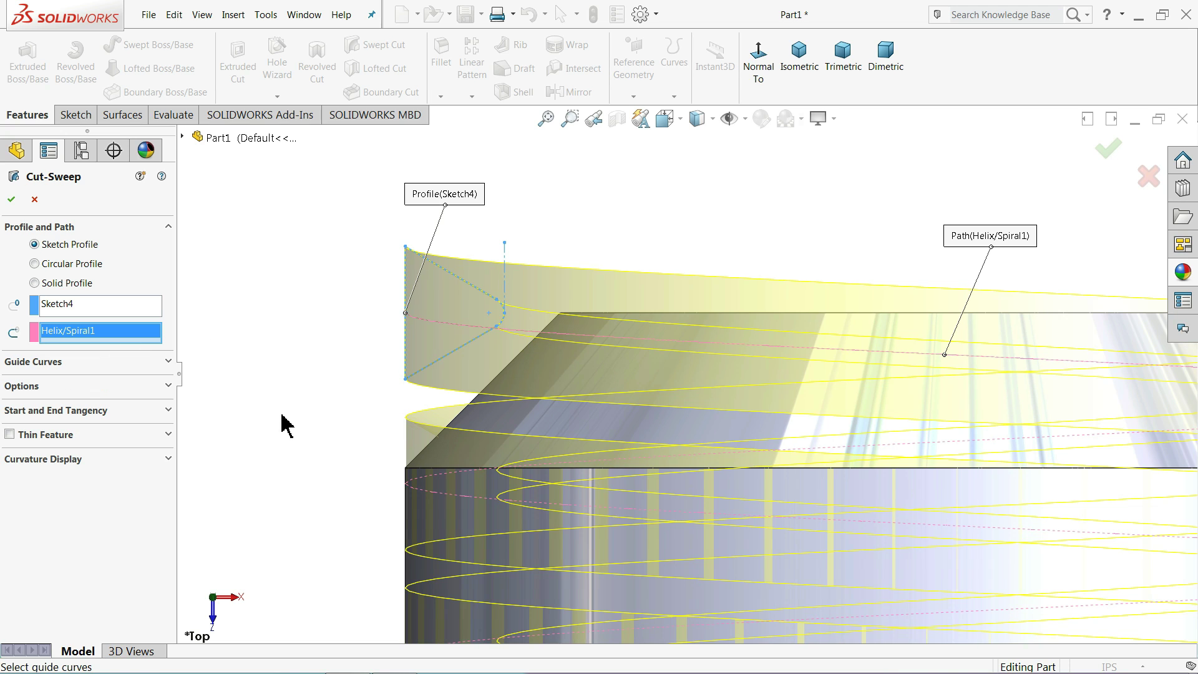
key("f")
scroll(618, 427, "up", 3)
scroll(704, 481, "down", 2)
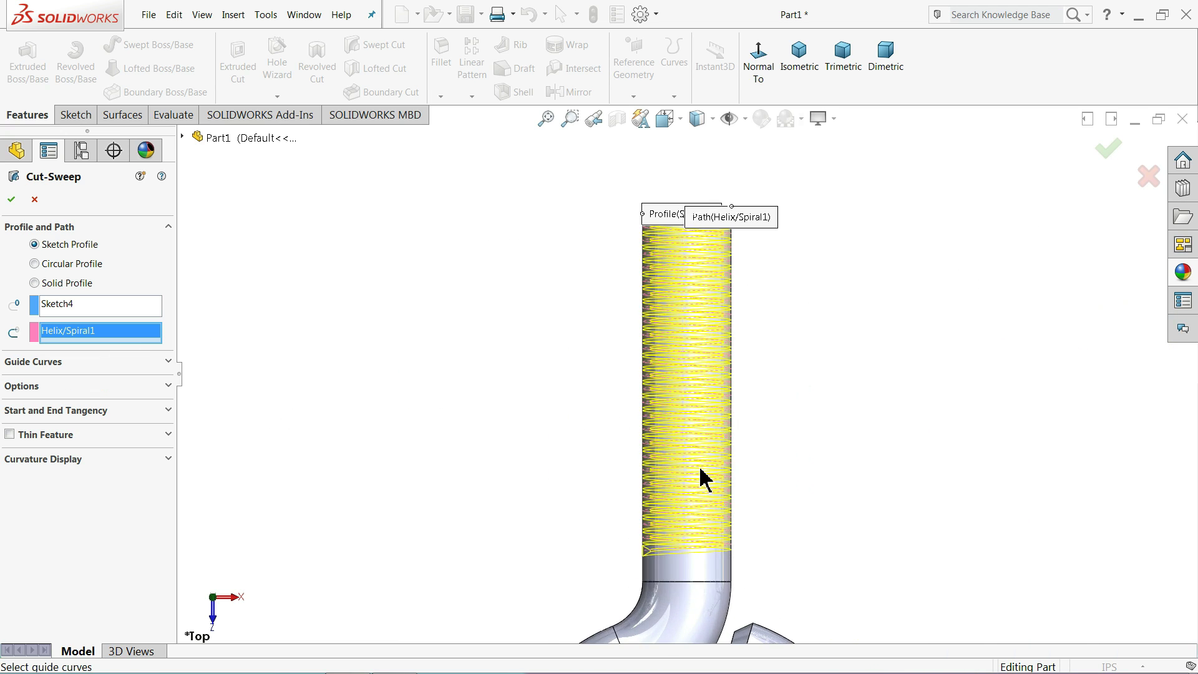
scroll(709, 412, "down", 2)
middle_click_drag(641, 401, 552, 307)
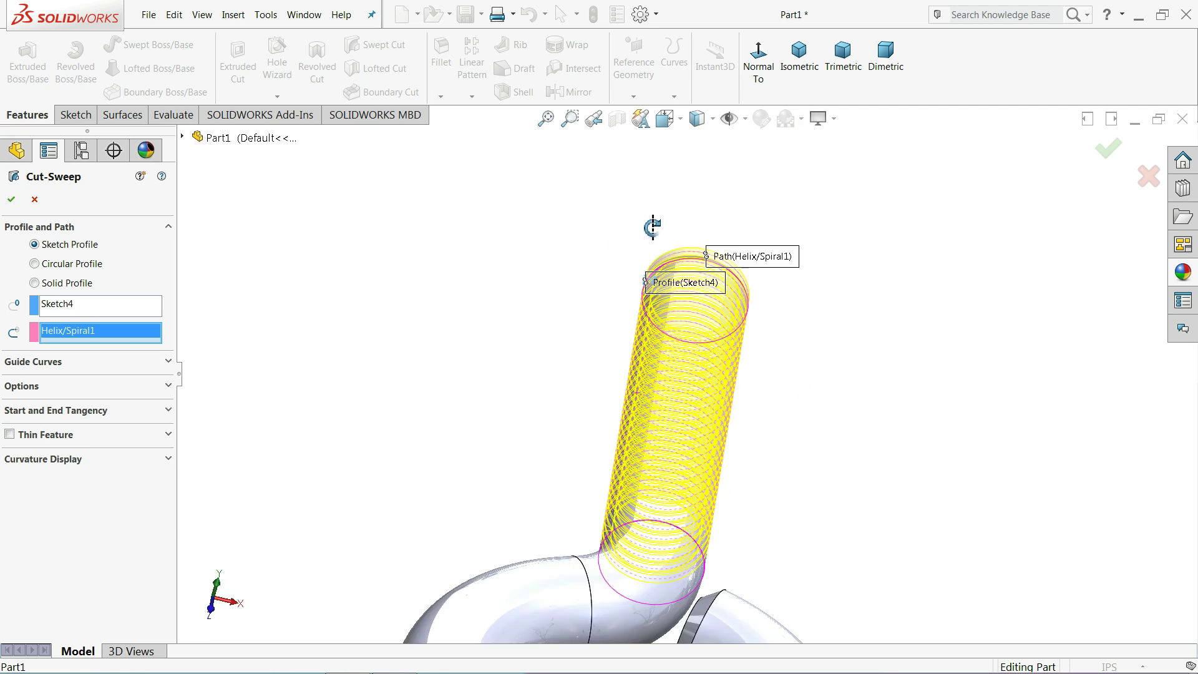
scroll(530, 409, "down", 2)
scroll(561, 487, "down", 2)
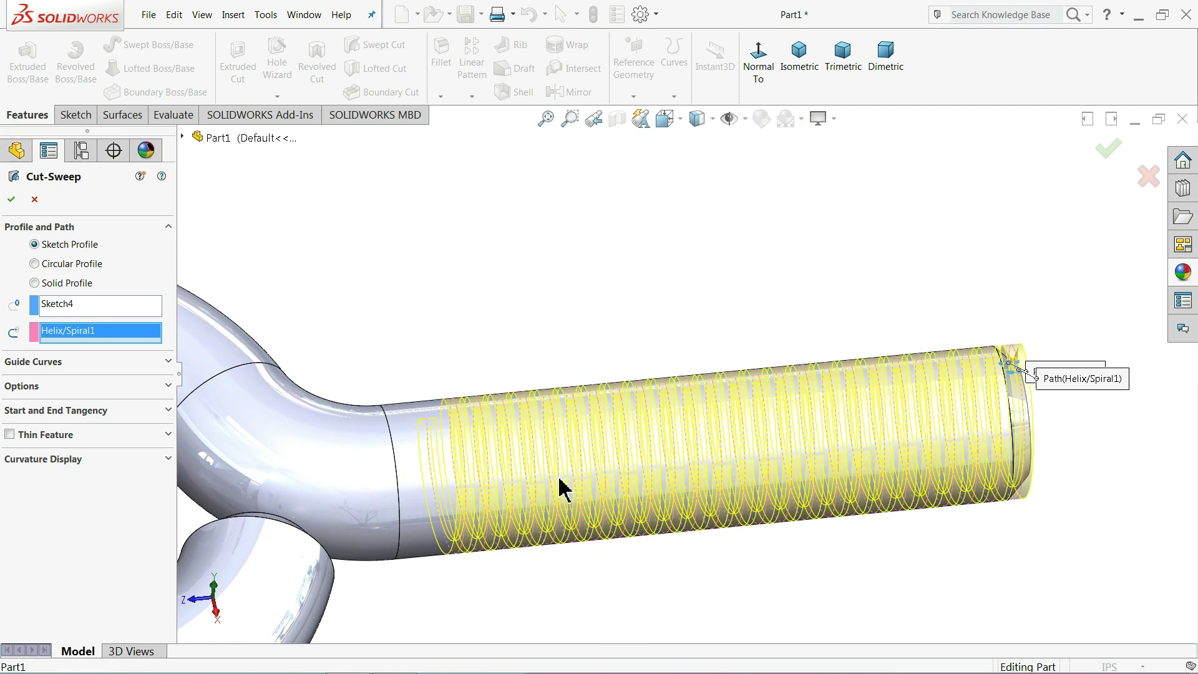
scroll(561, 487, "down", 1)
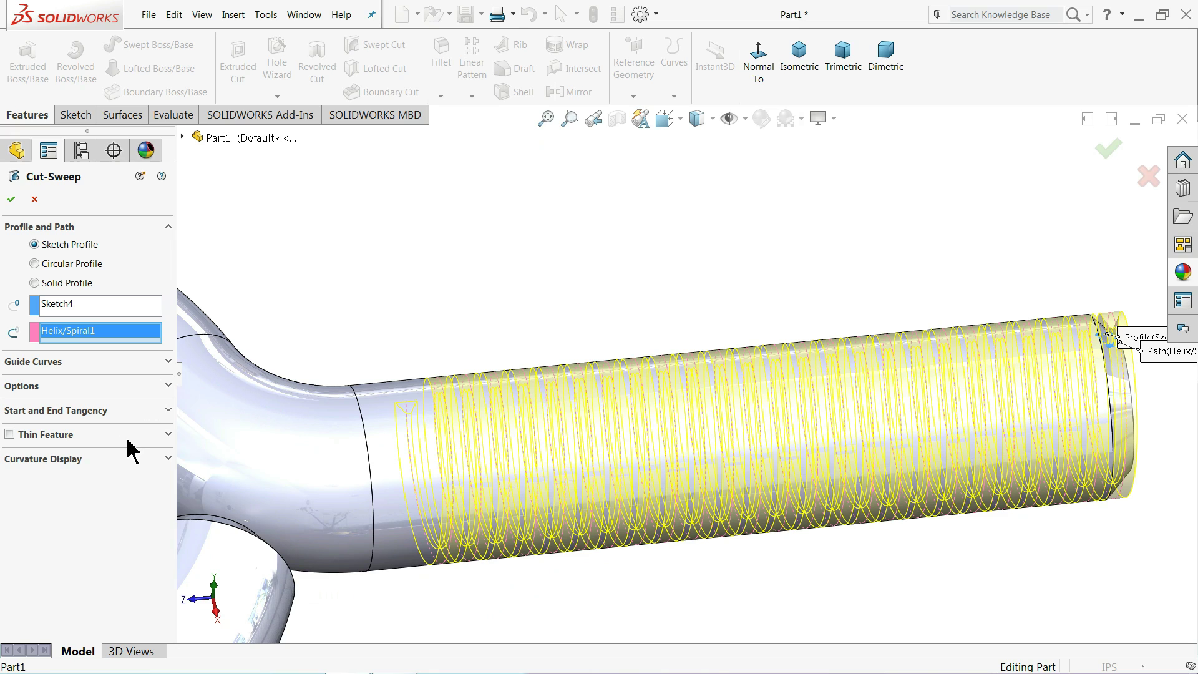
middle_click_drag(977, 406, 917, 403, "ctrl")
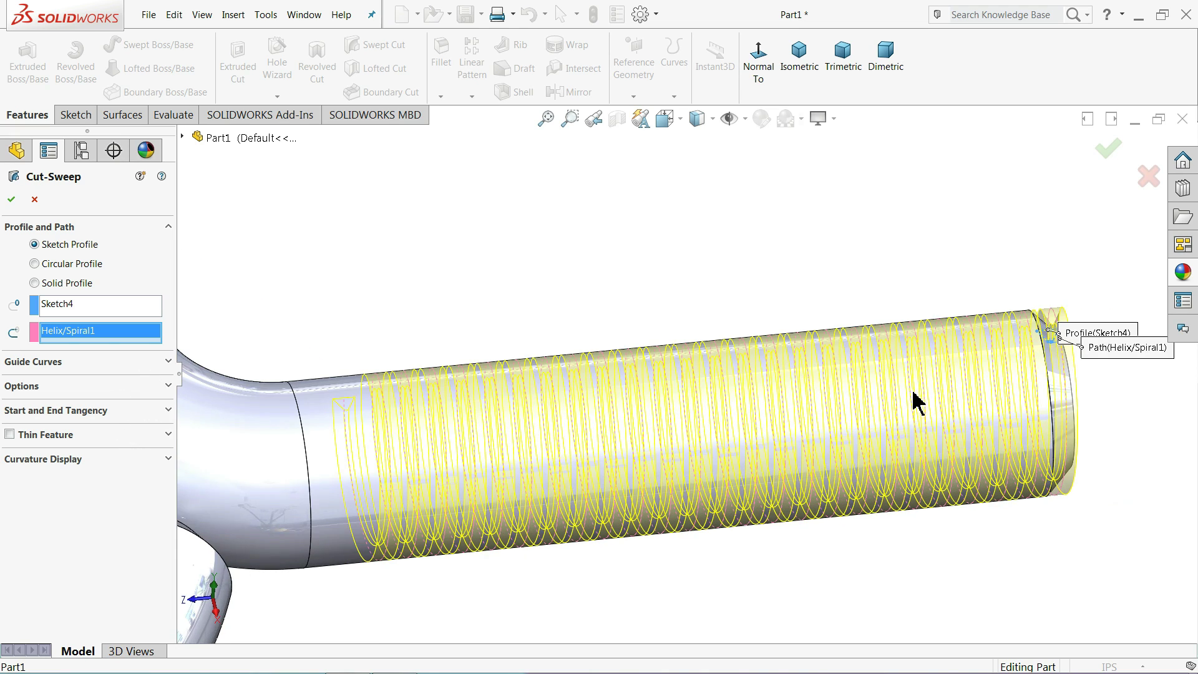
left_click(11, 199)
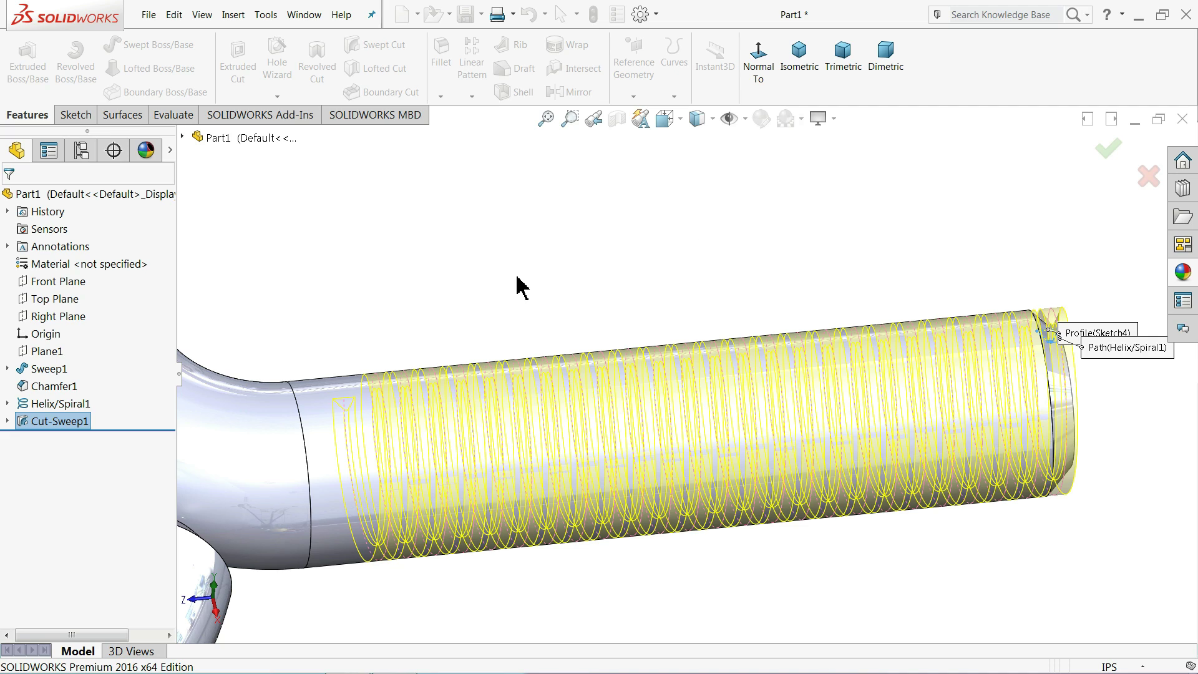
Hide the Helix/Spiral1 curve and orbit to inspect the threaded shank and eye ring.
key("Return")
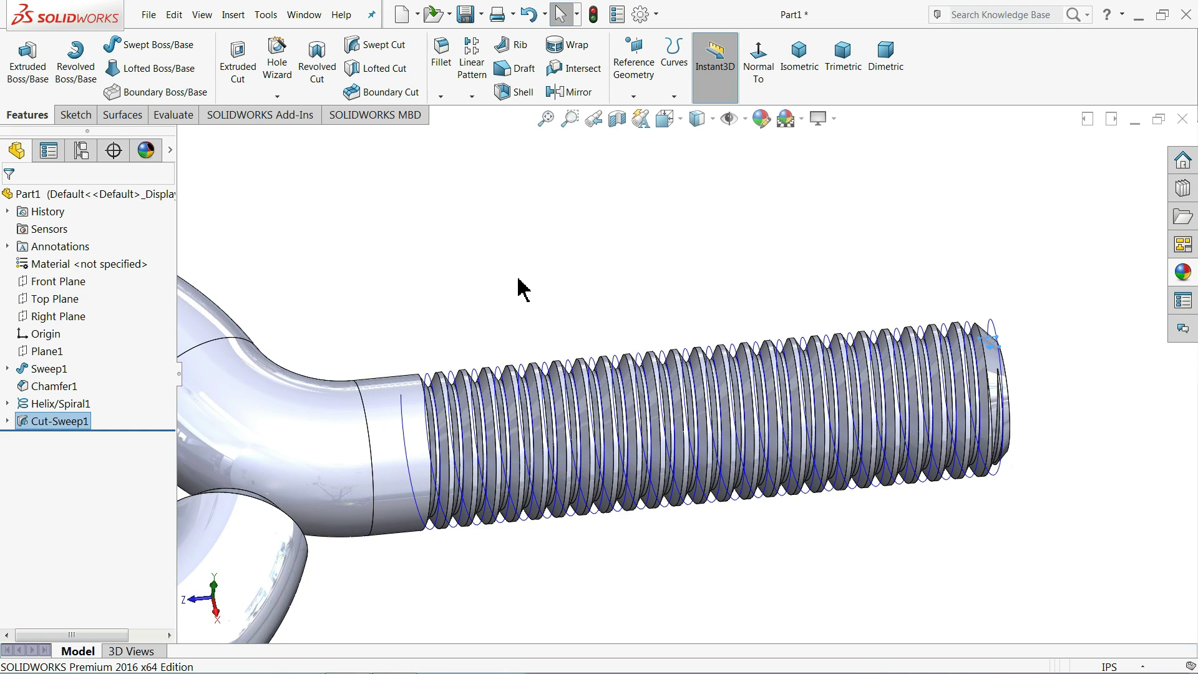
left_click(28, 404)
left_click(28, 388)
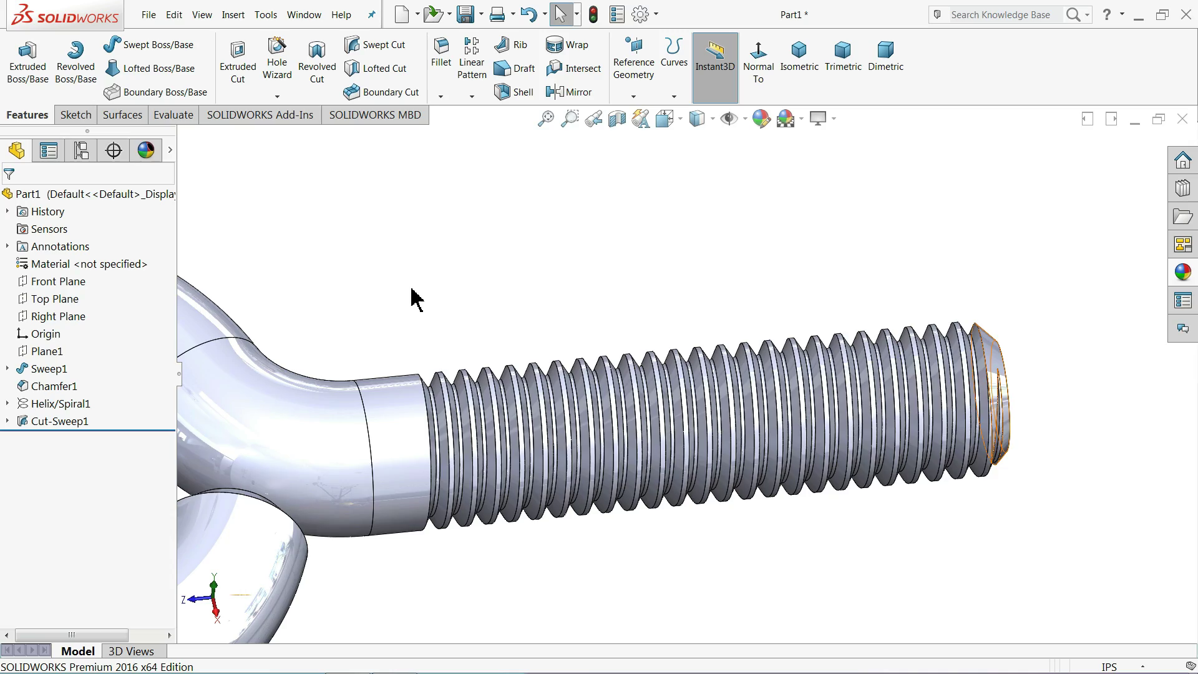
scroll(516, 321, "up", 2)
mouse_move(516, 320)
middle_mouse_down()
mouse_move(477, 312)
mouse_move(594, 356)
mouse_move(683, 314)
mouse_move(701, 208)
mouse_move(626, 233)
mouse_move(665, 308)
middle_mouse_up()
scroll(665, 309, "up", 4)
mouse_move(570, 329)
middle_mouse_down()
mouse_move(538, 342)
mouse_move(564, 494)
mouse_move(588, 496)
middle_mouse_up()
scroll(530, 455, "down", 2)
scroll(574, 387, "down", 1)
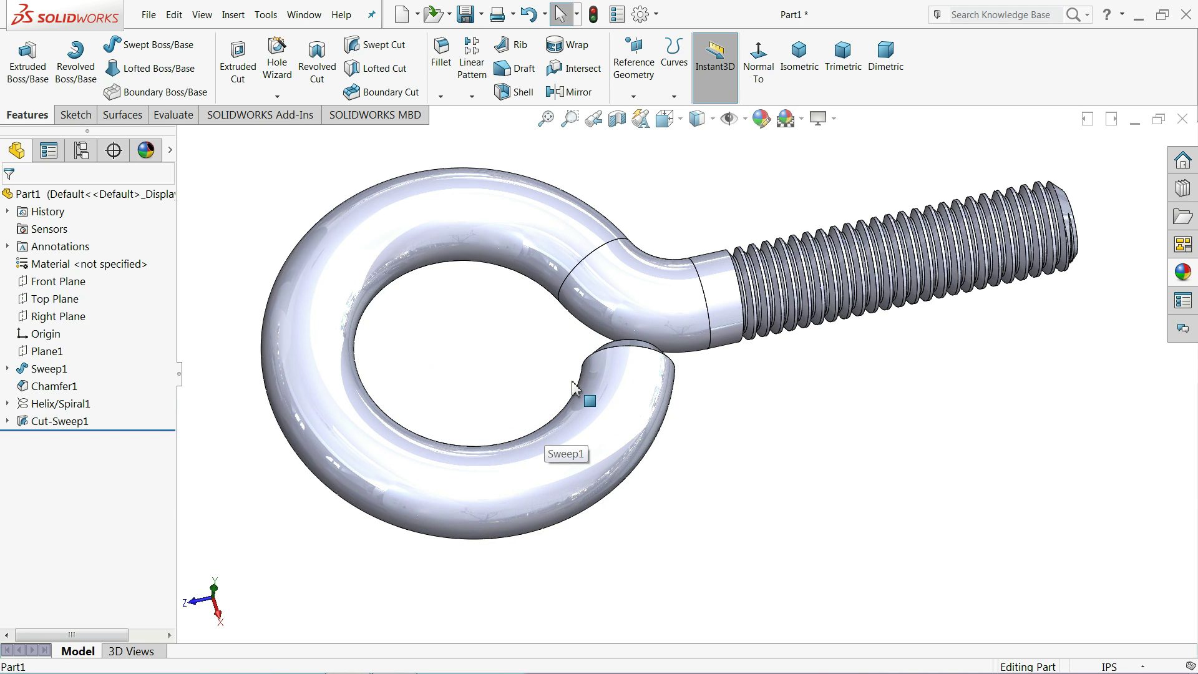
left_click(102, 199)
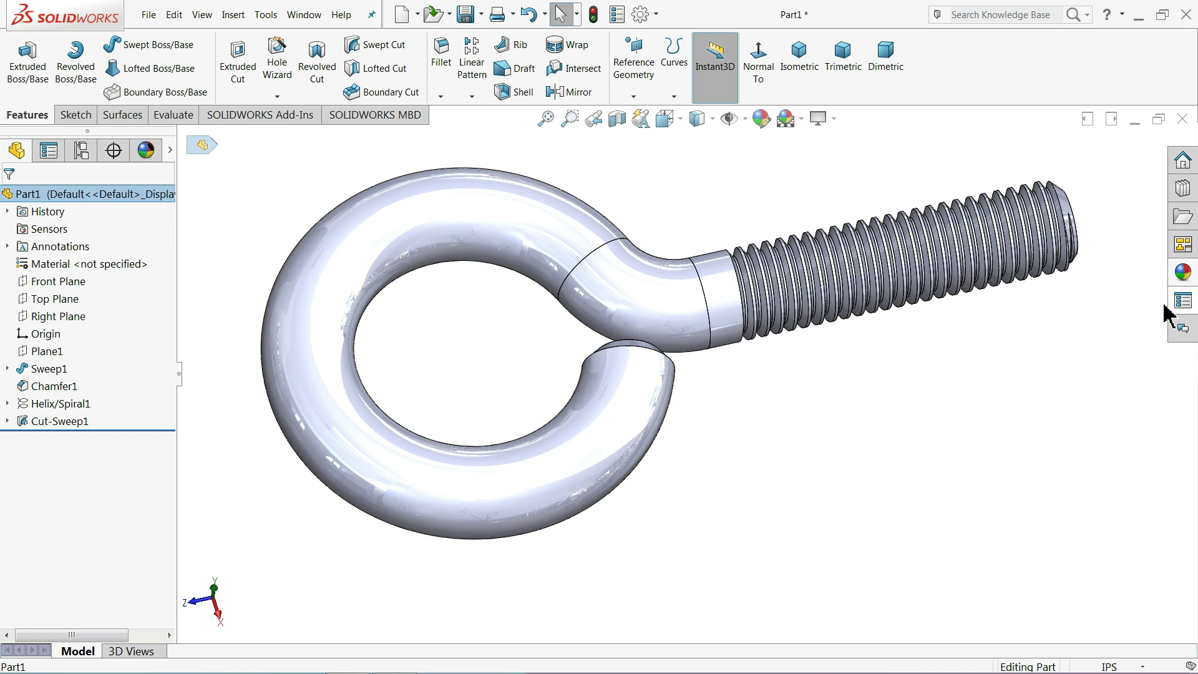
Try chromium plate and satin finish chrome appearances on the eye bolt.
left_click(1189, 278)
left_click(1029, 443)
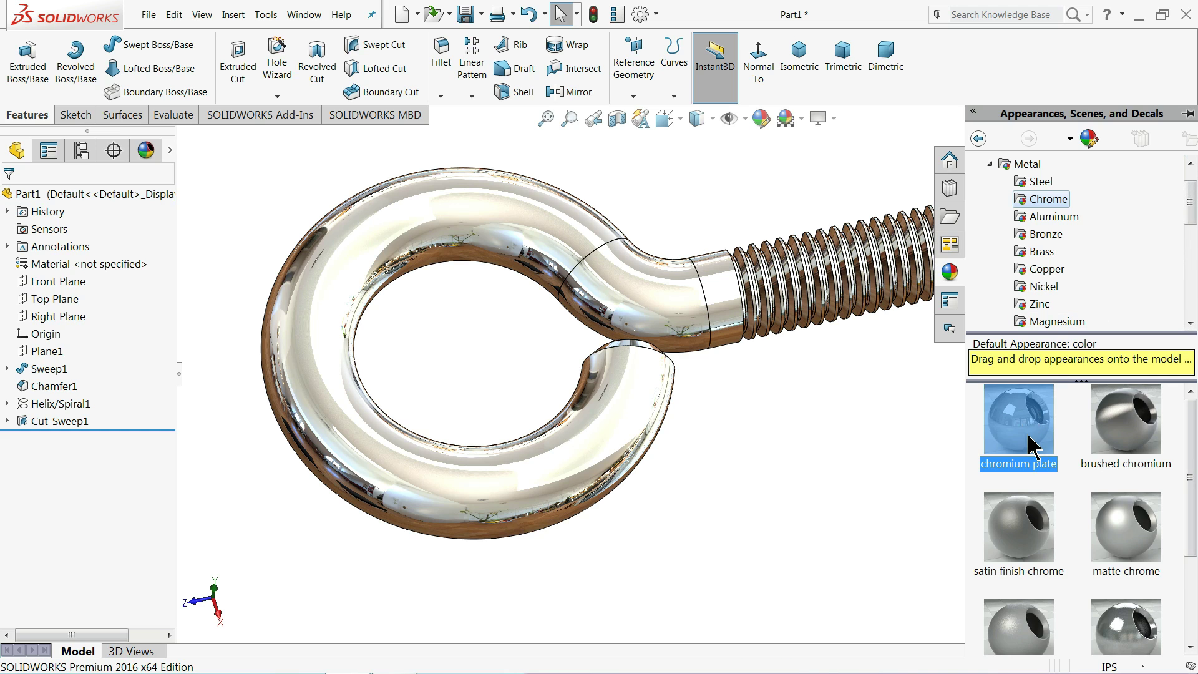
mouse_move(785, 401)
middle_mouse_down()
mouse_move(757, 372)
mouse_move(720, 163)
mouse_move(679, 387)
mouse_move(667, 287)
middle_mouse_up()
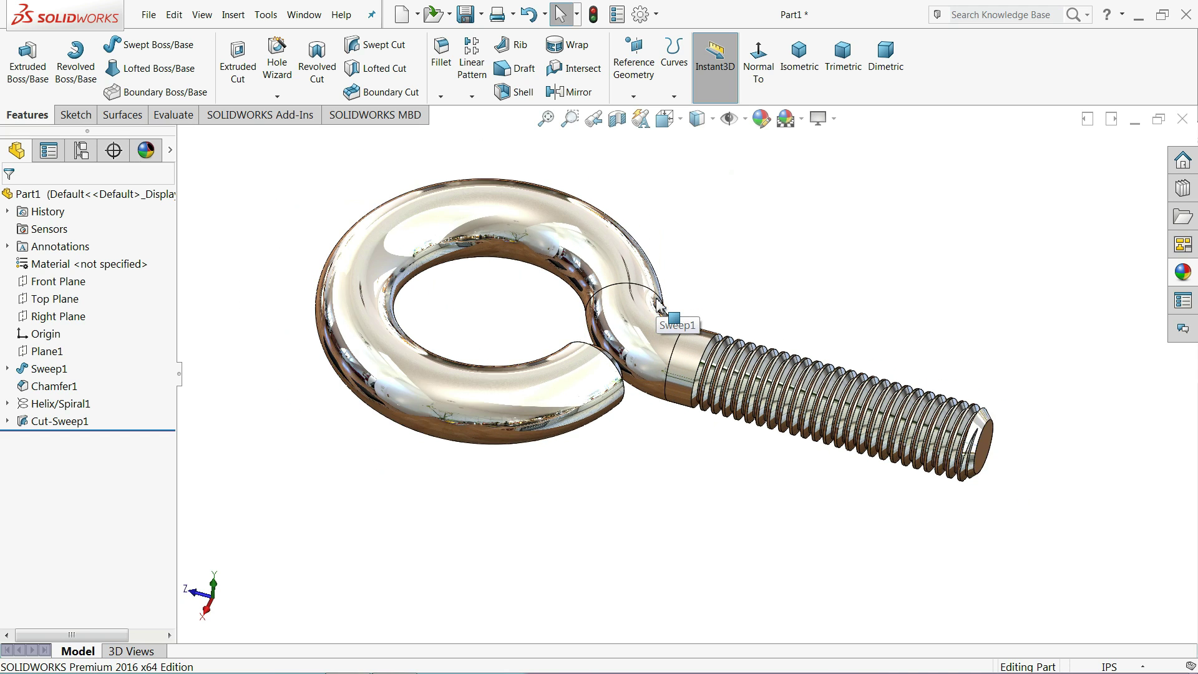
left_click(1184, 272)
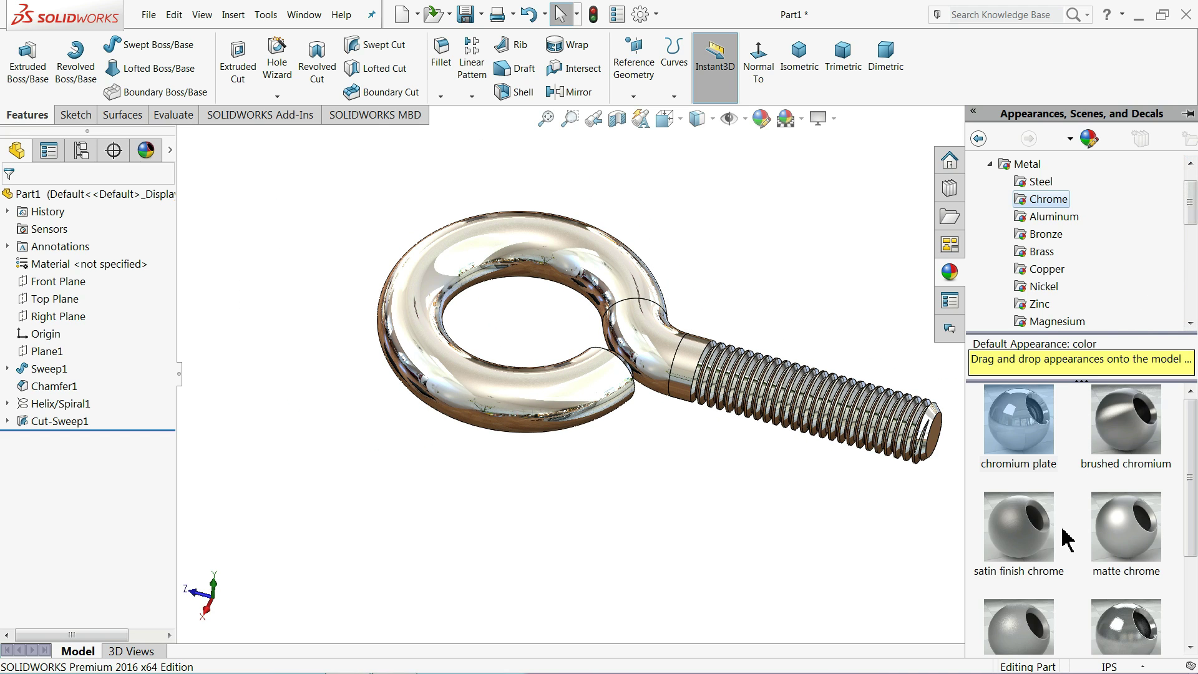
left_click(1028, 541)
double_click(1029, 540)
mouse_move(799, 355)
middle_mouse_down()
mouse_move(739, 281)
mouse_move(701, 329)
mouse_move(740, 273)
mouse_move(773, 294)
middle_mouse_up()
Try brushed chromium, then satin finish chrome again, rotating the bolt to compare.
double_click(1153, 446)
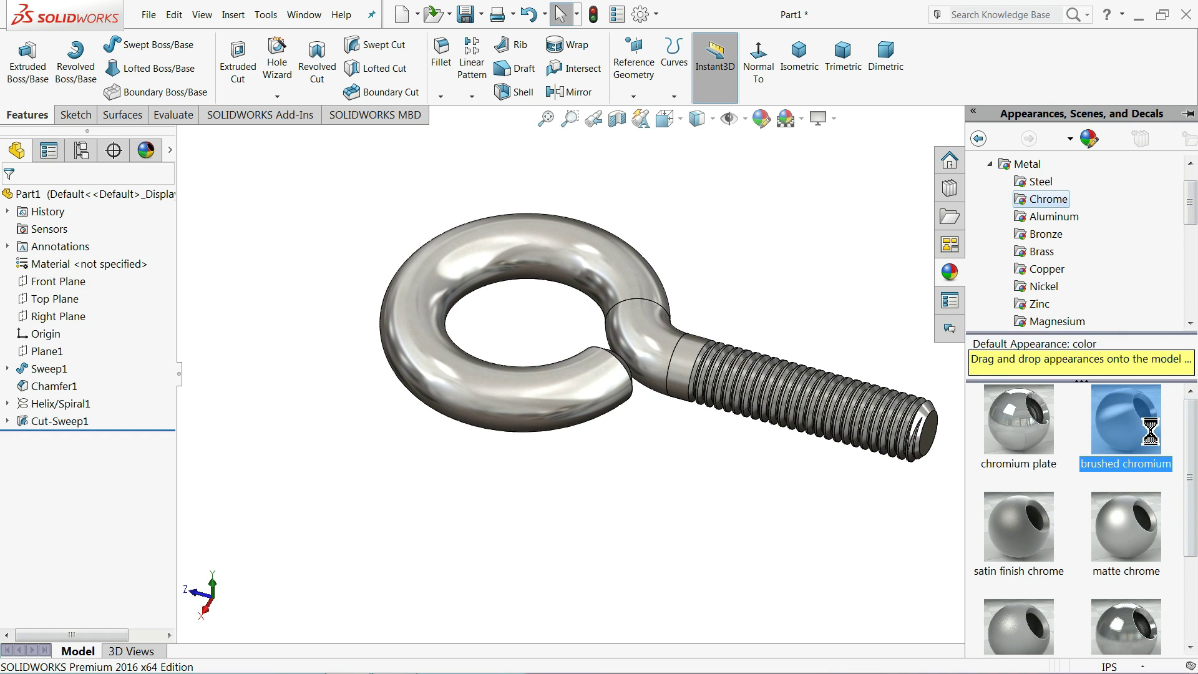
double_click(1015, 561)
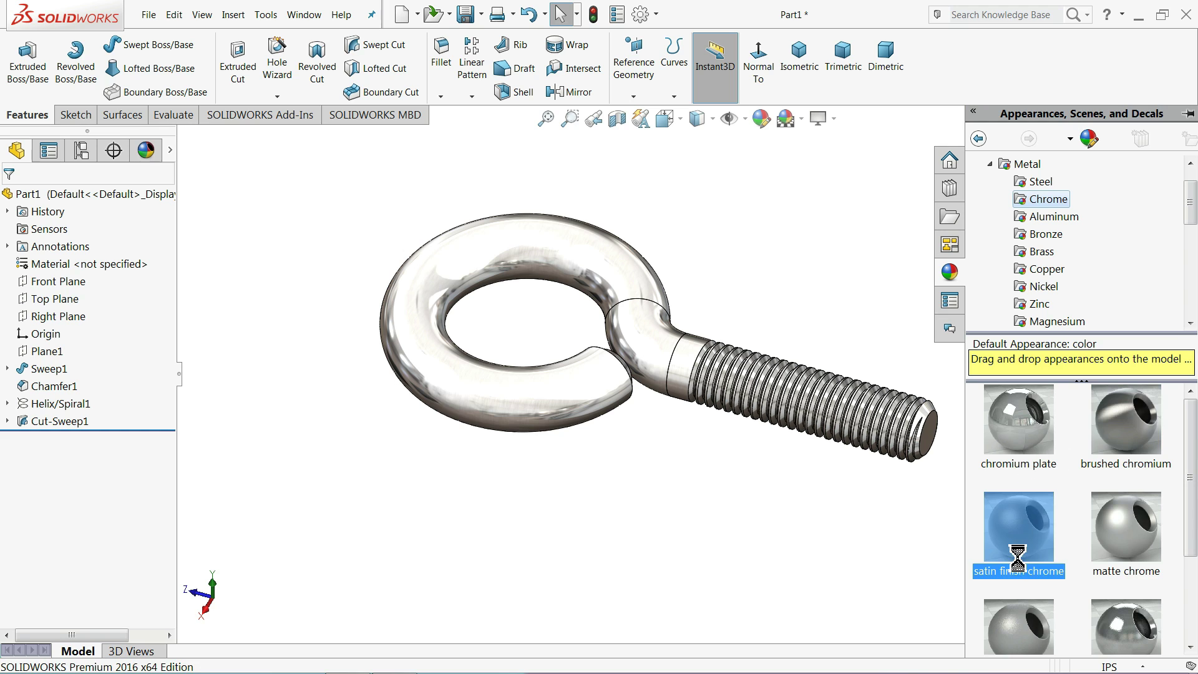
scroll(776, 414, "down", 2)
scroll(742, 382, "down", 2)
middle_click_drag(744, 382, 701, 426)
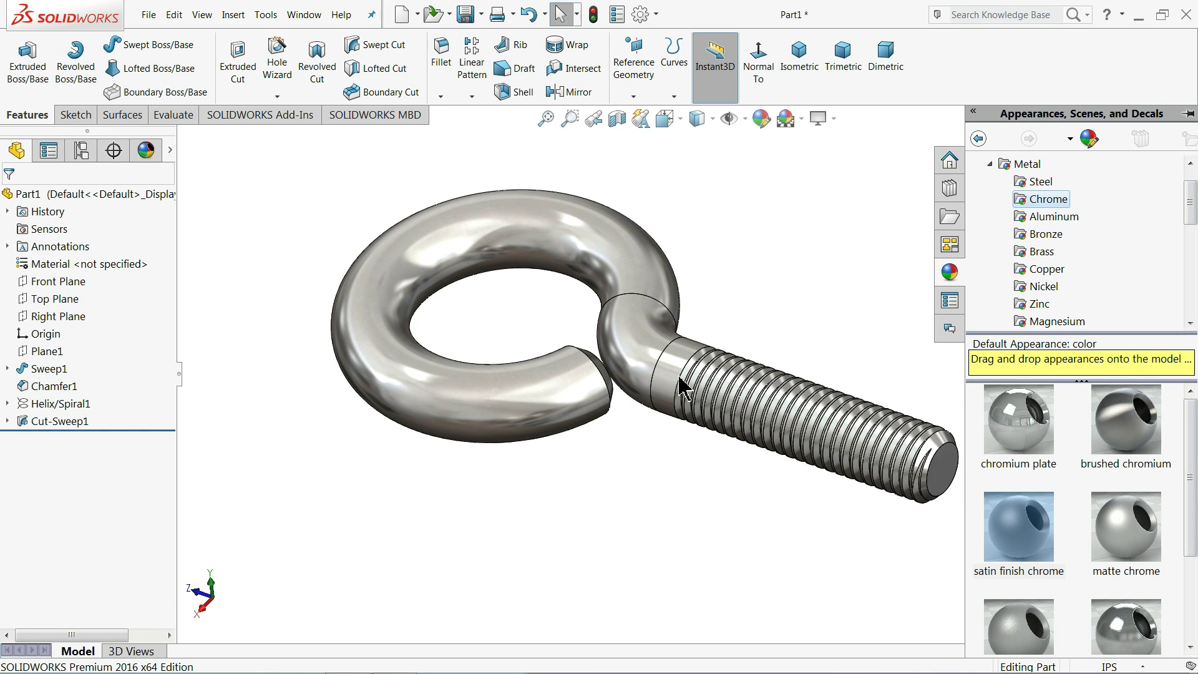
middle_click_drag(680, 381, 752, 396)
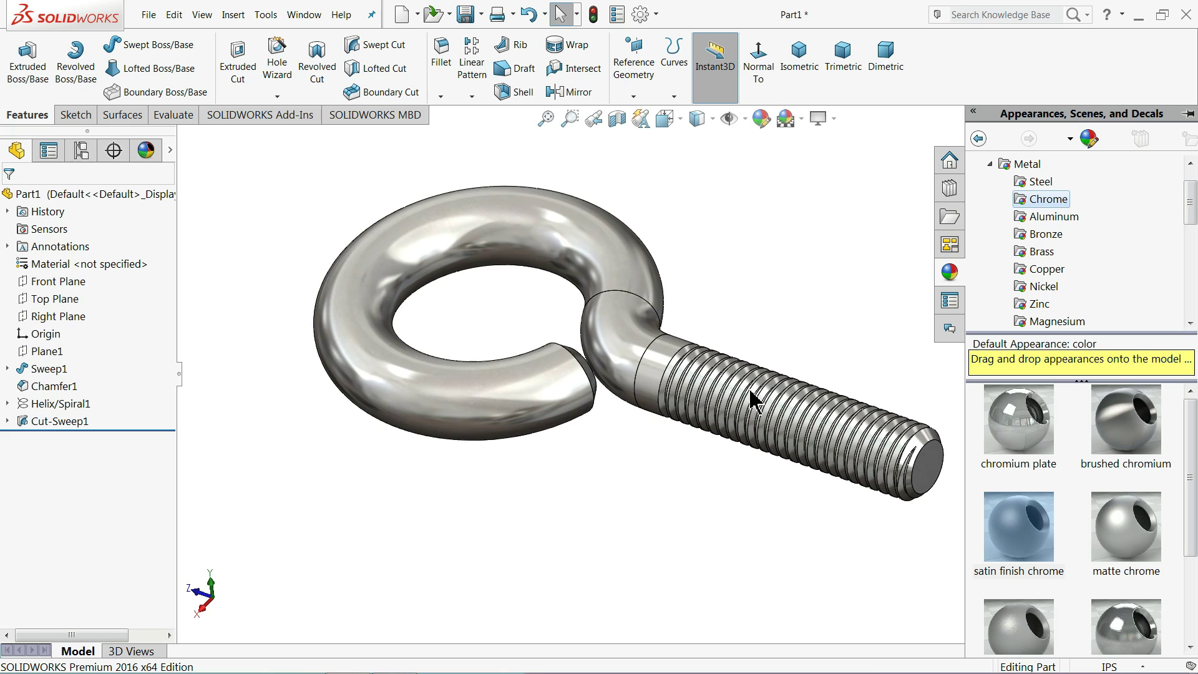
Apply the polished steel appearance to the eye bolt and orbit to review it.
left_click(1049, 182)
double_click(1030, 449)
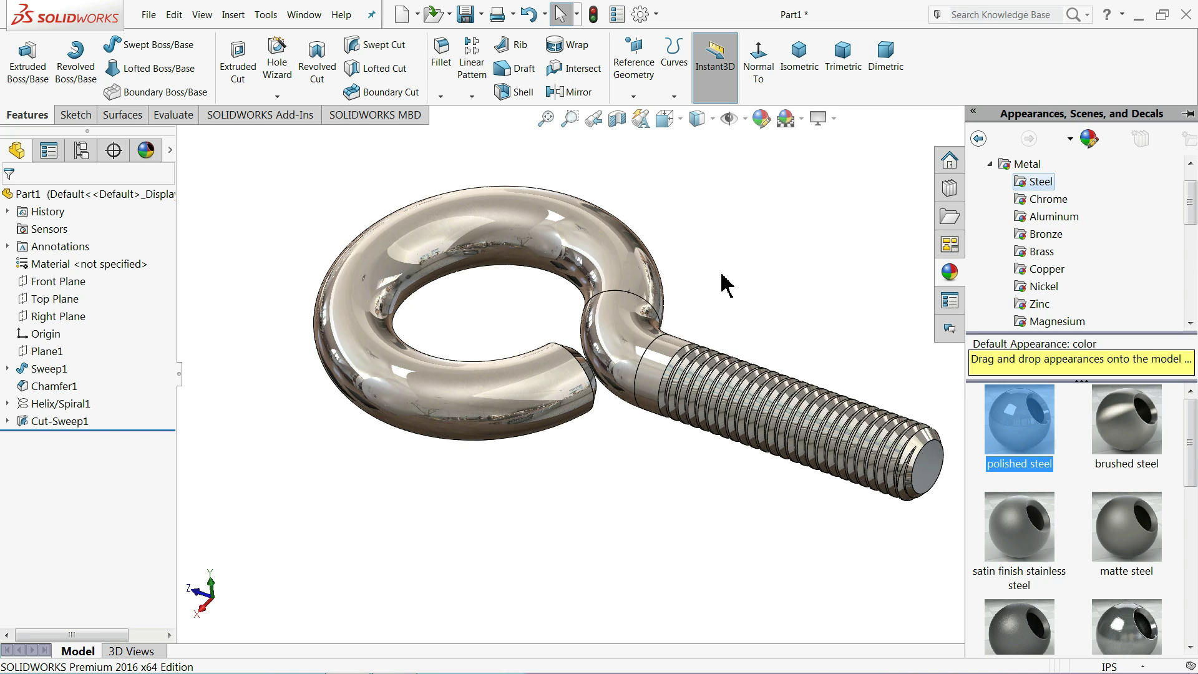
scroll(726, 285, "up", 3)
mouse_move(724, 294)
middle_mouse_down()
mouse_move(751, 307)
mouse_move(740, 346)
middle_mouse_up()
scroll(741, 357, "down", 3)
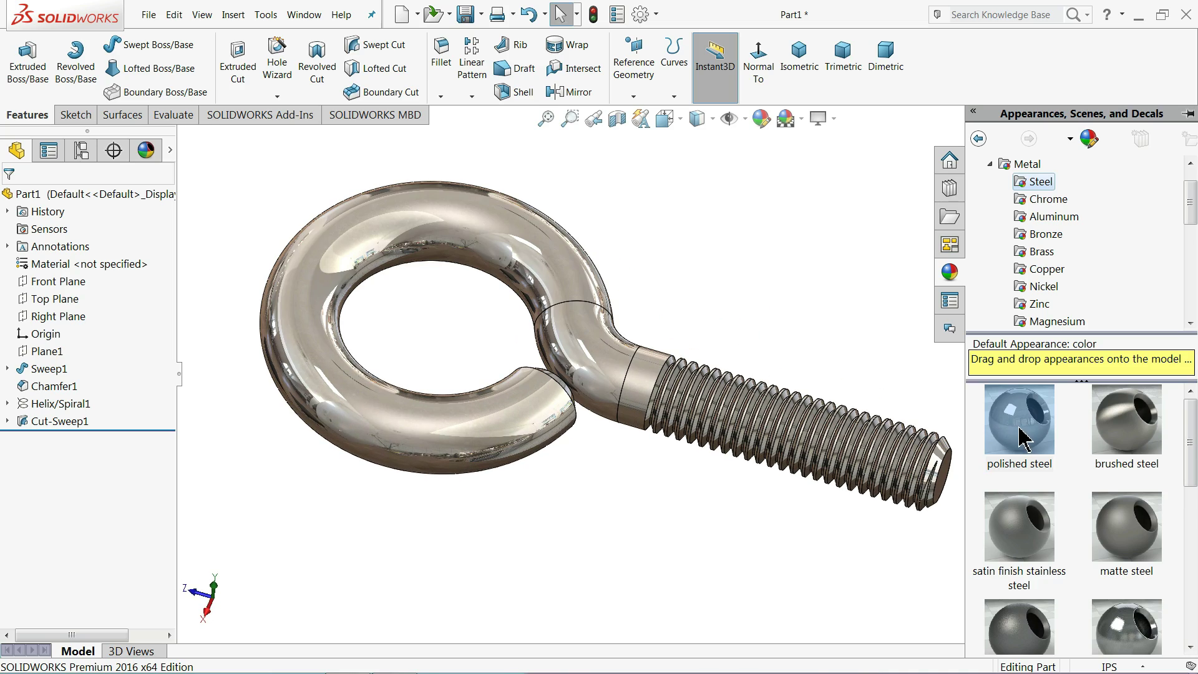
middle_click_drag(662, 374, 628, 329)
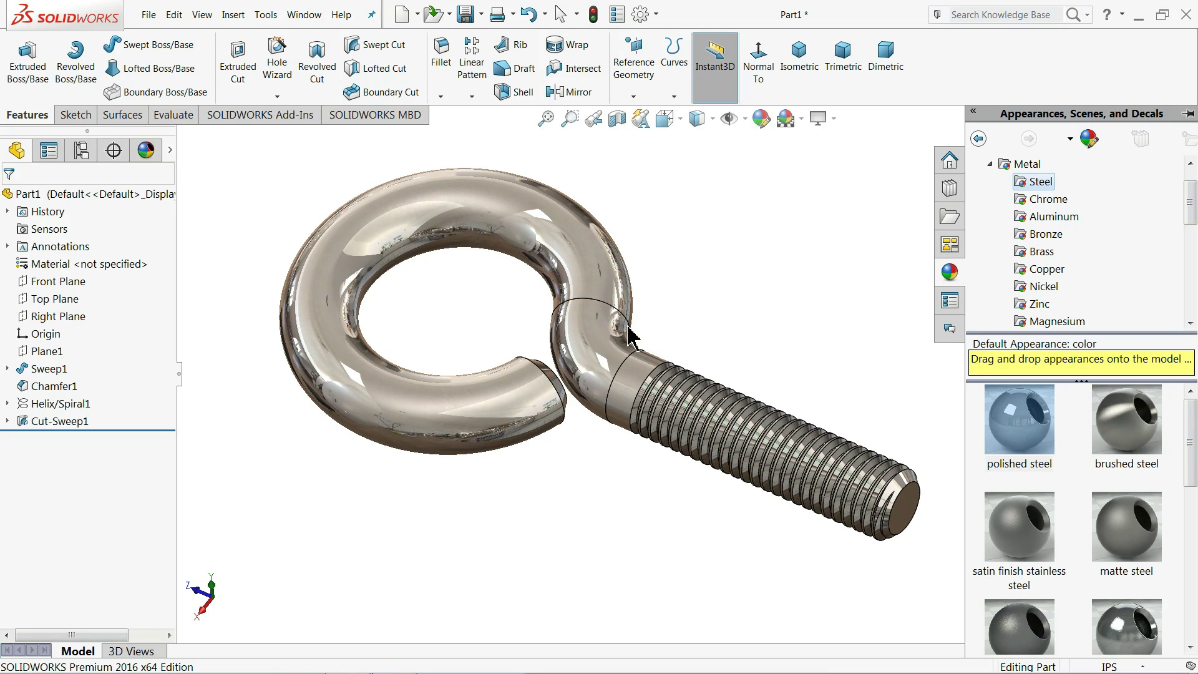
mouse_move(703, 313)
middle_mouse_down()
mouse_move(754, 302)
mouse_move(728, 326)
middle_mouse_up()
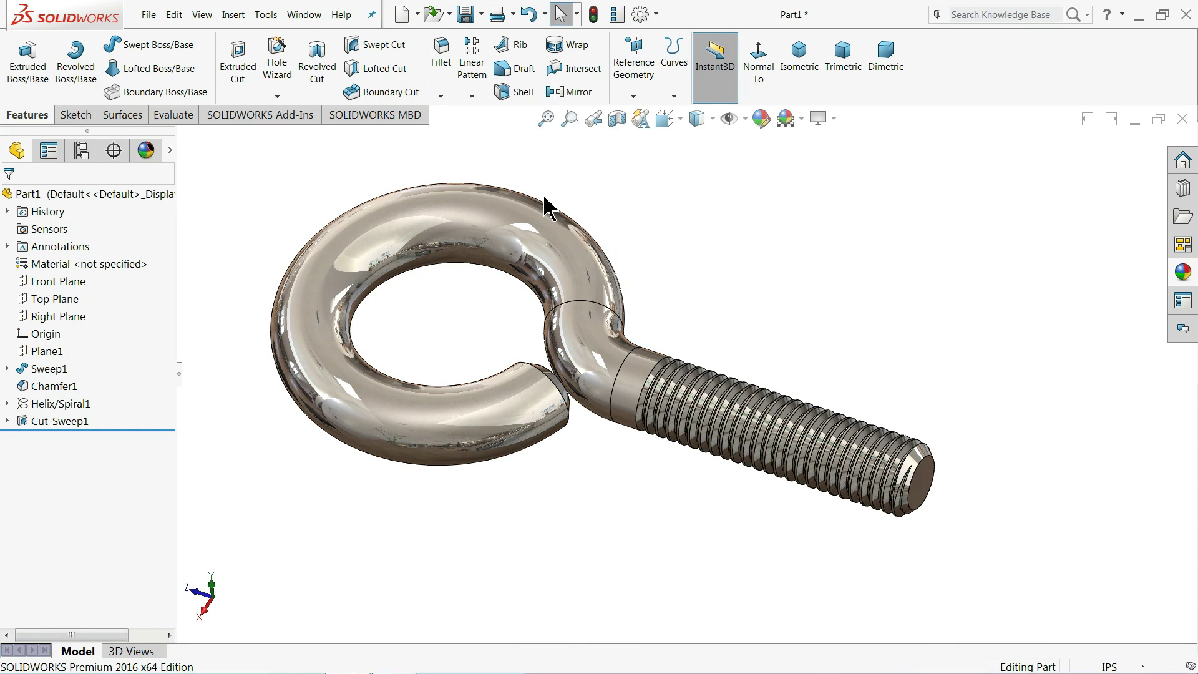
Create a 'Turn Buckle' folder on the Desktop and save the part in it as '1.Eye Bolt'.
left_click(465, 15)
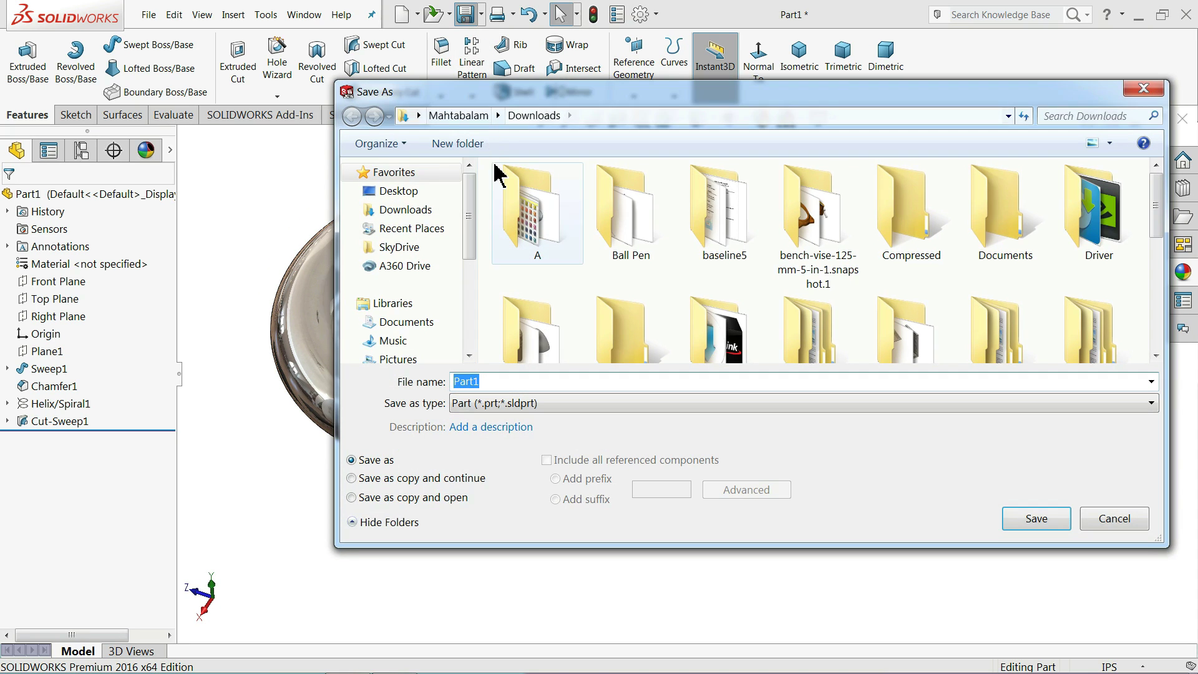
left_click(446, 191)
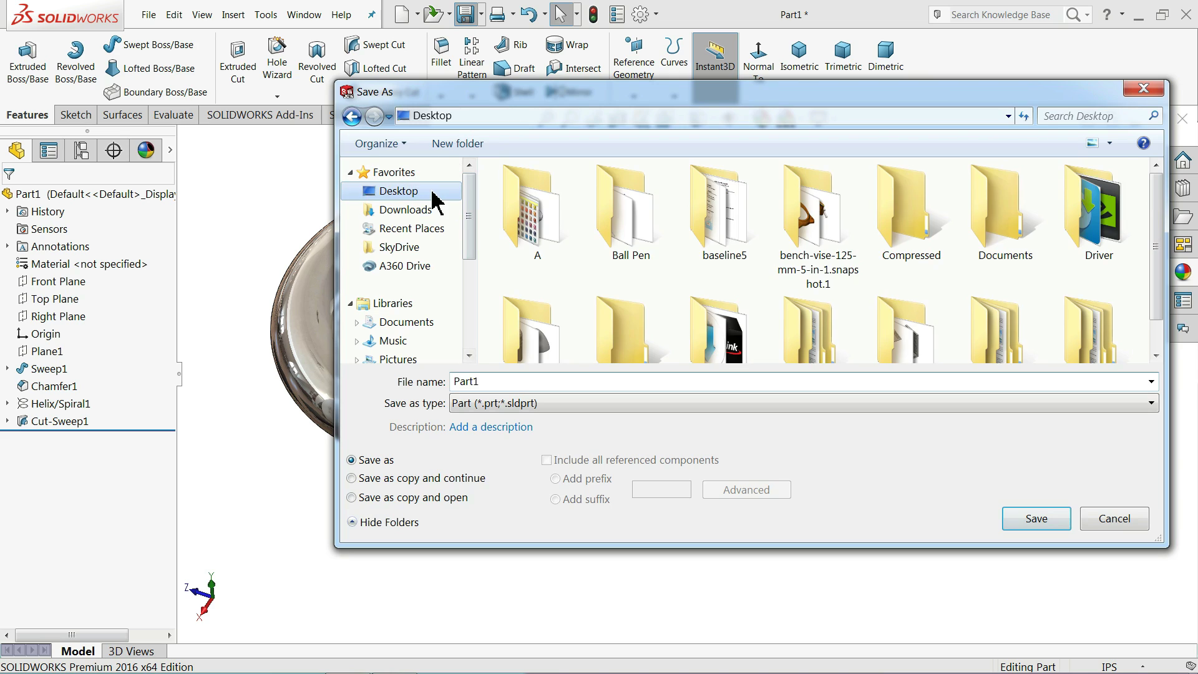
left_click(458, 144)
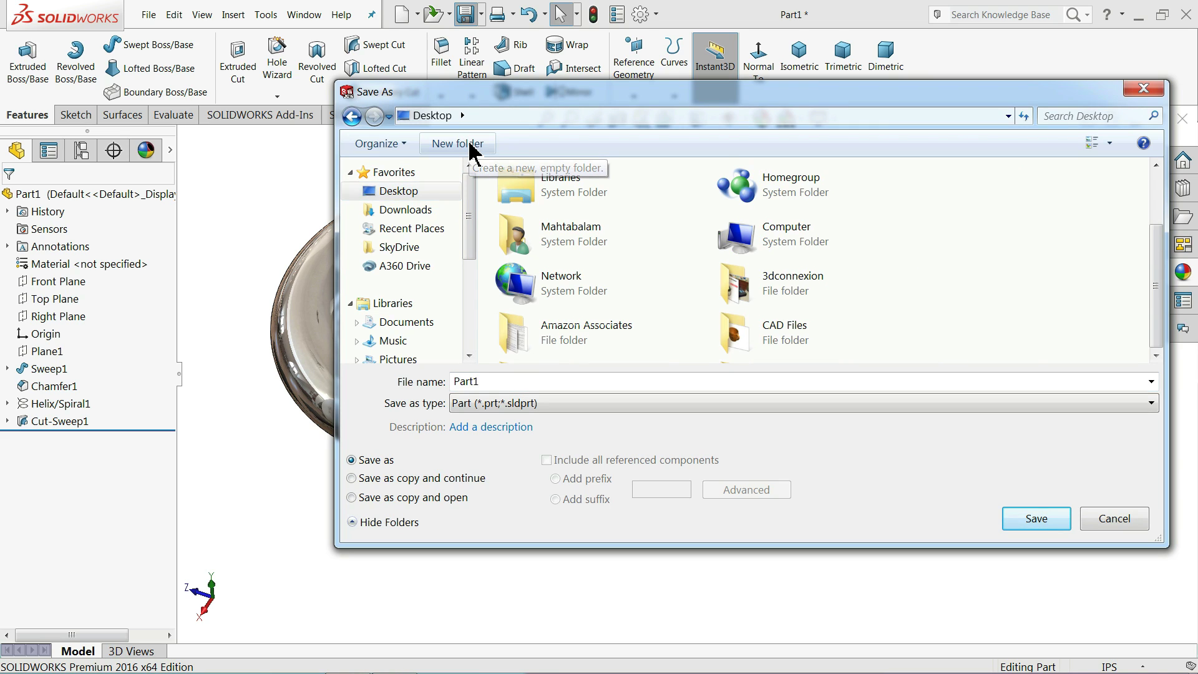
type("Turn Buckle")
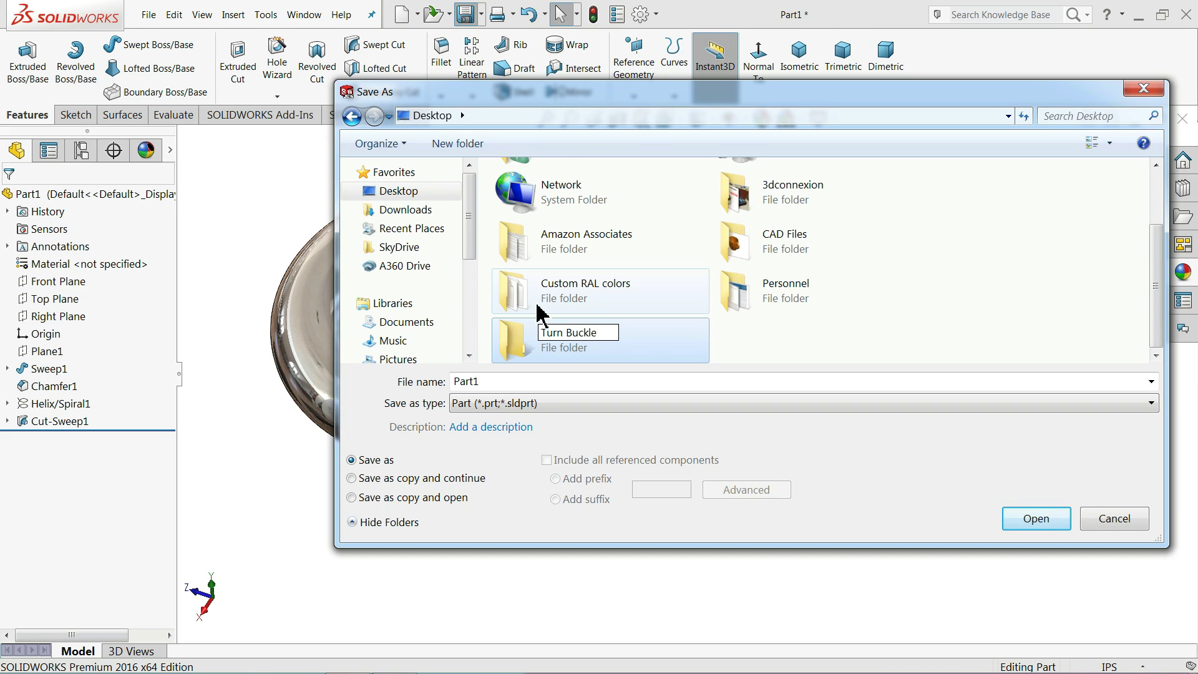
key("Return")
double_click(660, 355)
type("1.Eye Bolt")
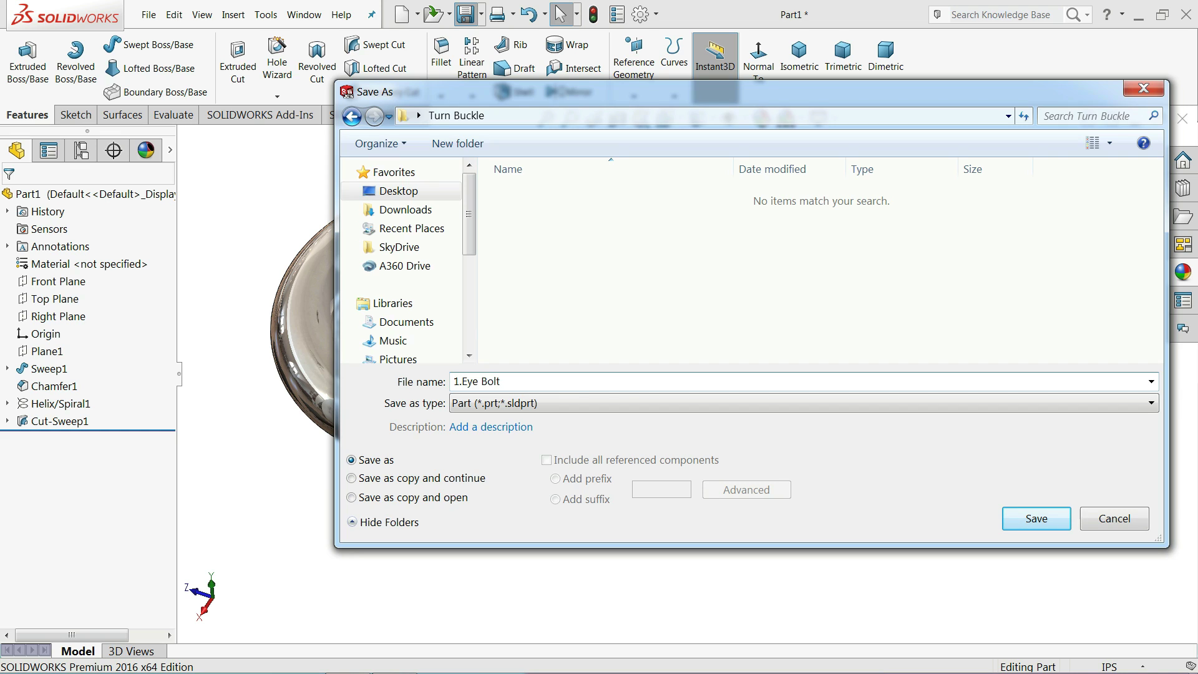
left_click(1011, 518)
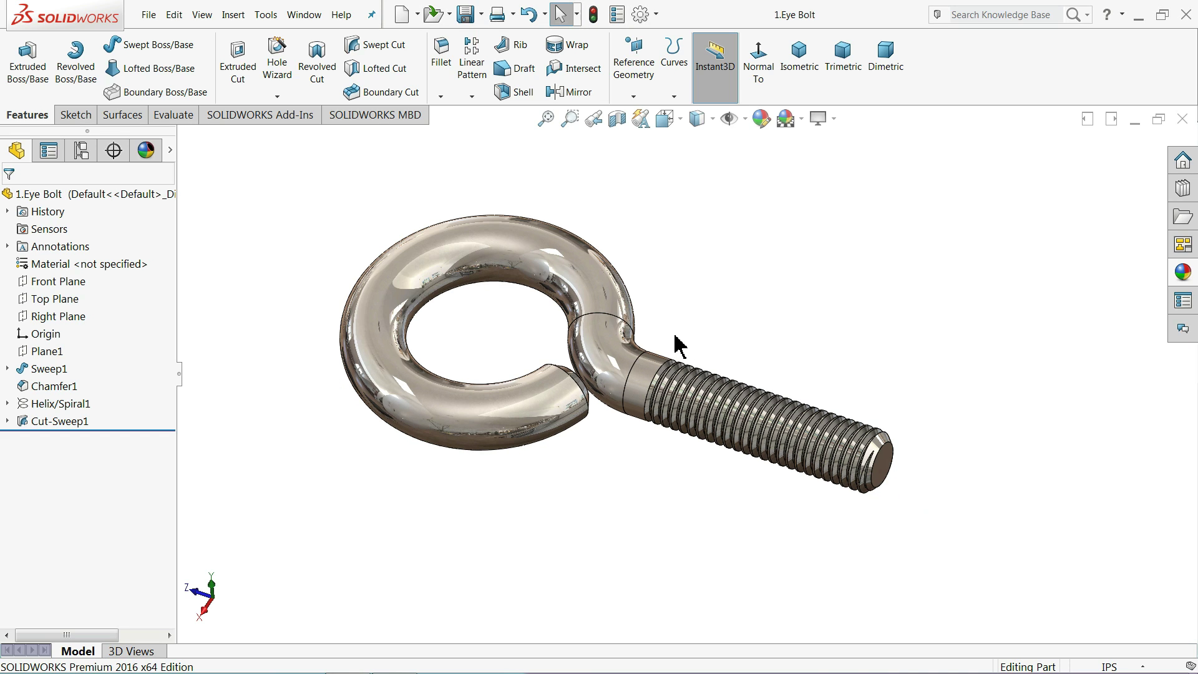
Orbit and zoom the eye bolt to view it from new angles.
middle_click_drag(683, 342, 695, 286)
scroll(557, 323, "down", 3)
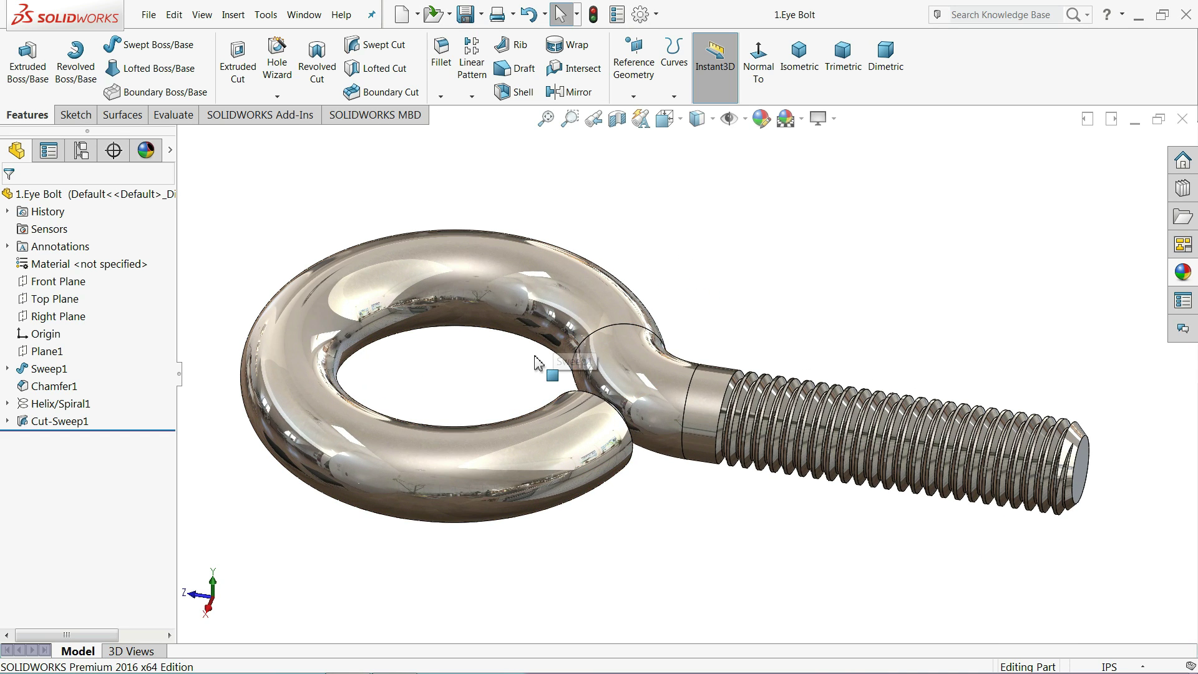
middle_click_drag(548, 365, 493, 380)
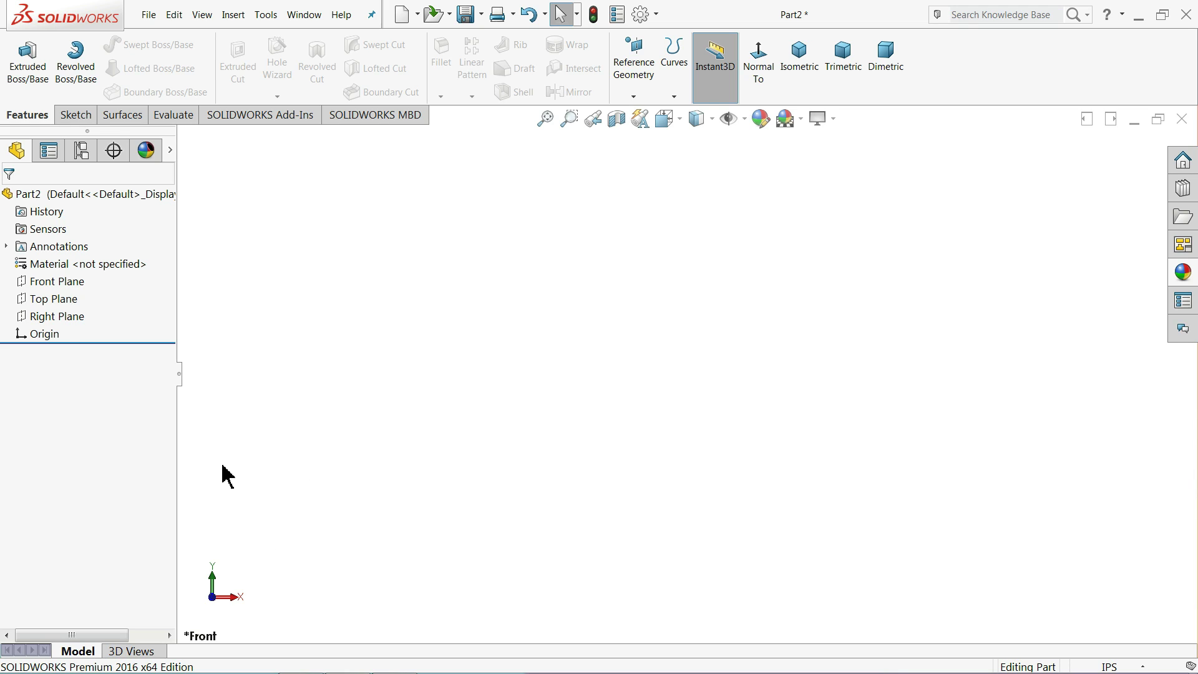
Draw a closed six-line tapered profile on the Front Plane.
left_click(28, 285)
left_click(34, 269)
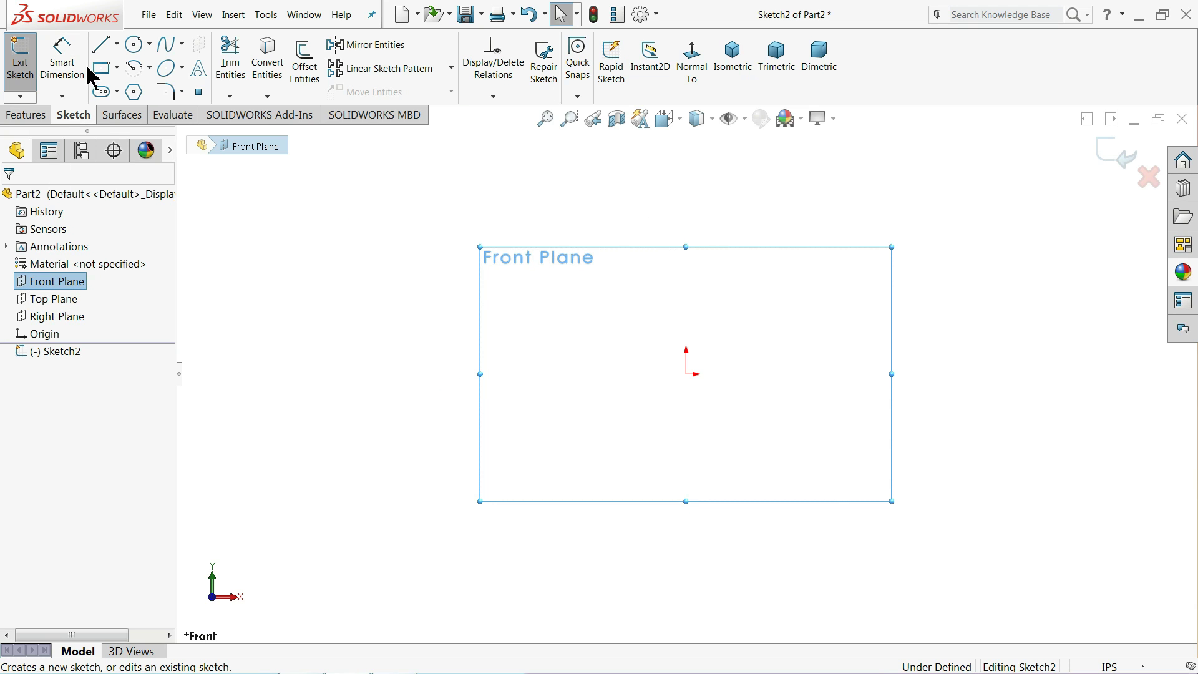
left_click(103, 48)
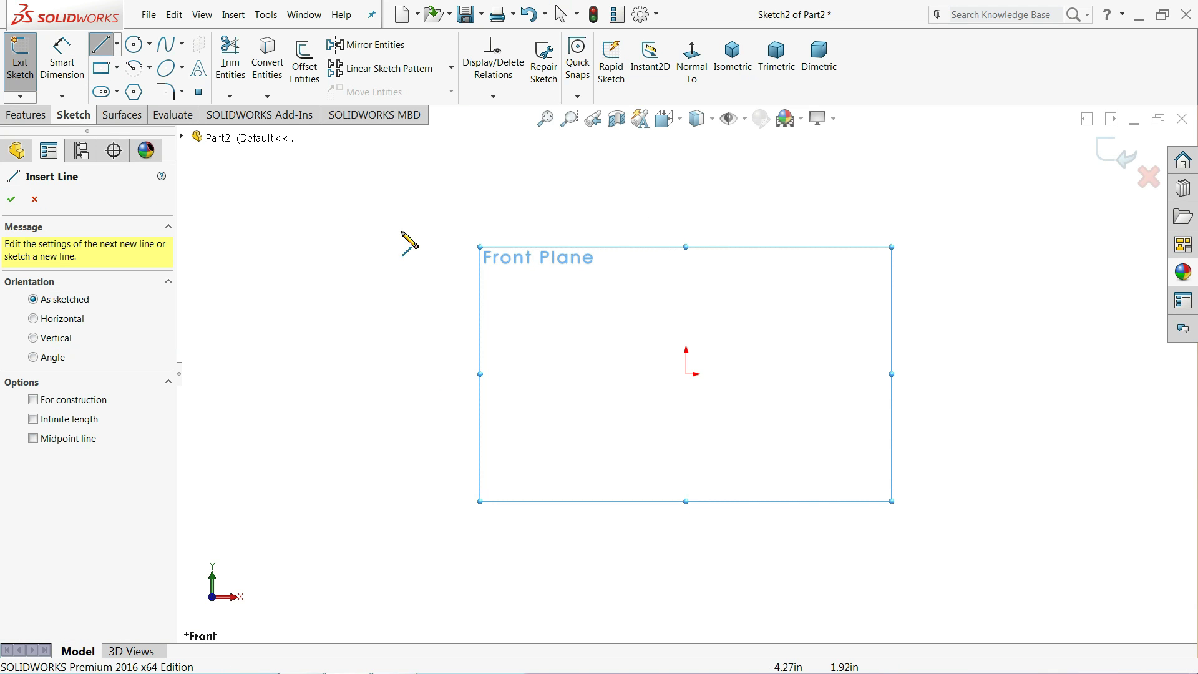
left_click(529, 357)
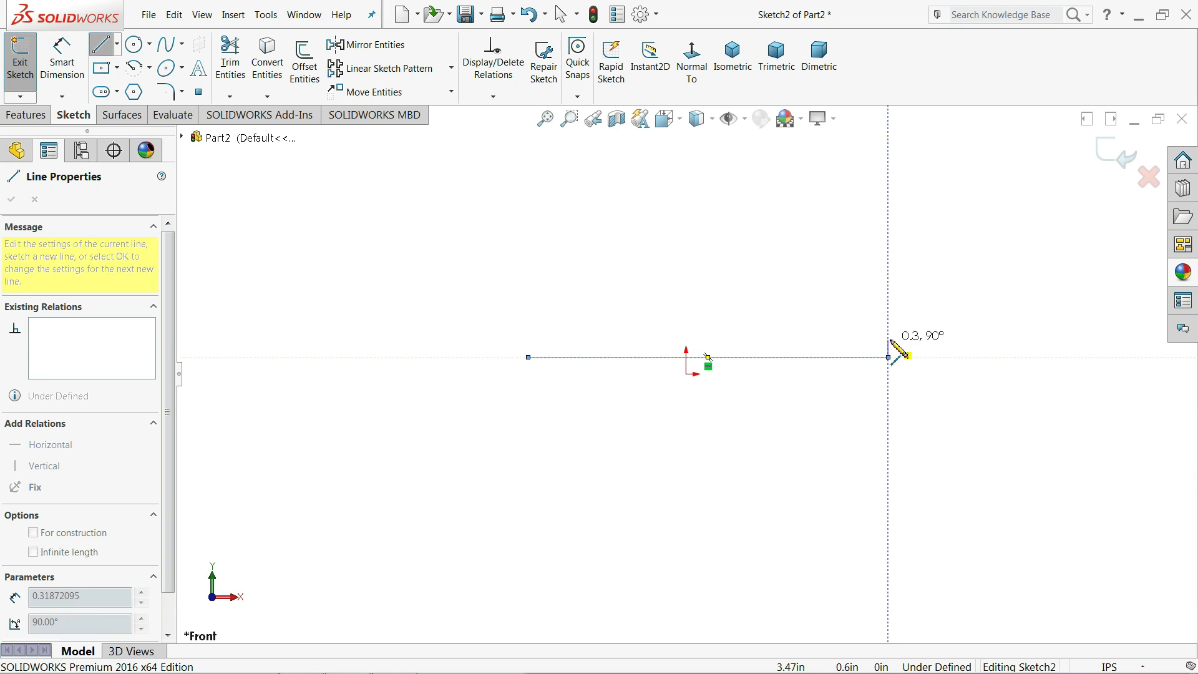
left_click(888, 331)
left_click(807, 297)
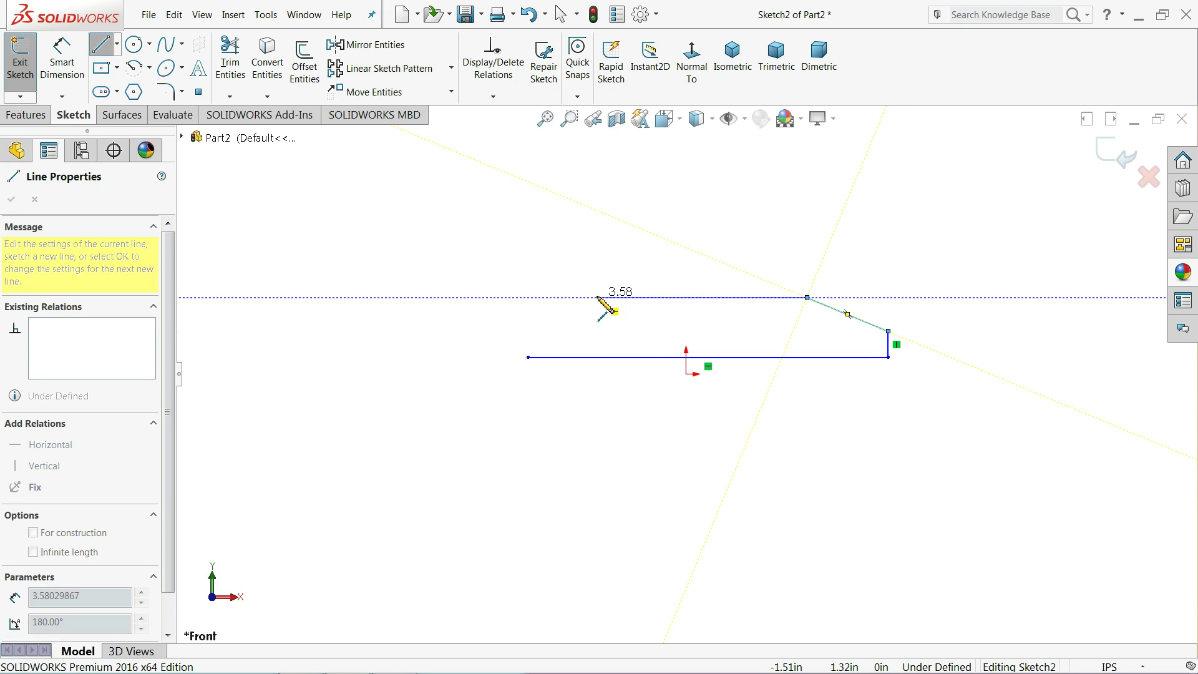
left_click(637, 297)
left_click(550, 322)
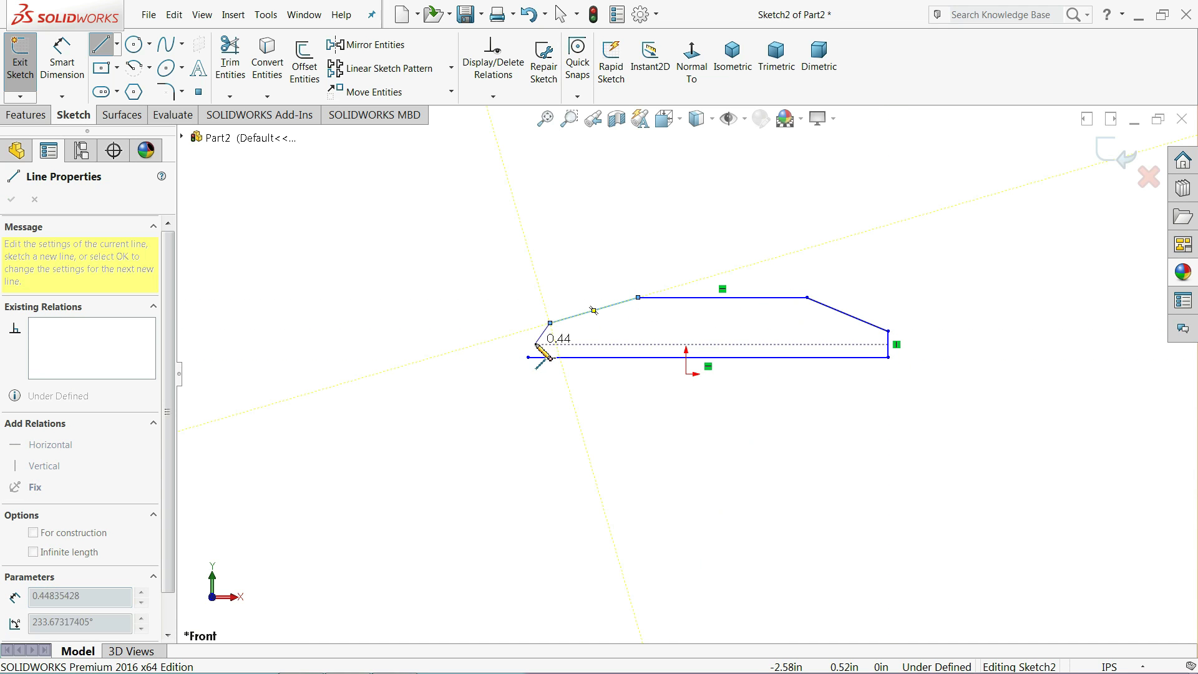
left_click(528, 357)
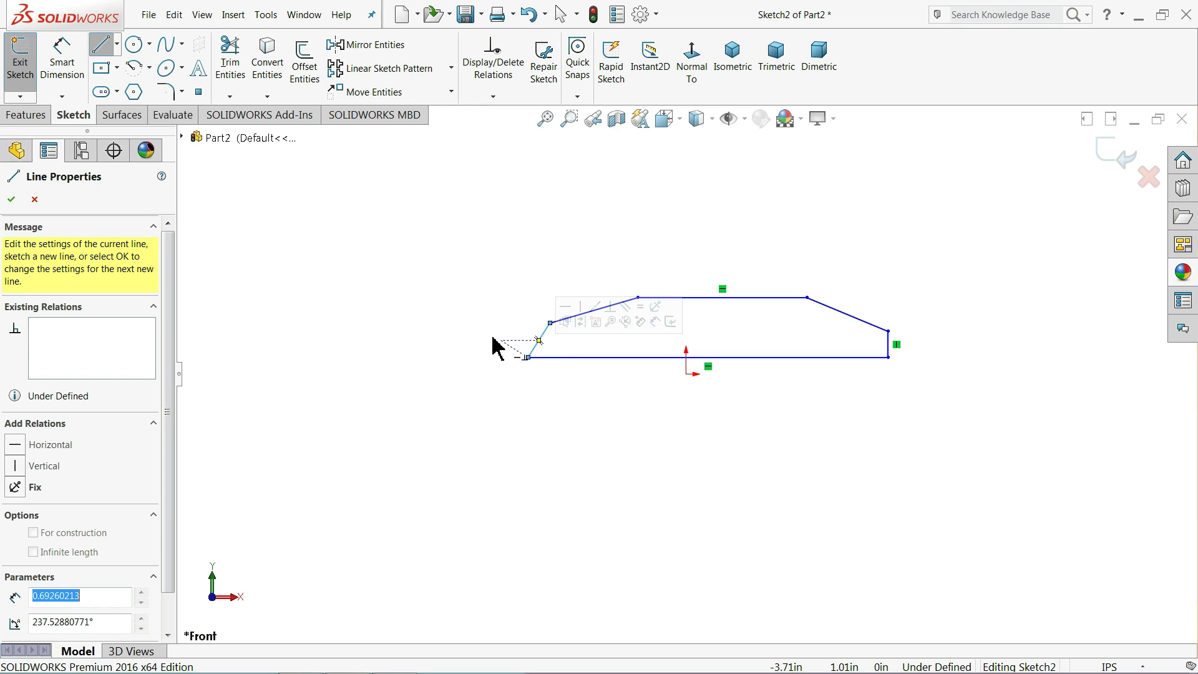
right_click(438, 282)
left_click(522, 312)
Make the profile's short left edge vertical.
scroll(774, 359, "down", 2)
scroll(687, 386, "down", 1)
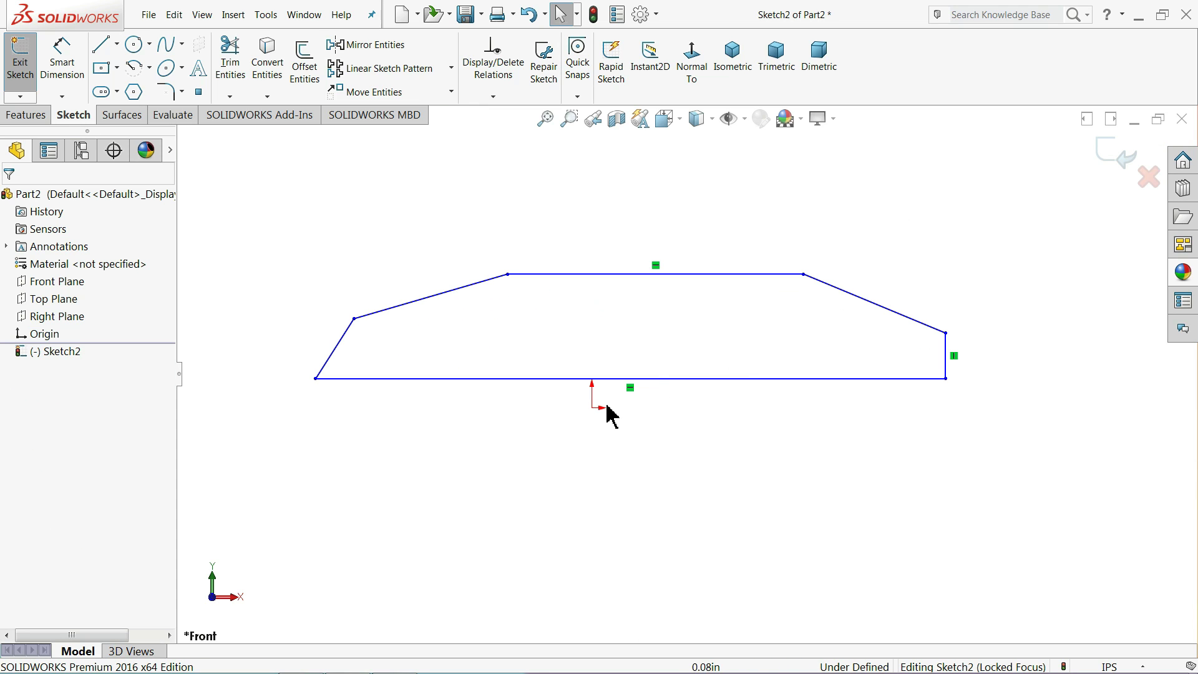
left_click(337, 359)
left_click(385, 300)
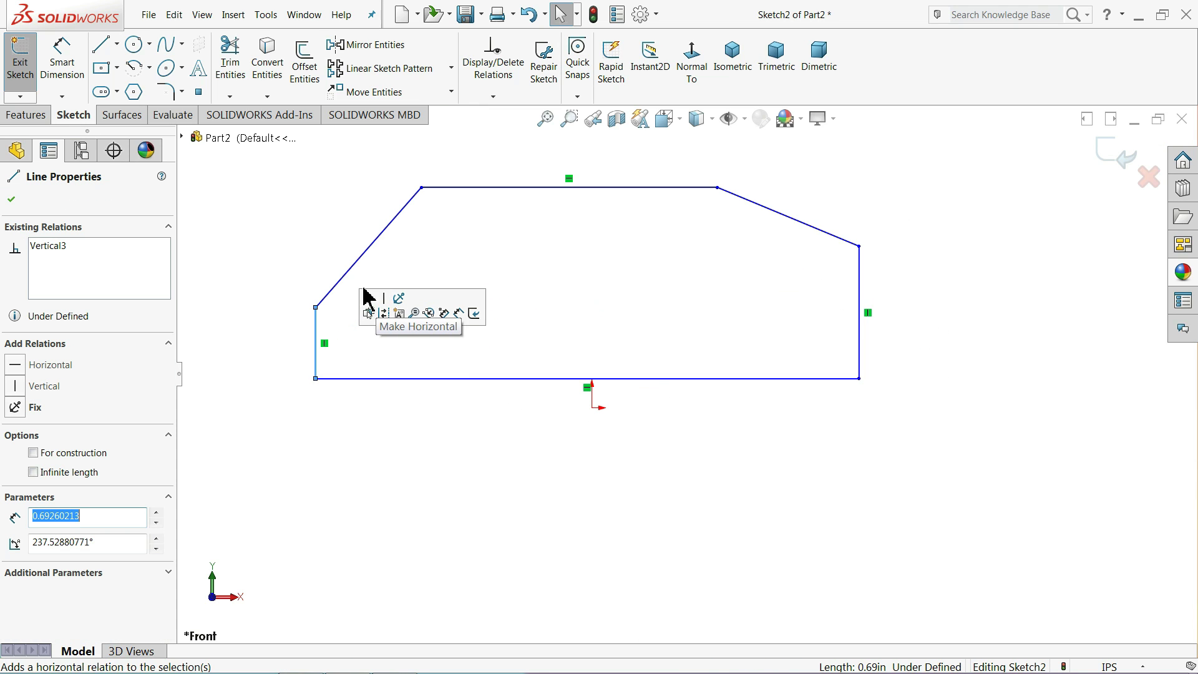
left_click(319, 223)
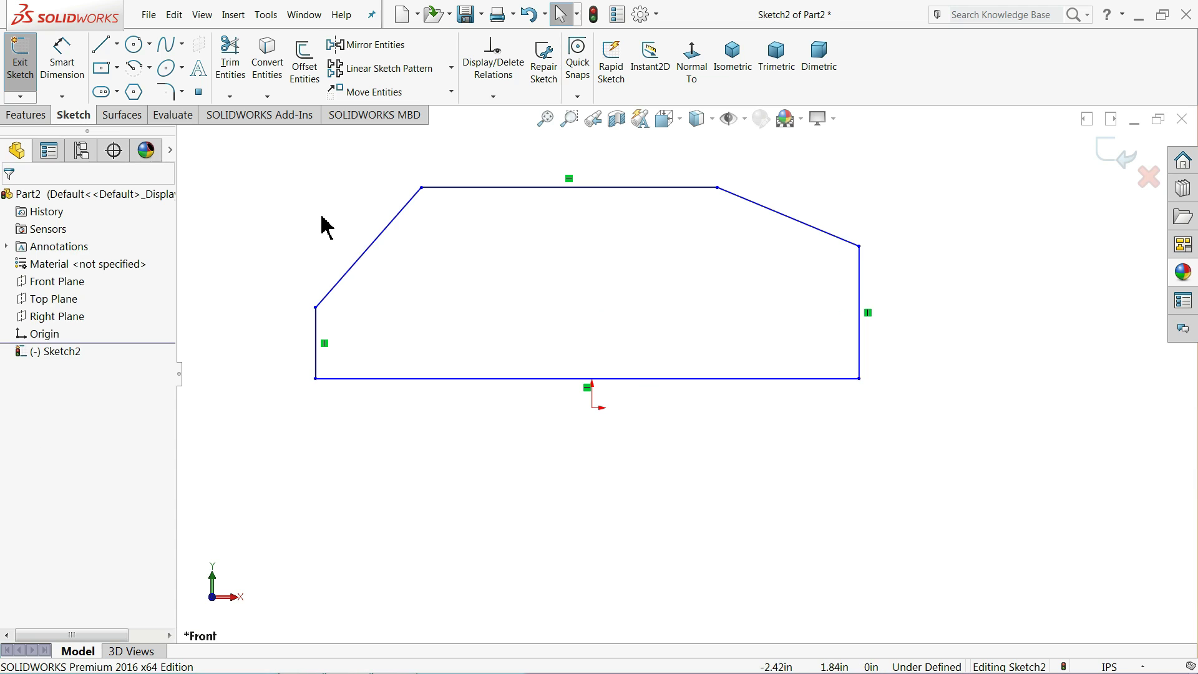
Make the two vertical end edges equal and the two slanted edges equal.
left_click(861, 327)
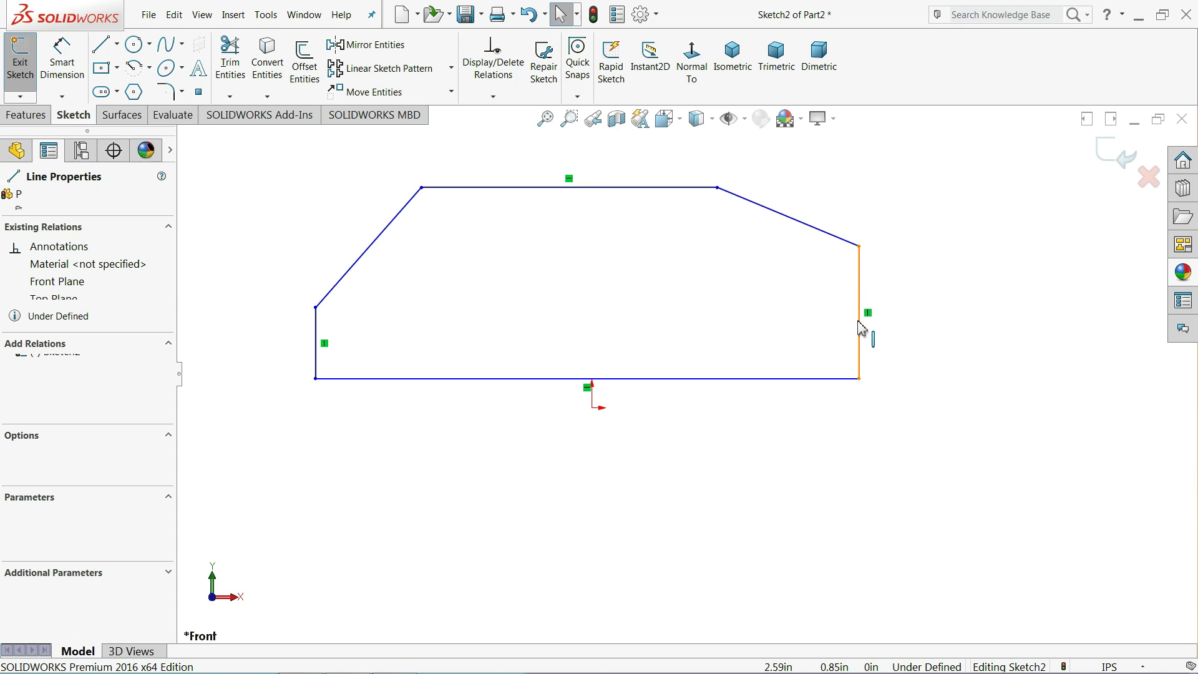
left_click(323, 345, "ctrl")
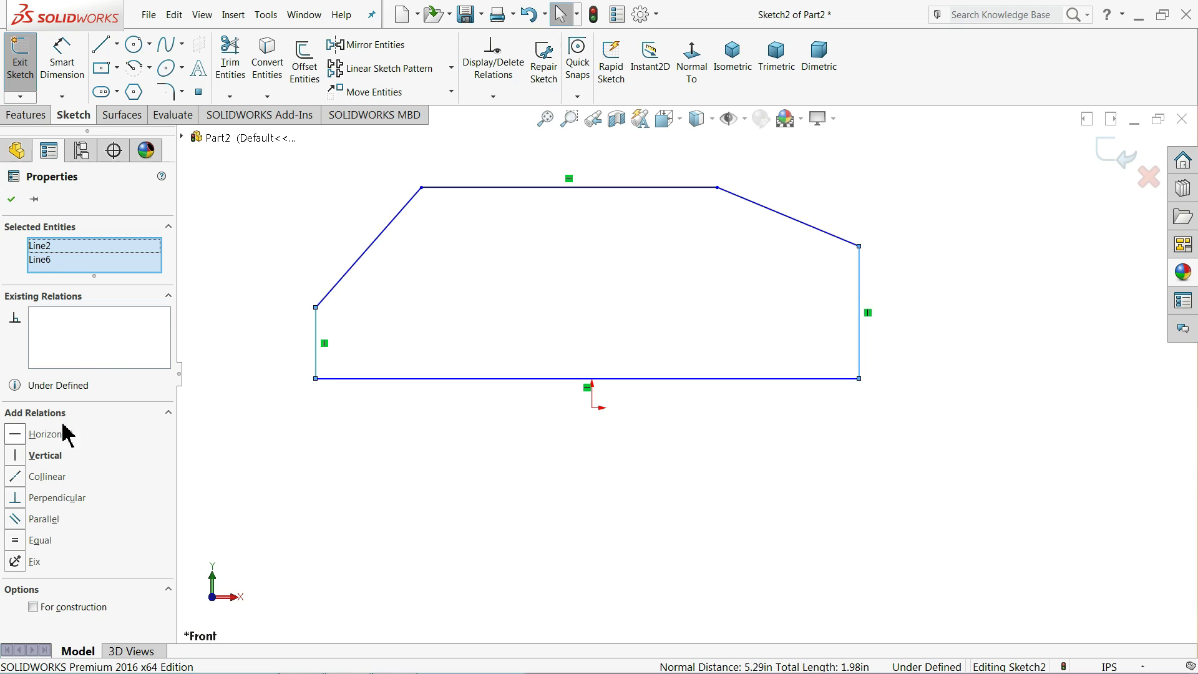
left_click(40, 541)
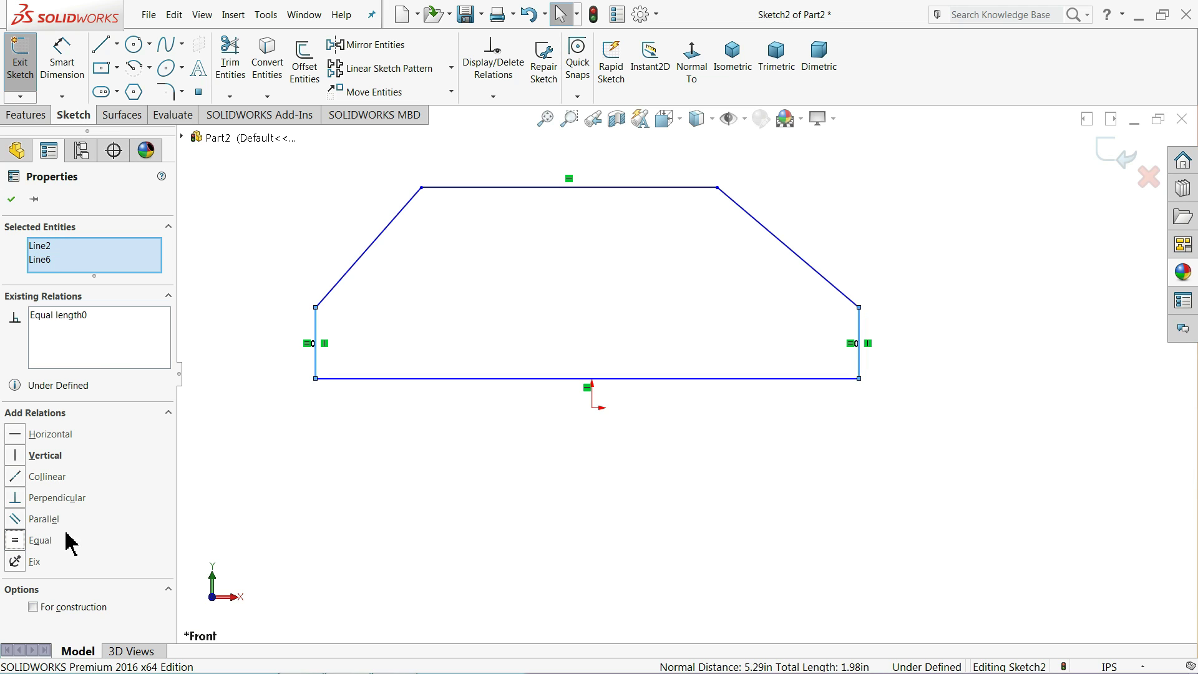
left_click(364, 488)
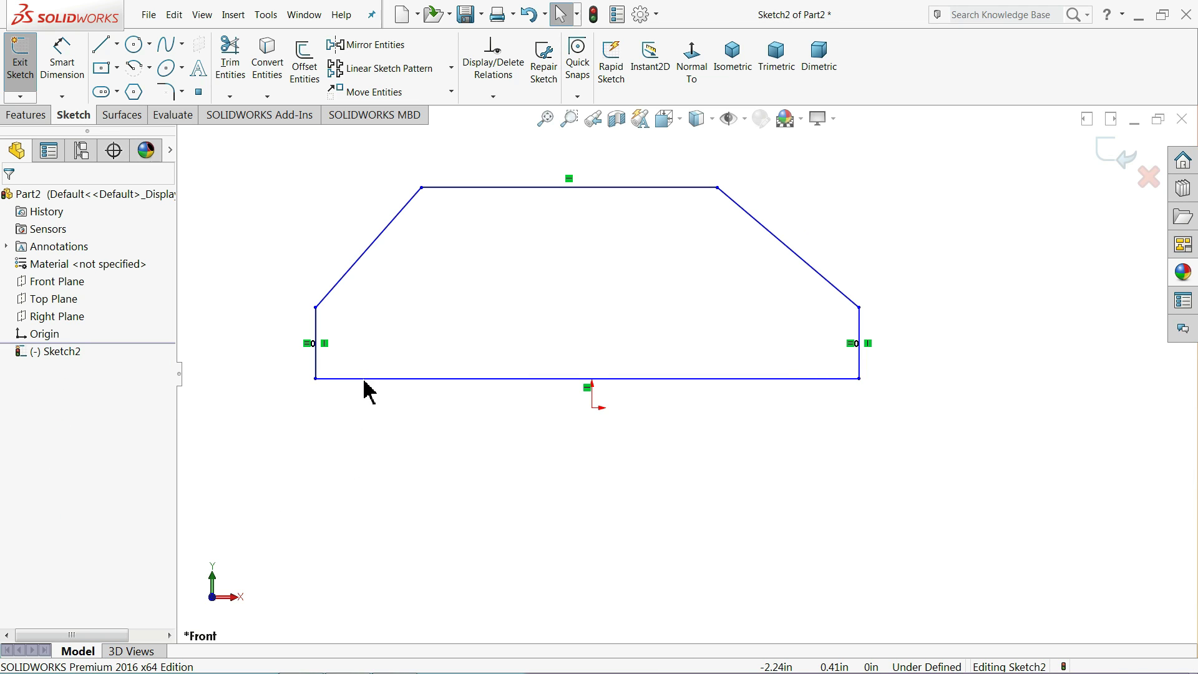
left_click(357, 262)
left_click(802, 259, "ctrl")
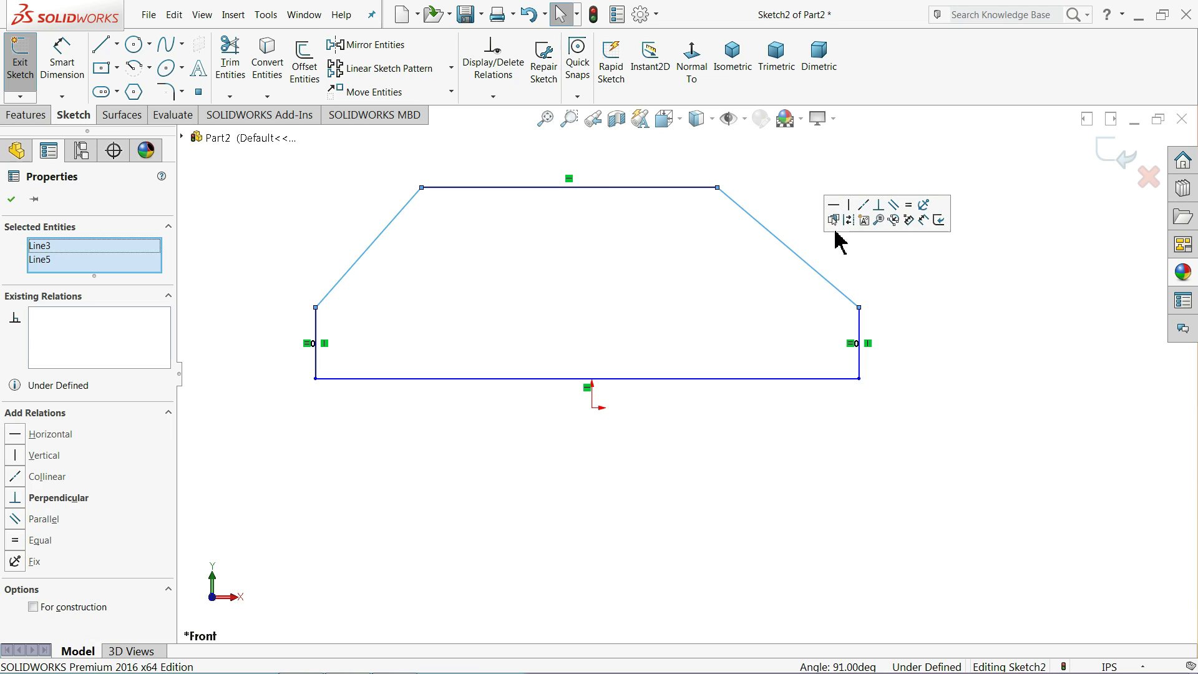
left_click(909, 206)
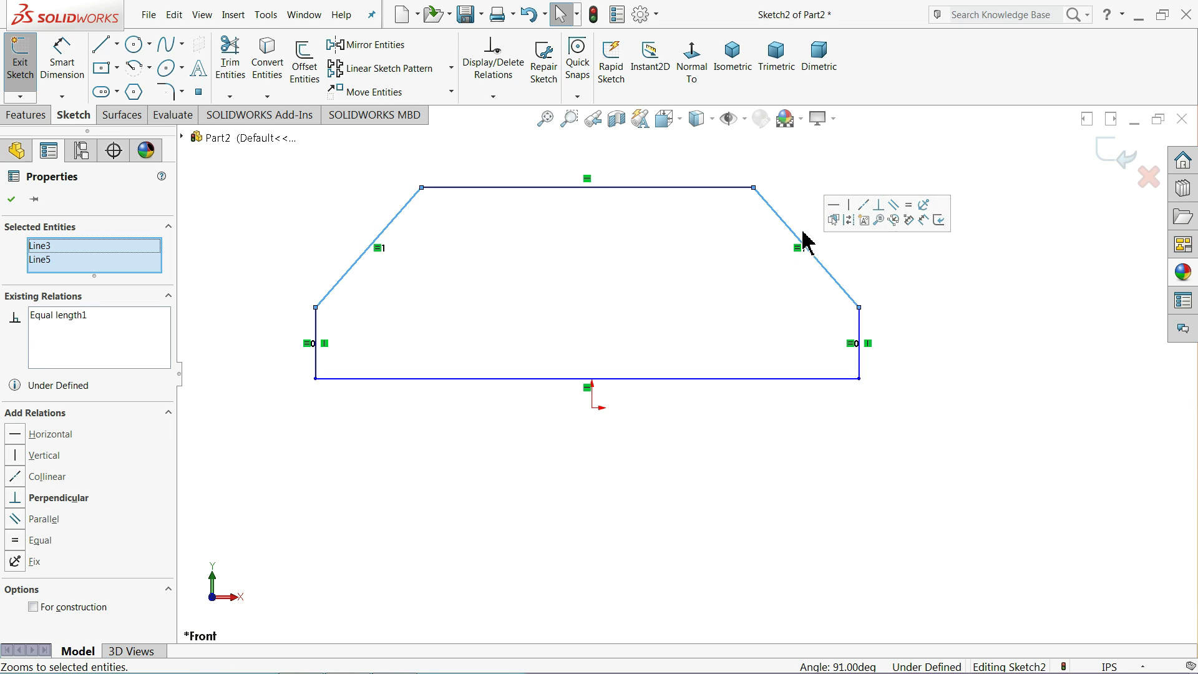
left_click(498, 177)
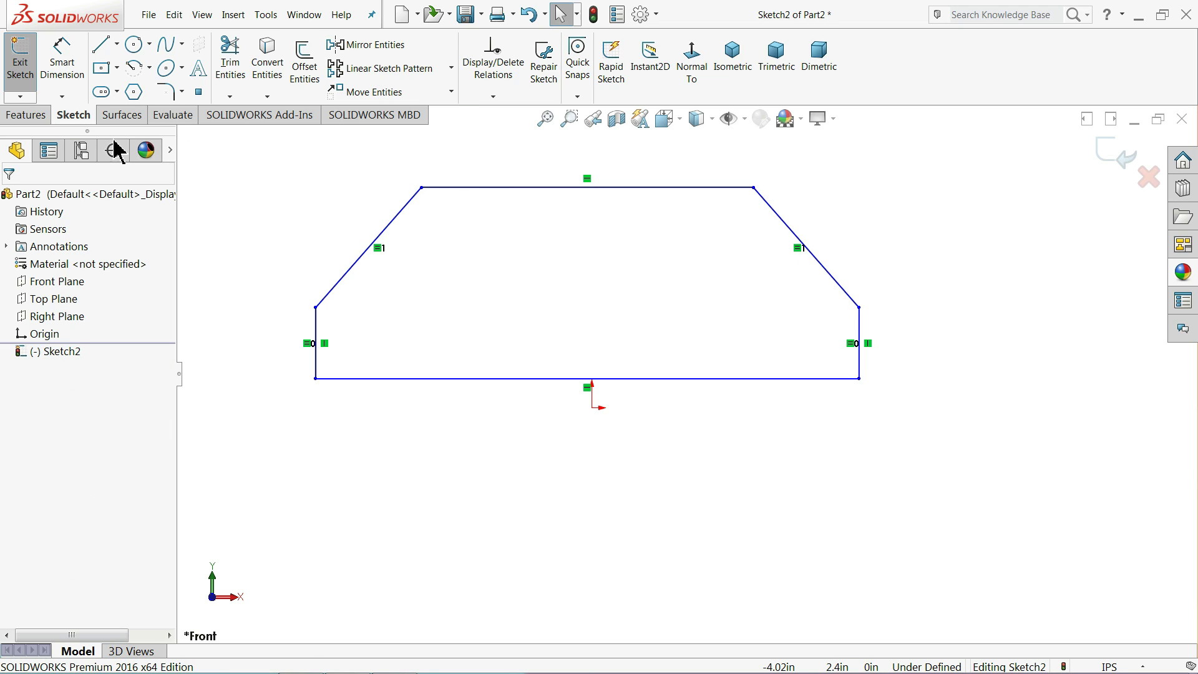
Draw a horizontal centerline beneath the profile.
left_click(117, 44)
left_click(137, 83)
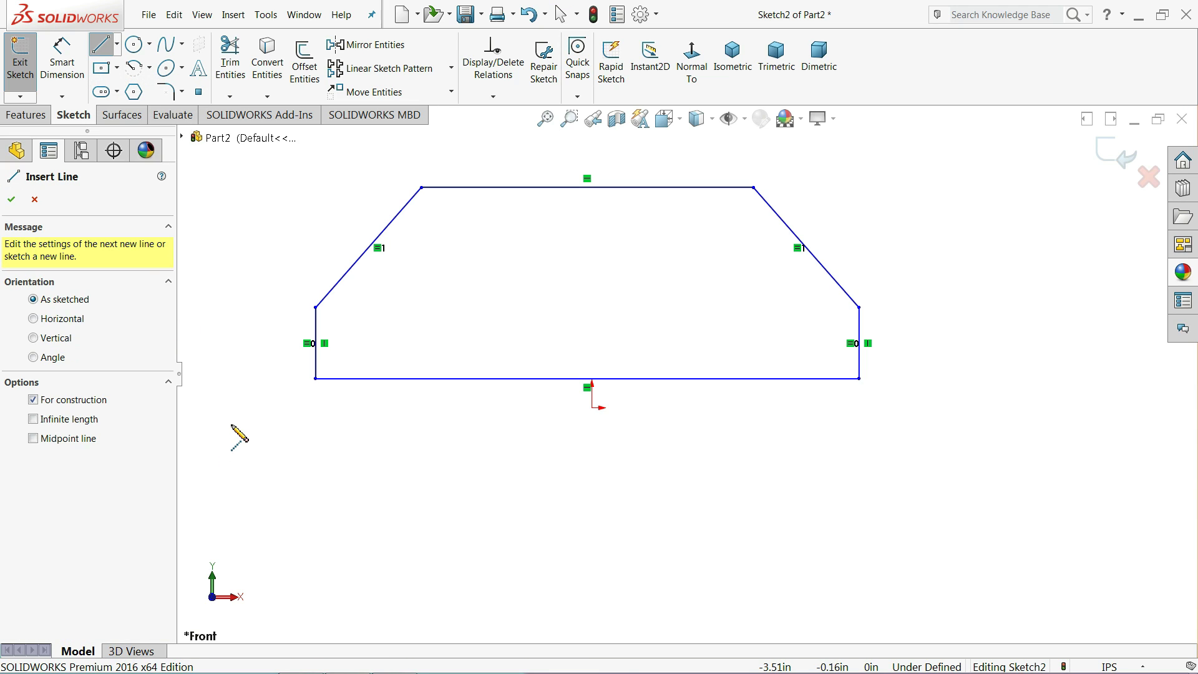
left_click(236, 408)
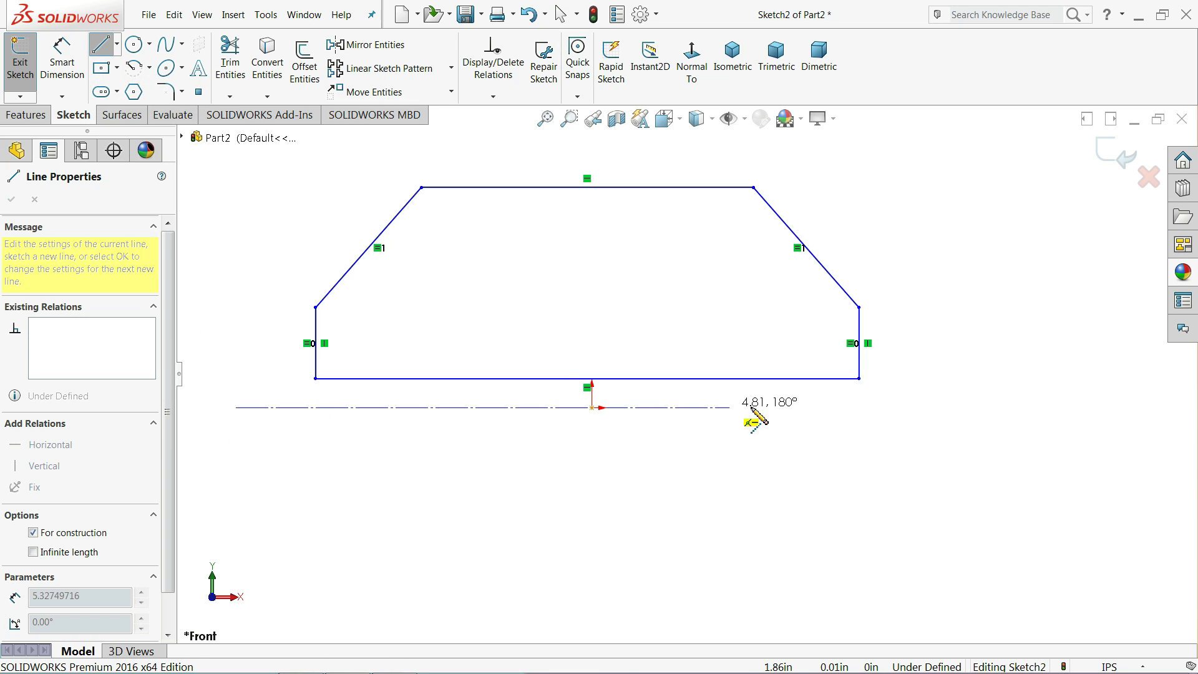
left_click(985, 407)
right_click(994, 340)
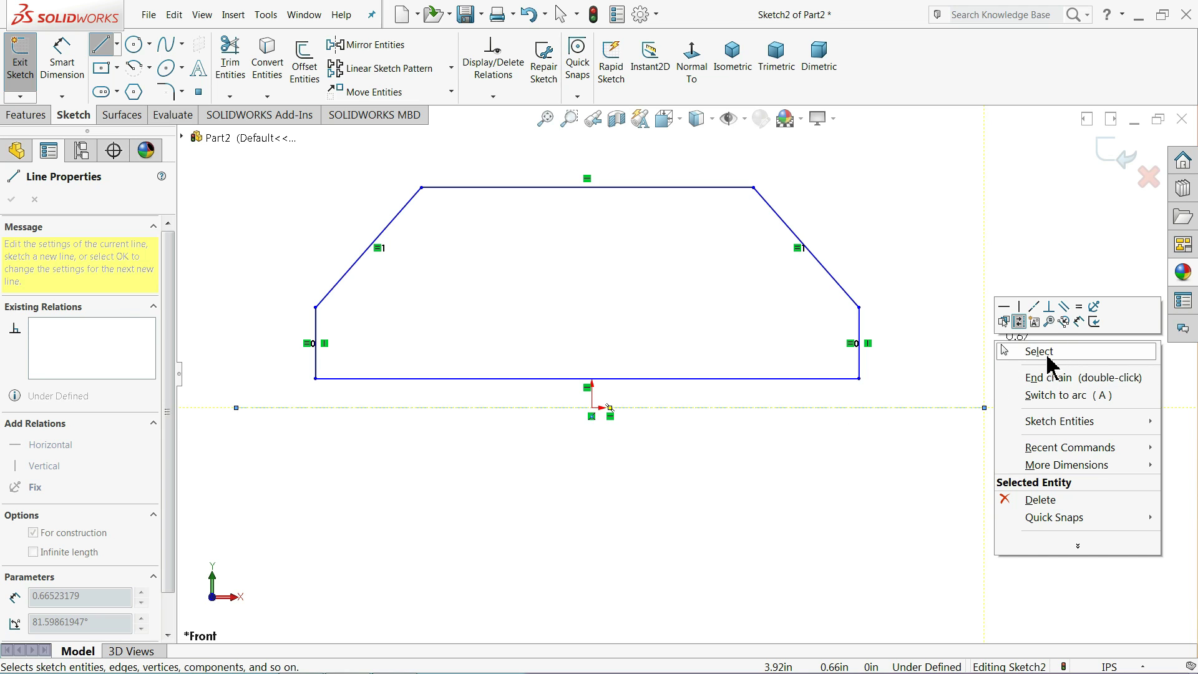
left_click(1039, 351)
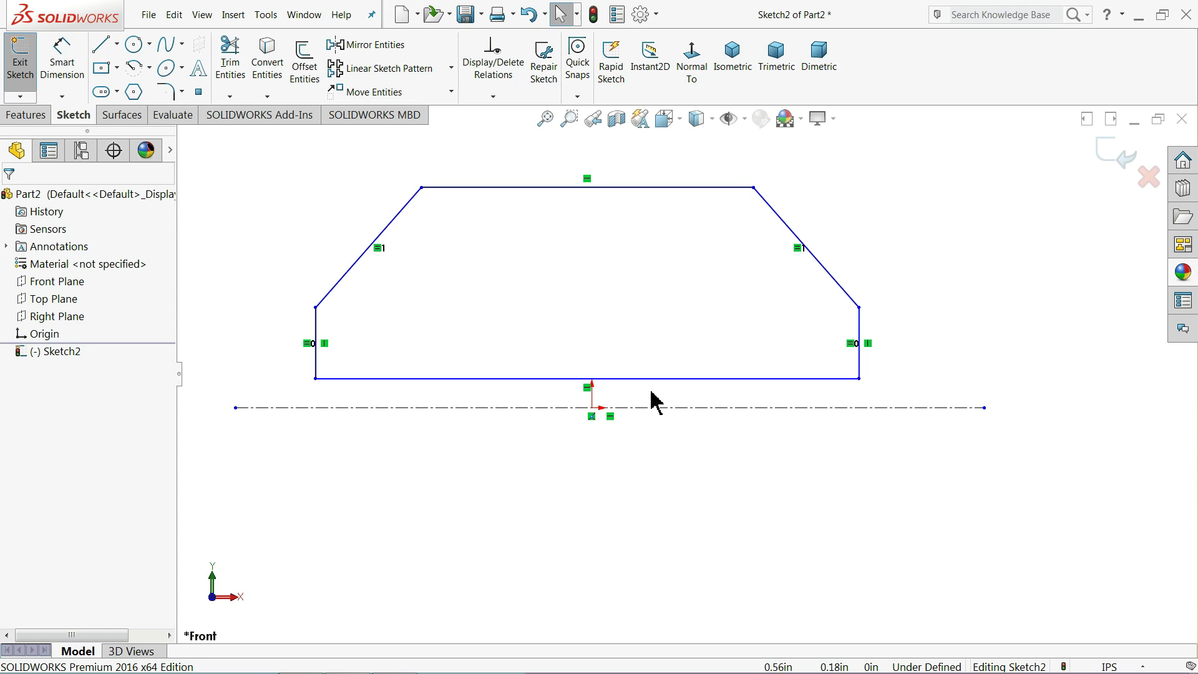
Drag the top edge and left chamfer corner down to make the profile lower and wider.
left_click_drag(587, 189, 592, 265)
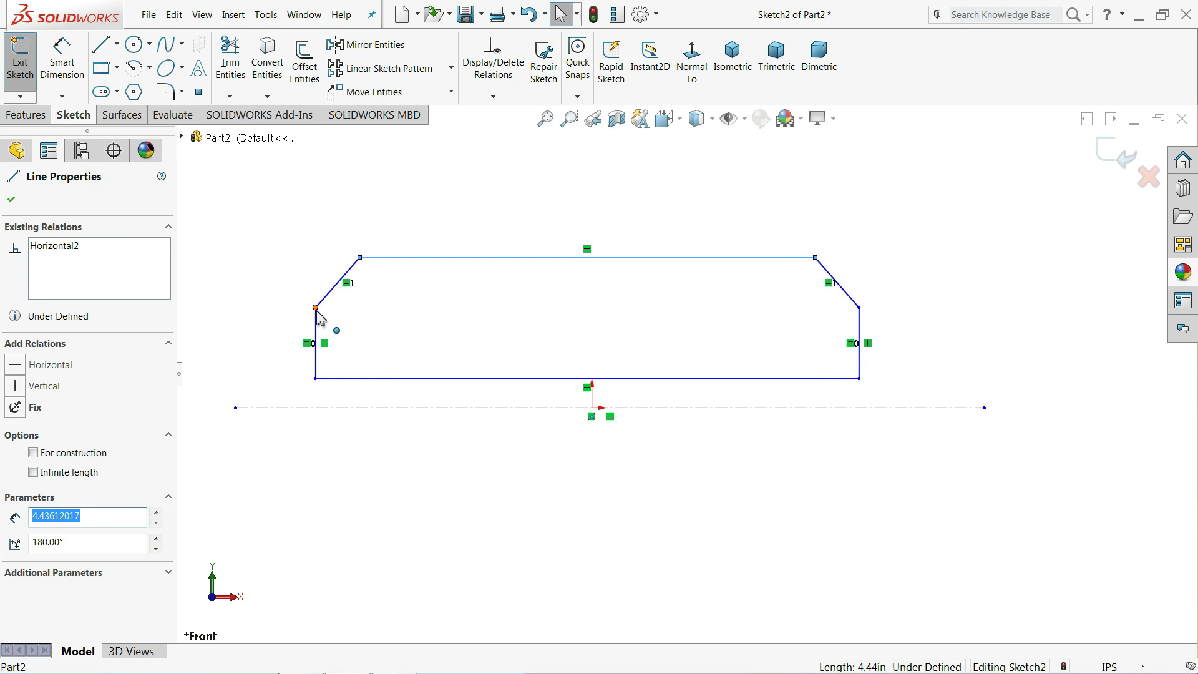
left_click_drag(317, 310, 322, 356)
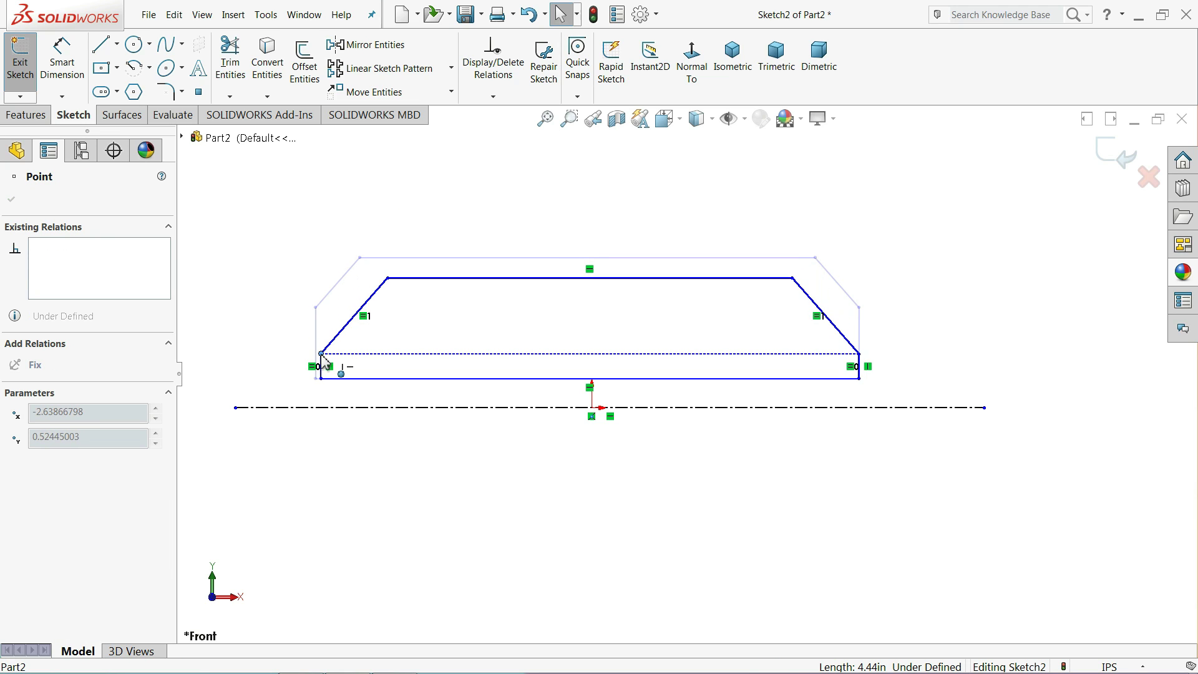
left_click_drag(559, 279, 556, 324)
left_click(550, 254)
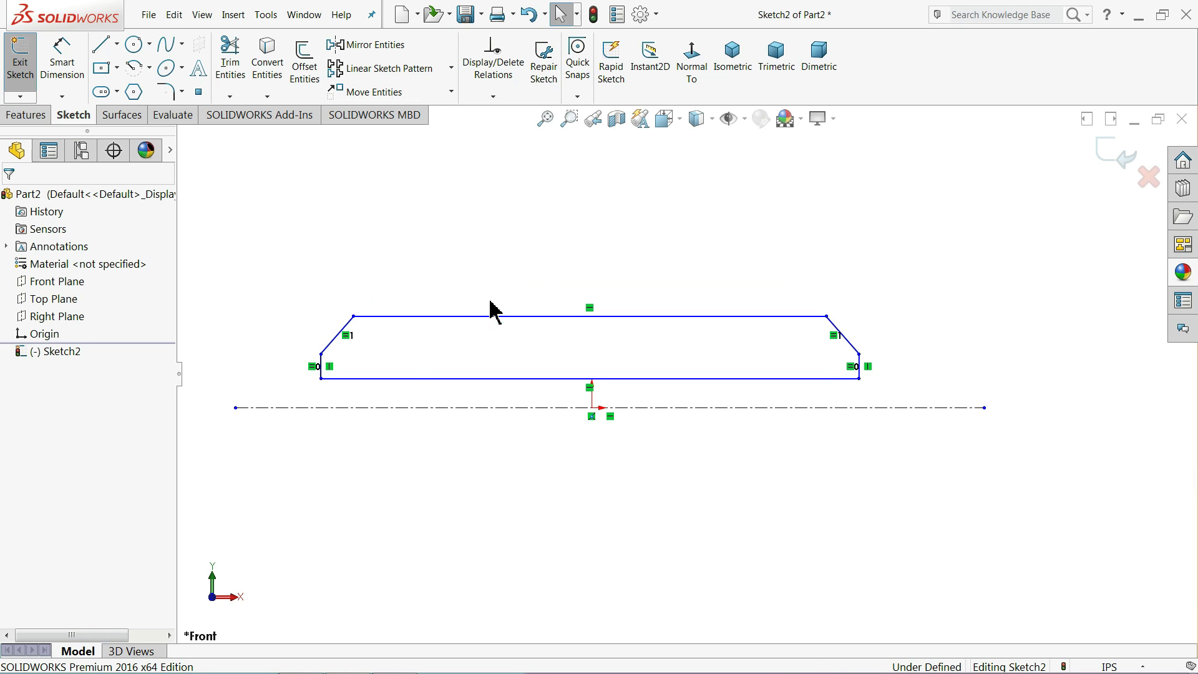
scroll(562, 387, "down", 1)
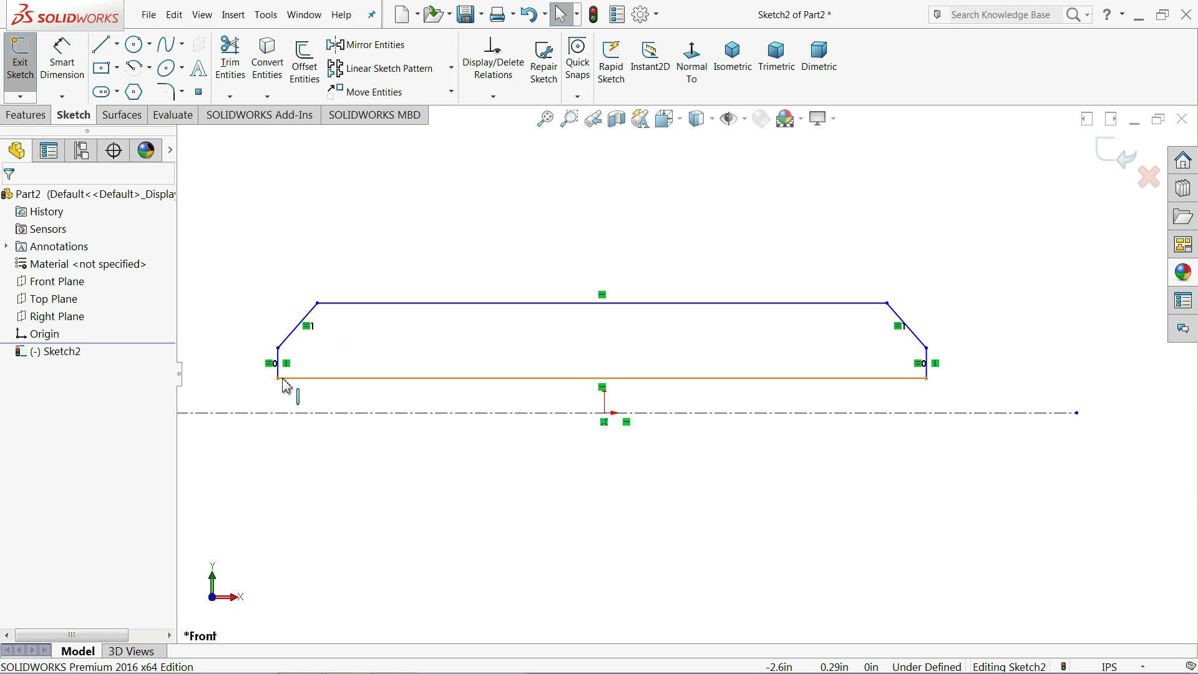
Draw a vertical centerline straight up from the origin.
left_click(118, 45)
left_click(139, 85)
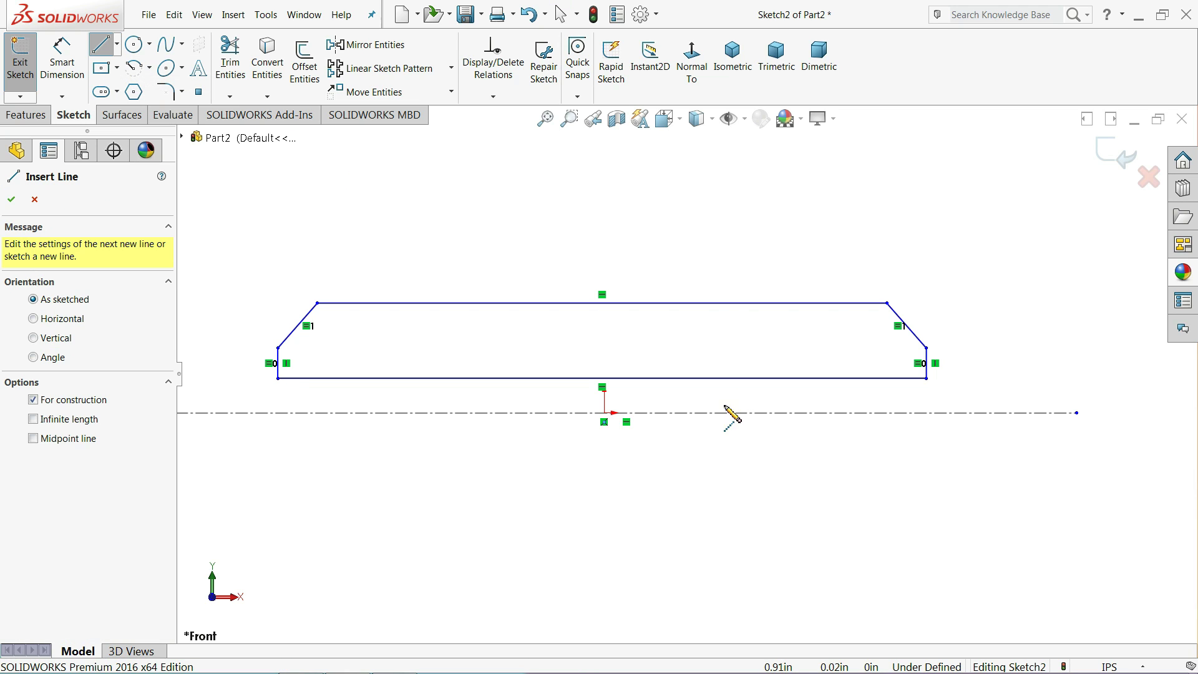
left_click(605, 412)
left_click(604, 185)
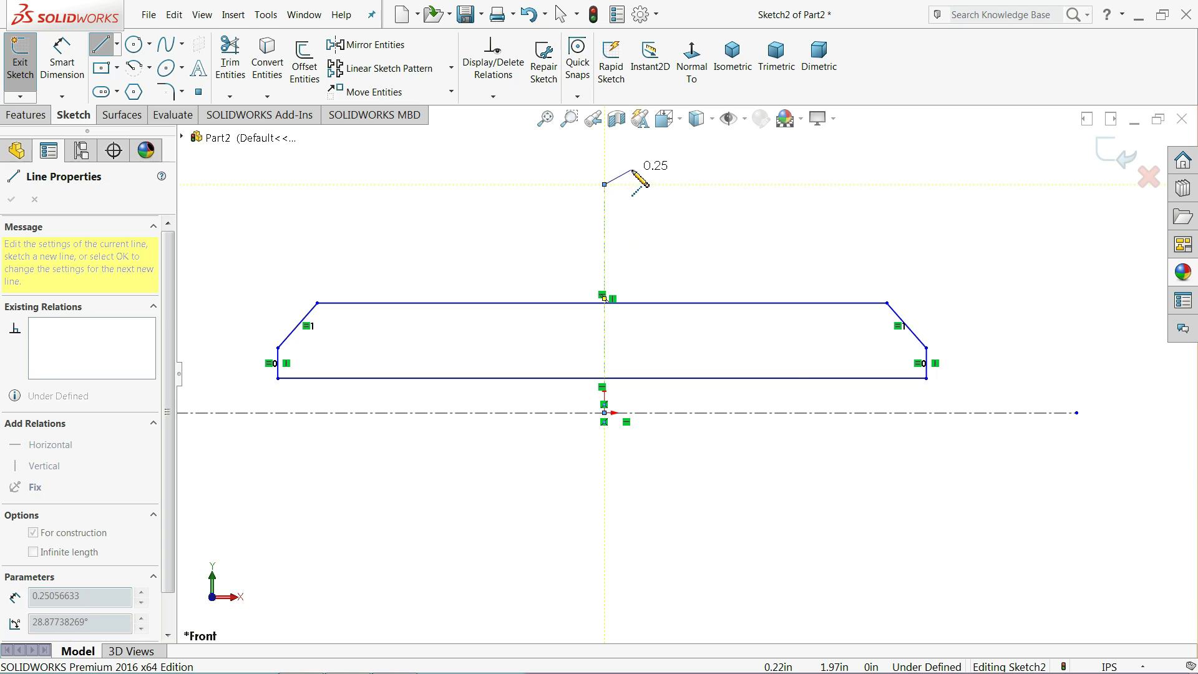
right_click(631, 167)
left_click(680, 182)
left_click(604, 293)
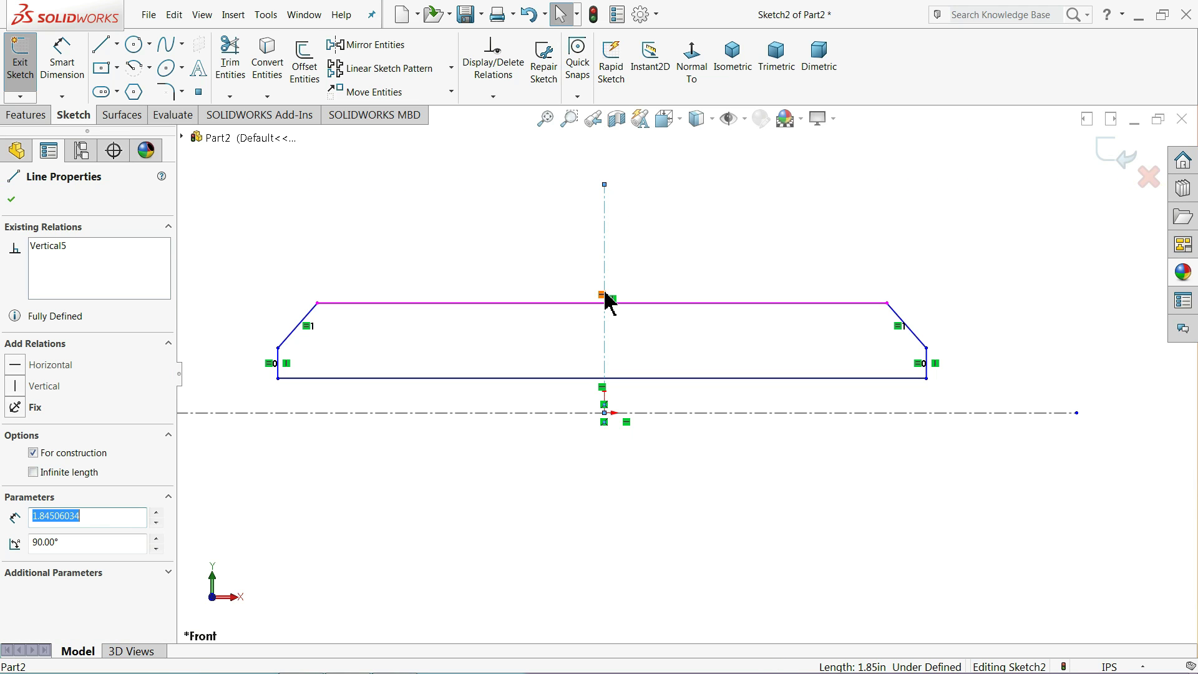
Make the profile's bottom corners symmetric about the vertical centerline.
left_click(278, 379)
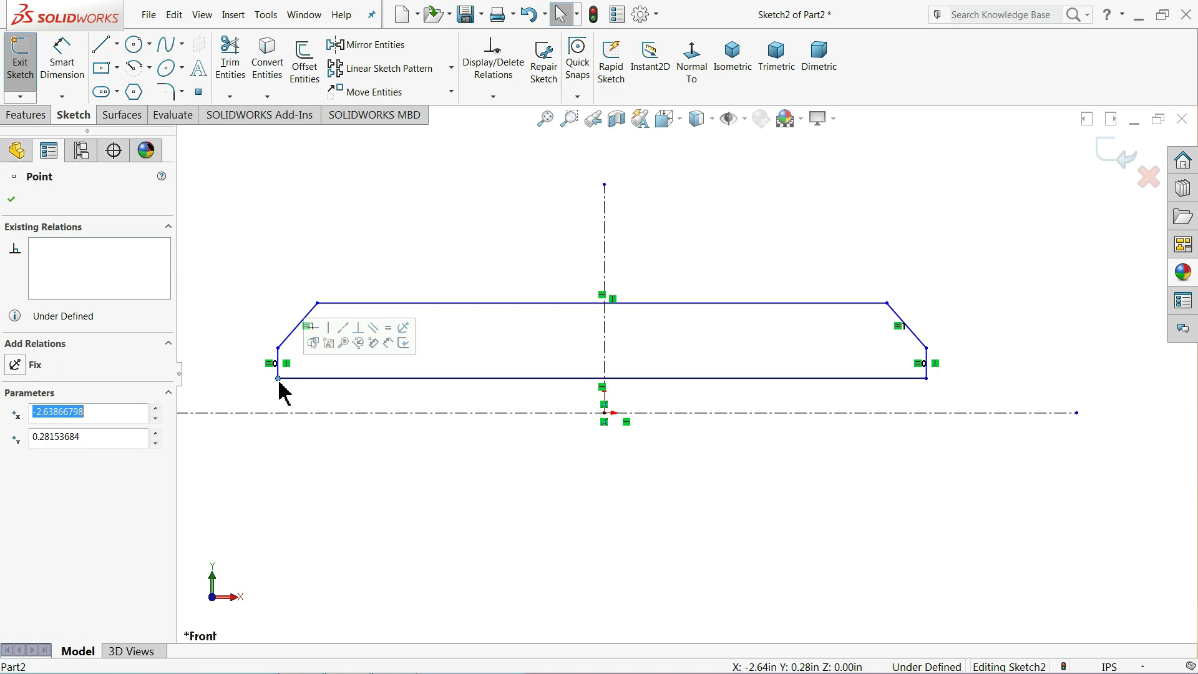
left_click(926, 379, "ctrl")
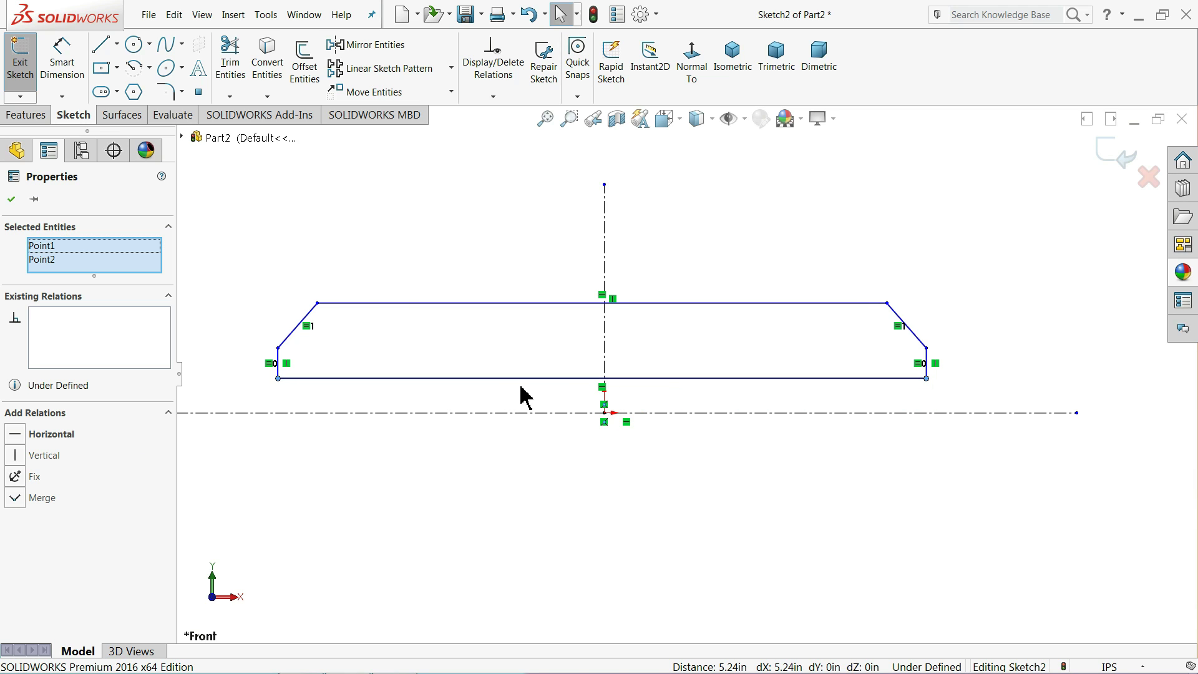
left_click(604, 365, "ctrl")
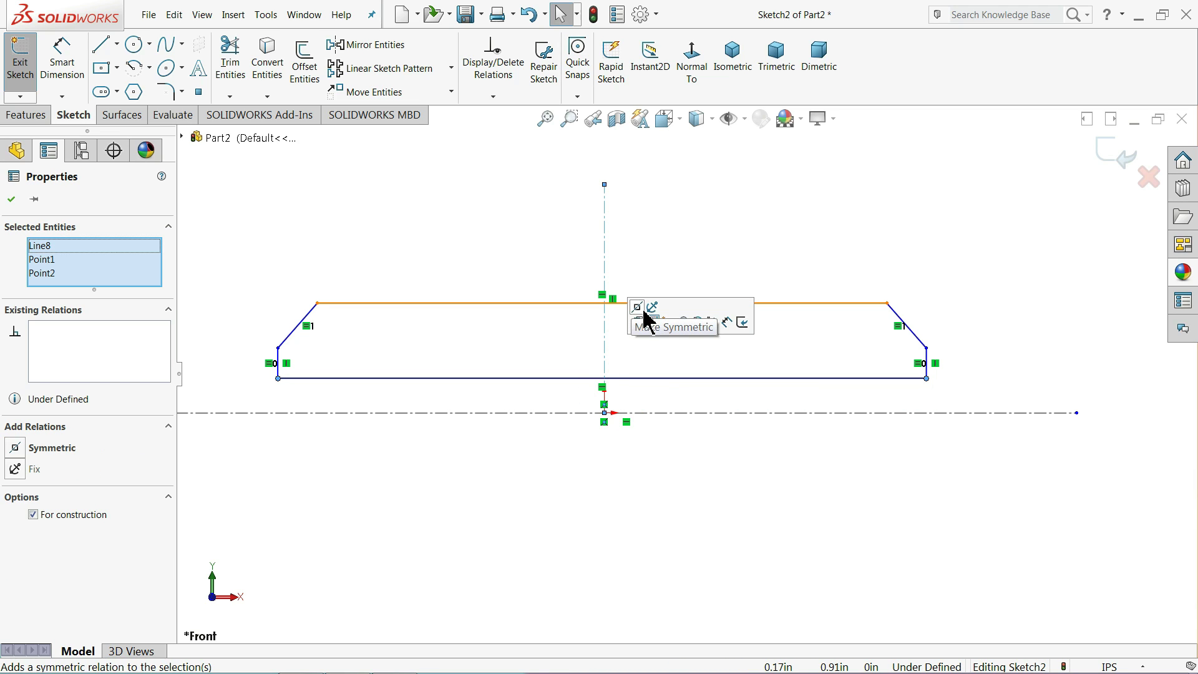
left_click(638, 309)
left_click(656, 266)
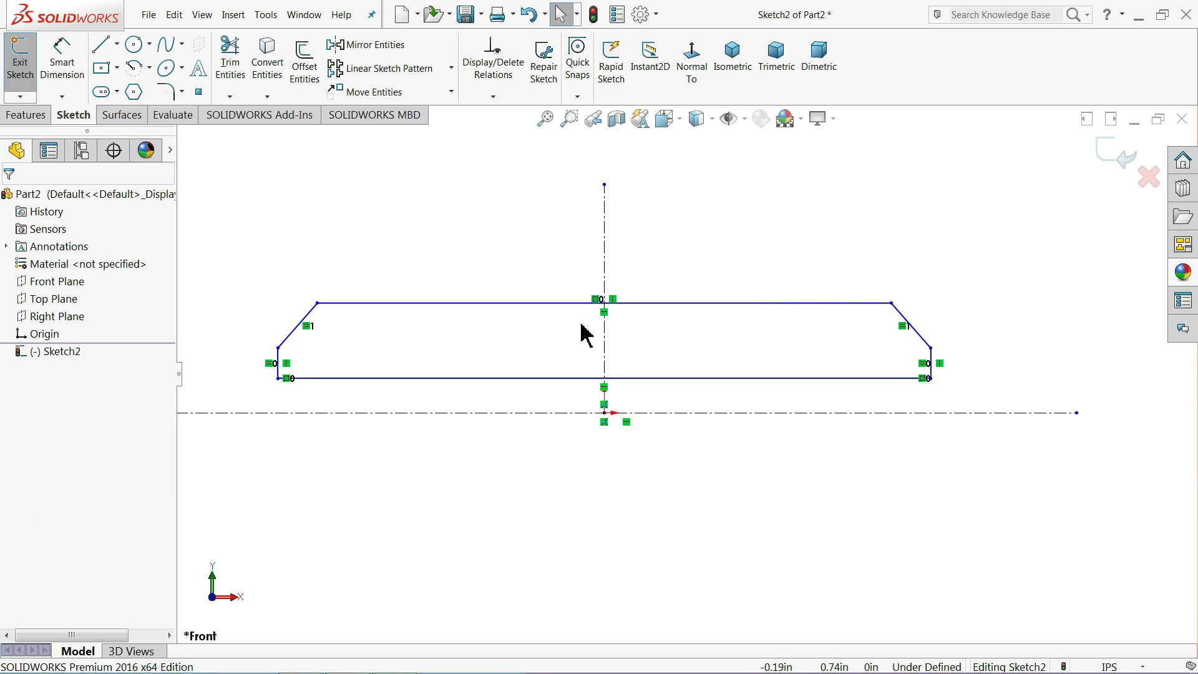
left_click(61, 65)
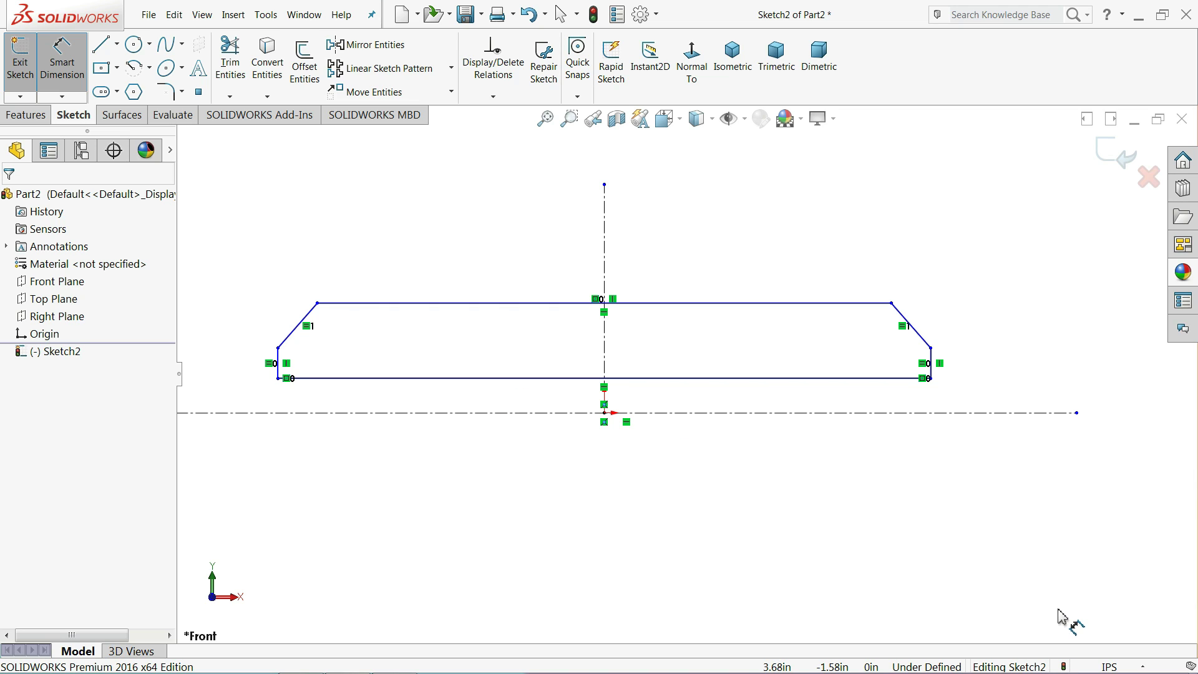
Dimension the profile's bottom edge length to 4.09.
left_click(560, 378)
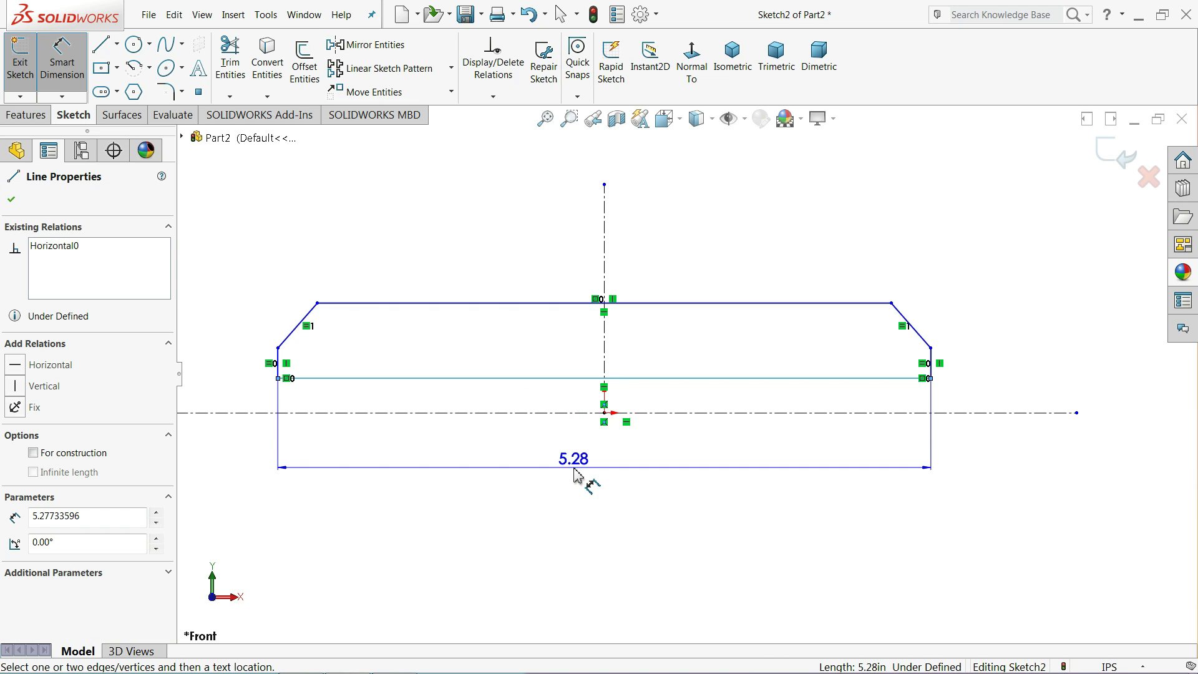
left_click(575, 474)
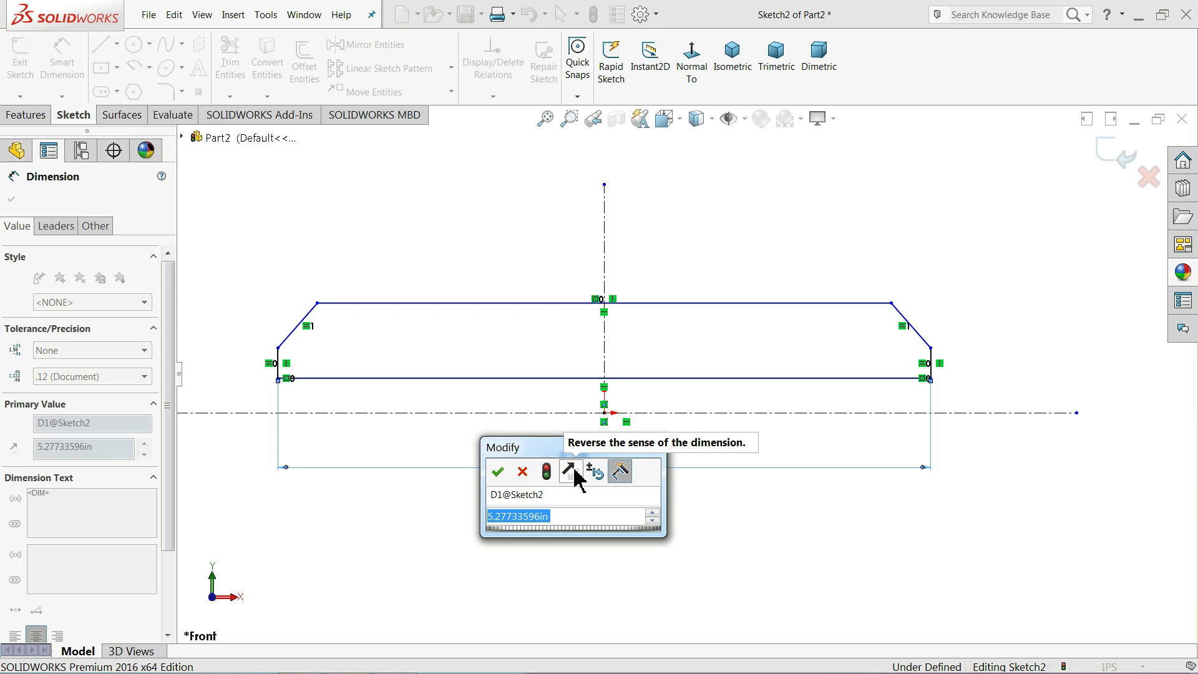
type("4.09")
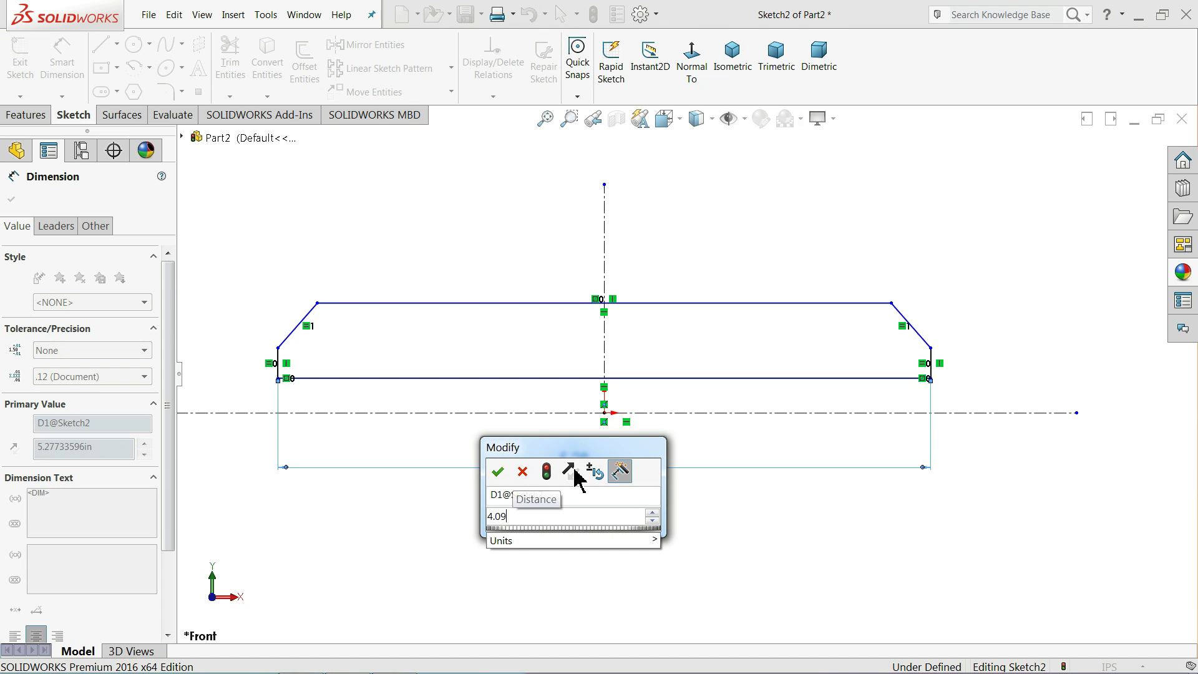
key("Return")
scroll(911, 399, "down", 2)
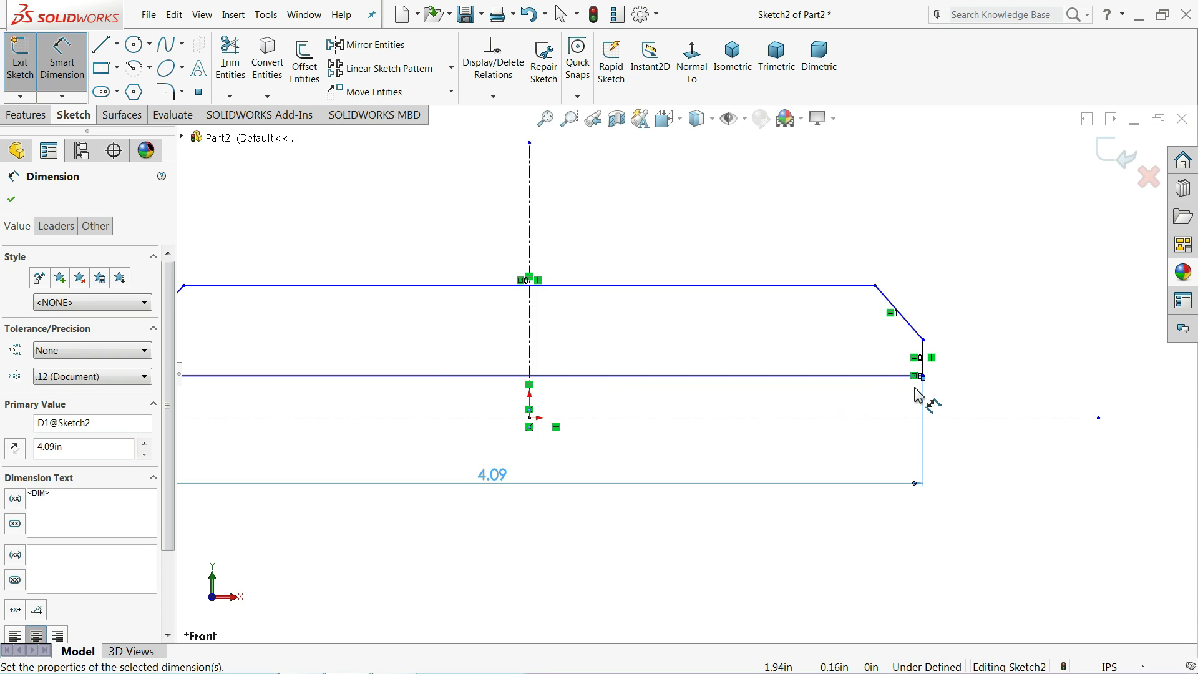
scroll(873, 396, "down", 2)
Set the bottom edge 0.14 above the horizontal centerline.
left_click(864, 370)
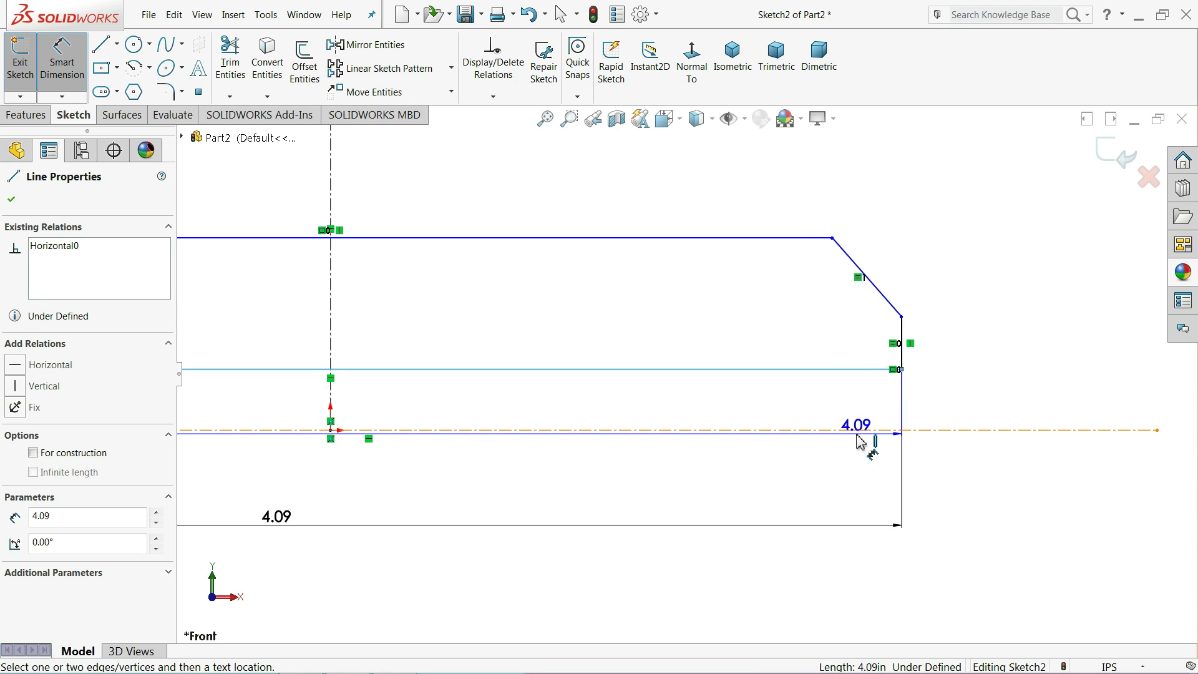
left_click(858, 431)
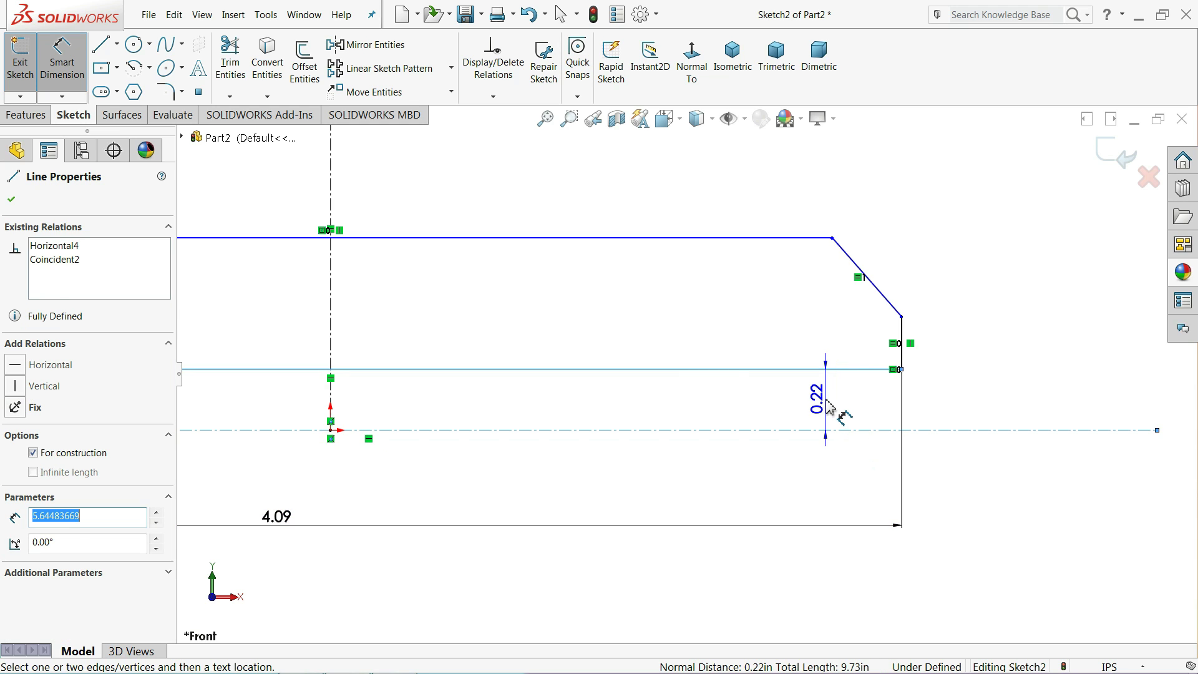
left_click(828, 405)
type("0.14")
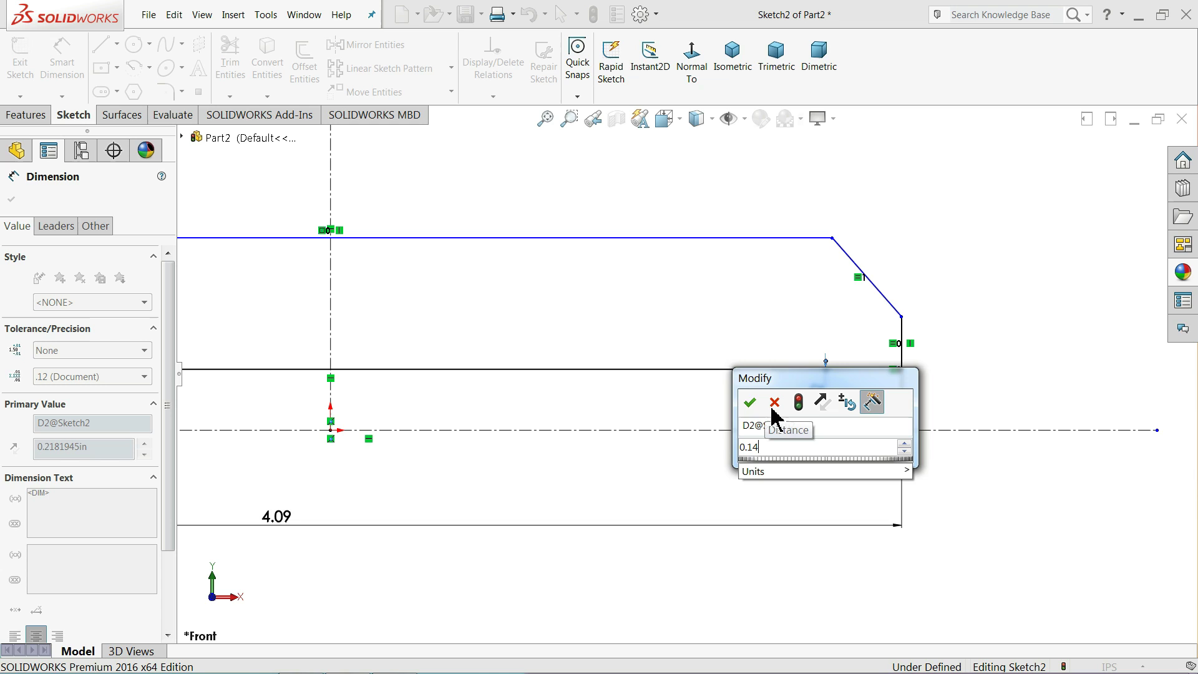
left_click(750, 402)
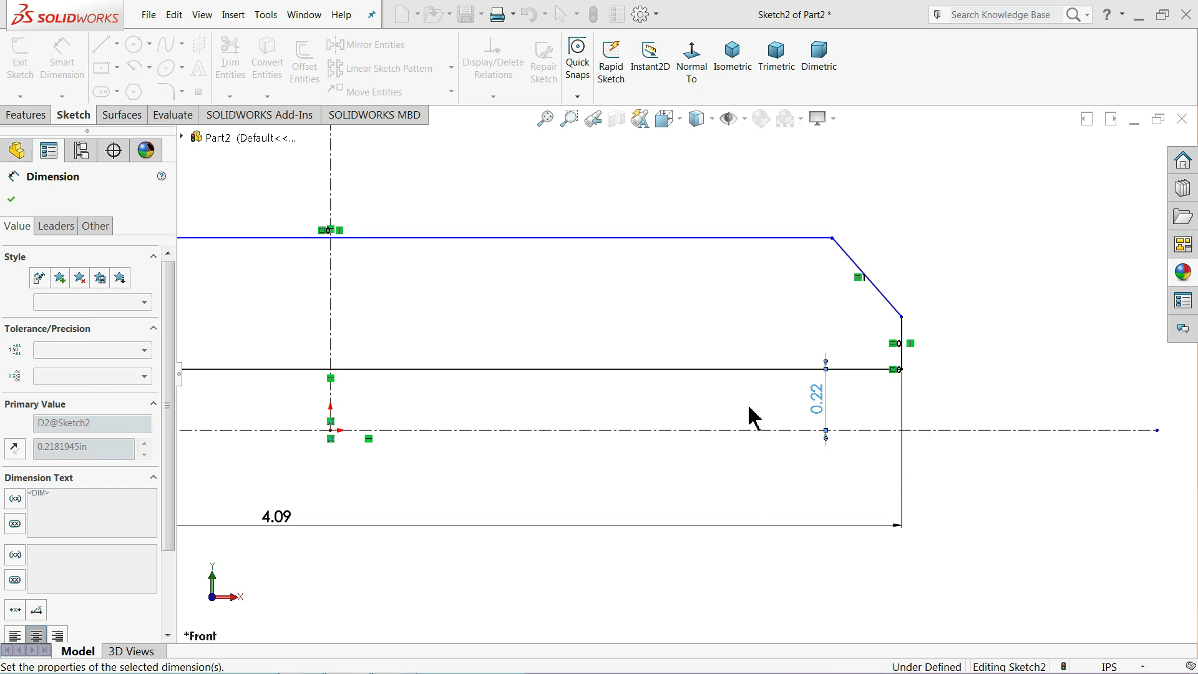
Dimension the right chamfer end 0.25 and the top edge 0.47 from the centerline.
left_click(902, 340)
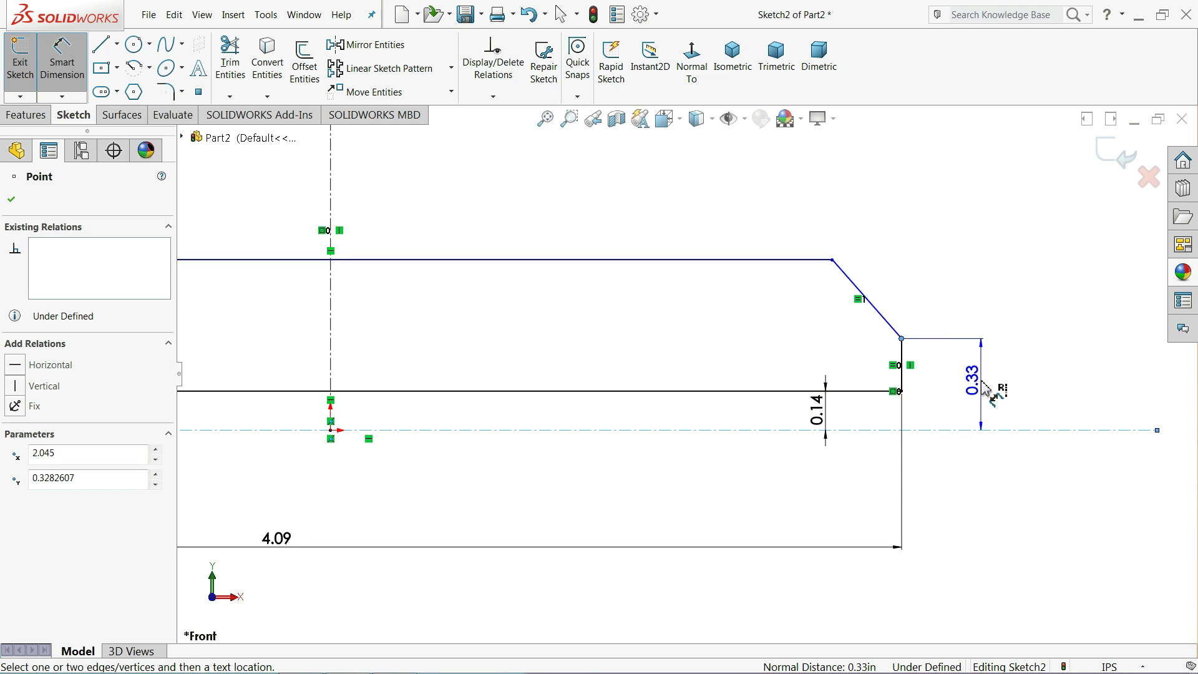
left_click(980, 382)
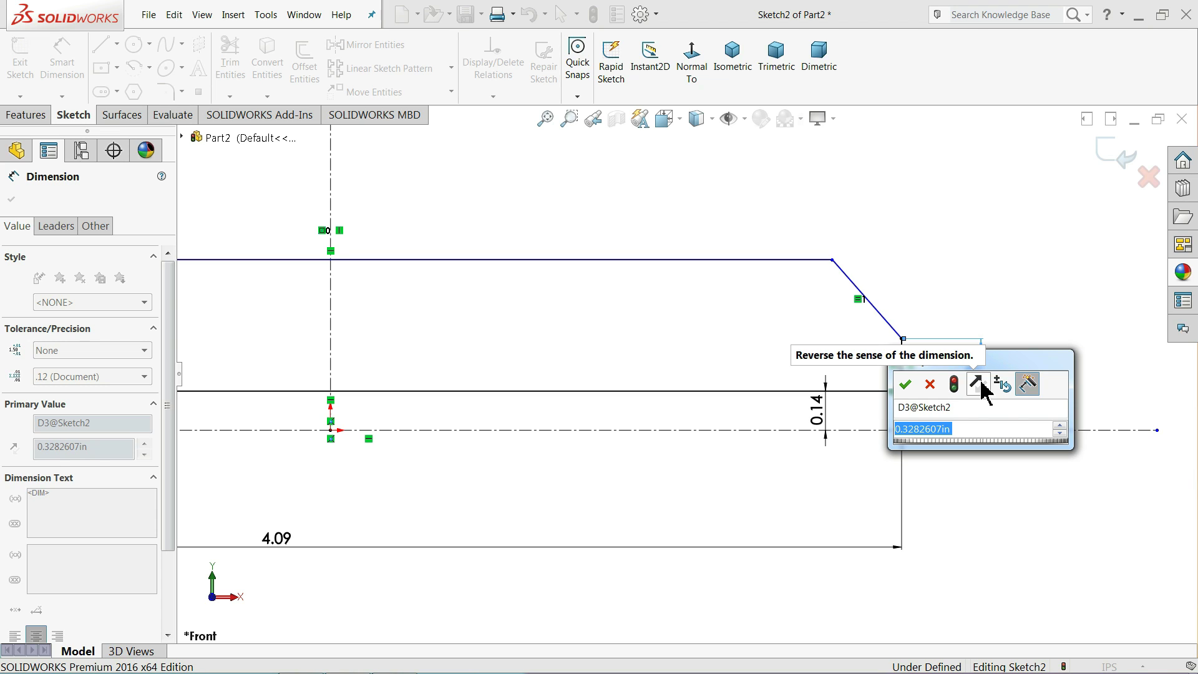
type("0.25")
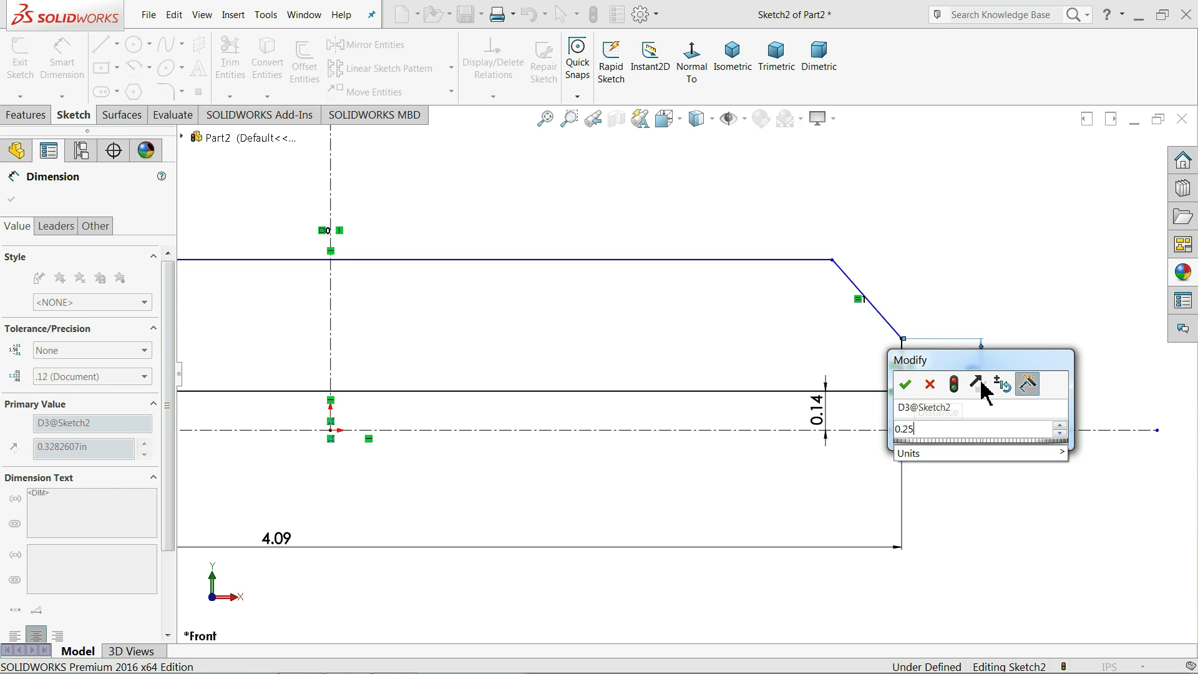
key("Return")
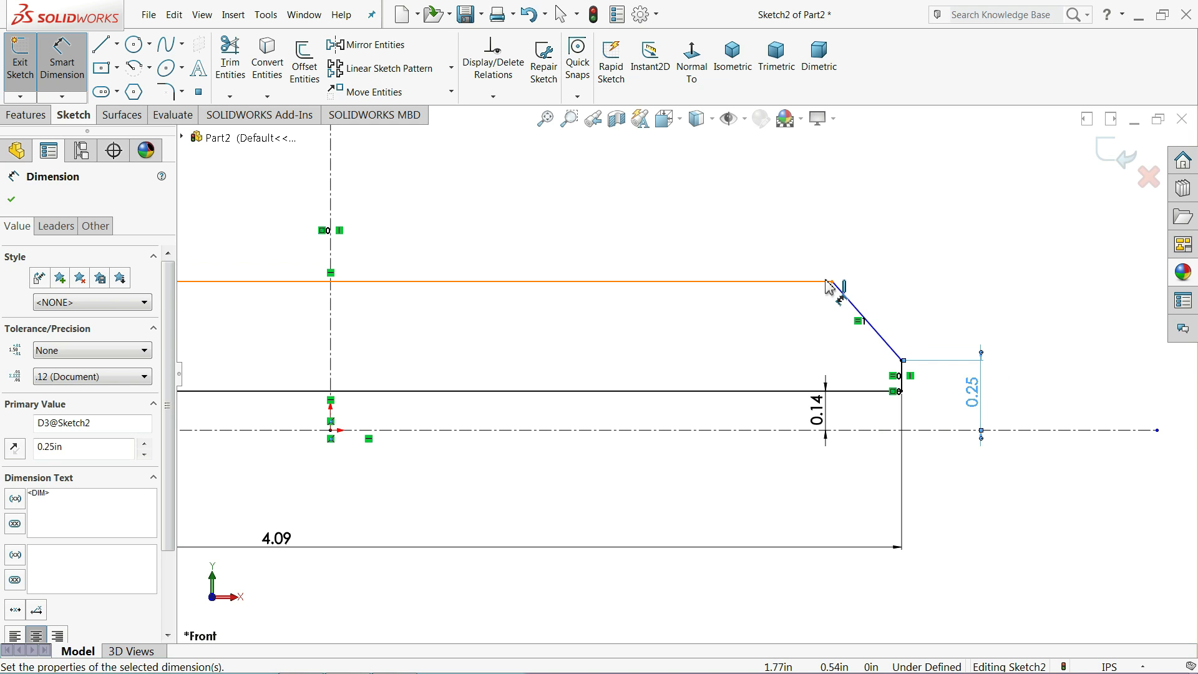
left_click(833, 283)
left_click(1068, 299)
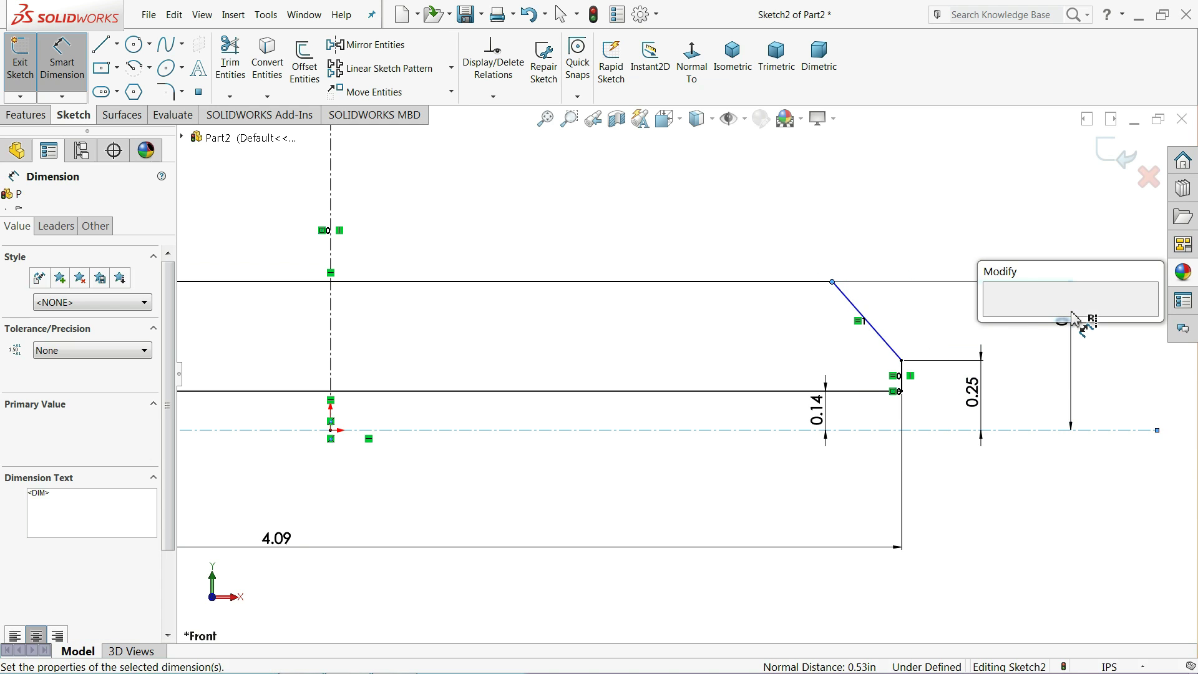
type("0.47")
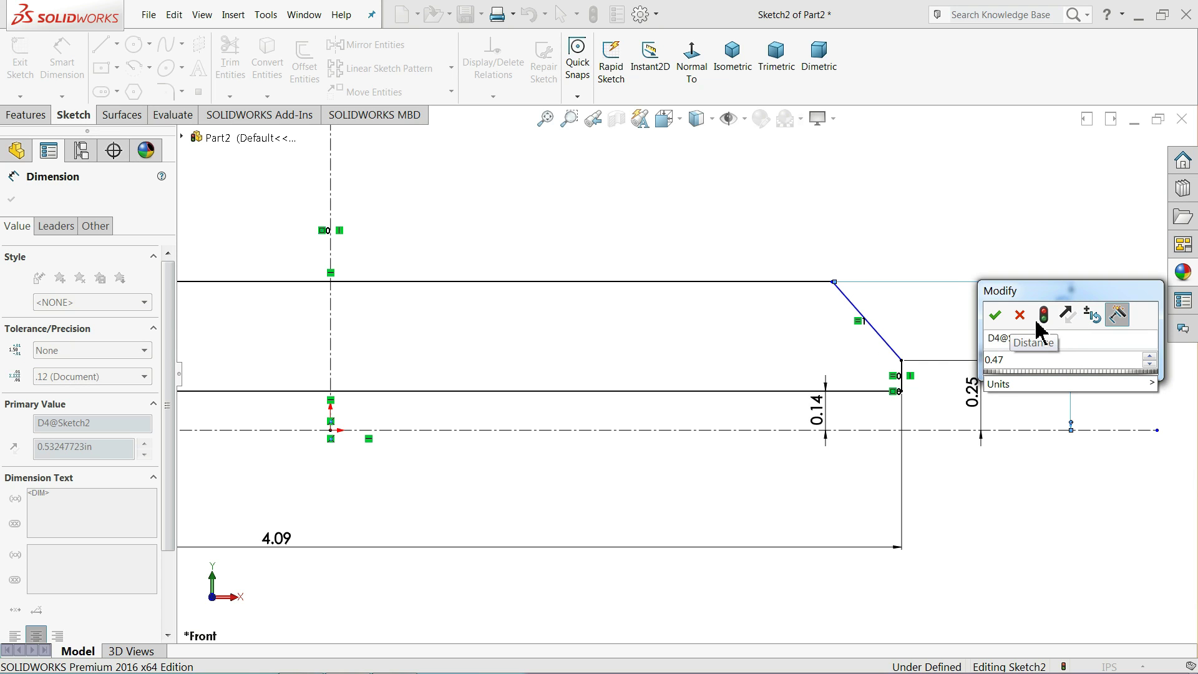
left_click(997, 317)
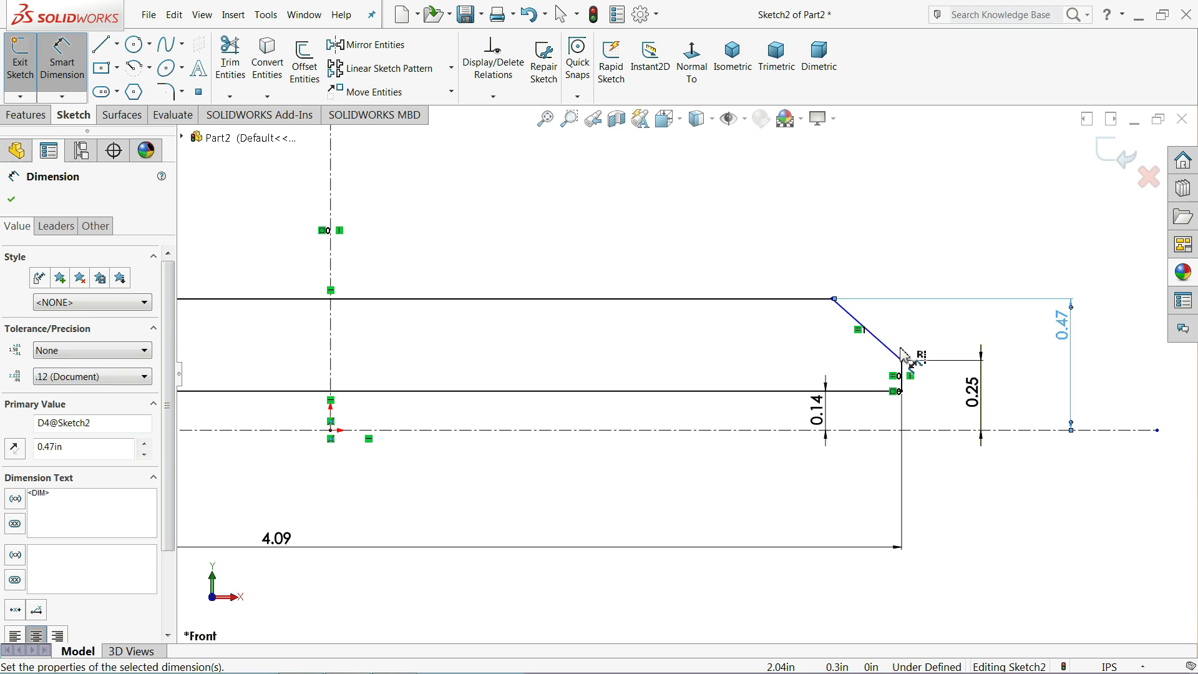
Set the left chamfer at 20° to the bottom edge.
key("f")
scroll(303, 375, "down", 3)
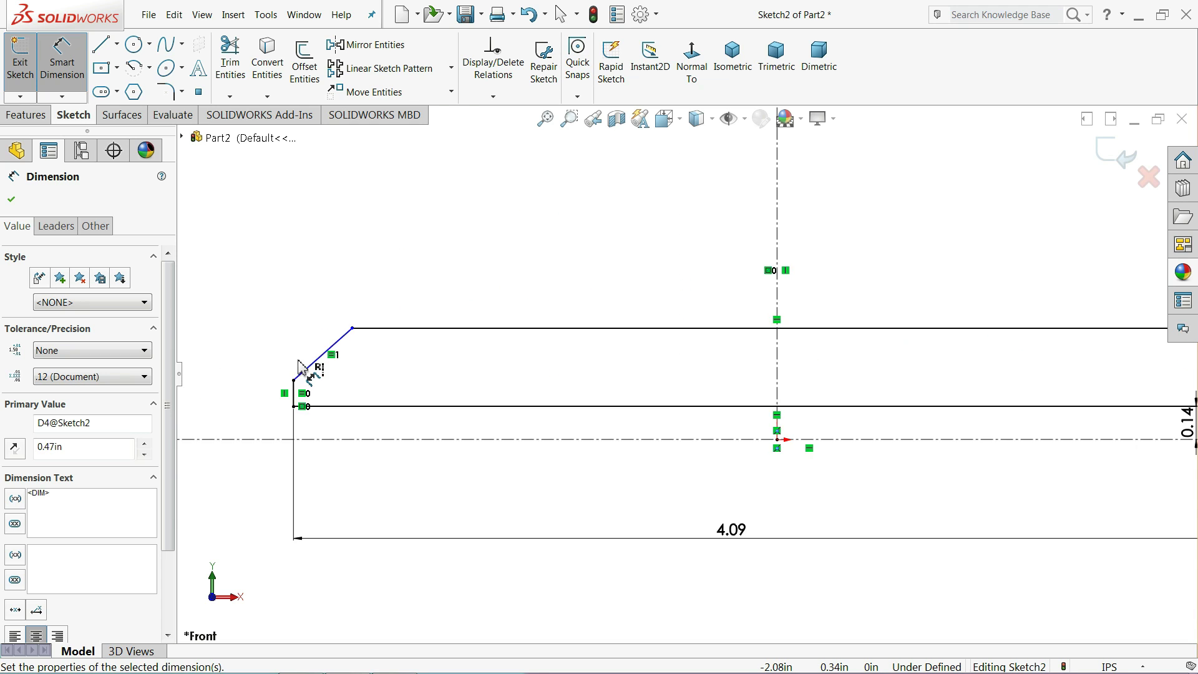
scroll(377, 375, "down", 2)
left_click(379, 375)
left_click(447, 476)
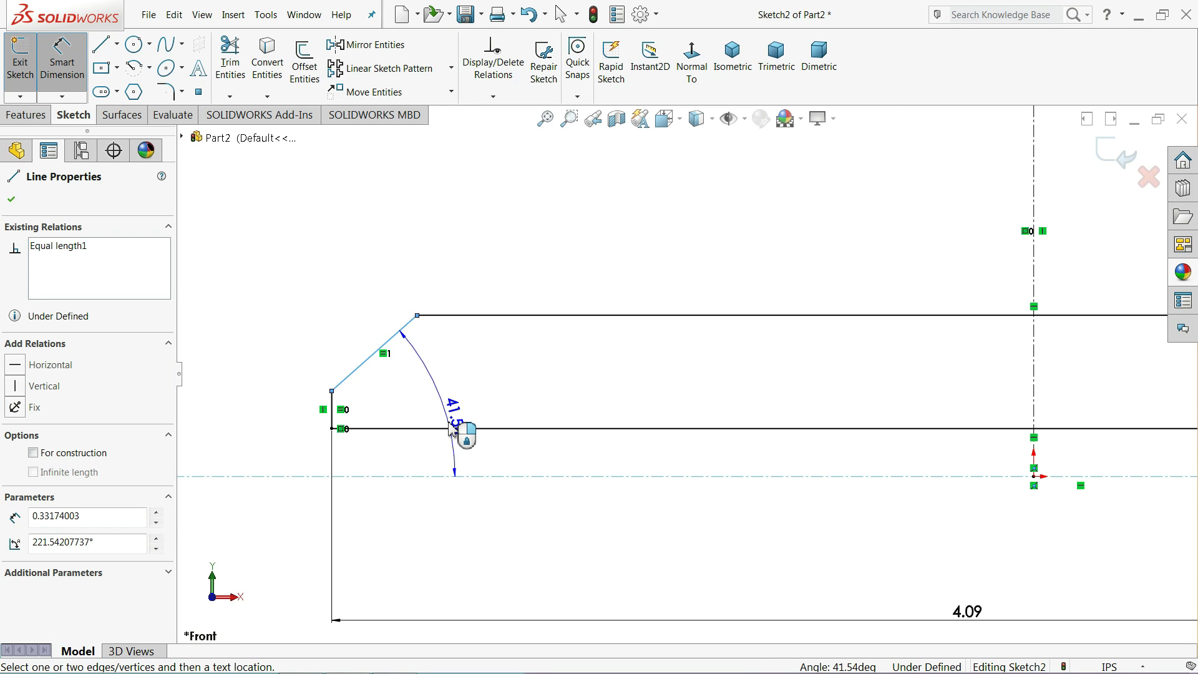
left_click(467, 428)
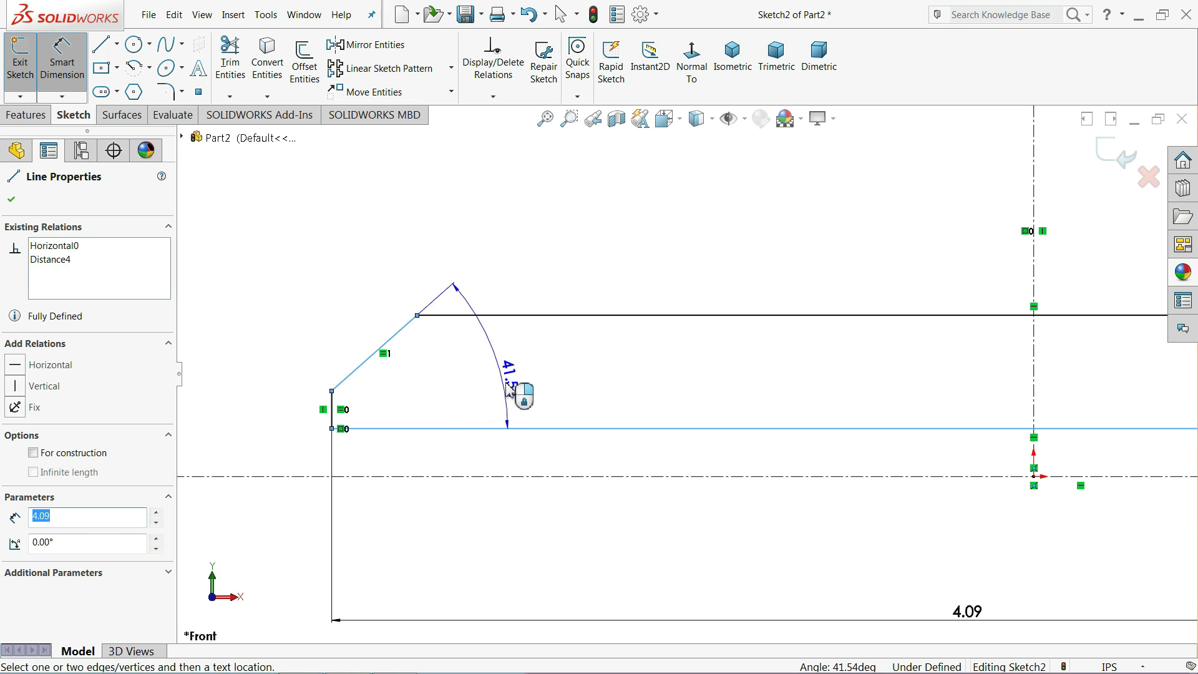
left_click(677, 293)
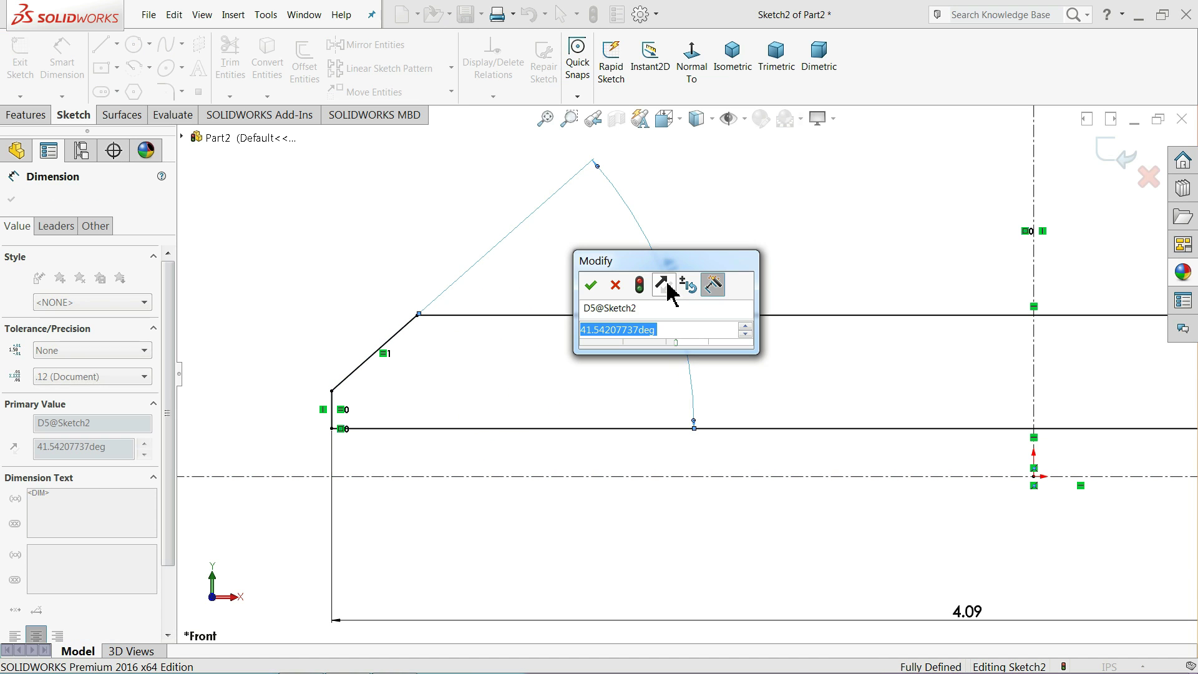
type("20")
key("Return")
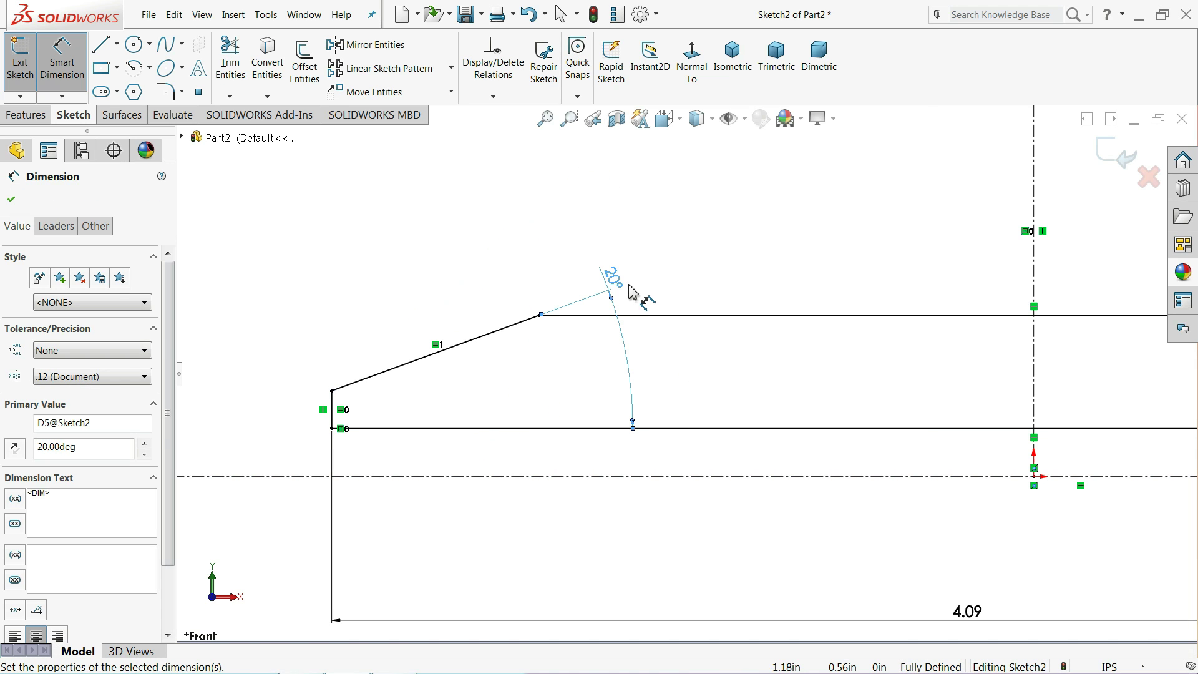
Move the 20°, 0.47 and 0.14 dimensions clear of the profile lines.
scroll(718, 306, "up", 5)
key("f")
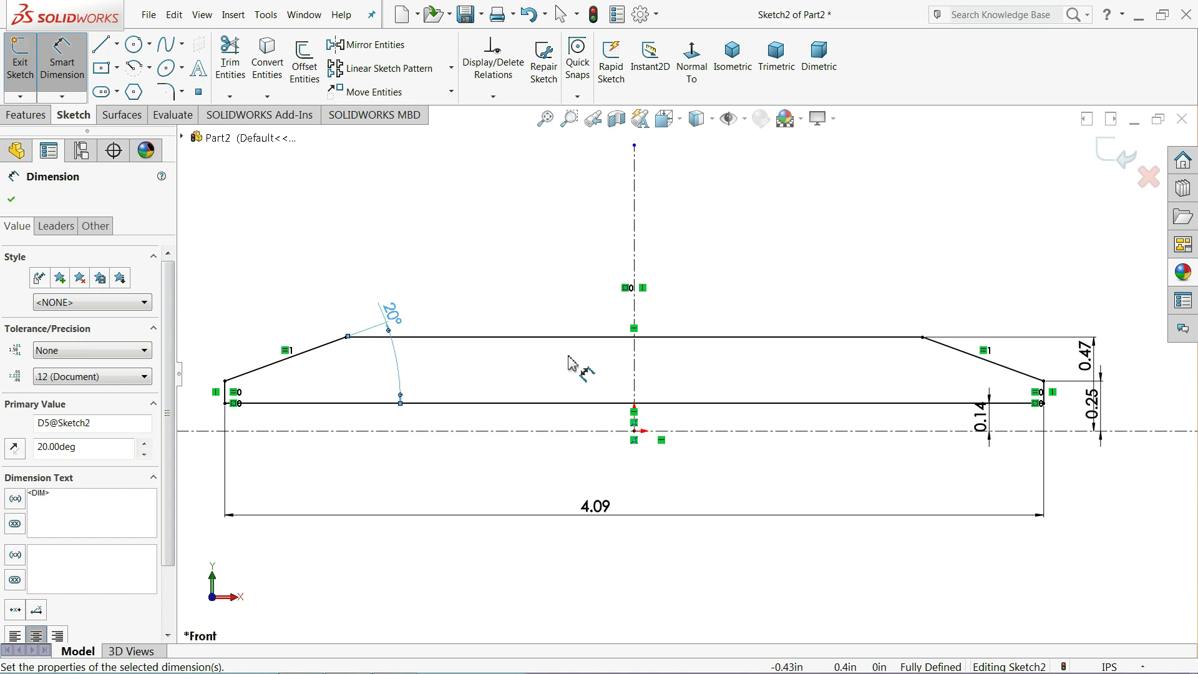
left_click_drag(389, 325, 431, 320)
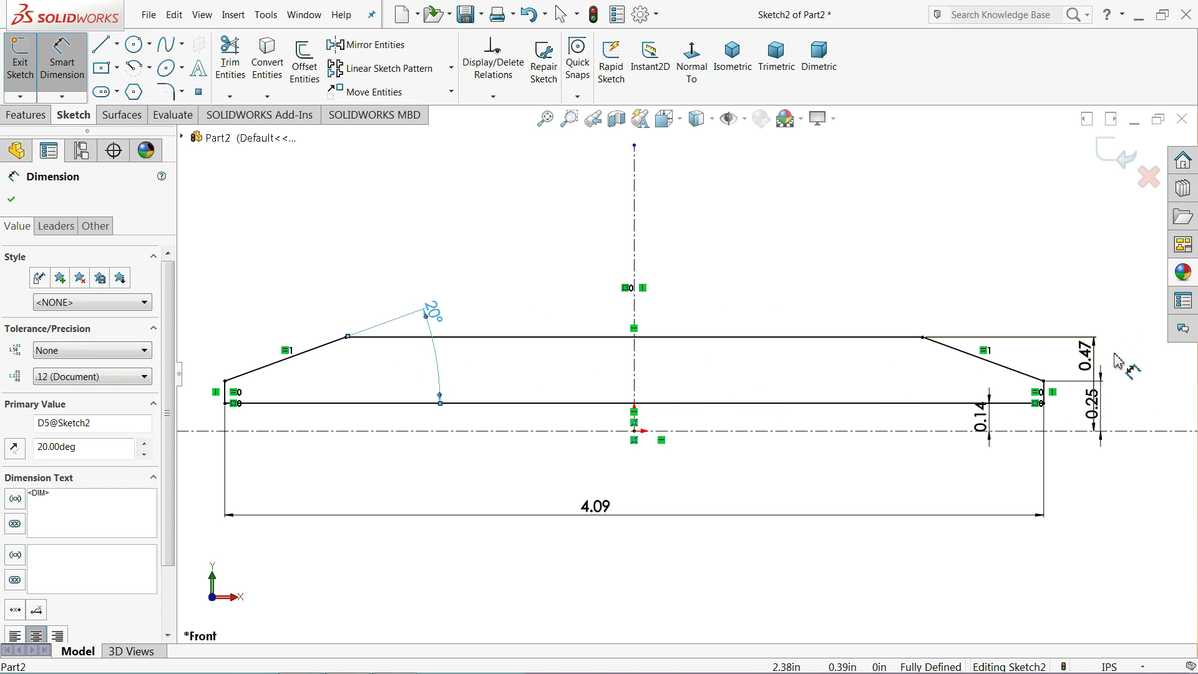
left_click_drag(1117, 367, 1142, 368)
left_click(882, 280)
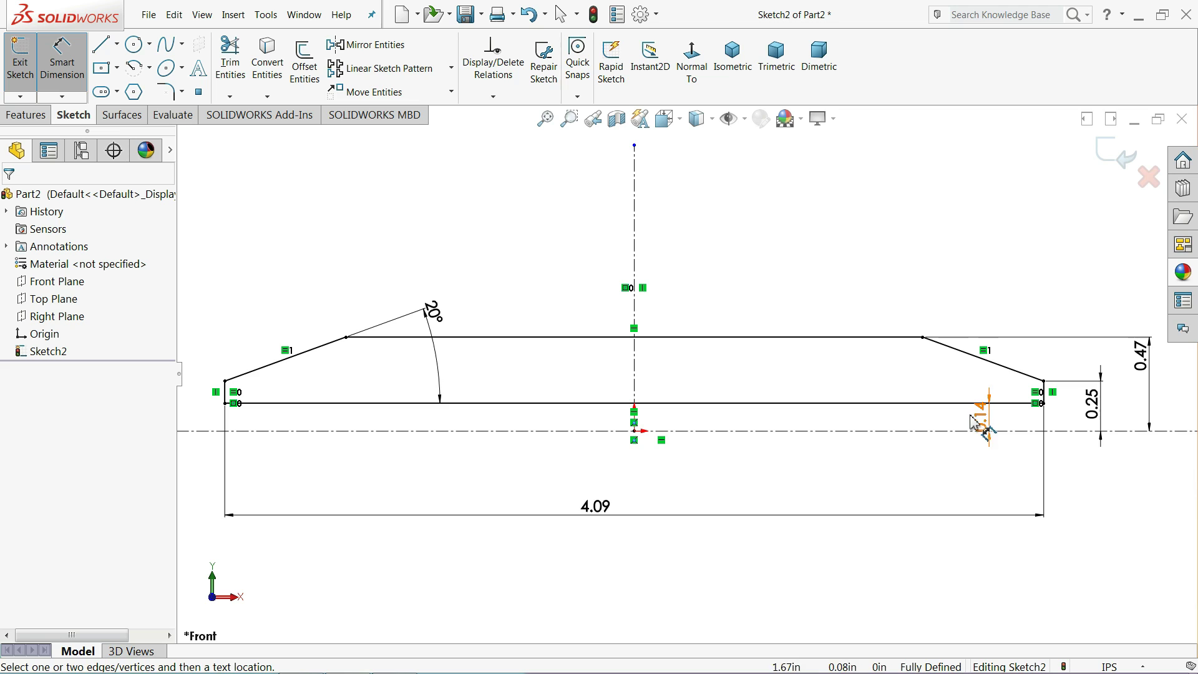
mouse_move(980, 415)
left_mouse_down()
mouse_move(981, 461)
mouse_move(1065, 487)
left_mouse_up()
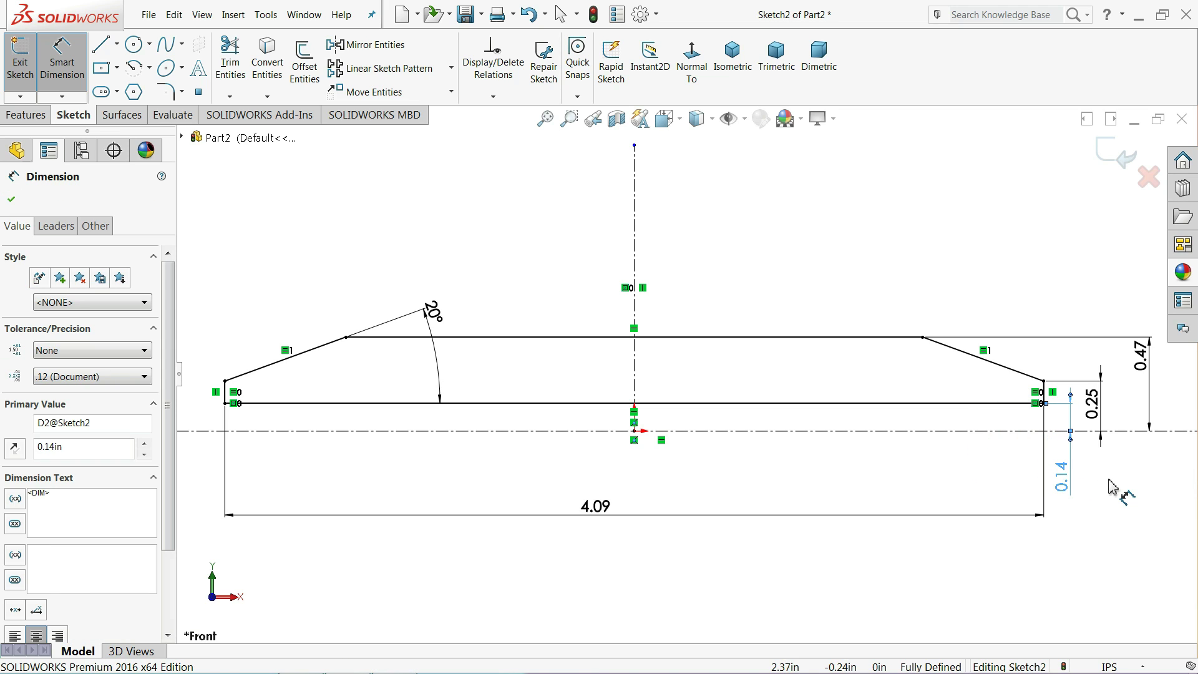
left_click(390, 365)
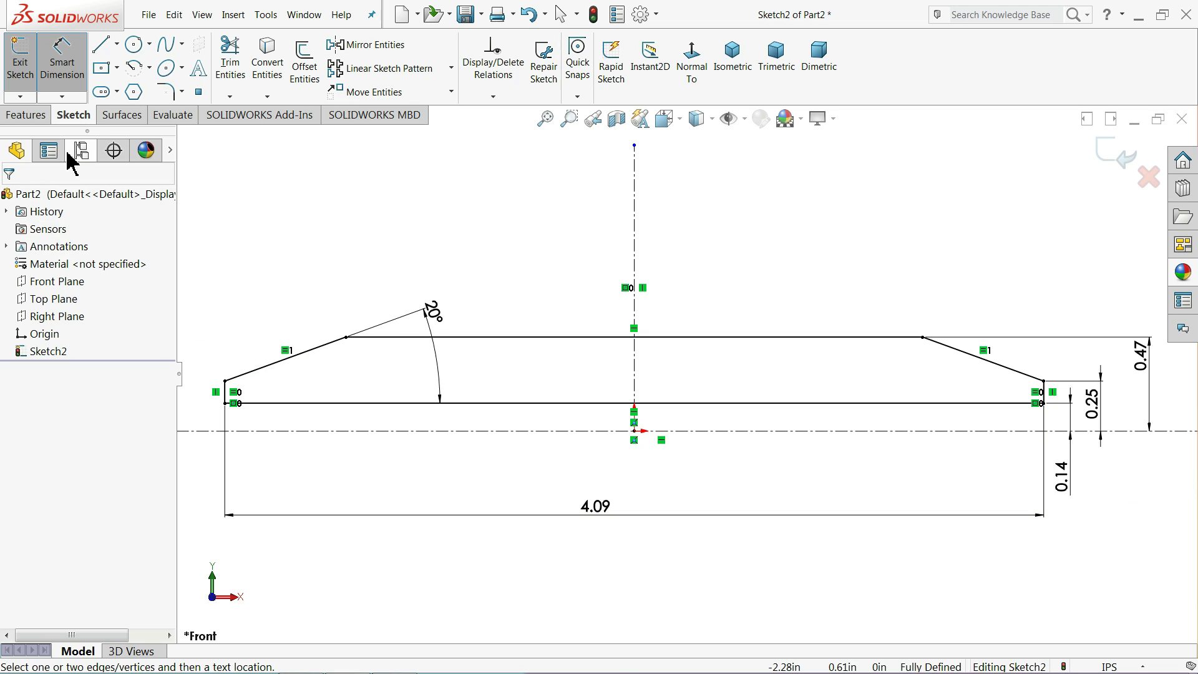
Revolve the profile 360° about the horizontal centerline to create Revolve1.
left_click(26, 116)
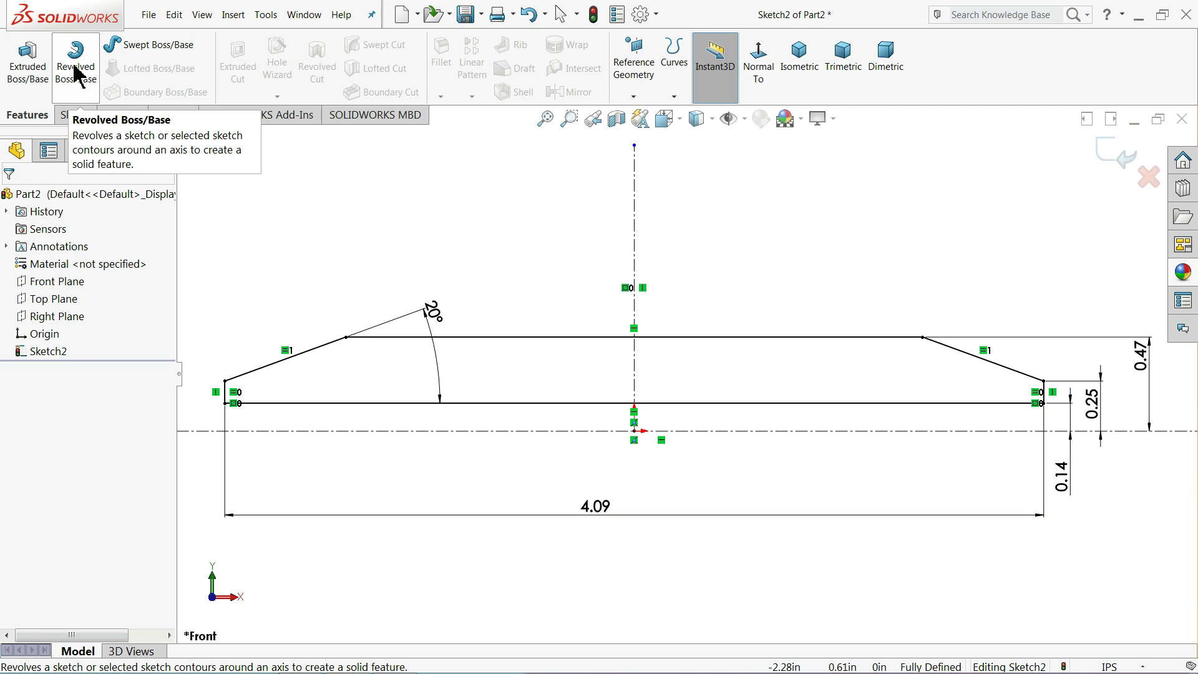
left_click(75, 72)
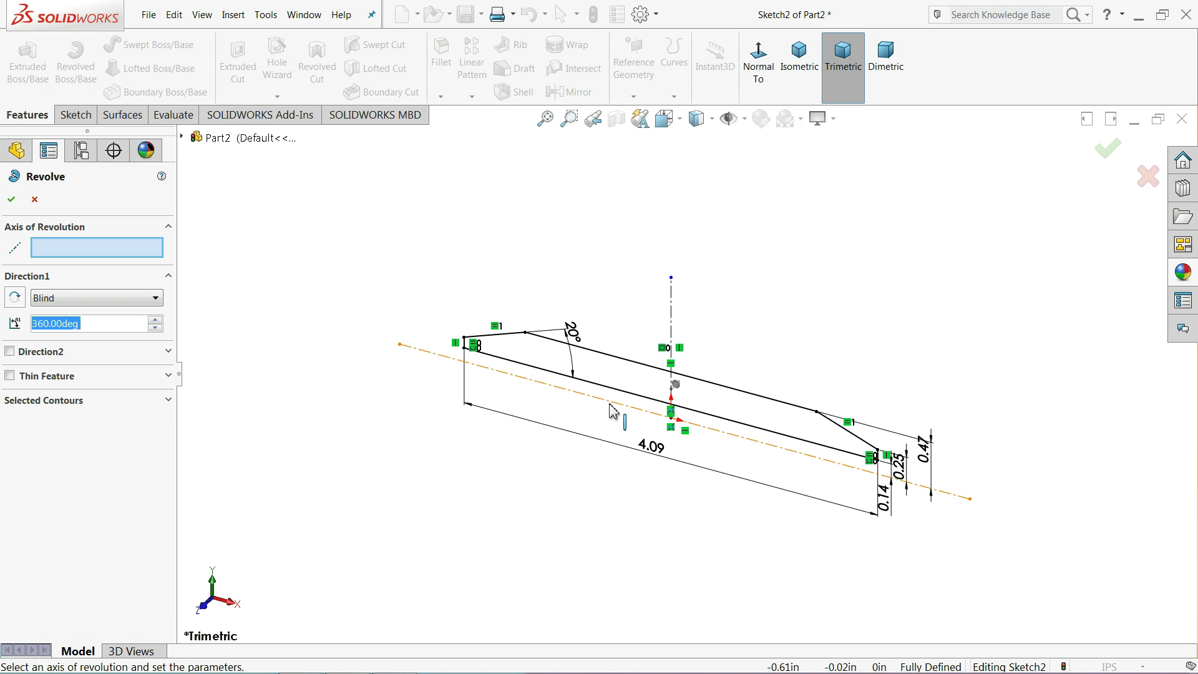
left_click(603, 400)
scroll(759, 460, "down", 1)
scroll(749, 461, "down", 2)
scroll(739, 464, "down", 1)
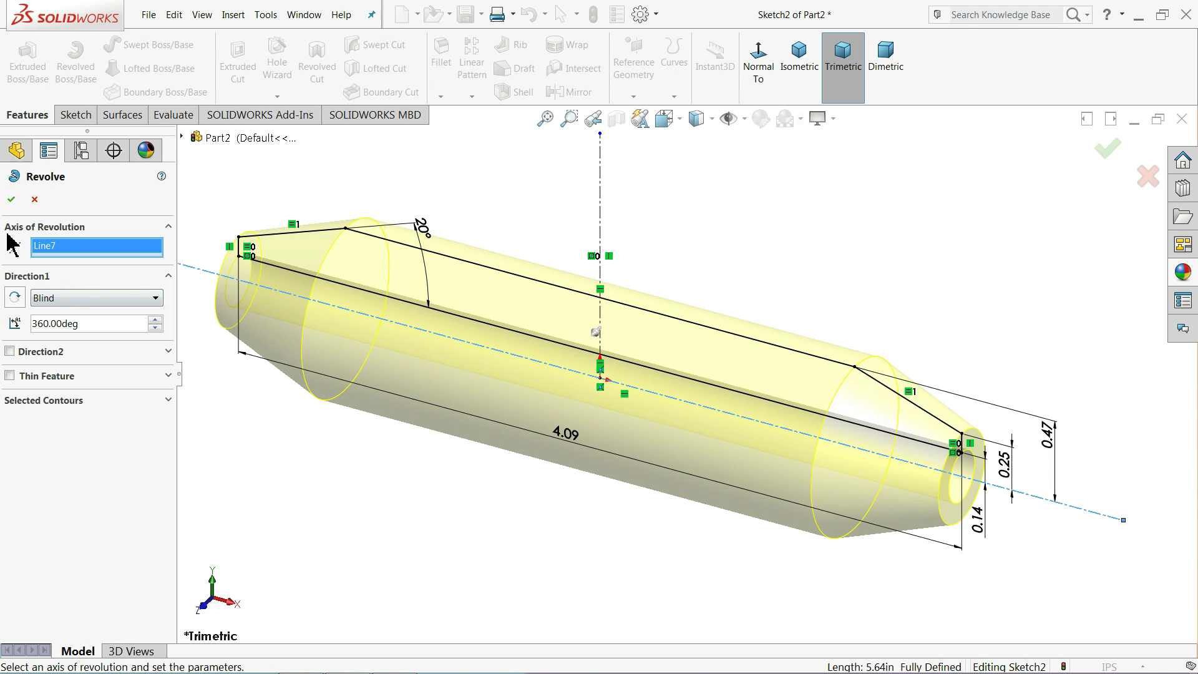
left_click(11, 200)
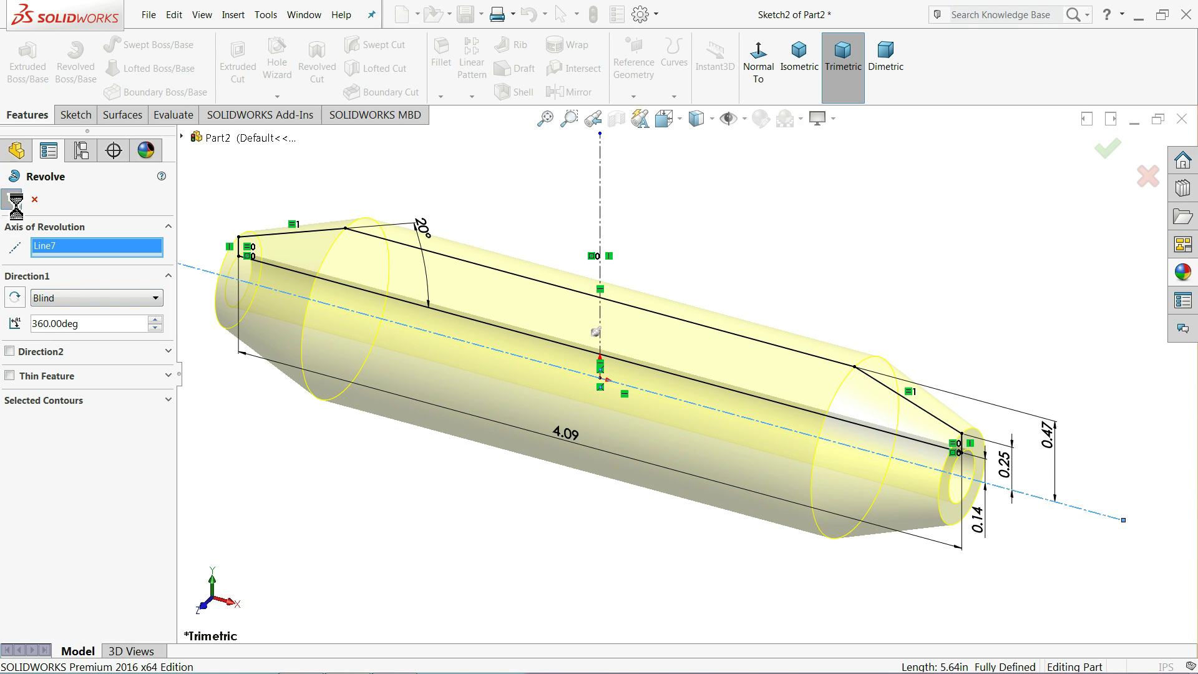
mouse_move(530, 222)
middle_mouse_down()
mouse_move(436, 167)
mouse_move(538, 227)
mouse_move(552, 252)
mouse_move(516, 260)
middle_mouse_up()
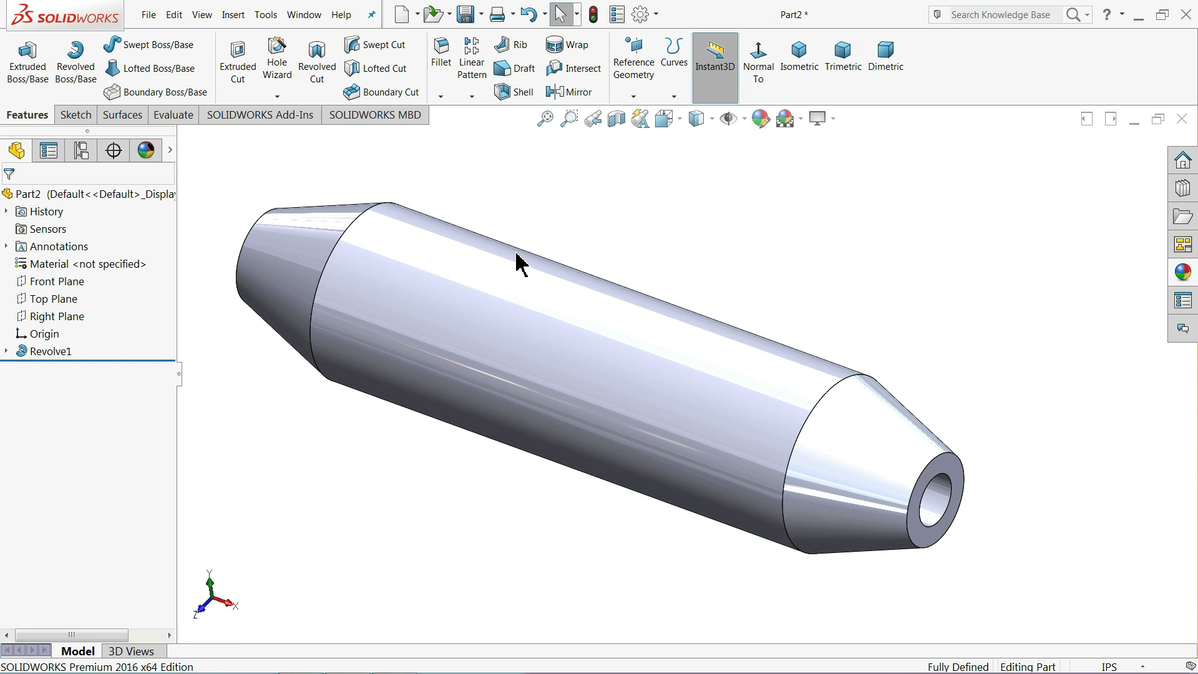
Start a Front Plane sketch viewed normal and convert the body's top edge into it.
left_click(30, 285)
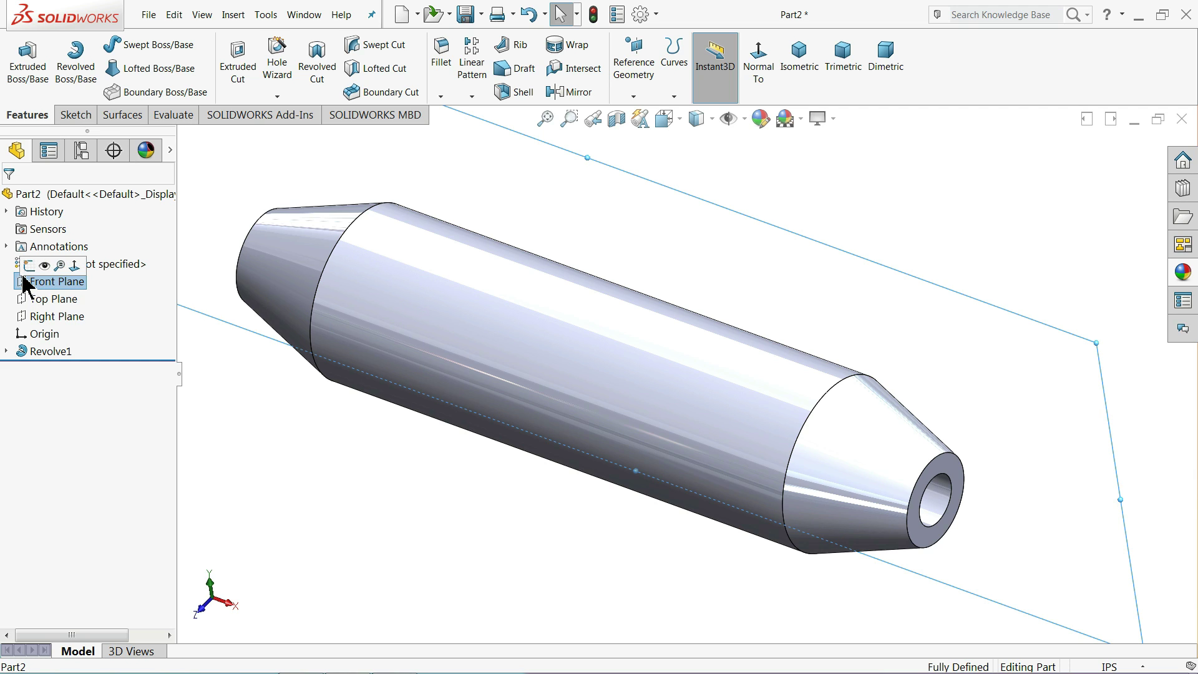
left_click(32, 270)
left_click(692, 59)
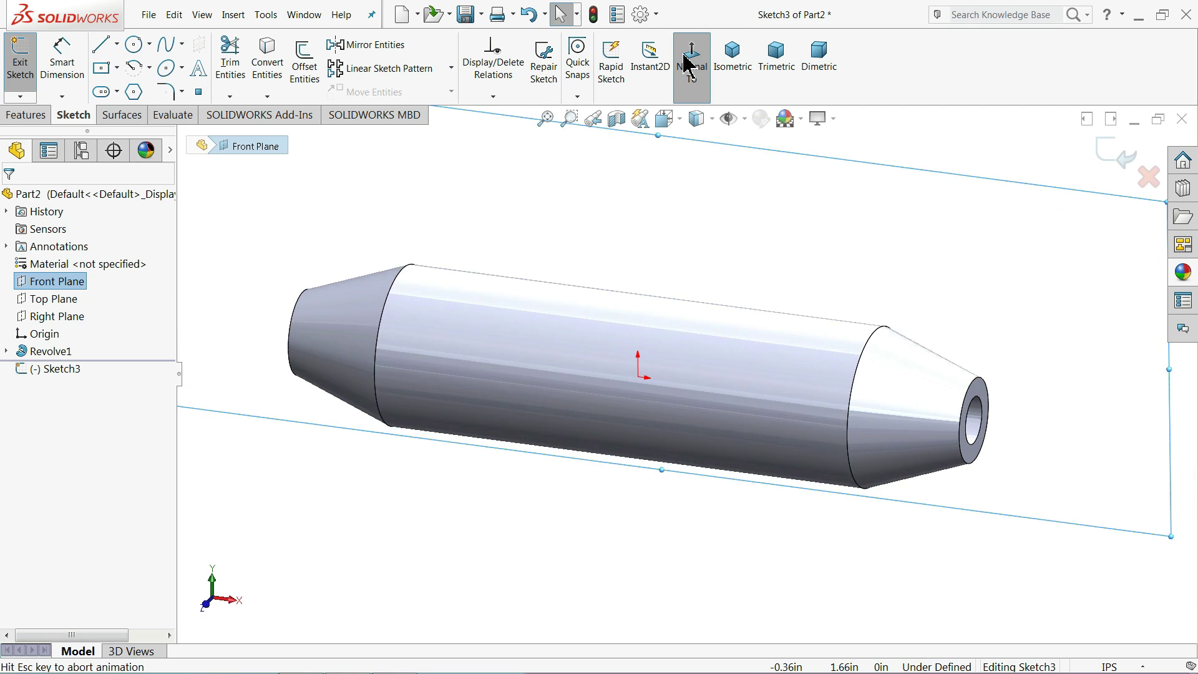
left_click(589, 308)
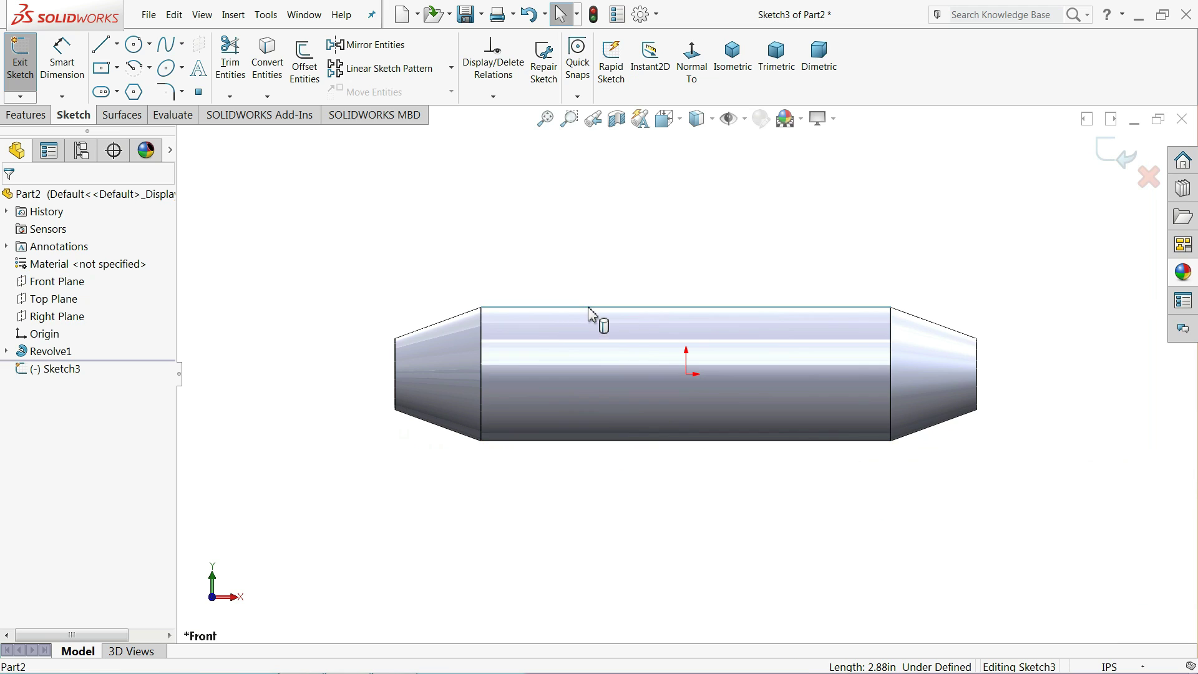
left_click(279, 76)
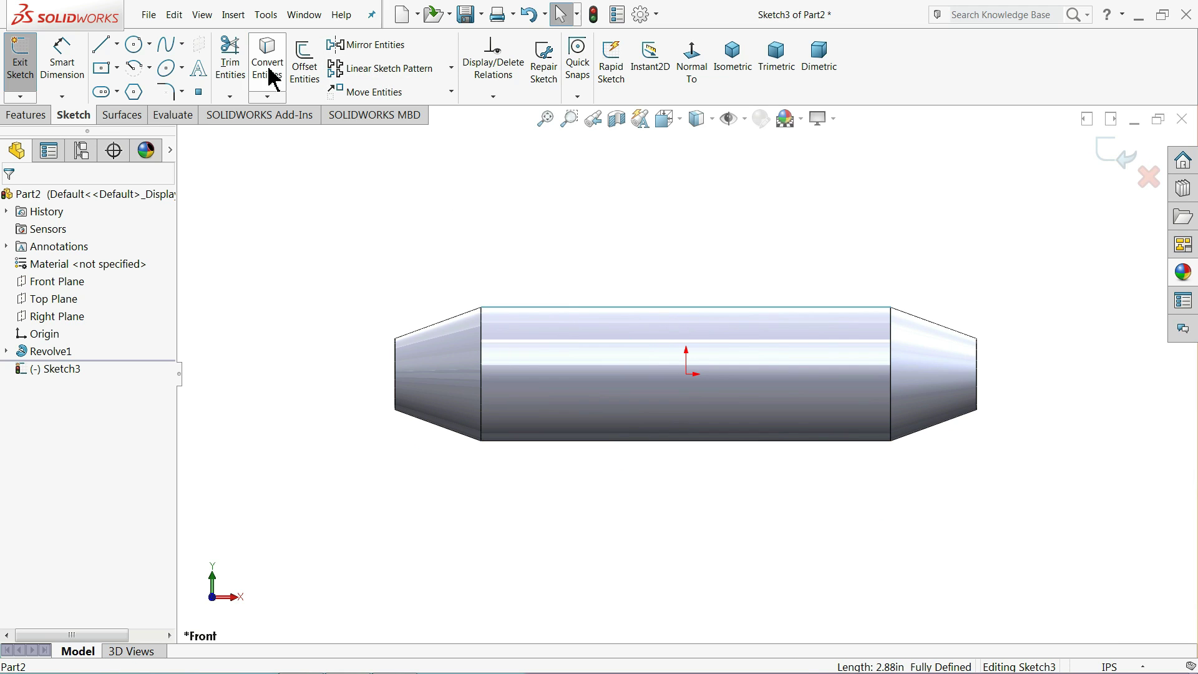
scroll(689, 352, "down", 2)
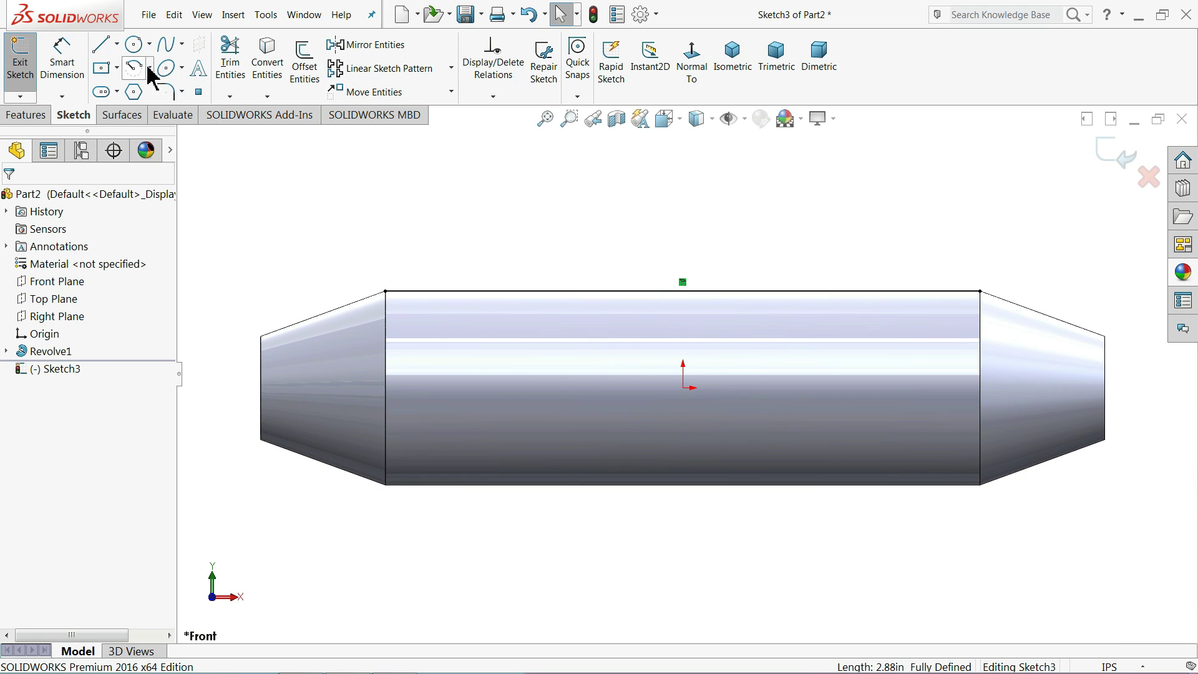
Draw a short line and an arc on the left tapered end of the body.
left_click(106, 50)
scroll(308, 342, "down", 2)
scroll(308, 343, "down", 2)
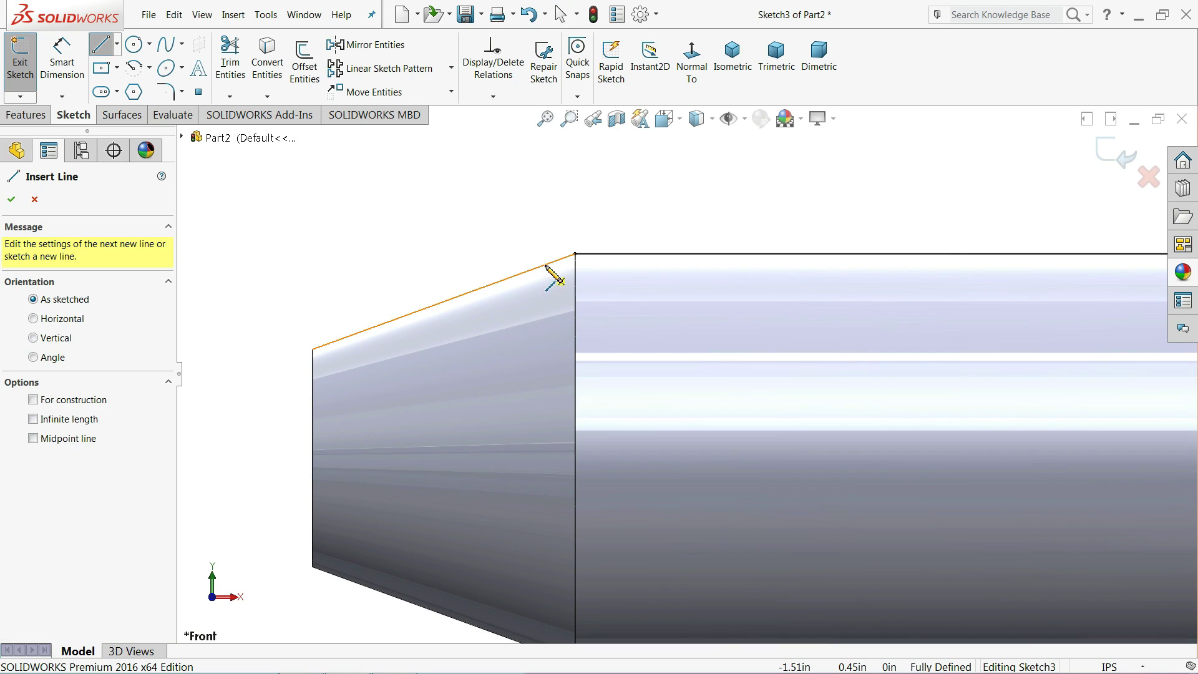
left_click(576, 254)
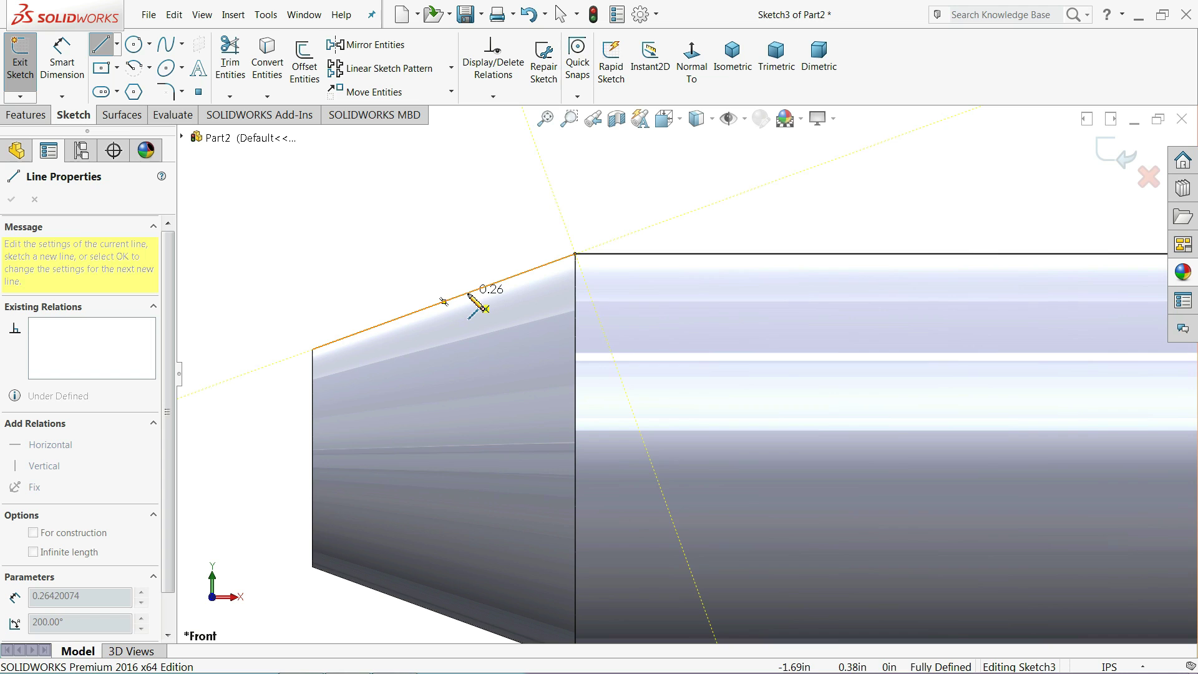
left_click(467, 292)
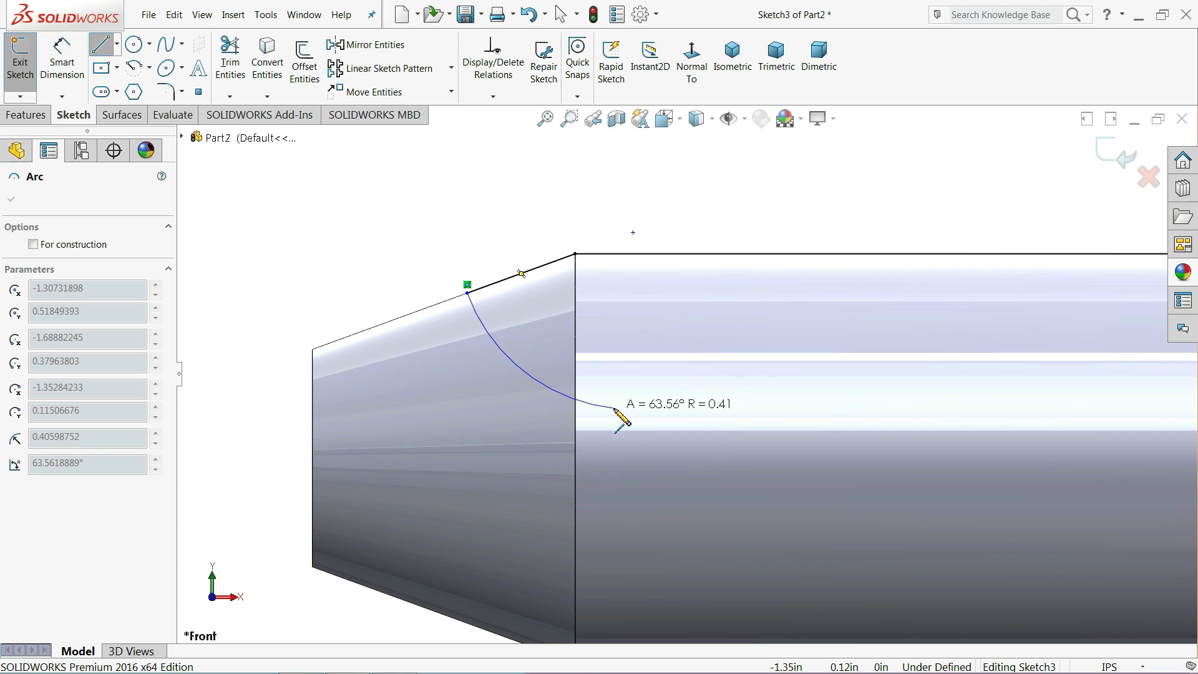
left_click(615, 409)
right_click(695, 228)
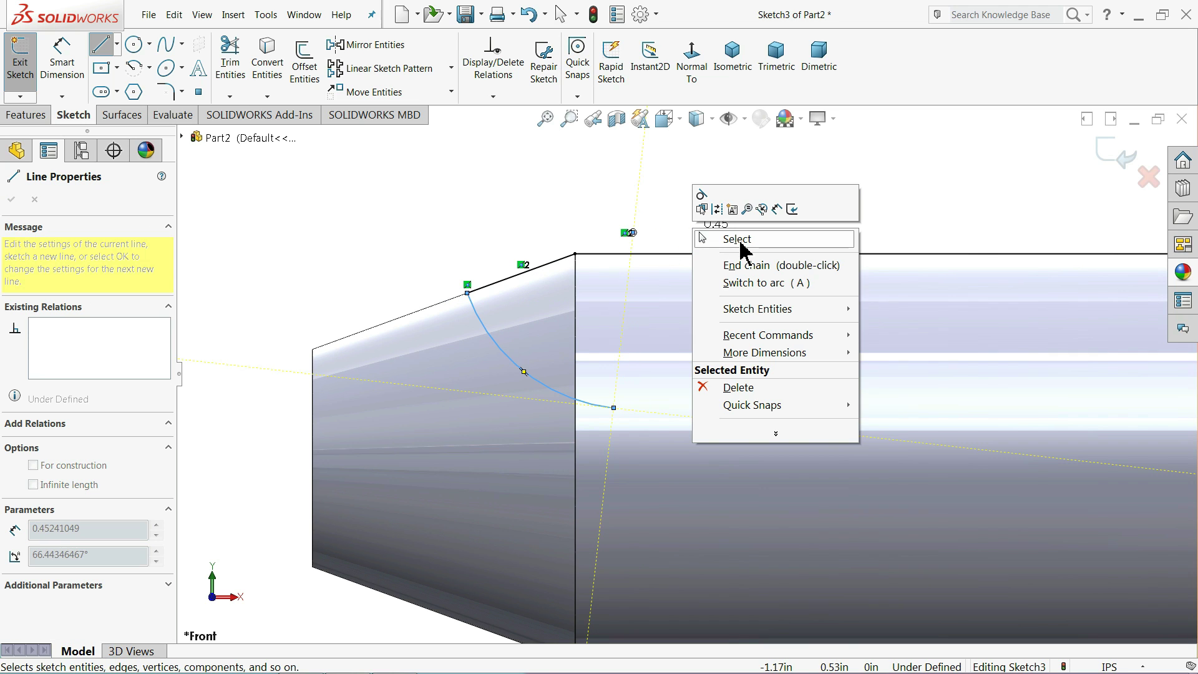
left_click(737, 239)
scroll(637, 294, "up", 2)
Place the arc's upper endpoint 0.4 from the left end face.
scroll(690, 321, "up", 2)
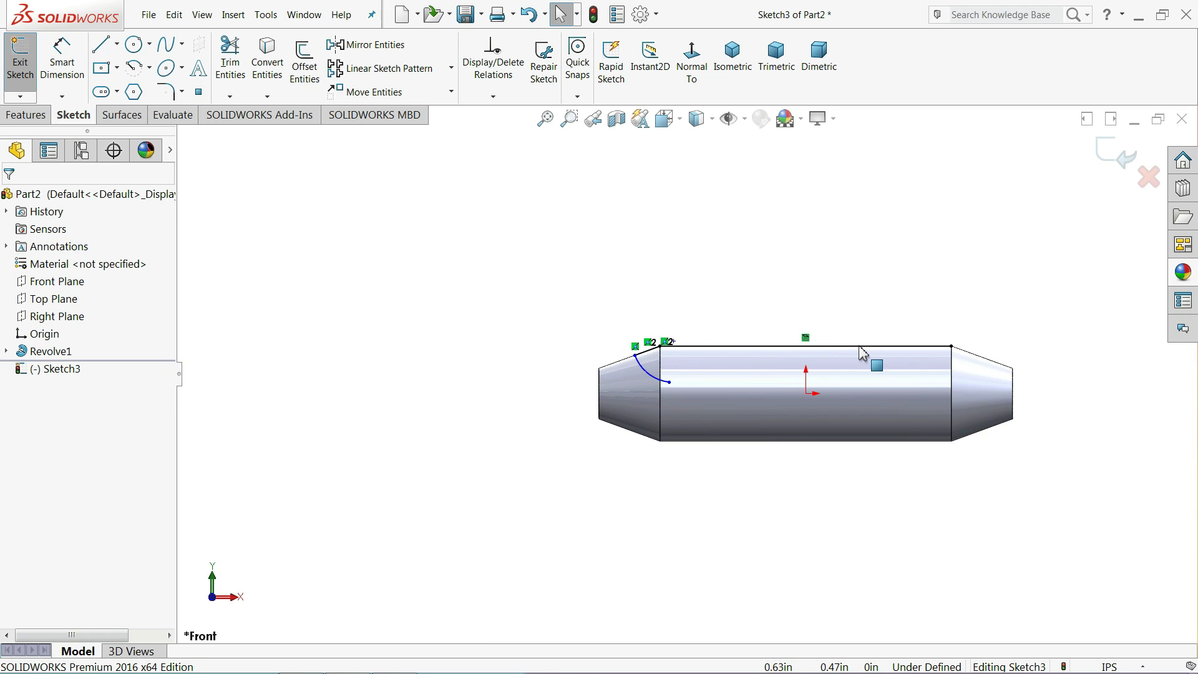
scroll(861, 353, "up", 2)
scroll(668, 374, "down", 1)
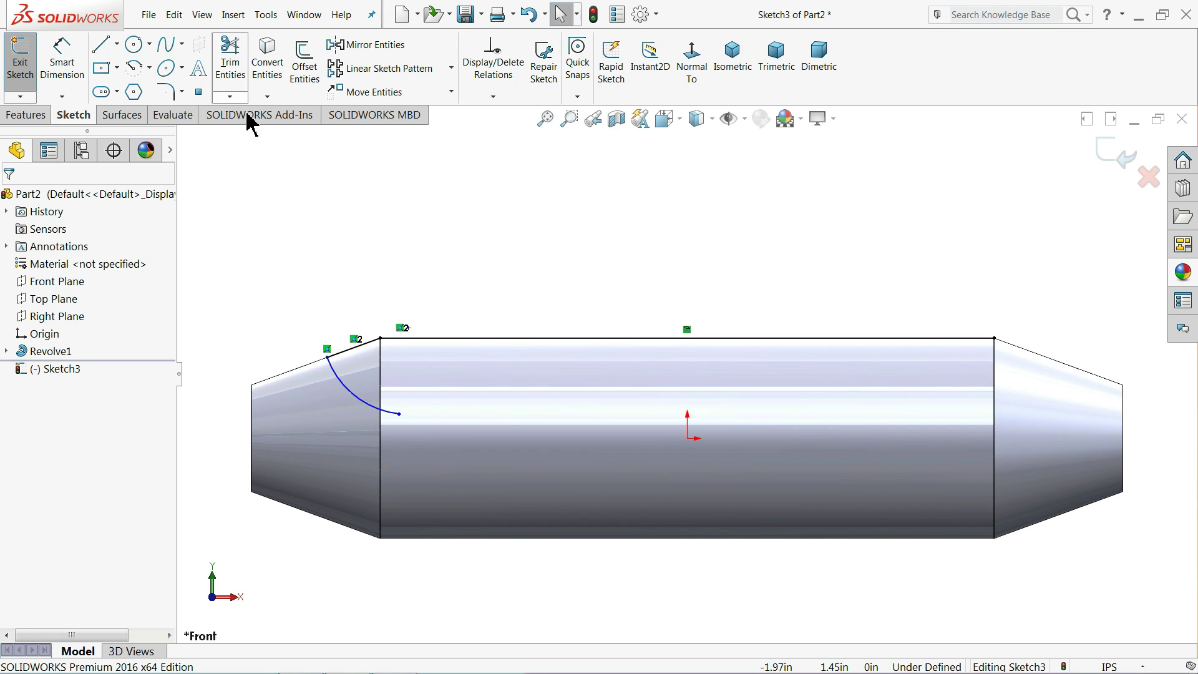
left_click(62, 57)
scroll(156, 322, "down", 2)
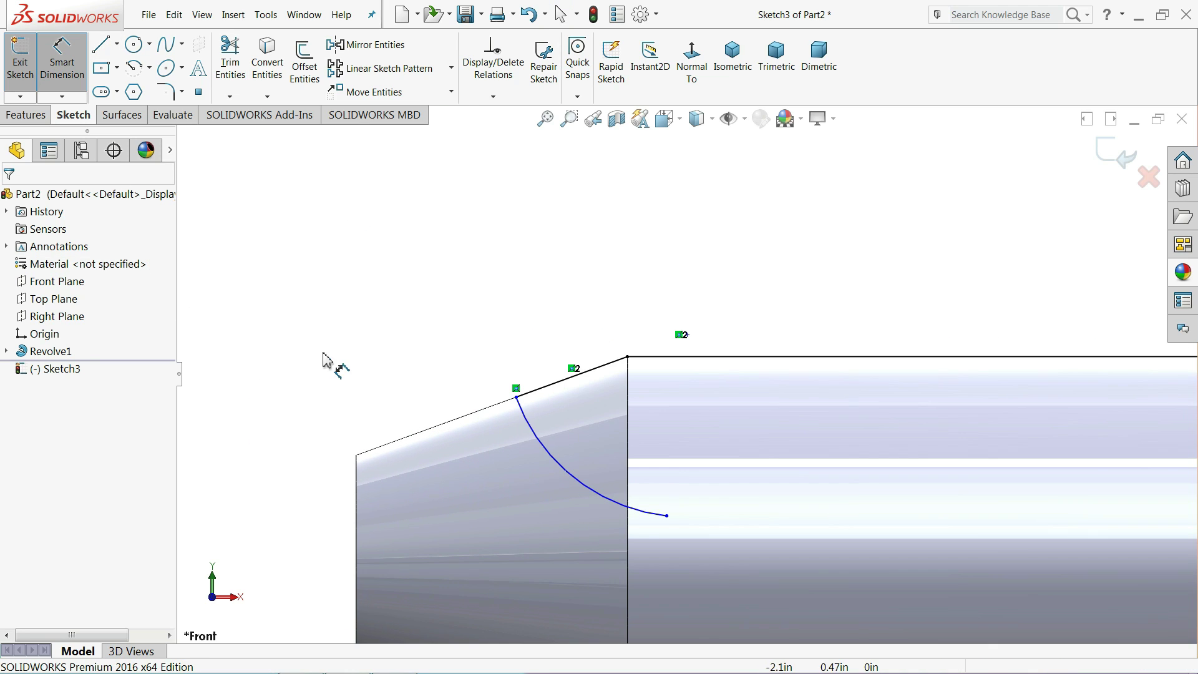
left_click(516, 397)
left_click(357, 478)
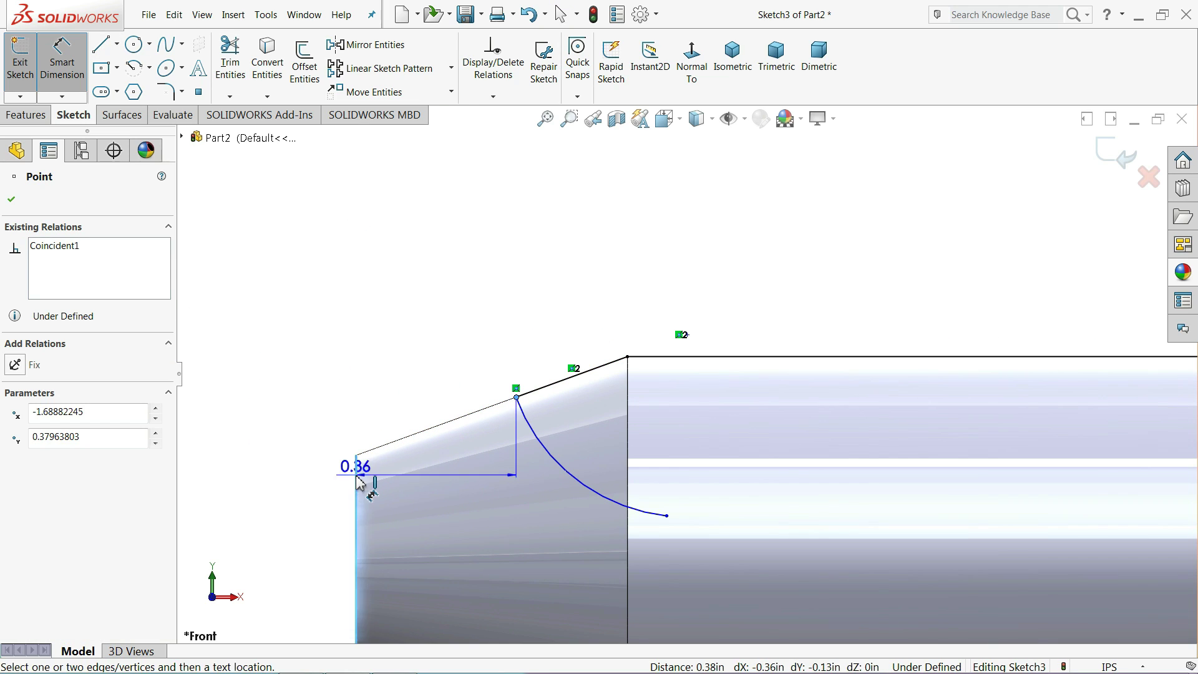
left_click(412, 294)
type("0.4")
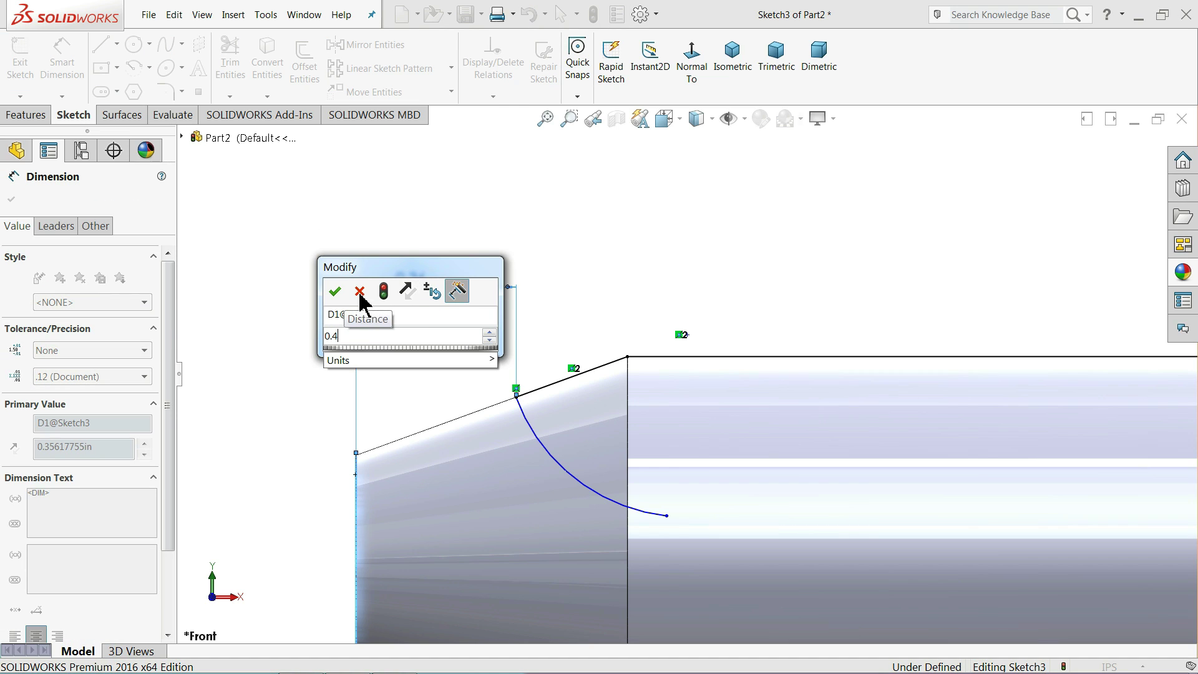
left_click(335, 292)
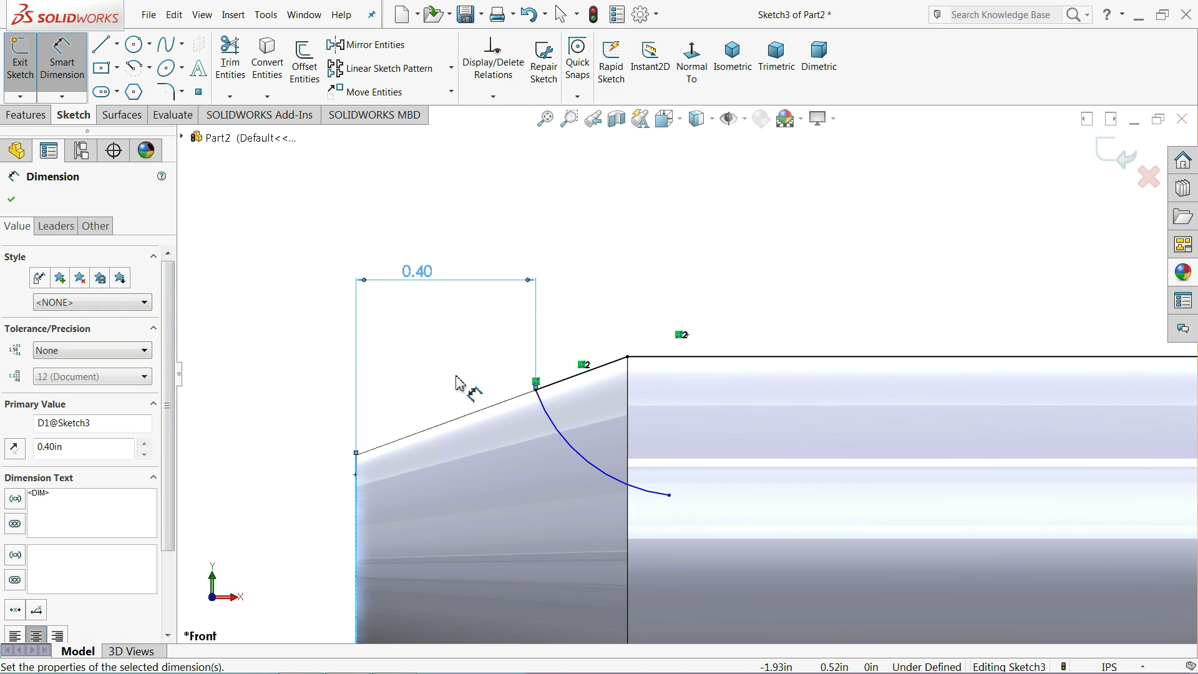
Set the arc radius to 0.5.
left_click(574, 453)
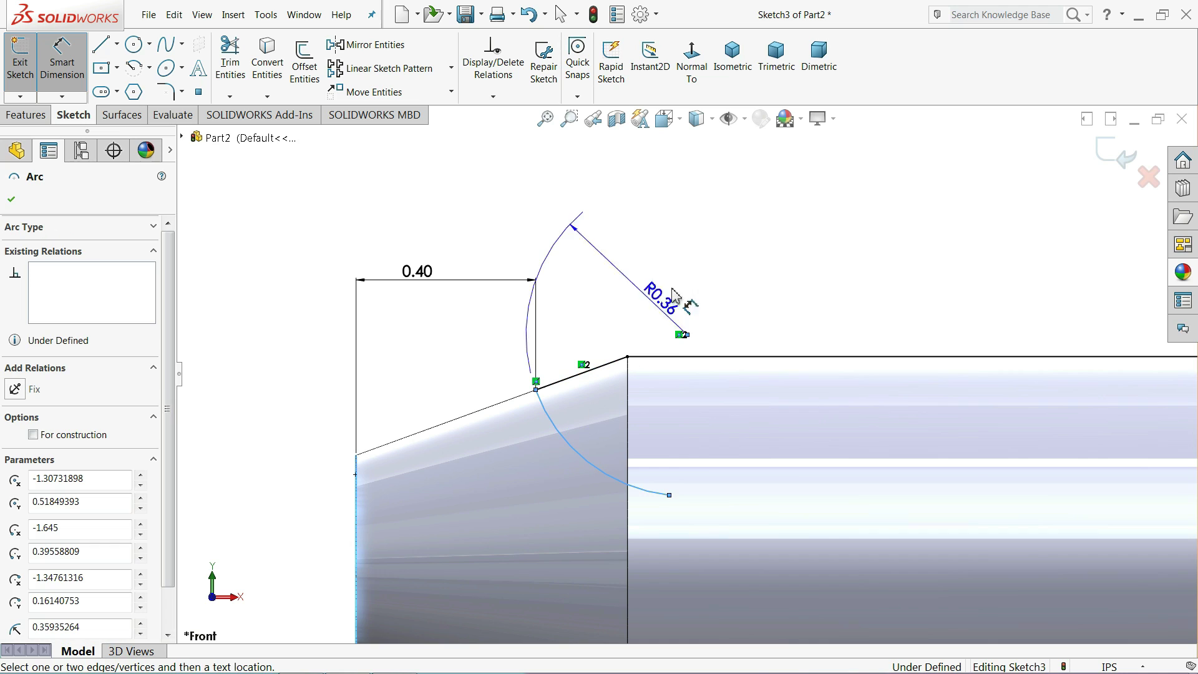
left_click(726, 281)
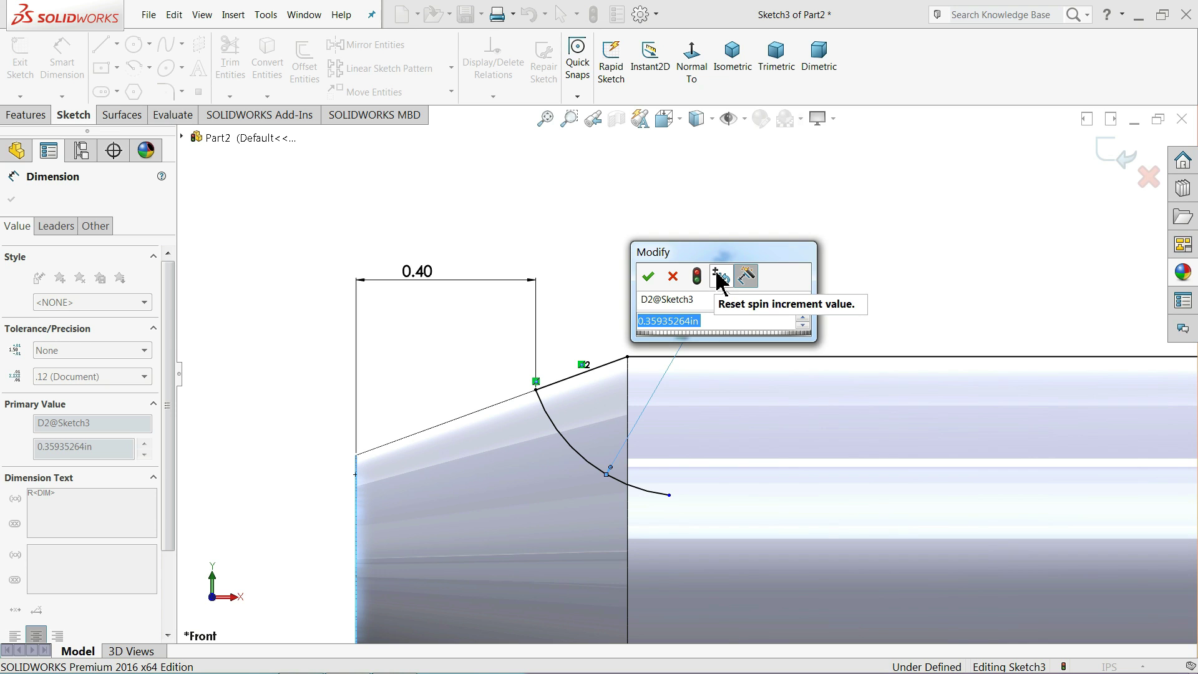
type("0.5")
key("Return")
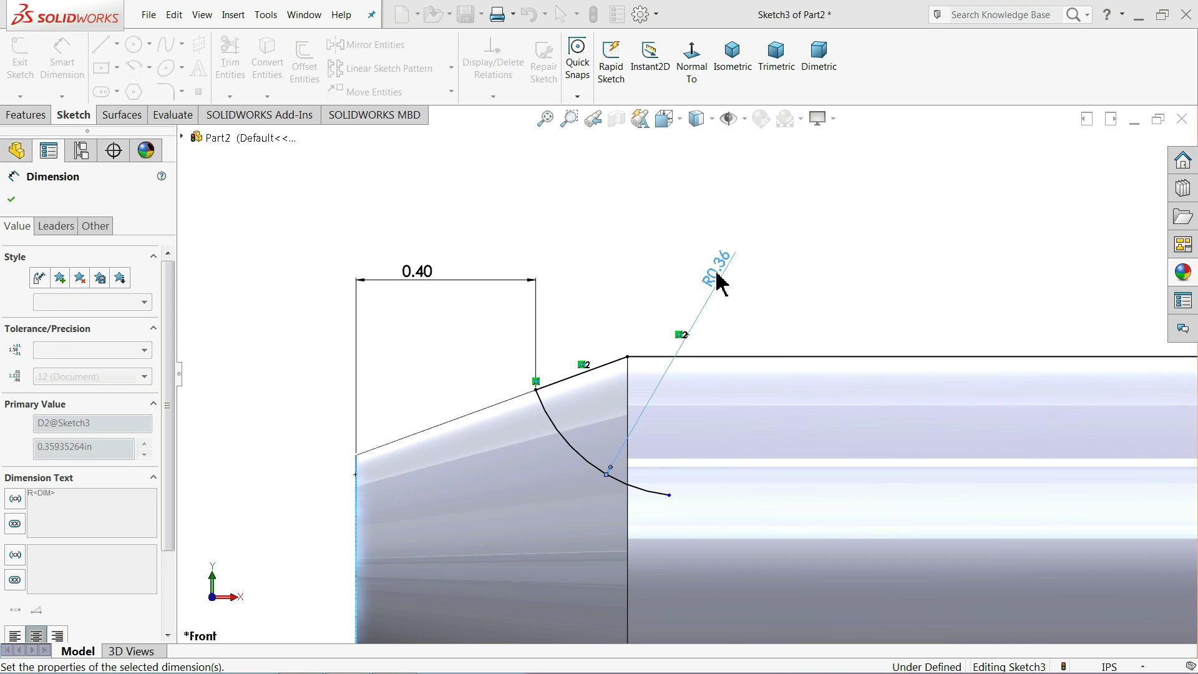
scroll(730, 331, "up", 3)
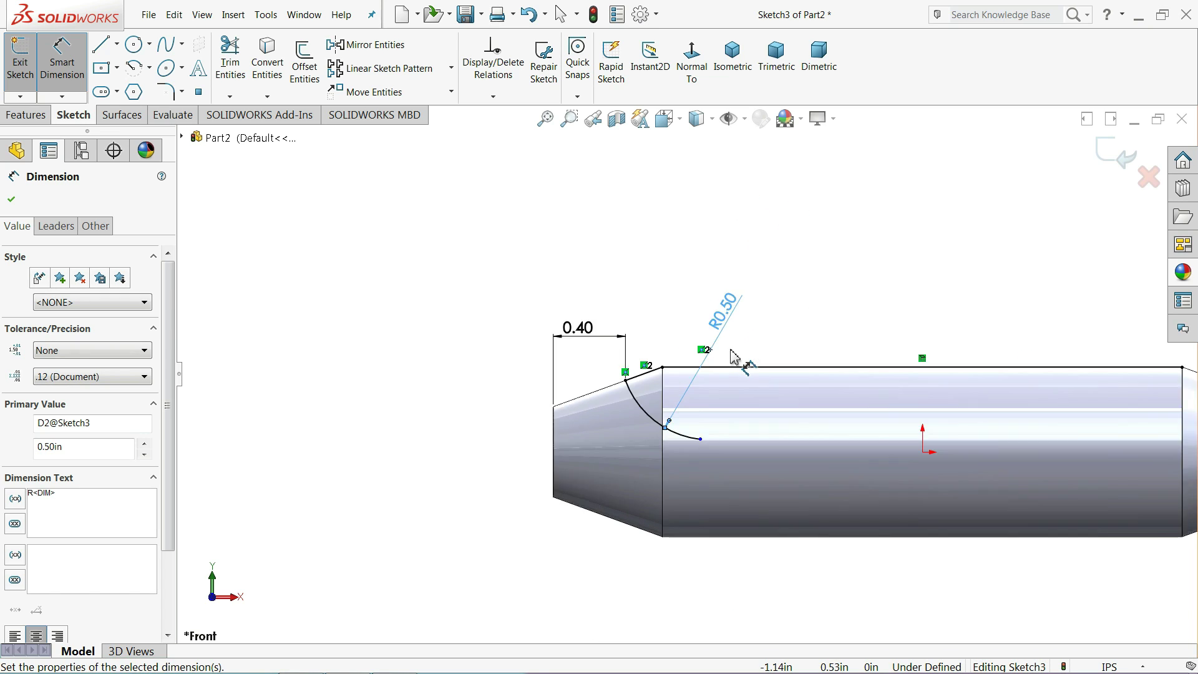
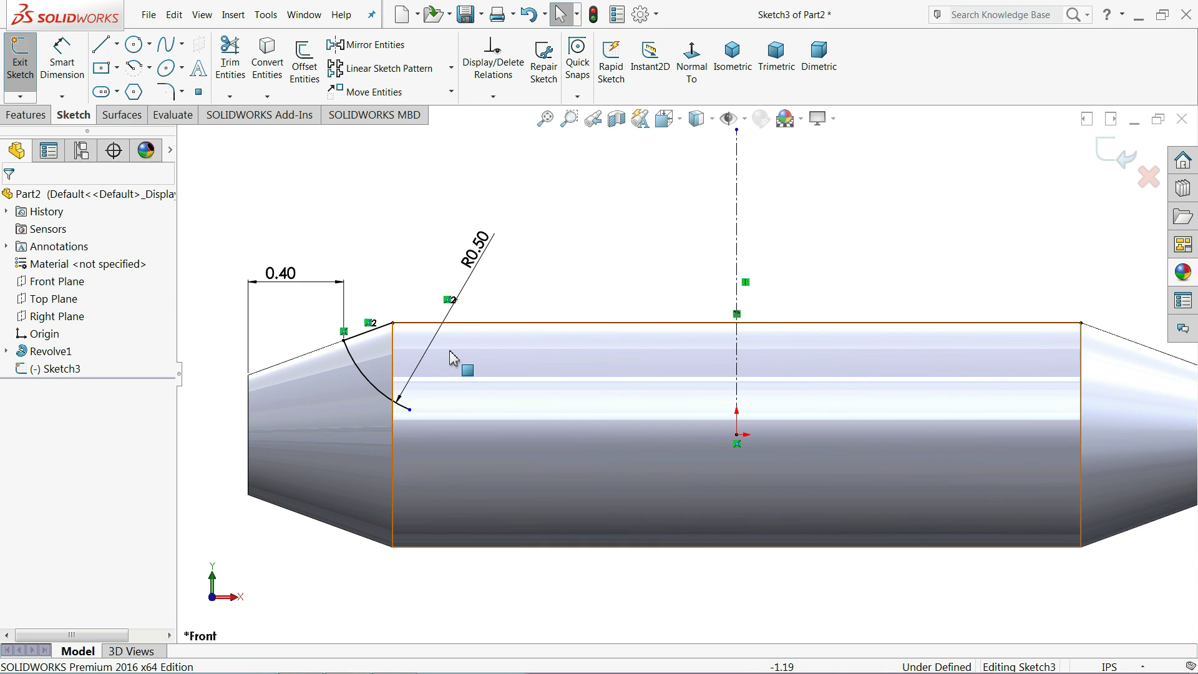
Delete the arc endpoint's Coincident relation and drag the endpoint to reshape the 0.50-radius arc.
scroll(450, 350, "down", 1)
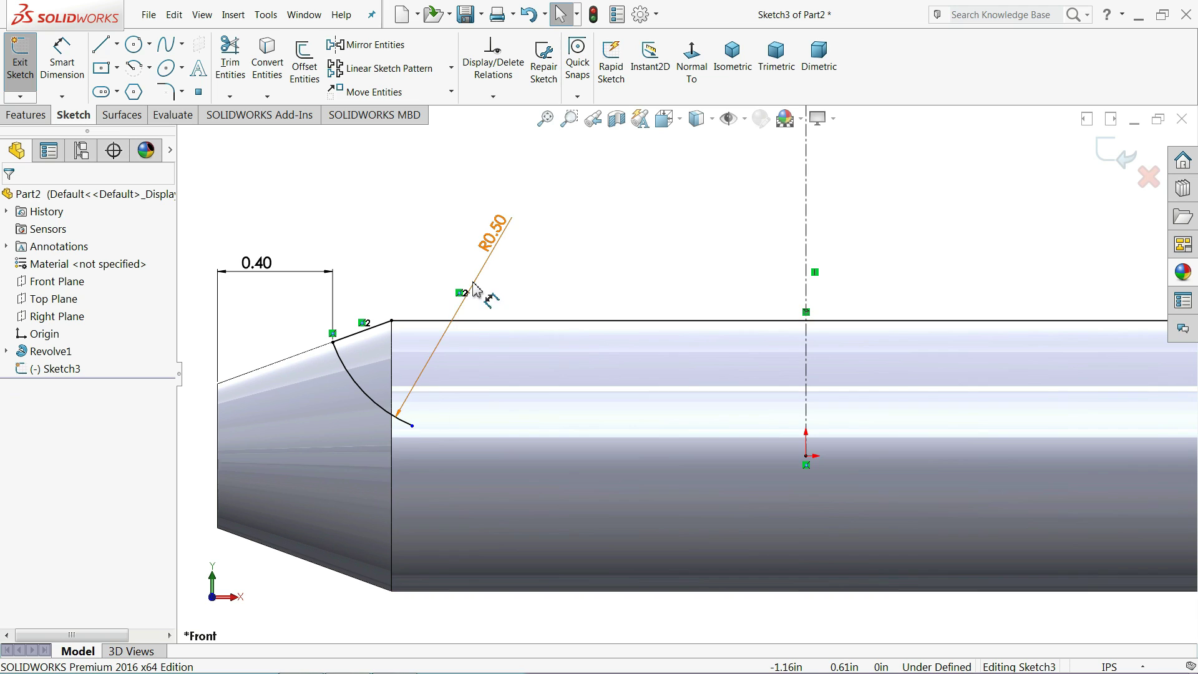
left_click(467, 293)
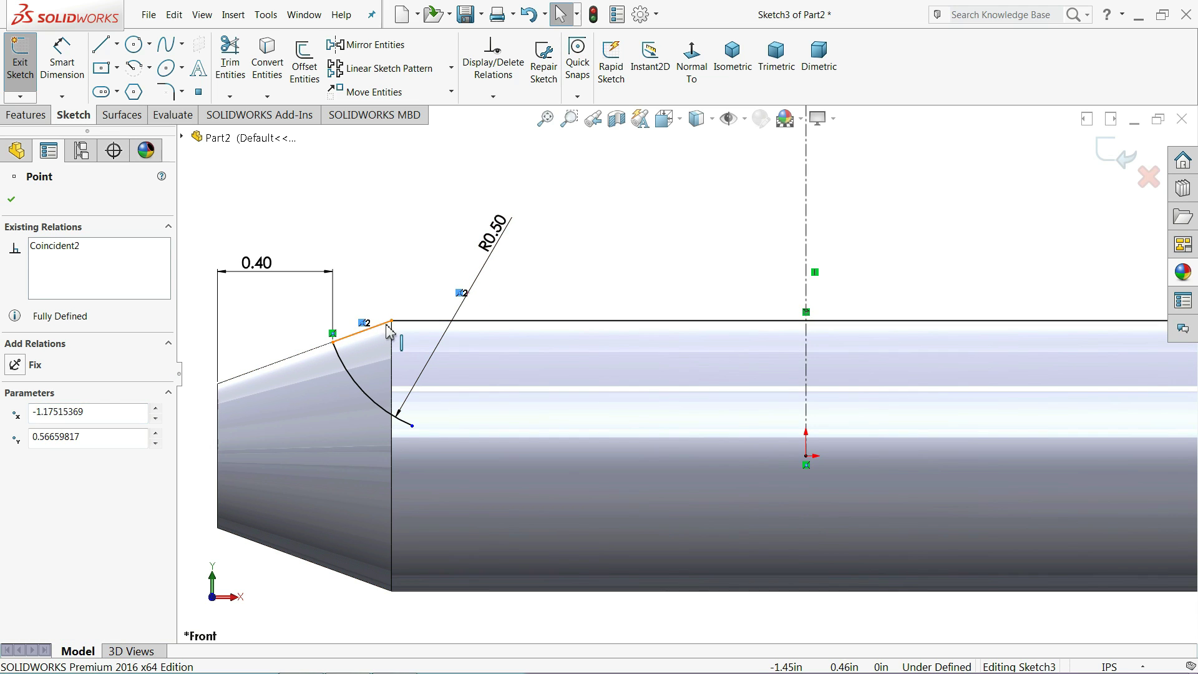
left_click(461, 293)
key("Delete")
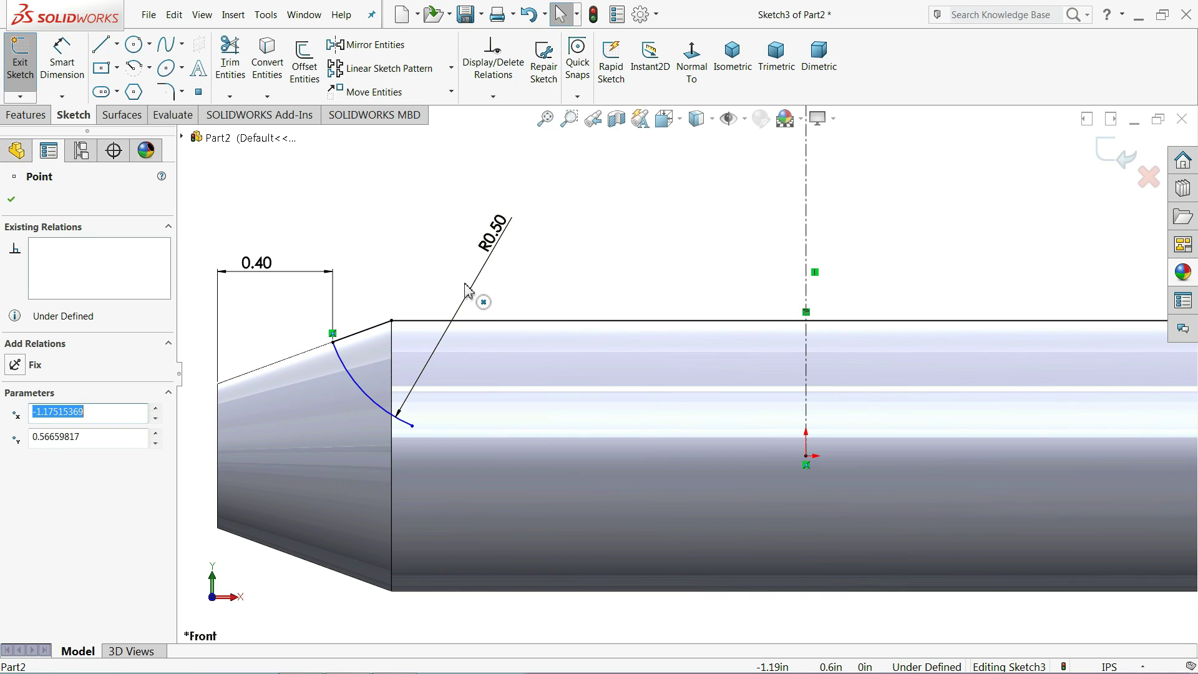
left_click_drag(469, 297, 474, 285)
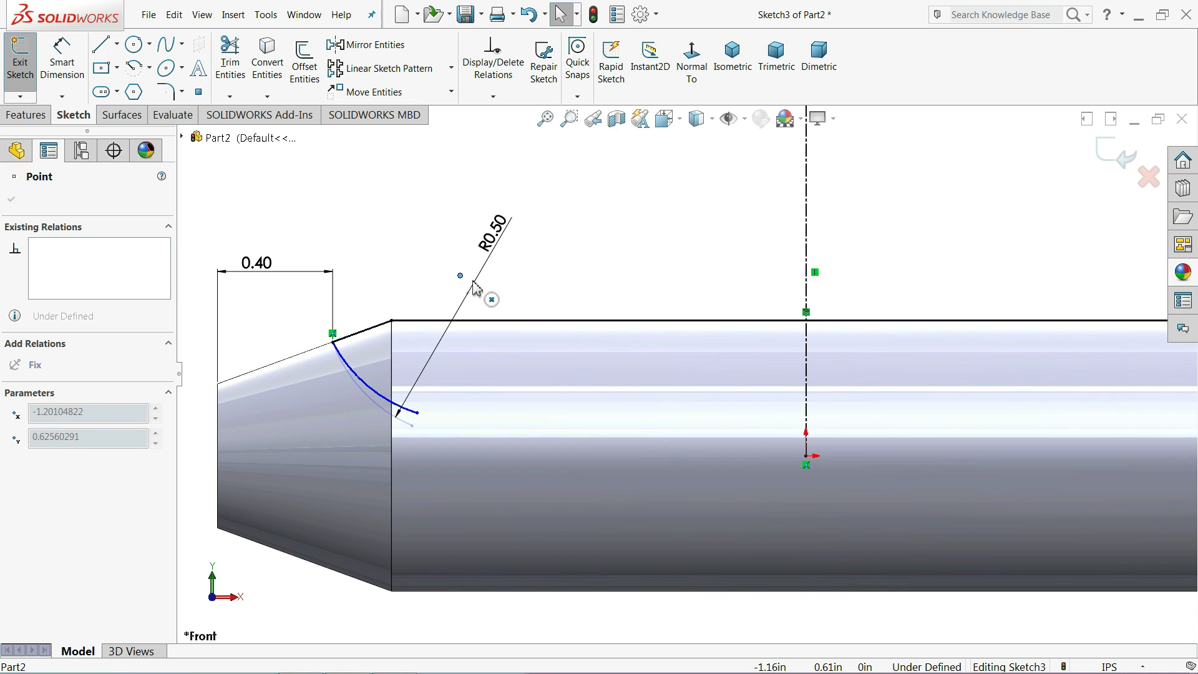
scroll(476, 288, "up", 3)
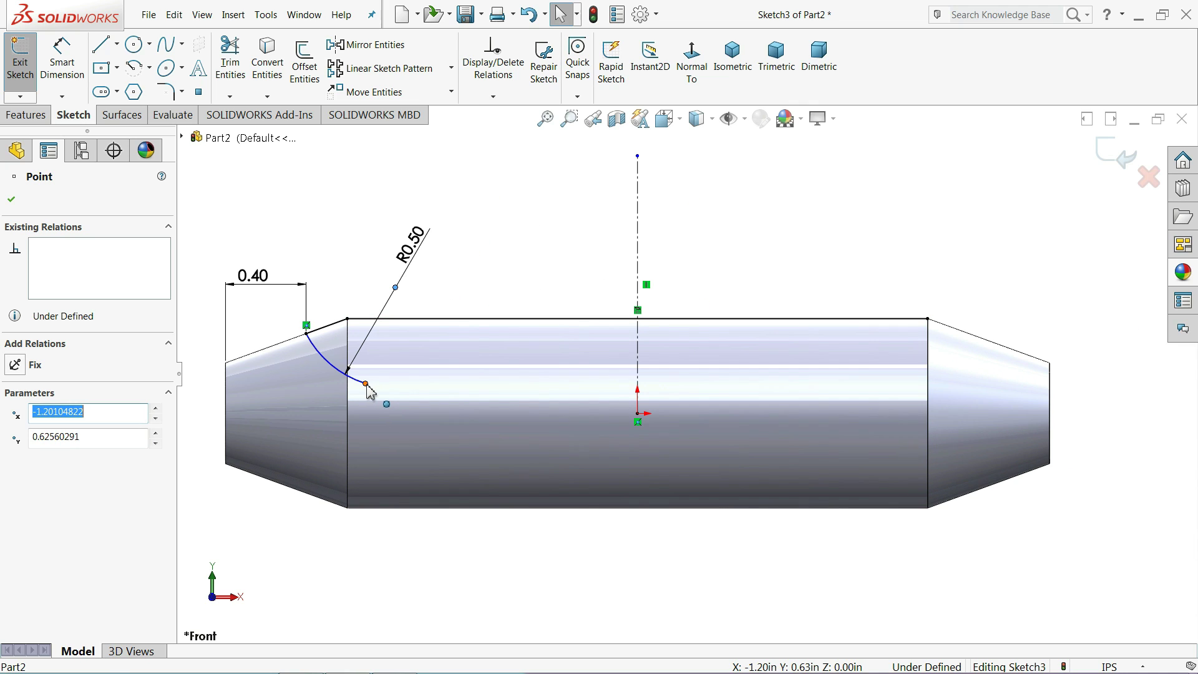
Mirror the left arc and chamfer line about the vertical centerline onto the right end.
left_click(374, 45)
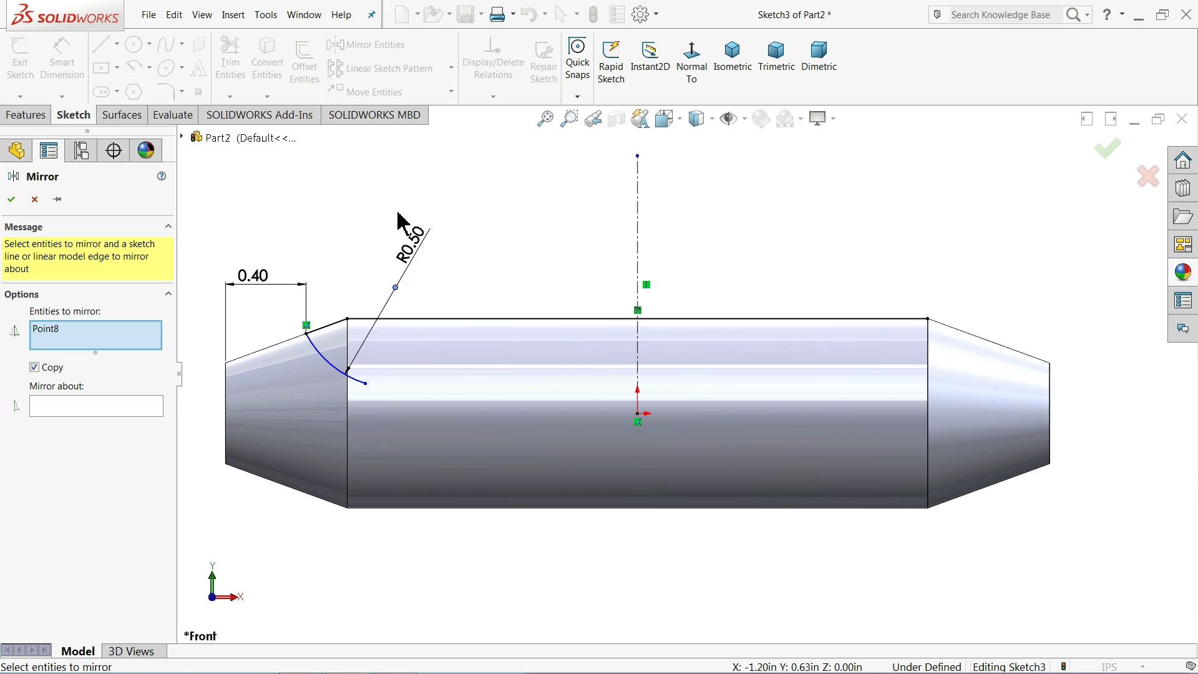
left_click(337, 331)
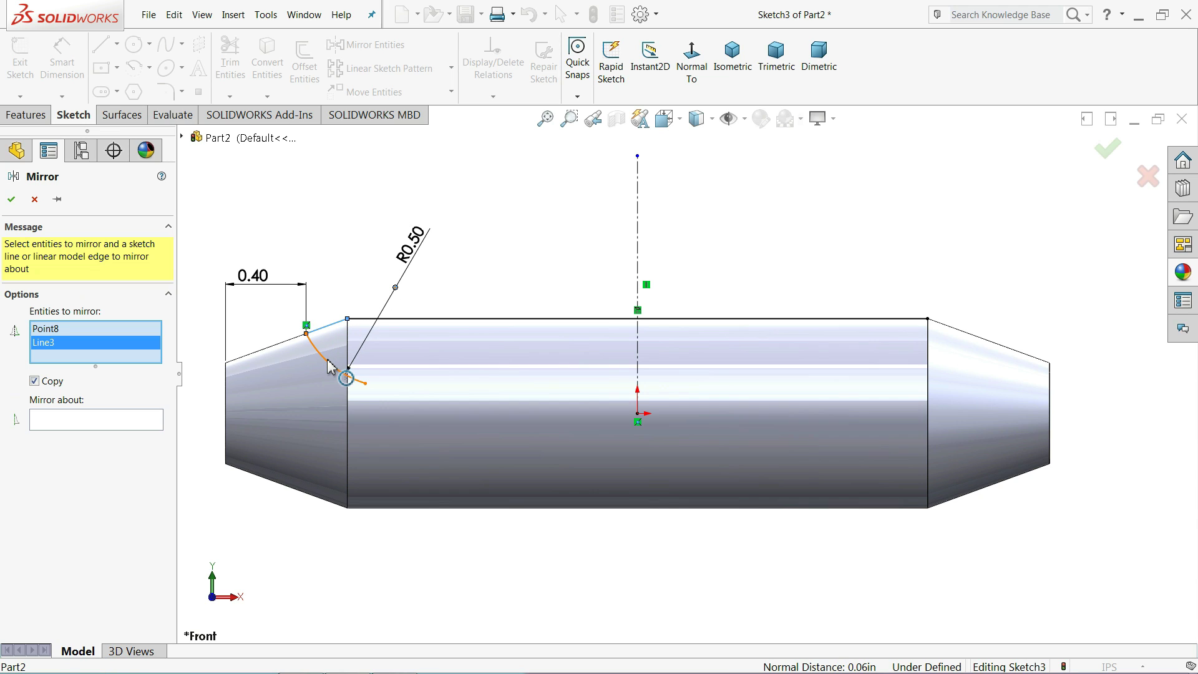
left_click(329, 366)
left_click(119, 439)
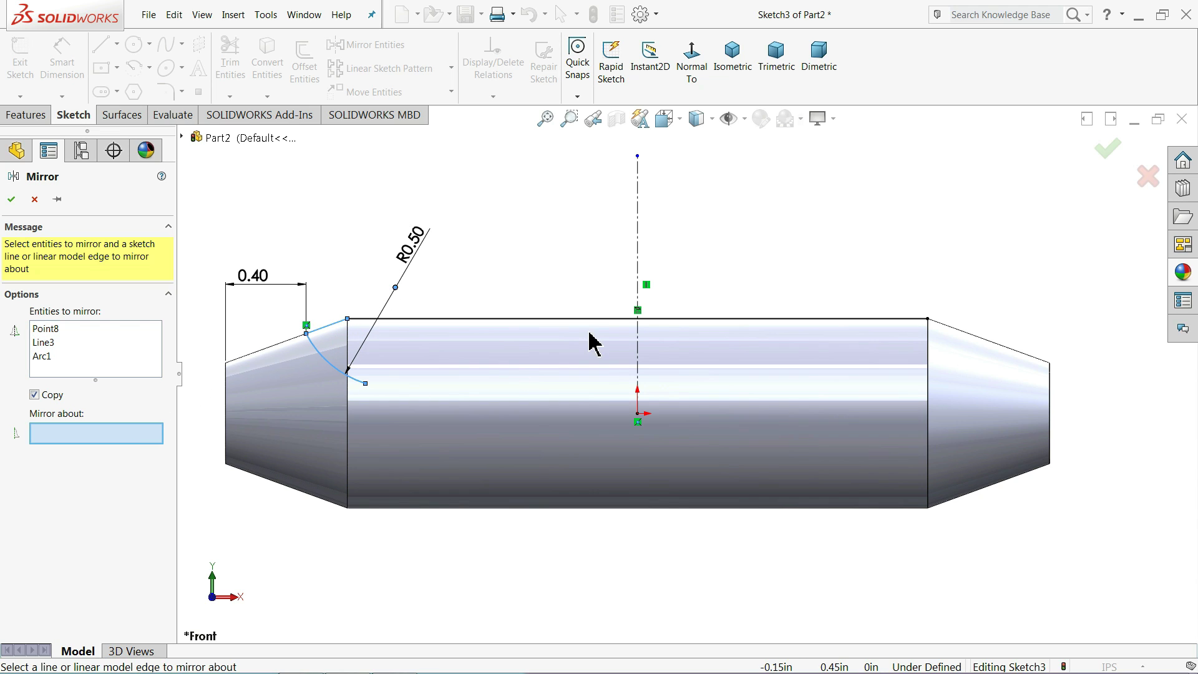
left_click(638, 270)
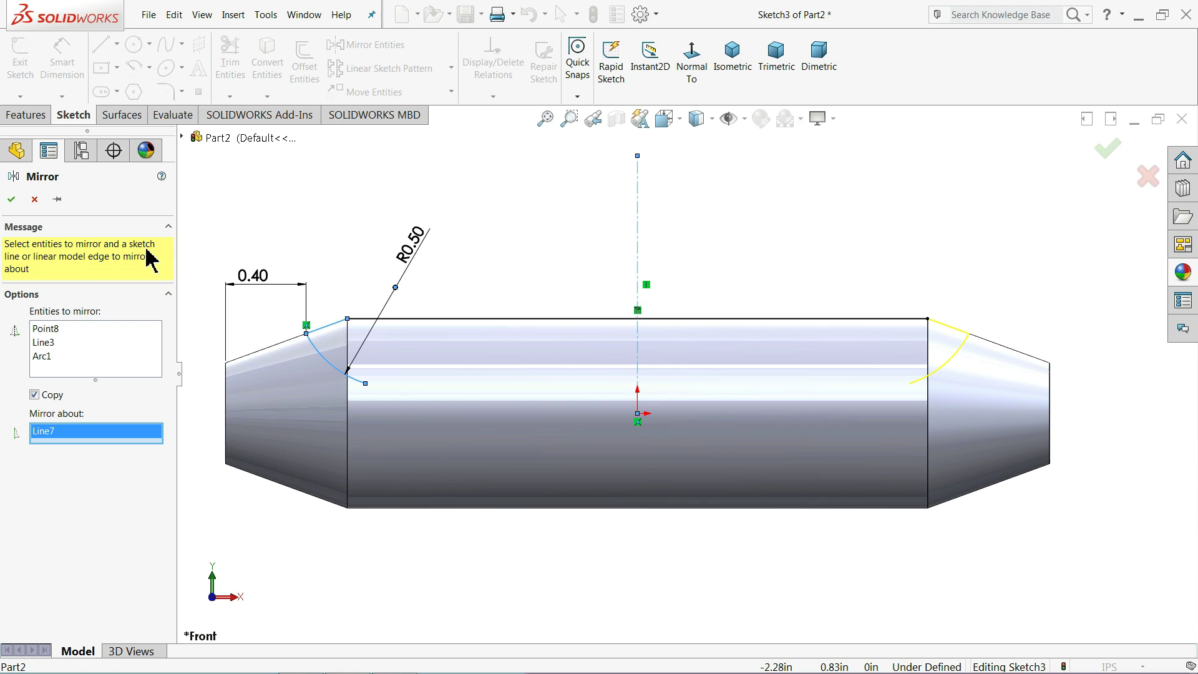
left_click(11, 200)
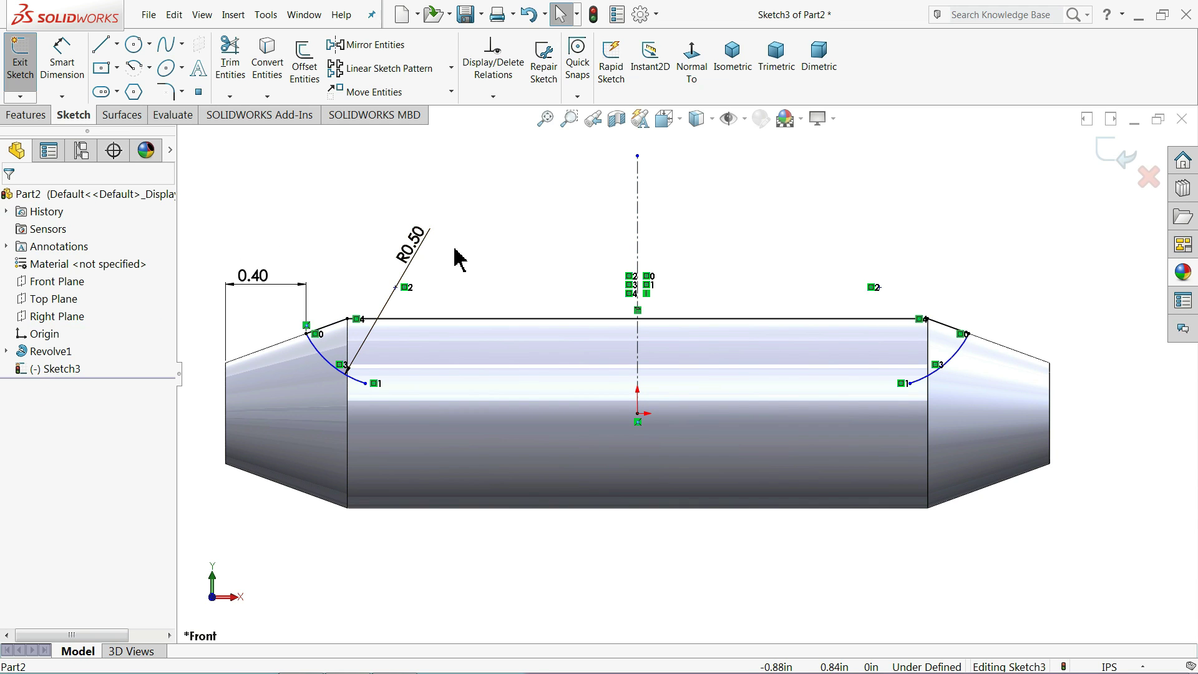
Draw a horizontal line joining the left and right arc ends.
left_click(101, 44)
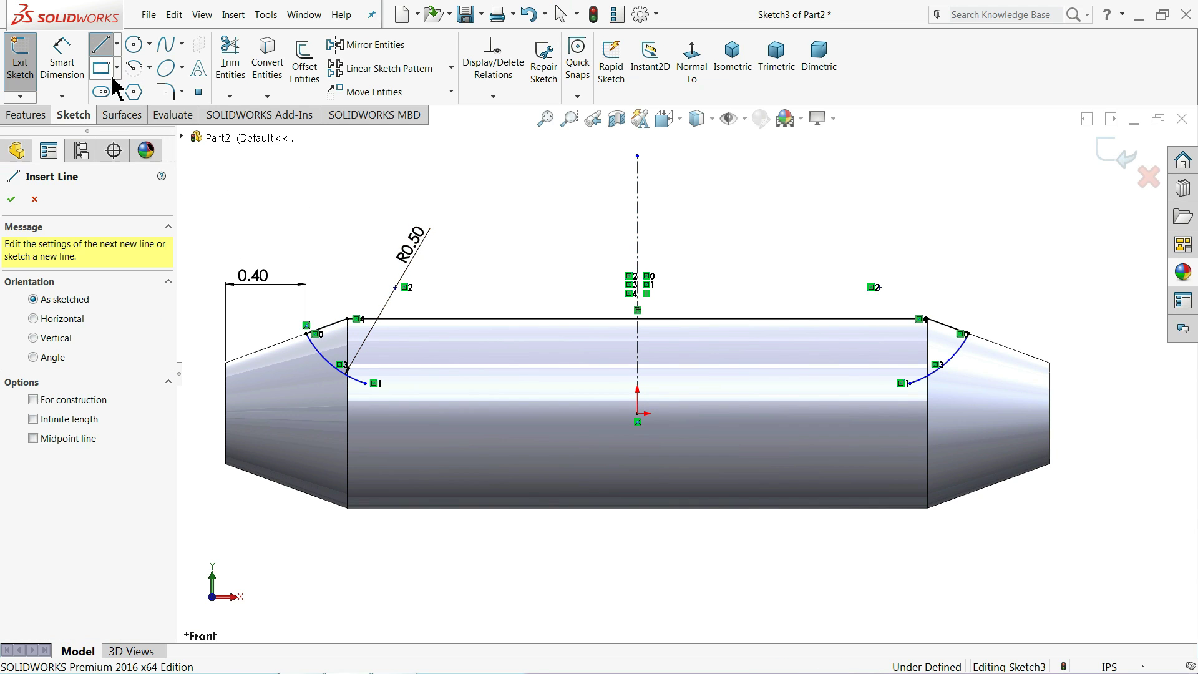
left_click(366, 383)
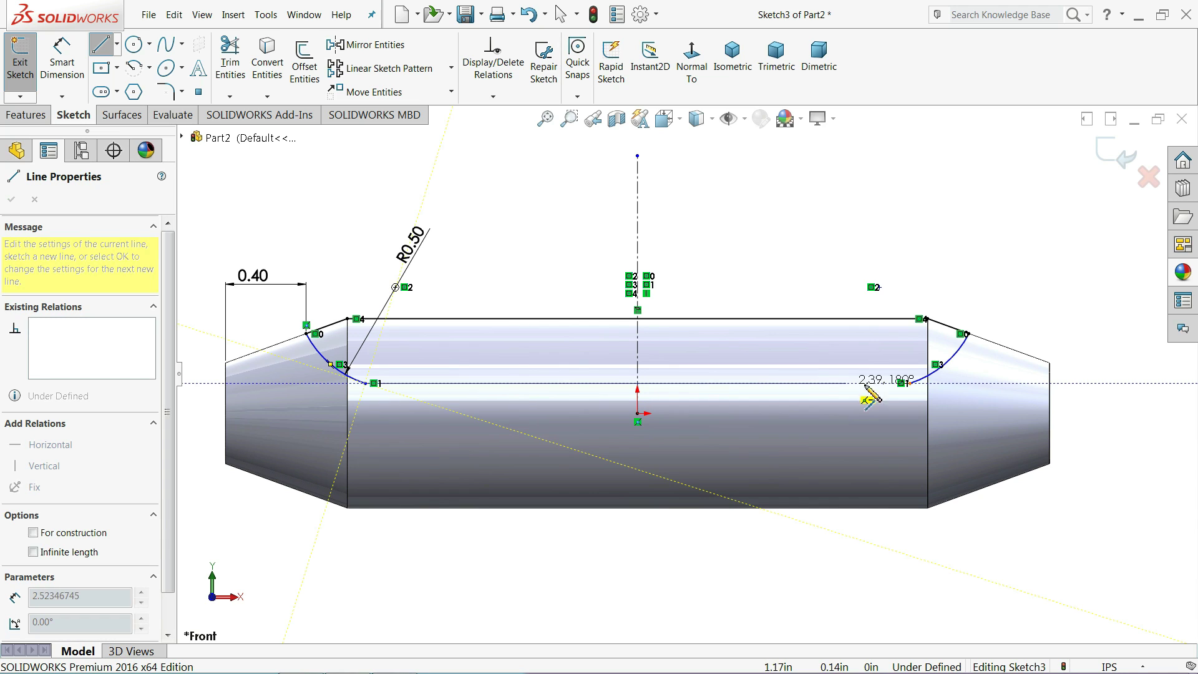
double_click(909, 384)
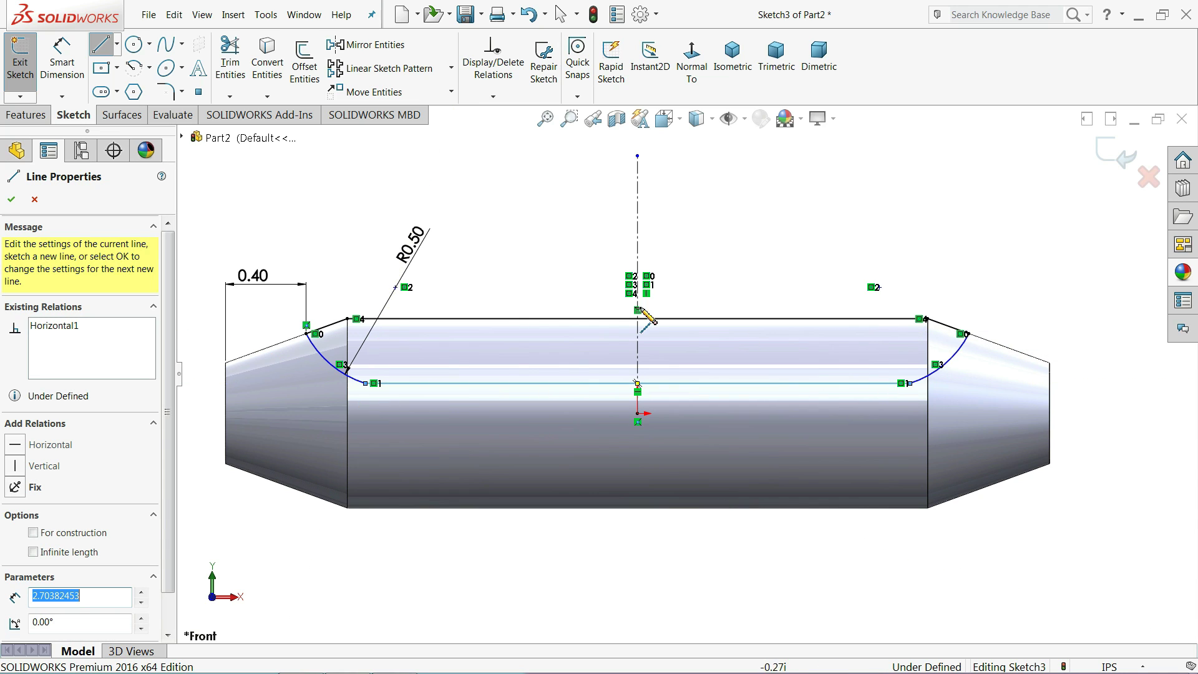
left_click(11, 199)
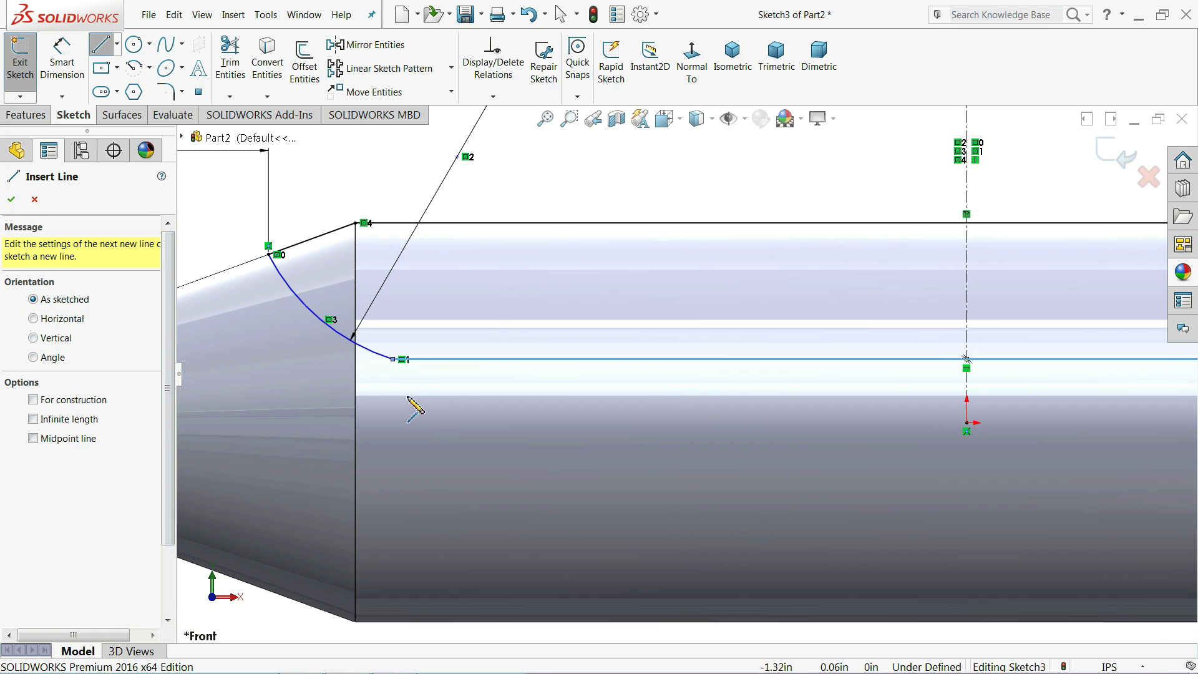
Add a roughly 2.39-long horizontal construction line running left from the origin.
scroll(342, 403, "down", 3)
key("z")
key("z")
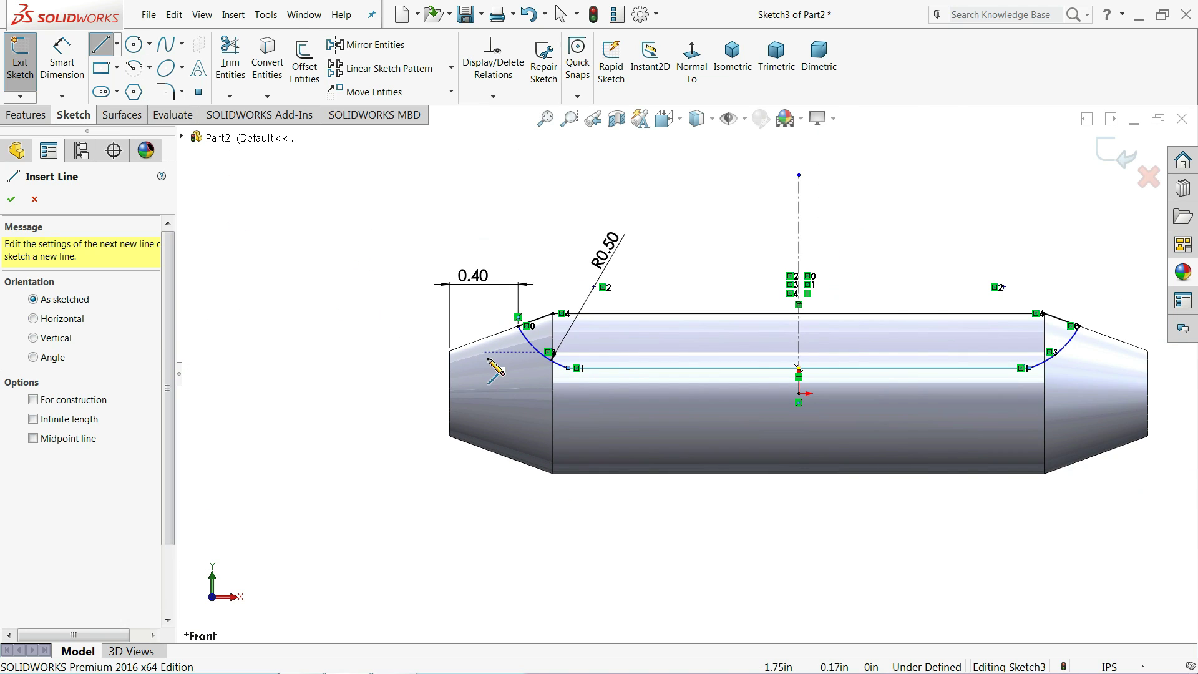
scroll(857, 403, "down", 2)
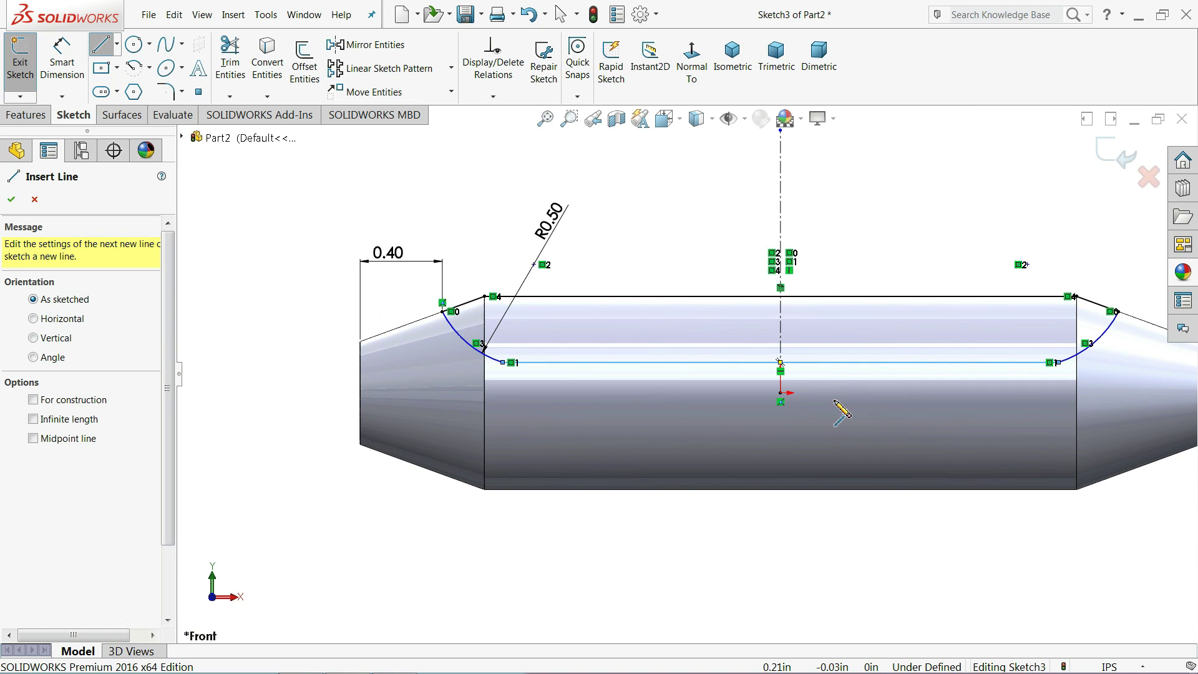
left_click(781, 393)
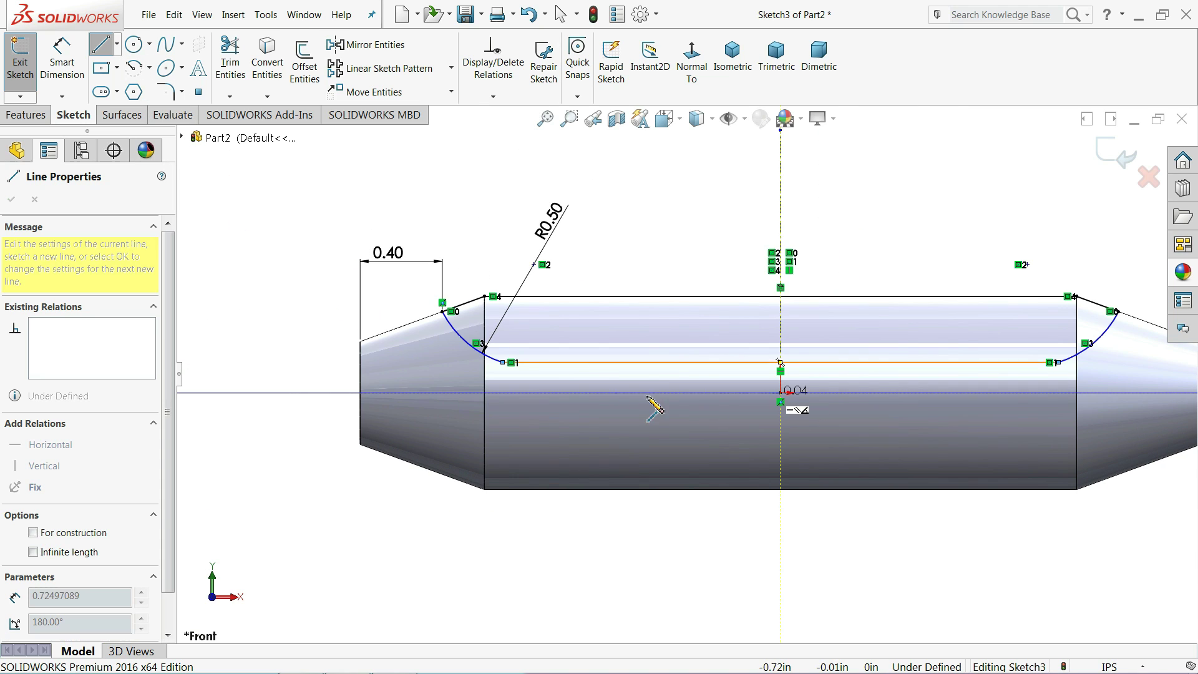
left_click(290, 393)
right_click(294, 395)
left_click(315, 336)
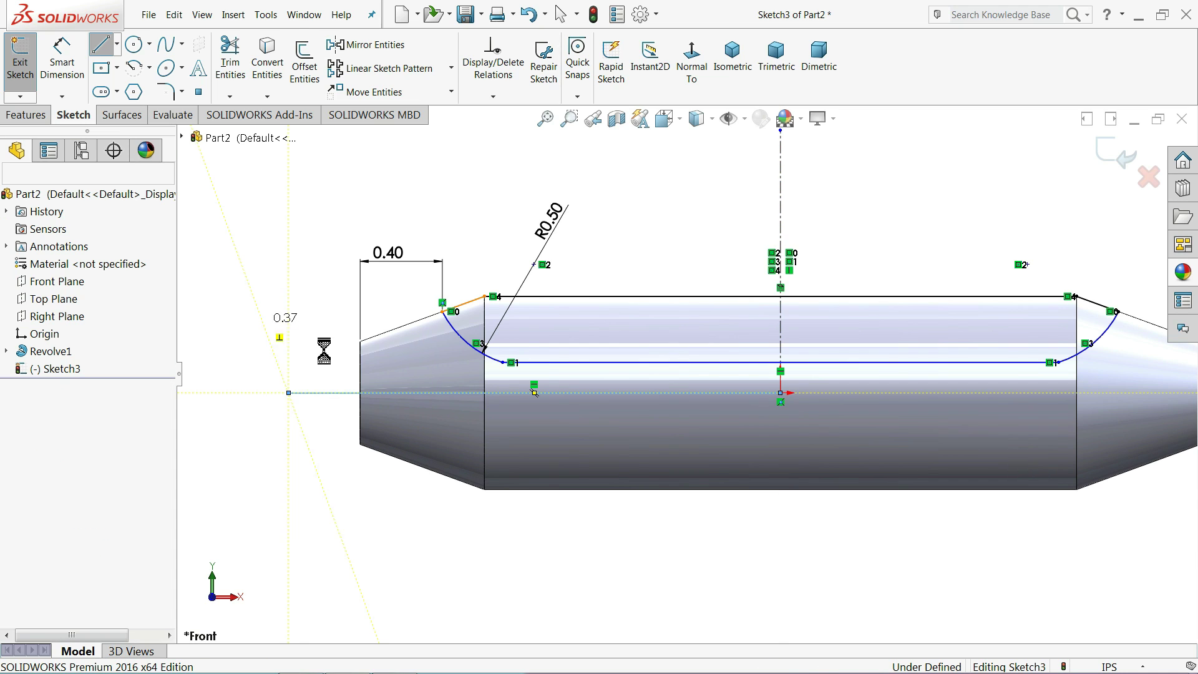
left_click(359, 394)
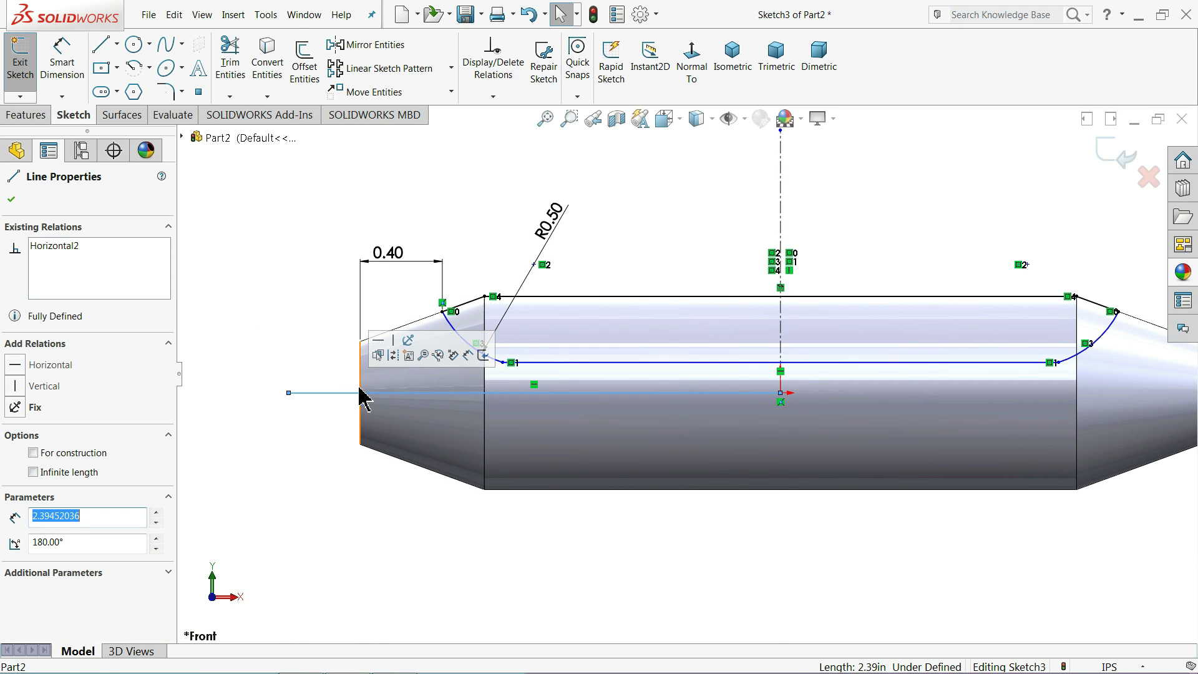
left_click(394, 349)
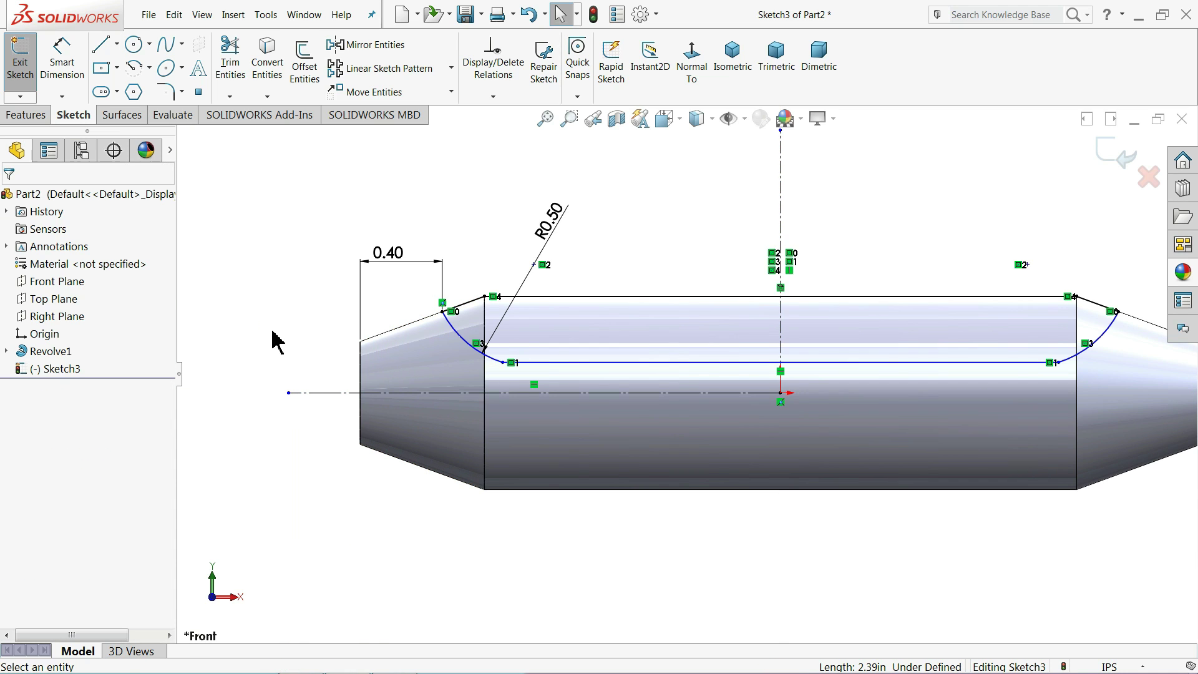
Mirror the whole profile about the horizontal construction line to copy it below the axis.
left_click(419, 48)
scroll(930, 209, "up", 1)
left_click_drag(1059, 255, 378, 376)
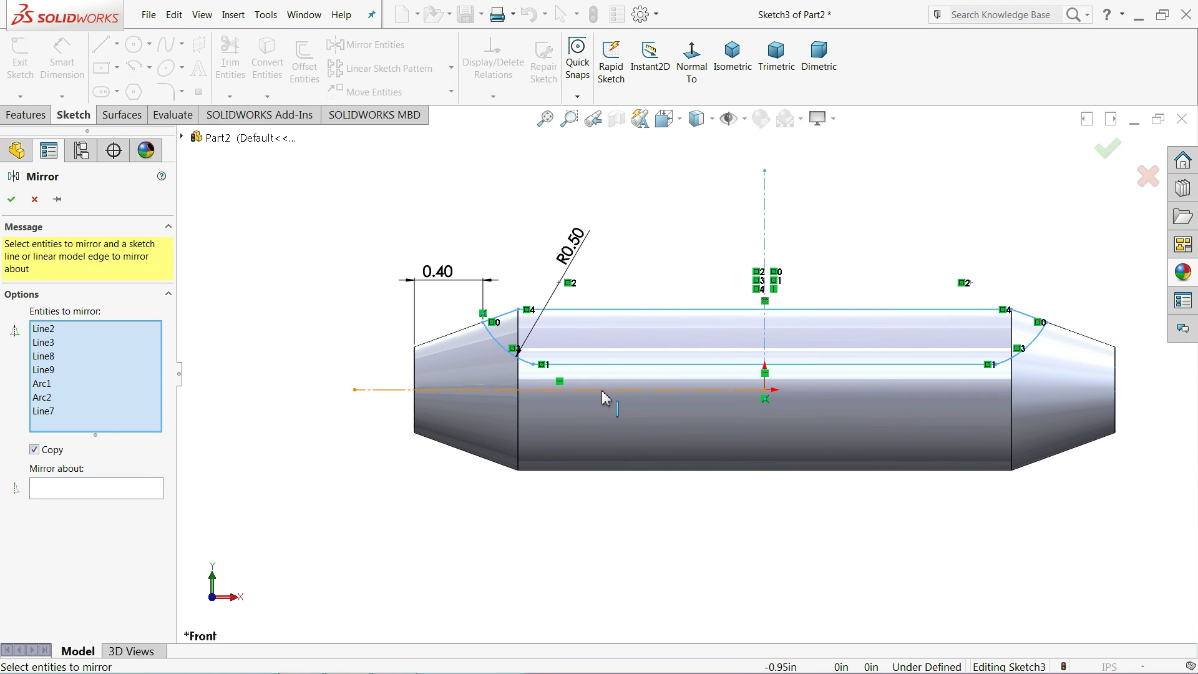
scroll(592, 396, "down", 1)
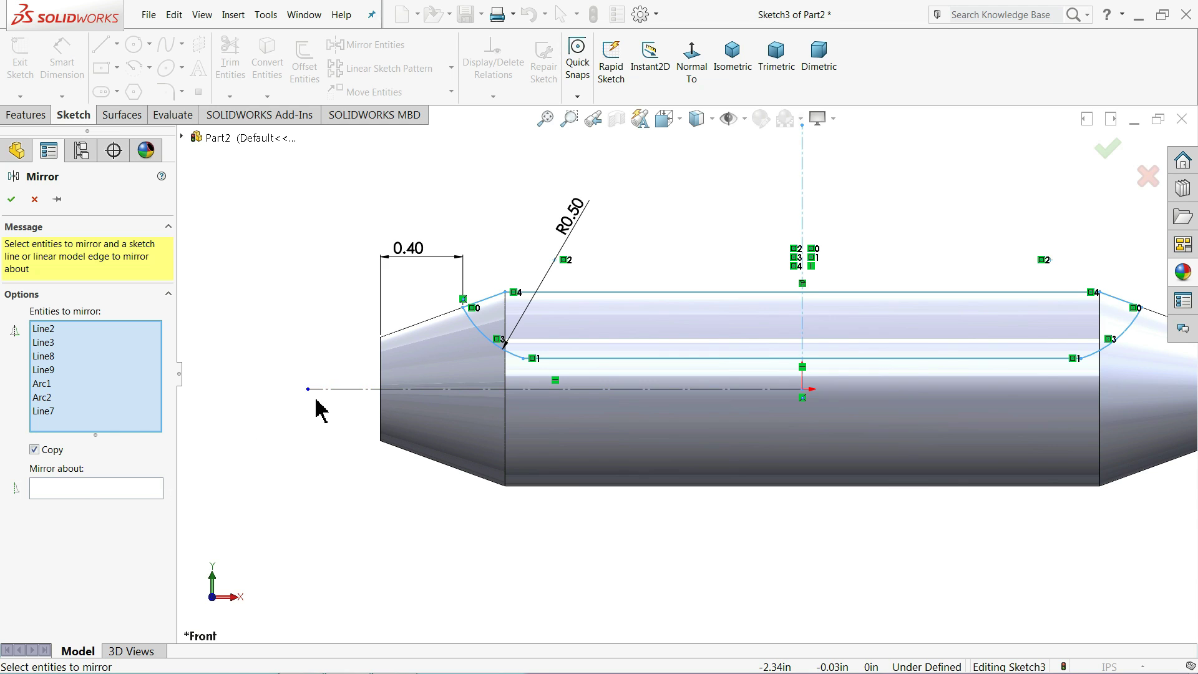
left_click(137, 487)
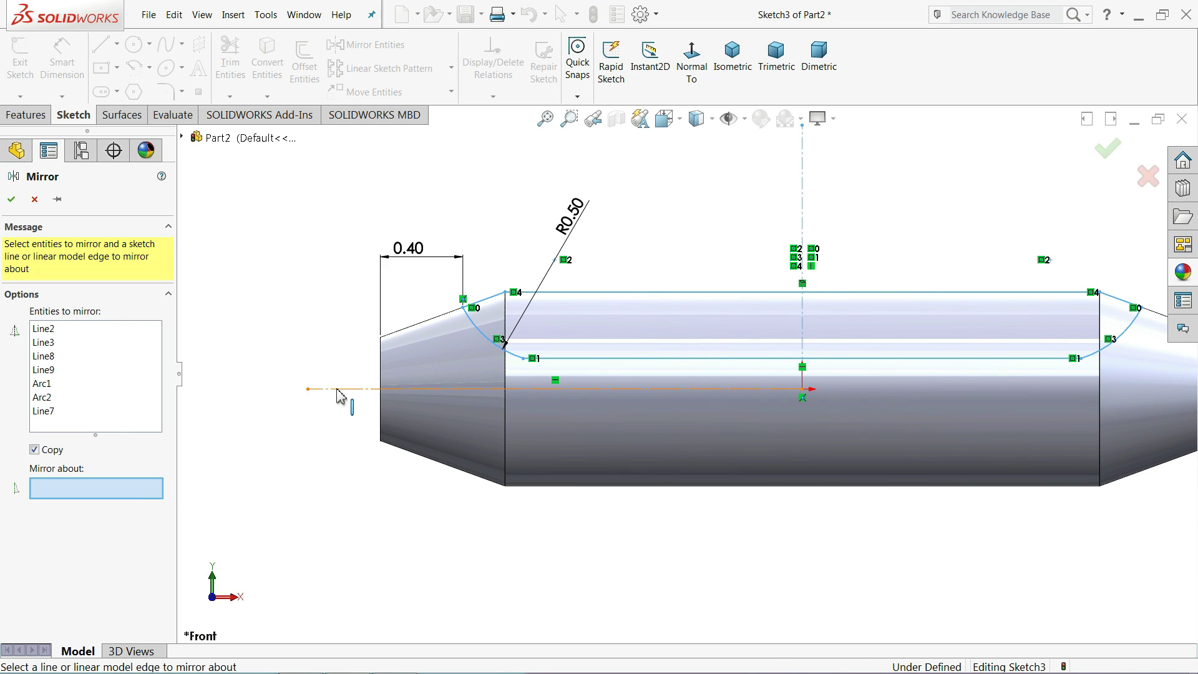
left_click(317, 389)
left_click(11, 200)
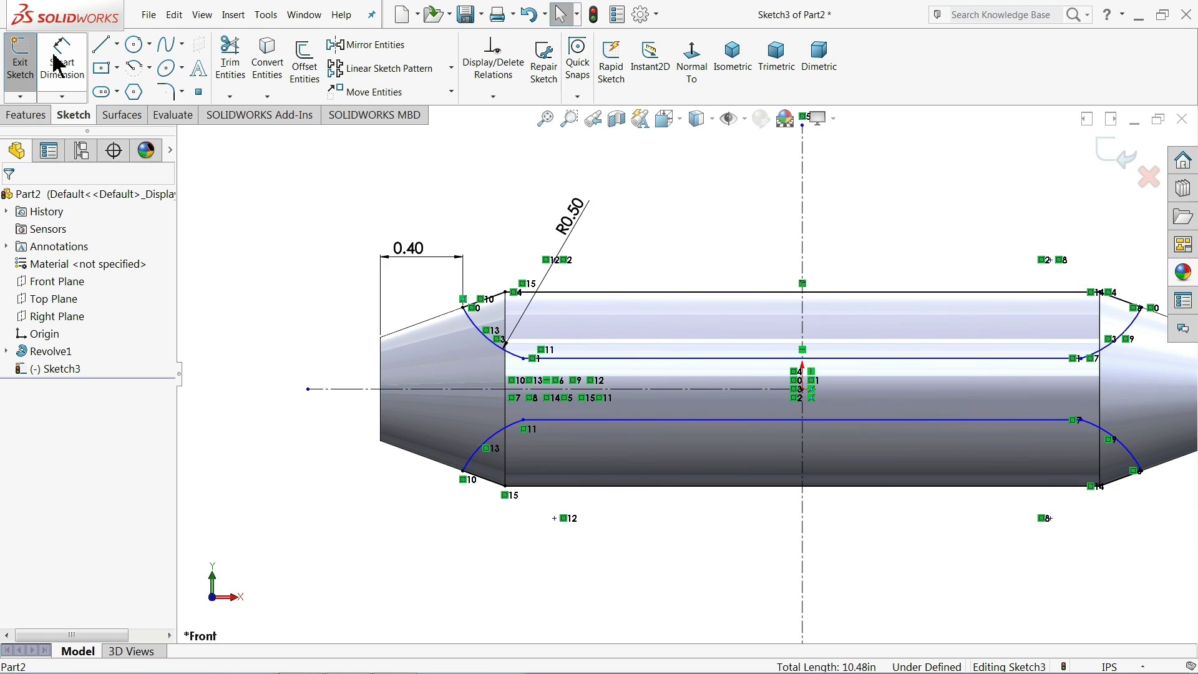
Dimension the spacing between the upper and lower horizontal lines to 0.308.
scroll(687, 397, "down", 1)
scroll(687, 398, "down", 1)
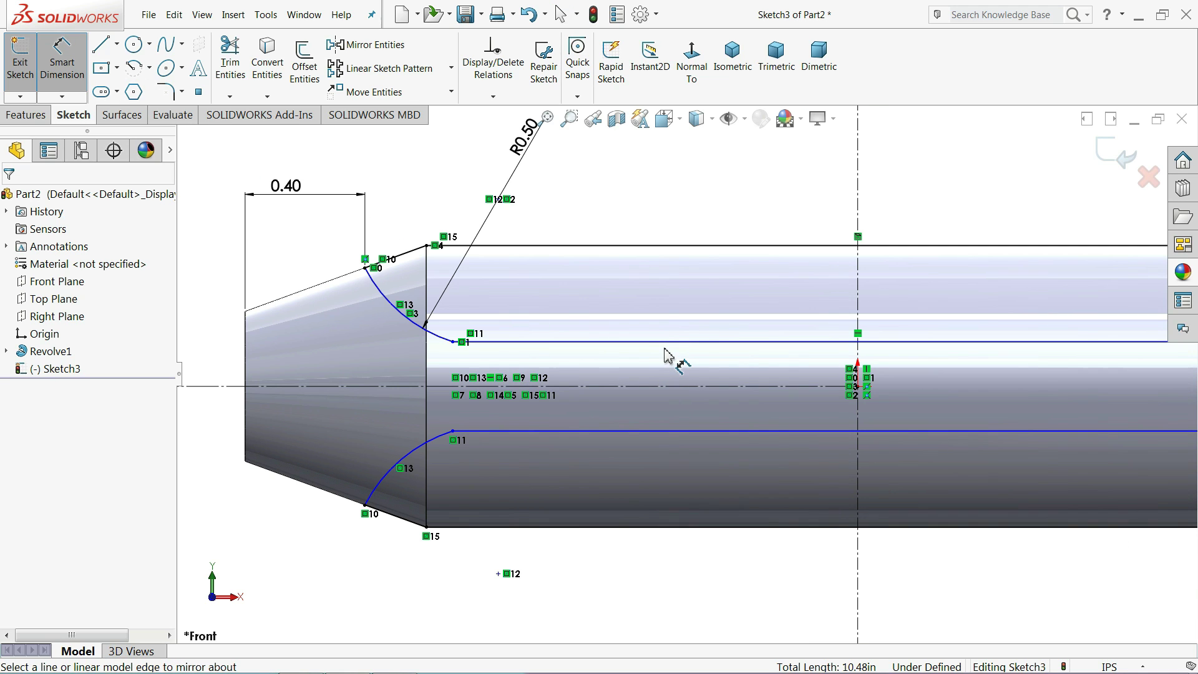
left_click(682, 342)
left_click(684, 431)
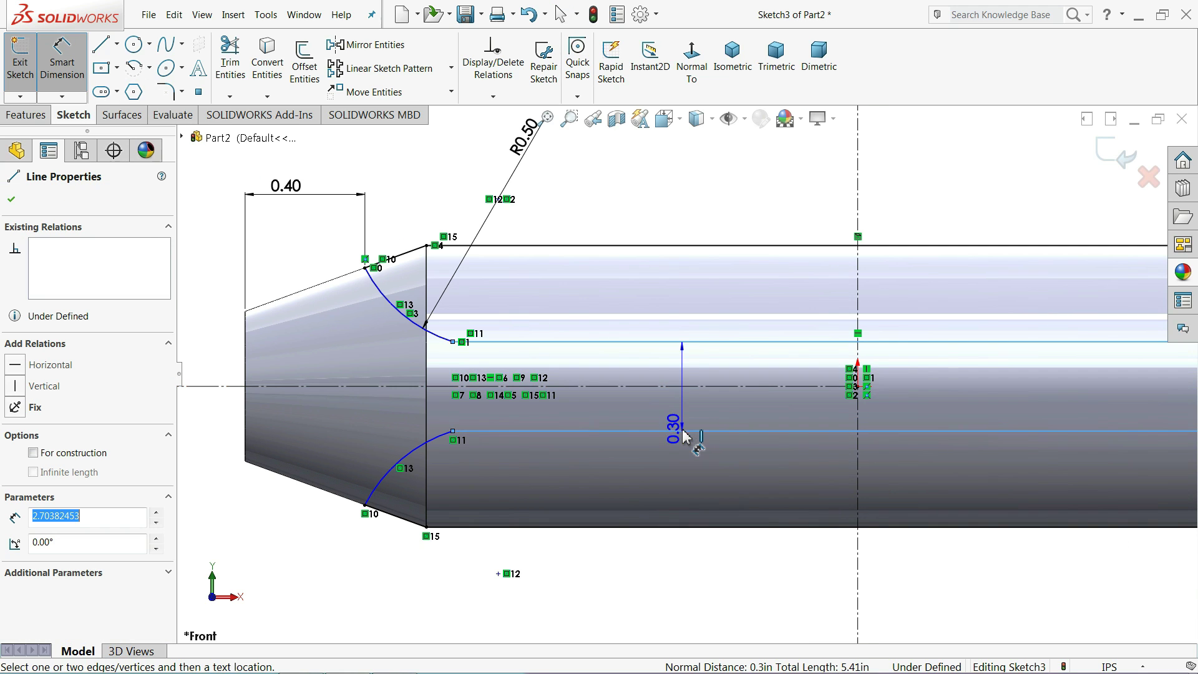
left_click(680, 396)
type("0")
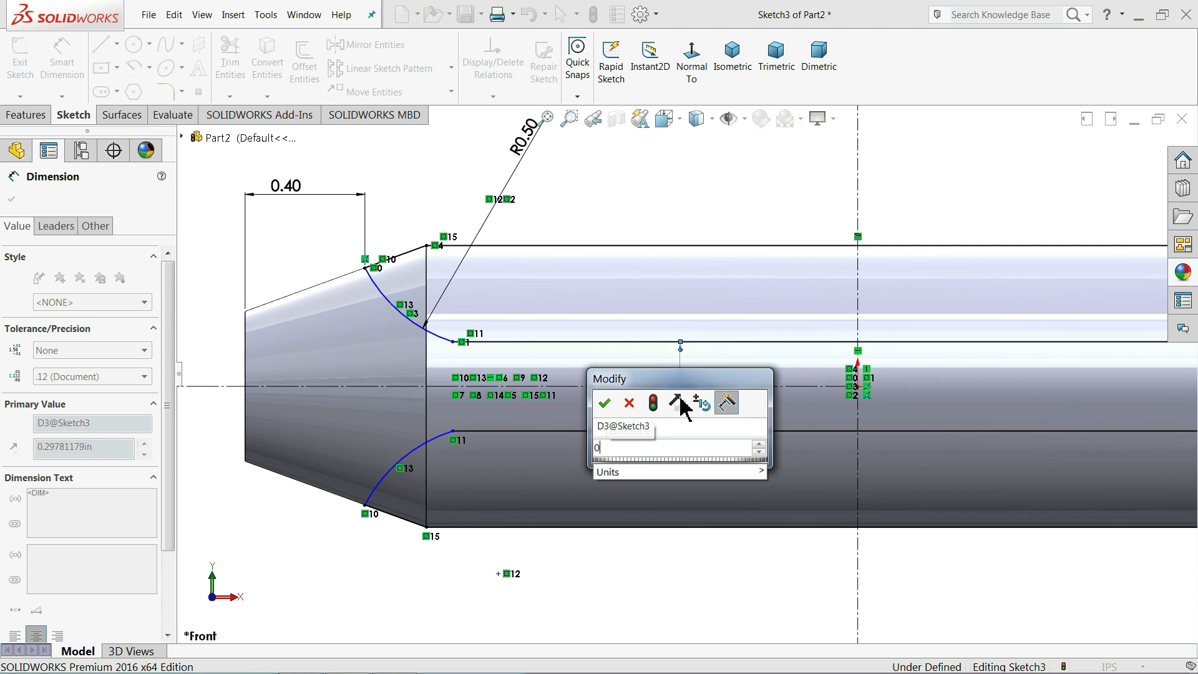
type(".308")
key("Return")
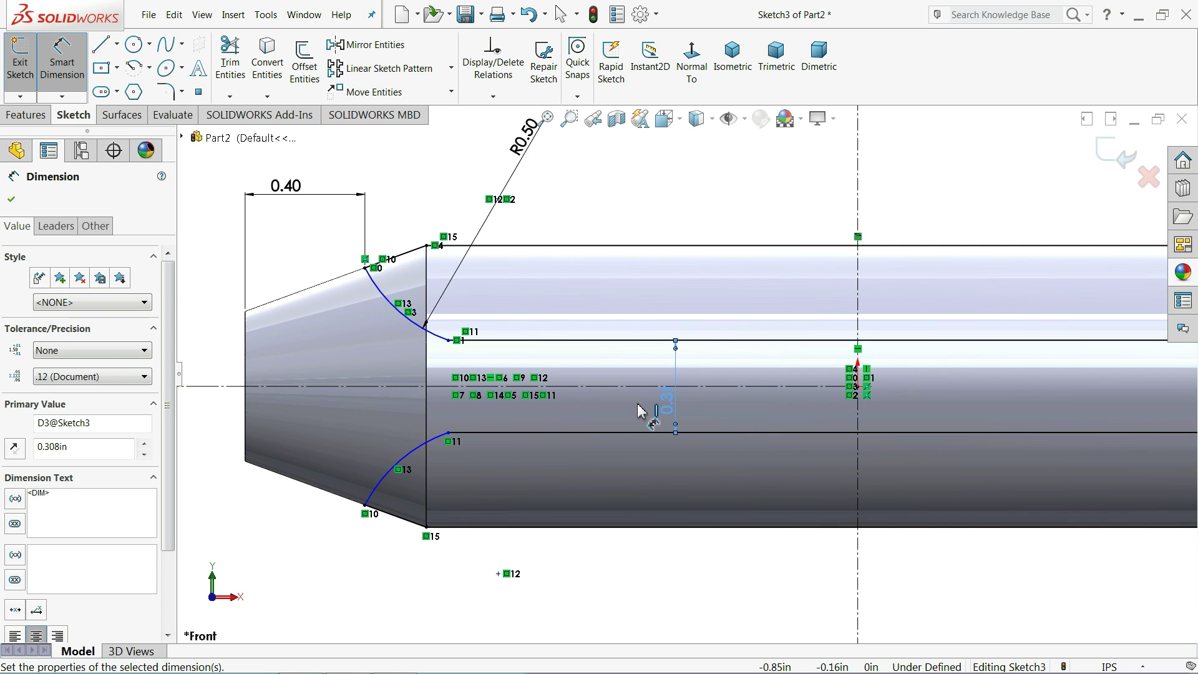
left_click(11, 199)
Add a Tangent relation between the corner arc and the horizontal line.
scroll(424, 344, "down", 5)
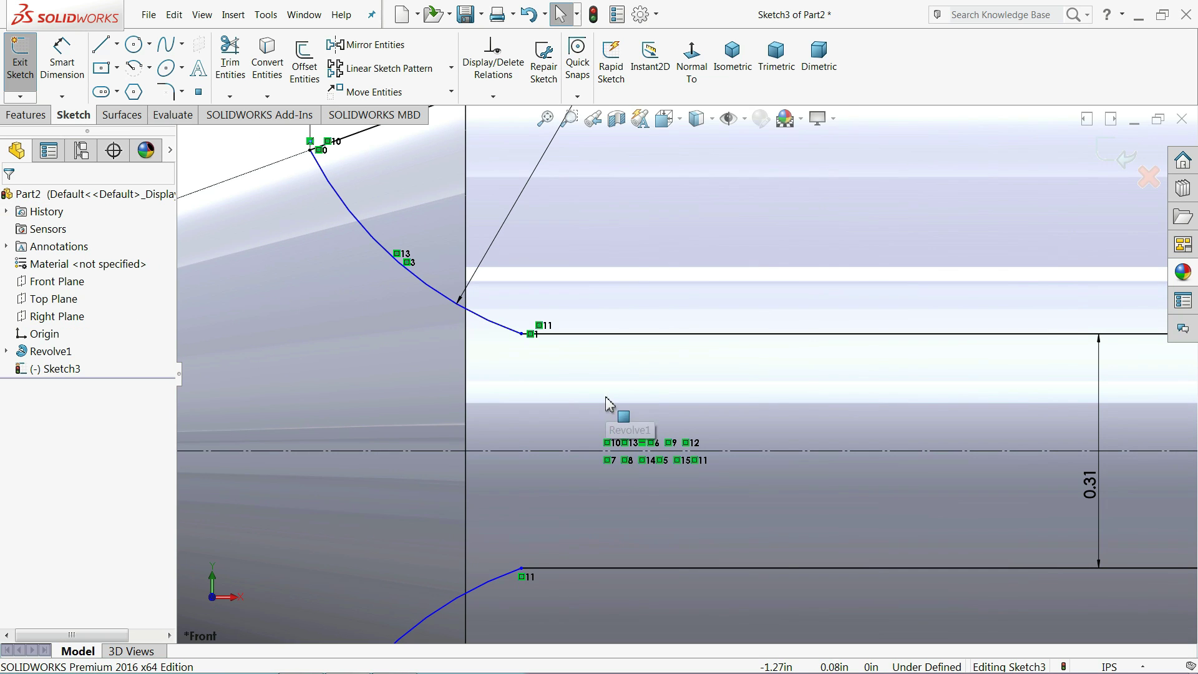
left_click(509, 338)
left_click(583, 334, "ctrl")
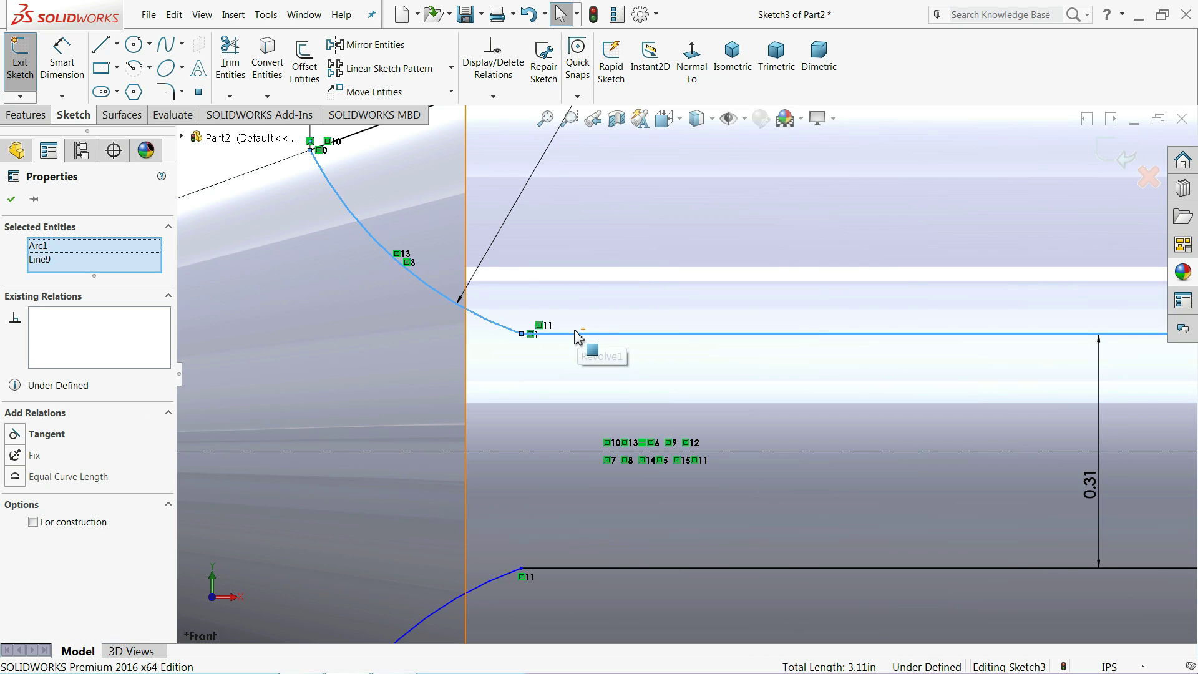
left_click(45, 434)
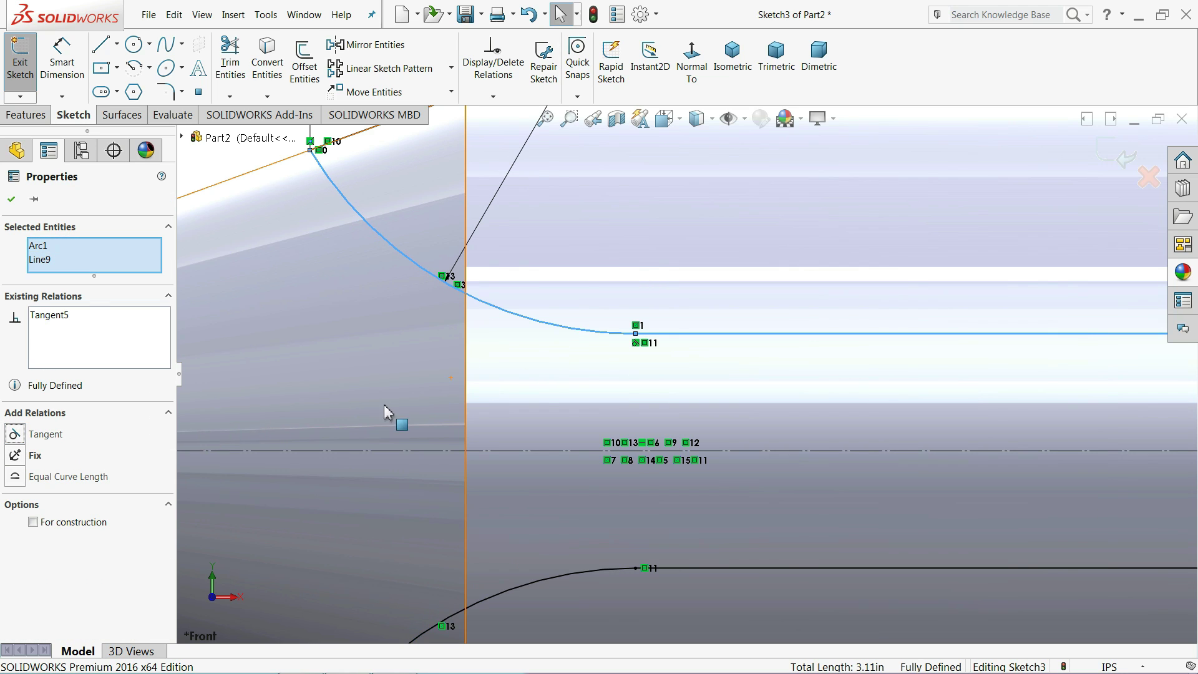
scroll(673, 373, "up", 5)
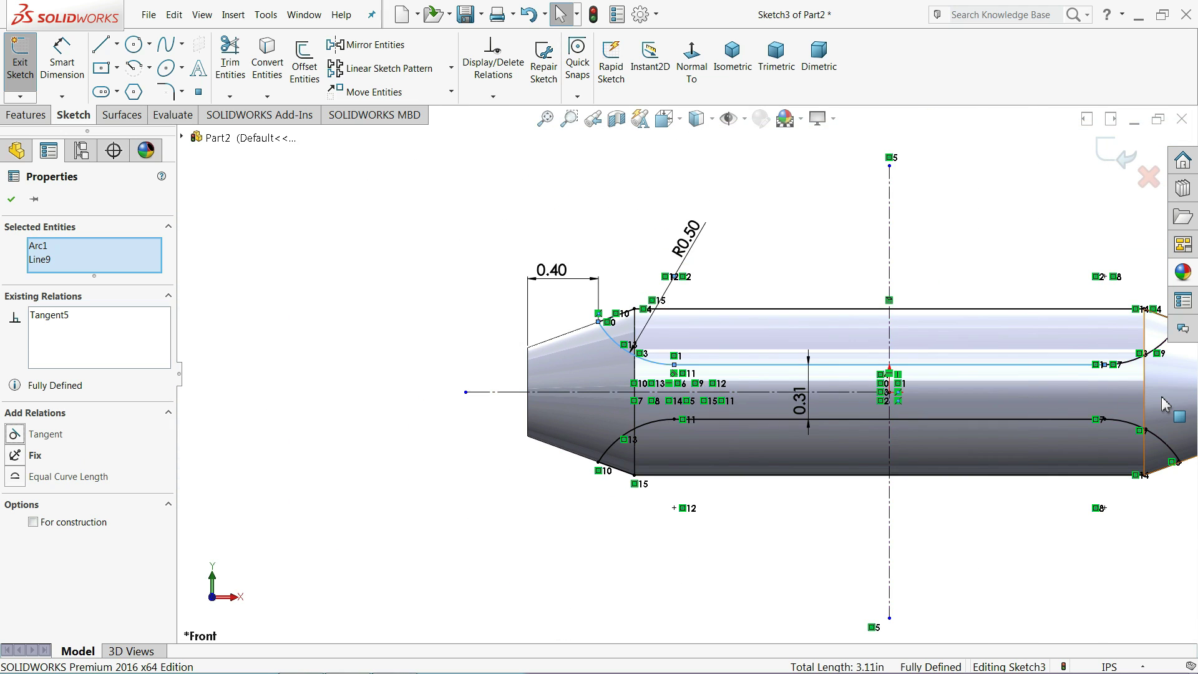
scroll(892, 250, "down", 3)
left_click(889, 241)
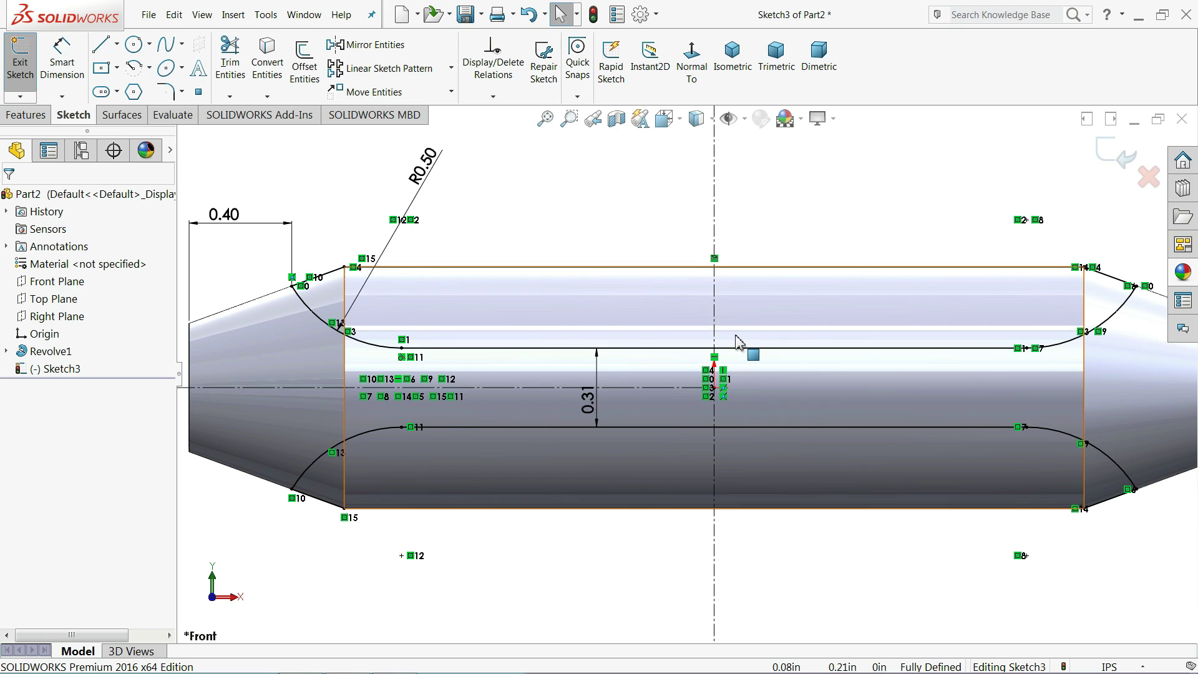
Hide the sketch relation markers, then show them again from the View menu.
scroll(687, 362, "up", 2)
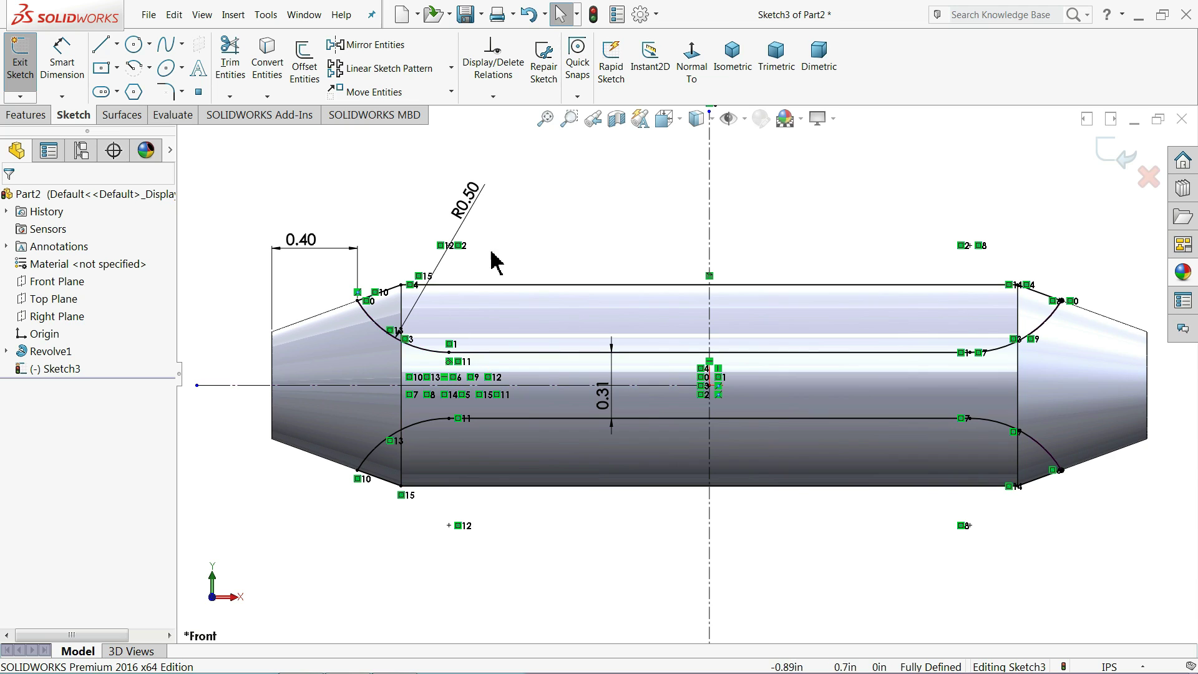
left_click(744, 118)
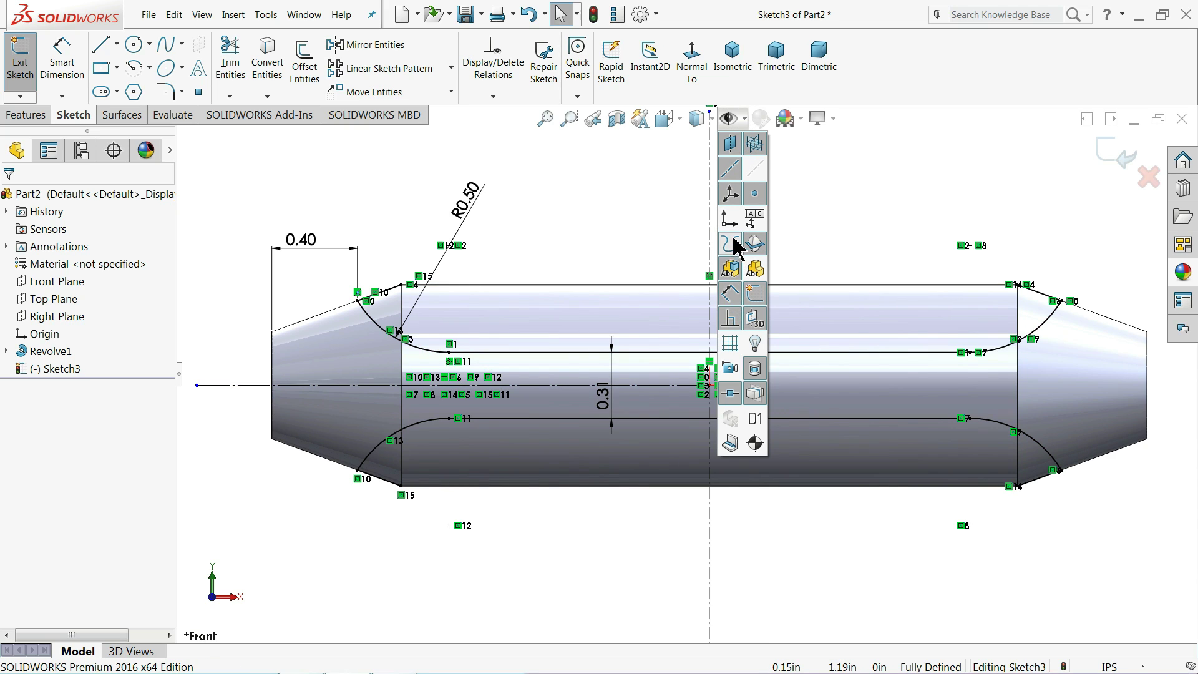
left_click(733, 122)
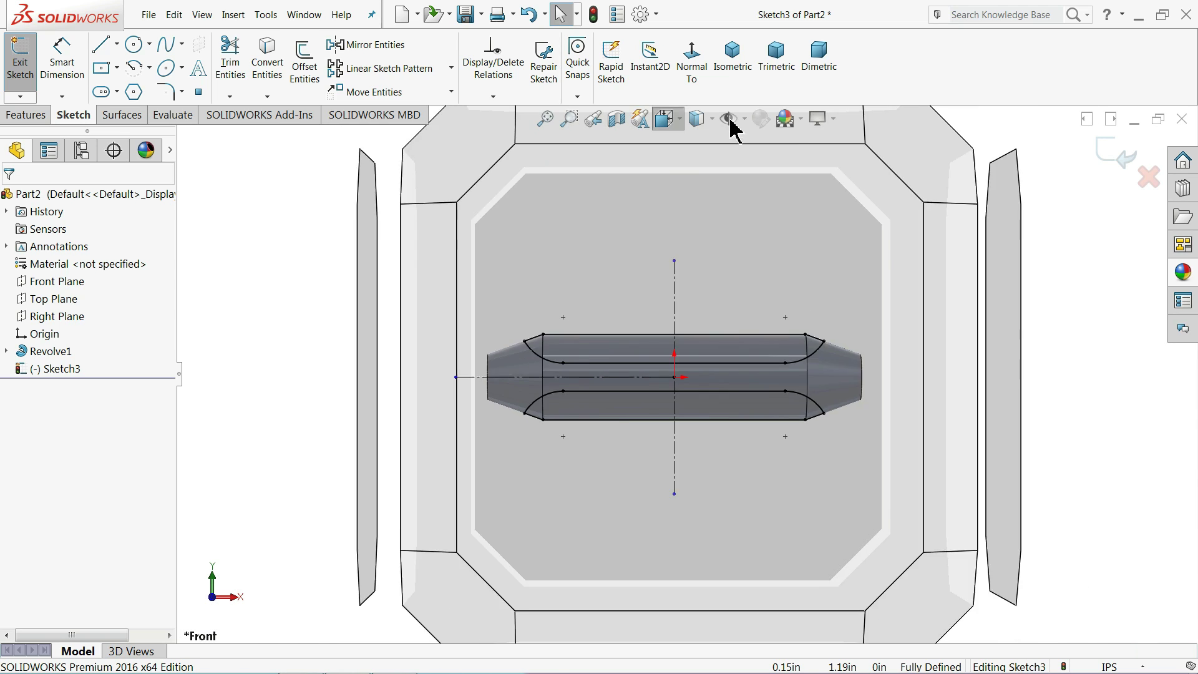
left_click(729, 118)
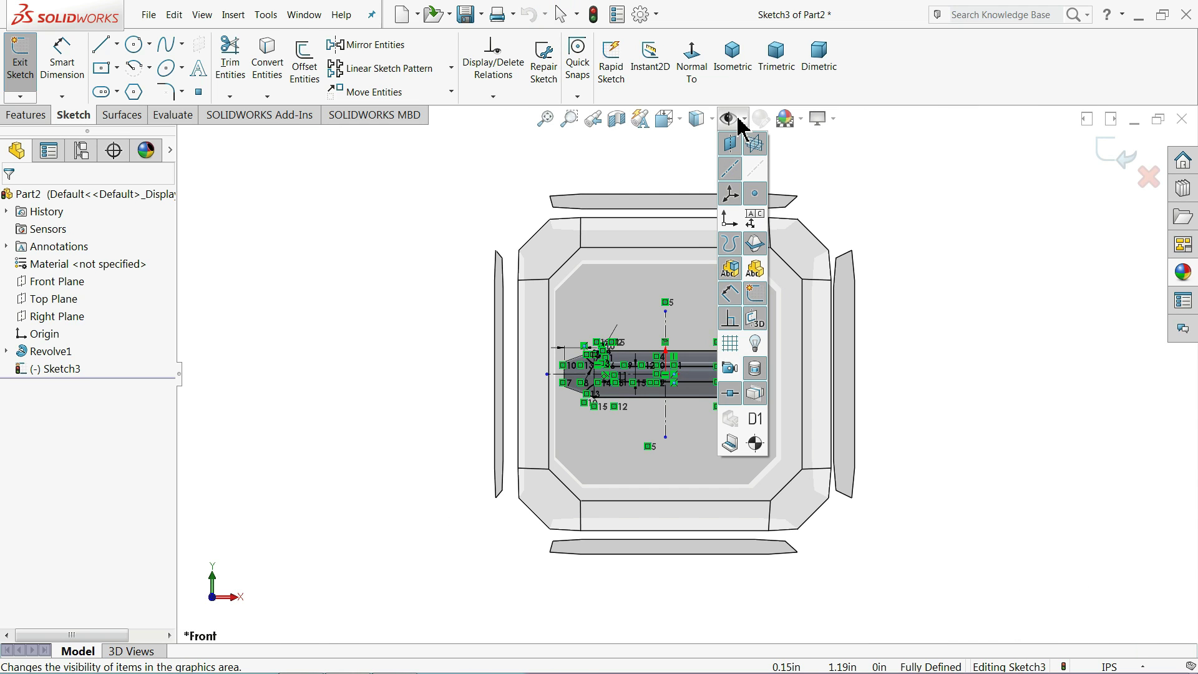
left_click(731, 330)
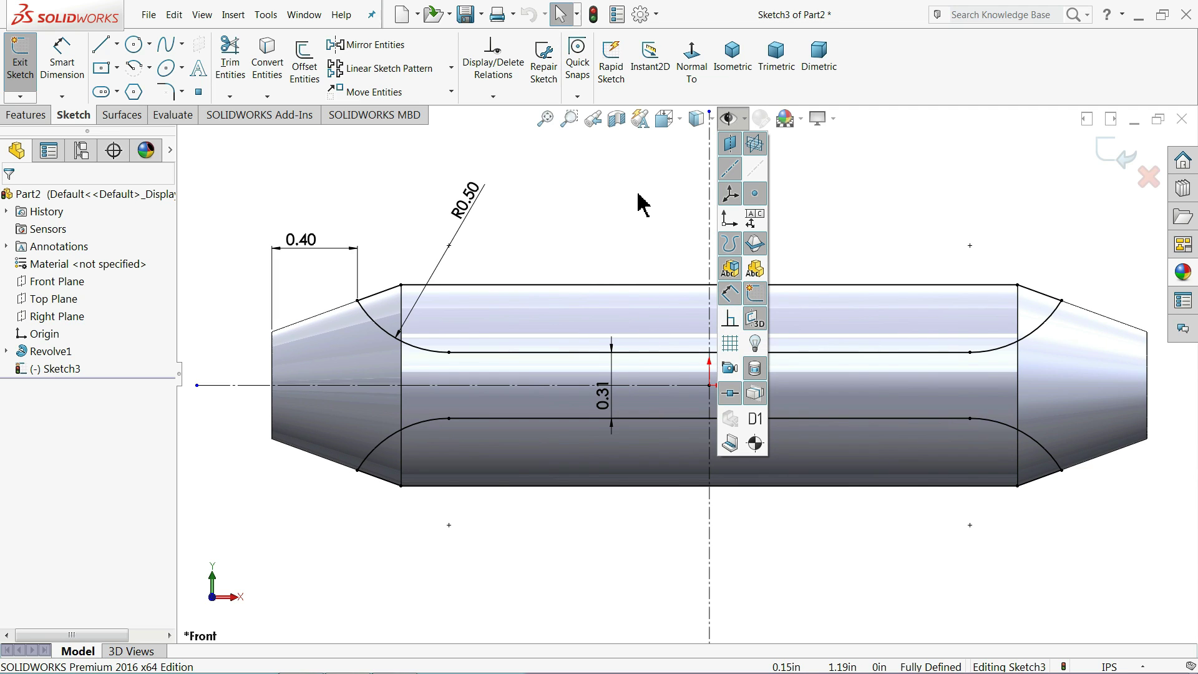
left_click(202, 15)
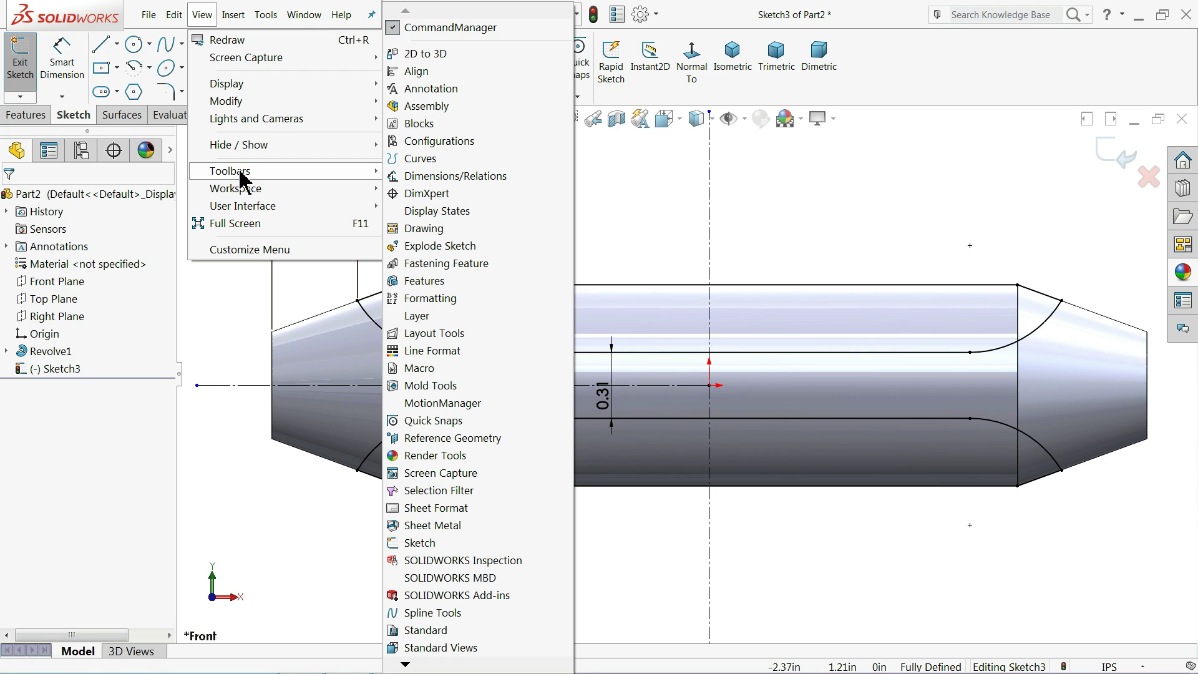
mouse_move(238, 144)
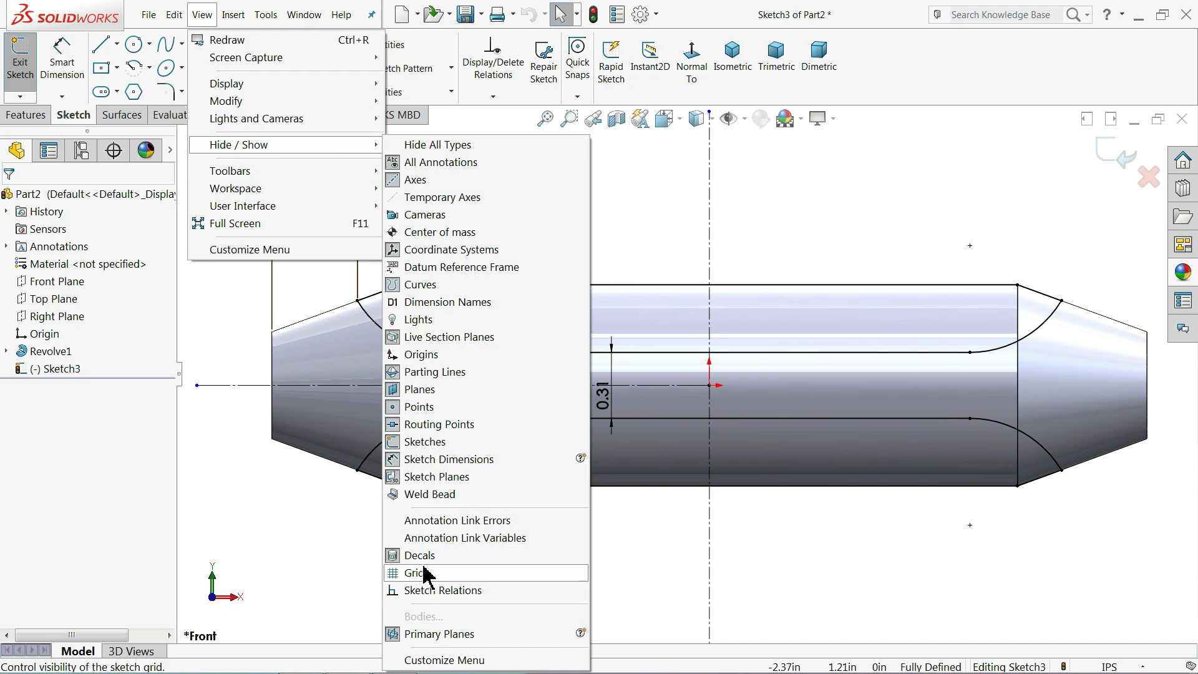
left_click(459, 591)
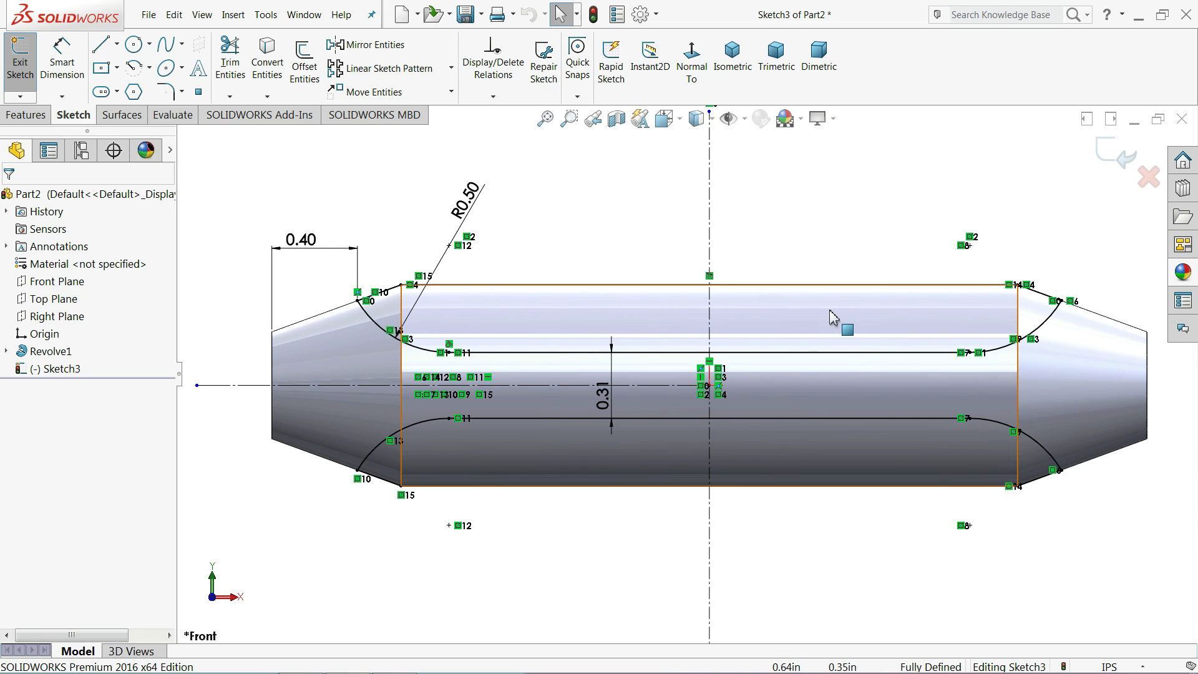
Extrude-cut the profile Through All – Both directions, flattening two opposite sides of the shaft.
left_click(25, 116)
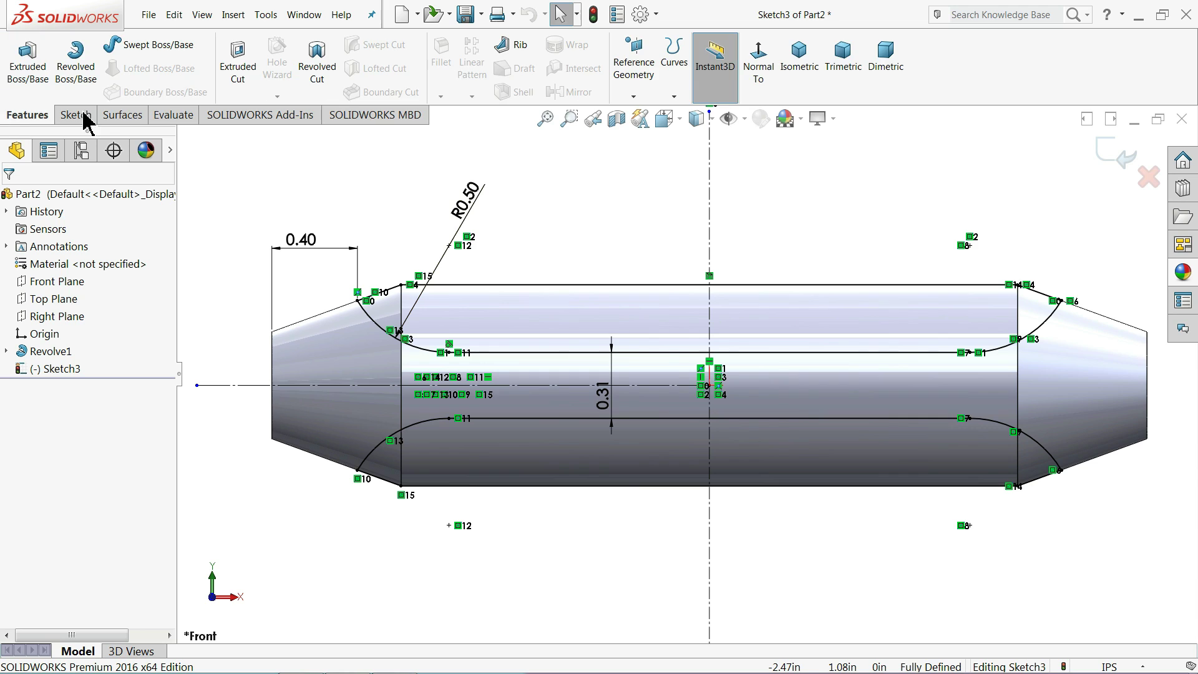
left_click(239, 67)
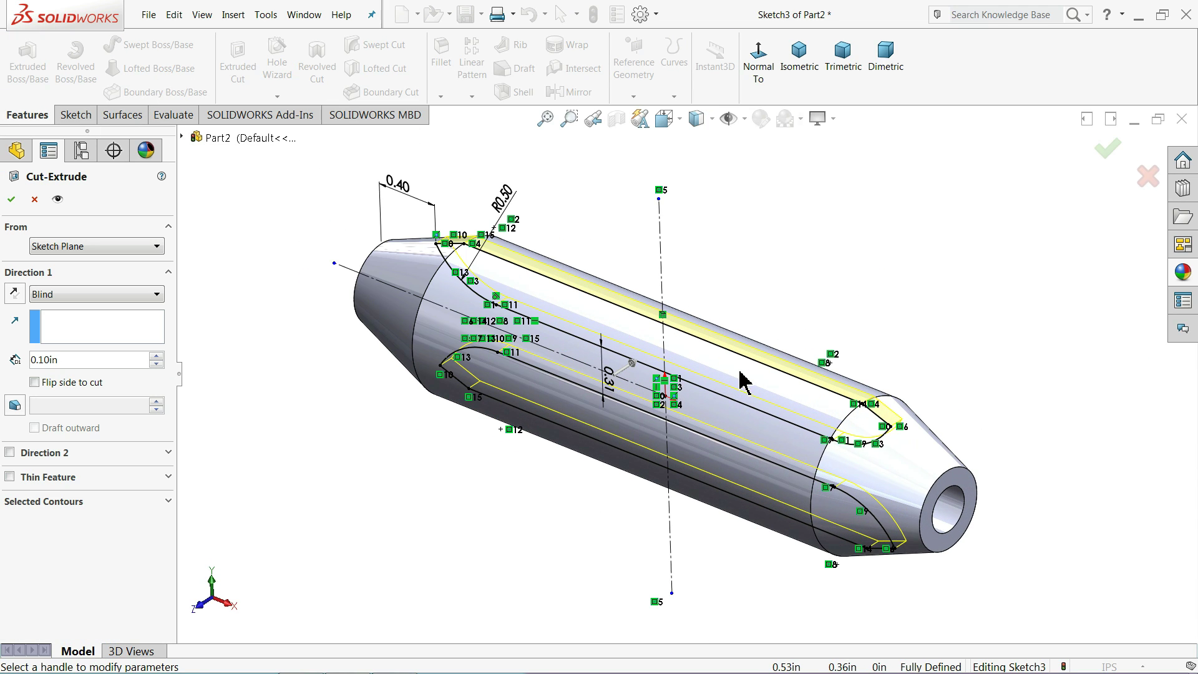
left_click(72, 296)
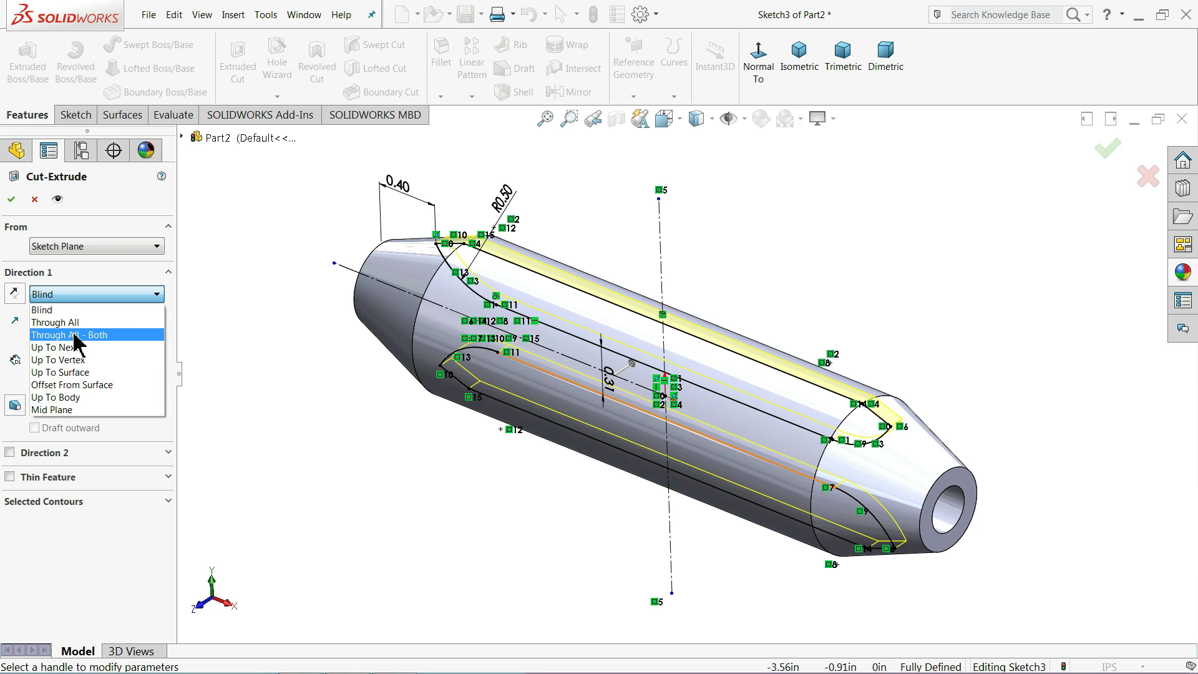
left_click(75, 337)
middle_click_drag(226, 337, 251, 307)
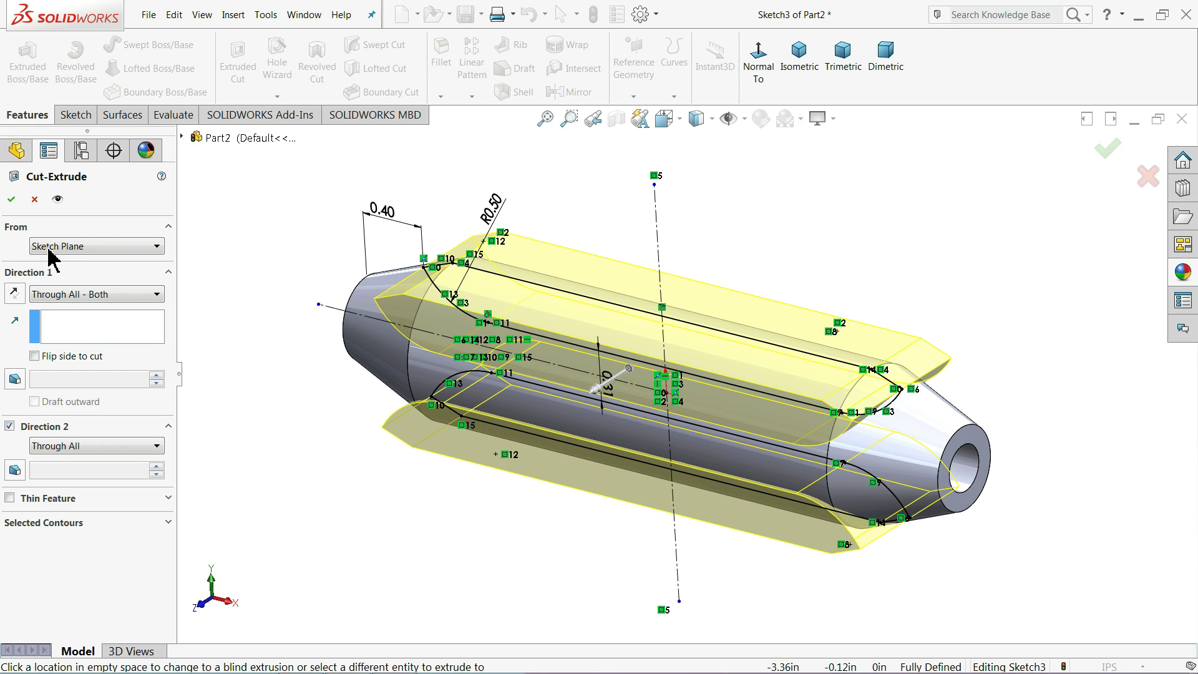
left_click(13, 200)
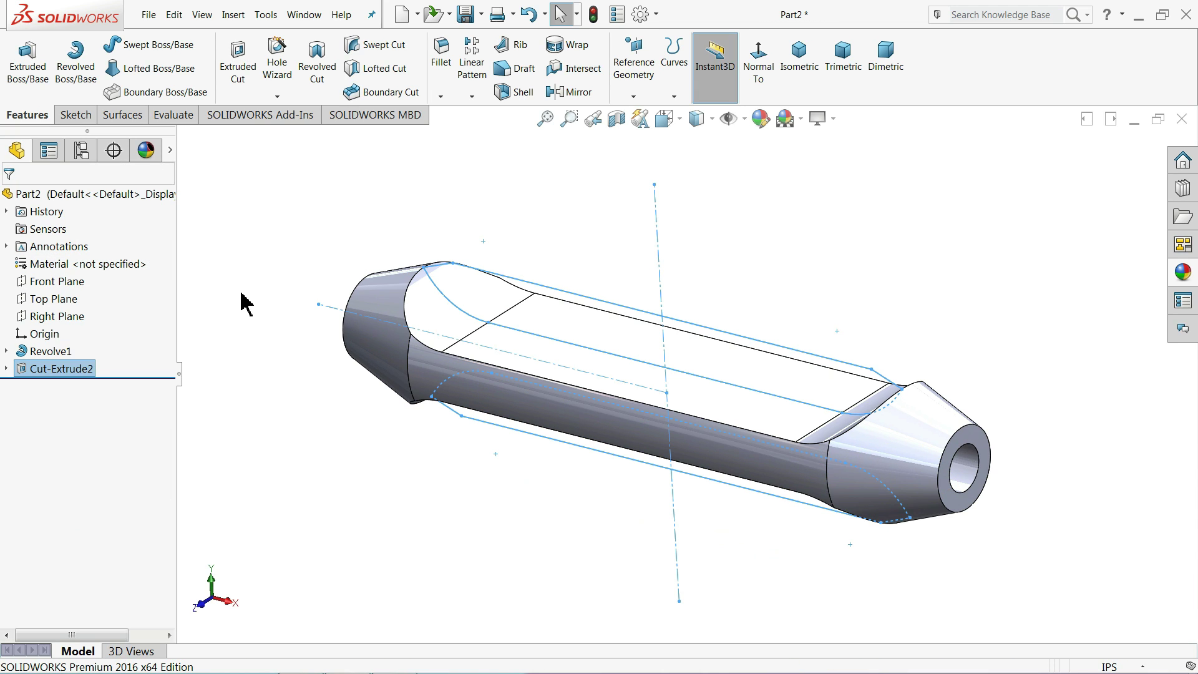
mouse_move(236, 290)
middle_mouse_down()
mouse_move(245, 276)
mouse_move(235, 283)
middle_mouse_up()
Sketch on the Top Plane a centerpoint straight slot centred on the origin, about 0.64 wide.
key("Escape")
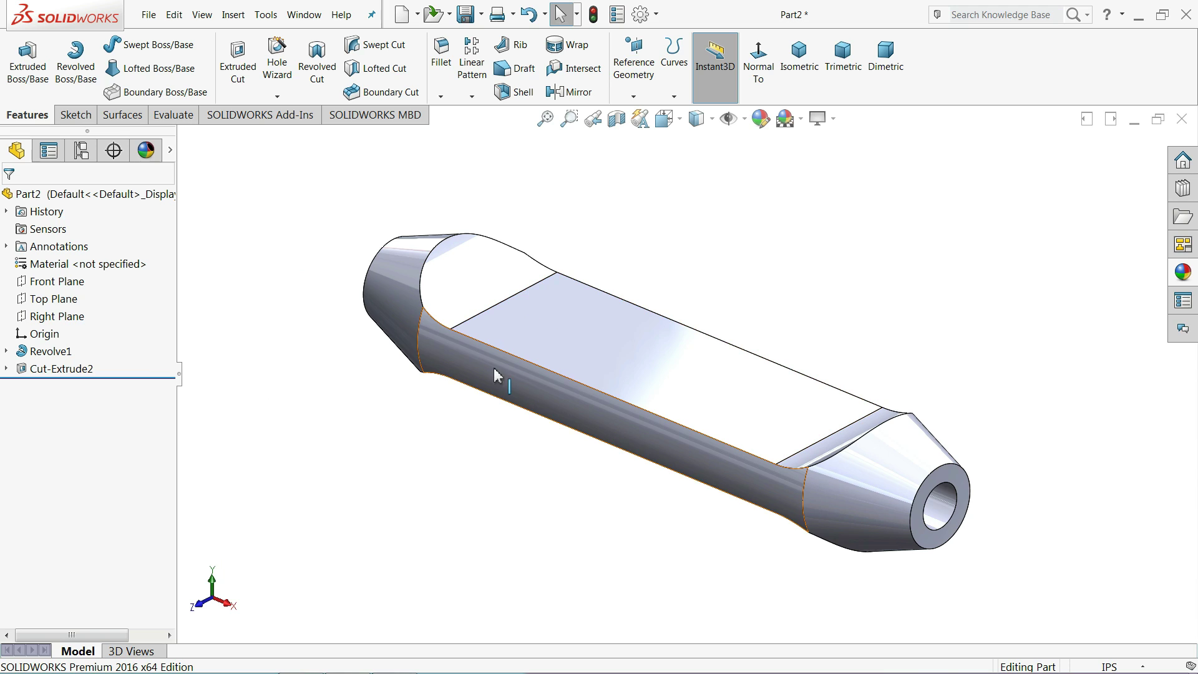
left_click(53, 303)
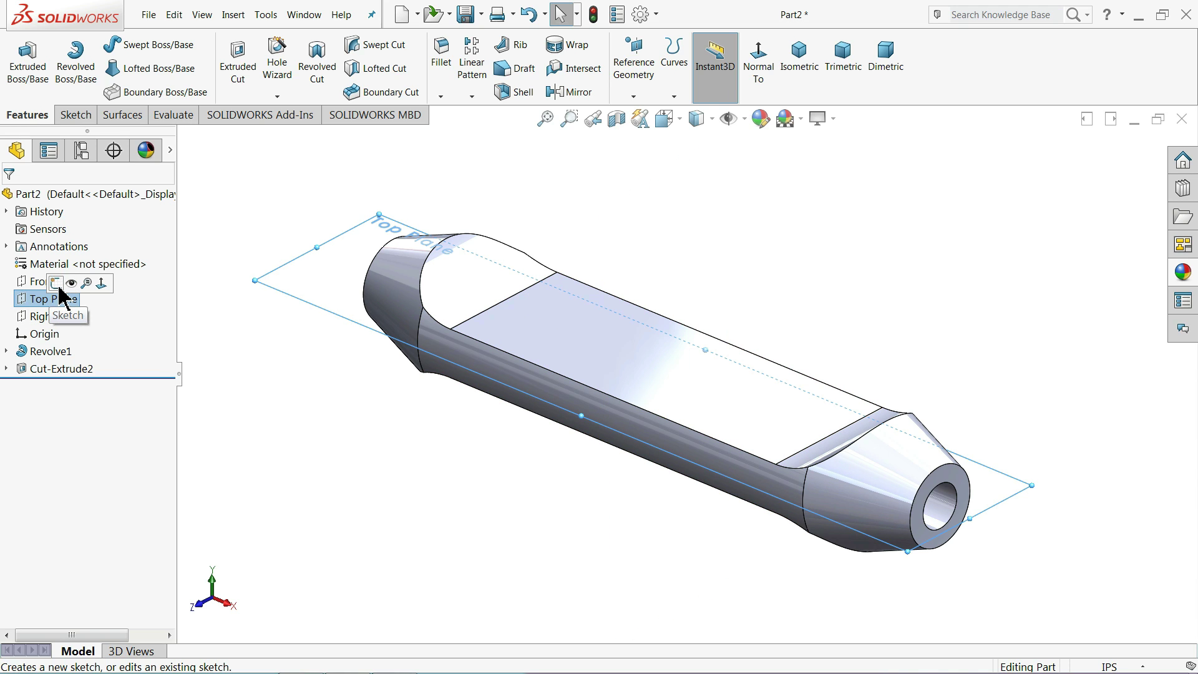
left_click(65, 282)
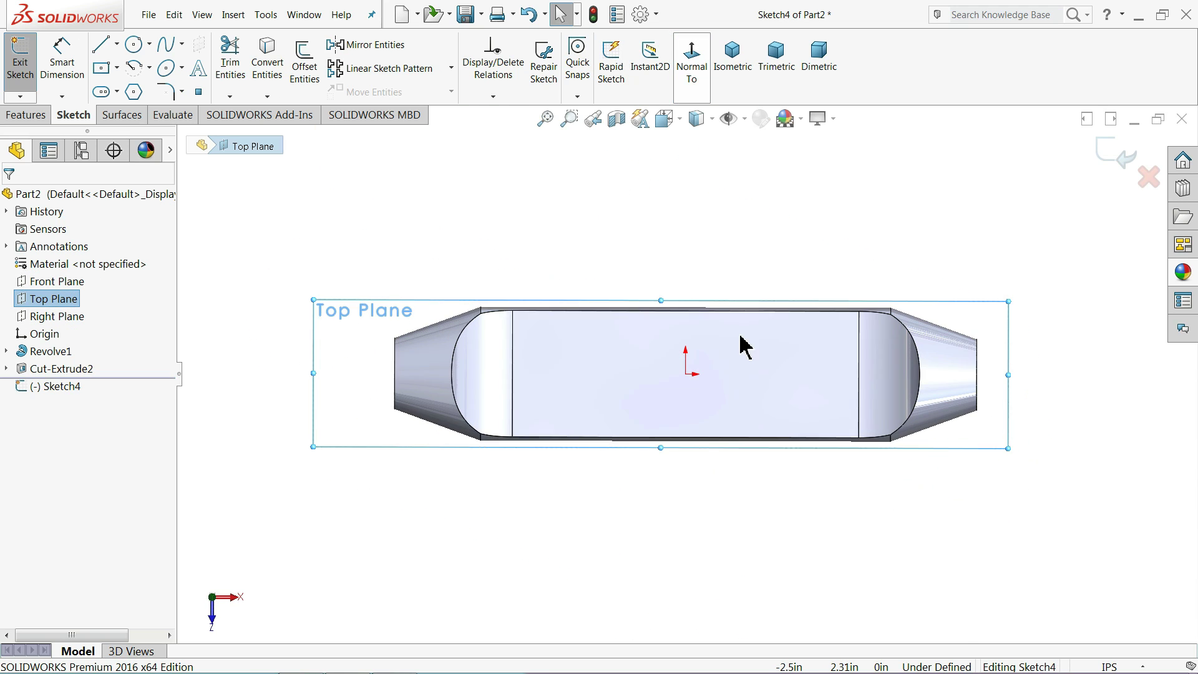
left_click(117, 93)
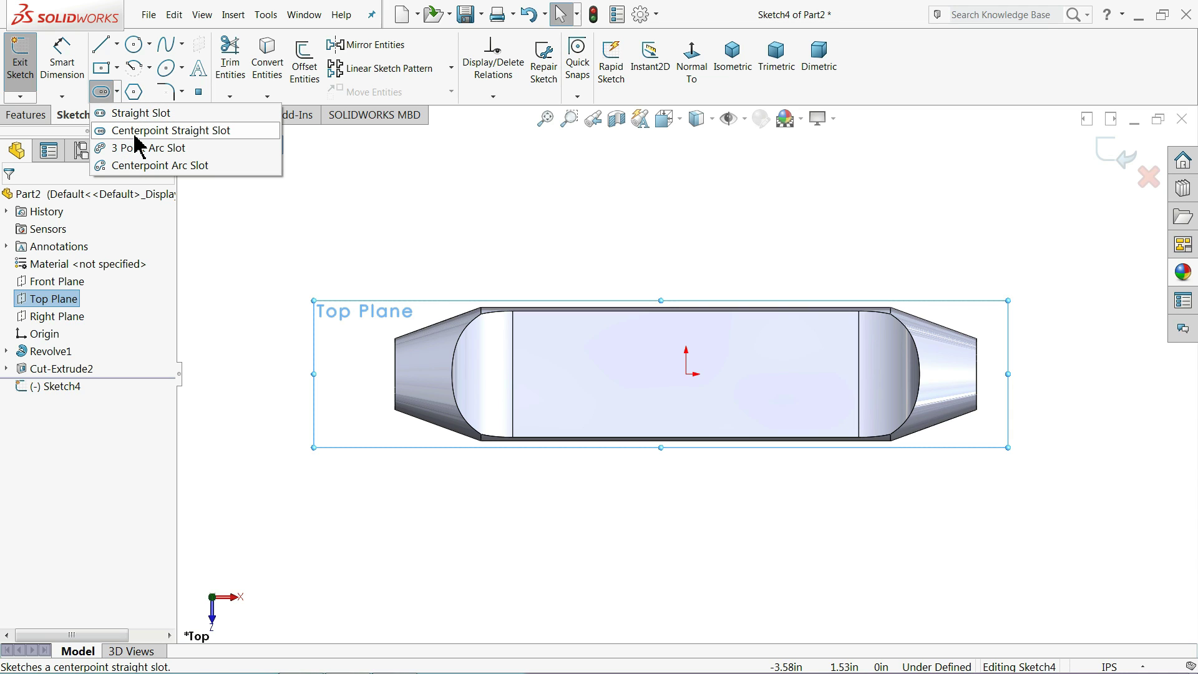
left_click(136, 131)
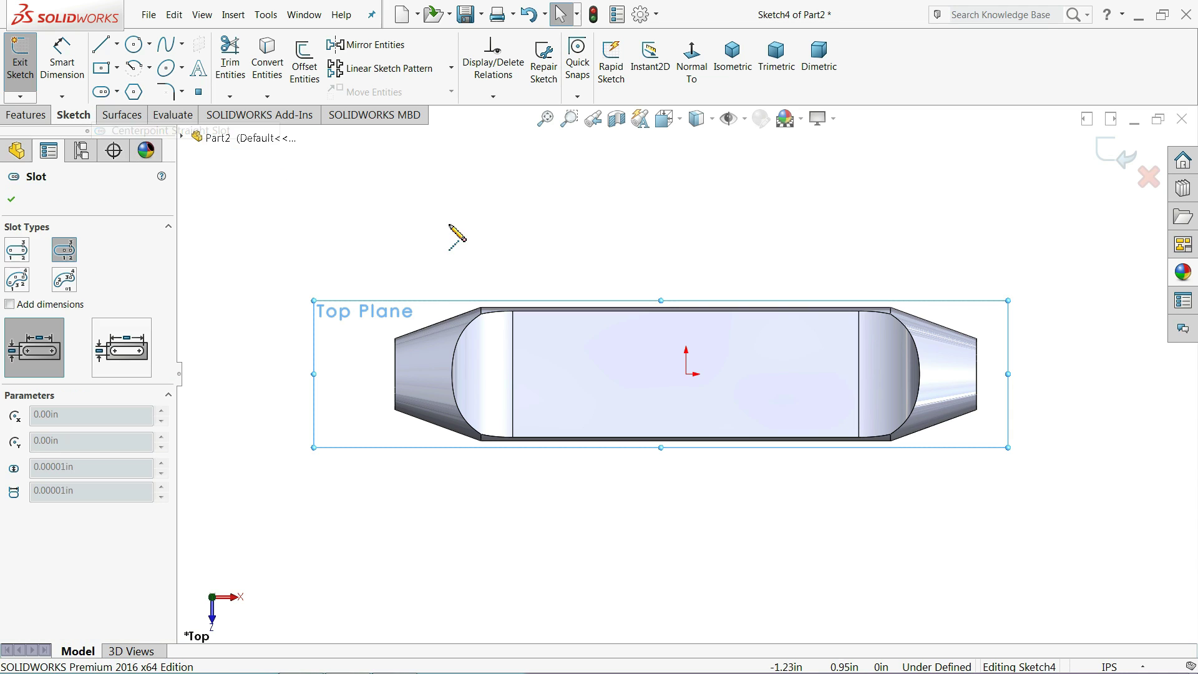
left_click(687, 374)
left_click(542, 375)
left_click(536, 335)
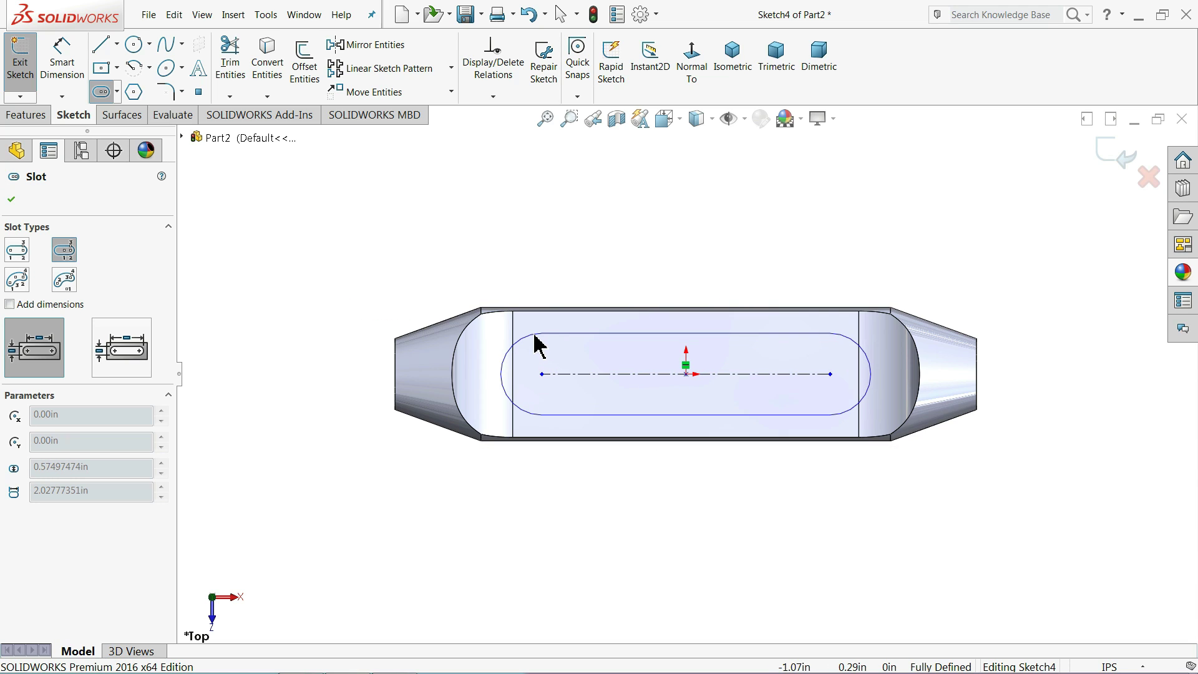
left_click(536, 330)
scroll(749, 412, "down", 2)
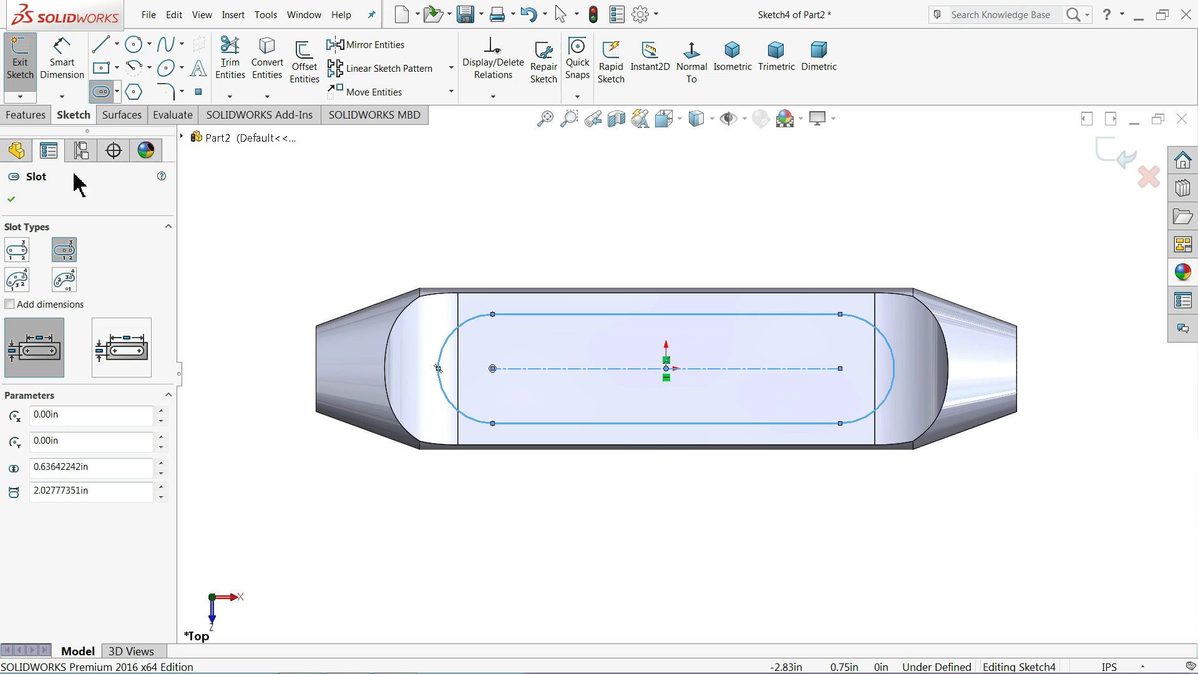
left_click(69, 67)
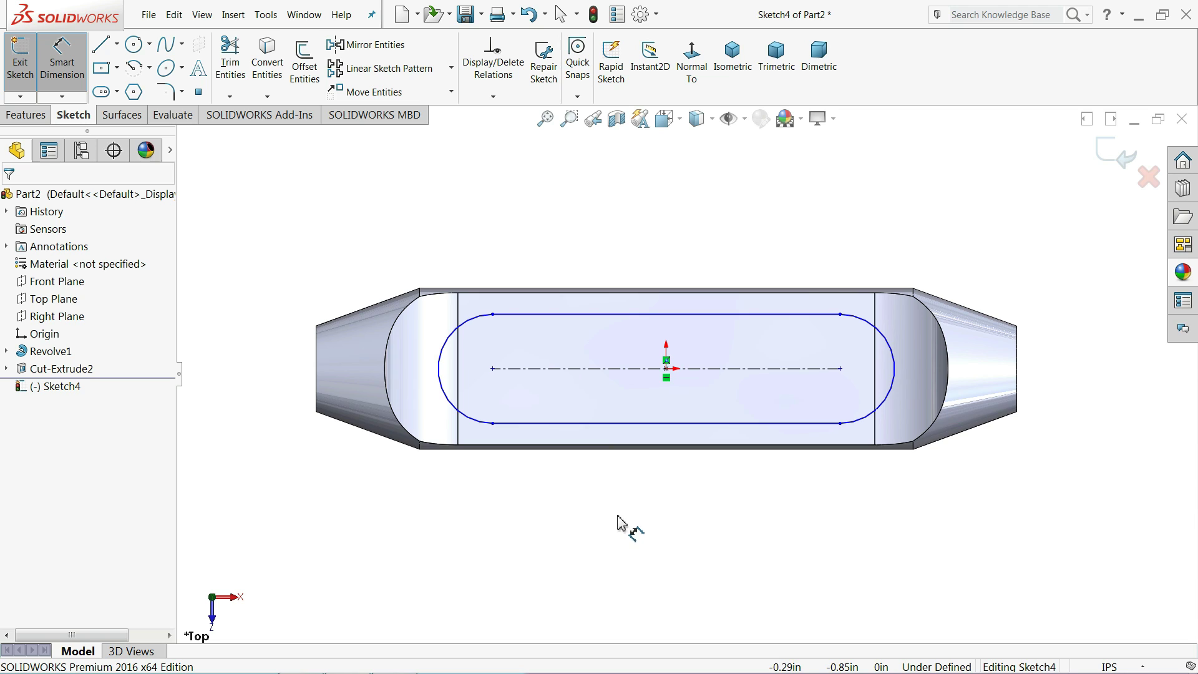
Dimension the slot length to 2.485 in and its end radius to 0.2575 in.
left_click(616, 377)
left_click(662, 493)
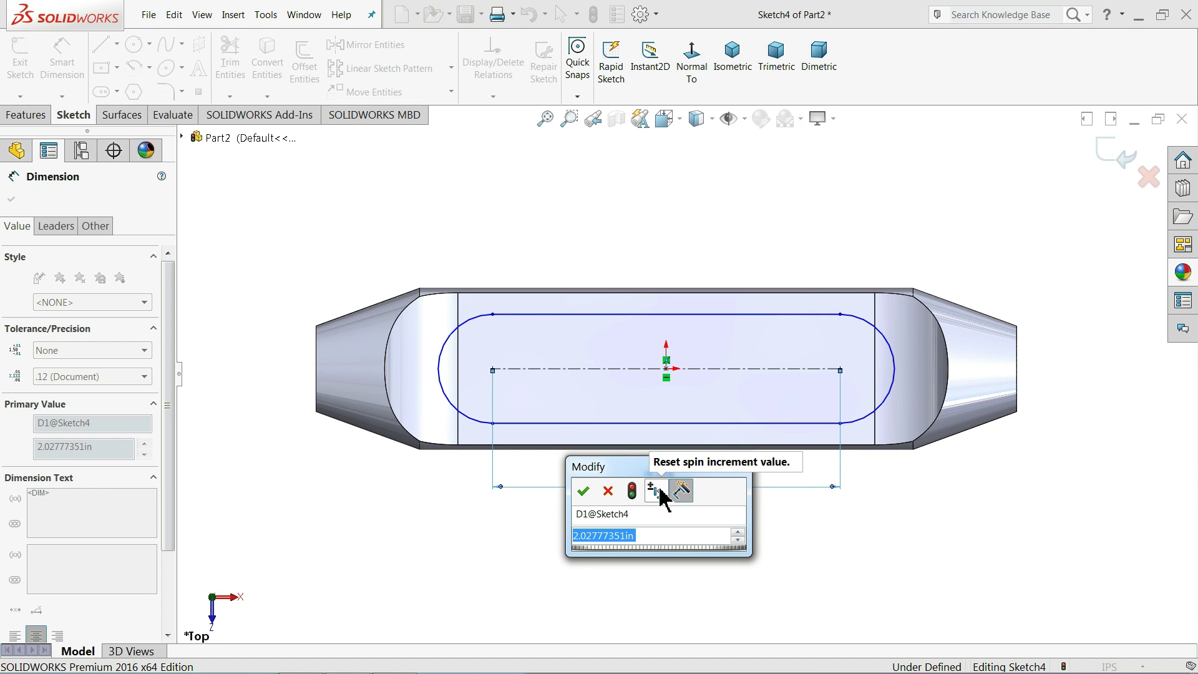
type("2.4")
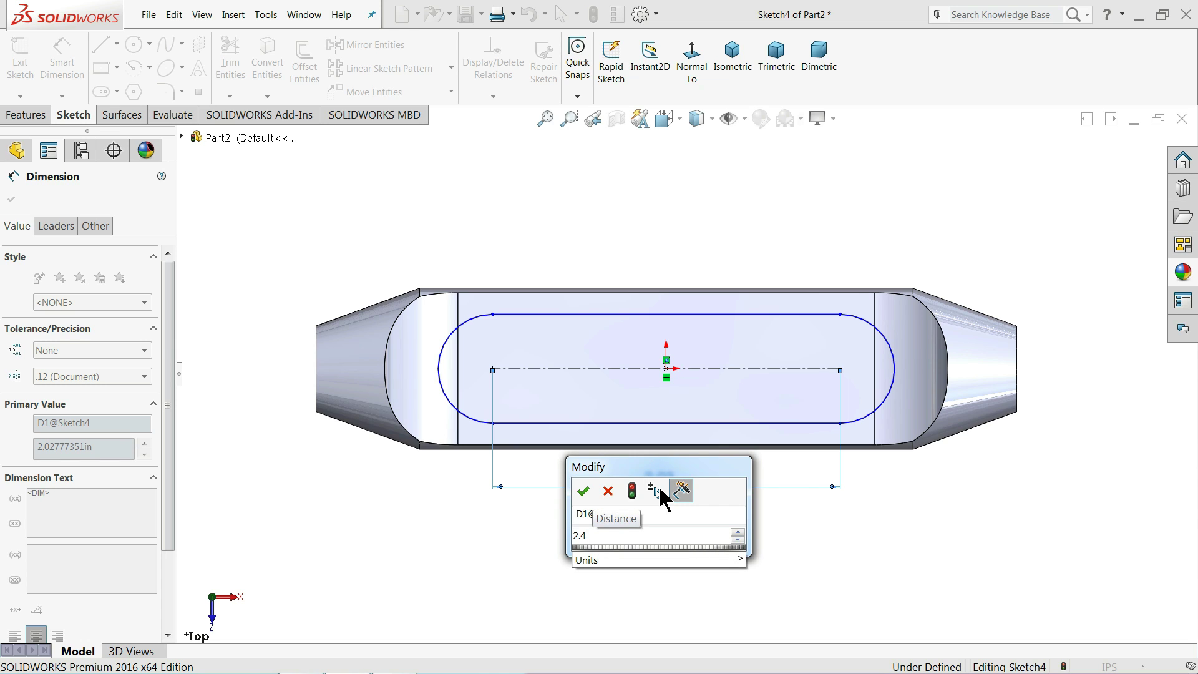
type("85")
key("Return")
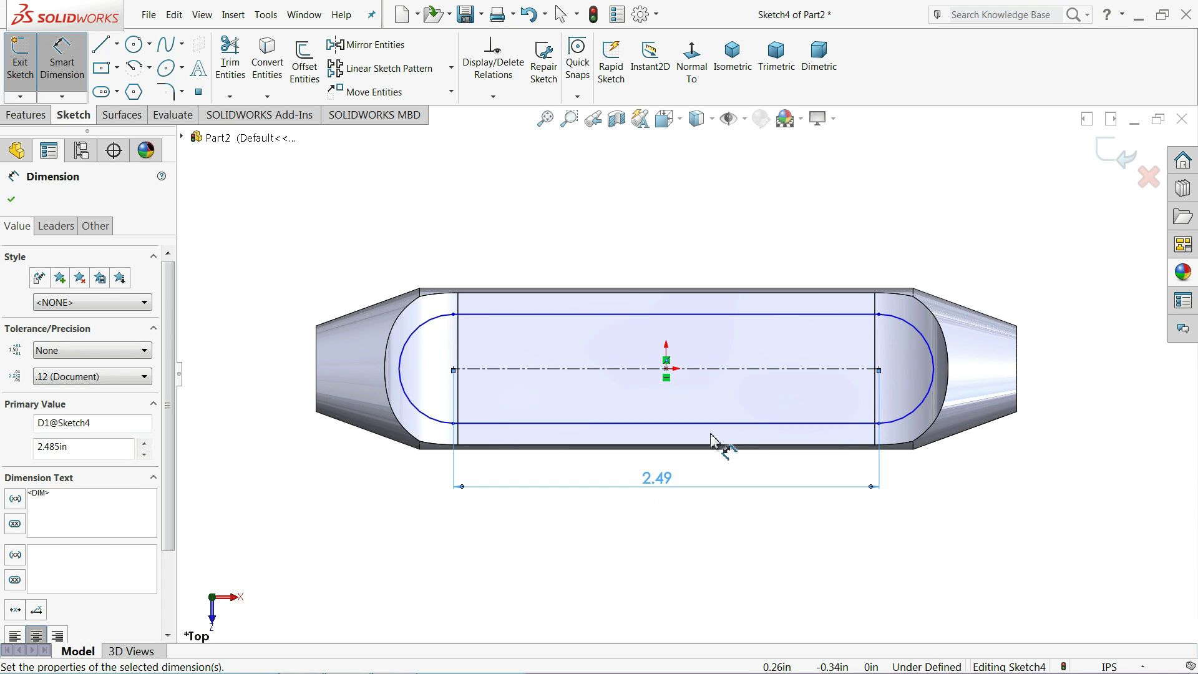
left_click(938, 352)
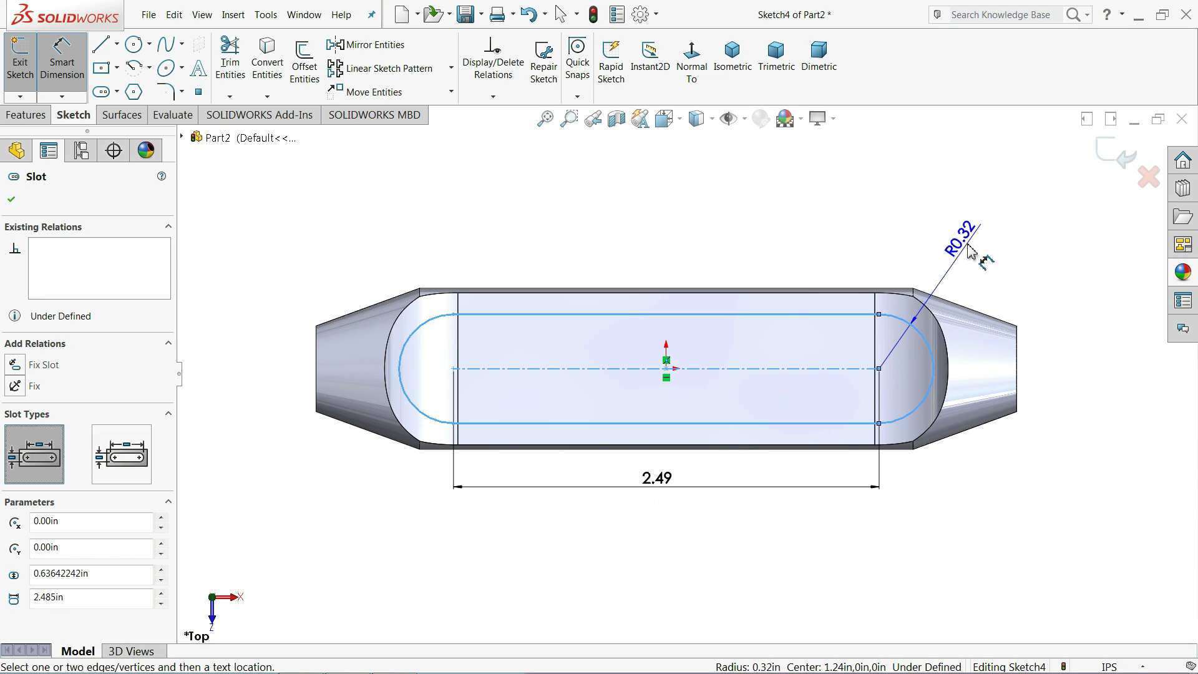
left_click(971, 252)
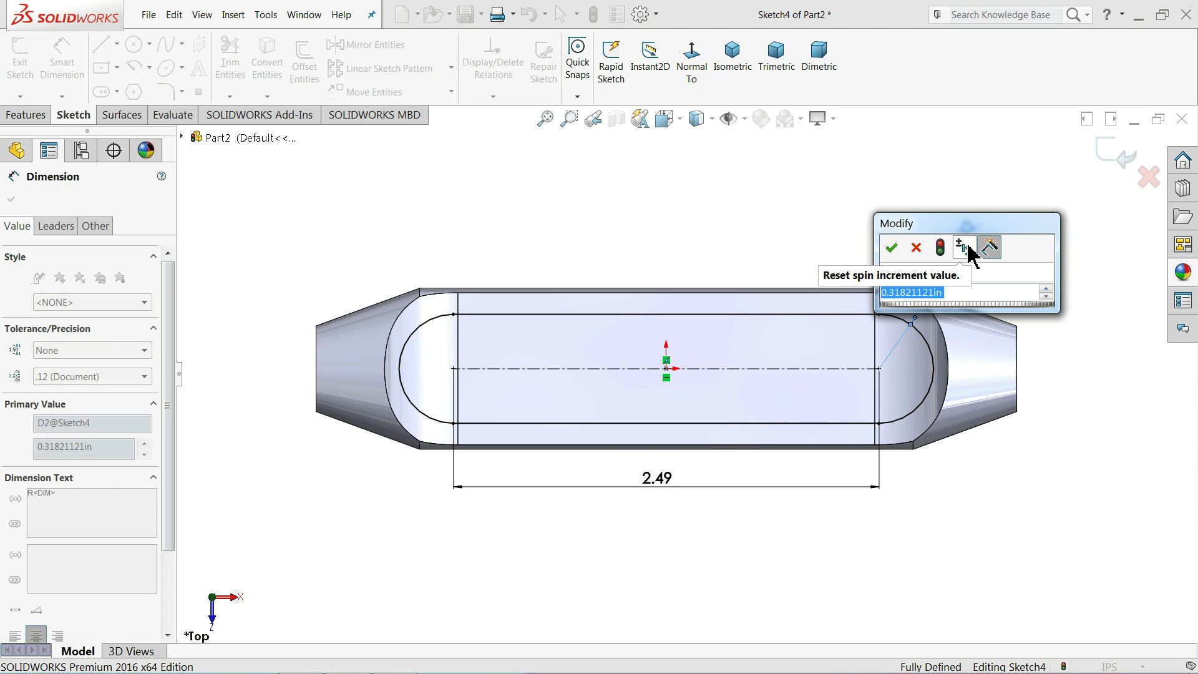
type("0.2575")
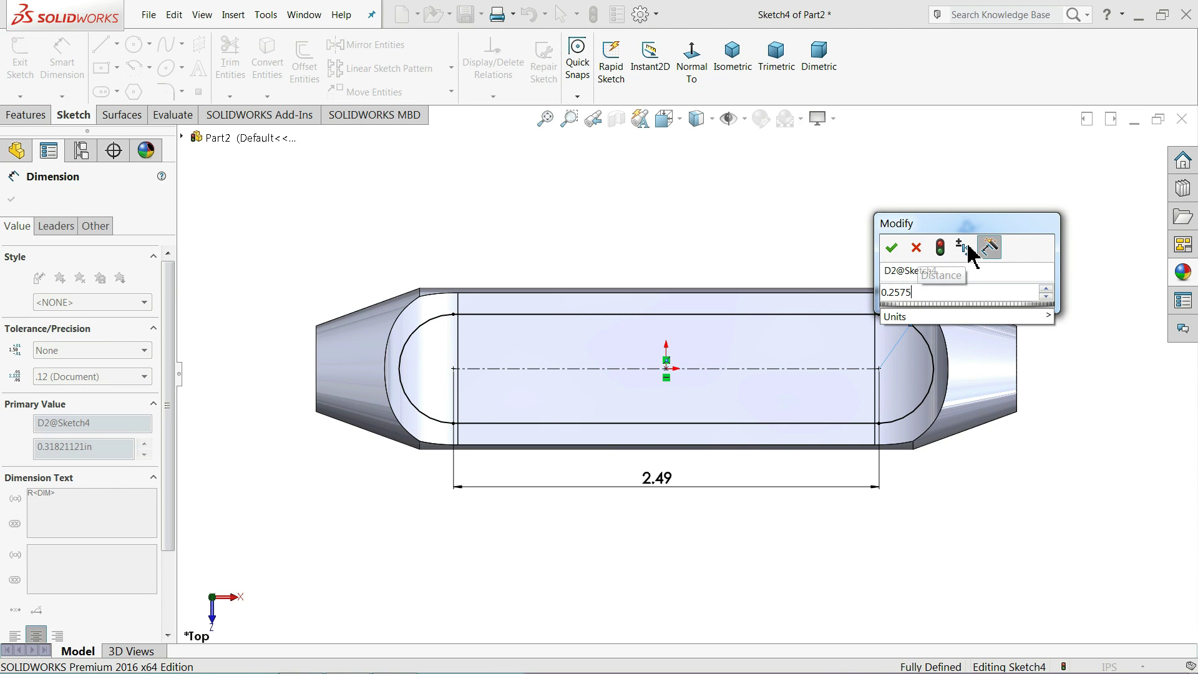
key("Return")
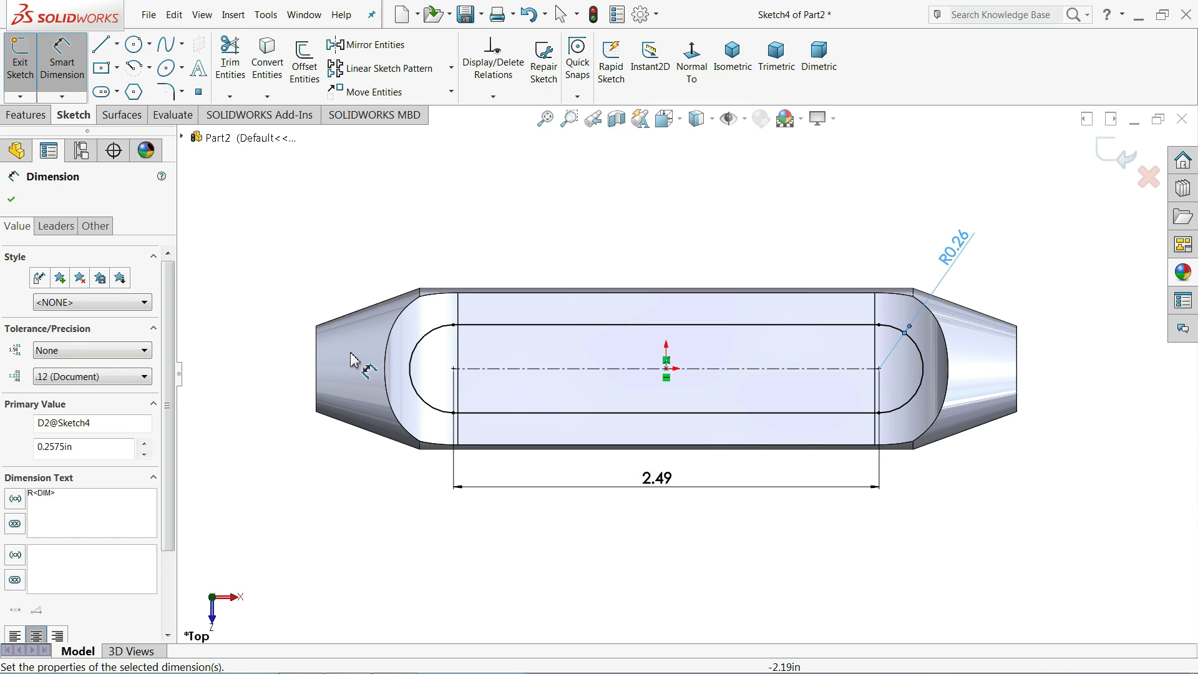
left_click(25, 115)
Cut the slot Through All – Both directions from an isometric view, then inspect it.
left_click(238, 68)
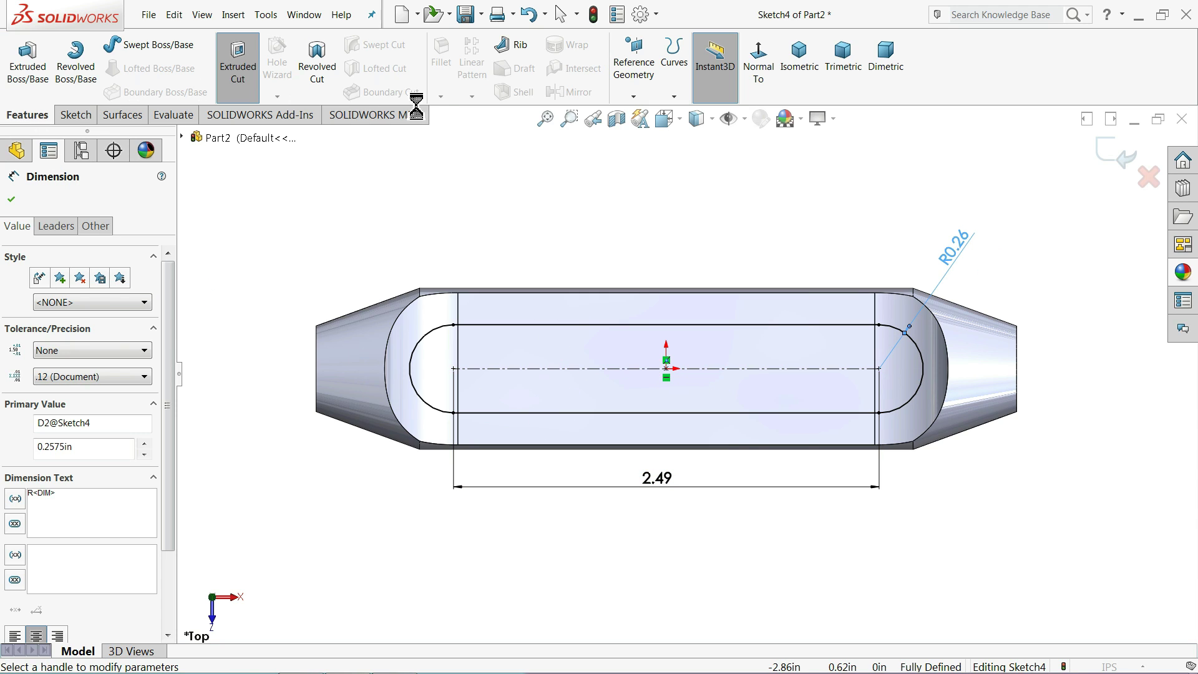
left_click(799, 53)
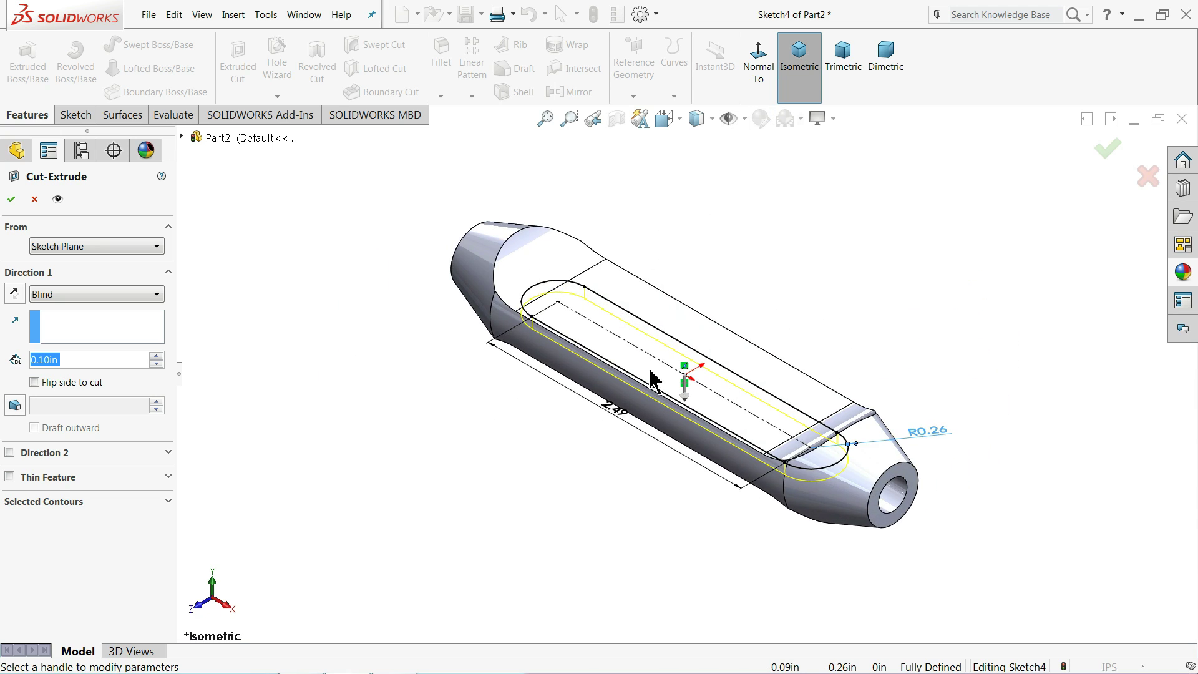
left_click(55, 299)
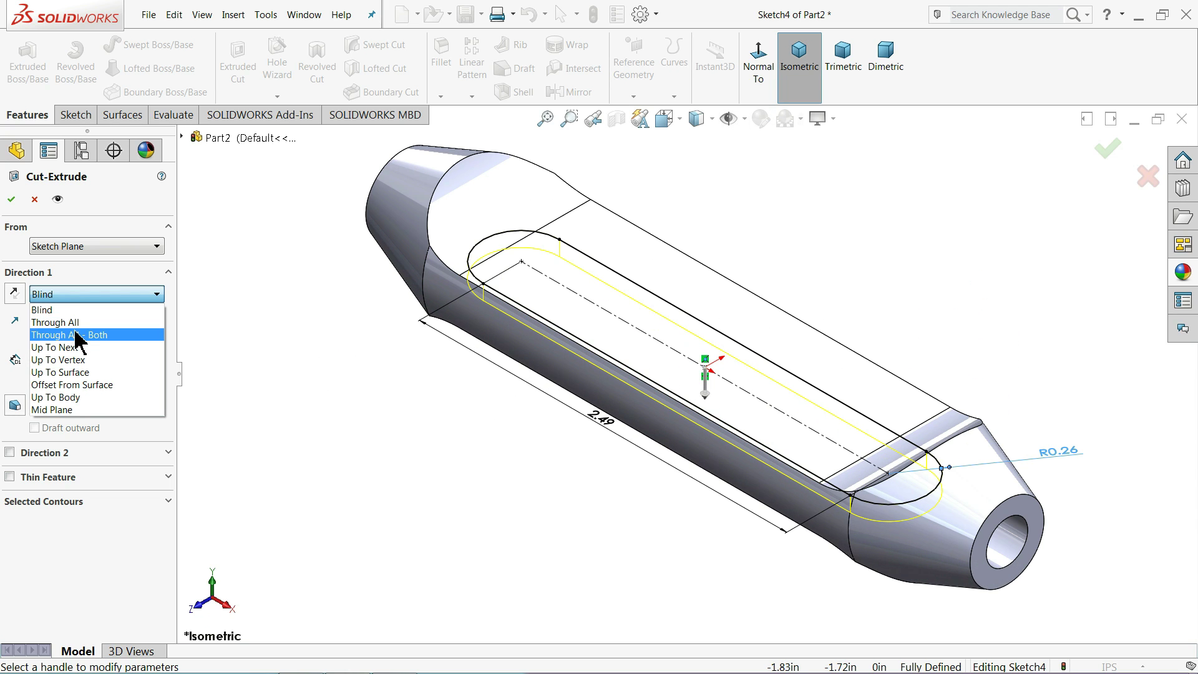
left_click(85, 337)
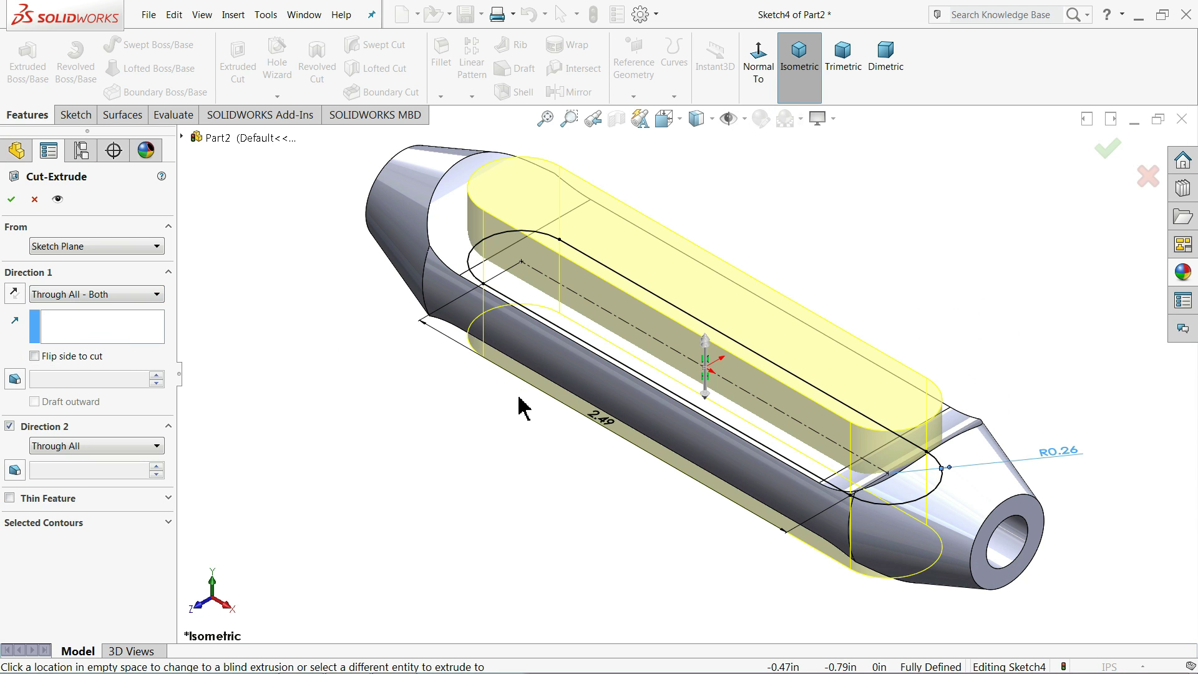
left_click(11, 199)
mouse_move(265, 308)
middle_mouse_down()
mouse_move(326, 307)
mouse_move(499, 206)
mouse_move(441, 327)
mouse_move(348, 339)
mouse_move(366, 316)
mouse_move(362, 342)
middle_mouse_up()
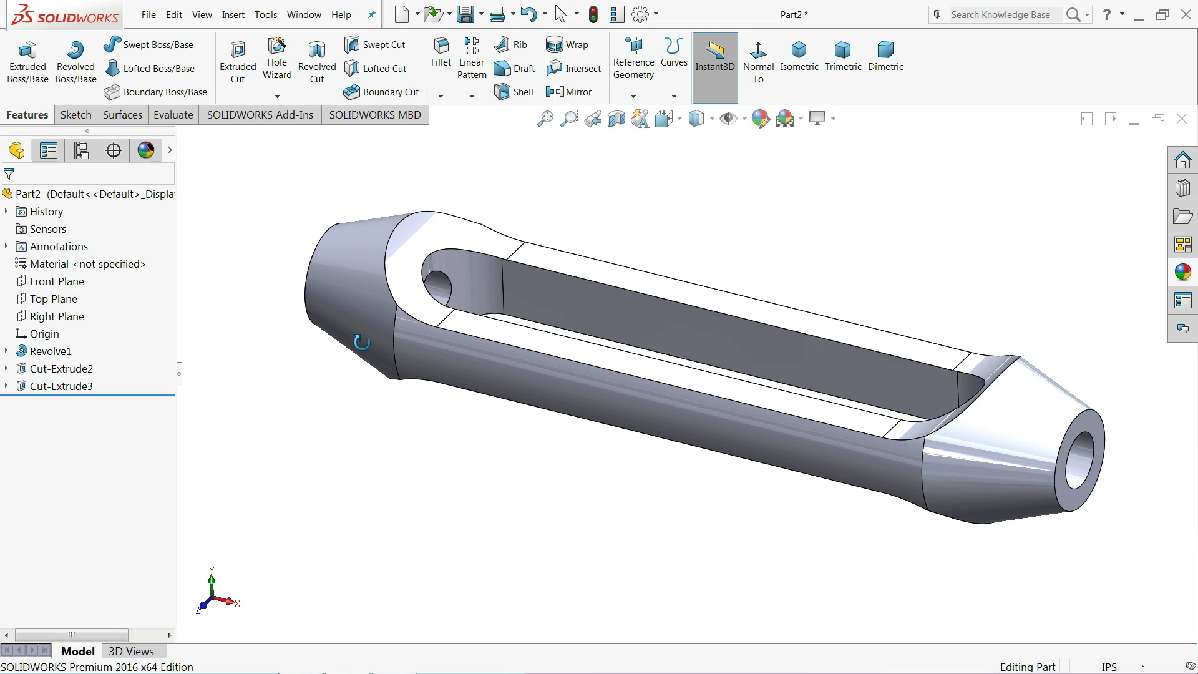
scroll(1057, 476, "down", 2)
scroll(998, 453, "down", 2)
scroll(621, 302, "up", 5)
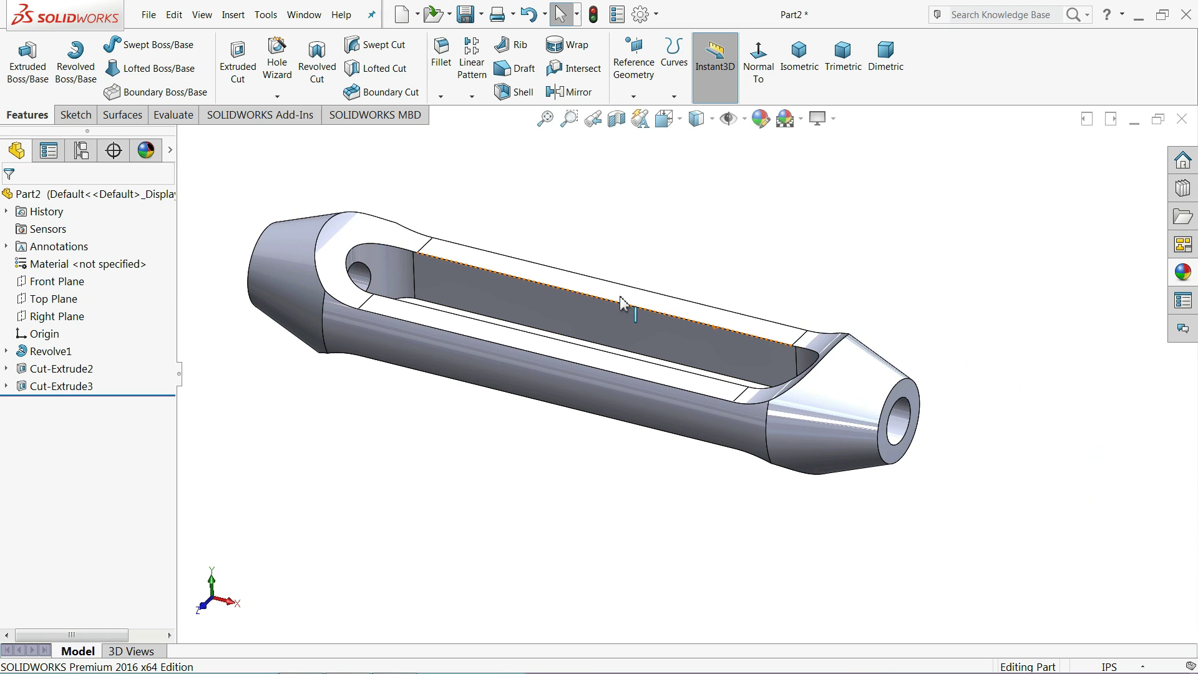
scroll(528, 303, "down", 3)
scroll(404, 321, "up", 2)
scroll(393, 312, "up", 1)
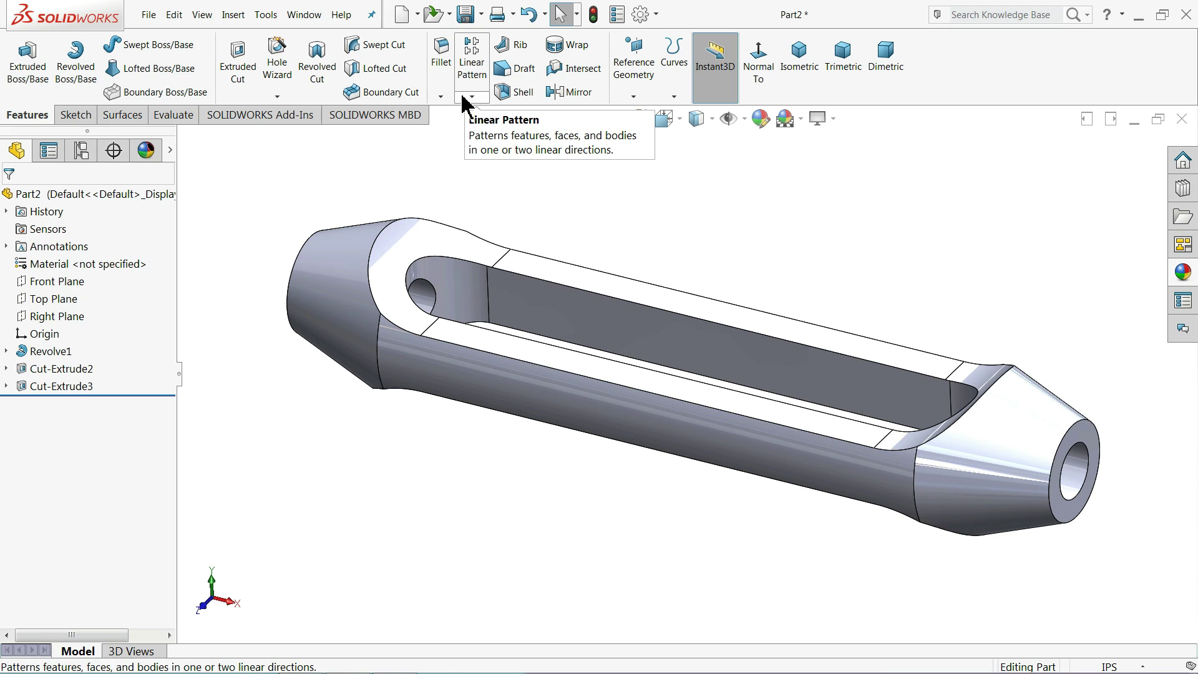
Chamfer the inner edges of both end bores at 0.05 in × 45°.
left_click(442, 97)
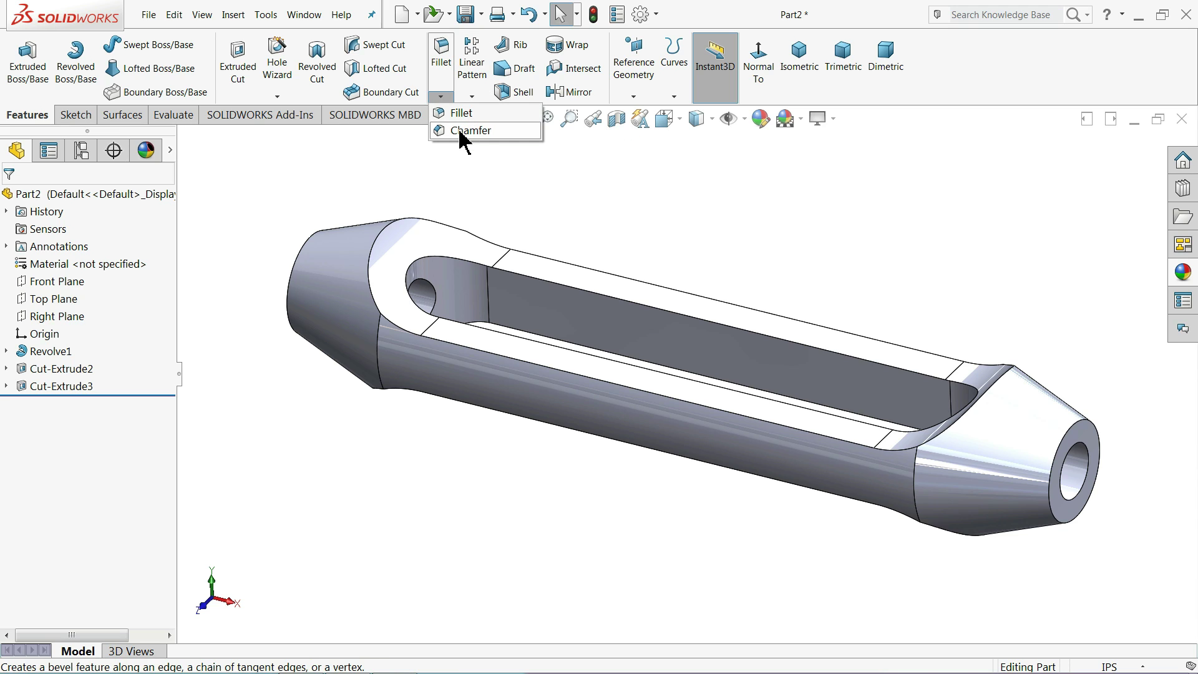
left_click(463, 131)
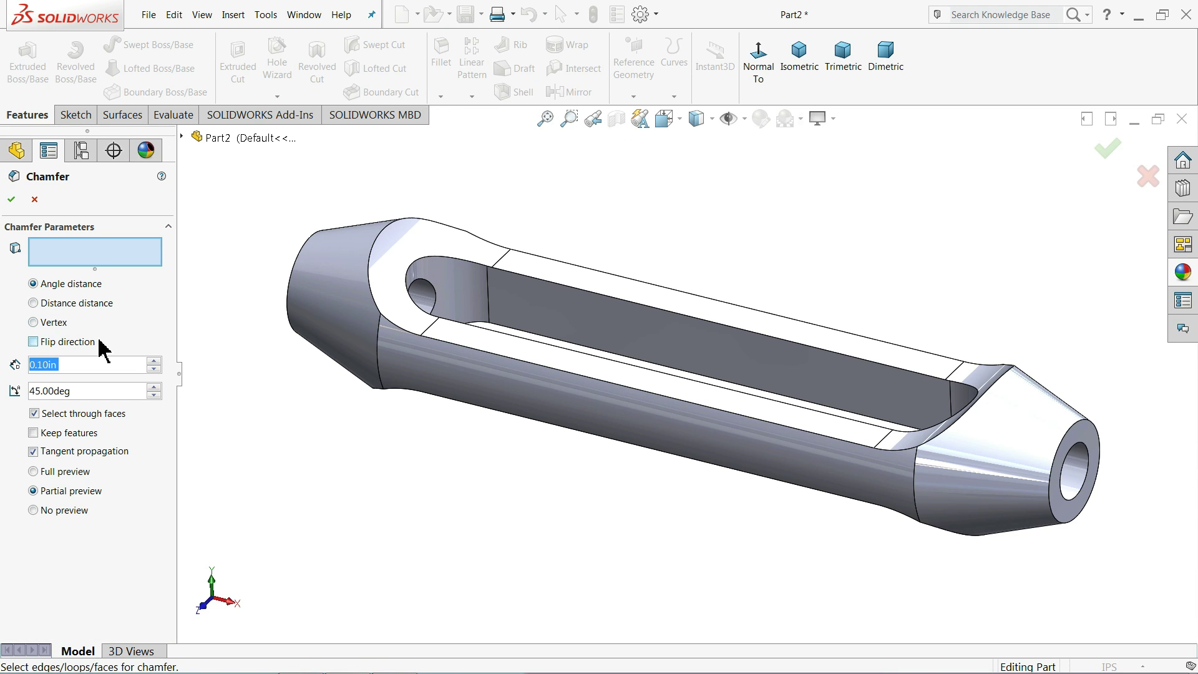
type("00")
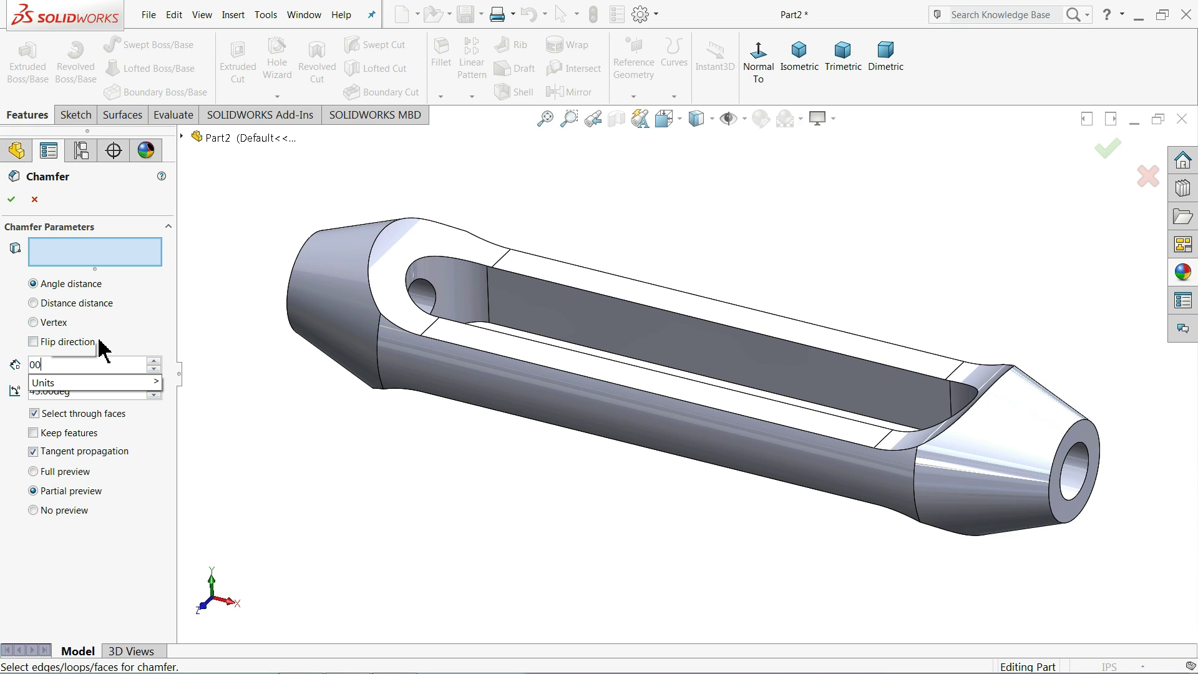
type(".0")
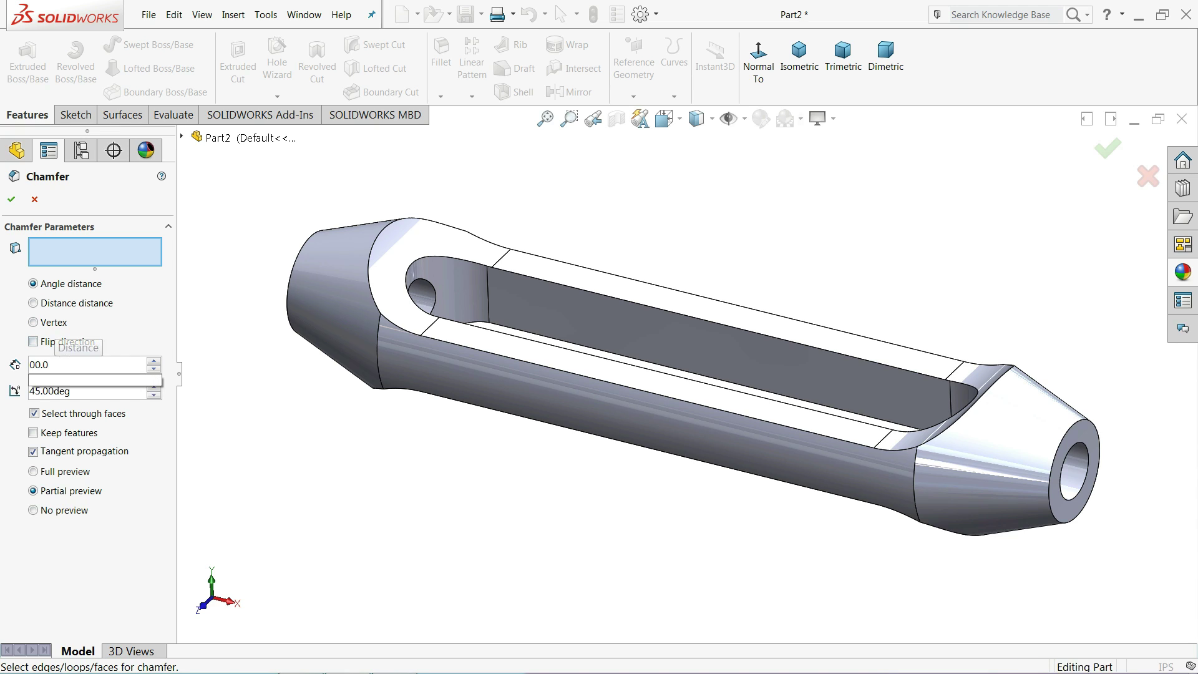
type("5")
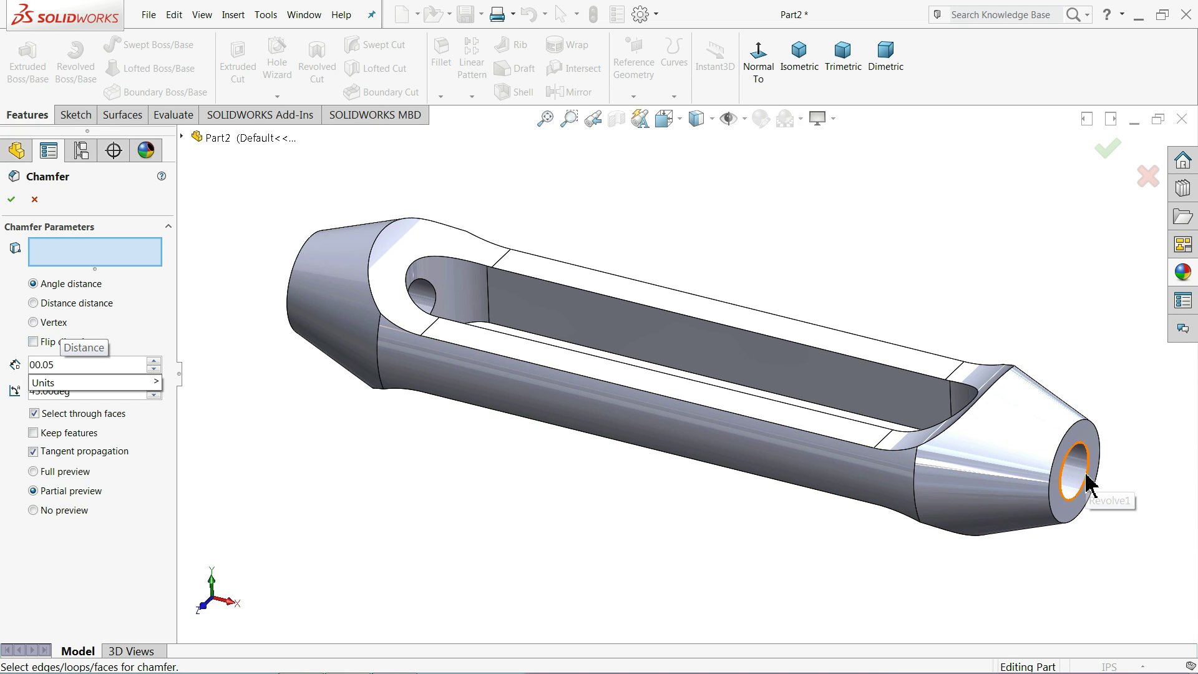
left_click(1083, 481)
middle_click_drag(428, 340, 497, 340)
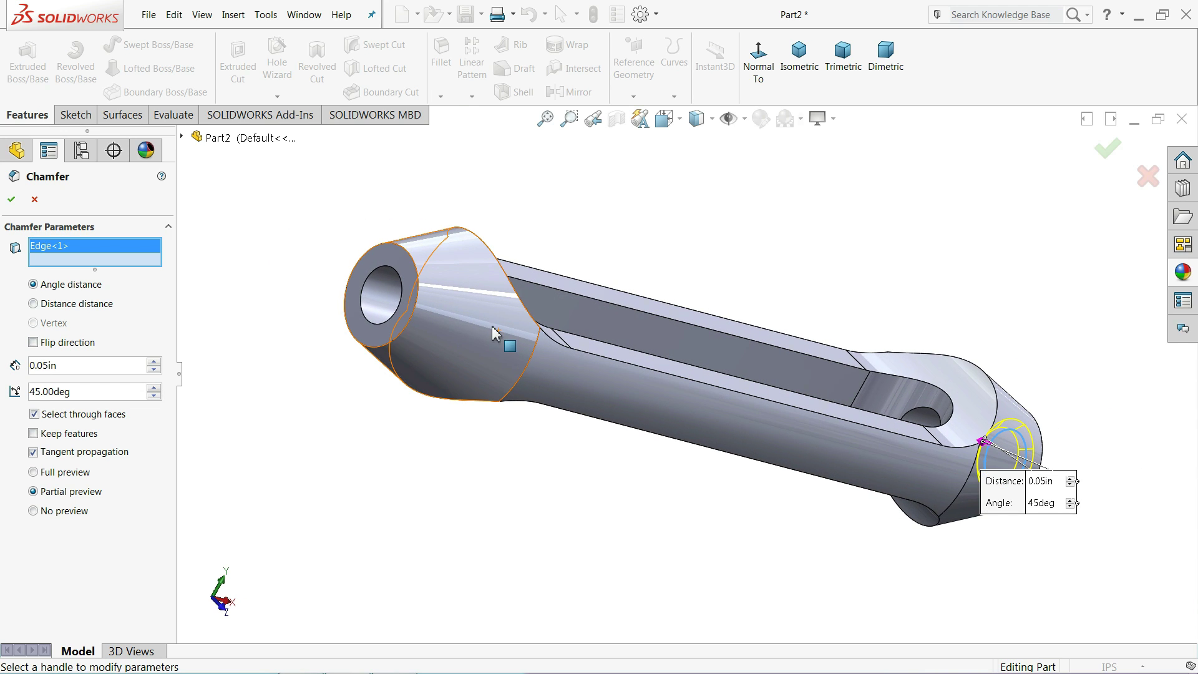
left_click(393, 323)
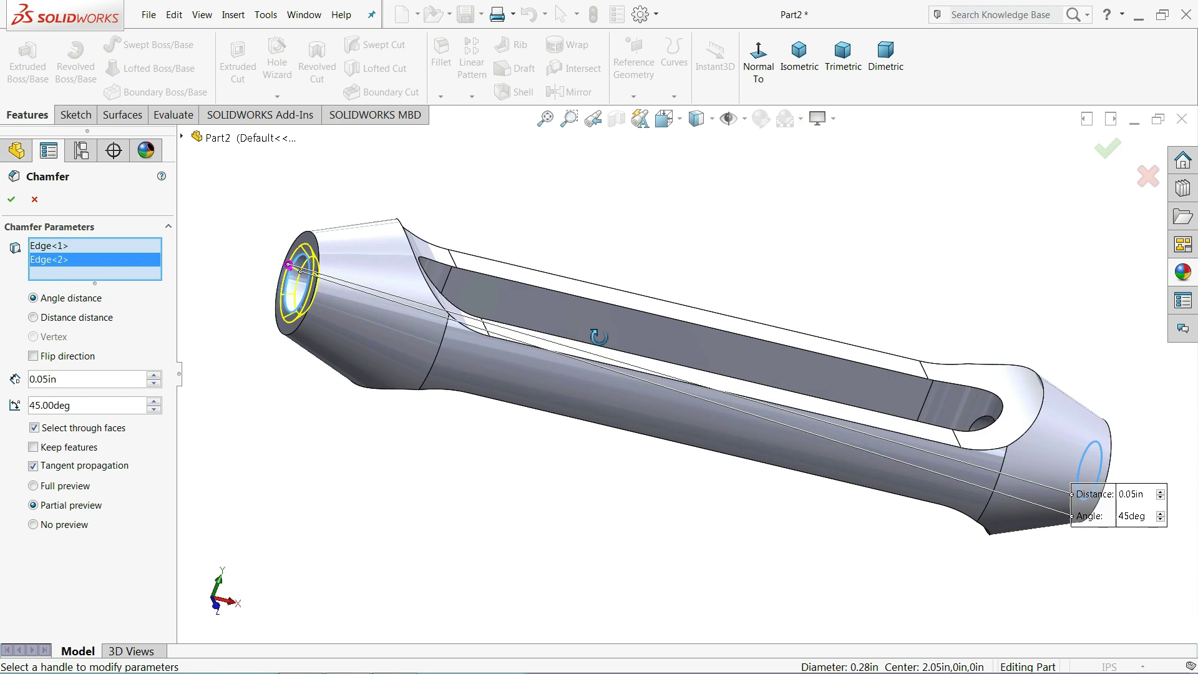
middle_click_drag(406, 327, 624, 337)
left_click(12, 200)
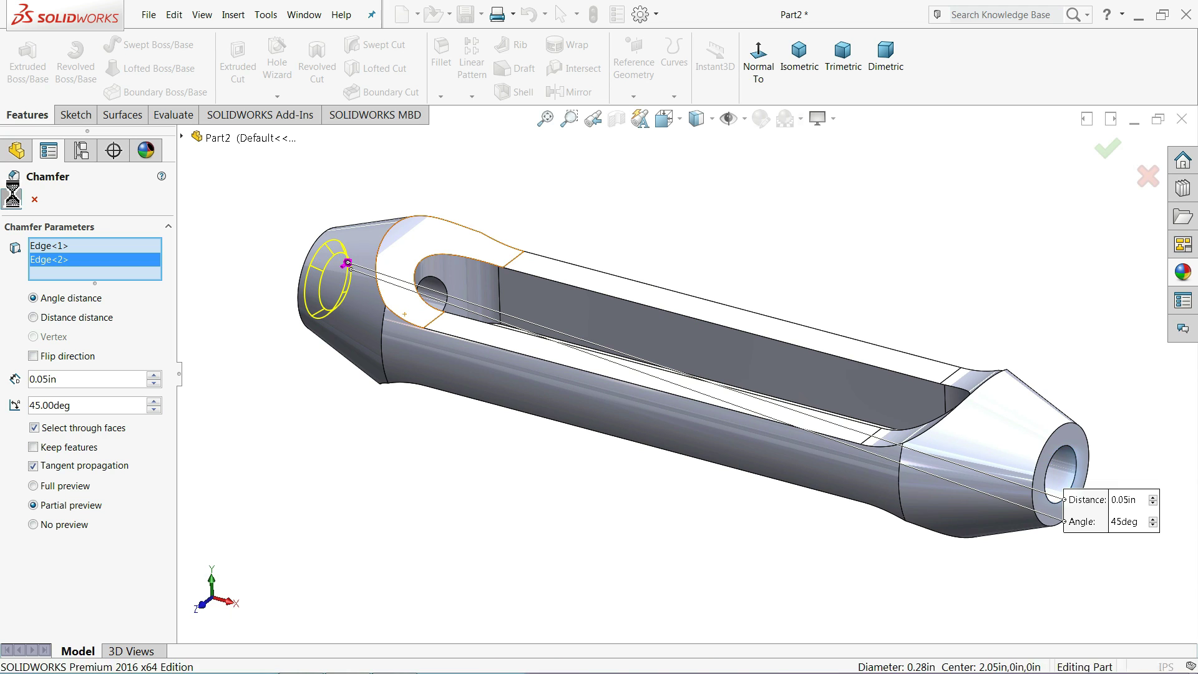
scroll(959, 462, "down", 3)
scroll(959, 462, "down", 2)
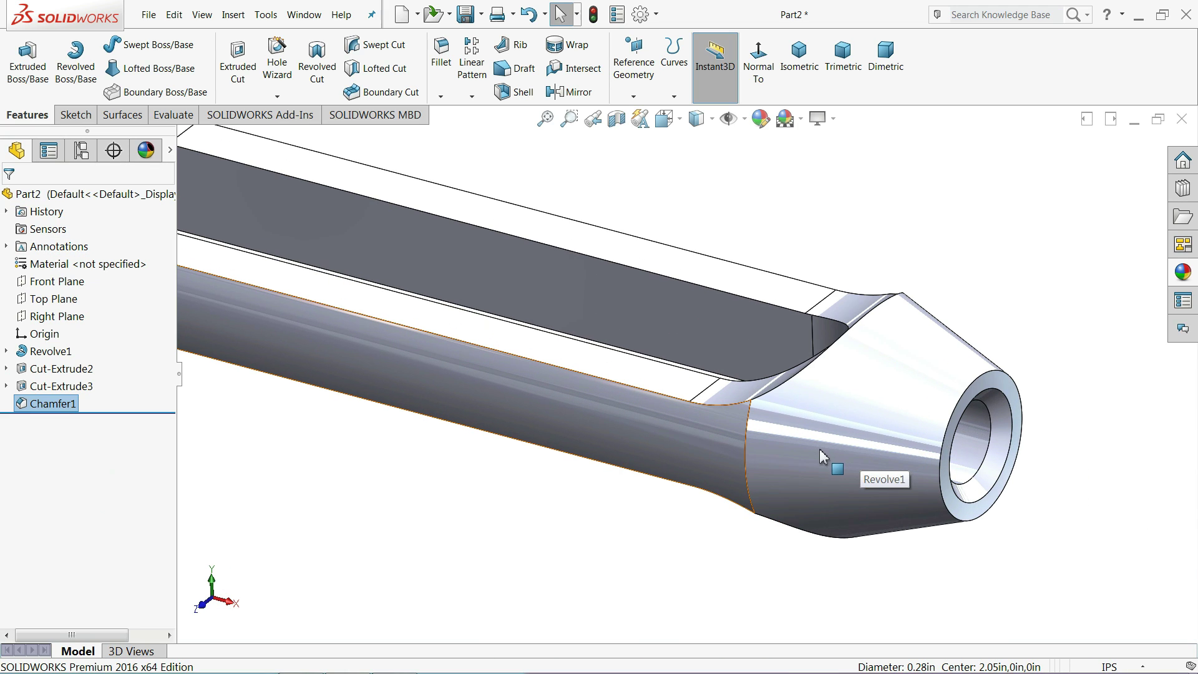
scroll(924, 455, "down", 3)
scroll(942, 424, "down", 2)
scroll(926, 444, "down", 3)
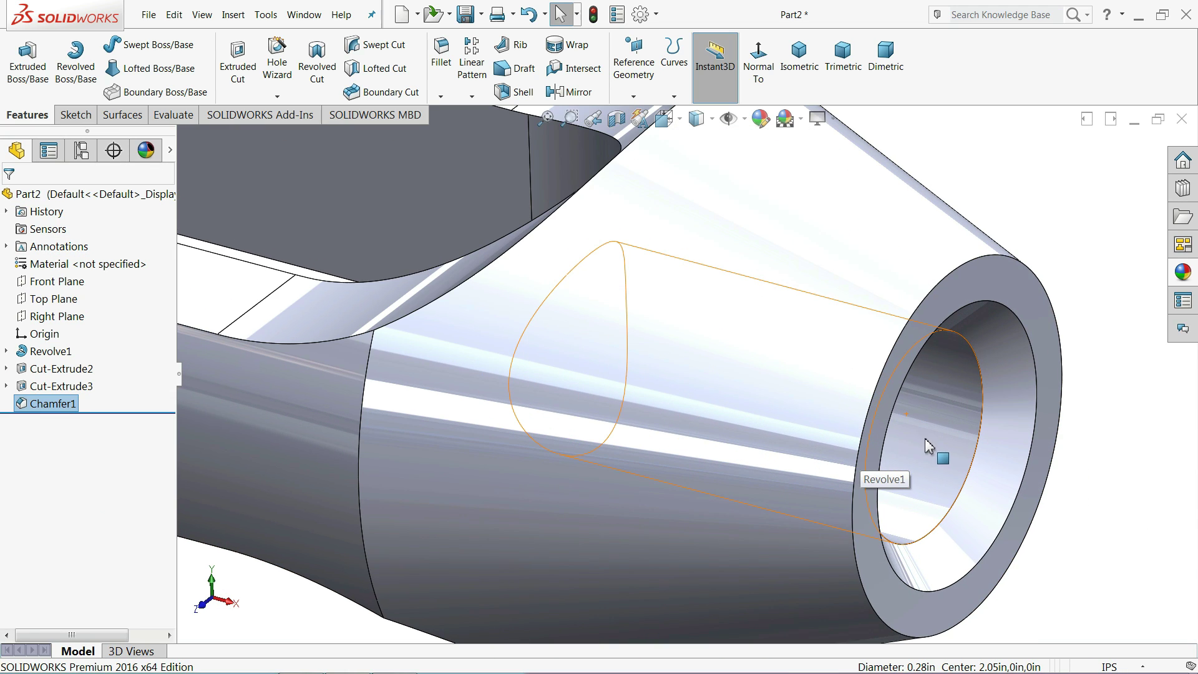
Create Plane1 perpendicular to the right bore, referencing its inner circular edge.
left_click(983, 412)
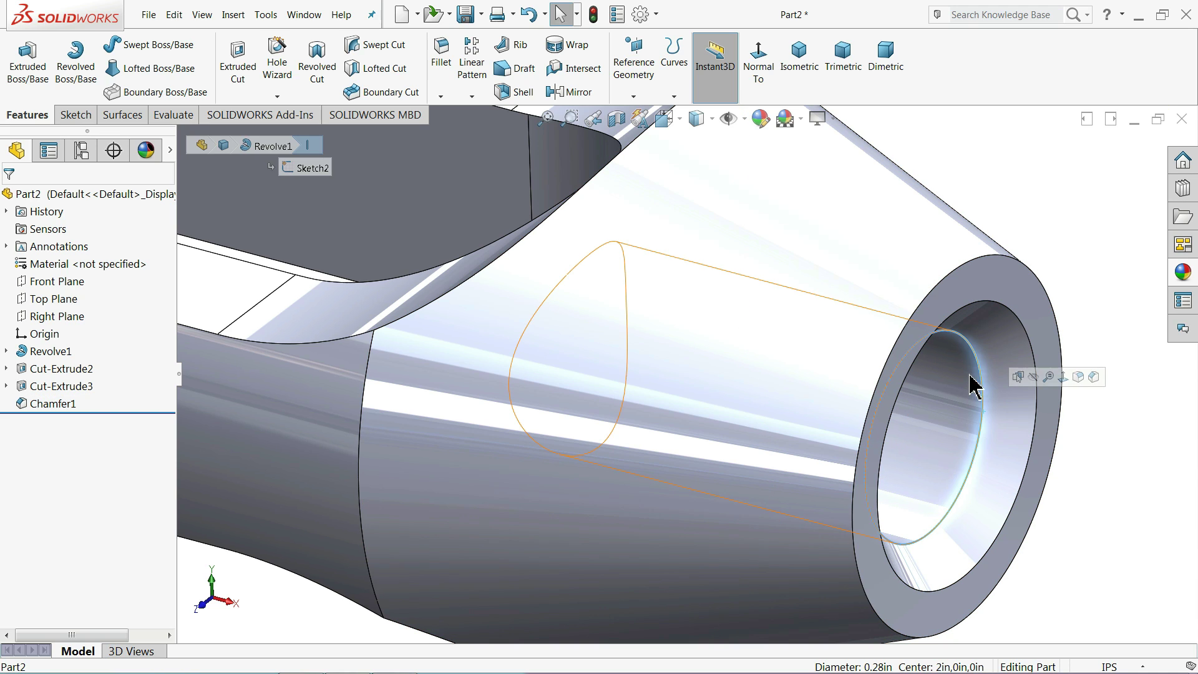
left_click(634, 97)
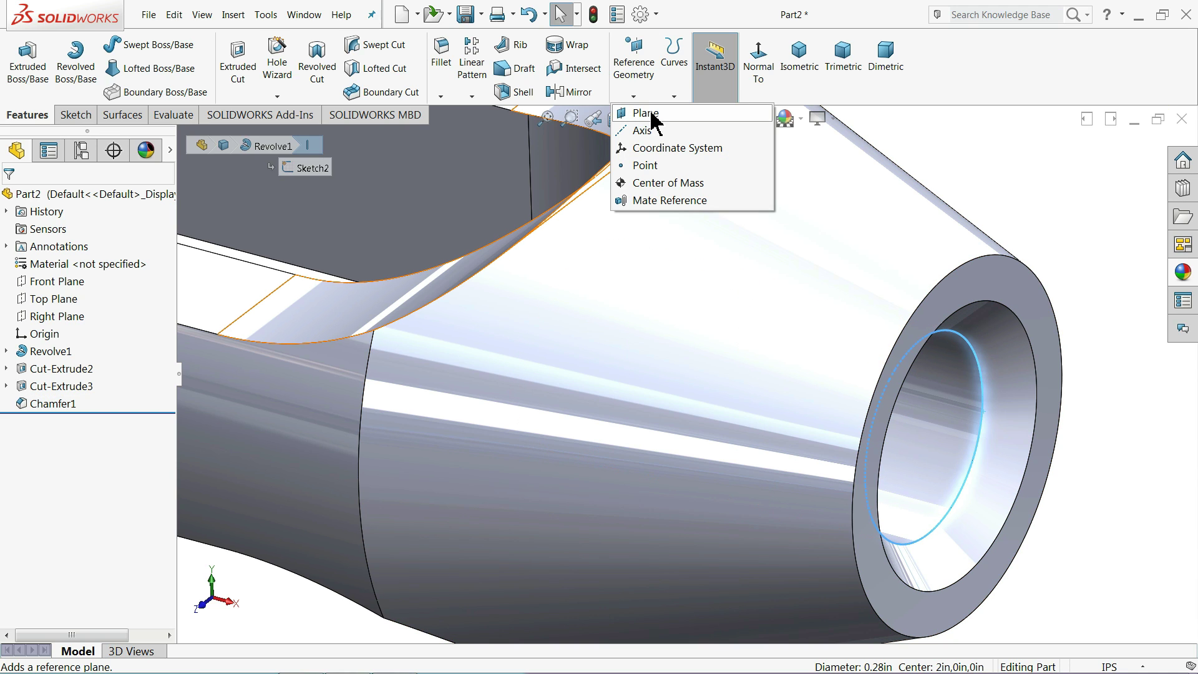
left_click(977, 134)
left_click(634, 97)
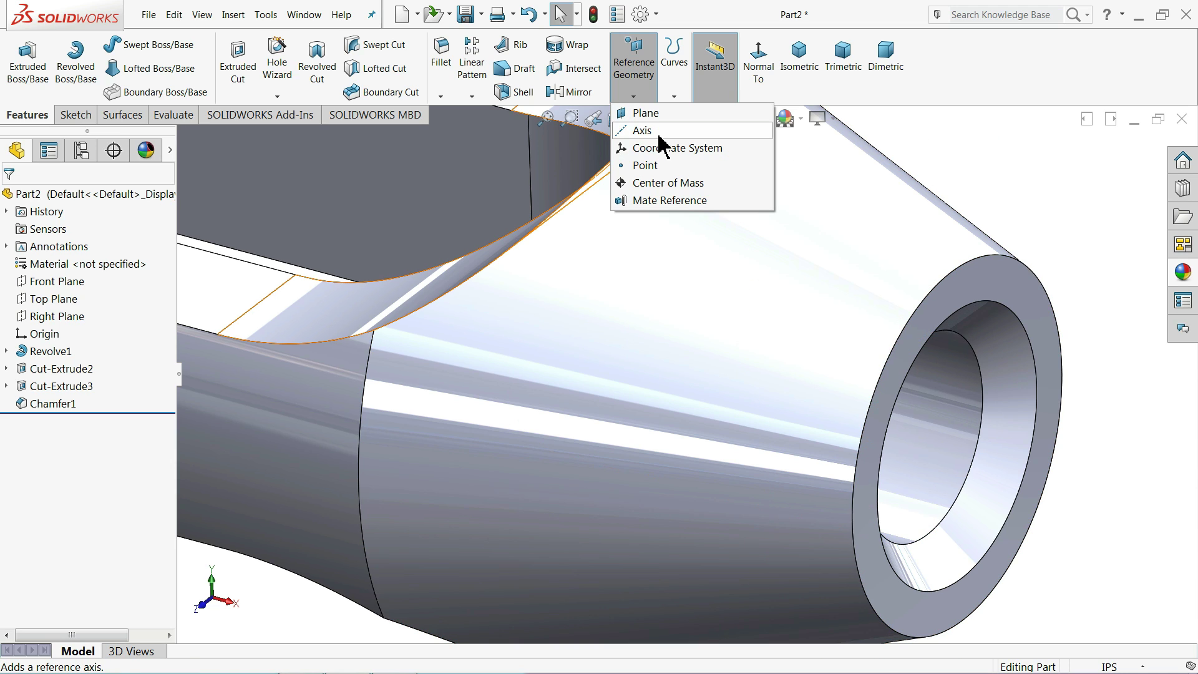
left_click(983, 443)
mouse_move(917, 448)
middle_mouse_down()
mouse_move(942, 445)
mouse_move(851, 366)
mouse_move(861, 395)
mouse_move(860, 373)
middle_mouse_up()
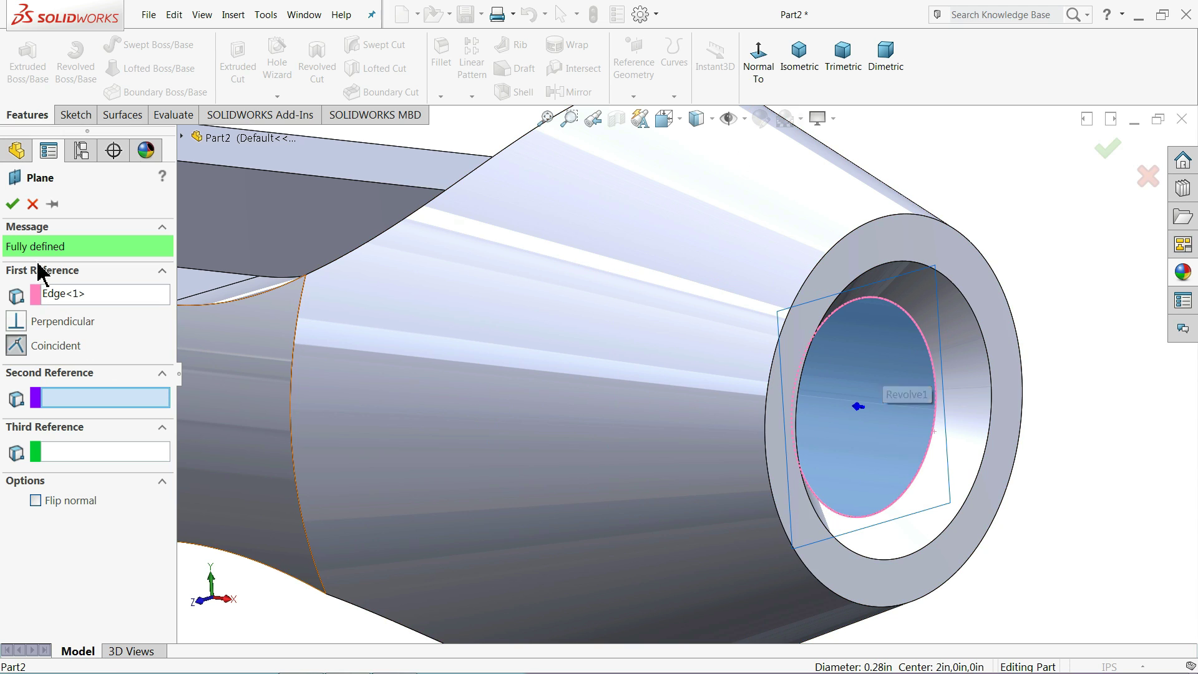
left_click(12, 204)
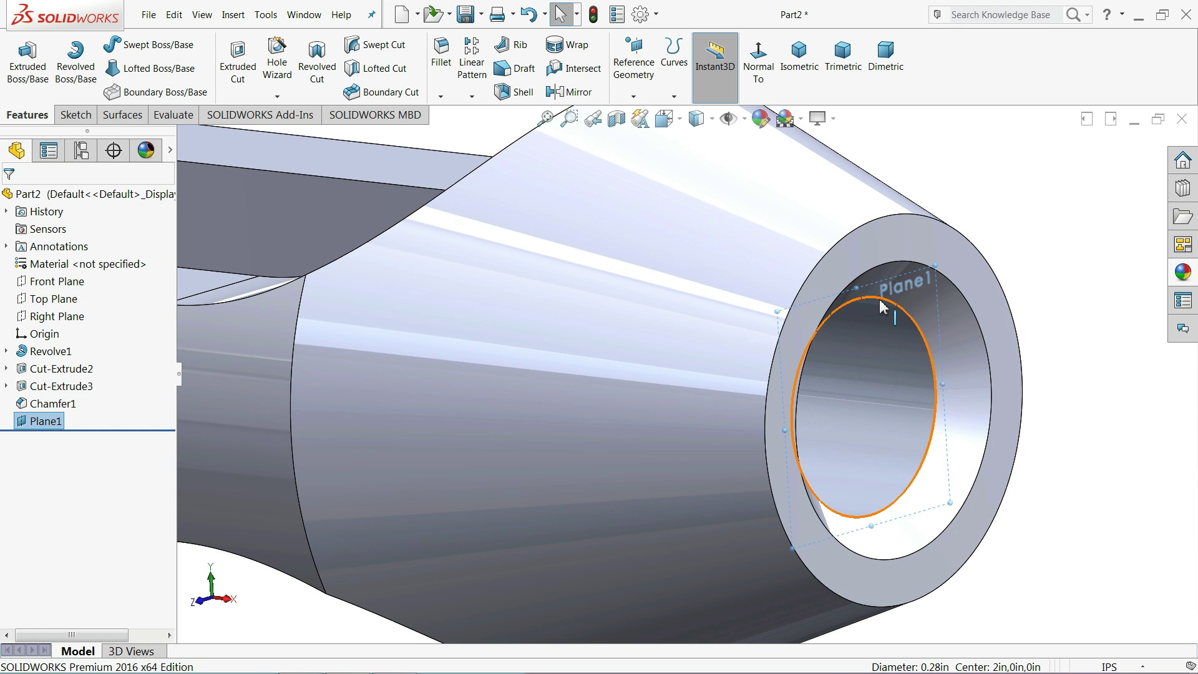
mouse_move(802, 347)
middle_mouse_down()
mouse_move(829, 262)
mouse_move(869, 334)
mouse_move(893, 331)
middle_mouse_up()
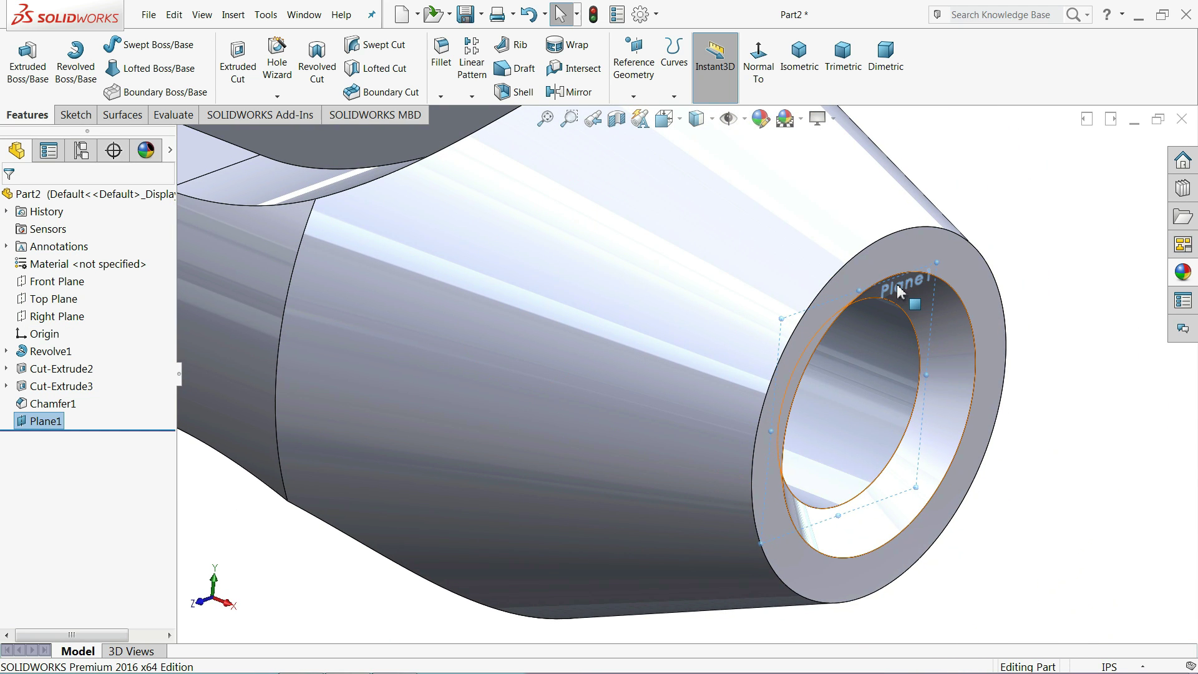
left_click(74, 115)
Start a sketch on Plane1 and convert the bore's 0.28 in inner edge into a circle.
left_click(25, 81)
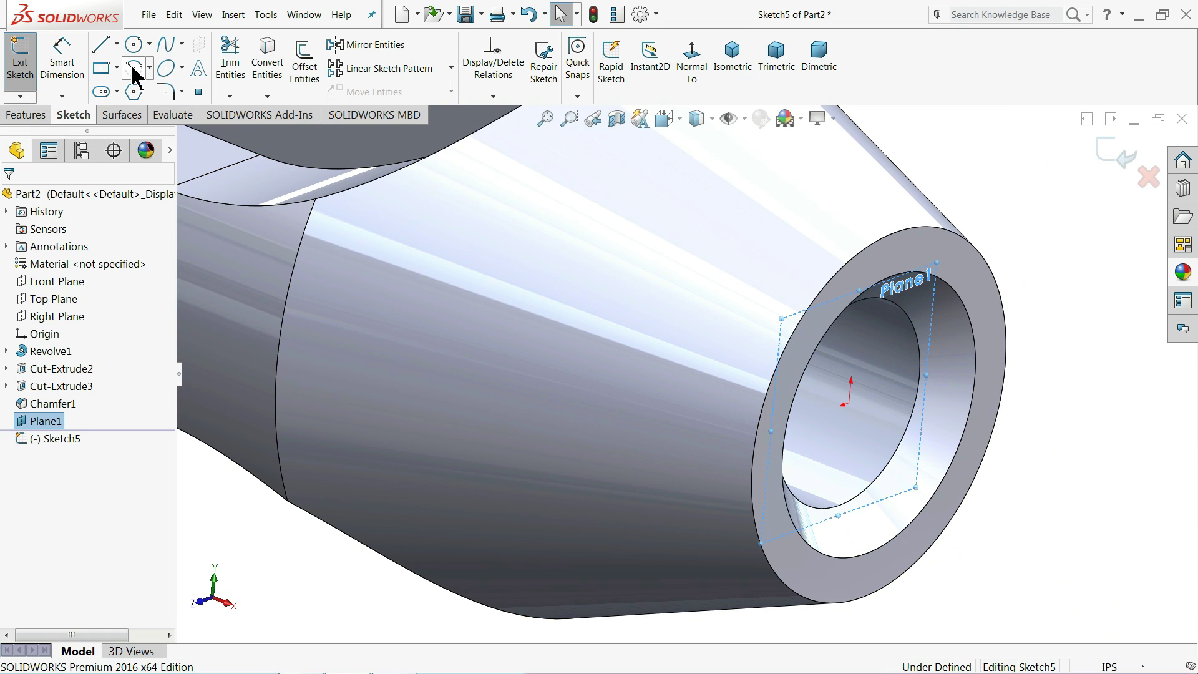
left_click(916, 413)
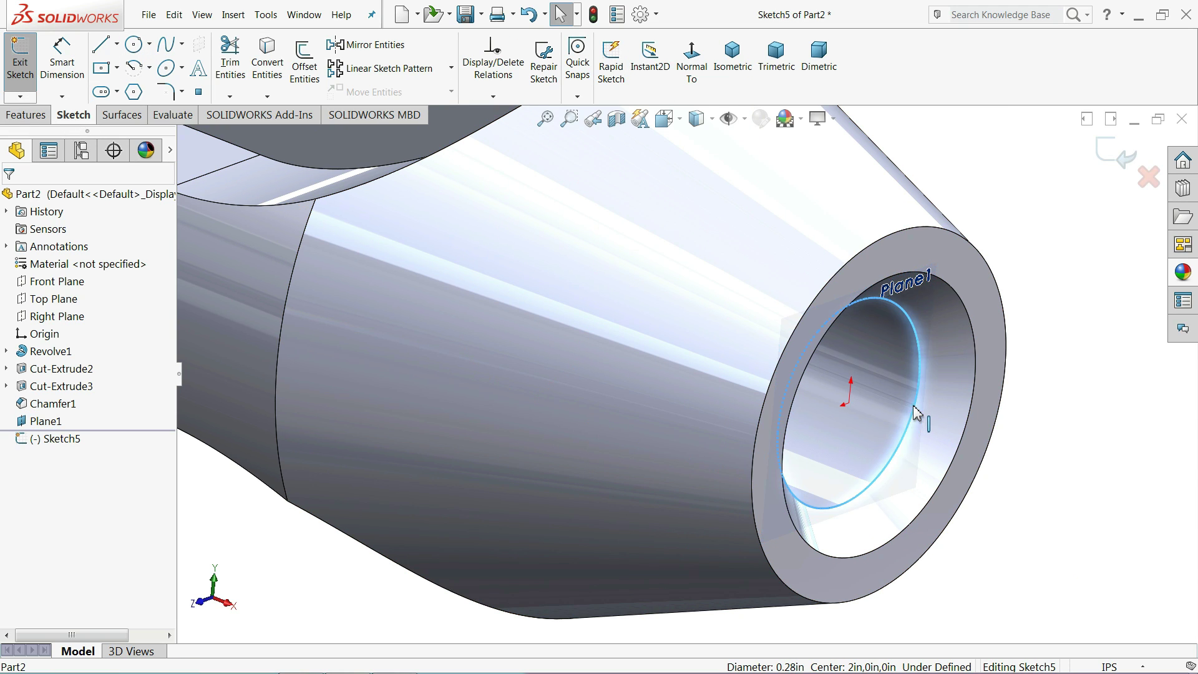
left_click(266, 59)
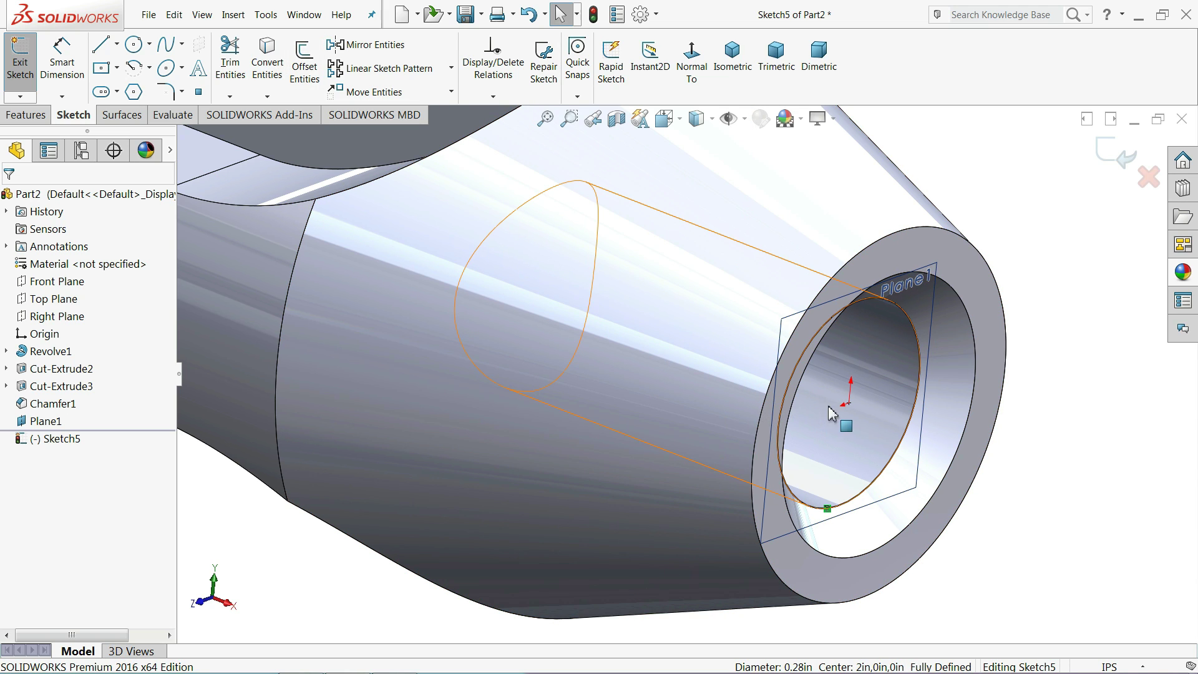
left_click(34, 115)
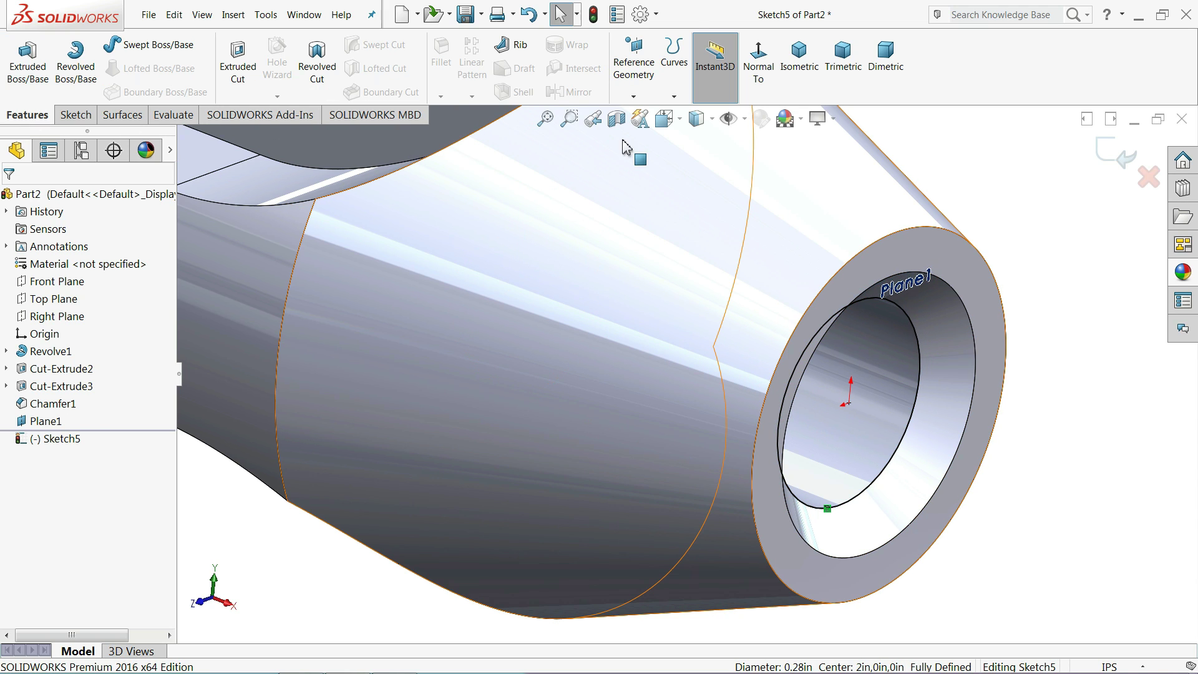
Create a helix on the bore circle with 0.055 in pitch and 10 revolutions, running into the part.
left_click(673, 96)
left_click(716, 158)
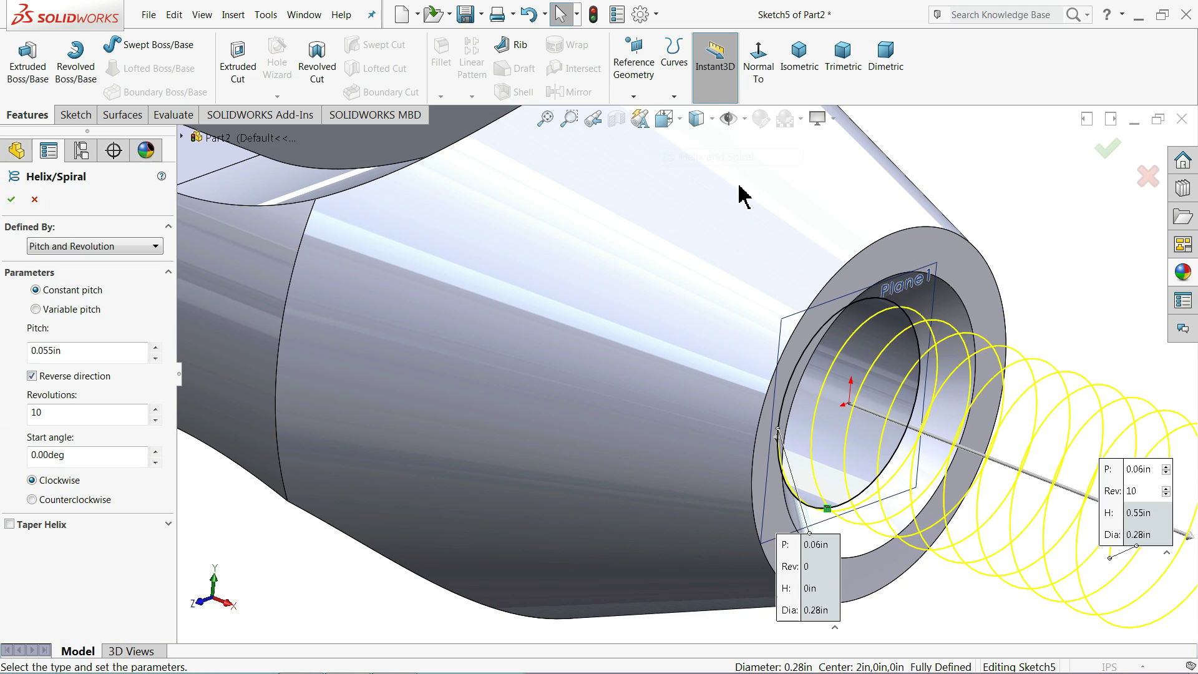
scroll(624, 359, "up", 5)
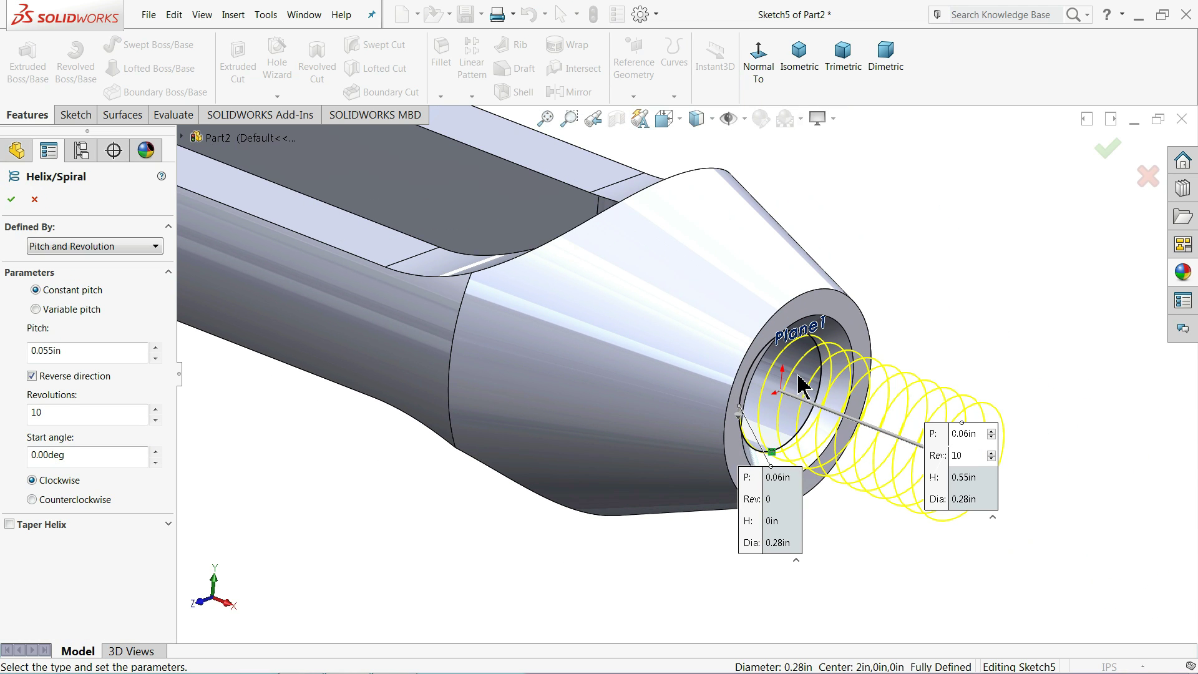
scroll(811, 368, "down", 5)
left_click(66, 250)
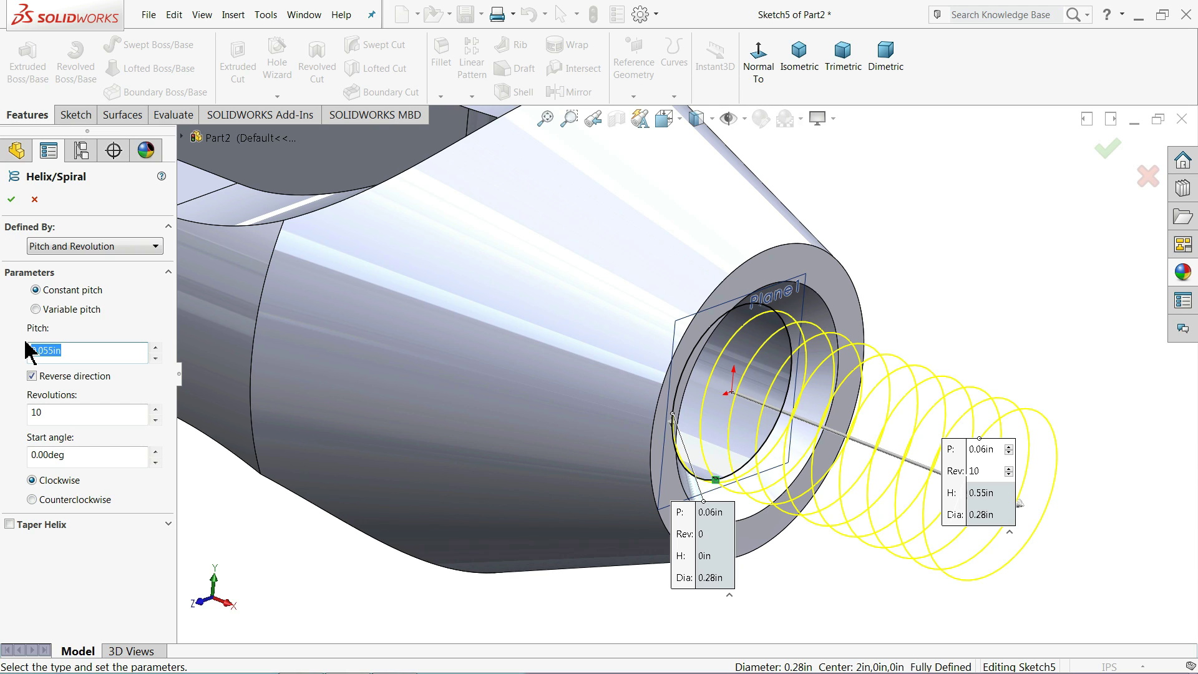
left_click(31, 376)
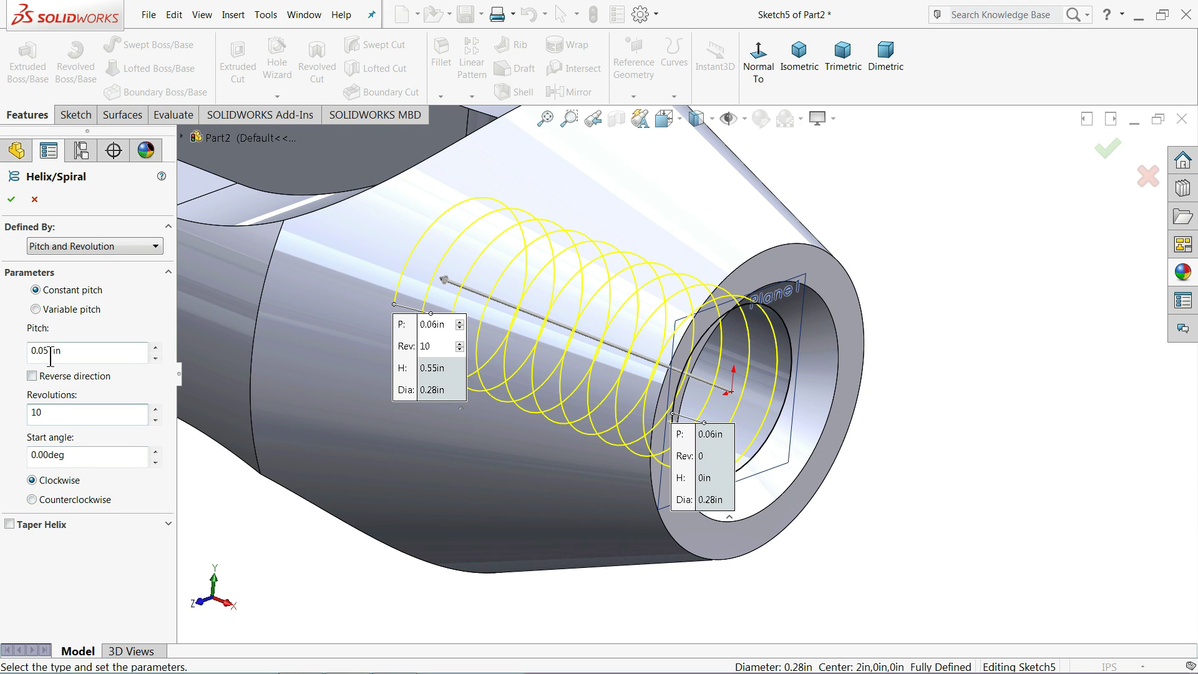
Accept the helix and zoom and orbit to inspect it inside the threaded end.
left_click(11, 199)
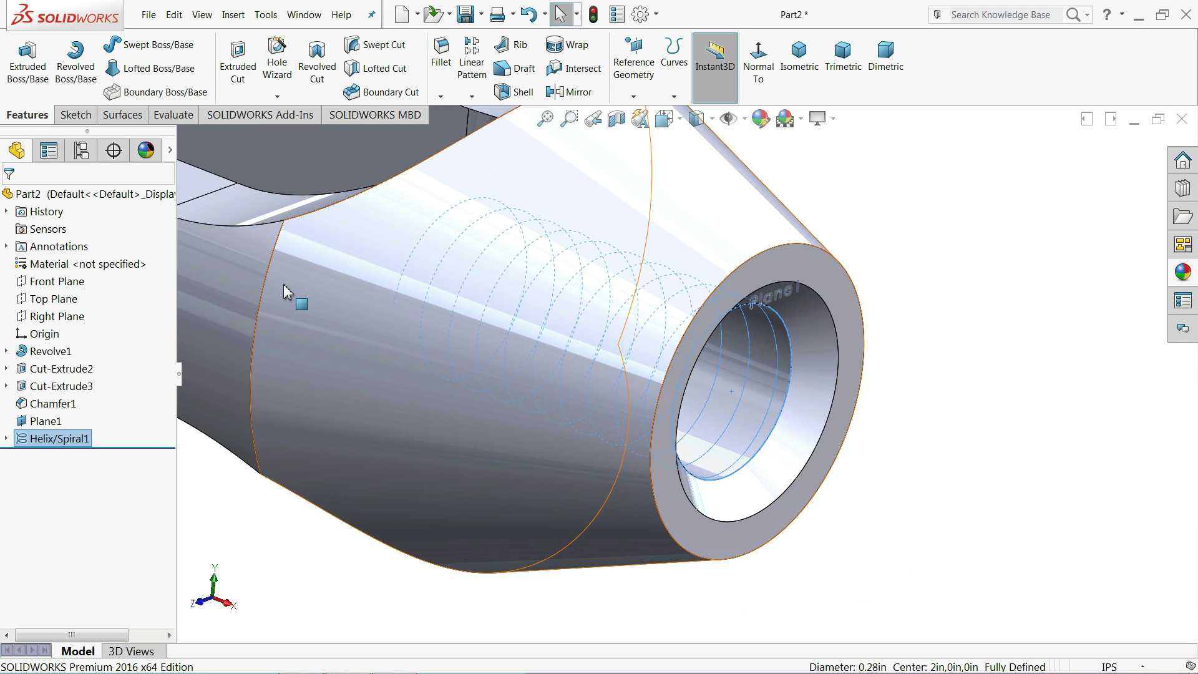
scroll(717, 480, "down", 2)
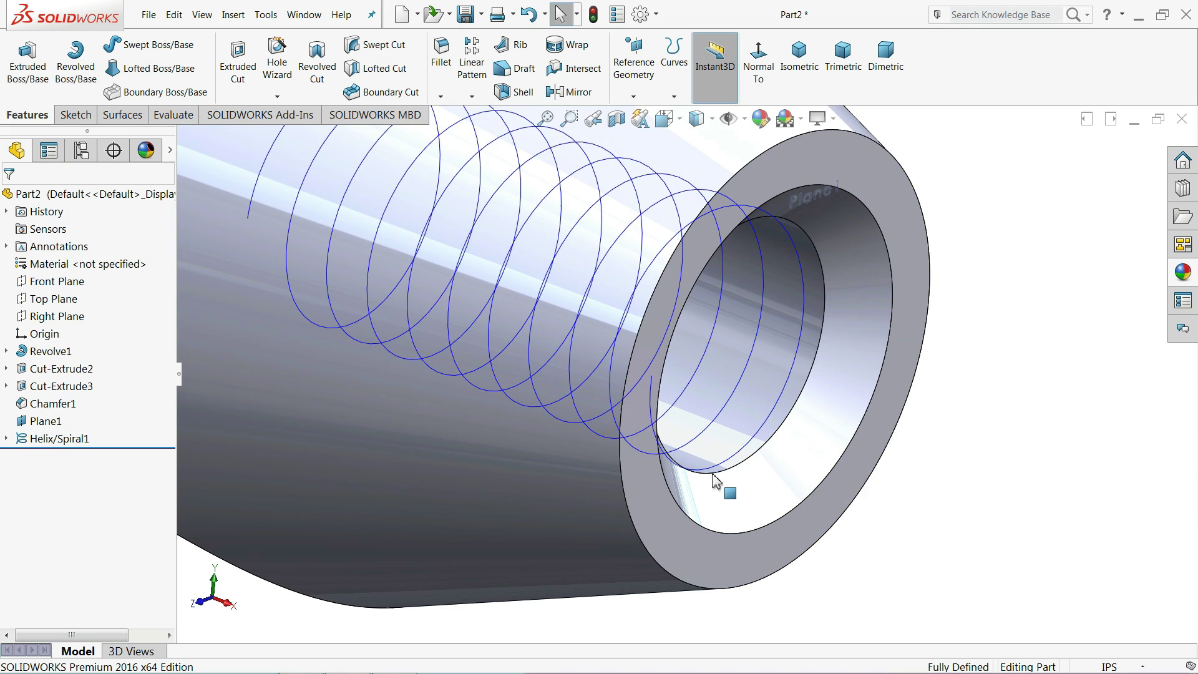
scroll(730, 468, "down", 2)
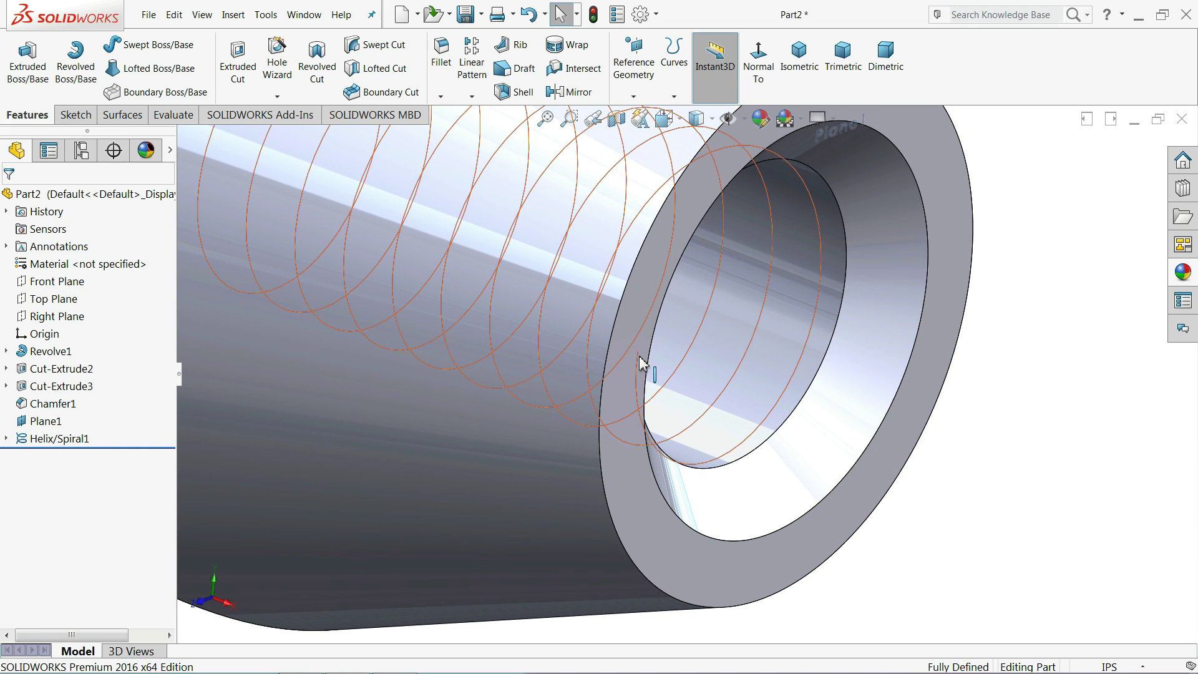
scroll(647, 375, "up", 3)
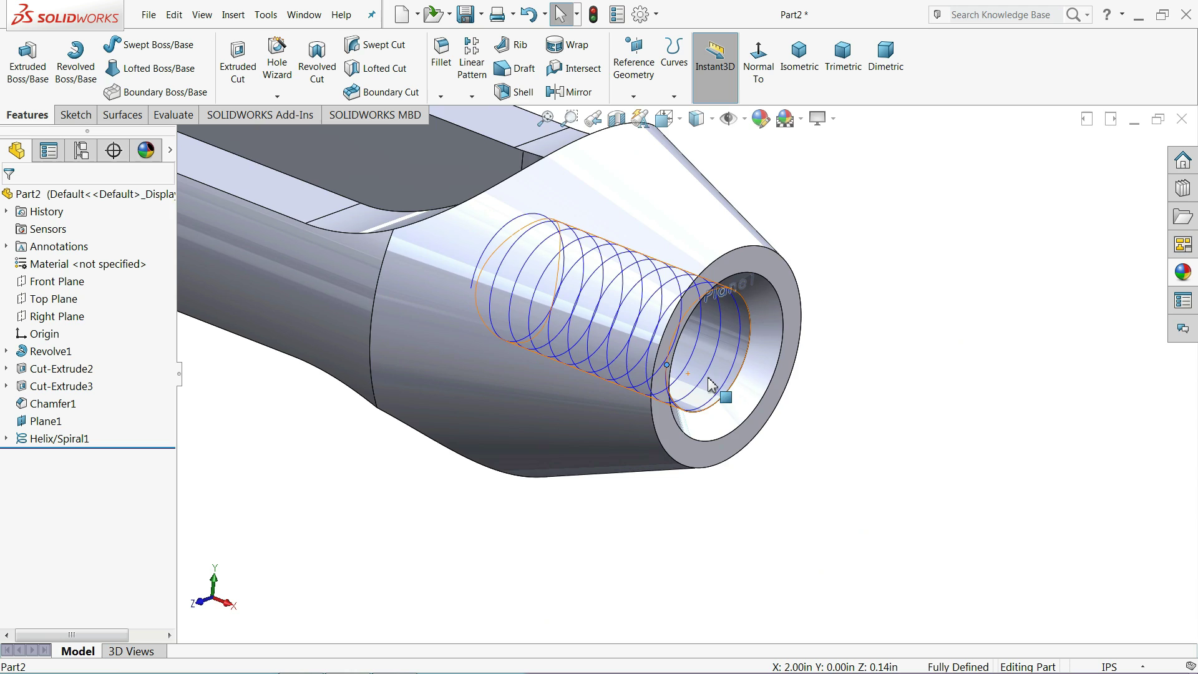
scroll(717, 391, "up", 3)
mouse_move(770, 375)
middle_mouse_down()
mouse_move(816, 218)
mouse_move(794, 283)
mouse_move(848, 326)
middle_mouse_up()
scroll(641, 344, "down", 3)
scroll(717, 390, "down", 3)
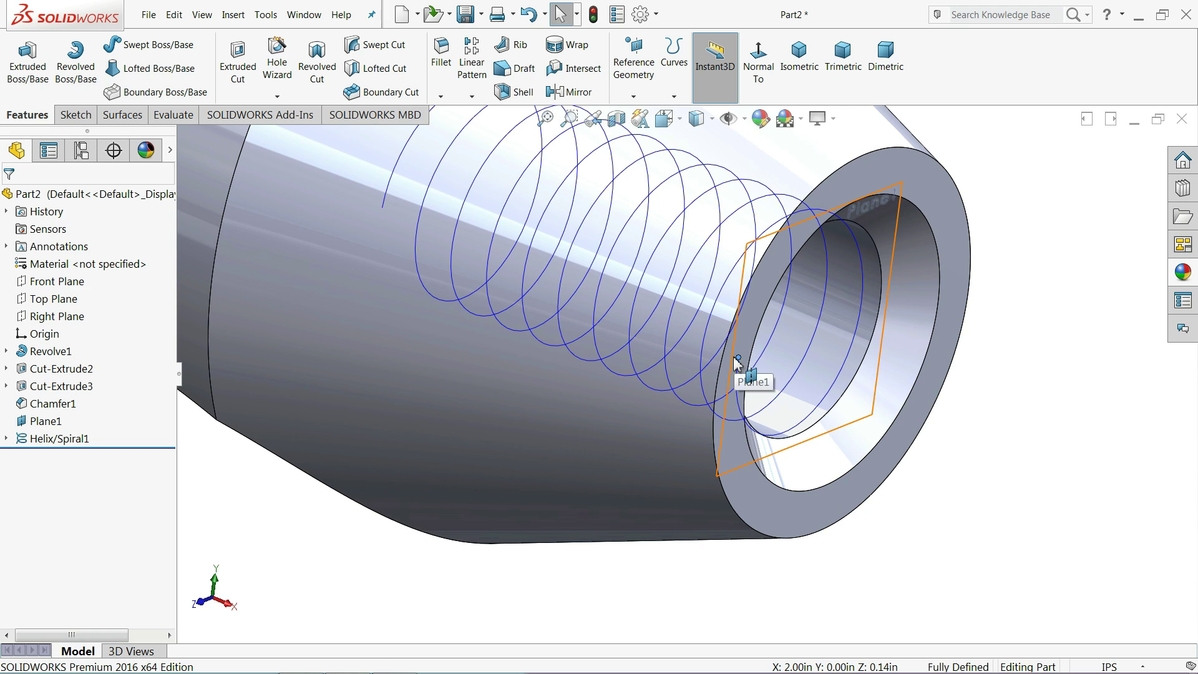
scroll(743, 387, "down", 1)
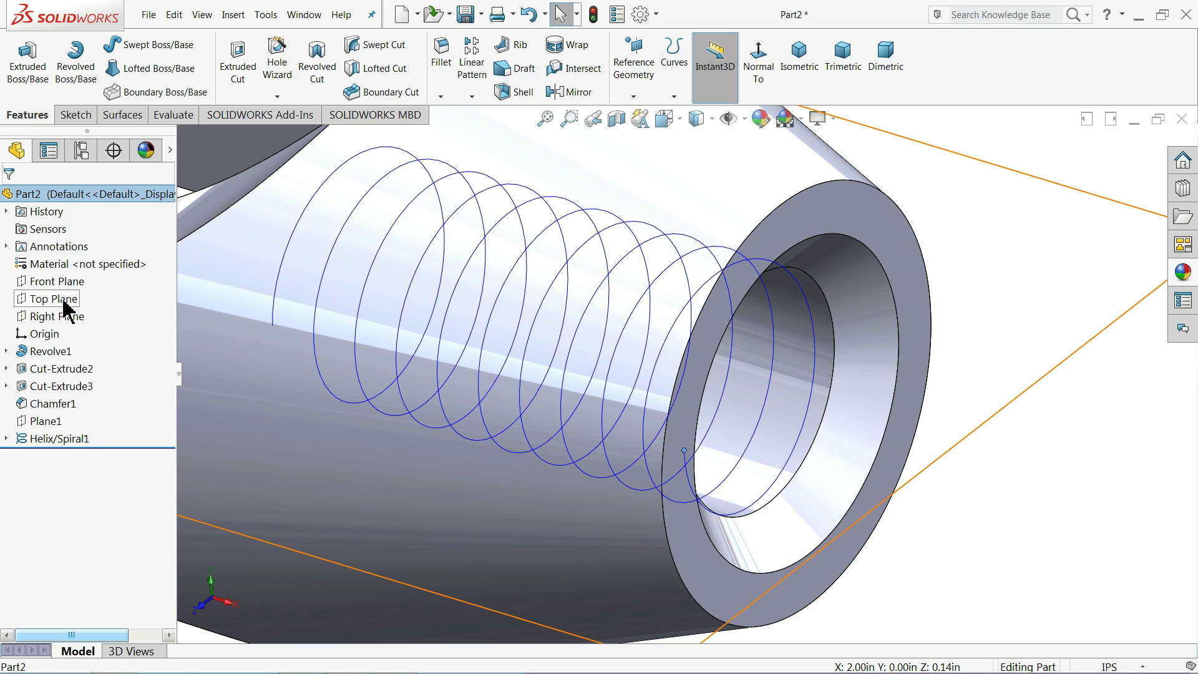
Select the Top Plane and orbit the part to a near side-on view.
left_click(53, 299)
scroll(811, 350, "up", 5)
mouse_move(778, 377)
middle_mouse_down()
mouse_move(804, 277)
mouse_move(428, 386)
middle_mouse_up()
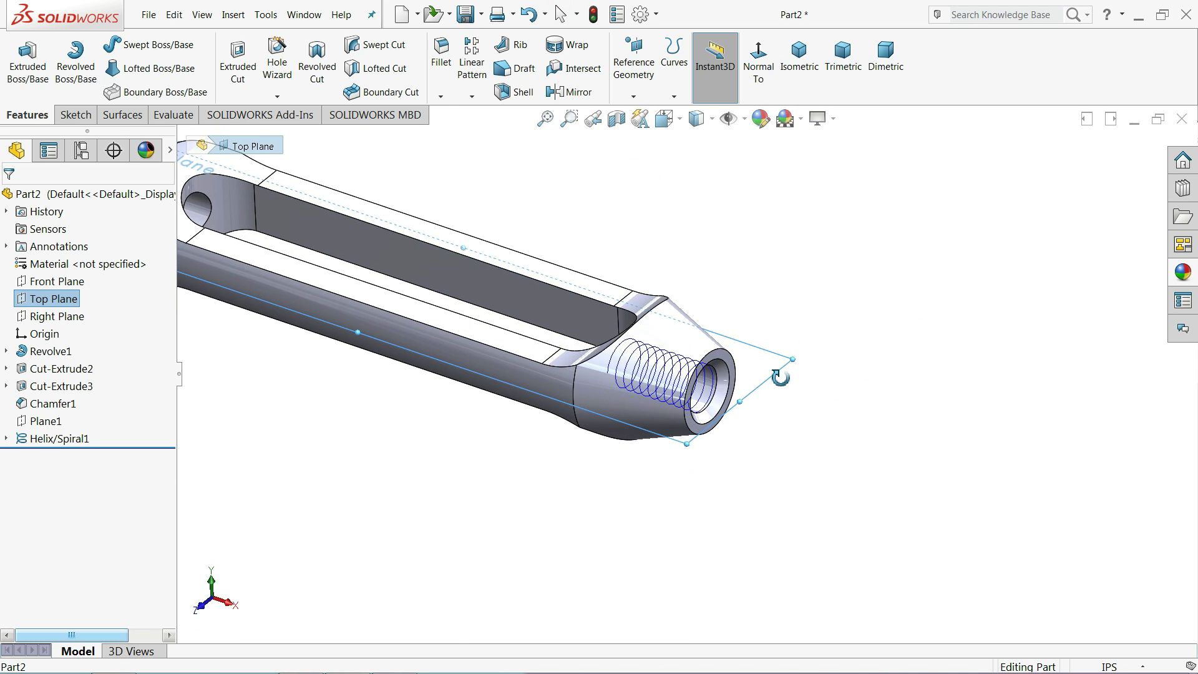
Open a new sketch on the Top Plane, view it Normal To, and zoom in on the helix end.
left_click(76, 115)
left_click(20, 59)
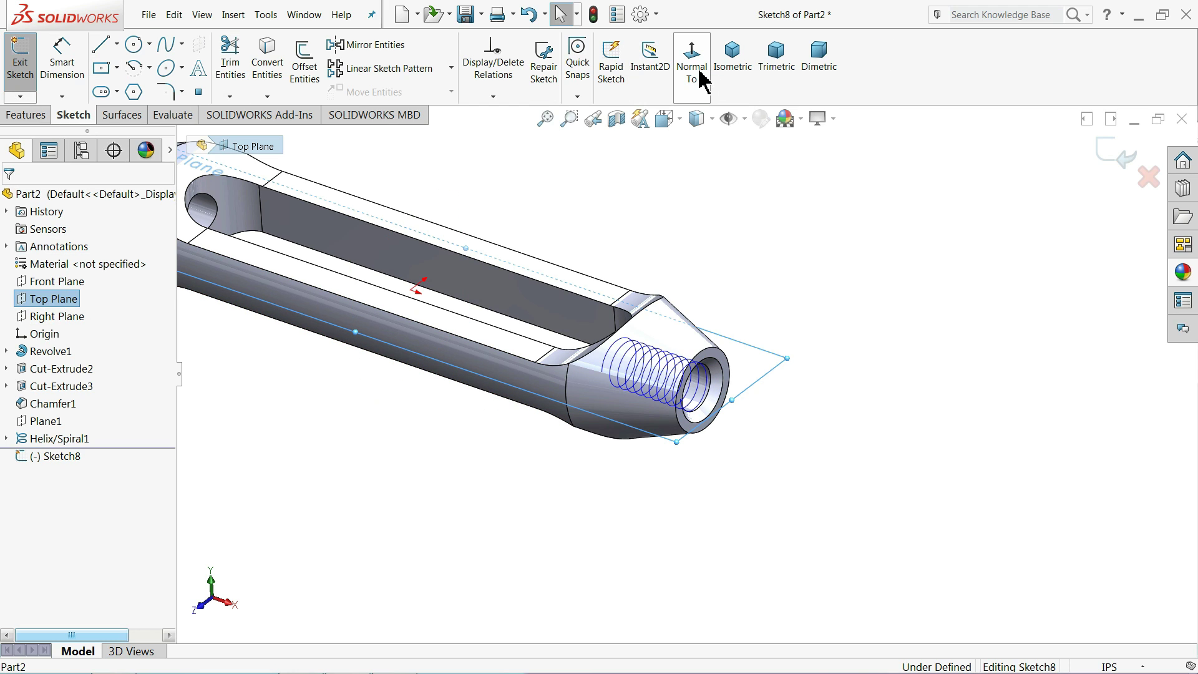
left_click(674, 120)
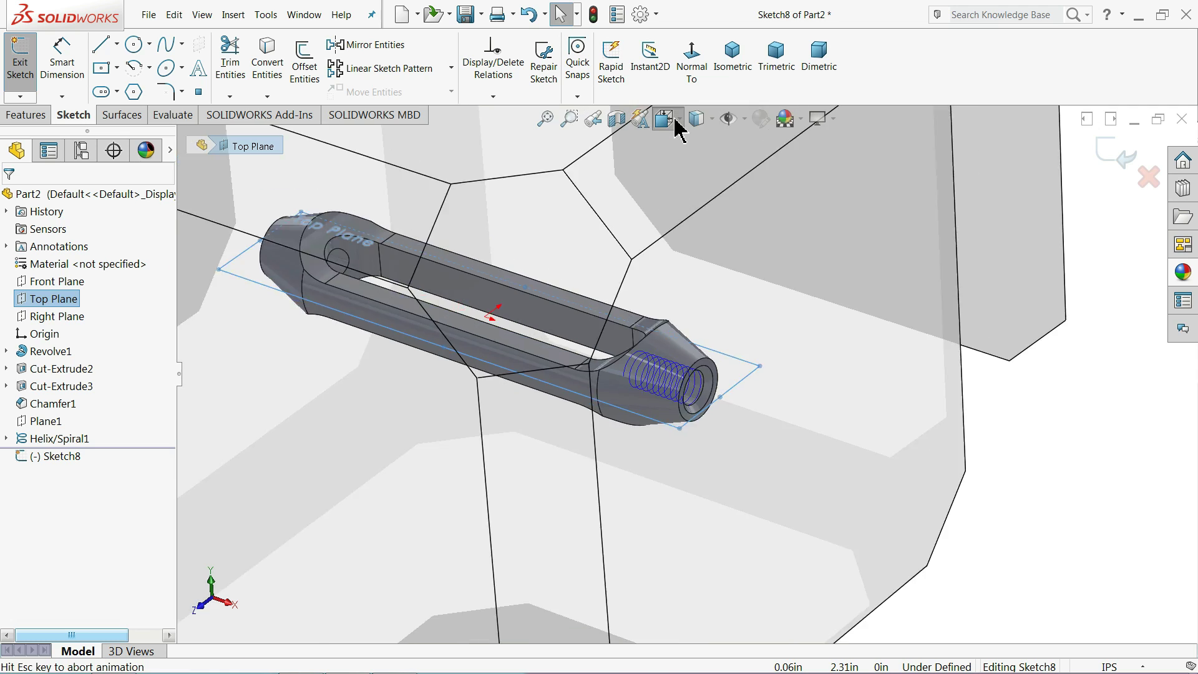
left_click(693, 119)
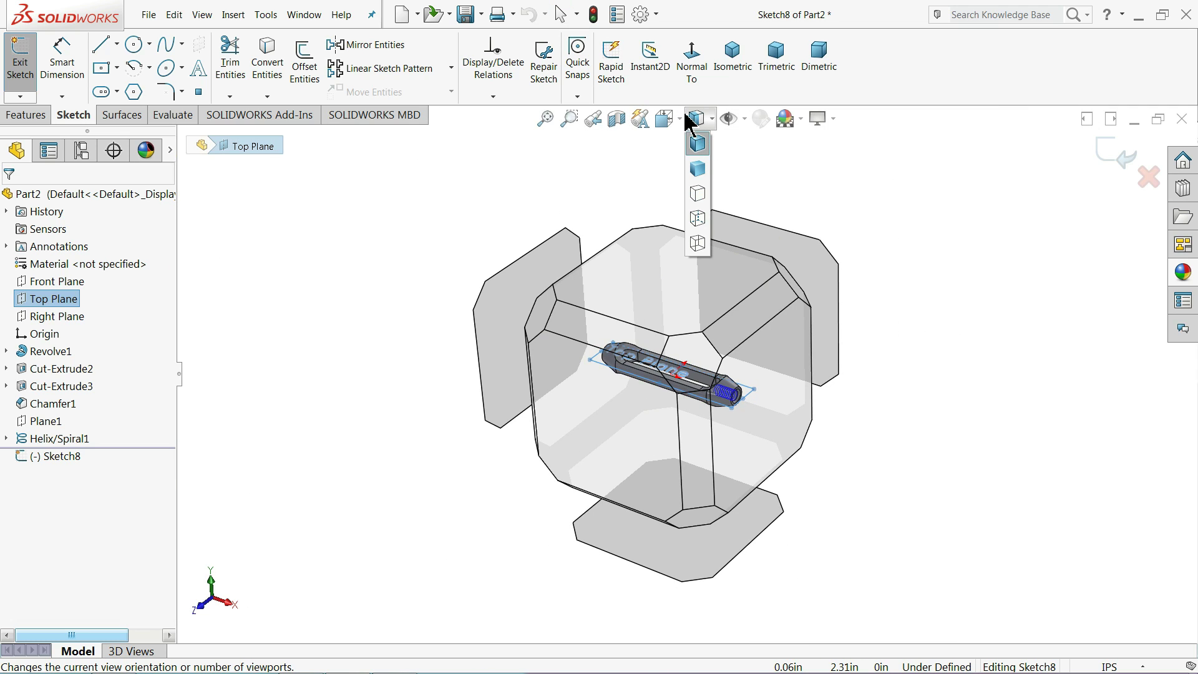
left_click(679, 119)
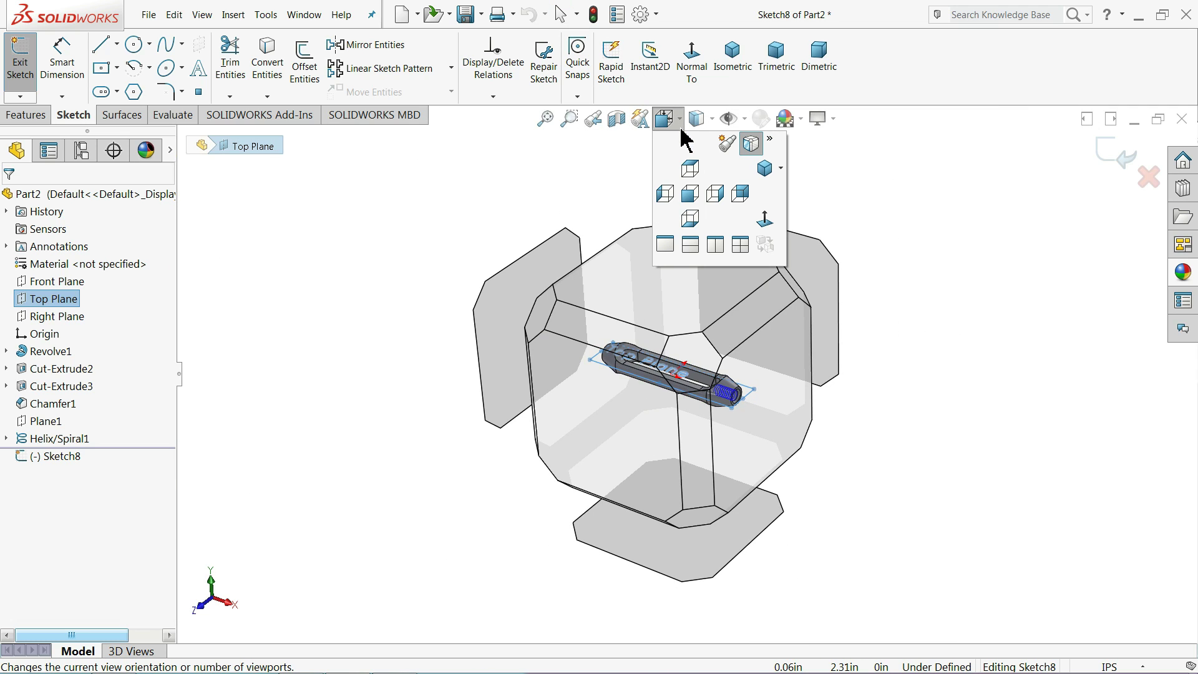
left_click(764, 220)
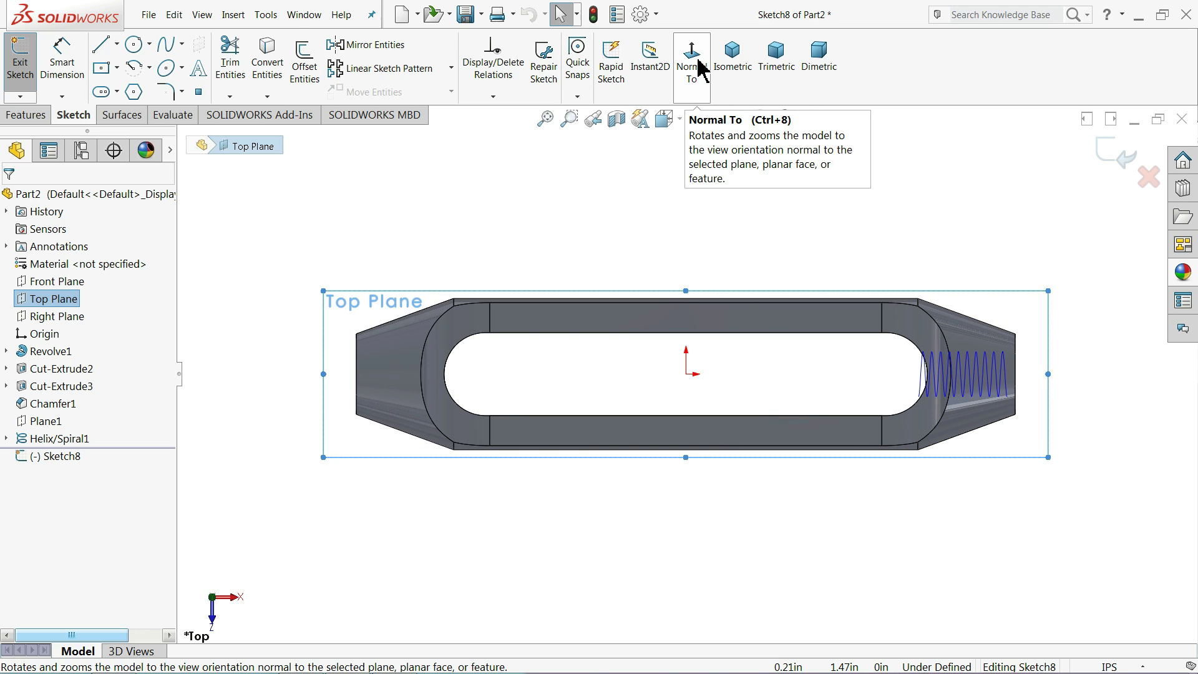
scroll(1028, 390, "down", 2)
scroll(968, 403, "down", 2)
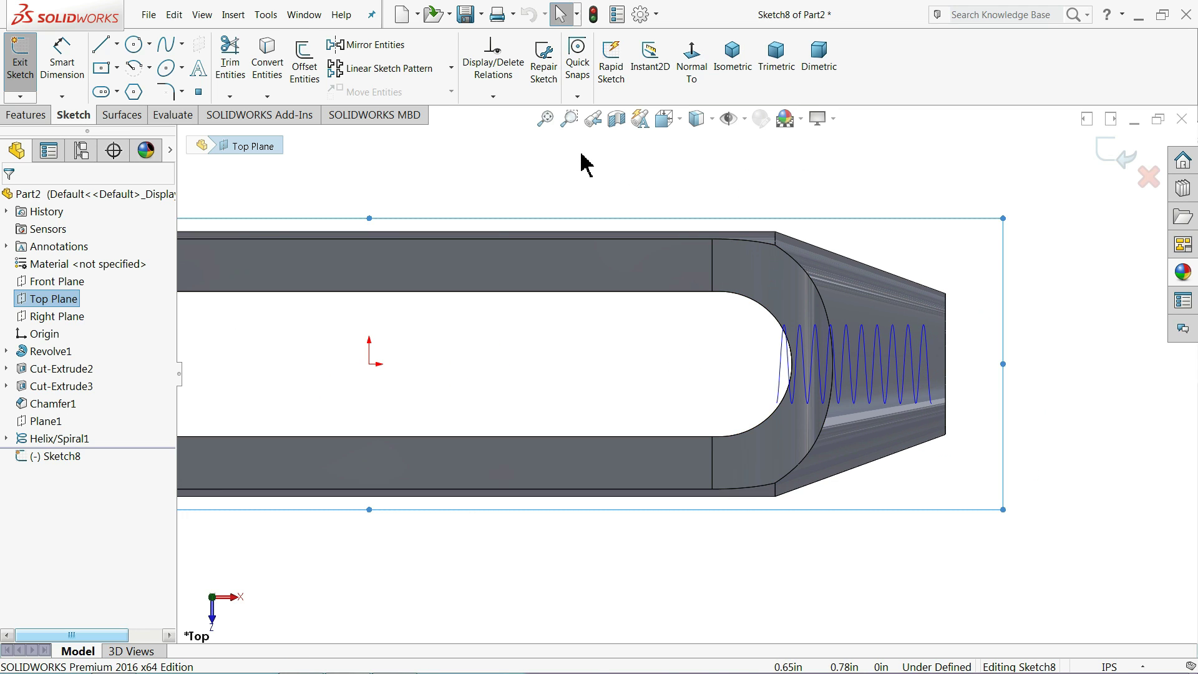
scroll(941, 460, "down", 2)
scroll(850, 477, "down", 2)
scroll(835, 436, "down", 2)
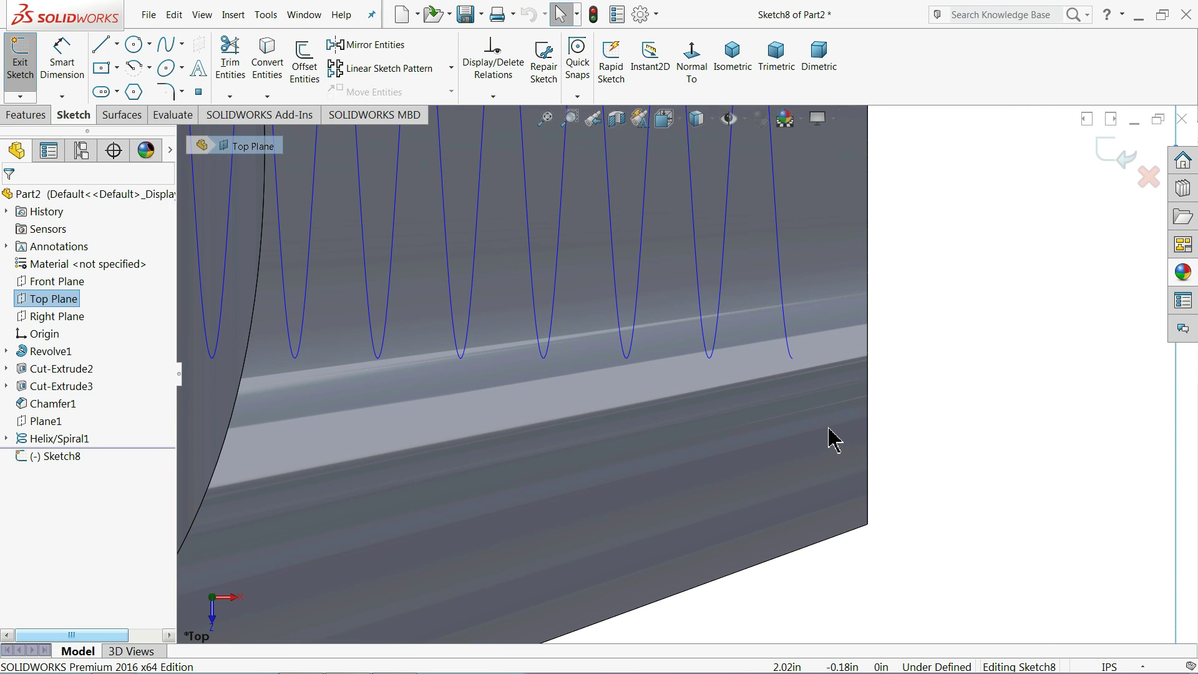
scroll(804, 414, "down", 1)
Draw a horizontal line beside the helix and stretch it to the right.
left_click(943, 237)
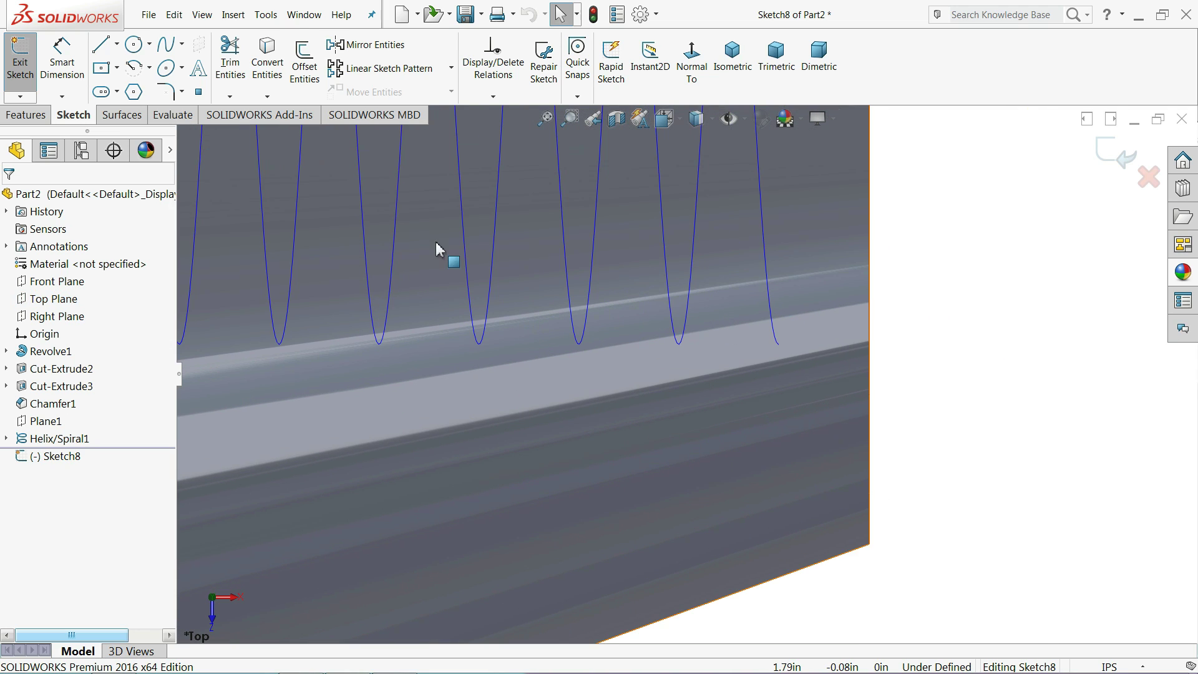
left_click(460, 253)
left_click(100, 59)
scroll(829, 436, "down", 2)
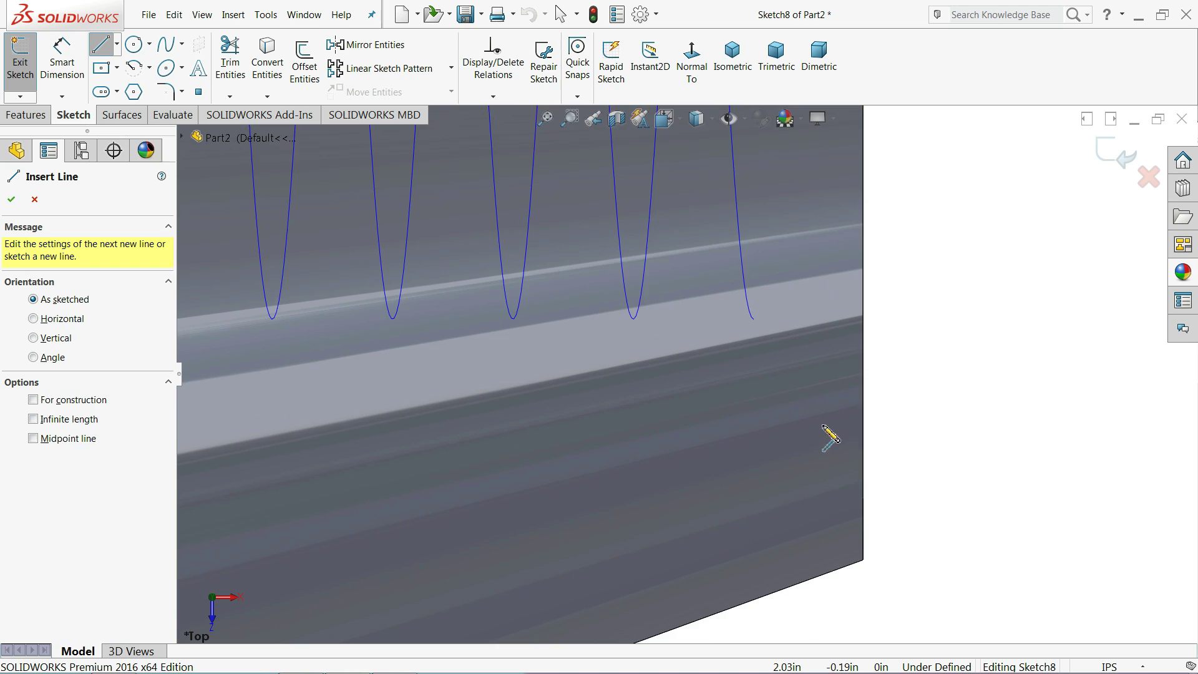
scroll(687, 362, "down", 2)
left_click(615, 303)
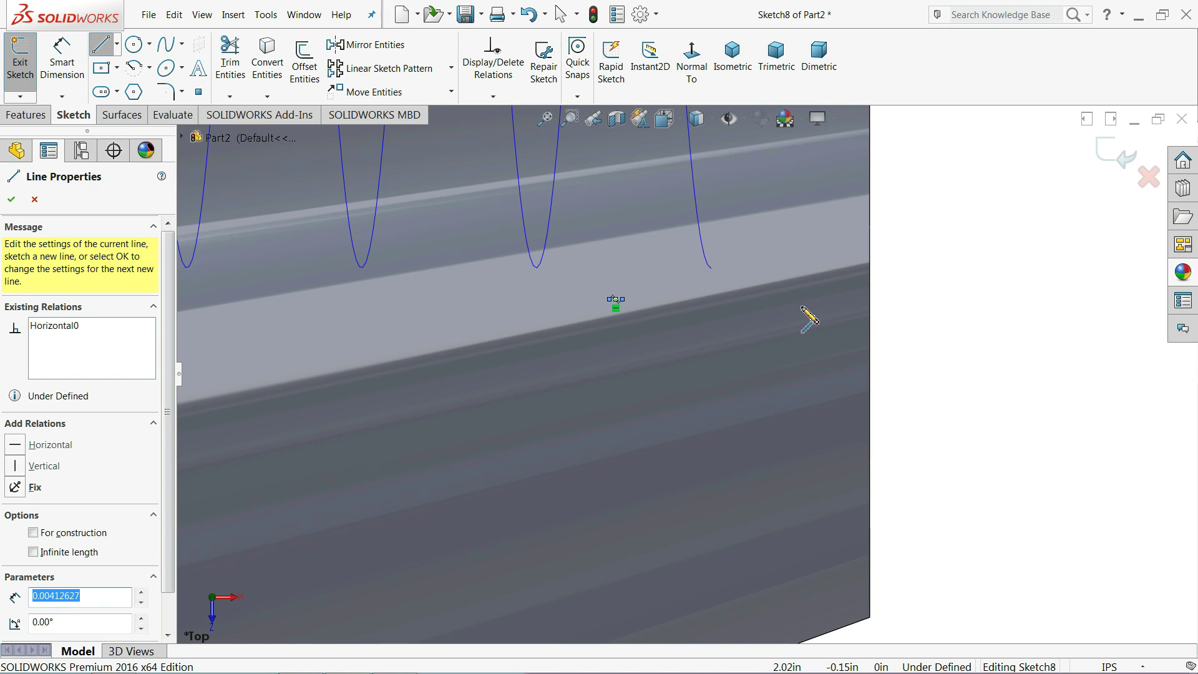
left_click(12, 200)
scroll(837, 474, "down", 2)
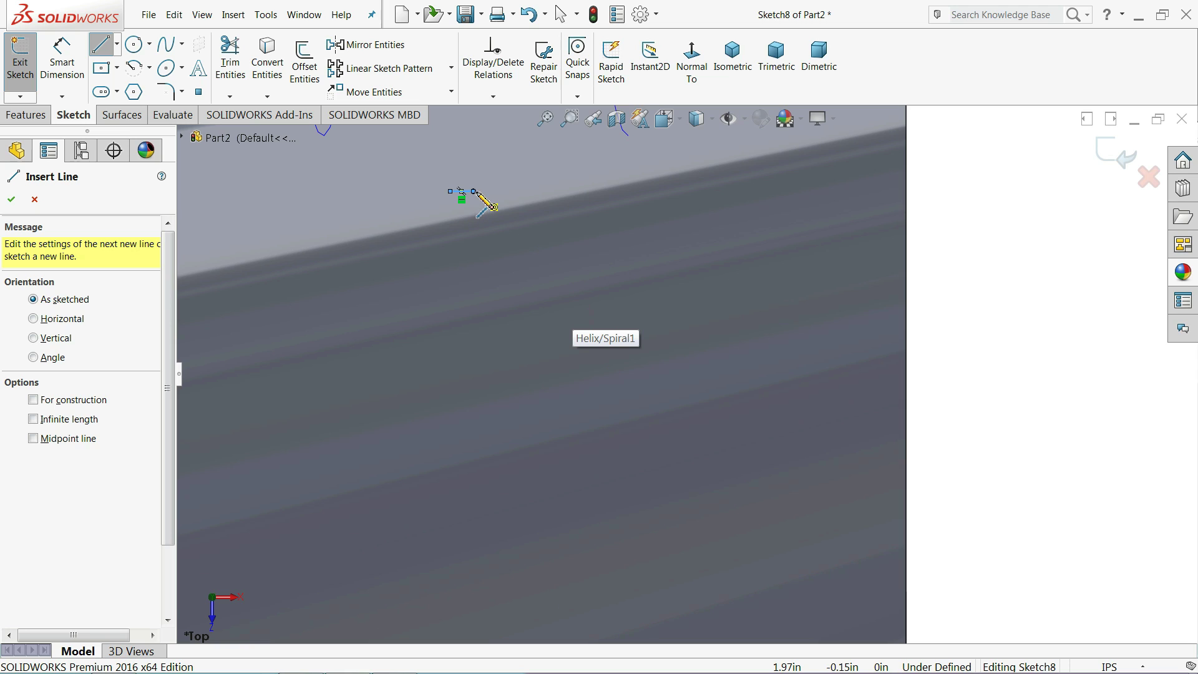
left_click(11, 199)
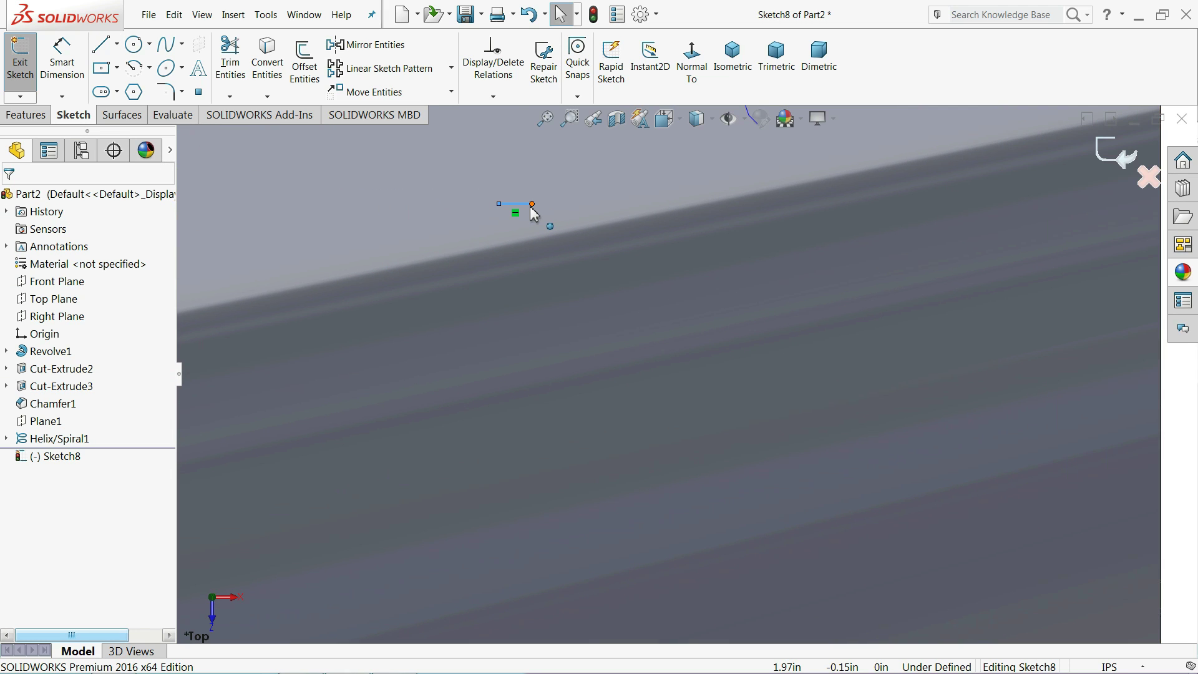
left_click_drag(533, 206, 971, 208)
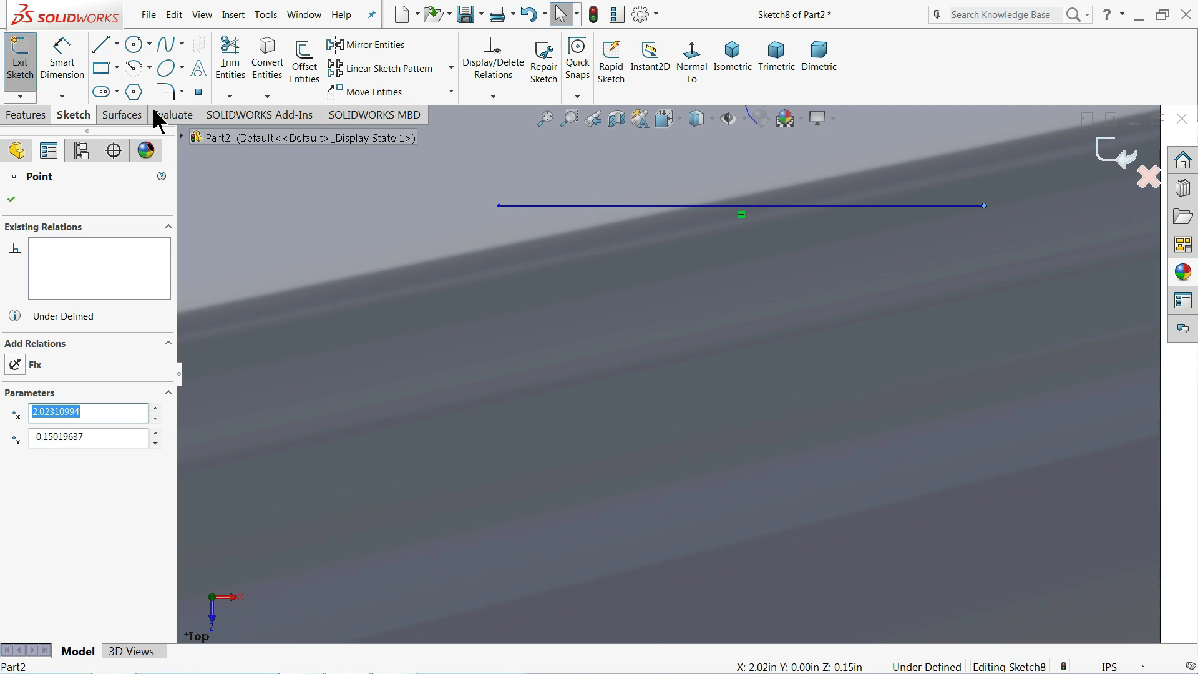
Add two slanted lines meeting below to close the inverted triangle.
left_click(101, 44)
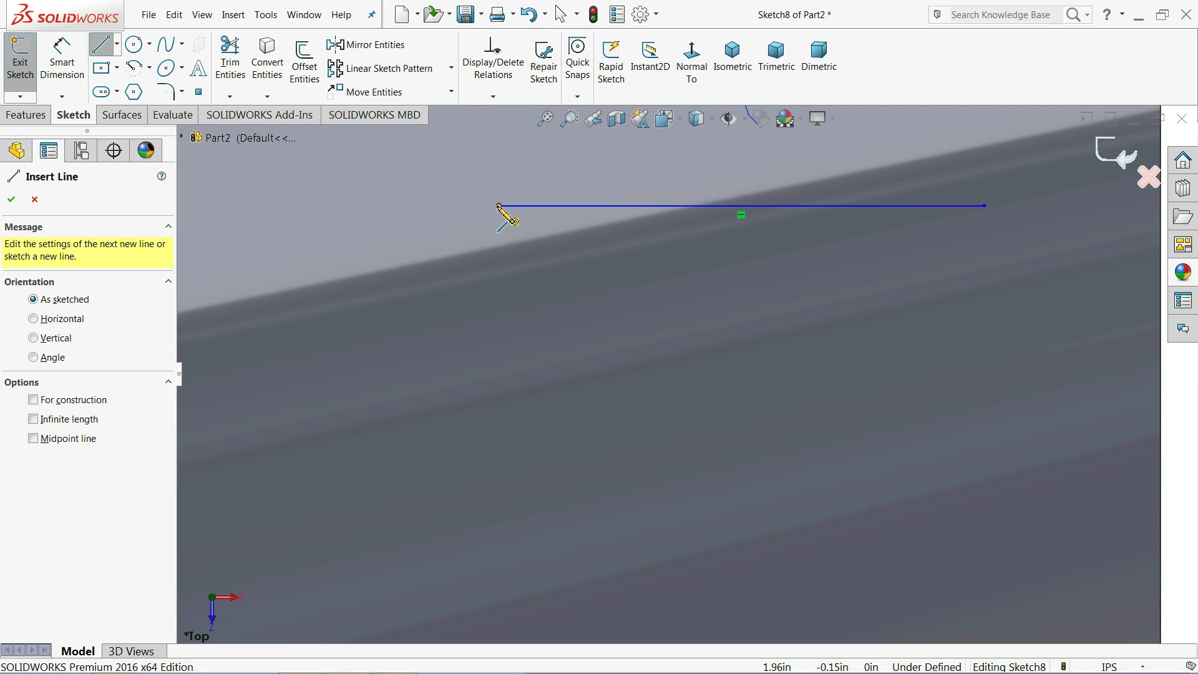
left_click(499, 205)
left_click(717, 531)
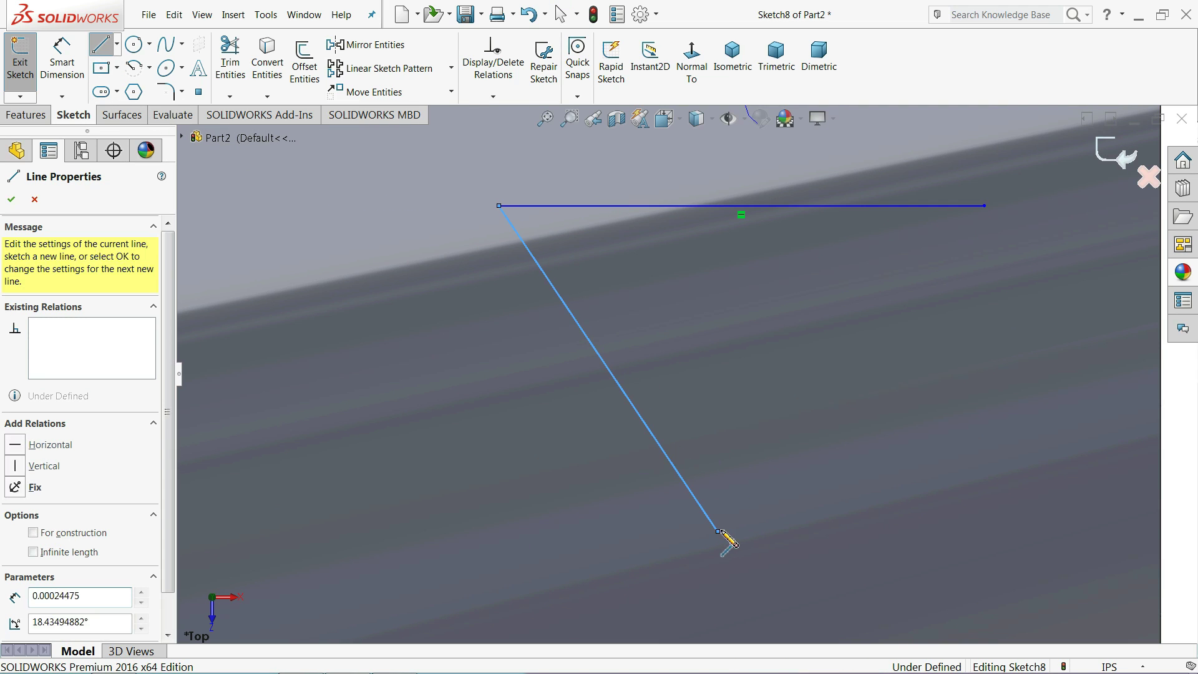
left_click(985, 206)
right_click(986, 208)
left_click(1006, 206)
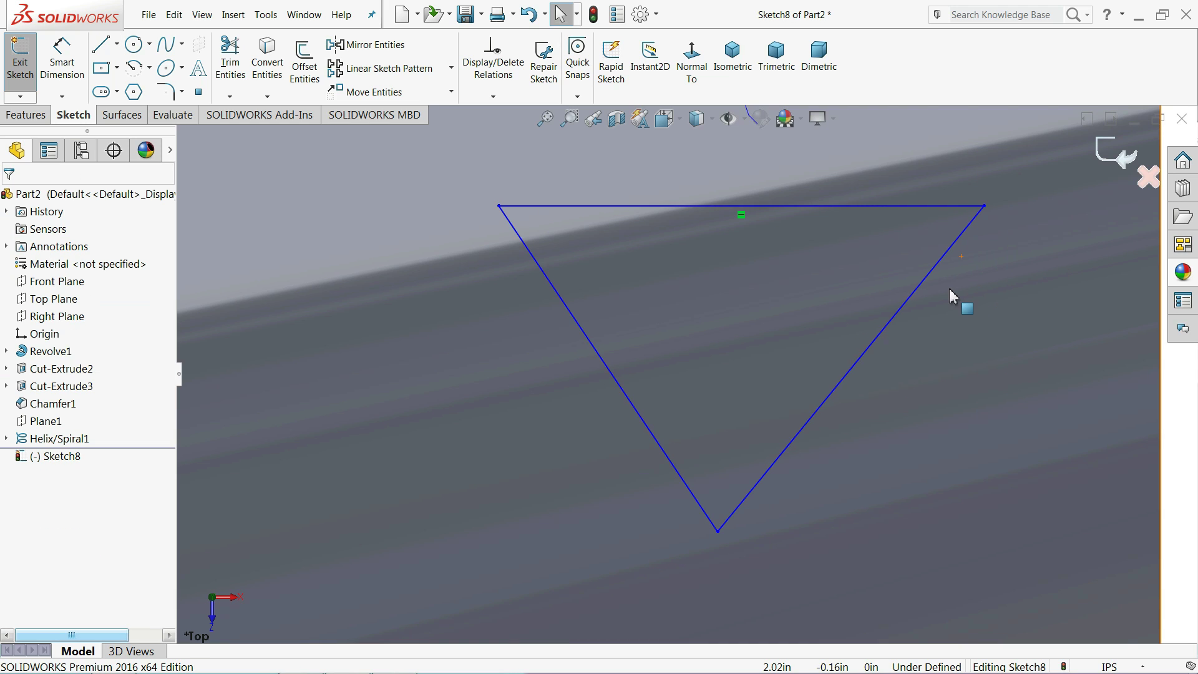
Make the slanted sides equal and dimension a 60° angle and 0.04 in depth.
left_click_drag(823, 370, 481, 479)
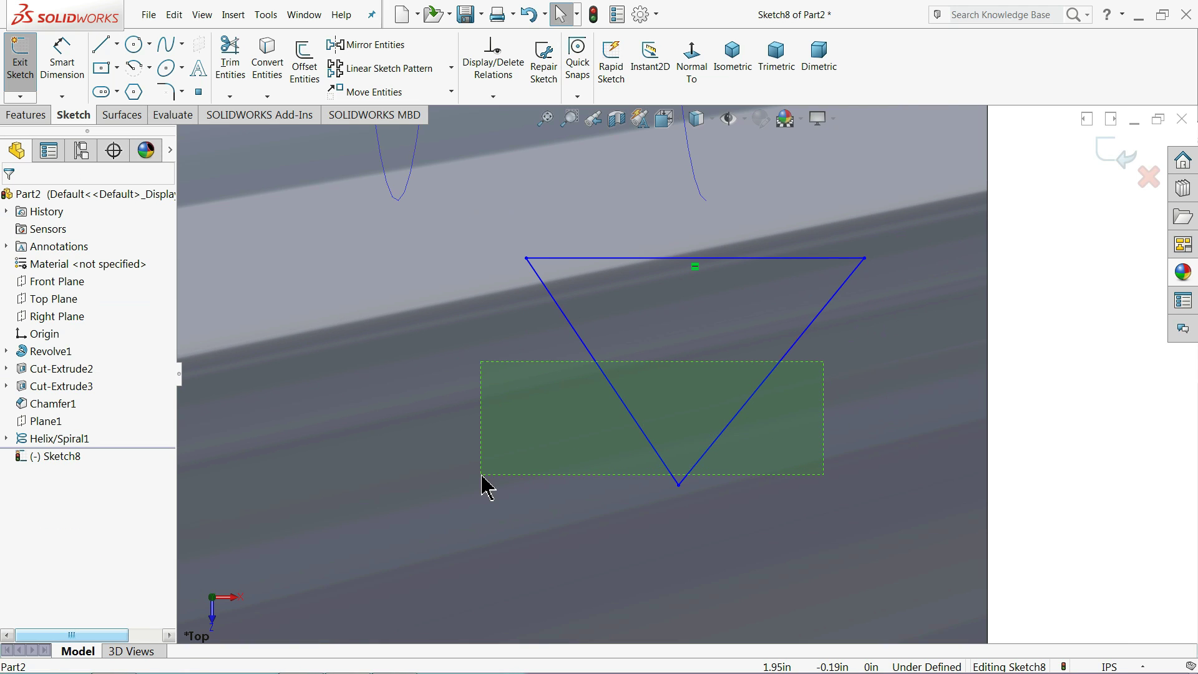
left_click(603, 425)
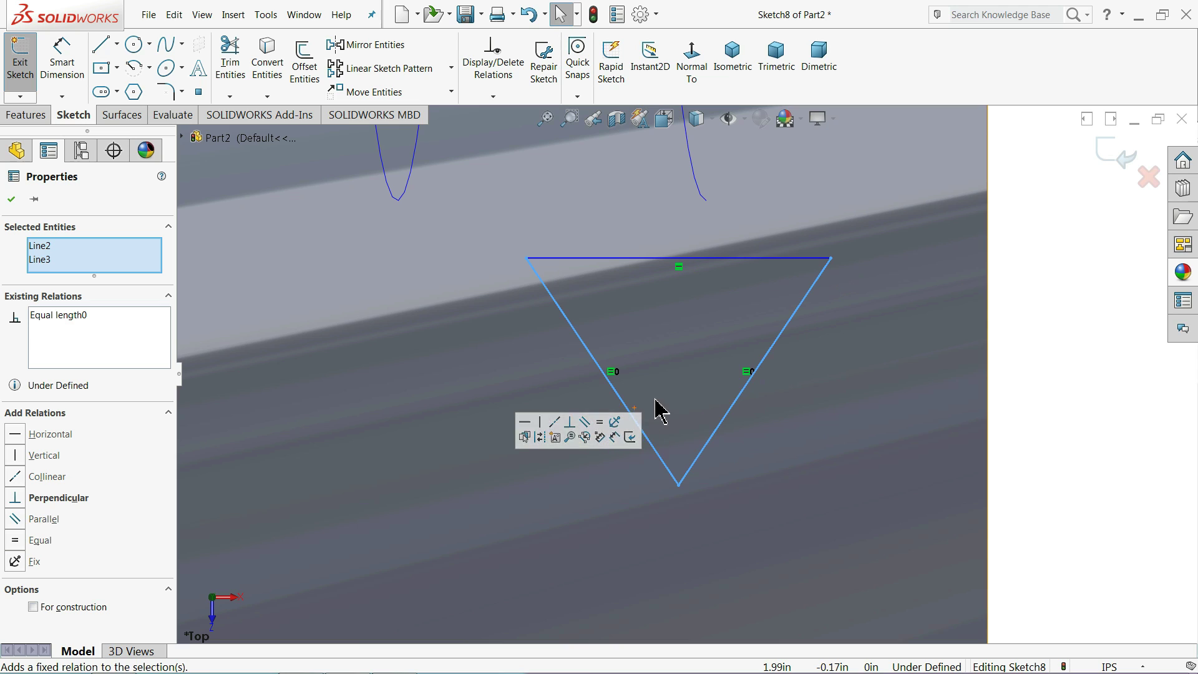
left_click(62, 60)
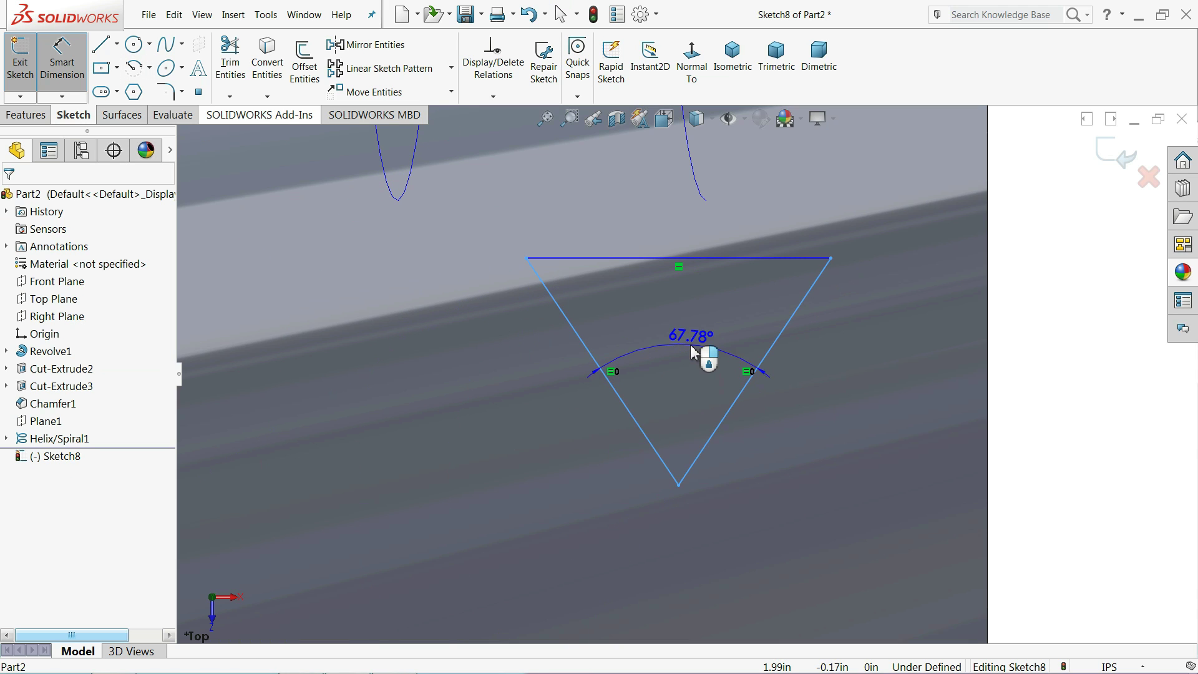
left_click(704, 355)
type("60")
key("Return")
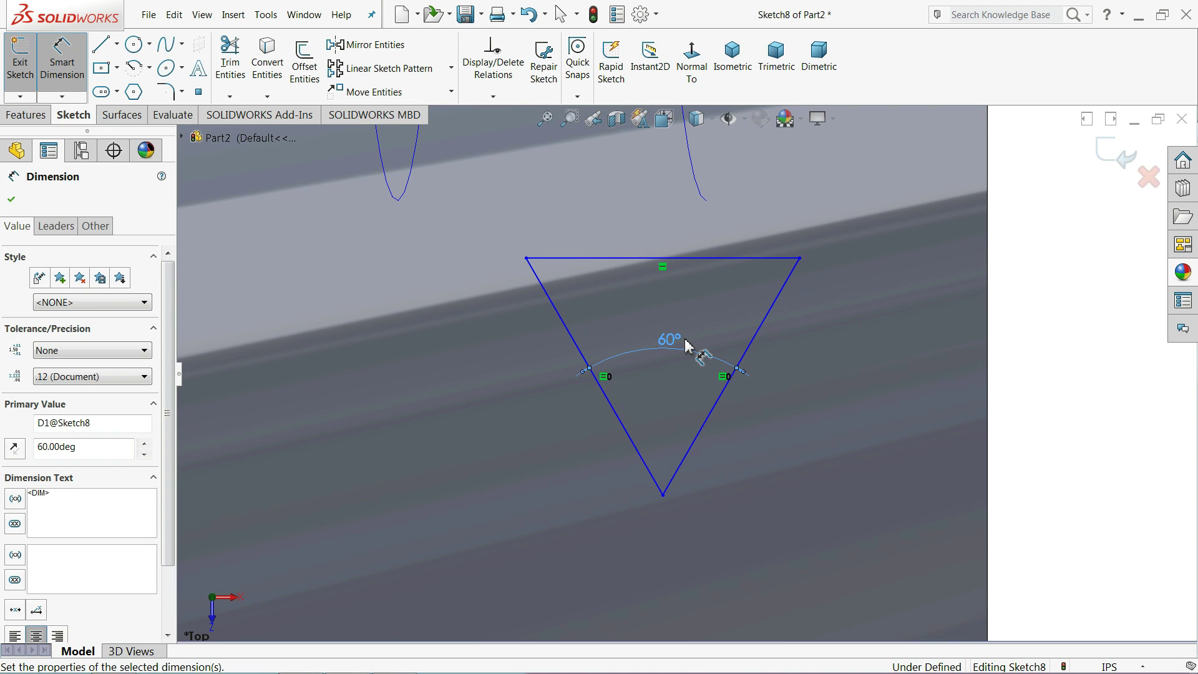
left_click(735, 258)
left_click(663, 495)
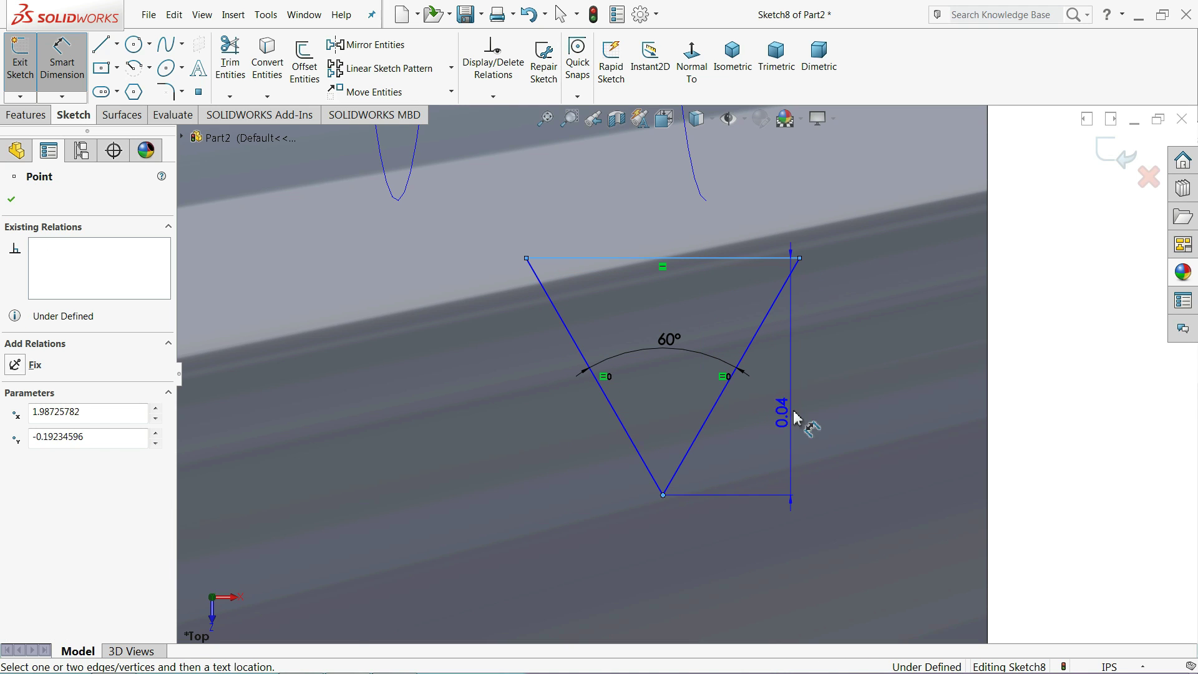
left_click(828, 387)
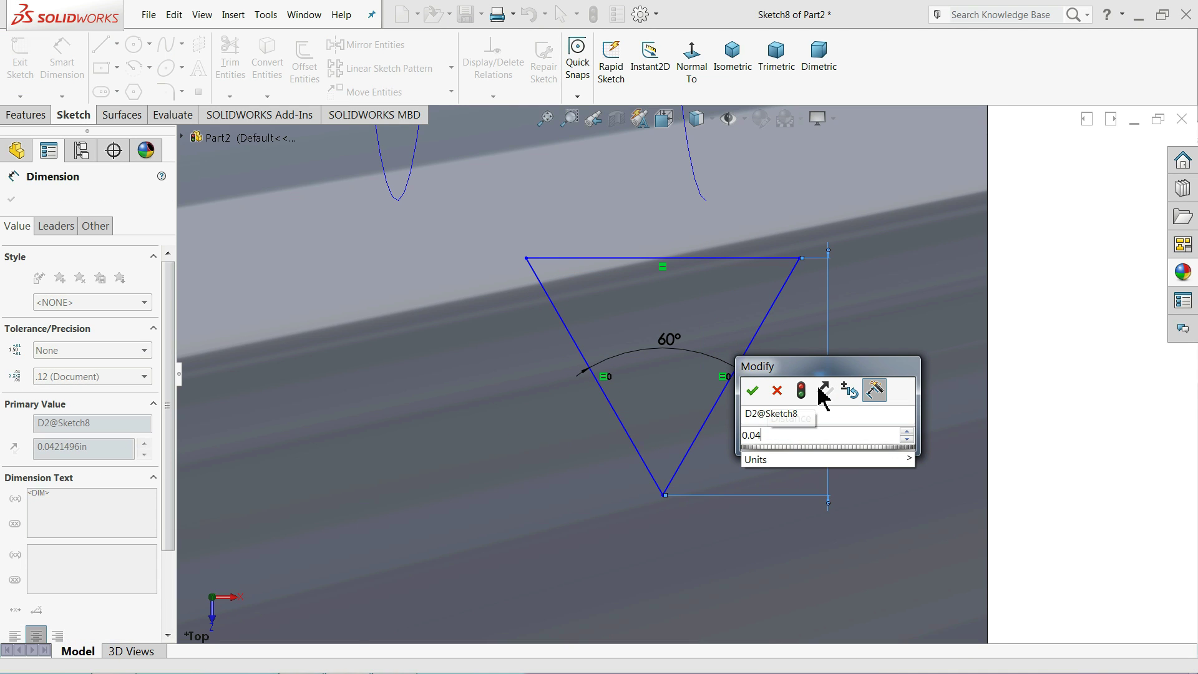
left_click(752, 391)
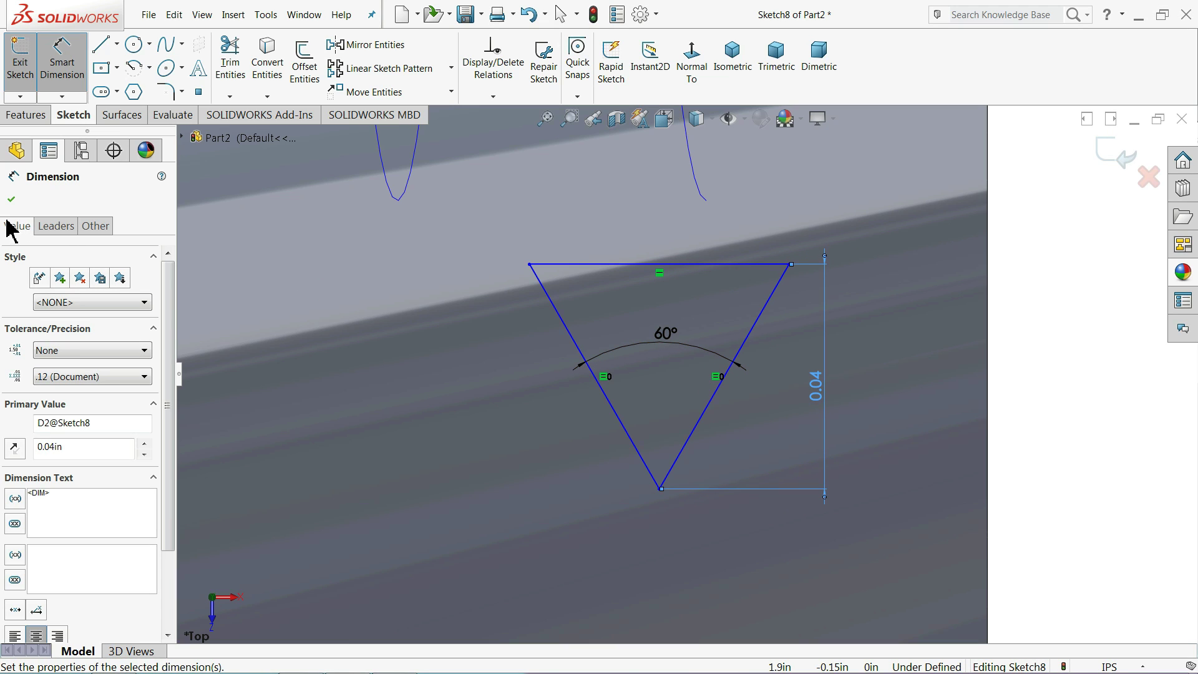
left_click(11, 198)
Pierce the top line's midpoint onto the helix to fully define the profile.
scroll(656, 290, "down", 2)
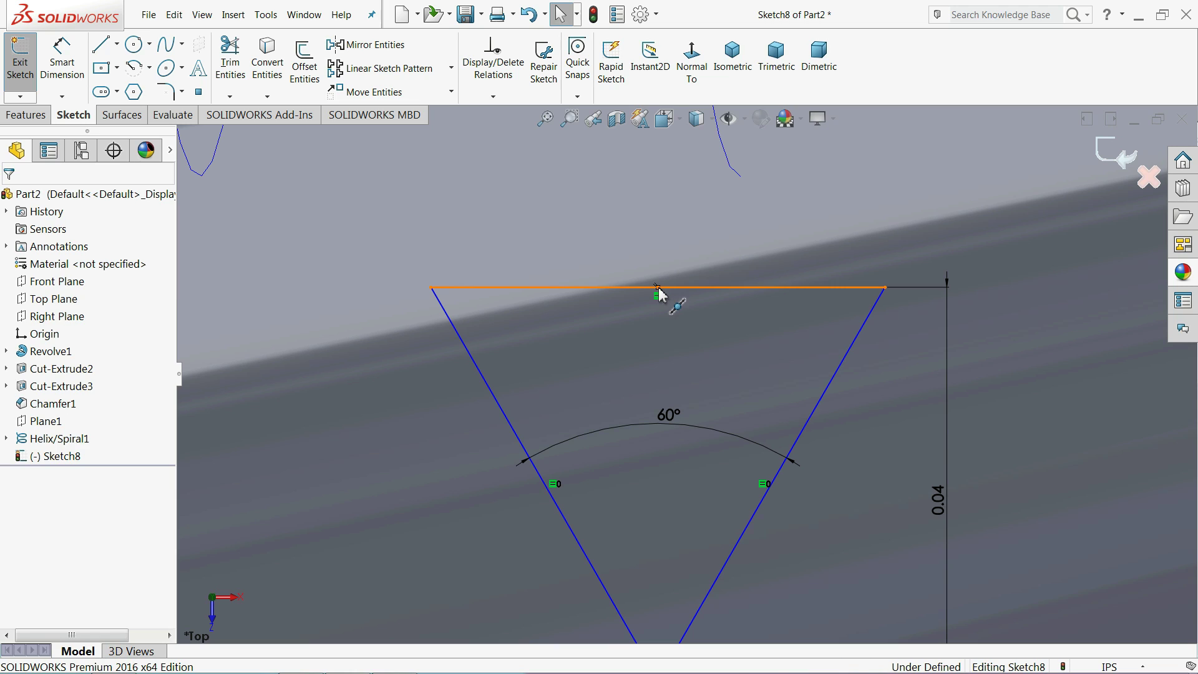
left_click(658, 289)
scroll(659, 294, "down", 3)
scroll(709, 281, "up", 2)
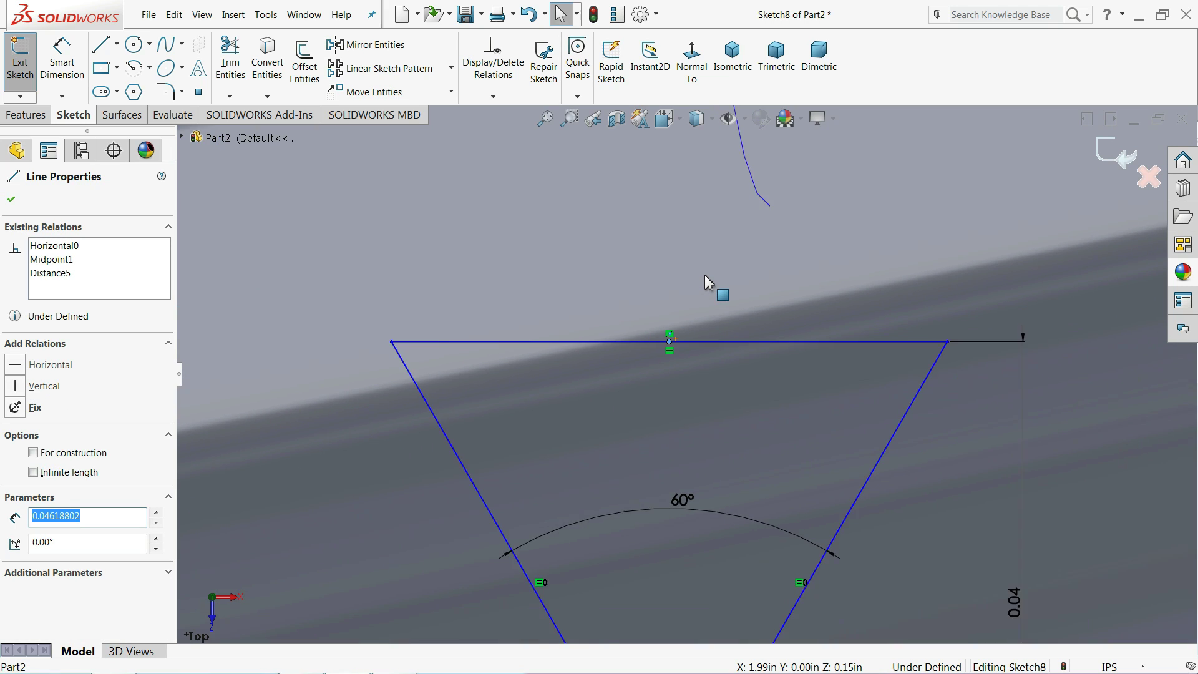
scroll(708, 282, "up", 2)
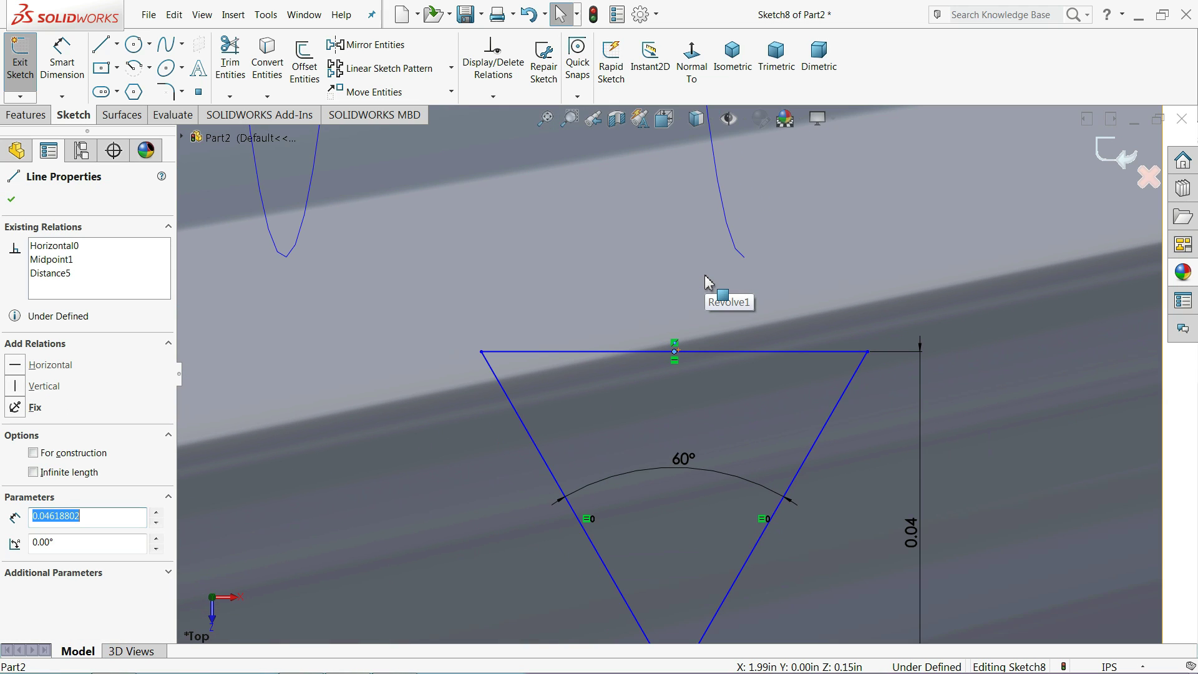
left_click(736, 246, "ctrl")
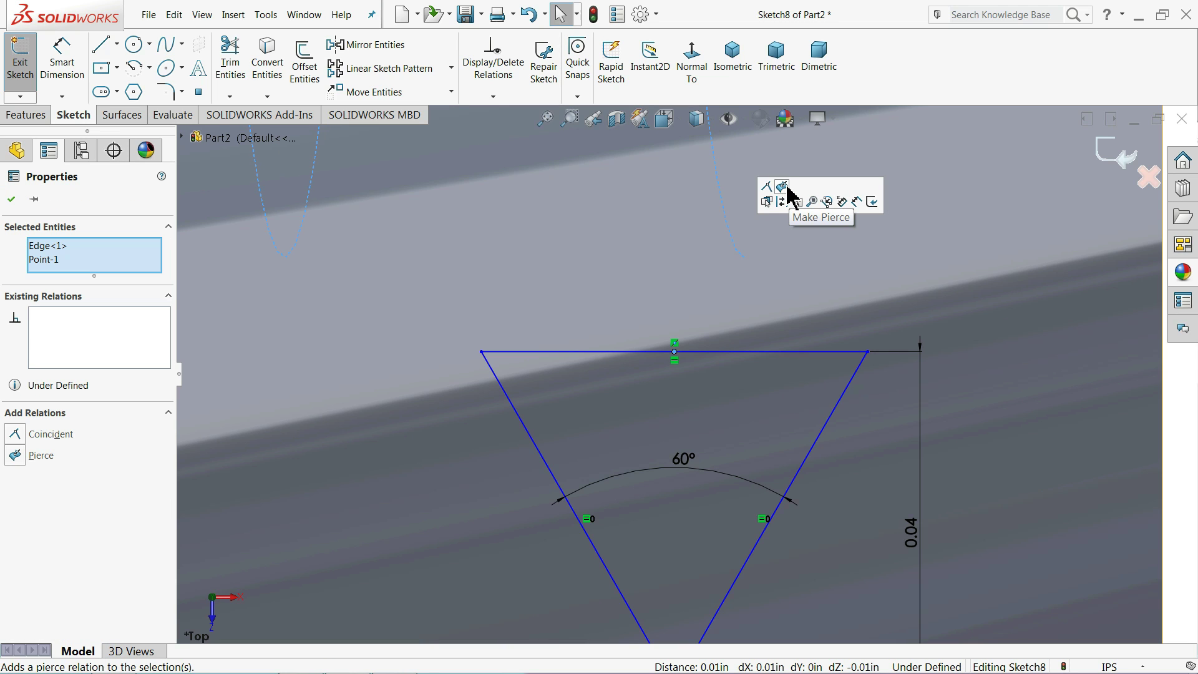
left_click(39, 470)
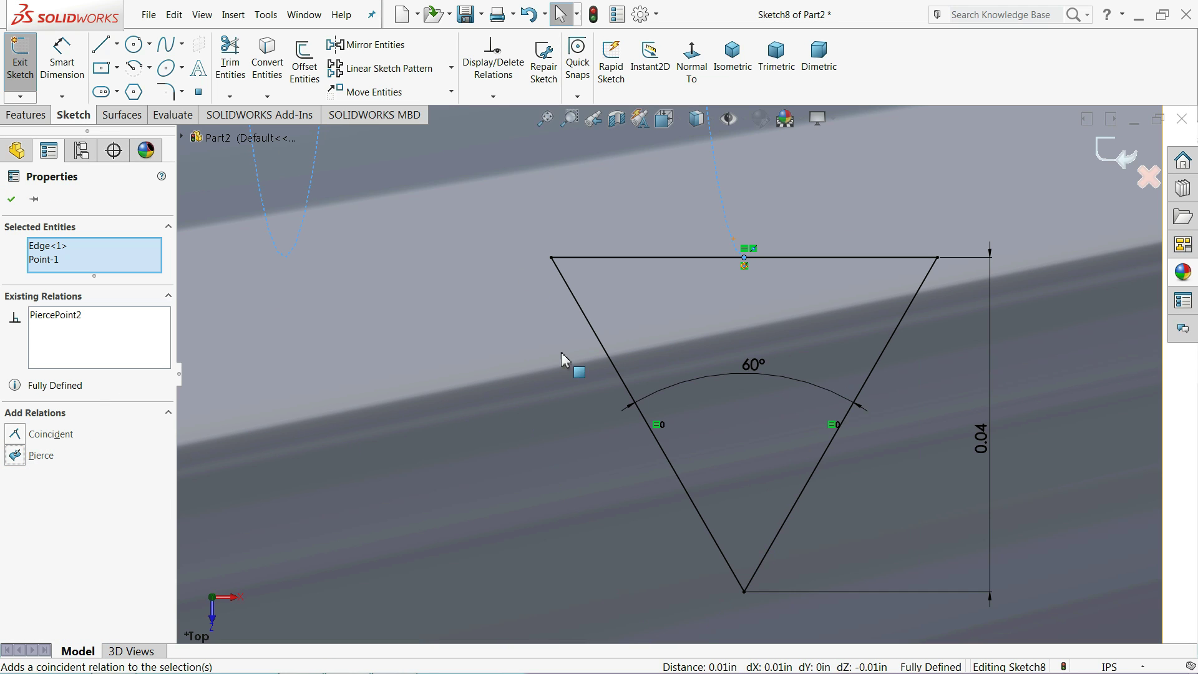
left_click(11, 199)
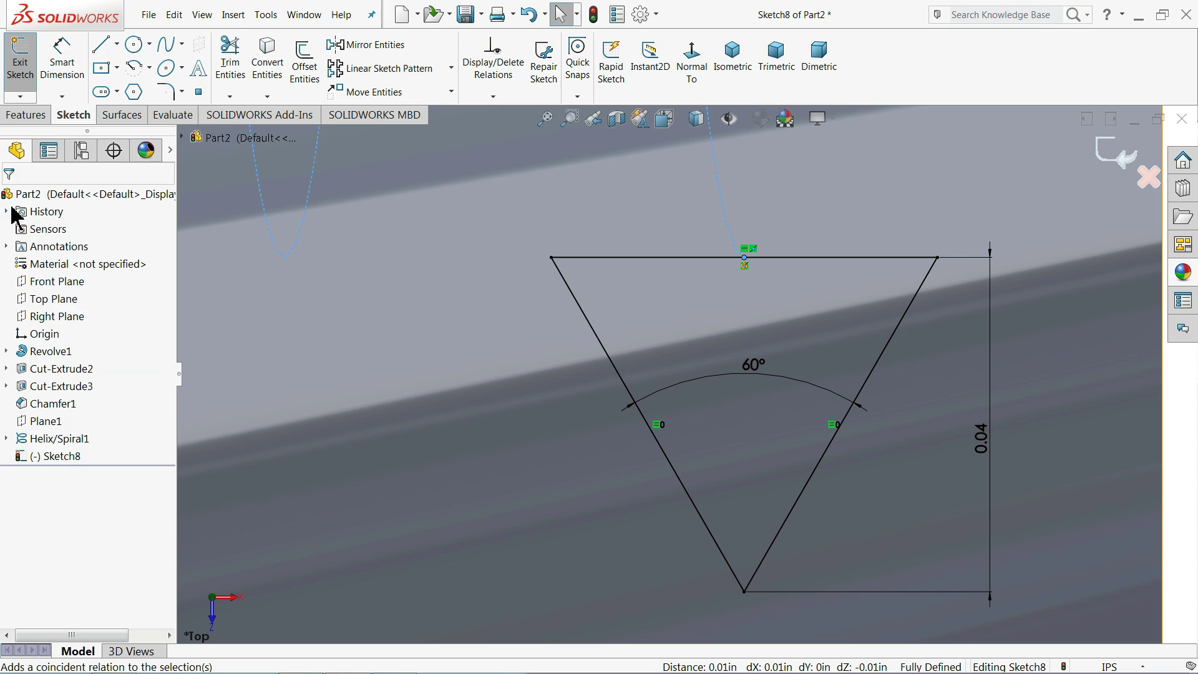
Fillet the triangle's bottom tip at R0.01, accepting the warning, and exit the sketch.
left_click(173, 95)
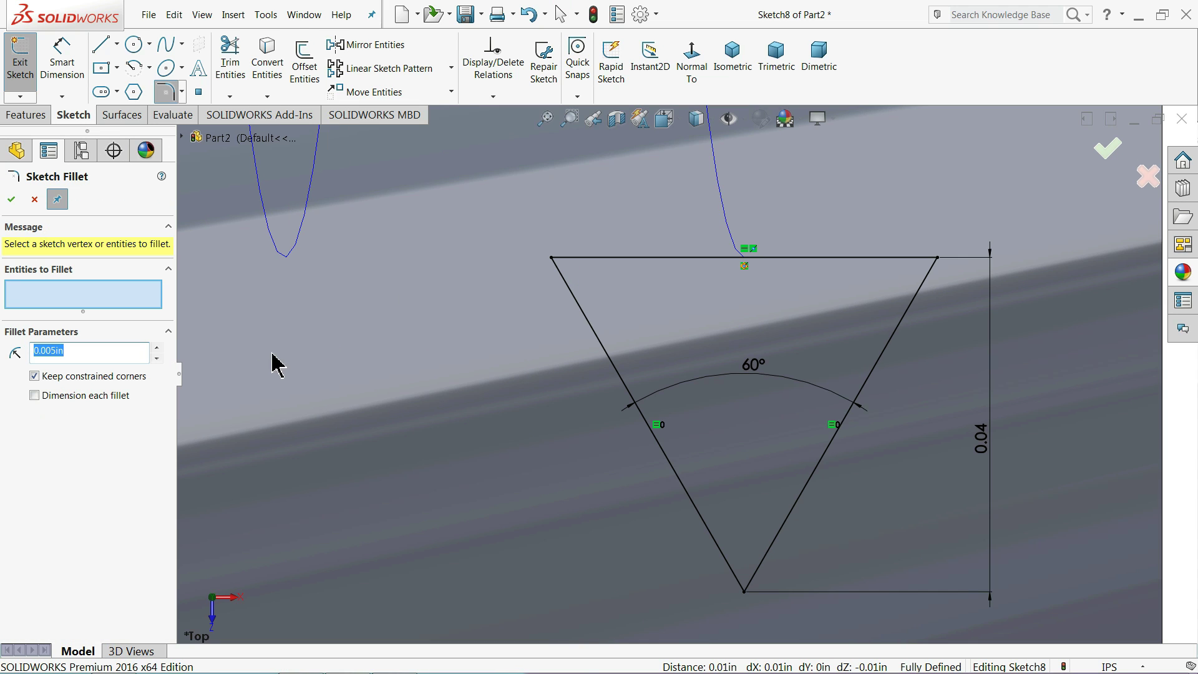
scroll(575, 521, "down", 1)
scroll(717, 534, "down", 2)
scroll(776, 455, "down", 2)
scroll(718, 474, "down", 1)
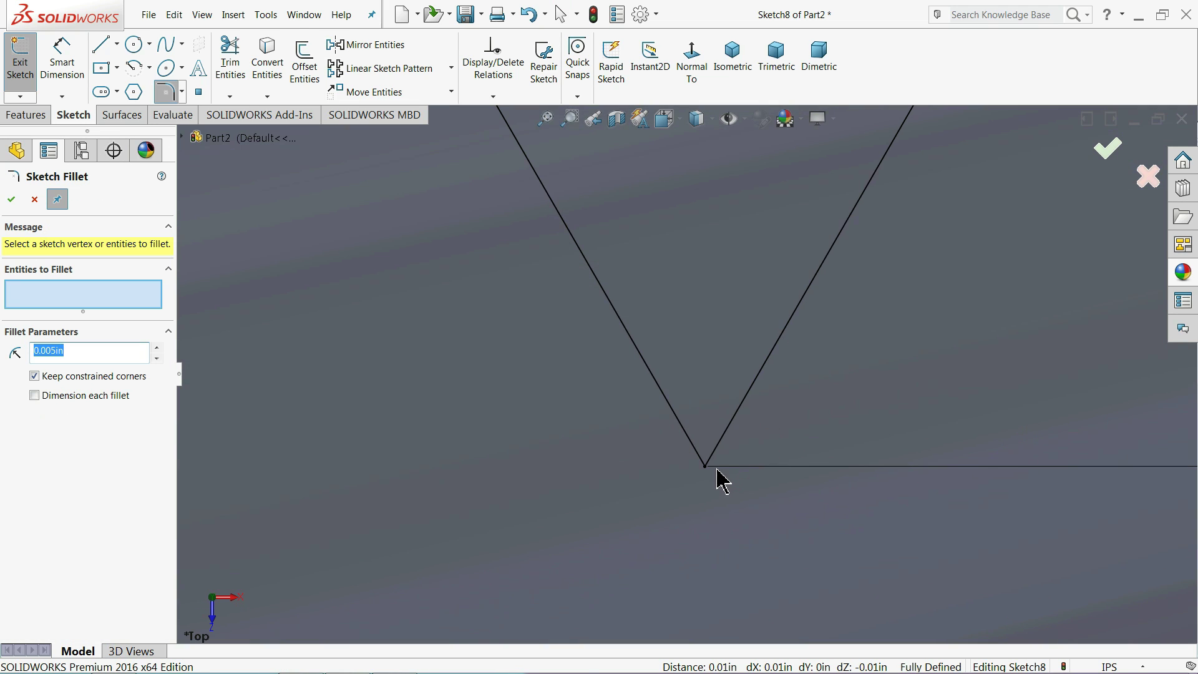
left_click(706, 468)
left_click(644, 373)
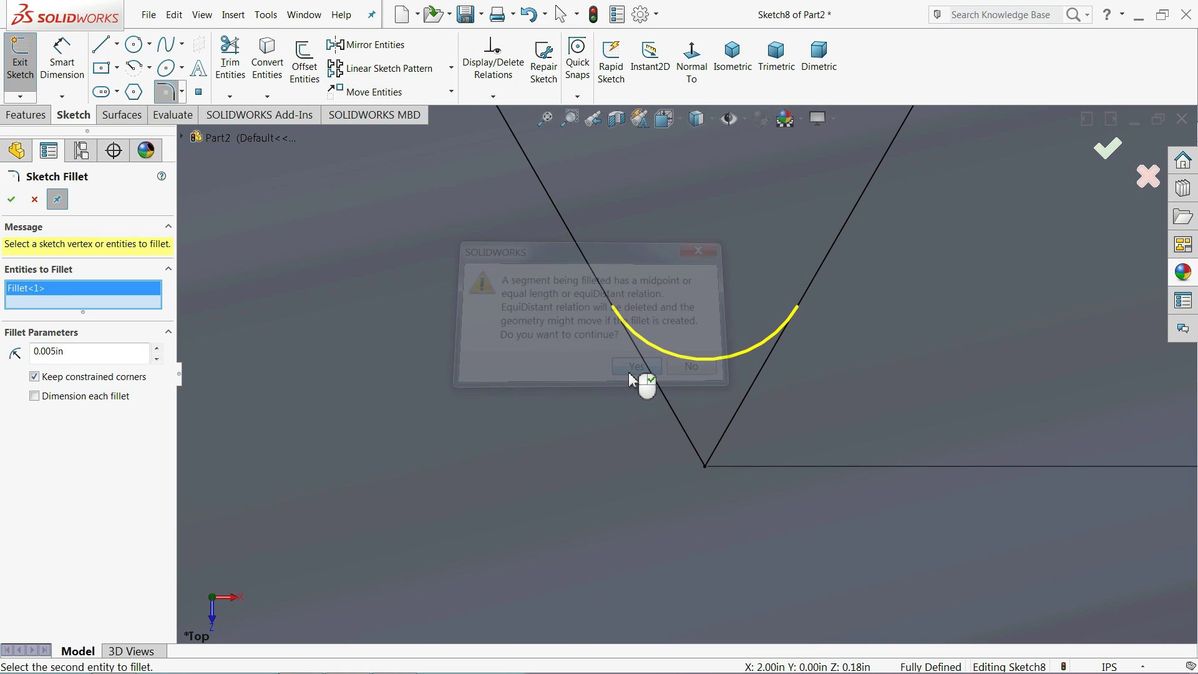
scroll(633, 367, "up", 5)
left_click(13, 201)
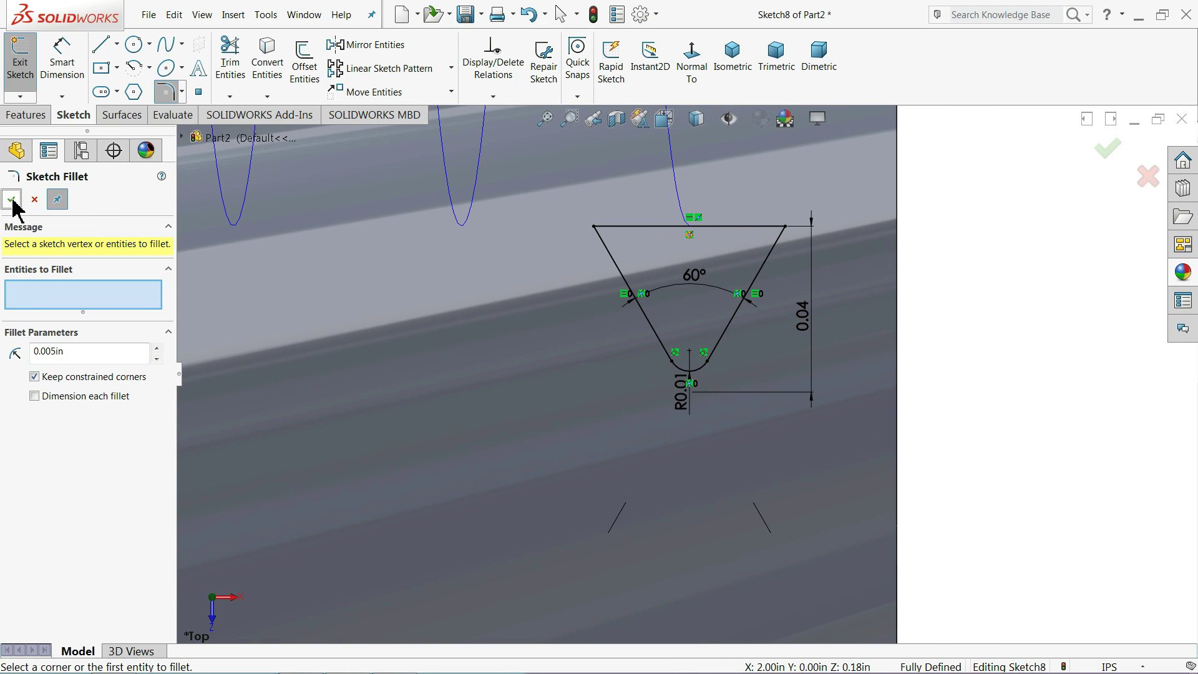
left_click(41, 201)
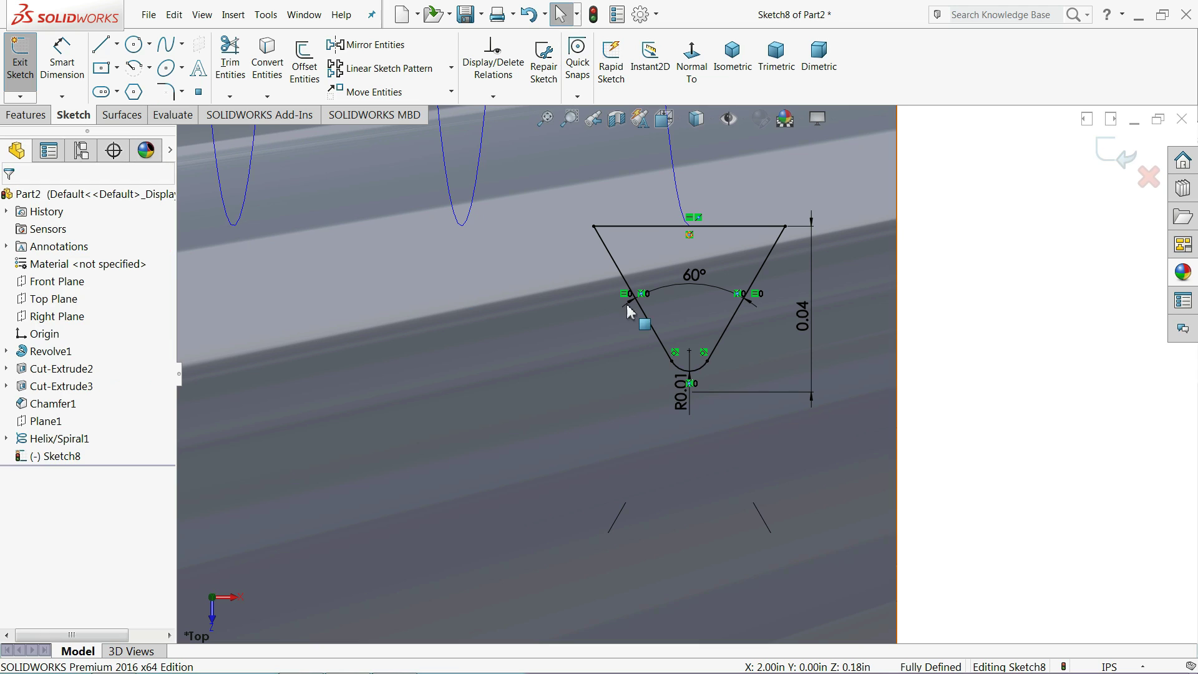
left_click(1124, 159)
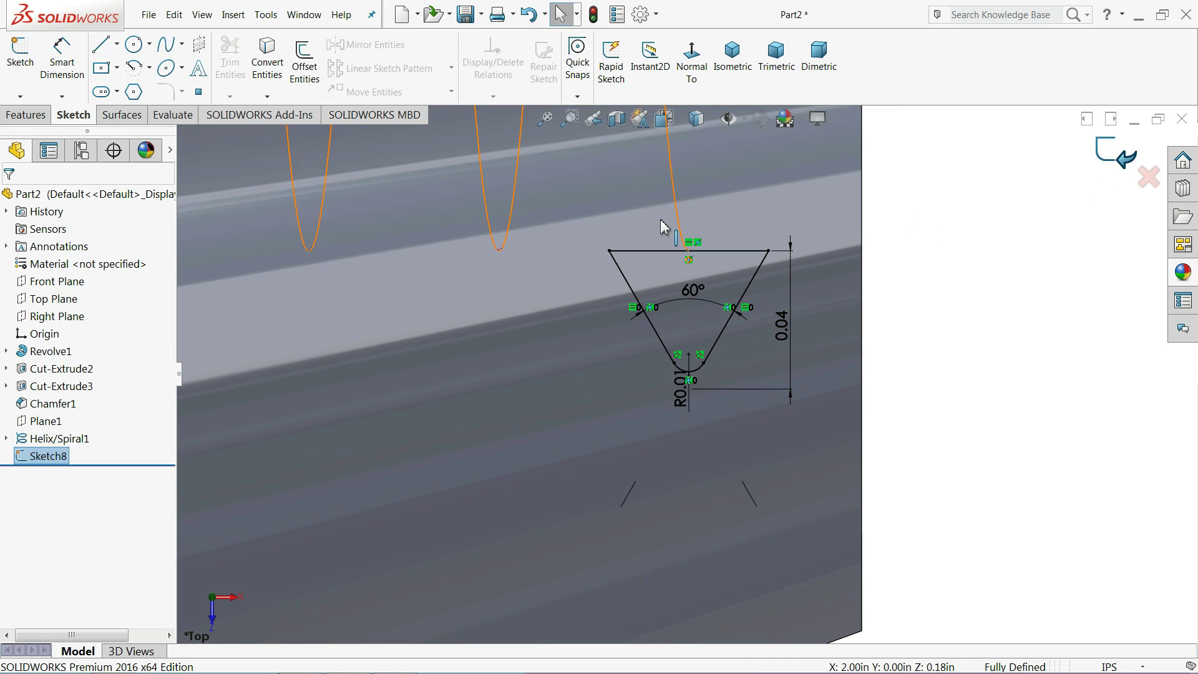
Swept-cut the Sketch8 profile along Helix/Spiral1 to thread the right bore.
left_click(28, 115)
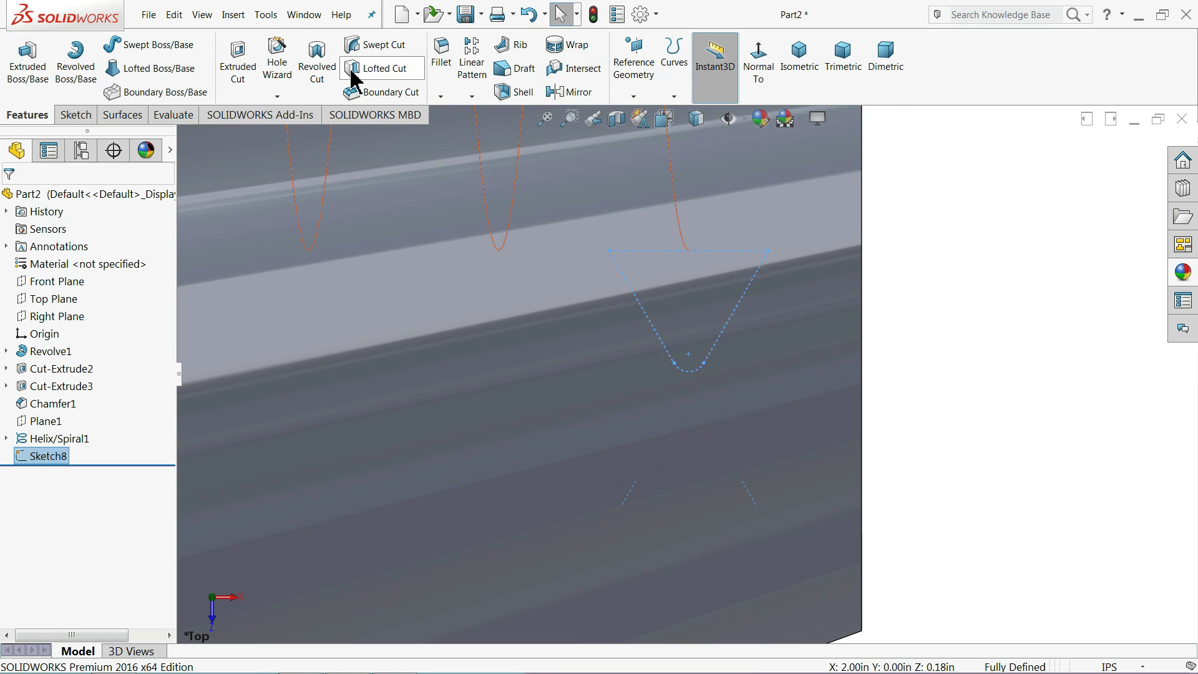
left_click(374, 45)
scroll(530, 278, "up", 5)
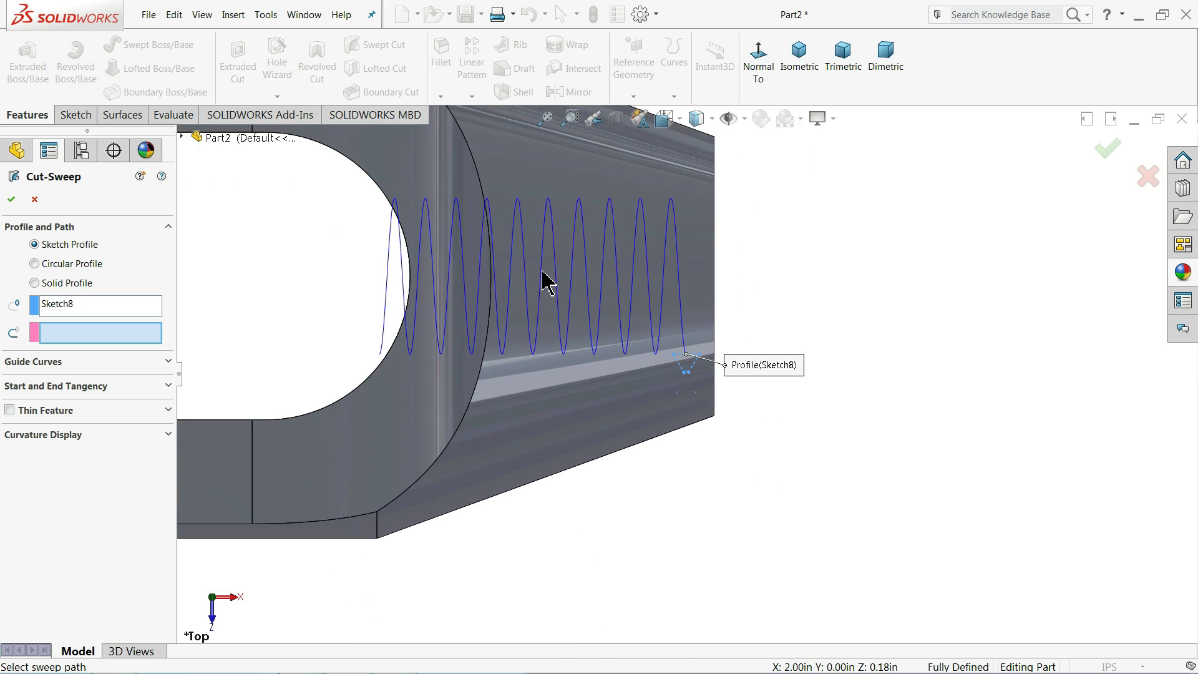
scroll(538, 284, "down", 2)
scroll(624, 324, "down", 2)
scroll(719, 392, "down", 1)
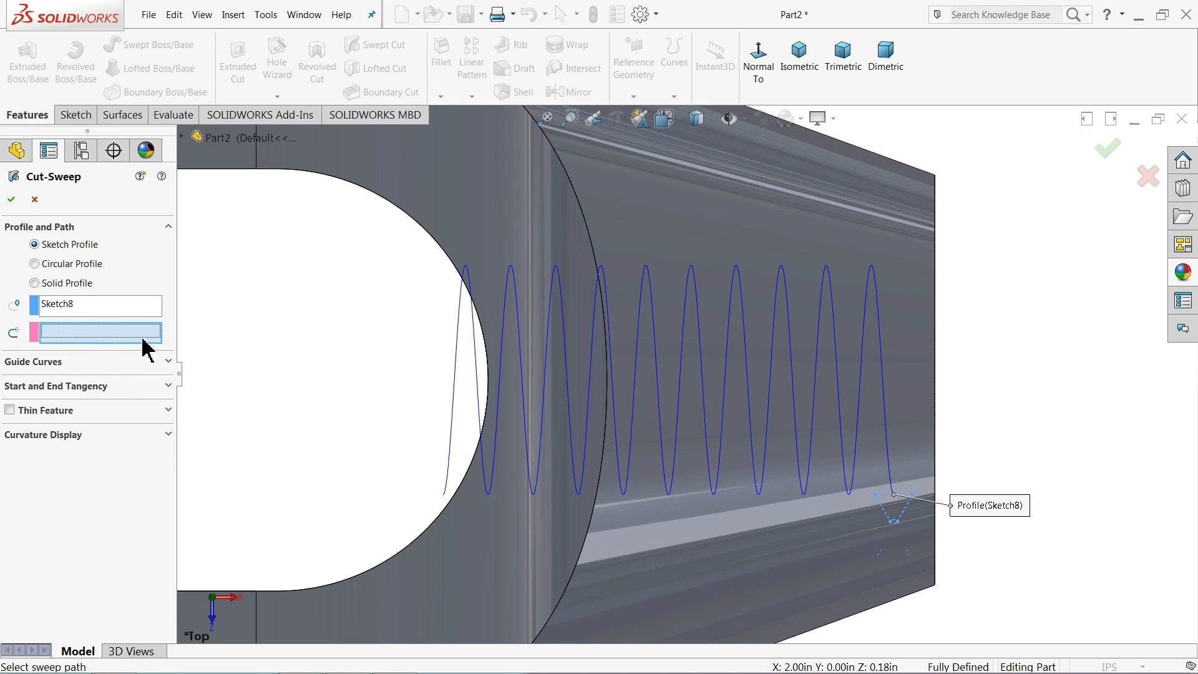
left_click(590, 380)
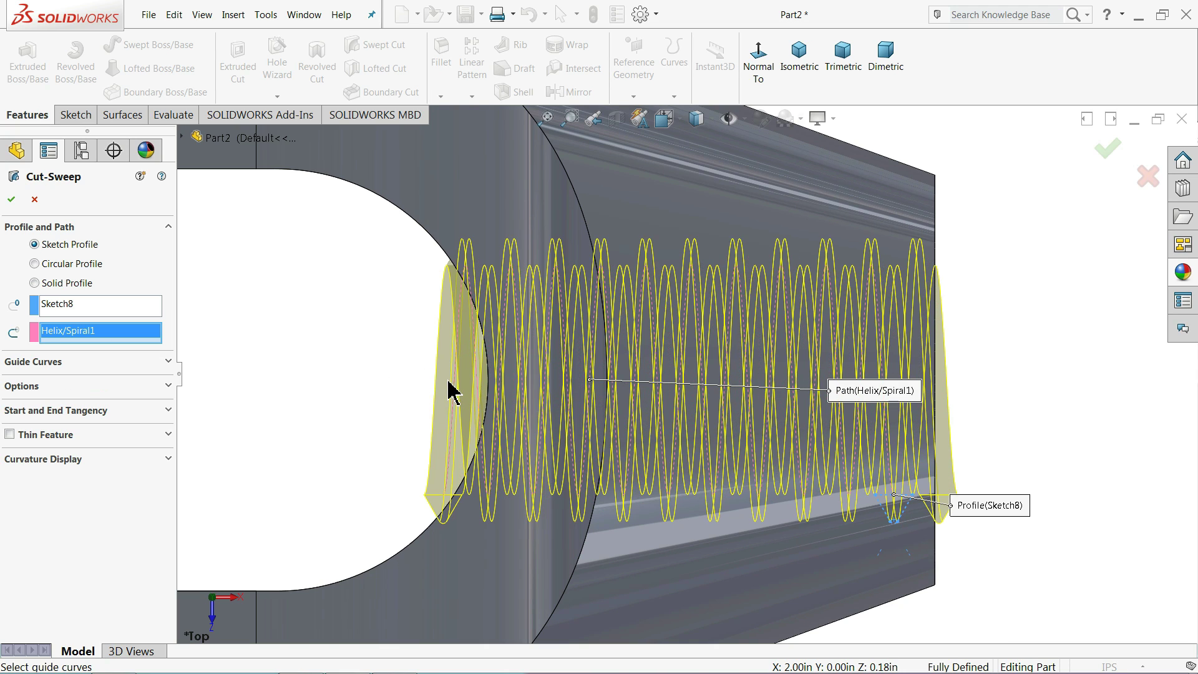
middle_click_drag(377, 371, 334, 368)
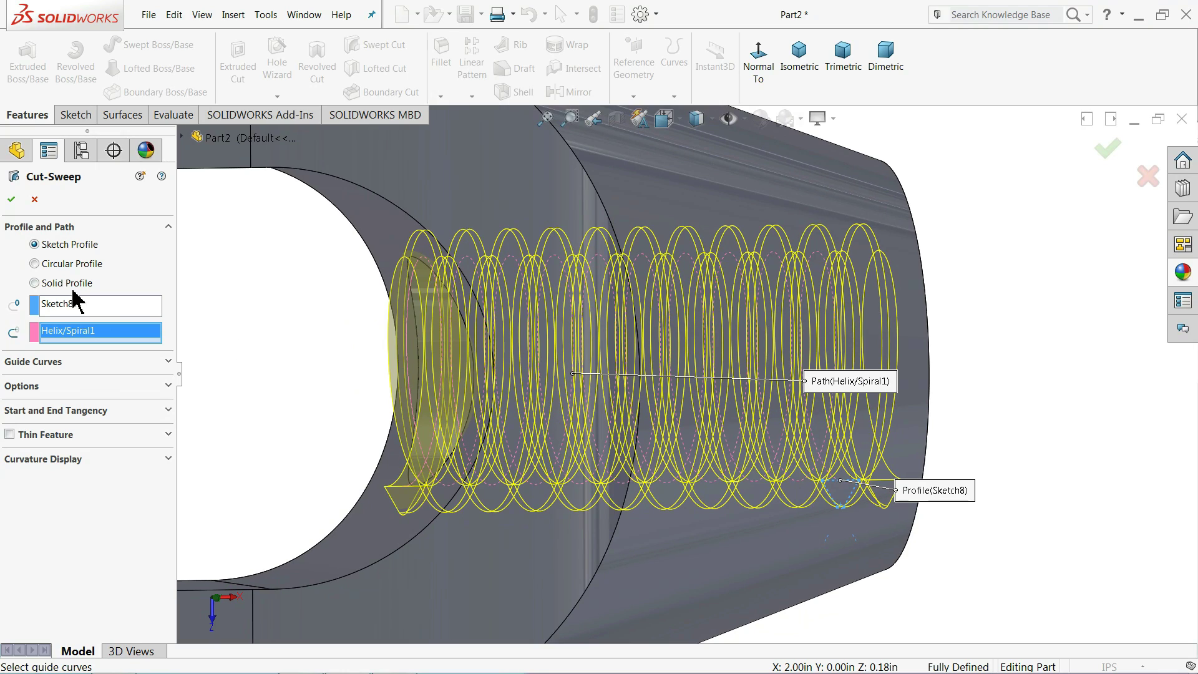
left_click(11, 204)
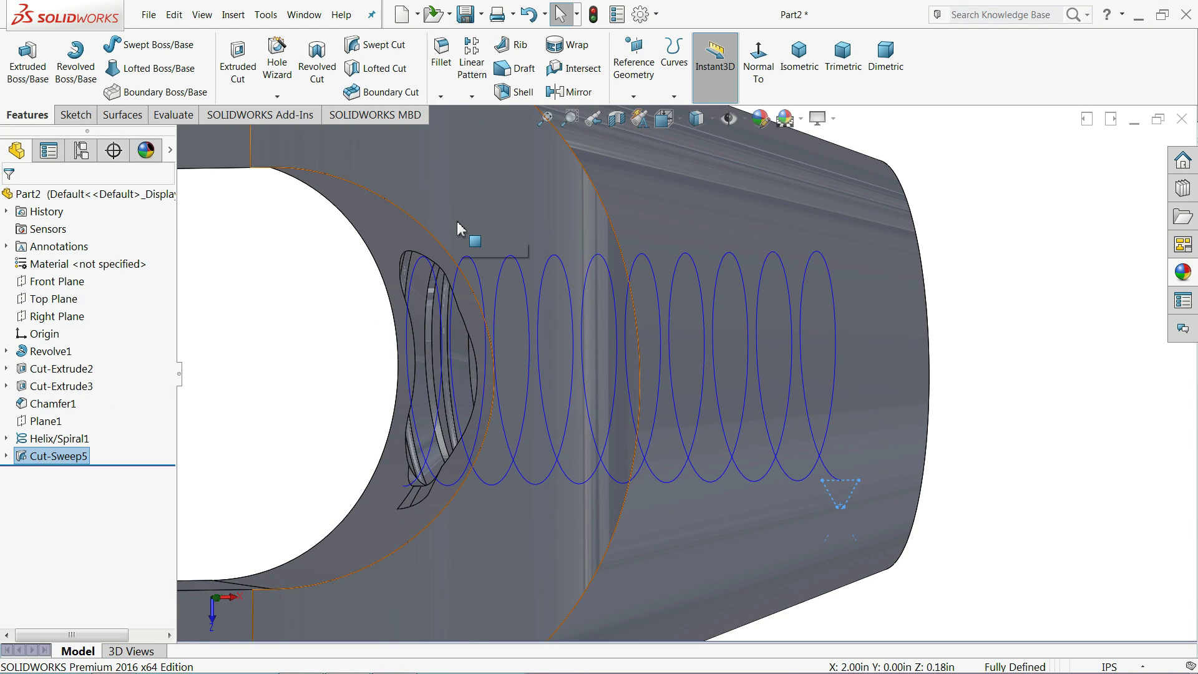
Hide Helix/Spiral1, orbit to check the threaded end, then restore the previous view.
left_click(276, 345)
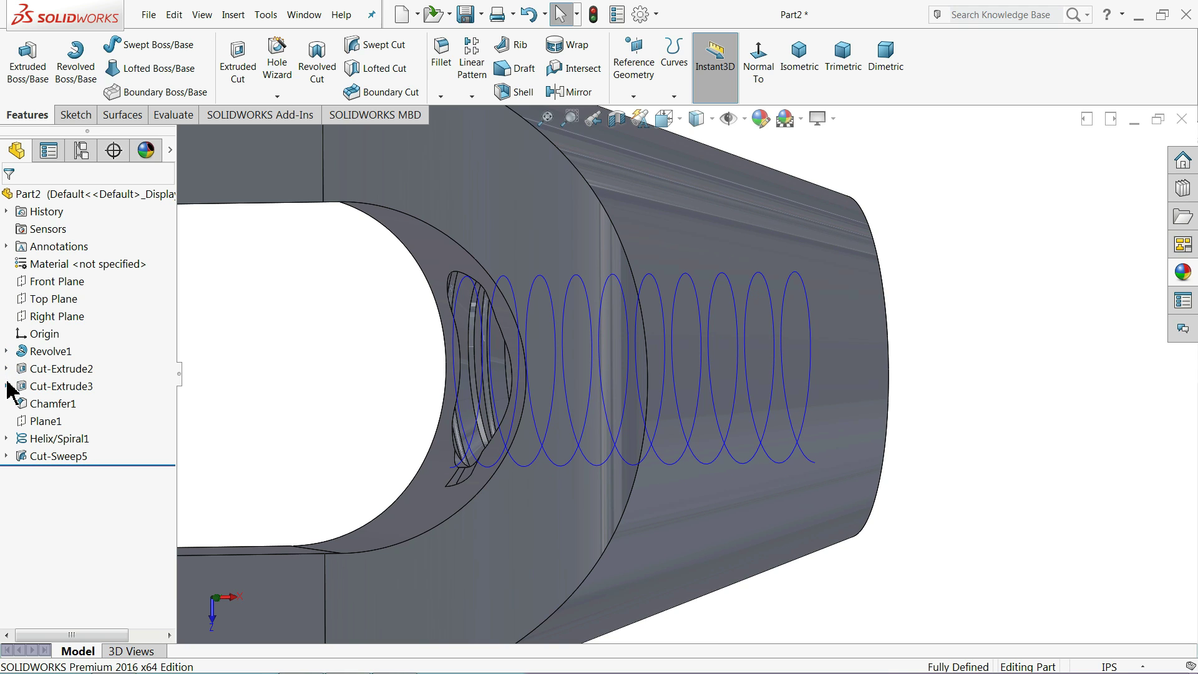
left_click(25, 439)
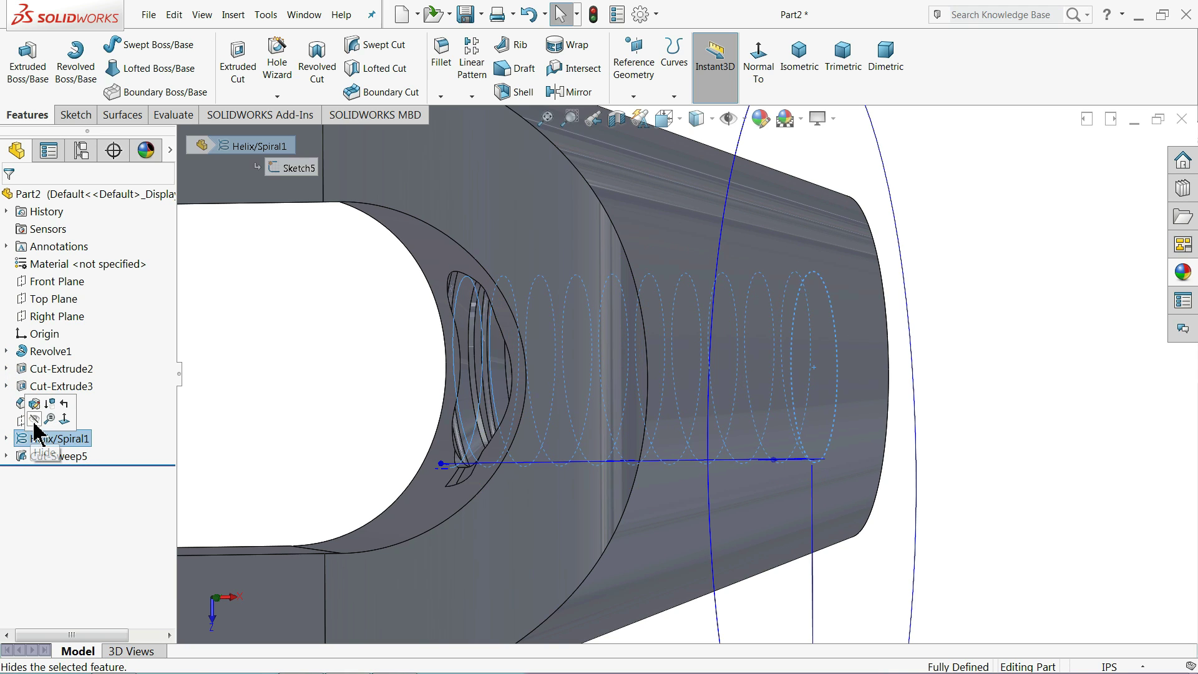
left_click(35, 419)
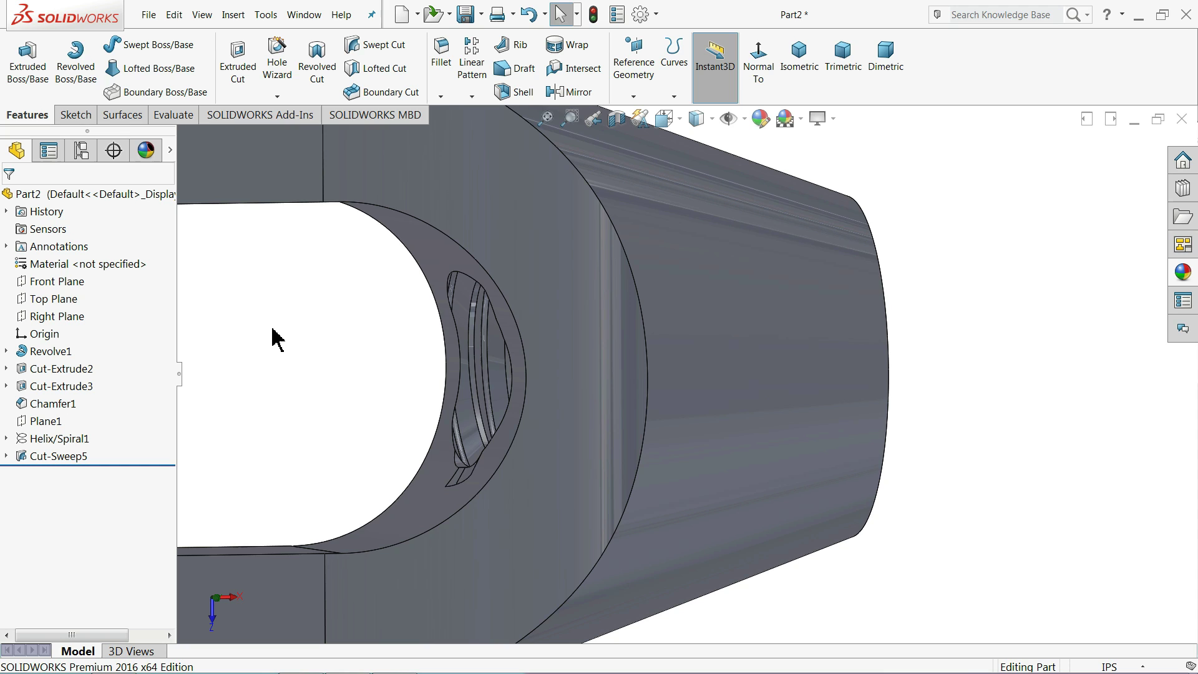
middle_click_drag(300, 350, 211, 348)
key("ctrl+shift+z")
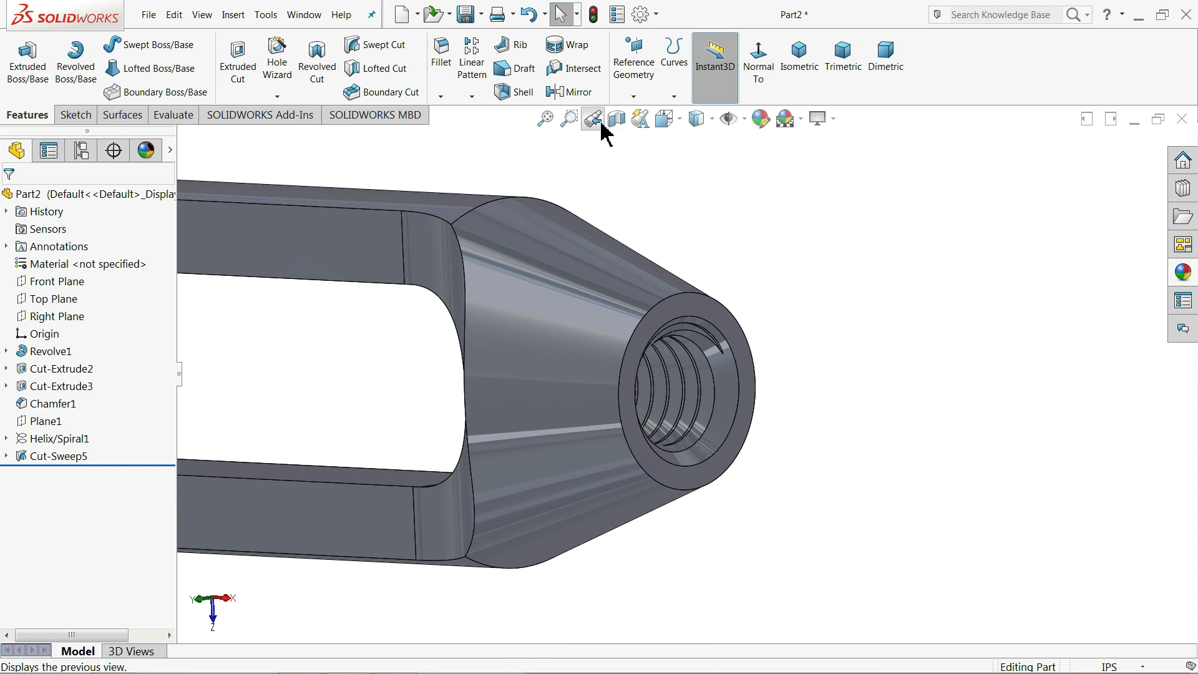
Inspect the threads in a temporary section view, then turn it off and show Isometric.
left_click(616, 119)
middle_click_drag(626, 259, 647, 348)
scroll(760, 394, "down", 2)
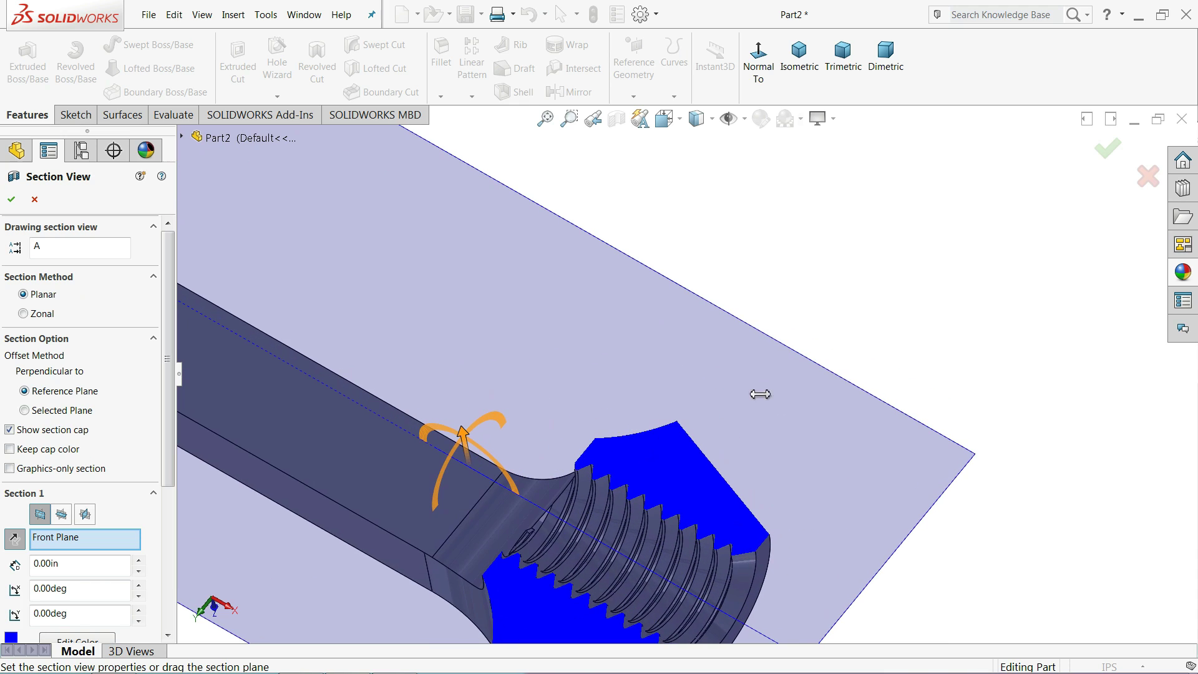
left_click(1097, 161)
scroll(871, 236, "up", 3)
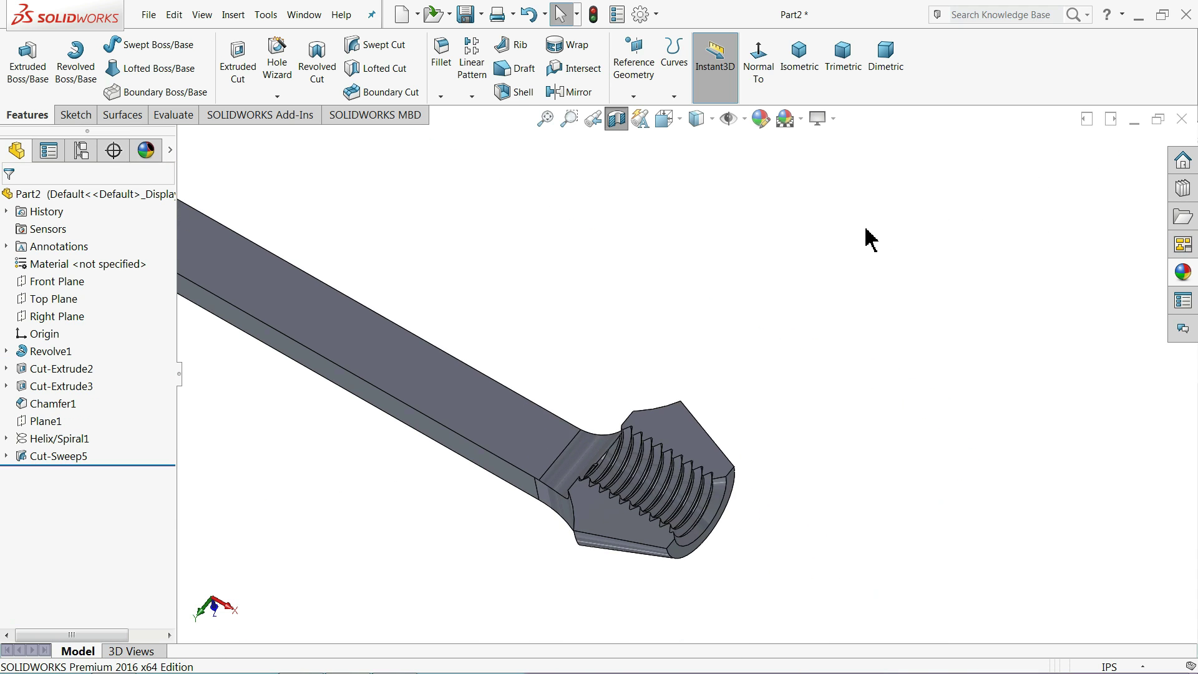
scroll(633, 490, "down", 4)
scroll(633, 490, "down", 3)
mouse_move(626, 441)
middle_mouse_down()
mouse_move(612, 489)
mouse_move(565, 509)
mouse_move(631, 471)
mouse_move(642, 406)
middle_mouse_up()
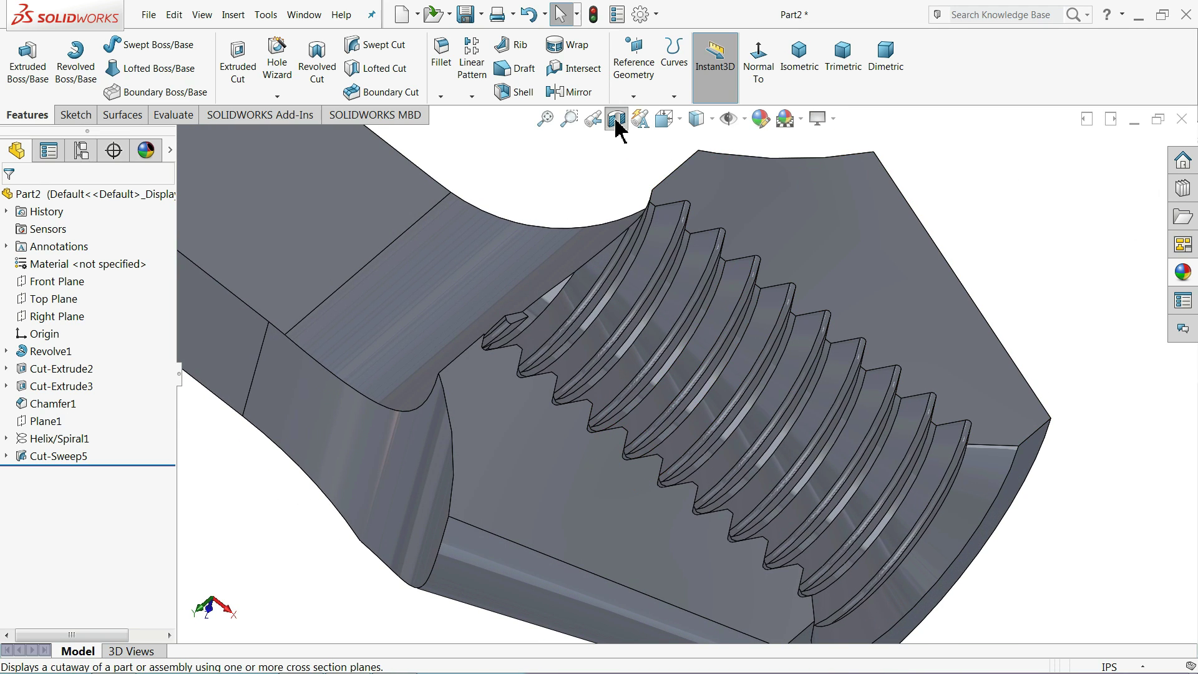
left_click(616, 119)
left_click(793, 65)
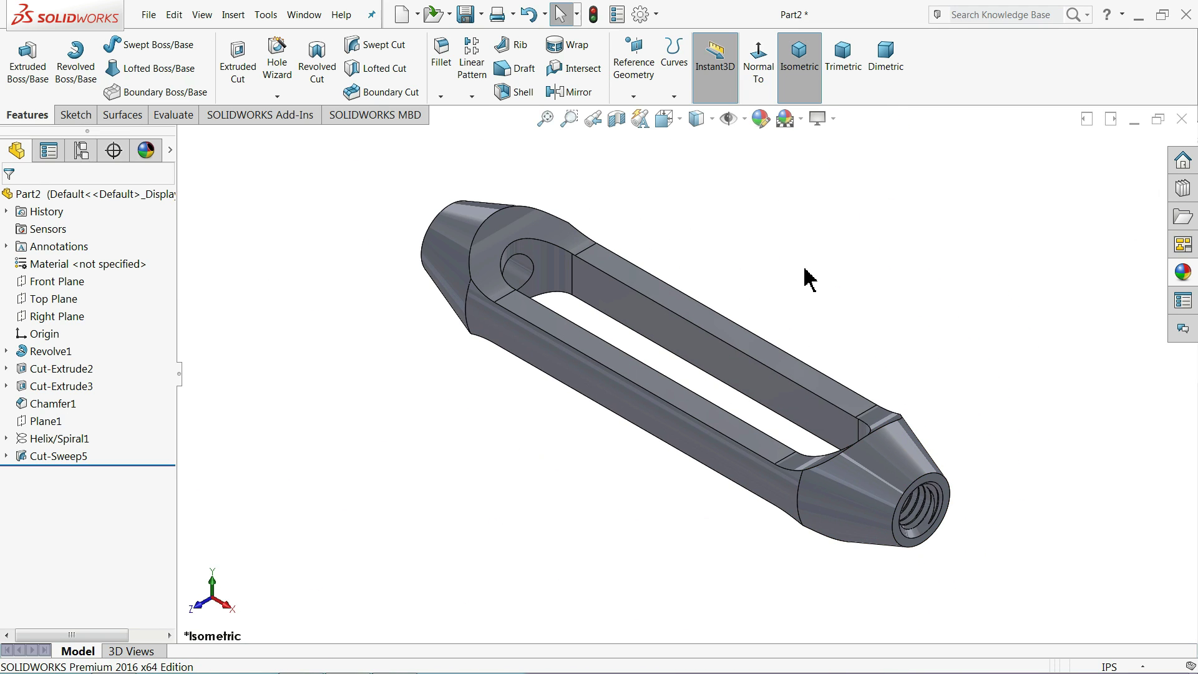
Orbit the threaded part and select the Right Plane as the mirror reference.
mouse_move(805, 276)
middle_mouse_down()
mouse_move(770, 241)
mouse_move(780, 273)
middle_mouse_up()
left_click(758, 63)
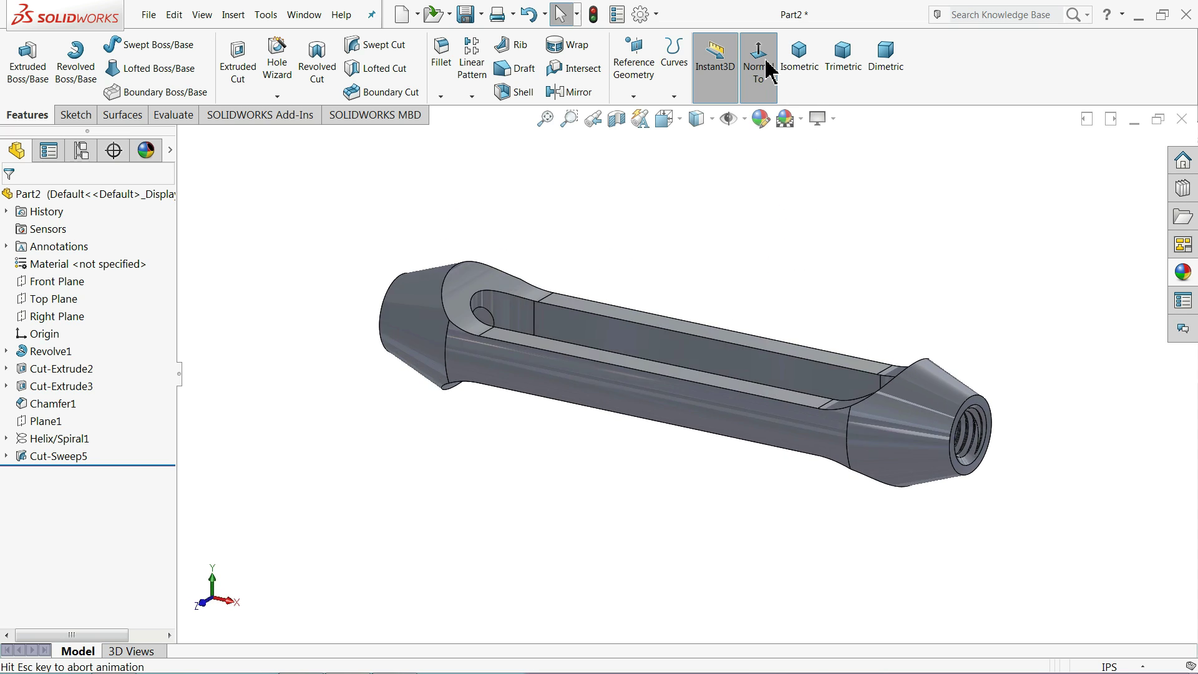
mouse_move(821, 221)
middle_mouse_down()
mouse_move(775, 335)
mouse_move(717, 302)
mouse_move(776, 308)
mouse_move(768, 332)
mouse_move(804, 367)
mouse_move(818, 422)
middle_mouse_up()
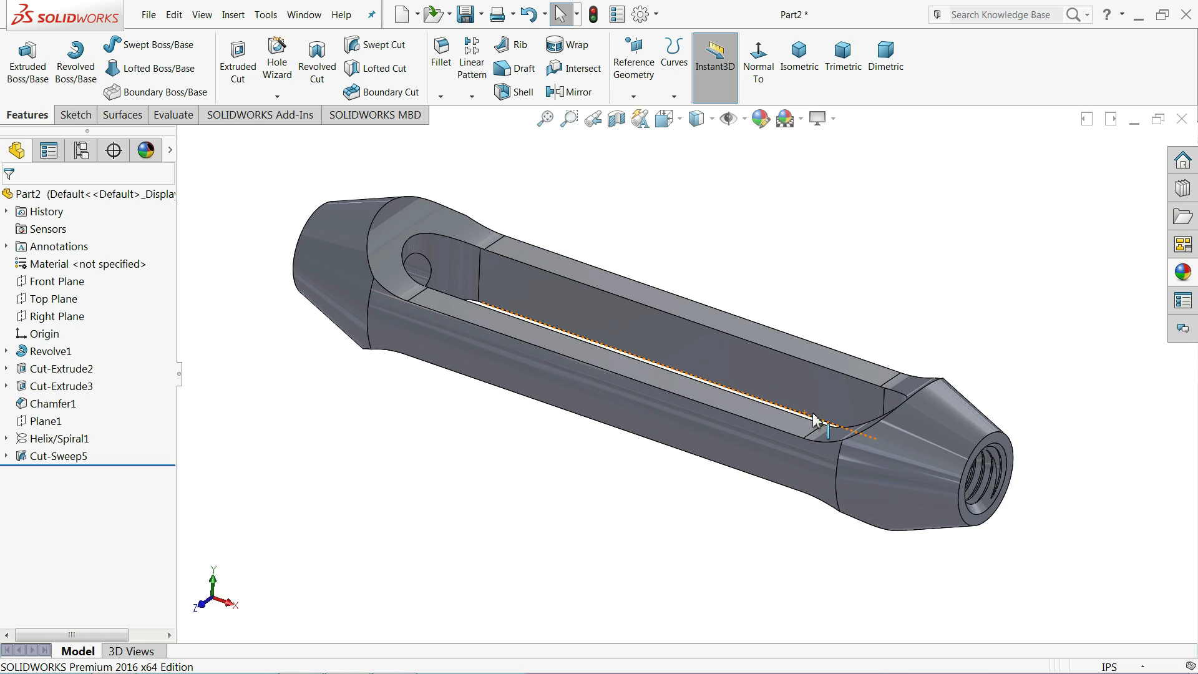
mouse_move(679, 354)
middle_mouse_down()
mouse_move(808, 283)
mouse_move(680, 372)
mouse_move(724, 362)
middle_mouse_up()
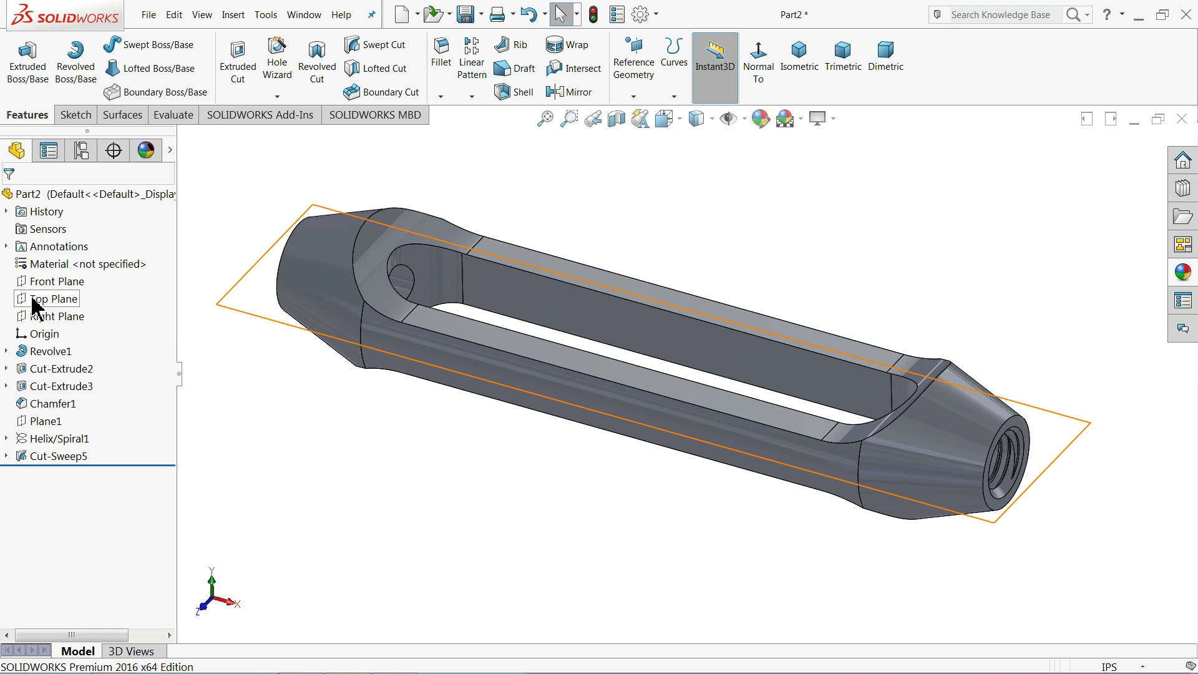
left_click(35, 316)
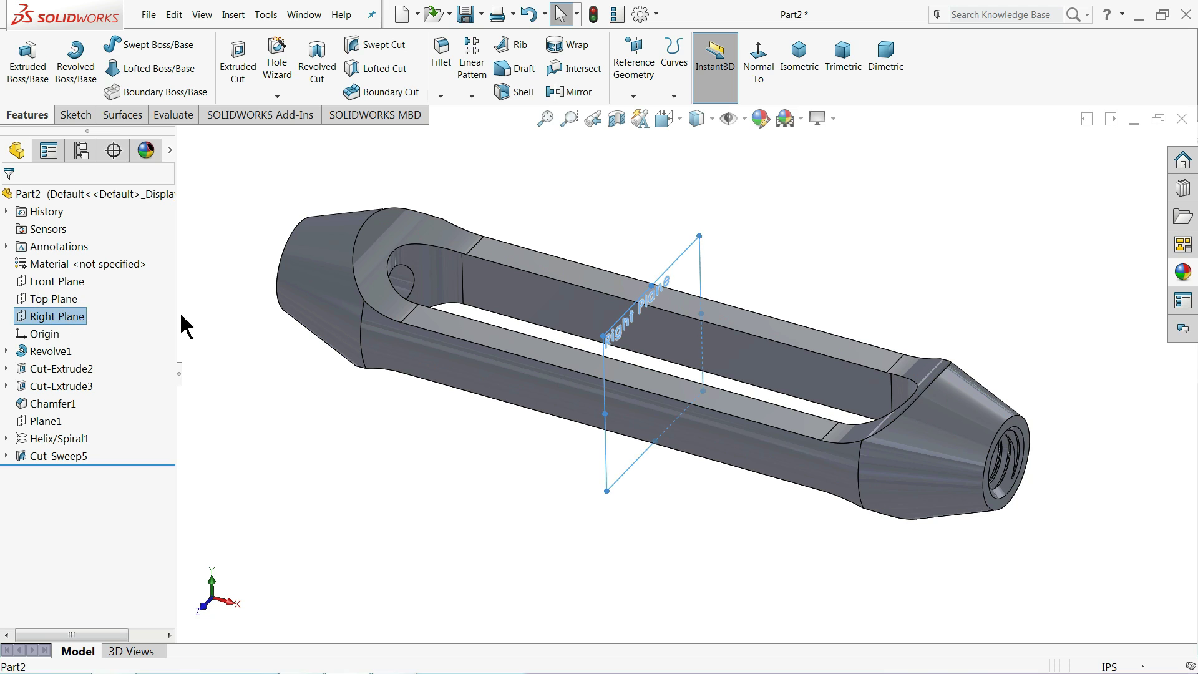
Mirror Cut-Sweep5 across the Right Plane to create Mirror1.
left_click(565, 93)
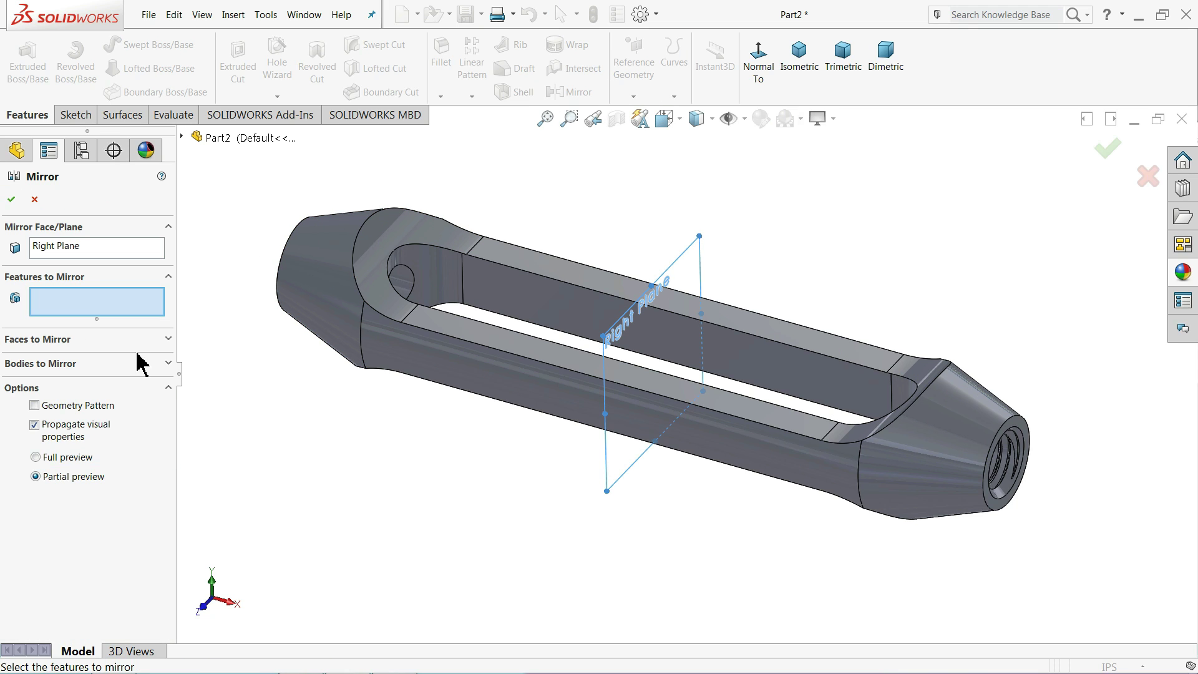
left_click(182, 136)
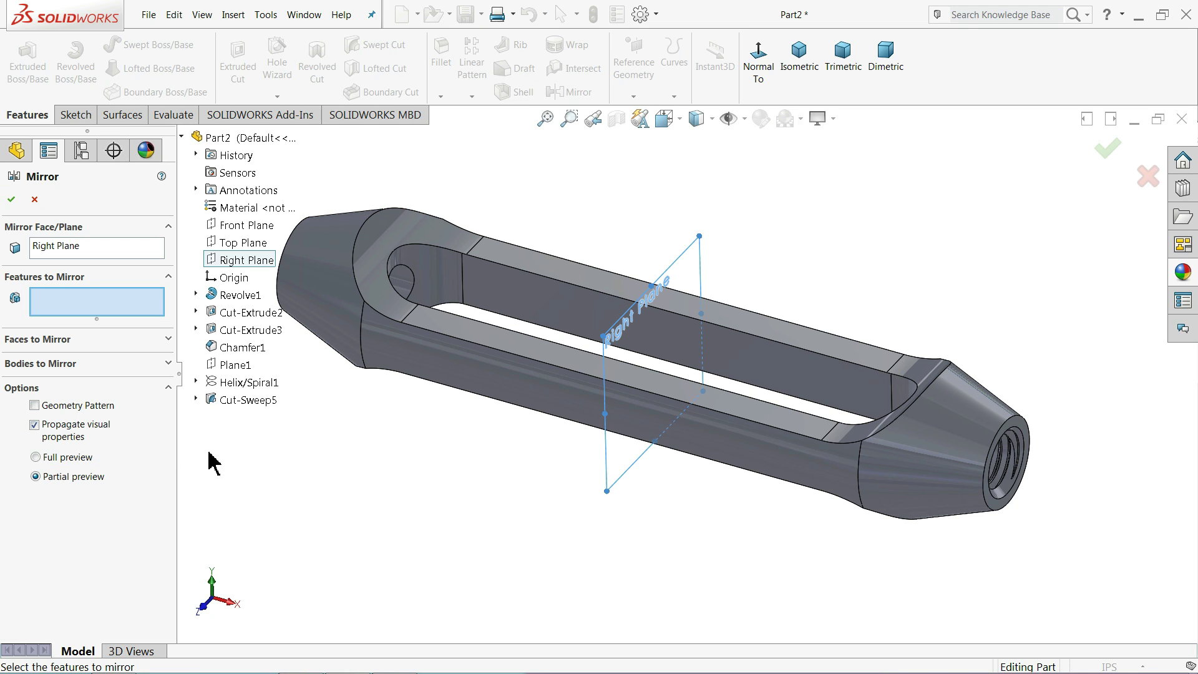
left_click(252, 401)
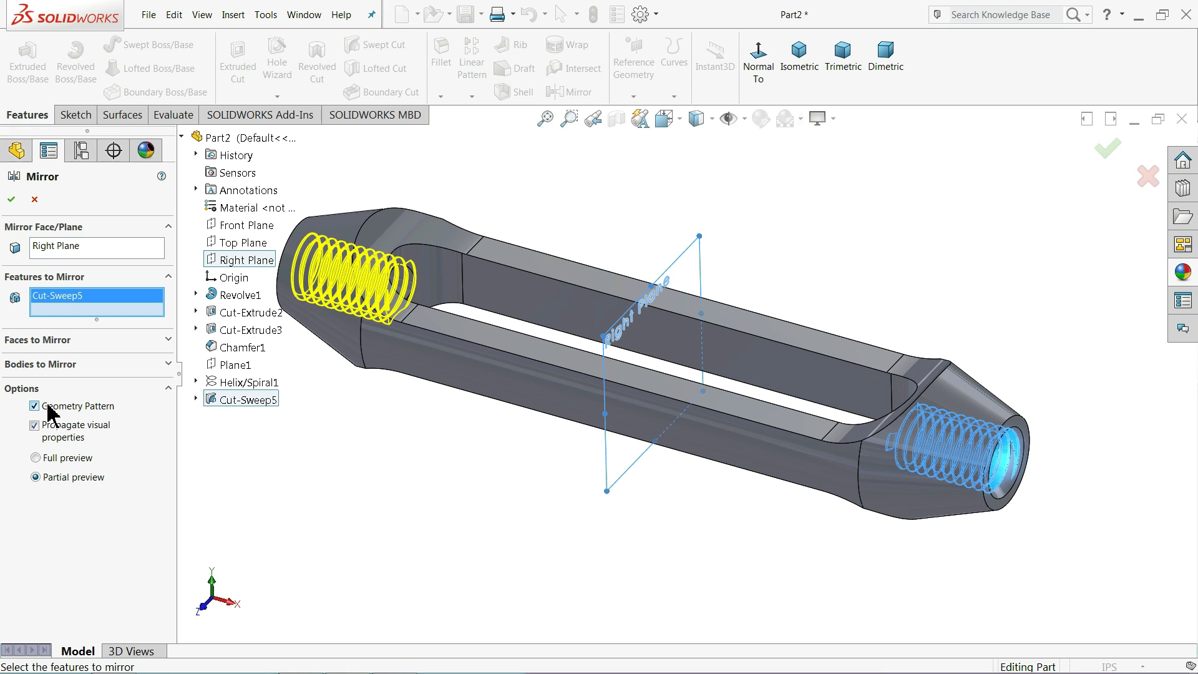
left_click(7, 203)
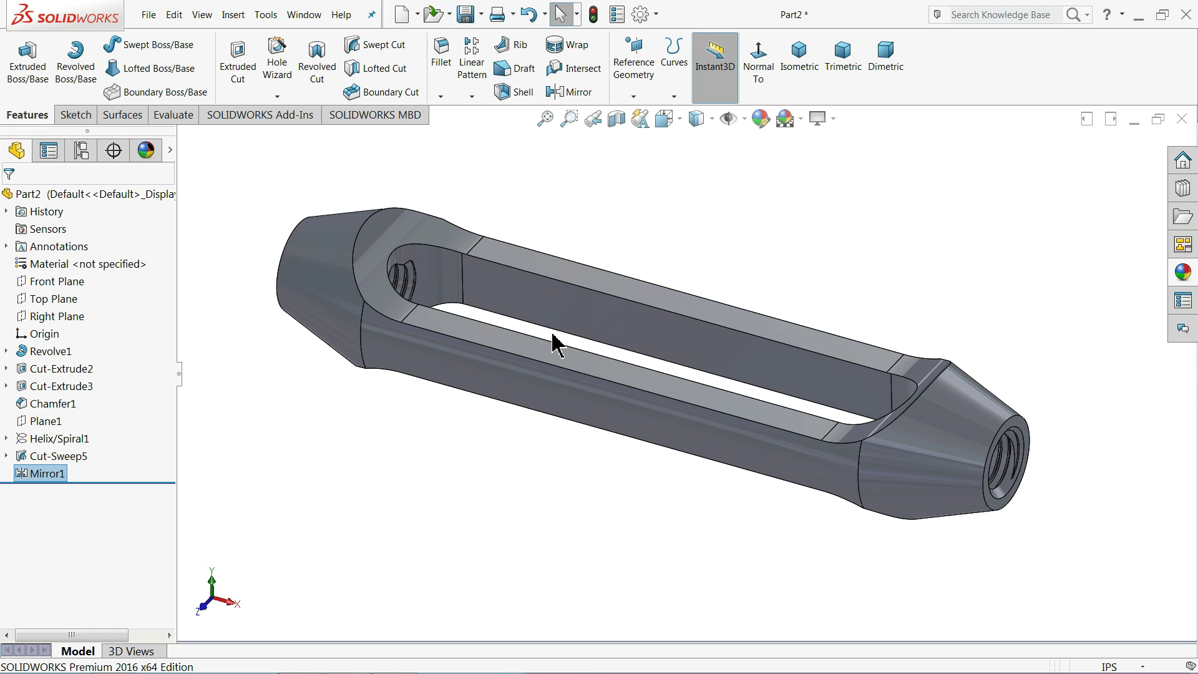
Select Part2 and show the Appearances library's steel finishes.
mouse_move(552, 344)
middle_mouse_down()
mouse_move(664, 393)
mouse_move(398, 391)
mouse_move(497, 395)
mouse_move(487, 423)
middle_mouse_up()
scroll(672, 388, "down", 2)
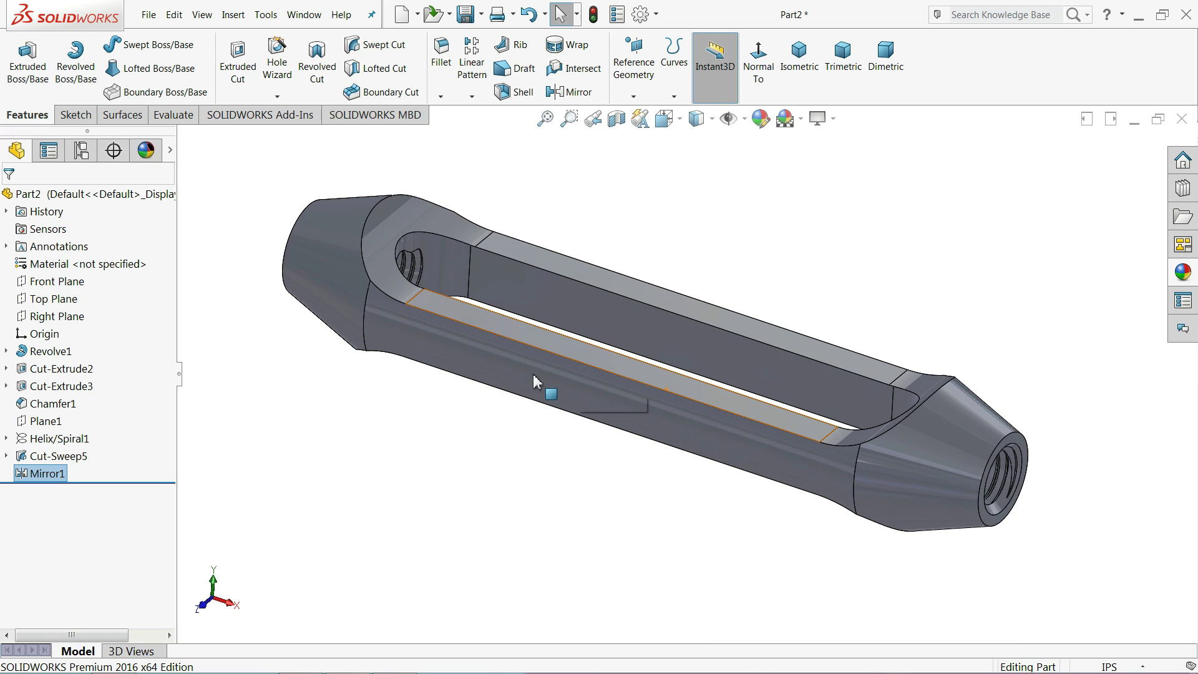
left_click(28, 194)
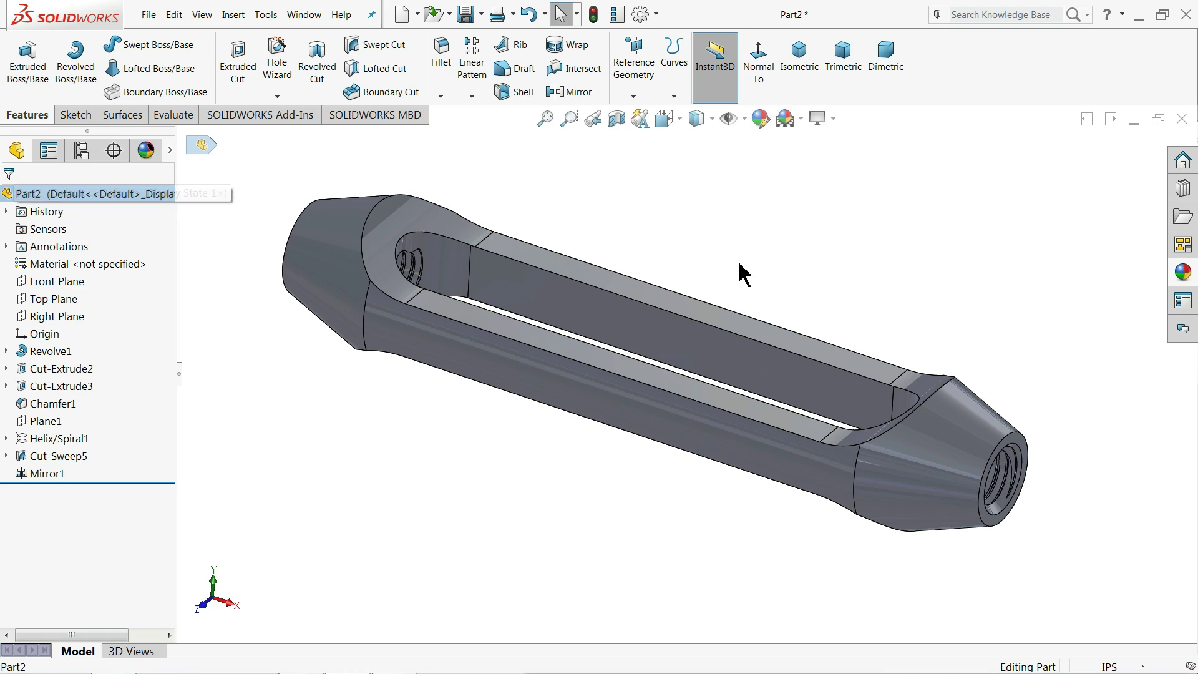
left_click(1183, 272)
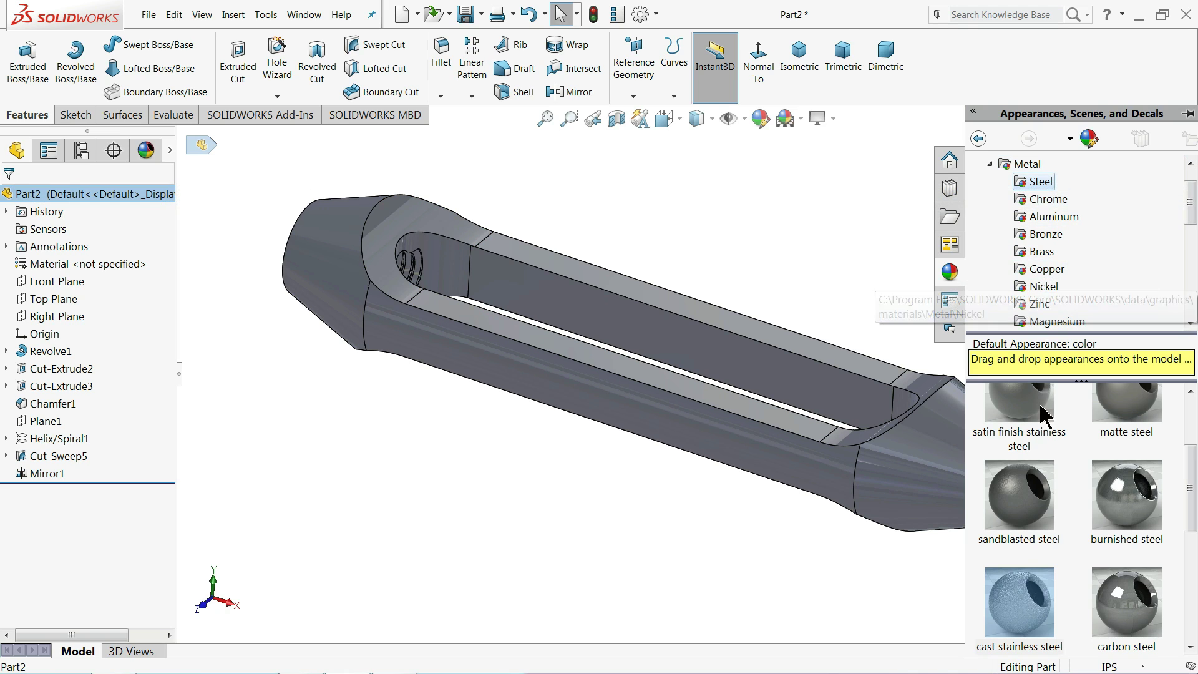
Apply cast stainless steel to the whole part and tint it yellow.
scroll(1048, 503, "down", 3)
double_click(1023, 465)
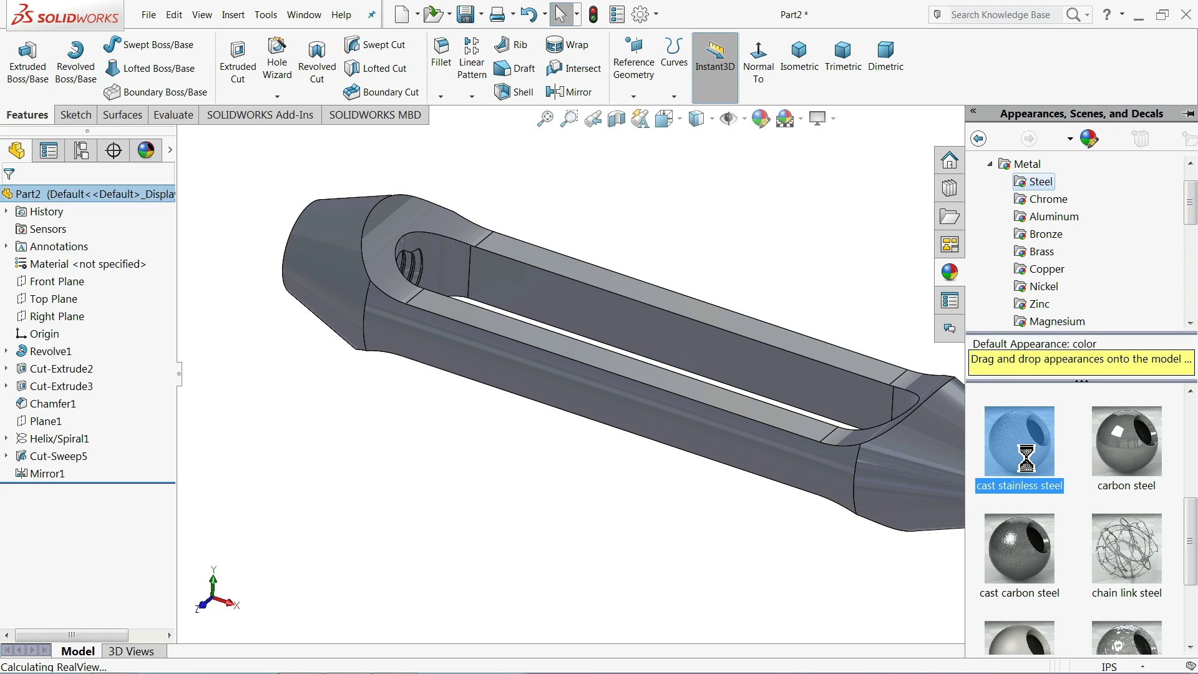
scroll(762, 334, "down", 1)
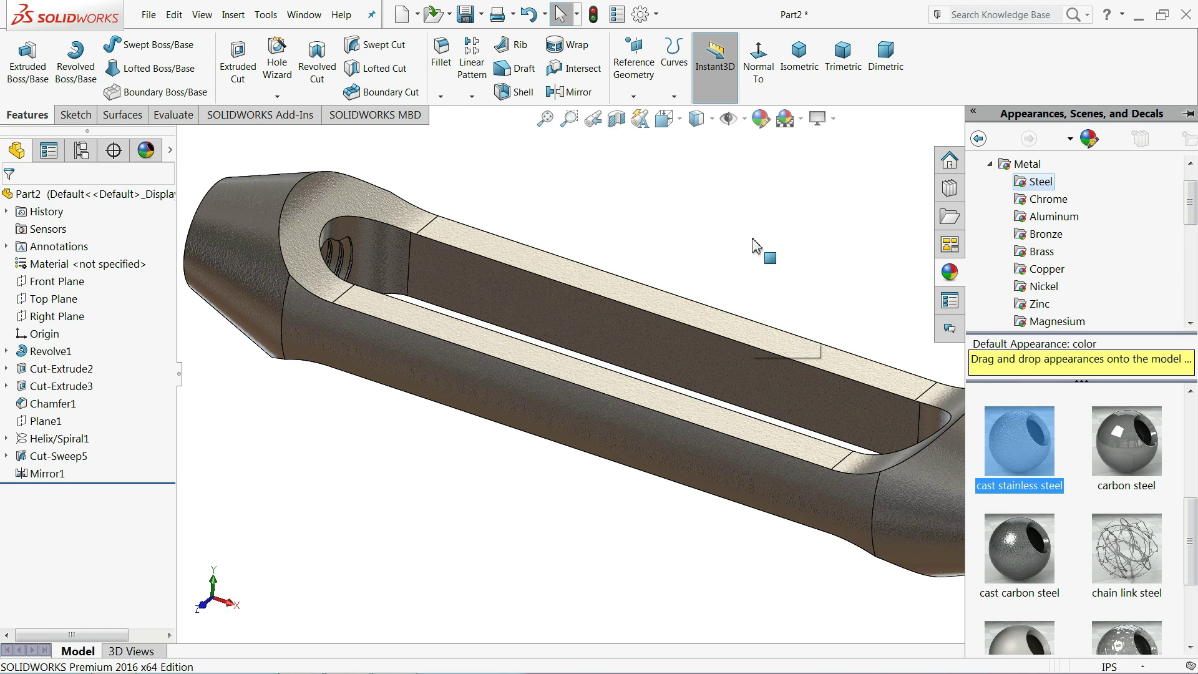
left_click(760, 118)
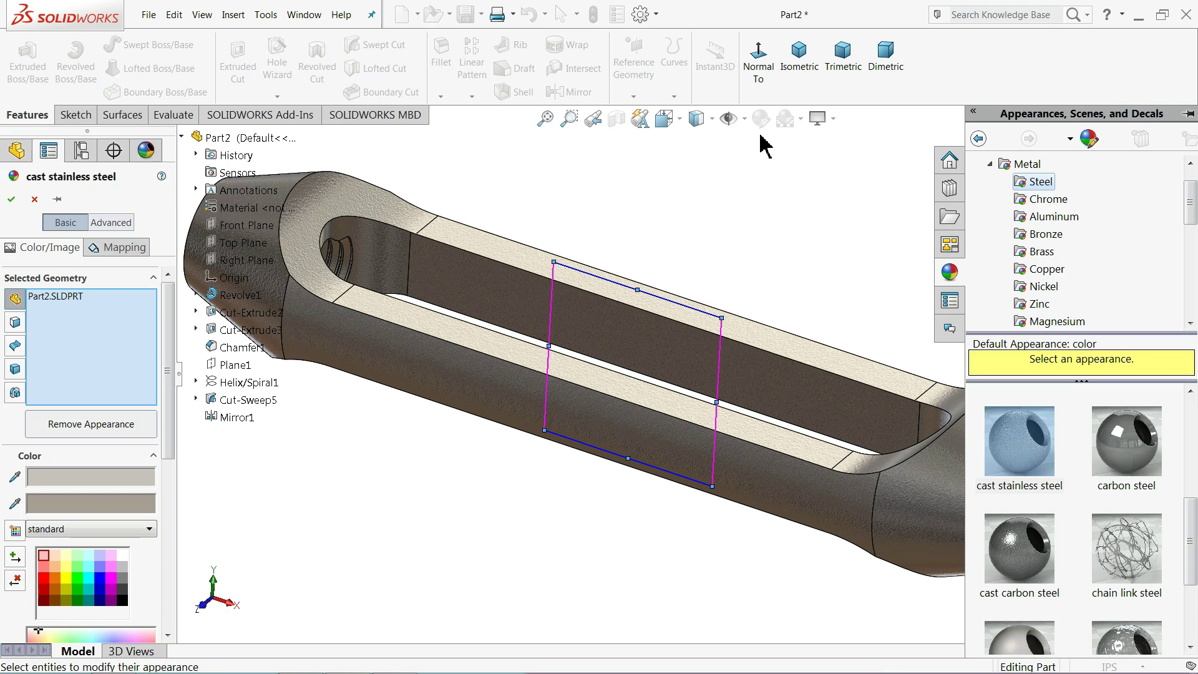
left_click(65, 580)
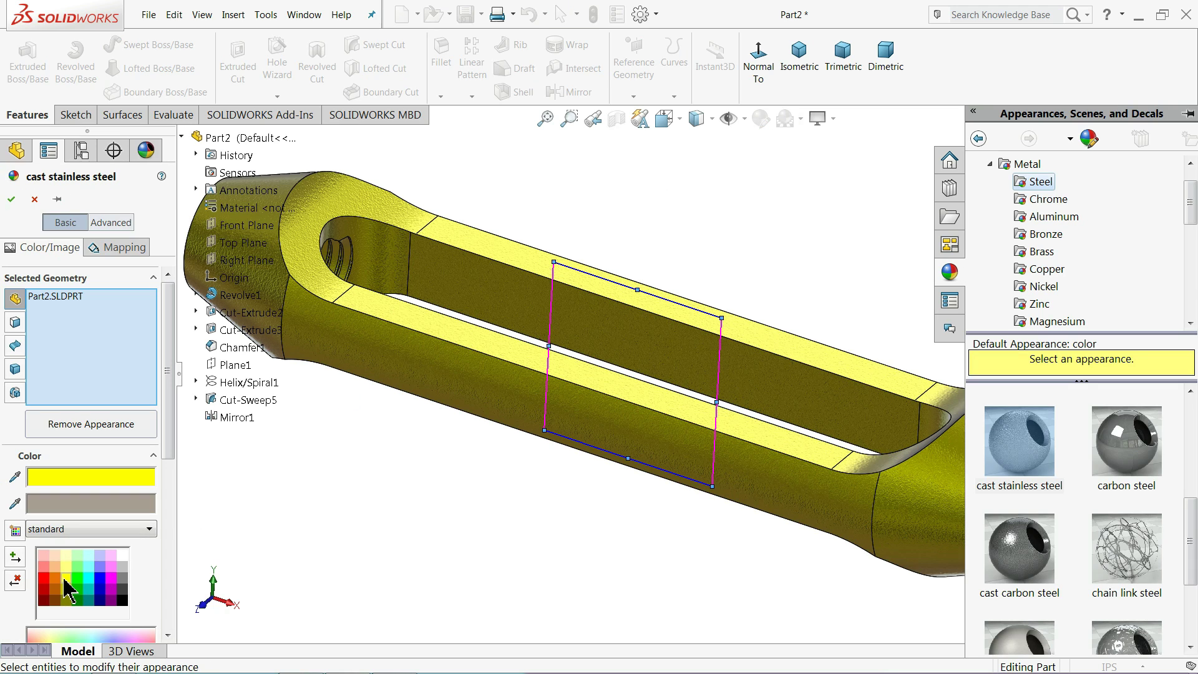
scroll(400, 446, "up", 3)
middle_click_drag(414, 441, 398, 449)
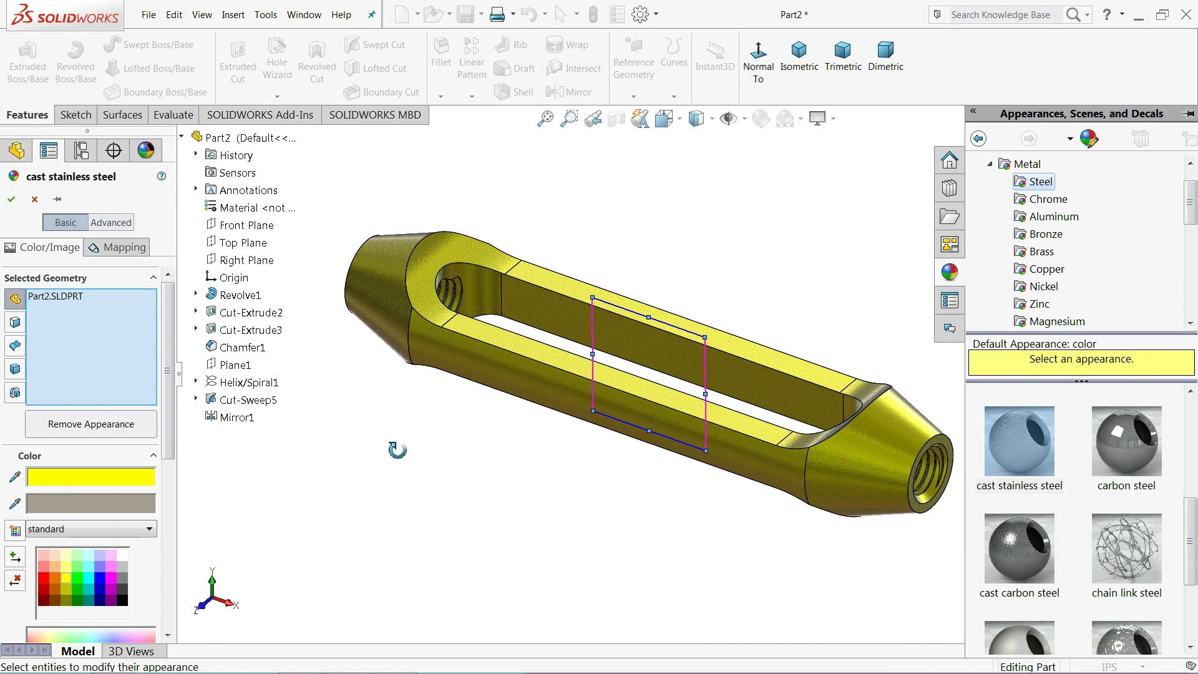
left_click(11, 201)
mouse_move(674, 294)
middle_mouse_down()
mouse_move(705, 128)
mouse_move(622, 316)
mouse_move(593, 314)
mouse_move(667, 211)
mouse_move(687, 275)
mouse_move(666, 278)
middle_mouse_up()
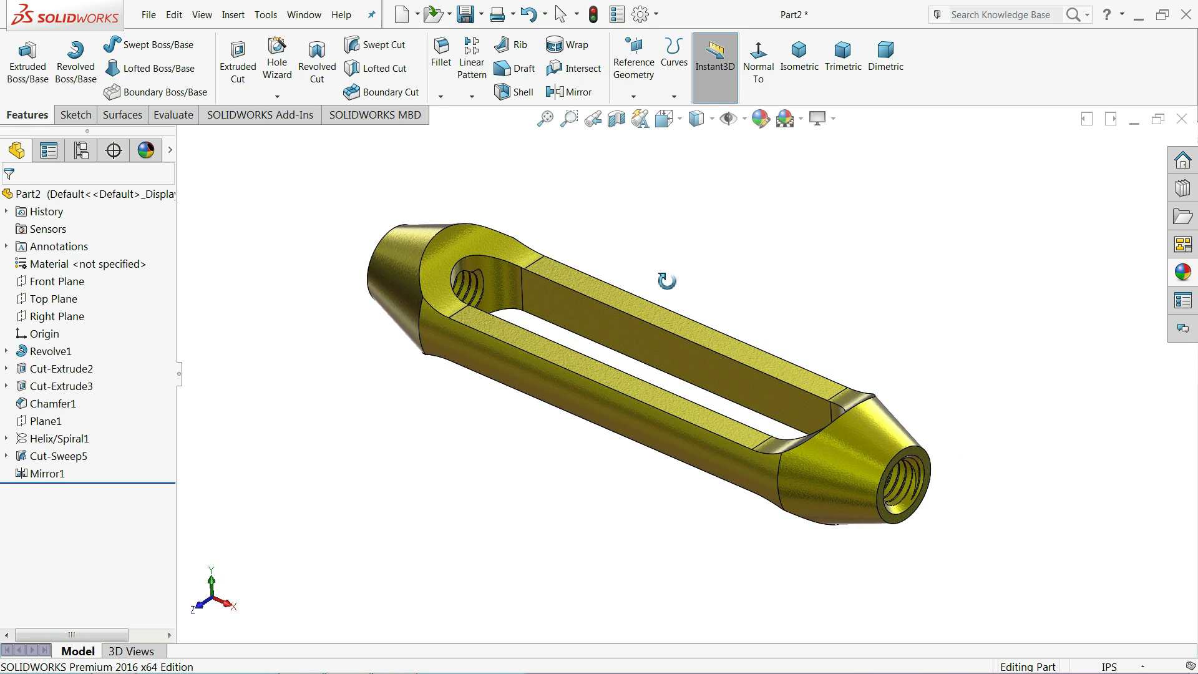
Save the part as '2.Body'.
left_click(466, 13)
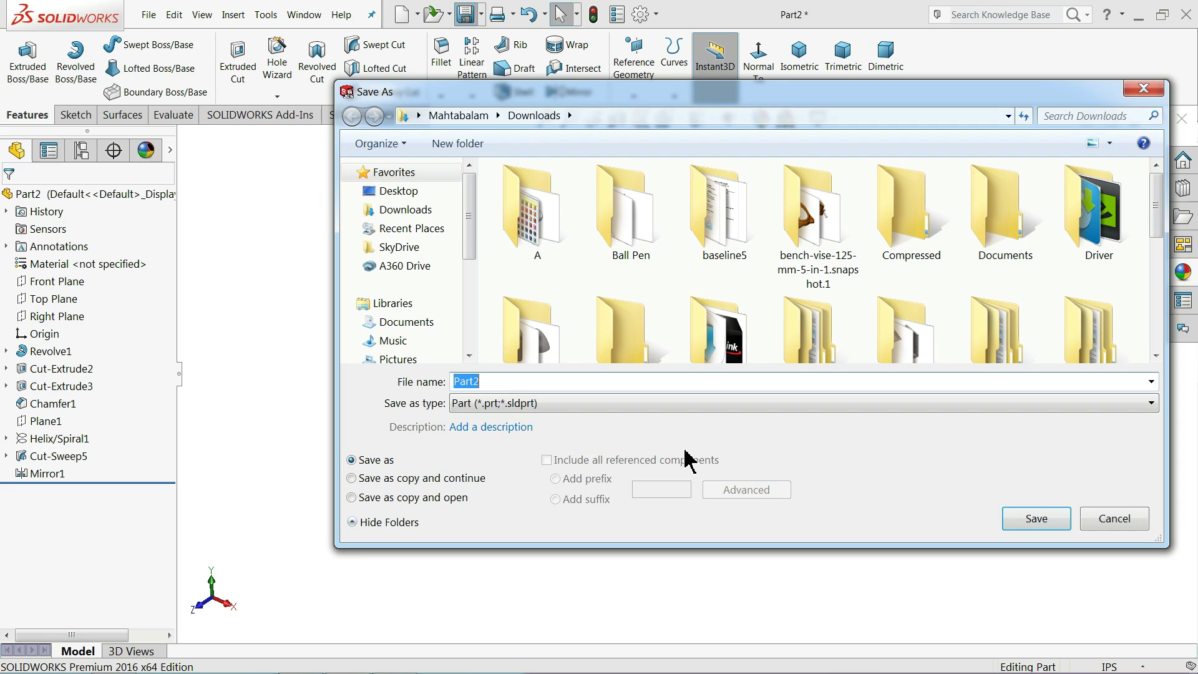
type("2.Body")
left_click(1018, 515)
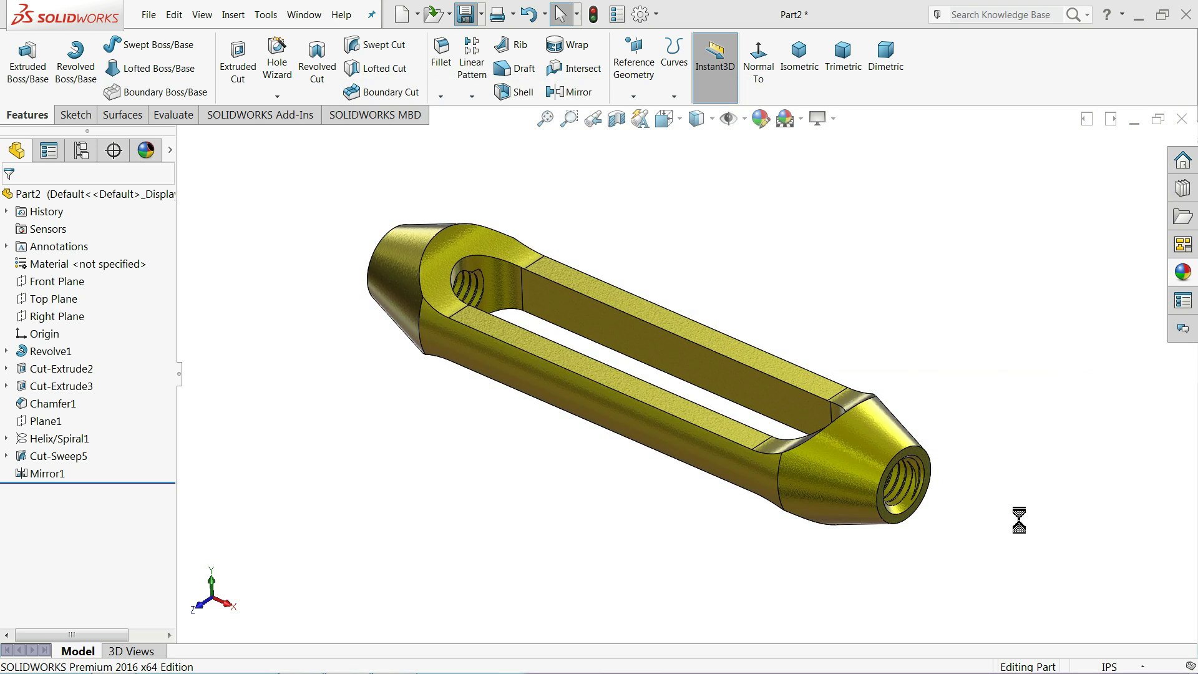
Orbit and zoom the saved part to inspect both threaded bores and the slot.
mouse_move(738, 442)
middle_mouse_down()
mouse_move(755, 414)
mouse_move(743, 407)
mouse_move(690, 436)
mouse_move(659, 301)
mouse_move(661, 211)
mouse_move(666, 287)
mouse_move(586, 401)
mouse_move(607, 396)
middle_mouse_up()
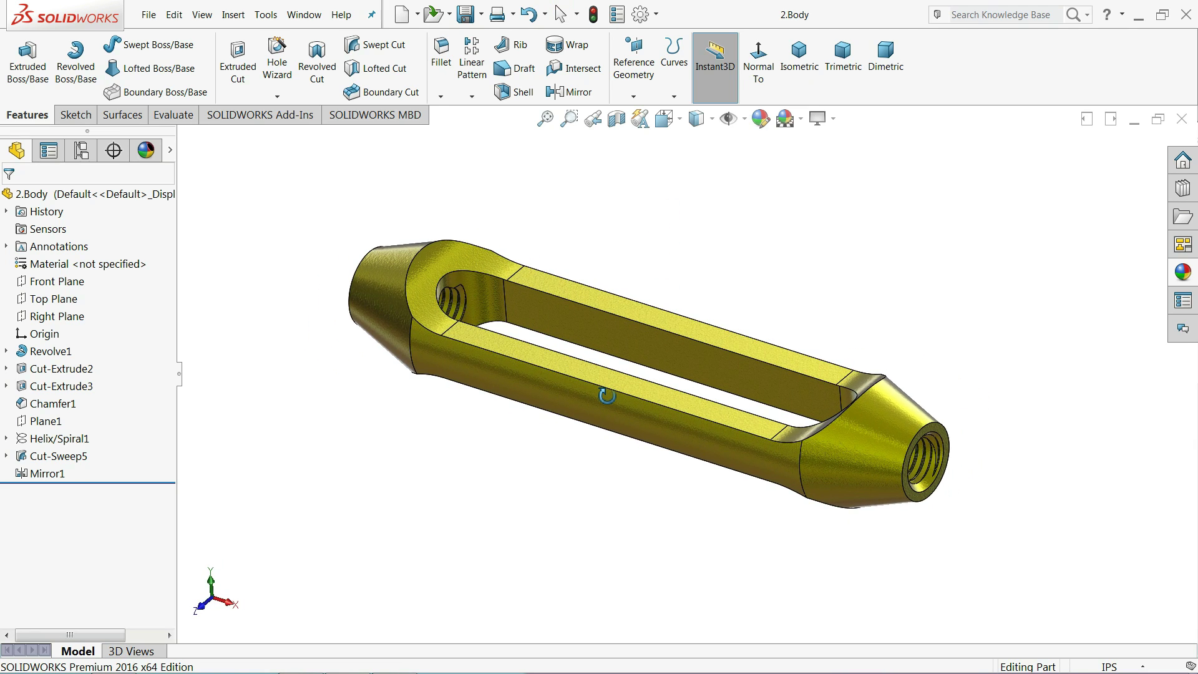
key("Escape")
scroll(627, 372, "down", 2)
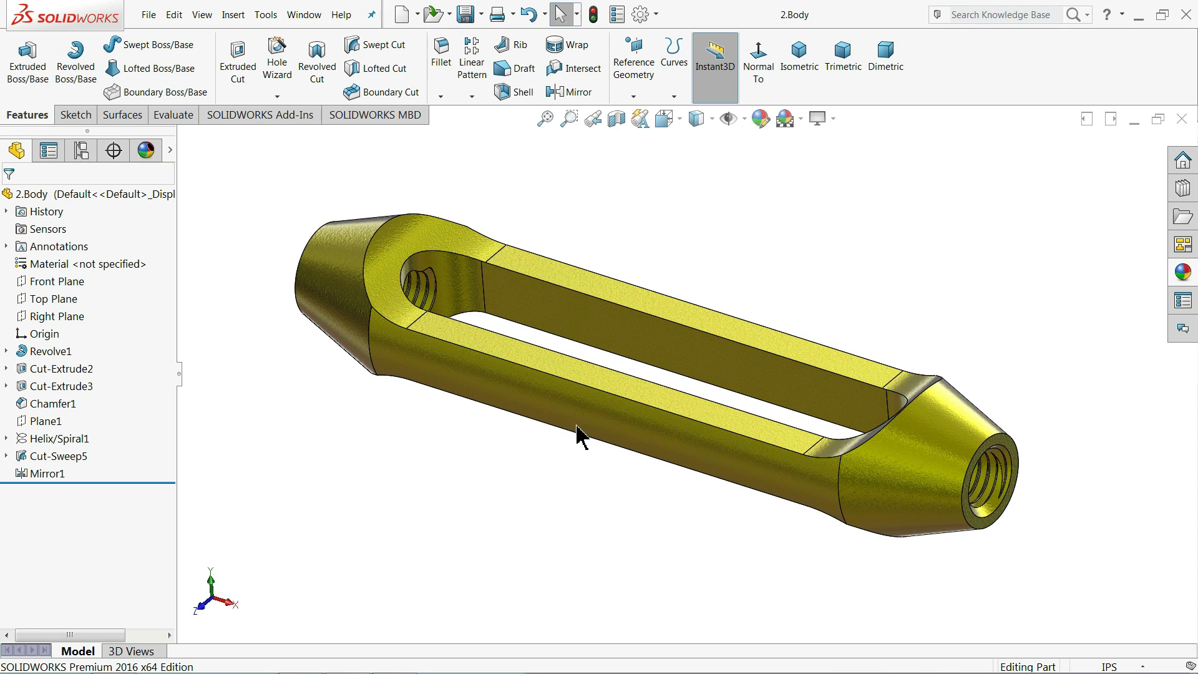
mouse_move(575, 436)
middle_mouse_down()
mouse_move(562, 407)
mouse_move(476, 425)
mouse_move(541, 396)
middle_mouse_up()
key("Escape")
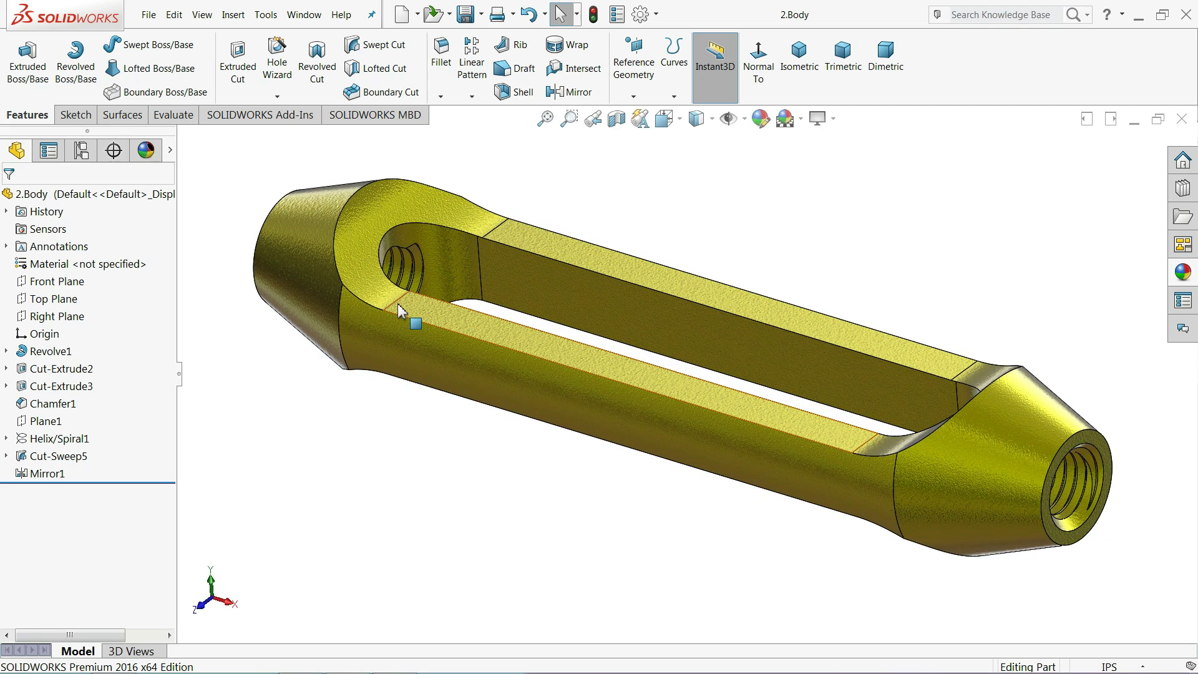
Create Plane3 offset 0.50 in from the Front Plane.
left_click(56, 281)
left_click(634, 97)
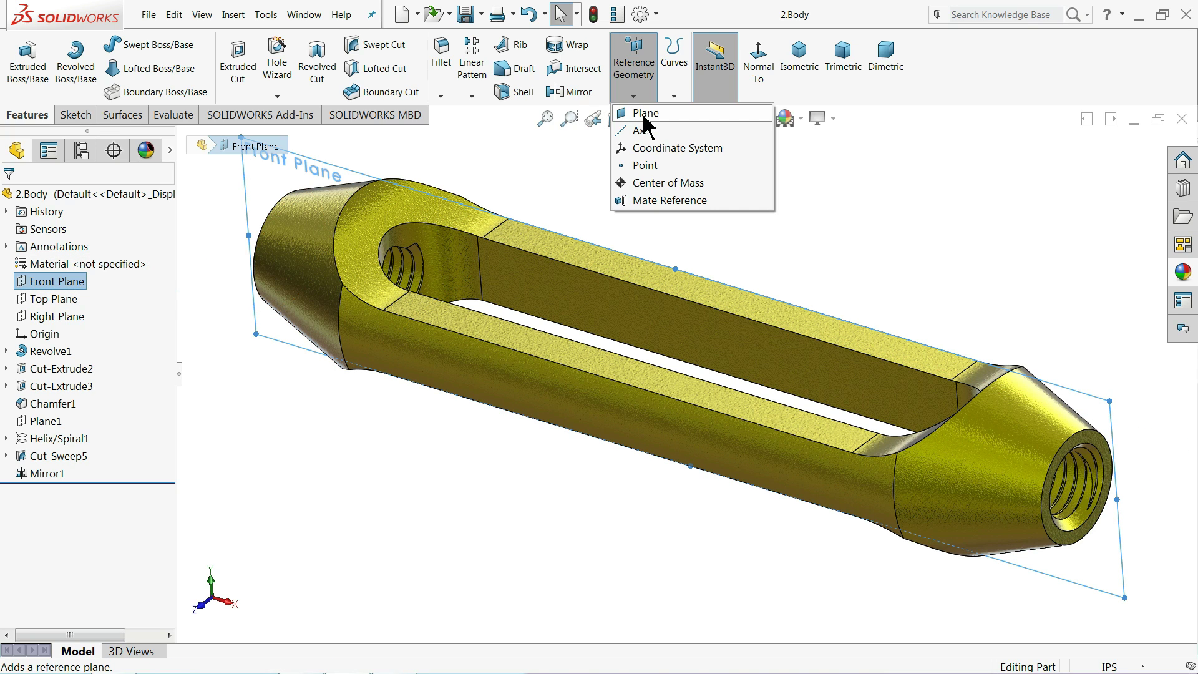
left_click(644, 116)
middle_click_drag(623, 214, 580, 287)
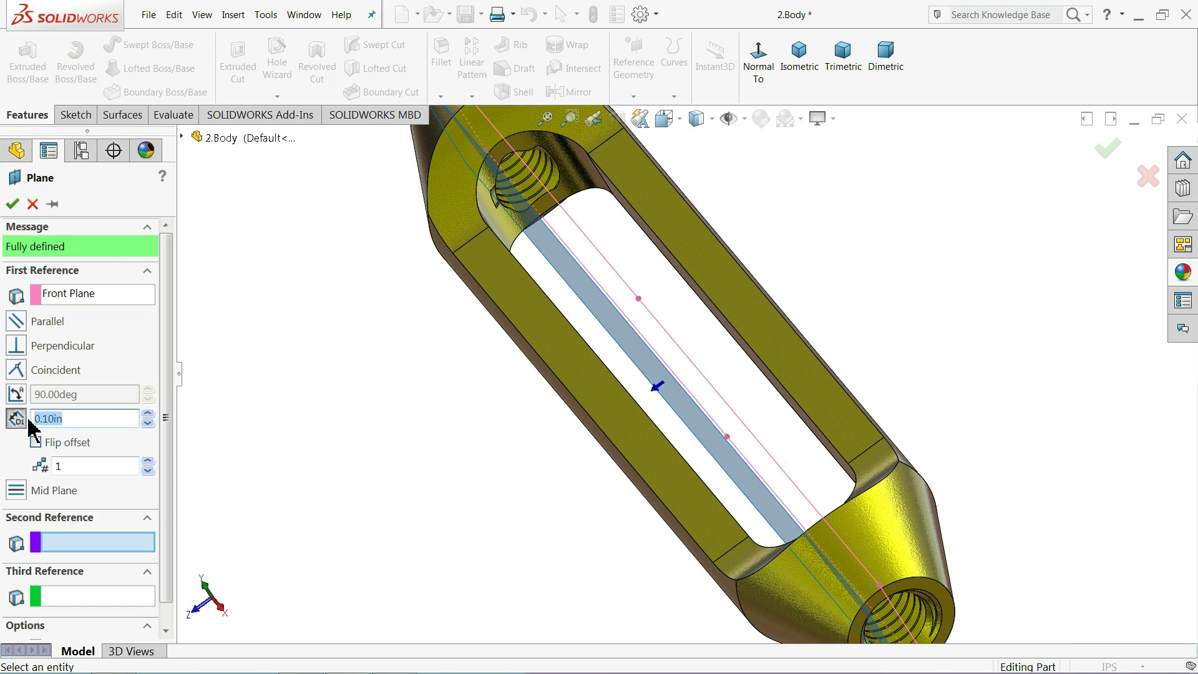
type("0.5")
key("Return")
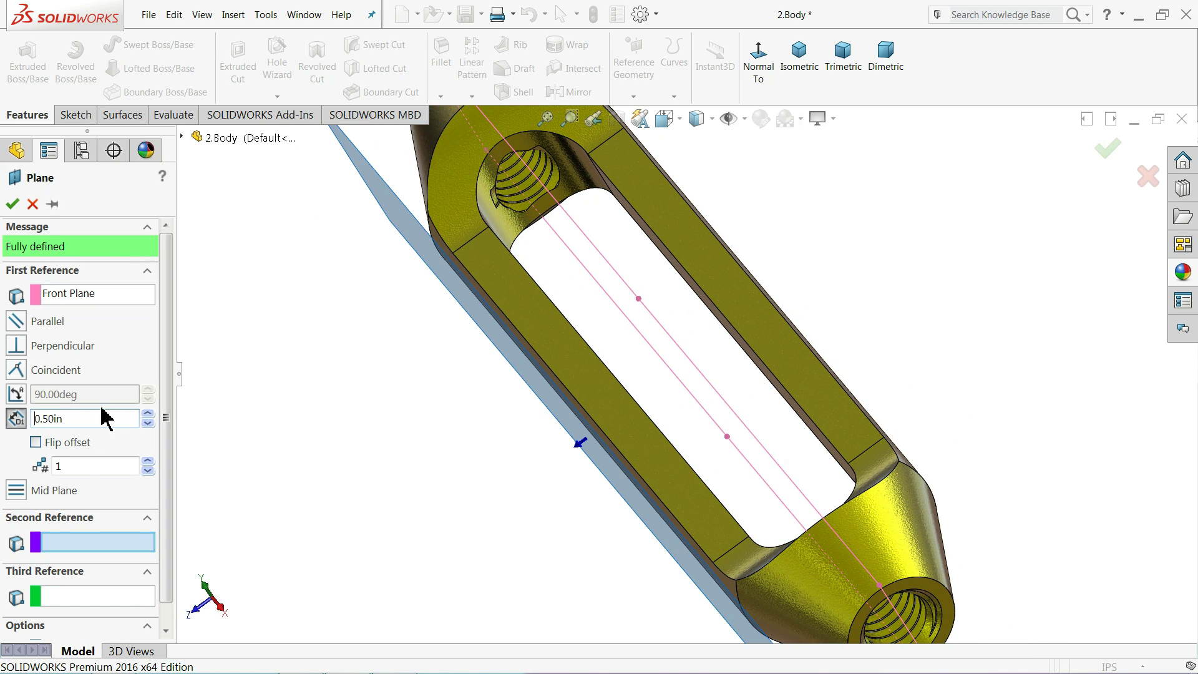
mouse_move(323, 398)
middle_mouse_down()
mouse_move(369, 389)
mouse_move(397, 307)
middle_mouse_up()
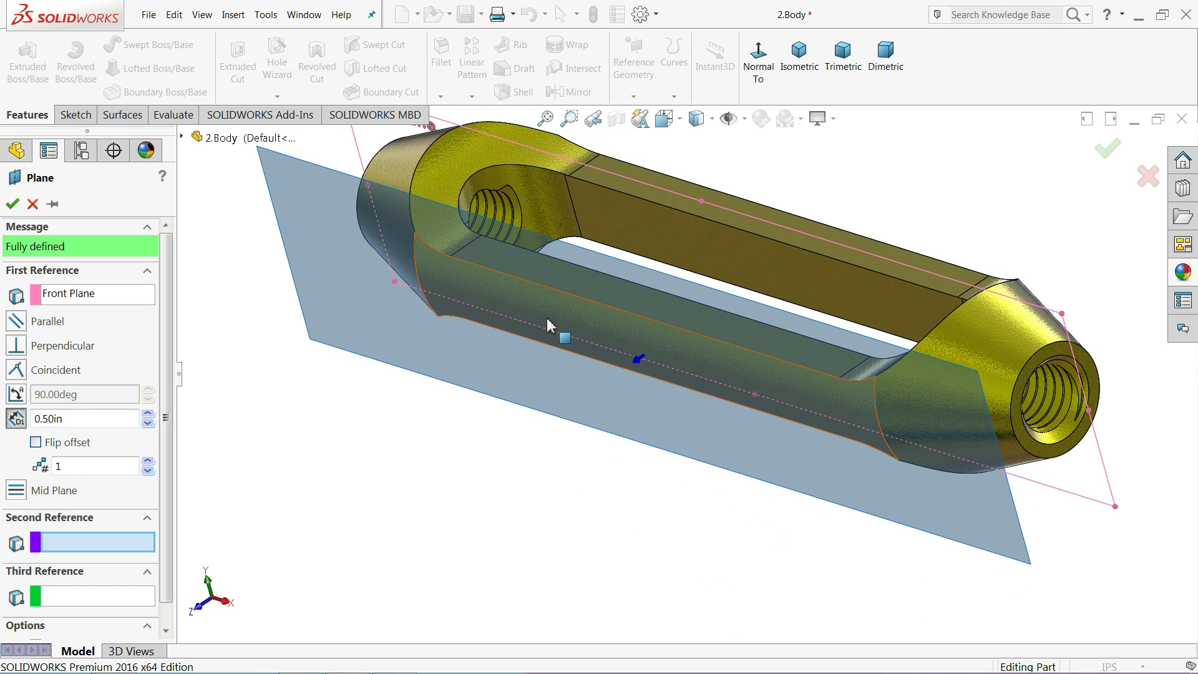
left_click(12, 203)
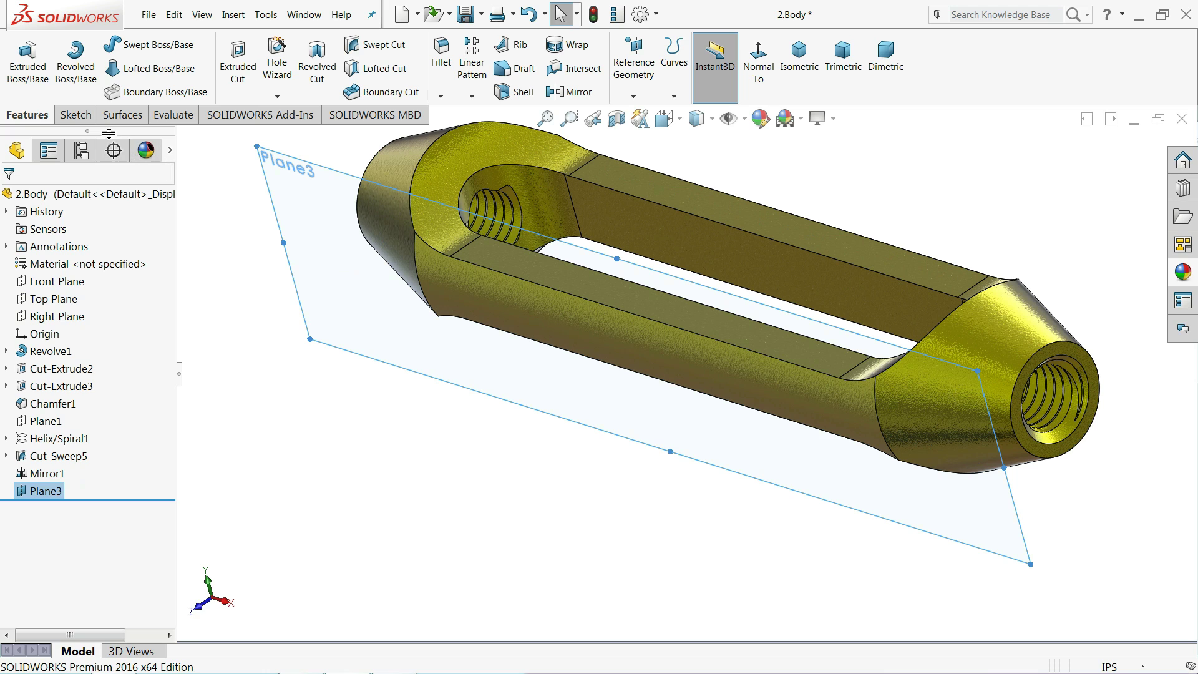
Open a sketch on Plane3, face it squarely, and draw a centerline across the neck.
left_click(76, 116)
left_click(20, 59)
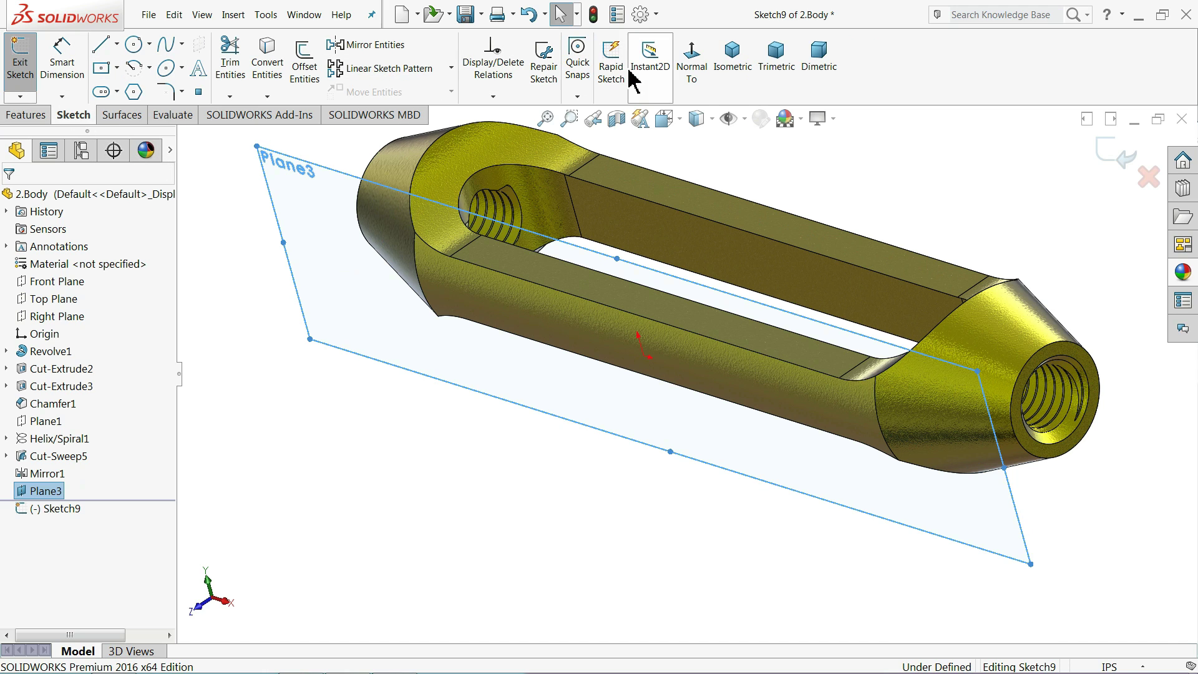
left_click(693, 62)
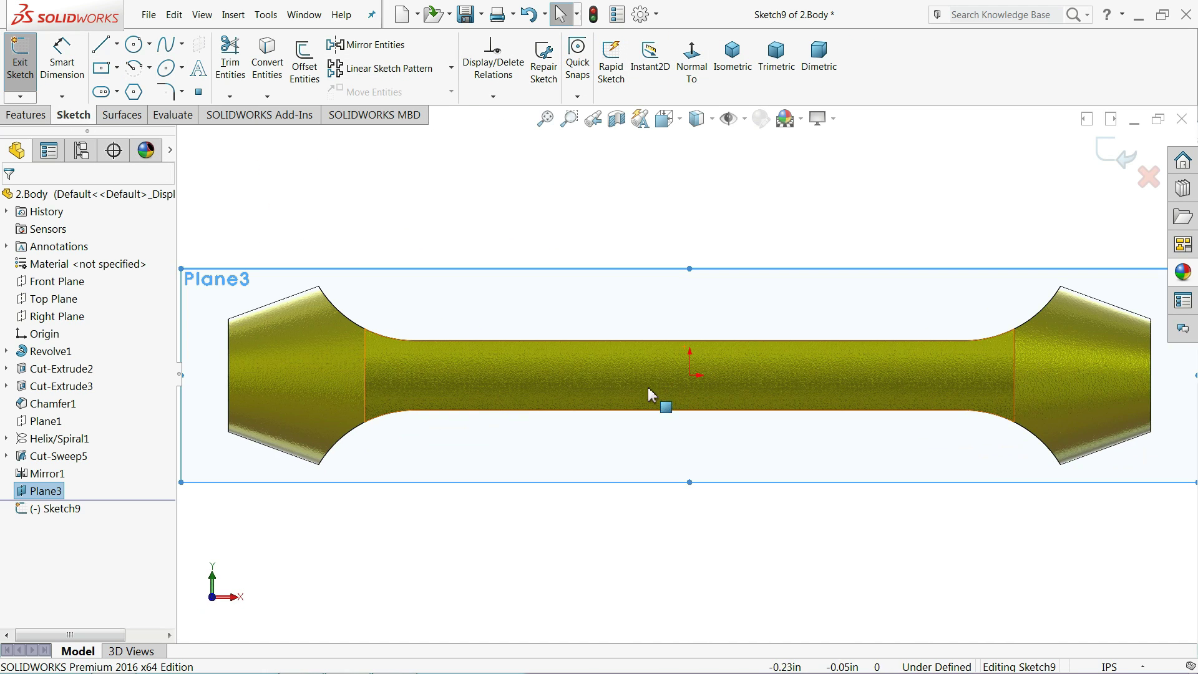
left_click(116, 44)
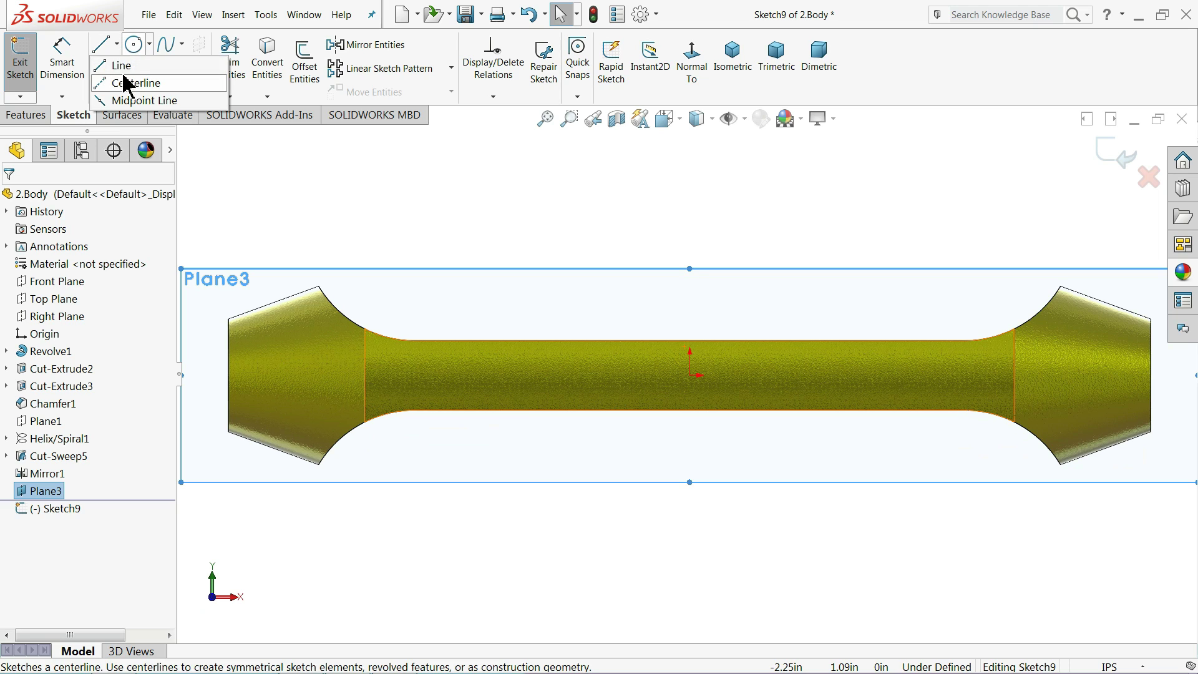
left_click(127, 83)
scroll(634, 427, "down", 2)
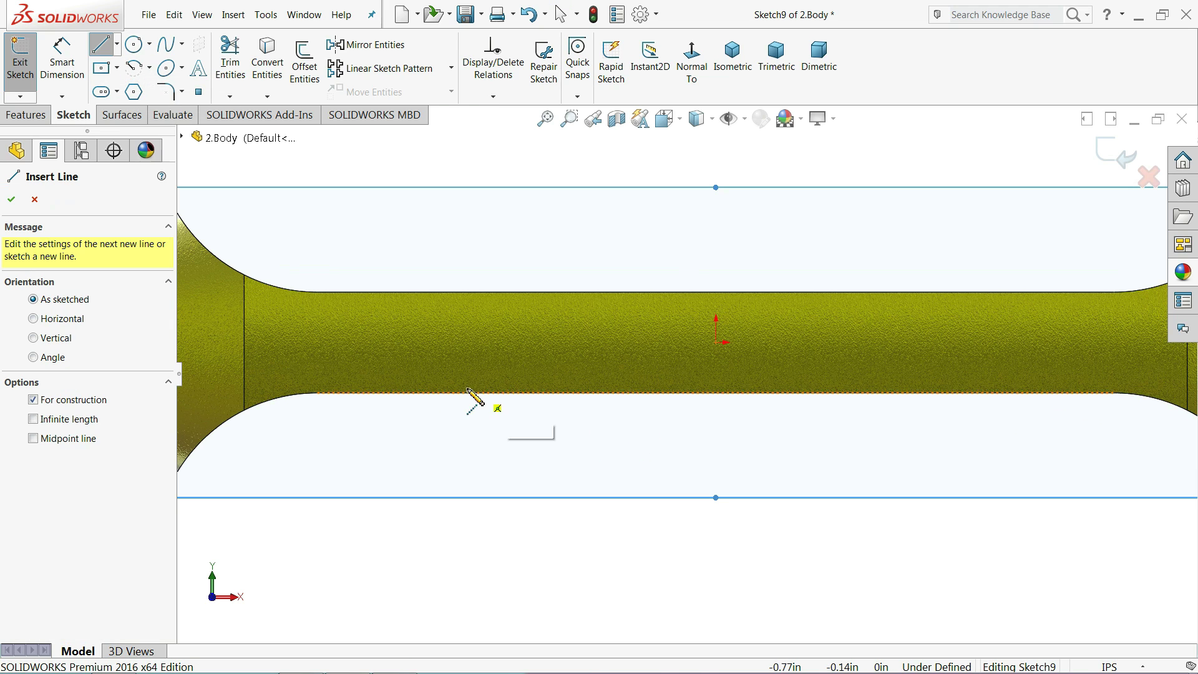
left_click(436, 366)
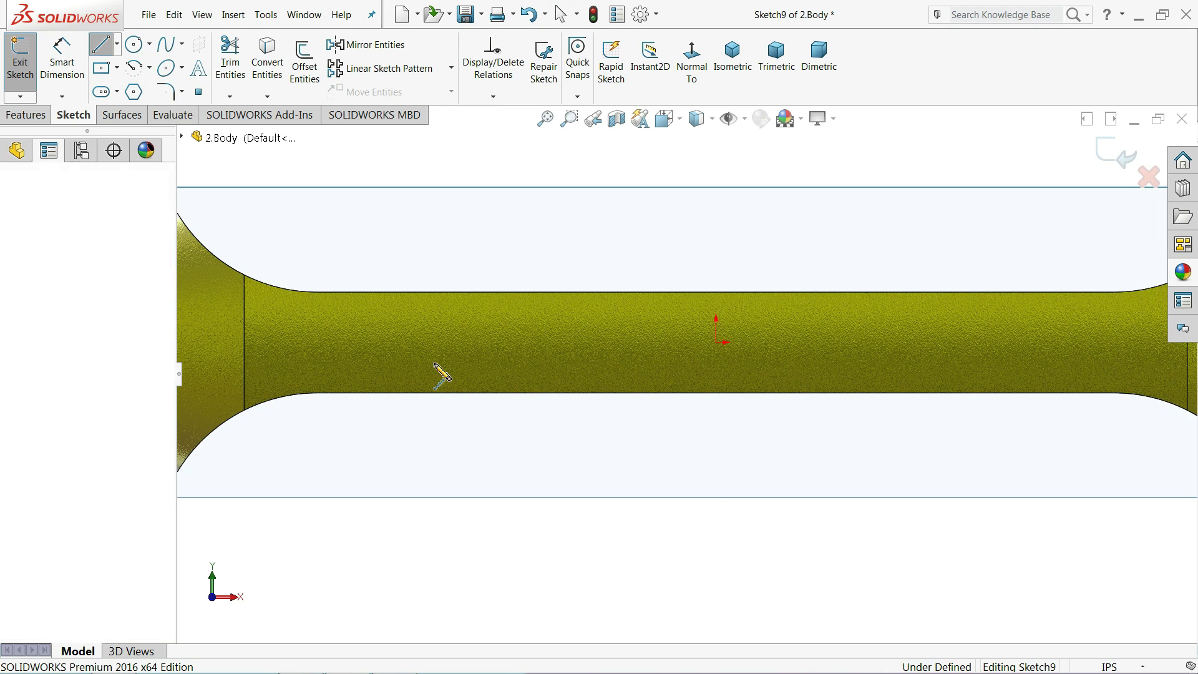
left_click(1005, 368)
right_click(961, 284)
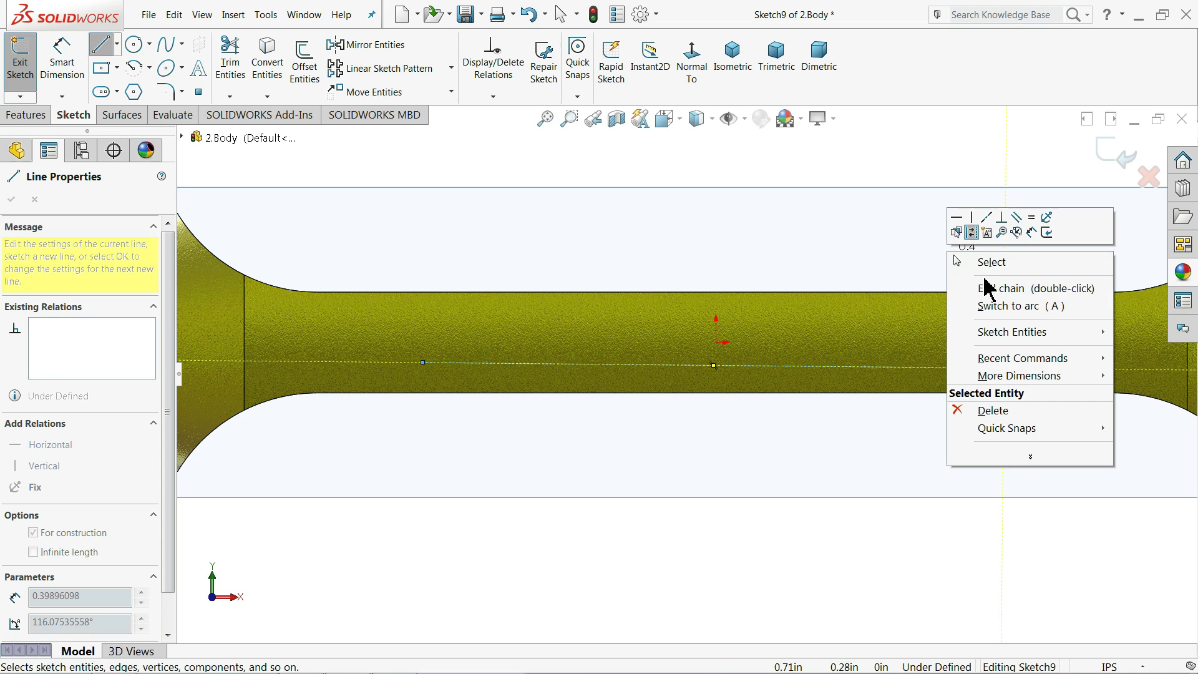
left_click(988, 281)
key("Escape")
Make the centerline horizontal and drag it lower on the neck.
left_click(720, 366)
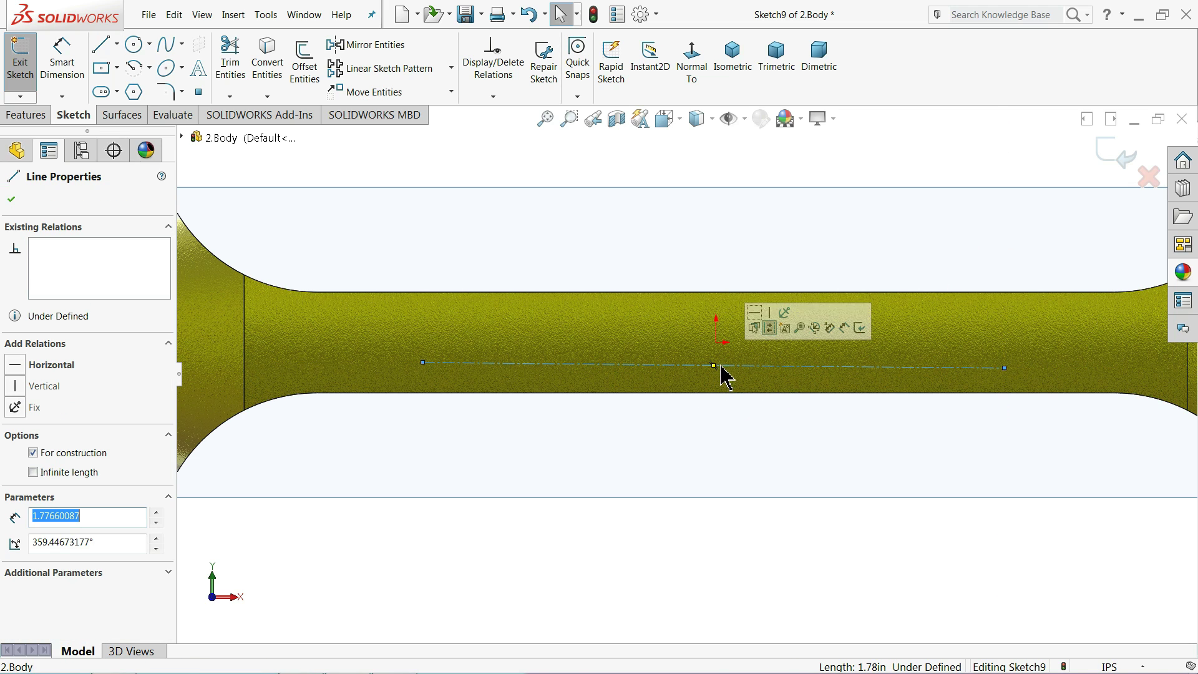
left_click(754, 313)
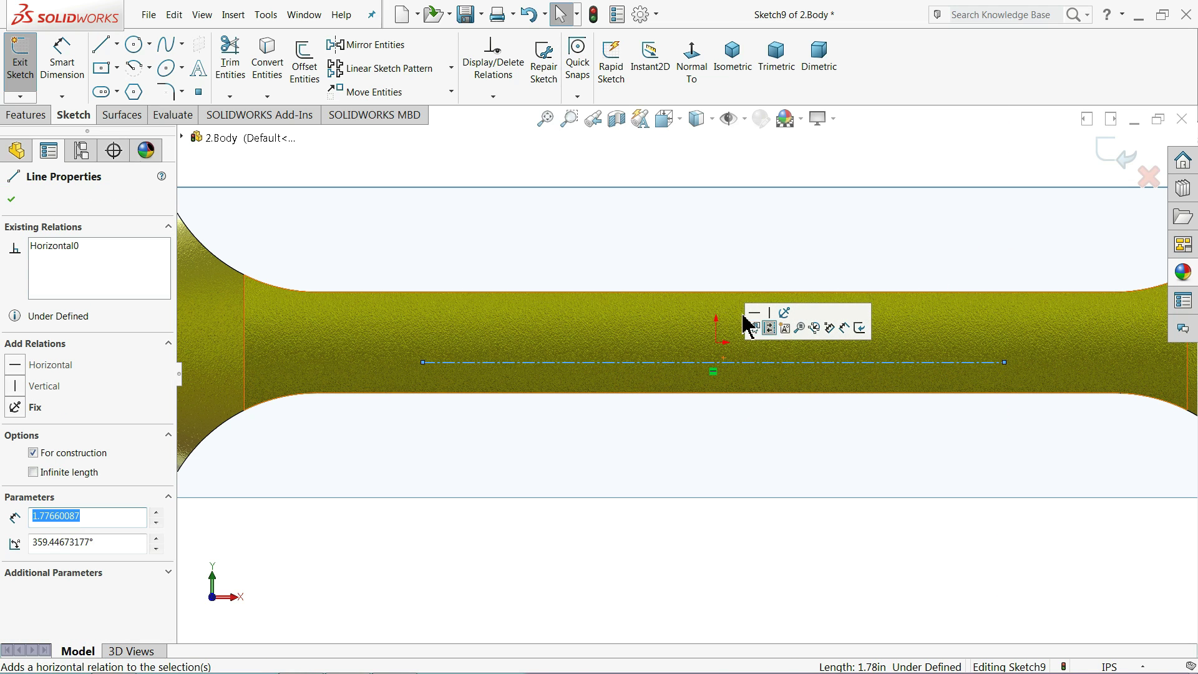
left_click(734, 272)
scroll(761, 349, "up", 1)
scroll(649, 373, "down", 2)
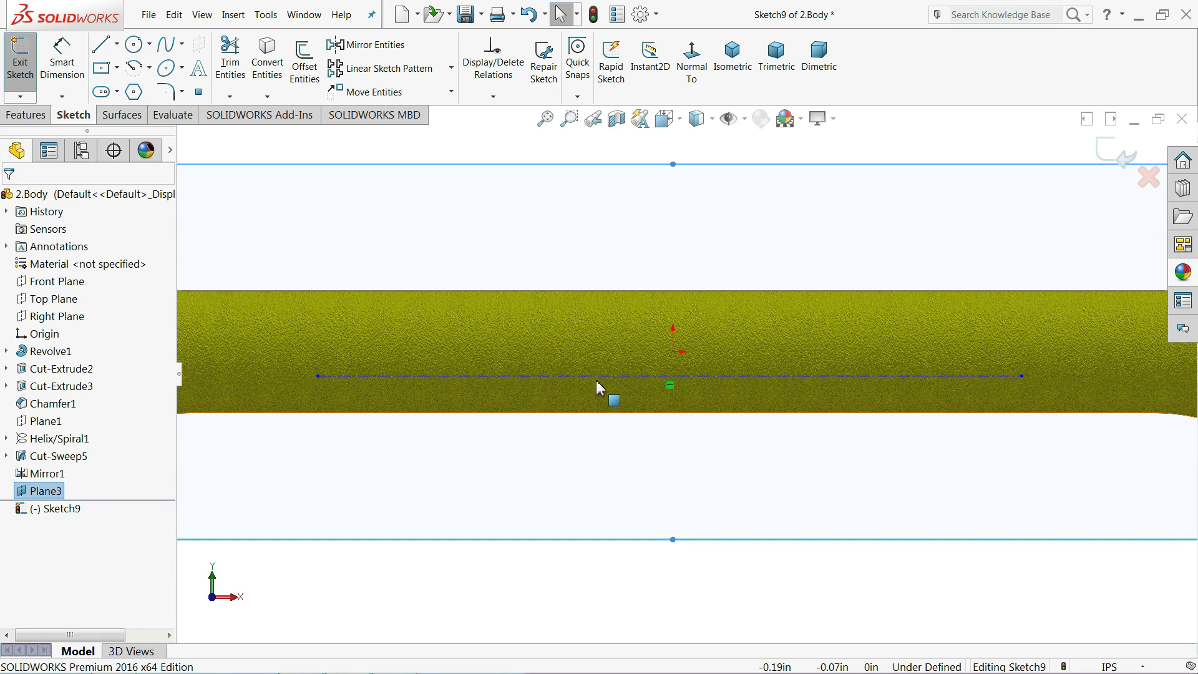
left_click(617, 378)
left_click_drag(617, 387, 618, 398)
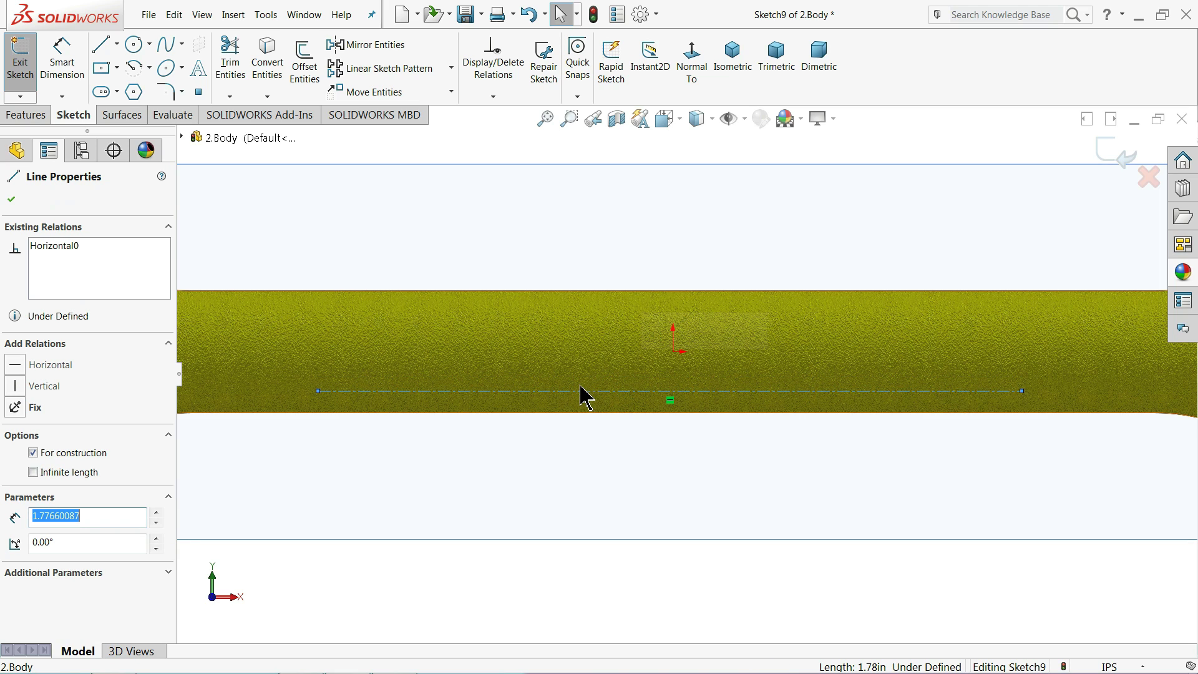
Add sketch text 'CAD CAM TUTORIAL' following the neck centerline.
left_click(201, 77)
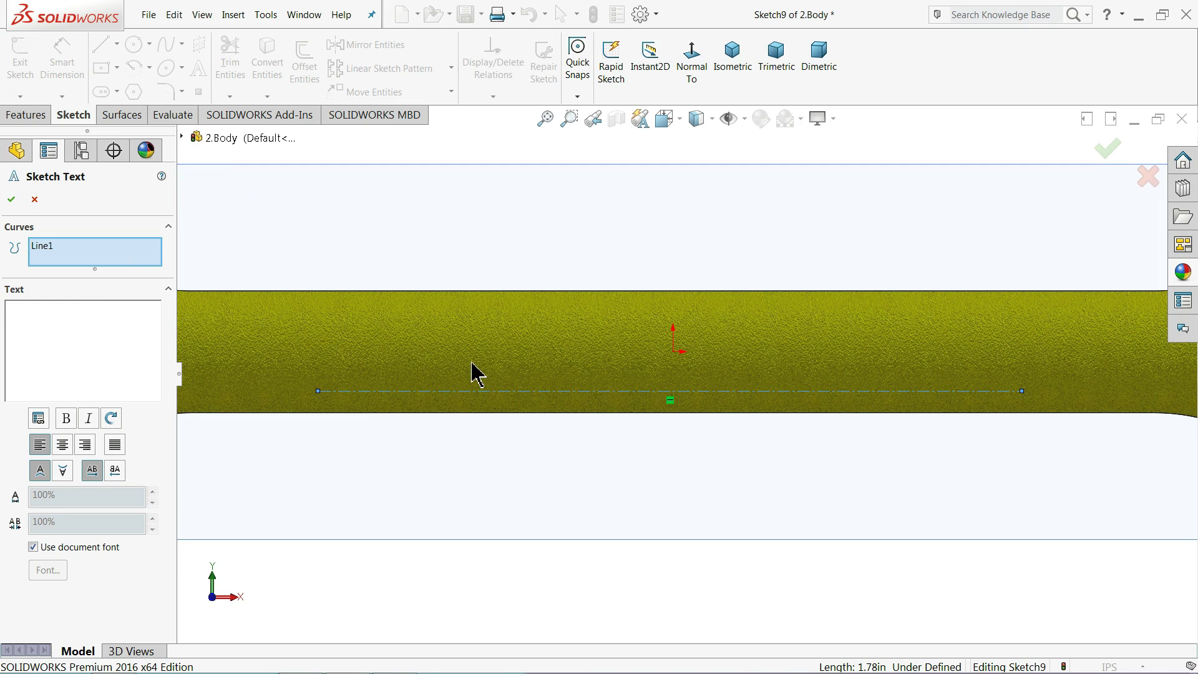
type("CAD")
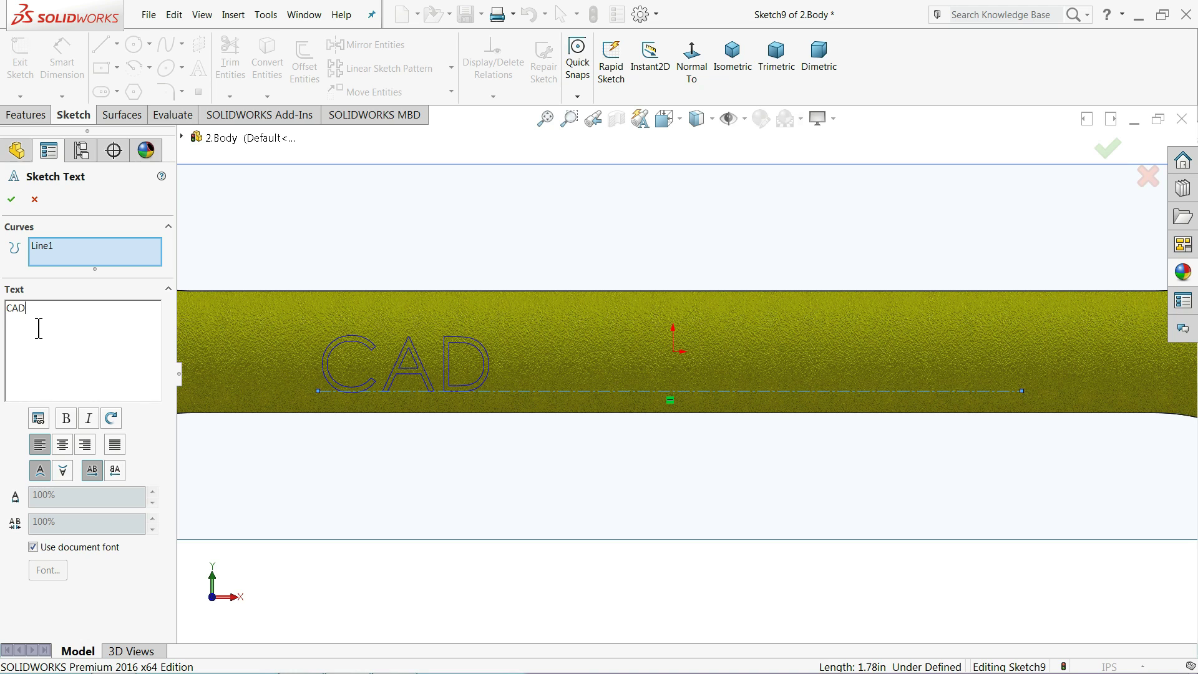
type(" CAM T")
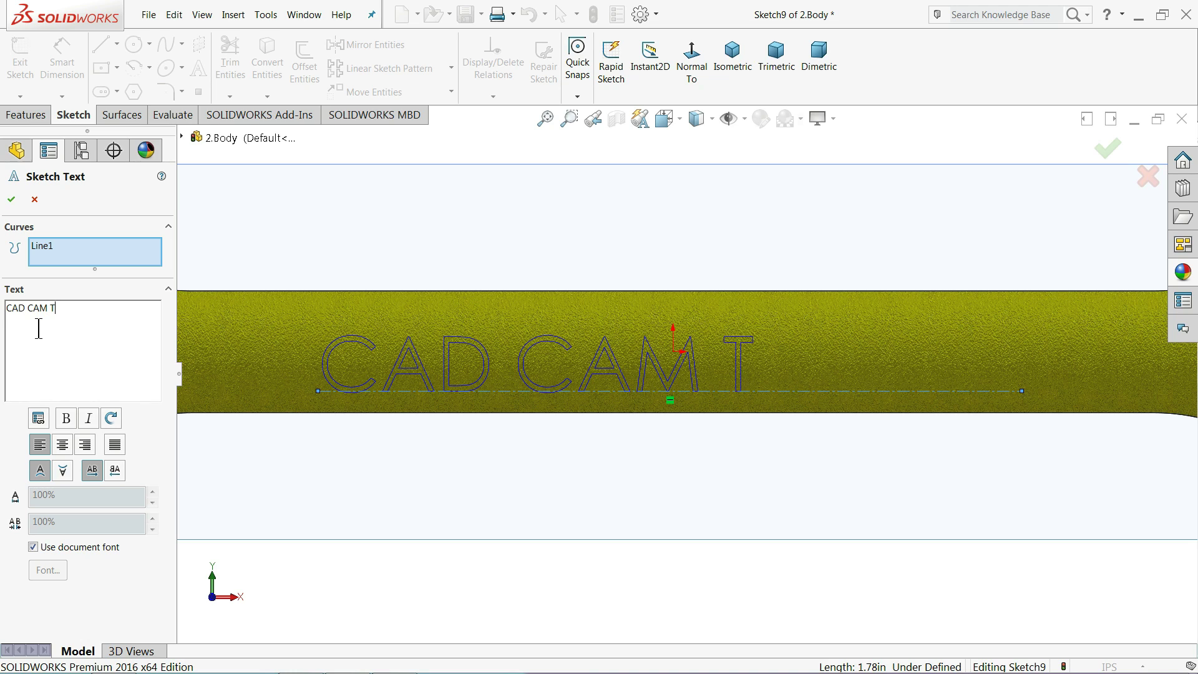
type("UTORIAL")
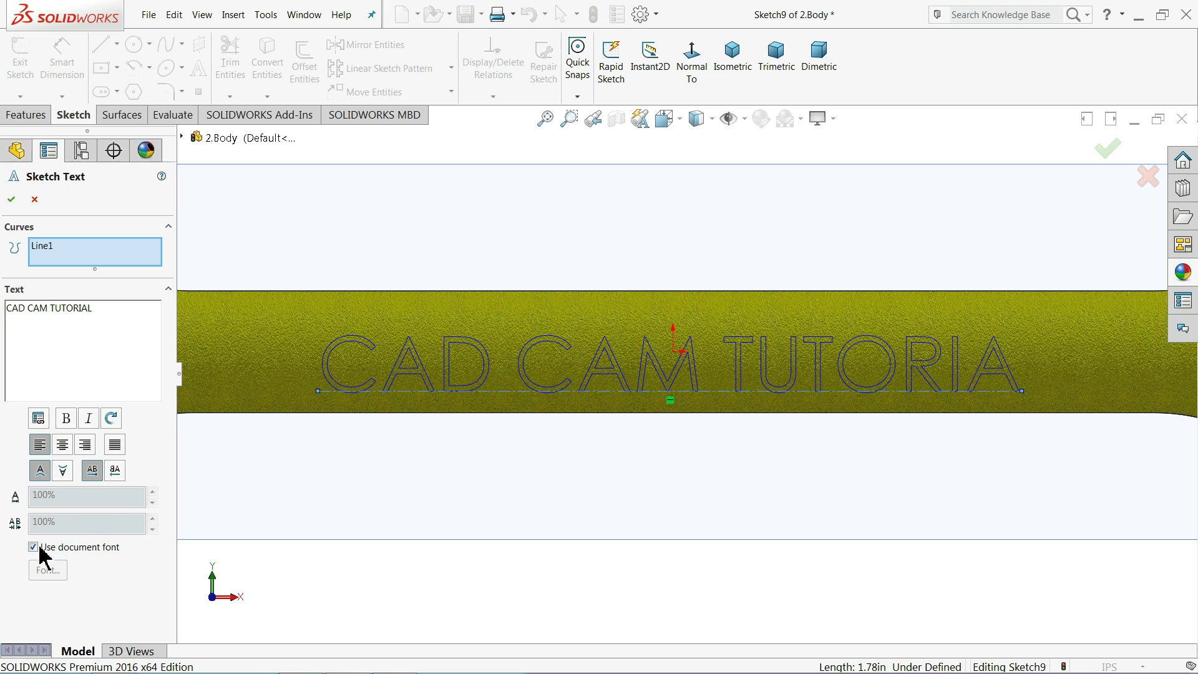
scroll(667, 531, "up", 2)
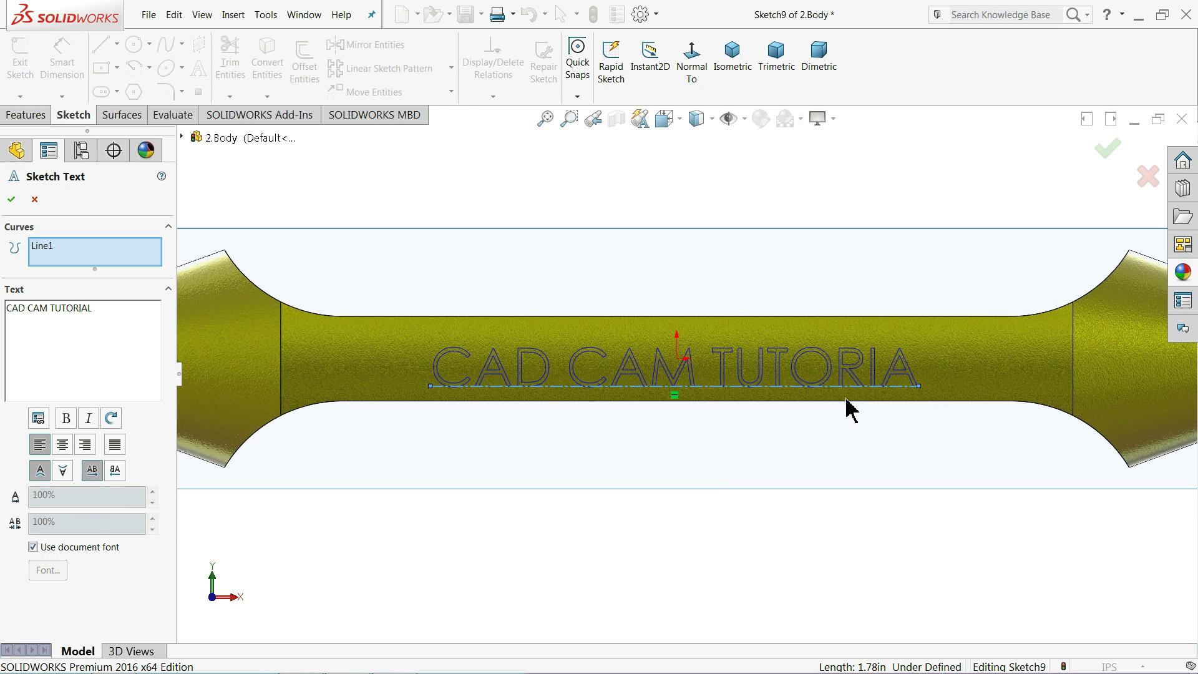
scroll(846, 402, "down", 1)
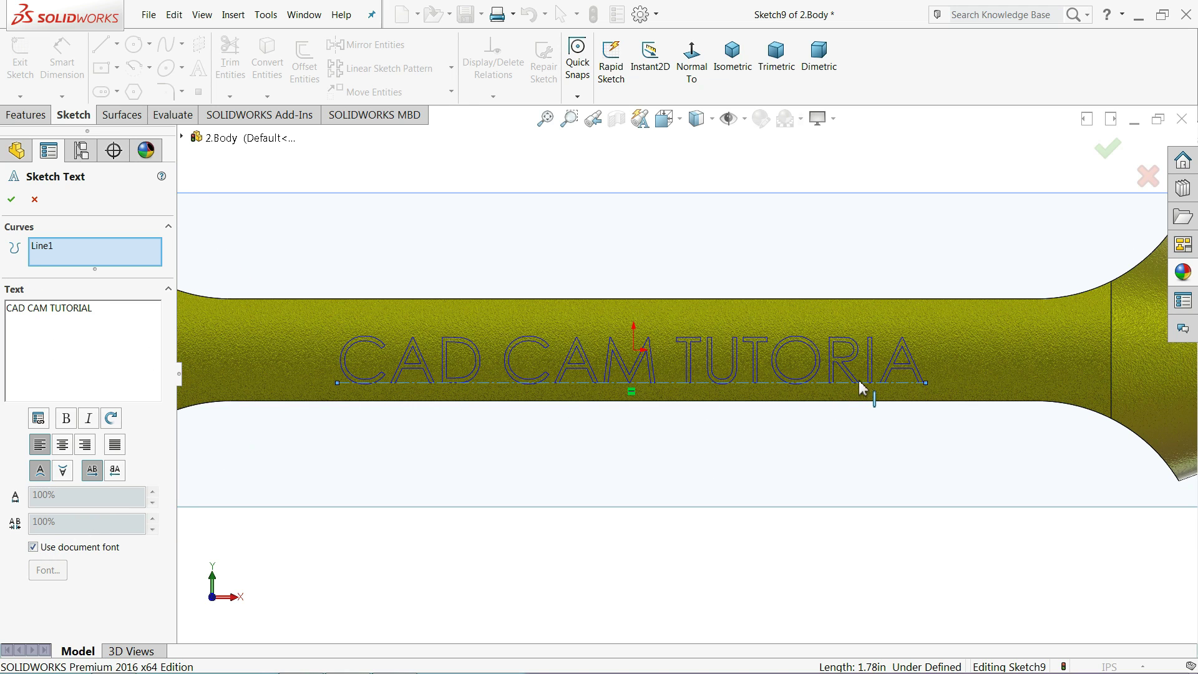
left_click(941, 388)
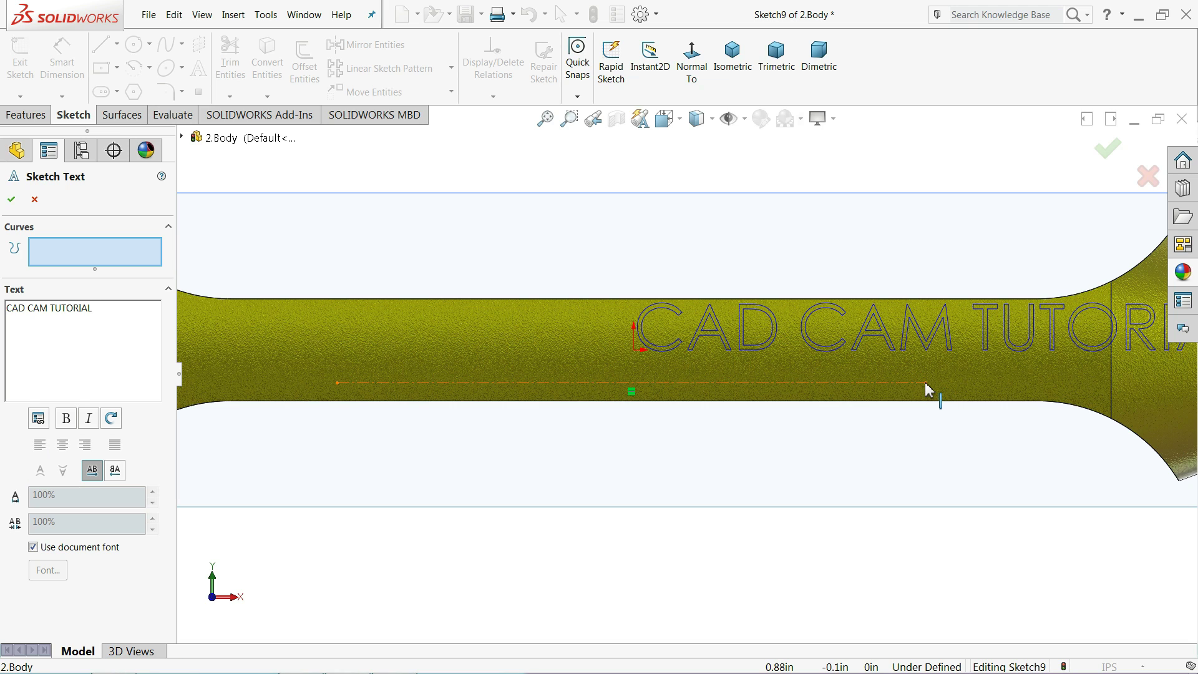
left_click(927, 387)
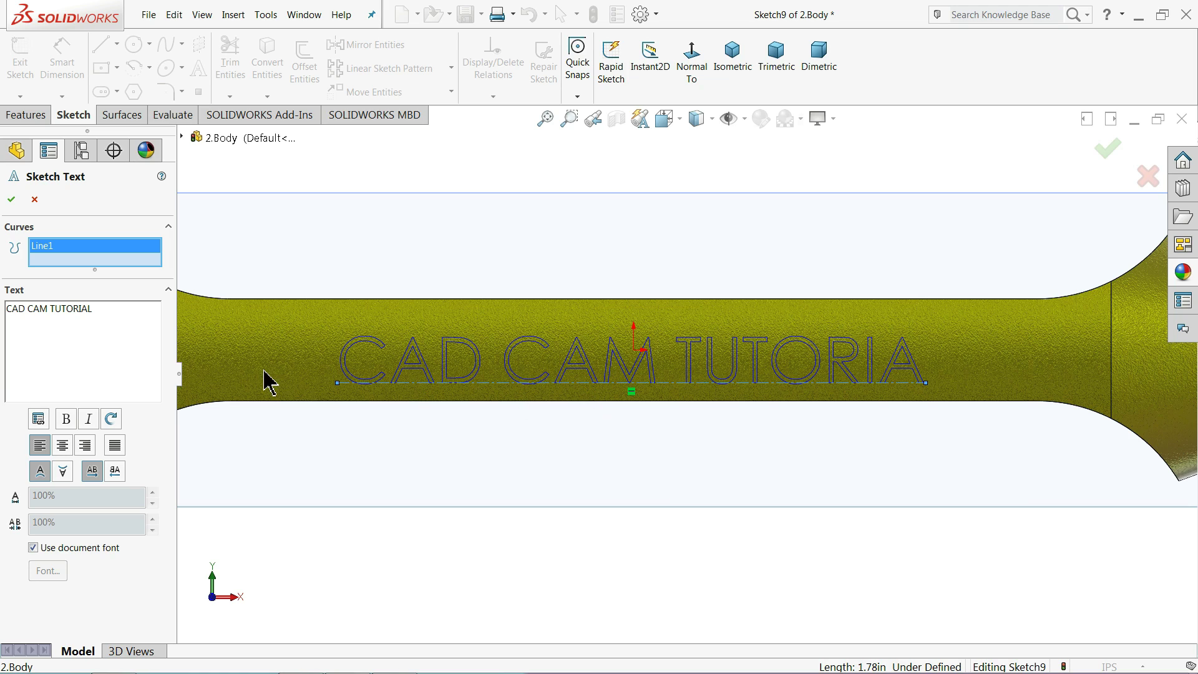
Set the text font to bold Century Gothic, 0.1 in high.
left_click(35, 549)
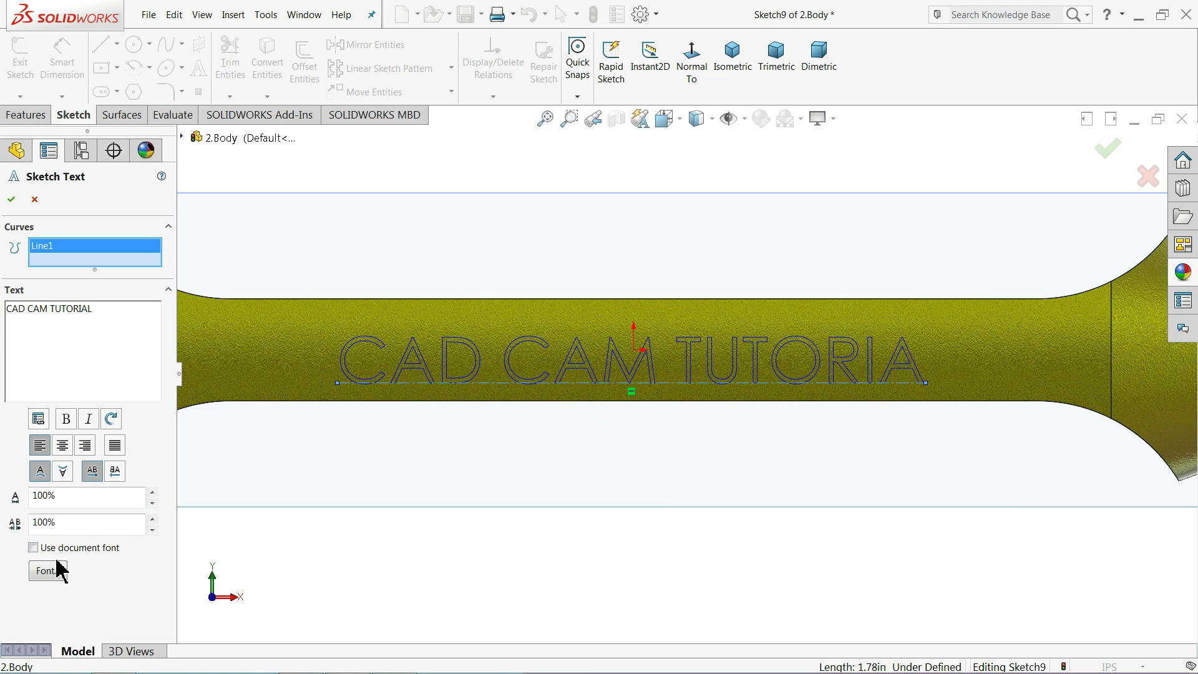
left_click(50, 573)
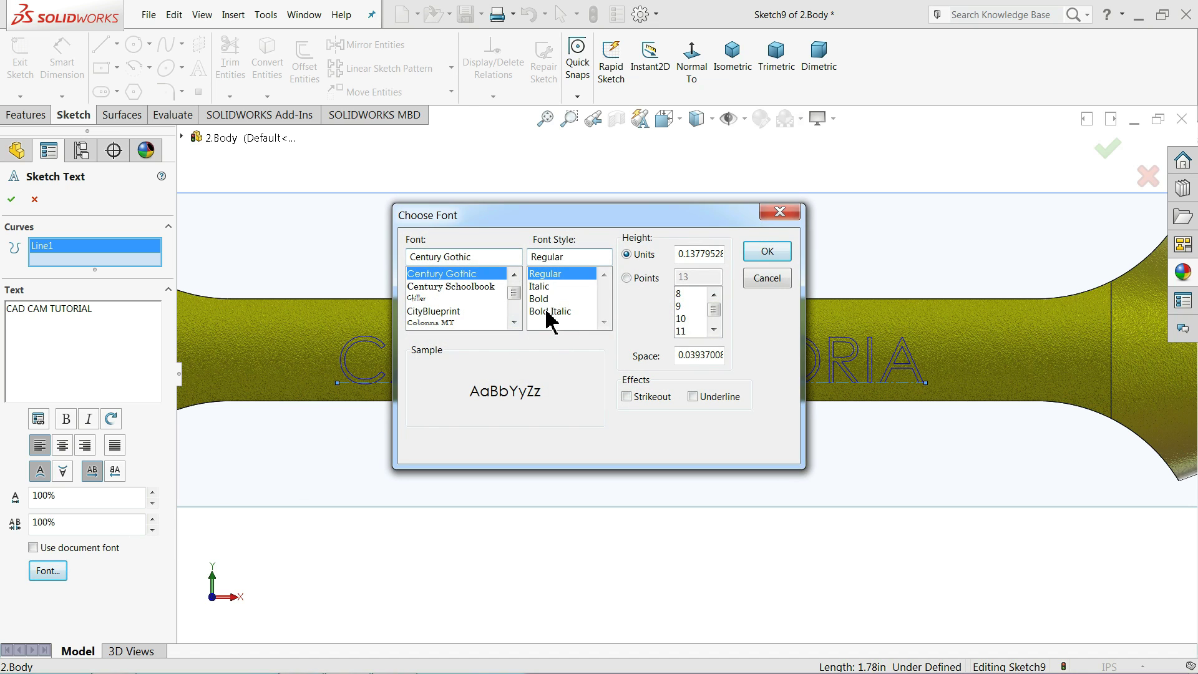
left_click(541, 300)
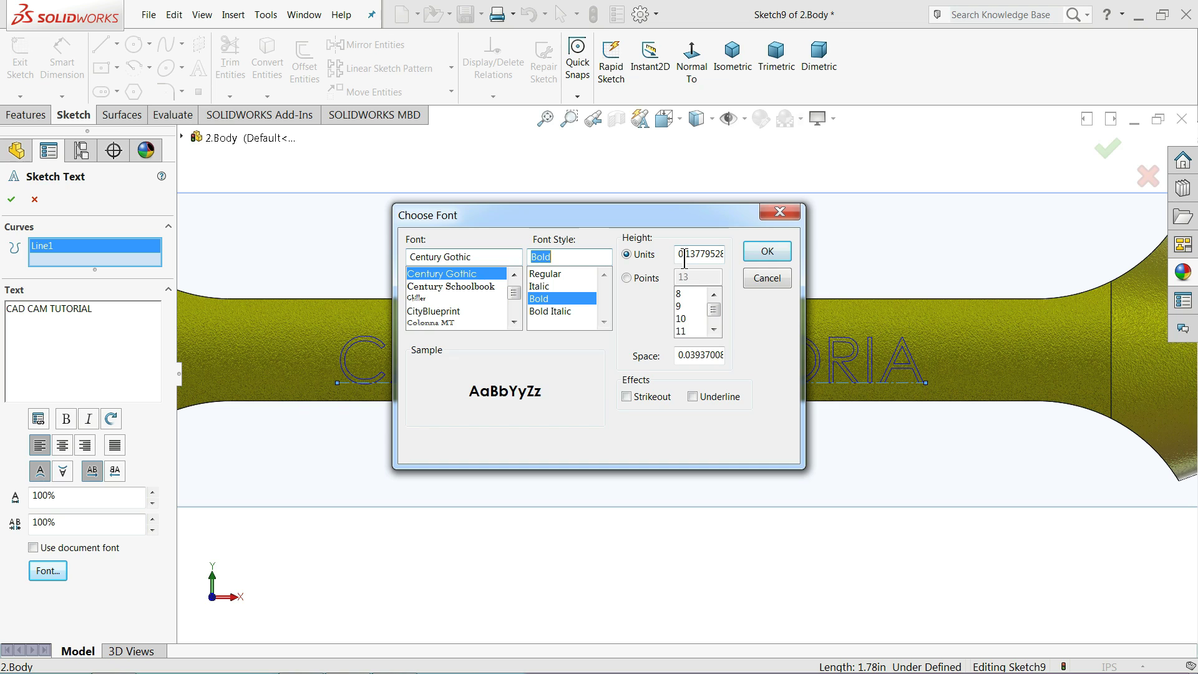
left_click_drag(685, 258, 743, 252)
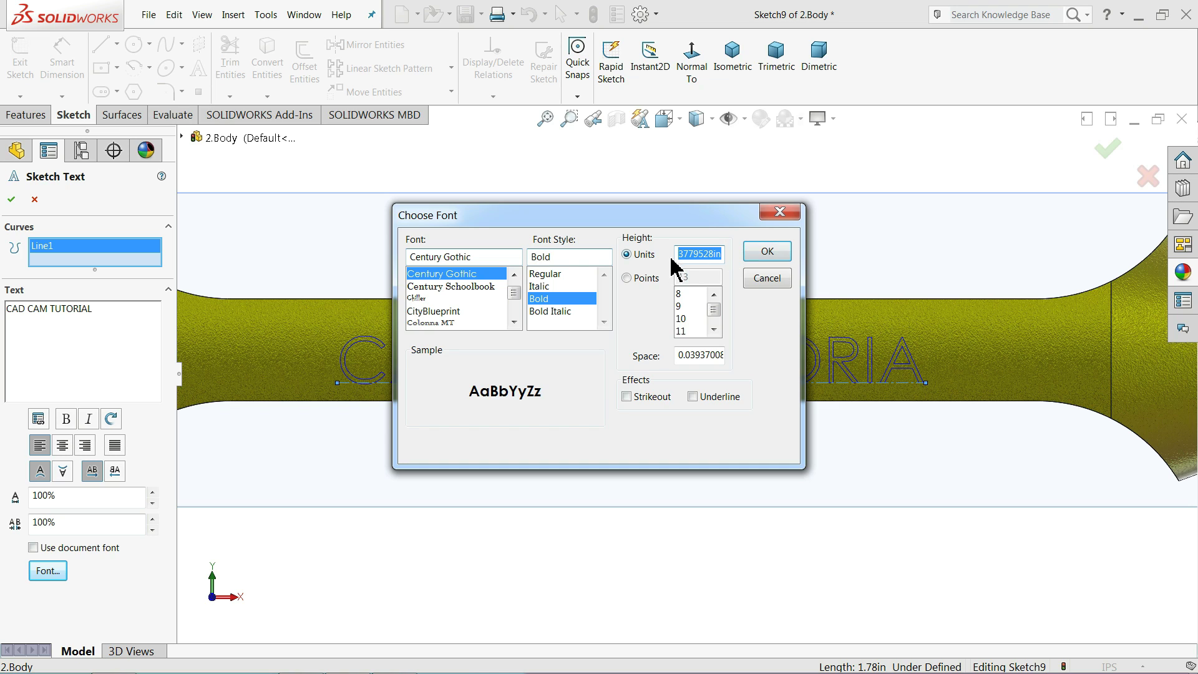
type("100")
key("Return")
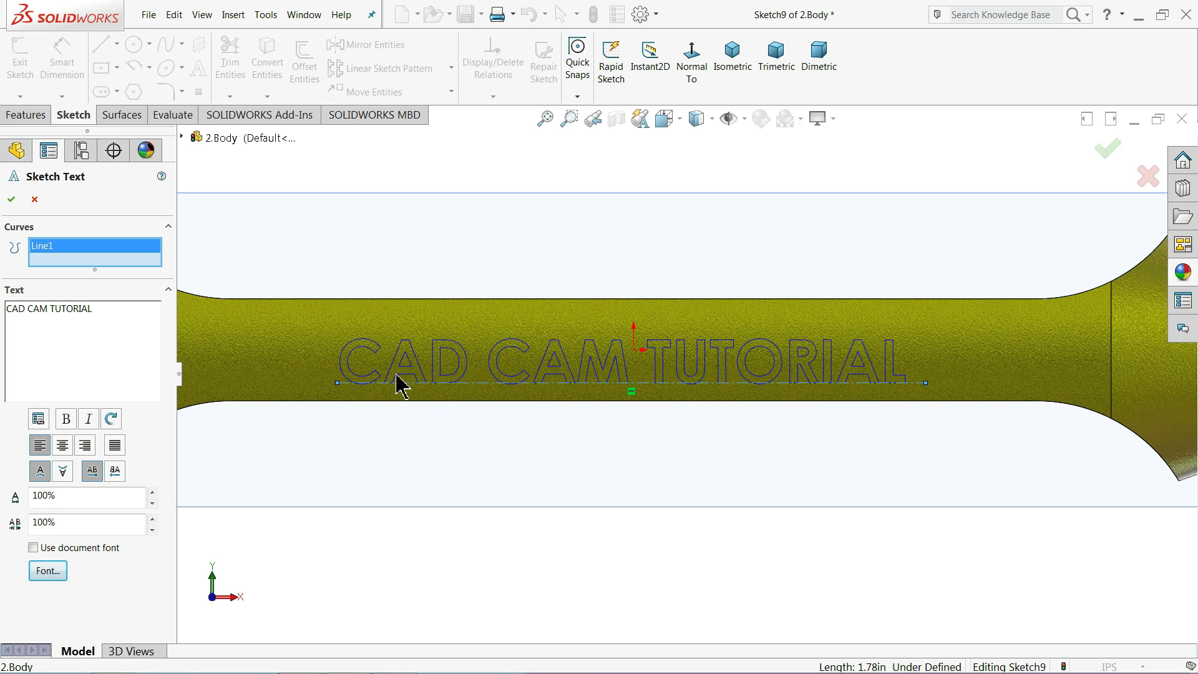
Accept the sketch text and exit Sketch9.
left_click(11, 199)
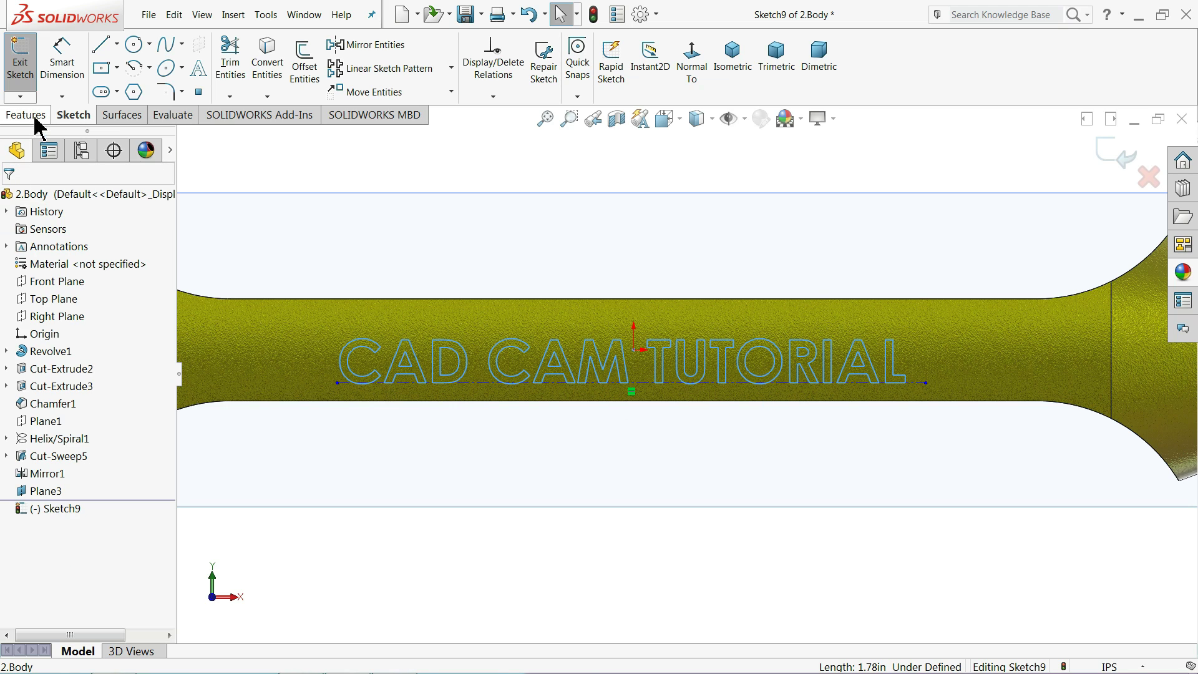
left_click(1112, 156)
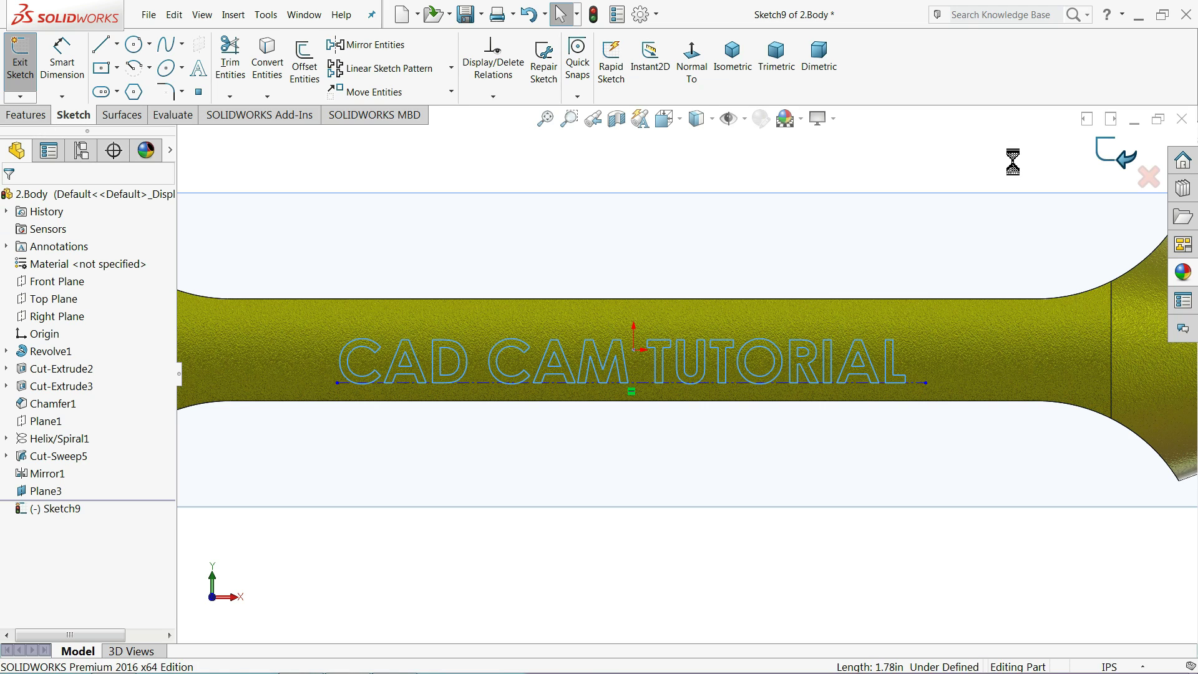
left_click(18, 115)
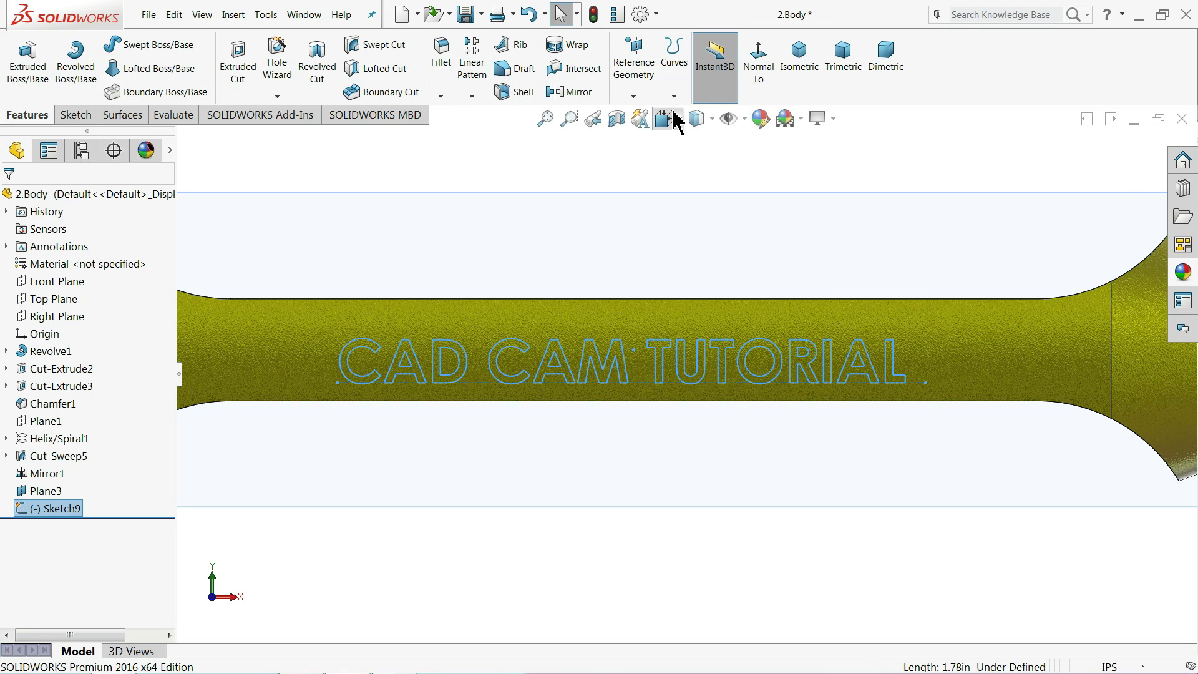
left_click(634, 96)
left_click(674, 96)
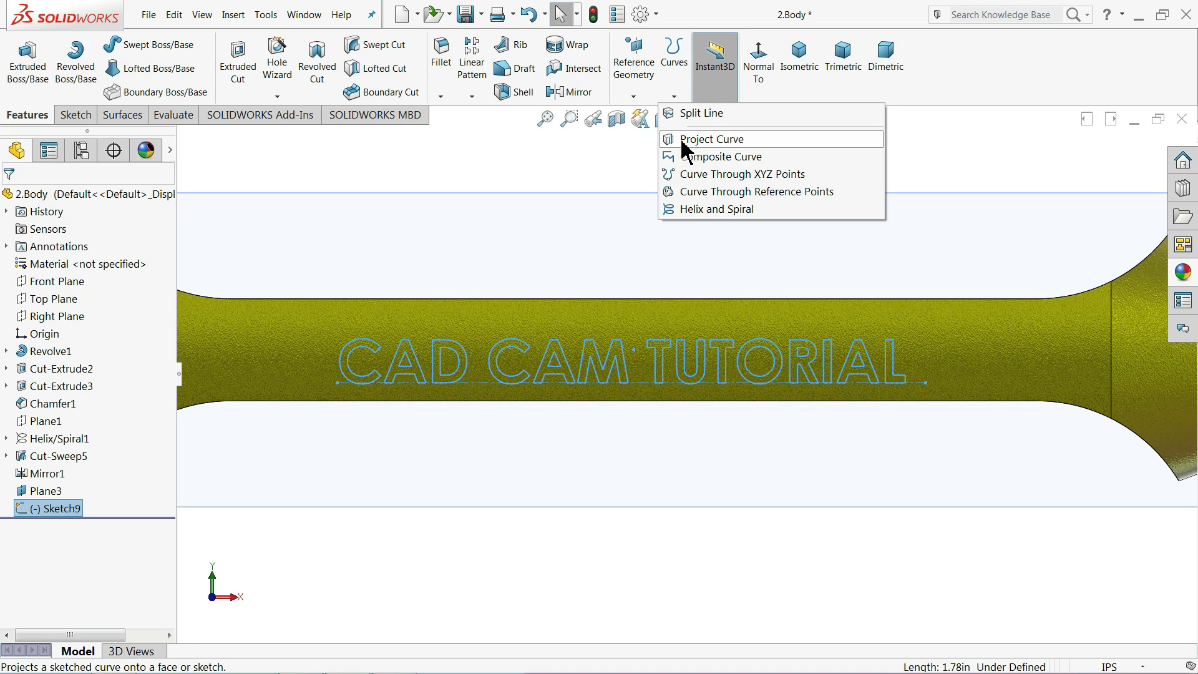
Set up Wrap1 embossing Sketch9's text onto the neck's flat side face.
left_click(577, 47)
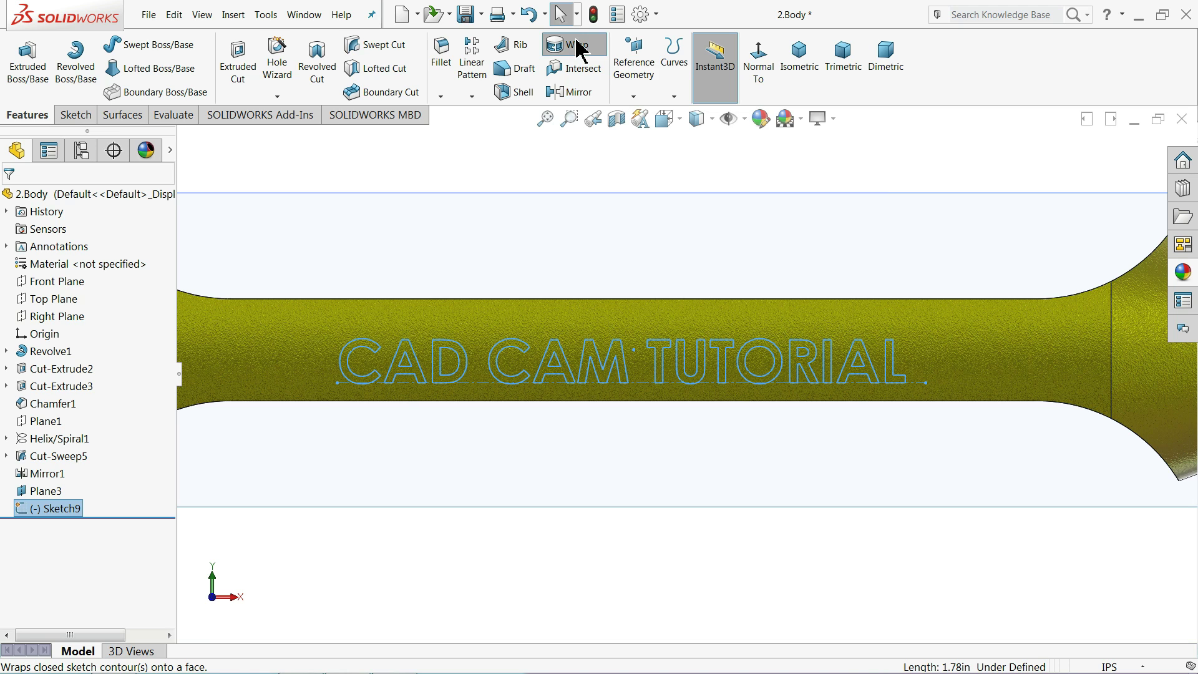
key("f")
middle_click_drag(540, 240, 488, 340)
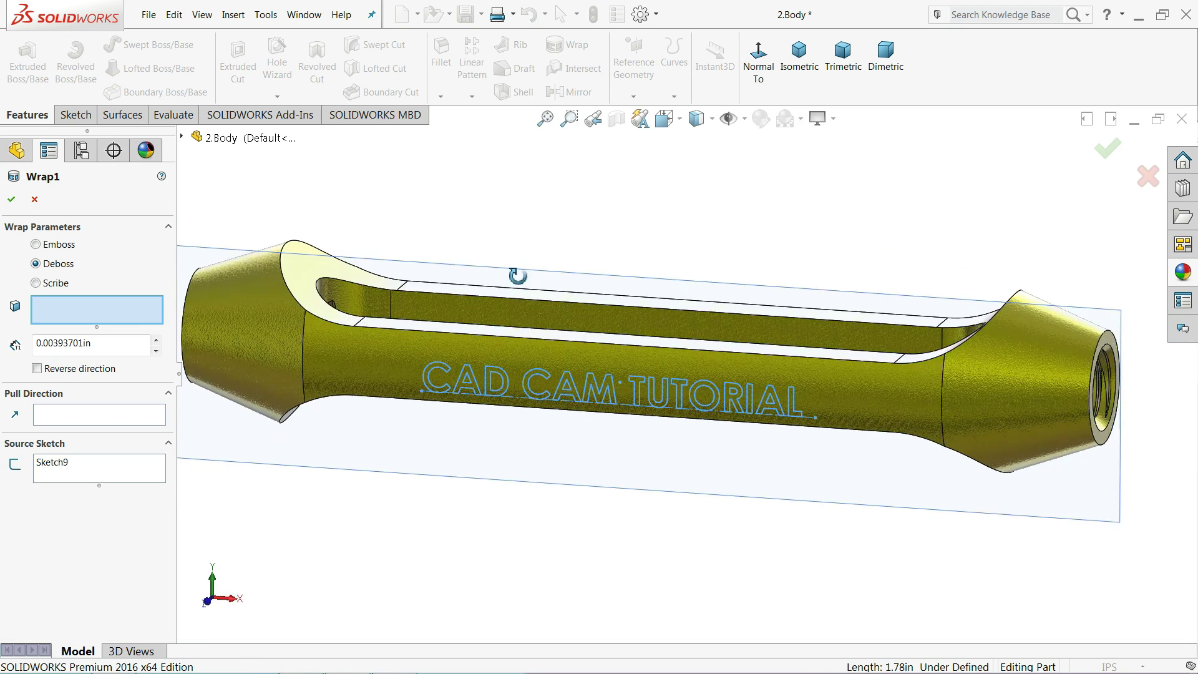
scroll(667, 415, "down", 3)
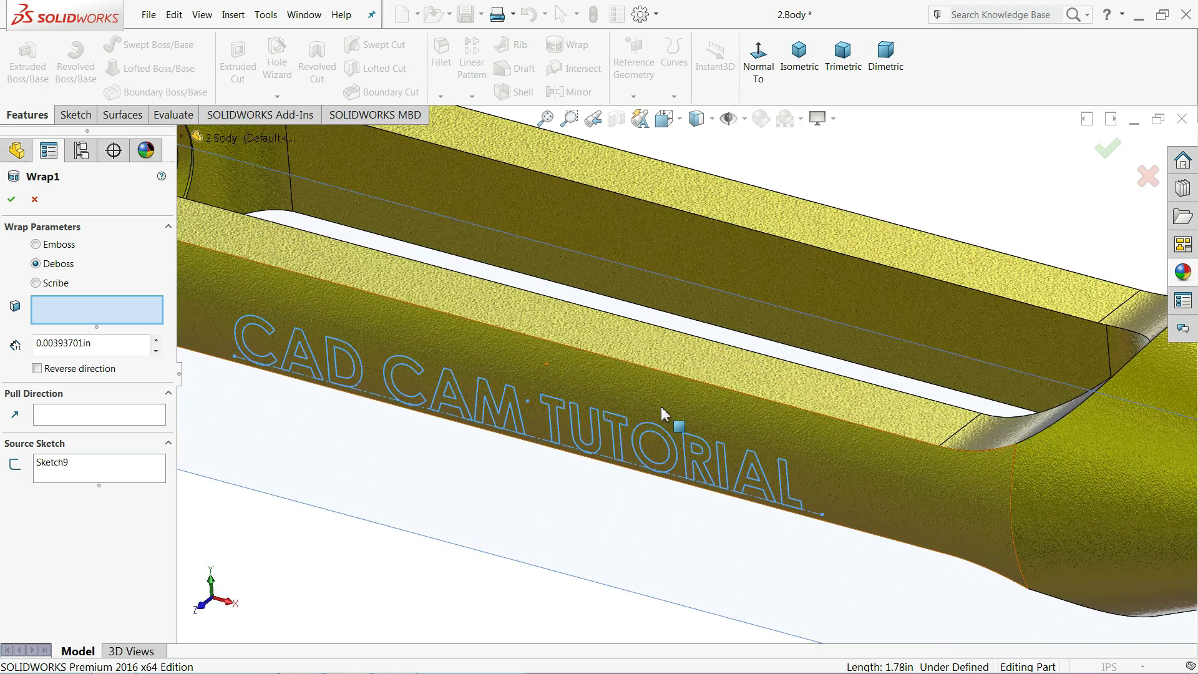
left_click(58, 246)
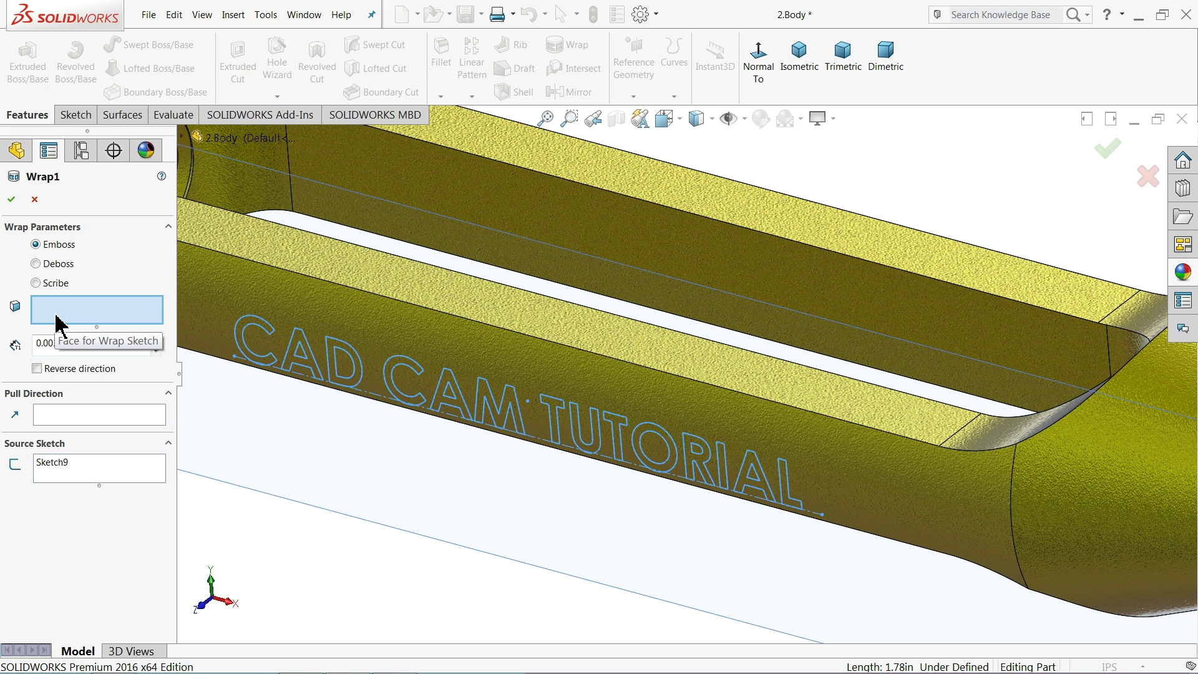
left_click(438, 330)
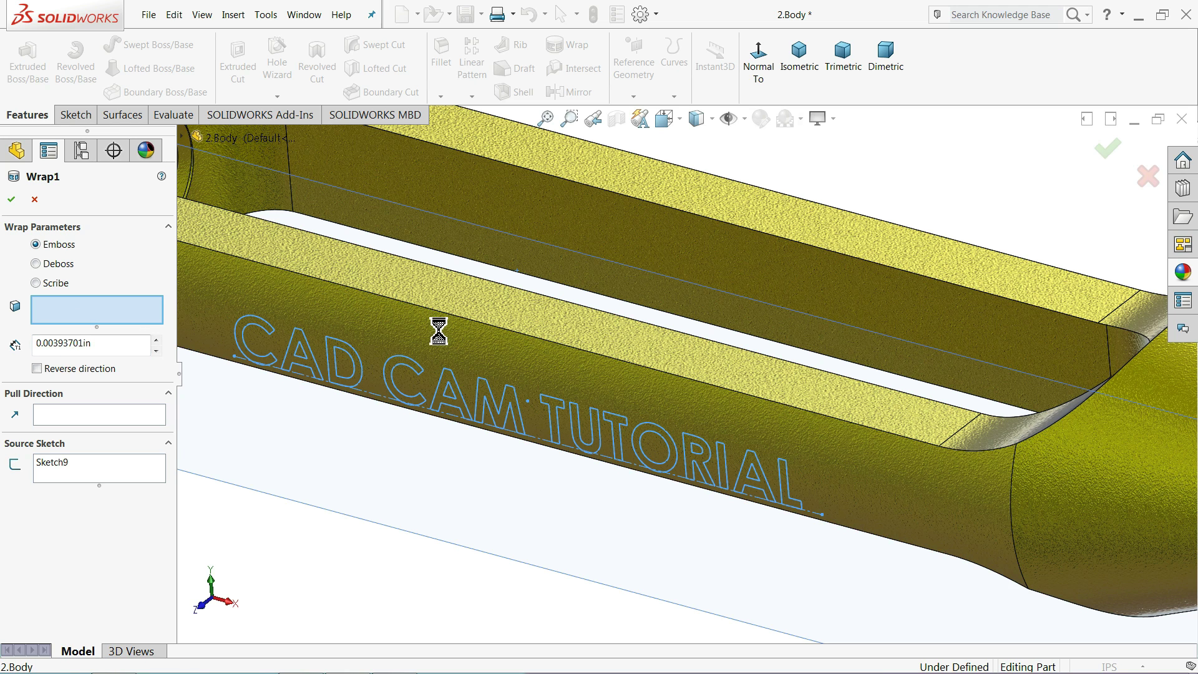
mouse_move(446, 343)
middle_mouse_down()
mouse_move(372, 384)
mouse_move(414, 381)
mouse_move(348, 393)
middle_mouse_up()
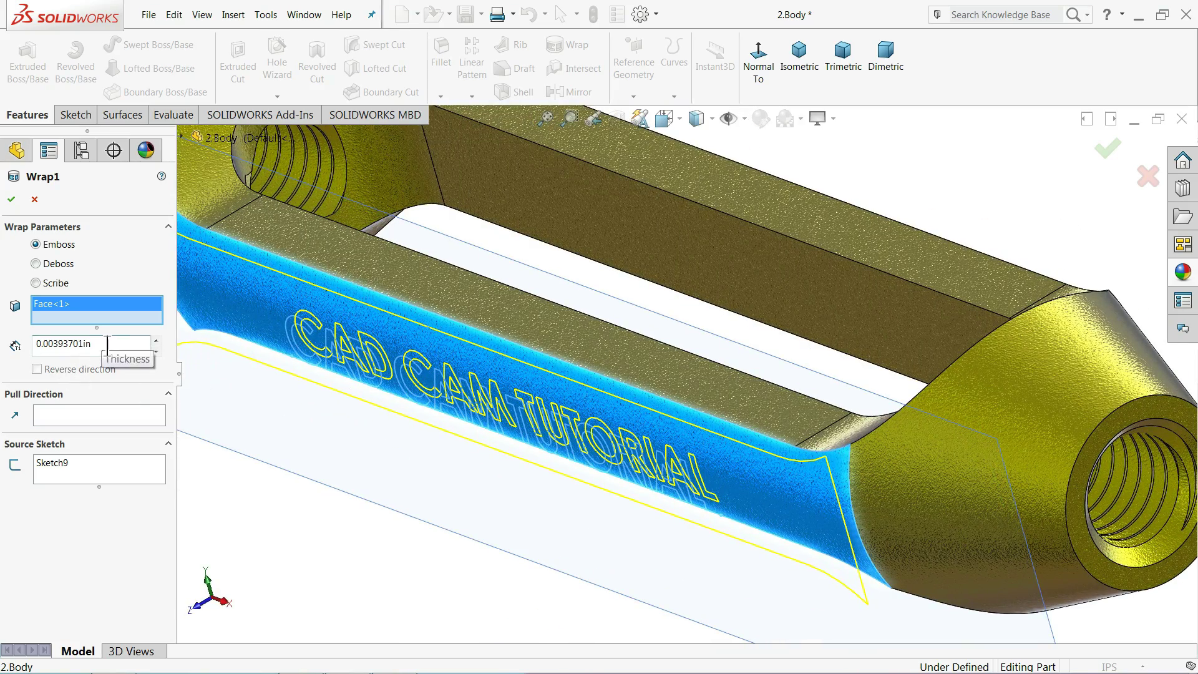
Enter a trial Wrap thickness and orbit to inspect the raised lettering.
left_click_drag(108, 346, 19, 346)
type("0")
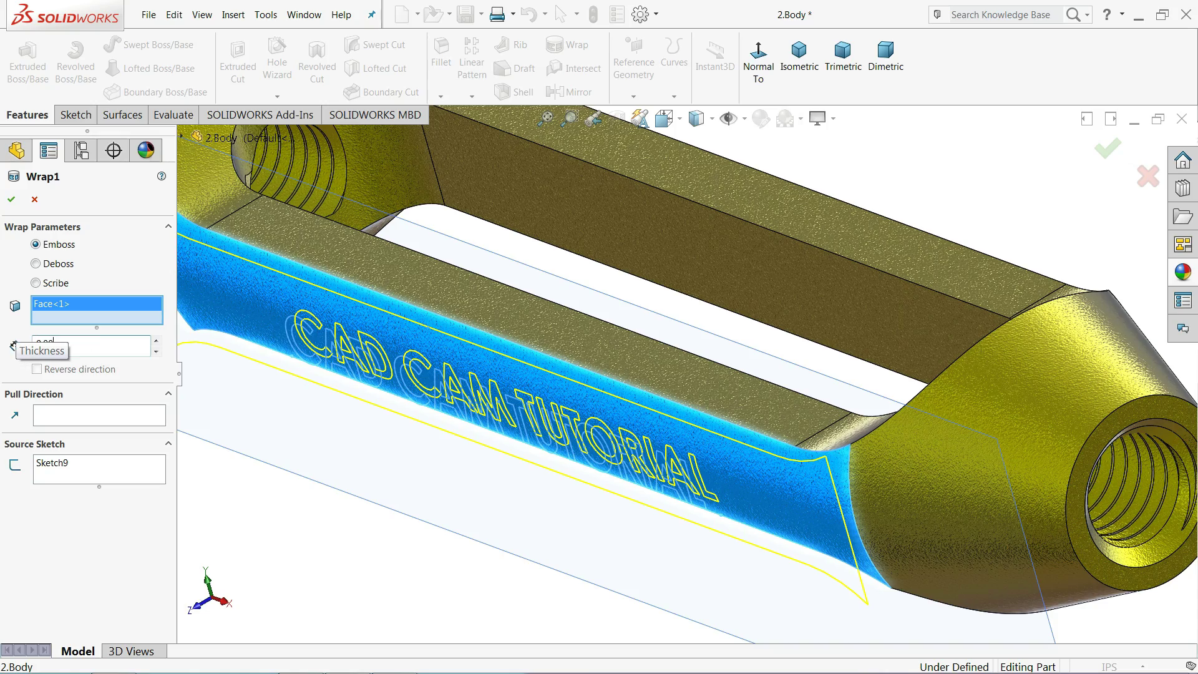
type("5in")
scroll(460, 366, "down", 3)
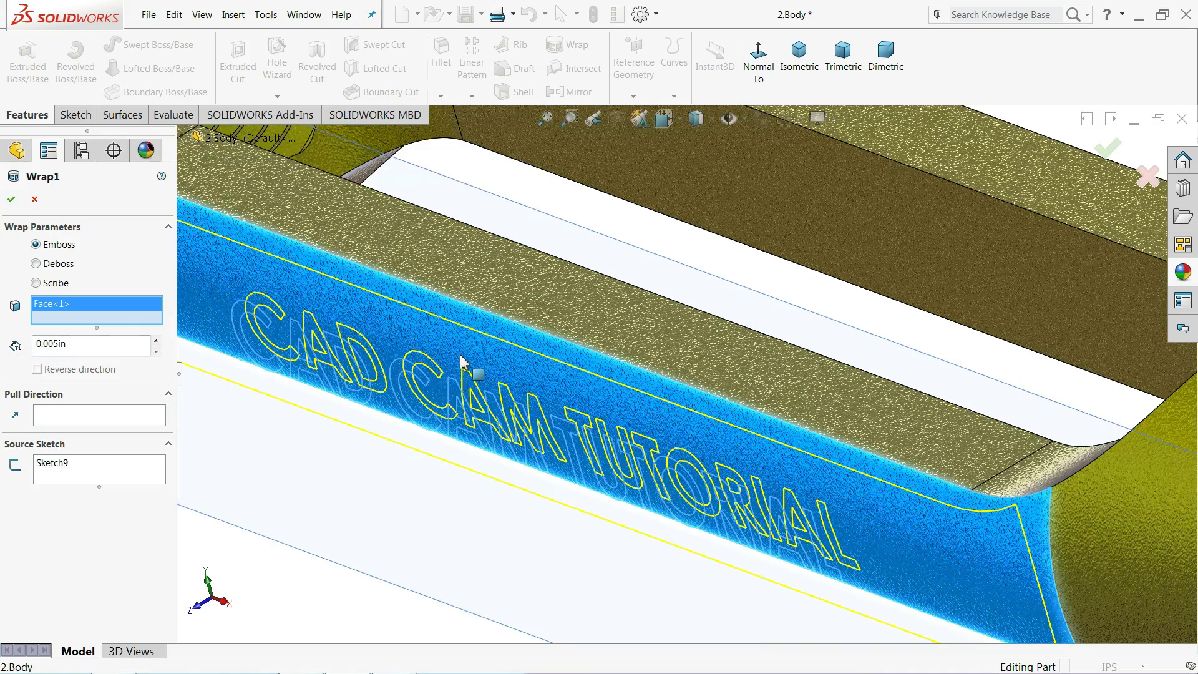
mouse_move(460, 366)
middle_mouse_down()
mouse_move(411, 406)
mouse_move(441, 361)
middle_mouse_up()
left_click_drag(86, 348, 7, 350)
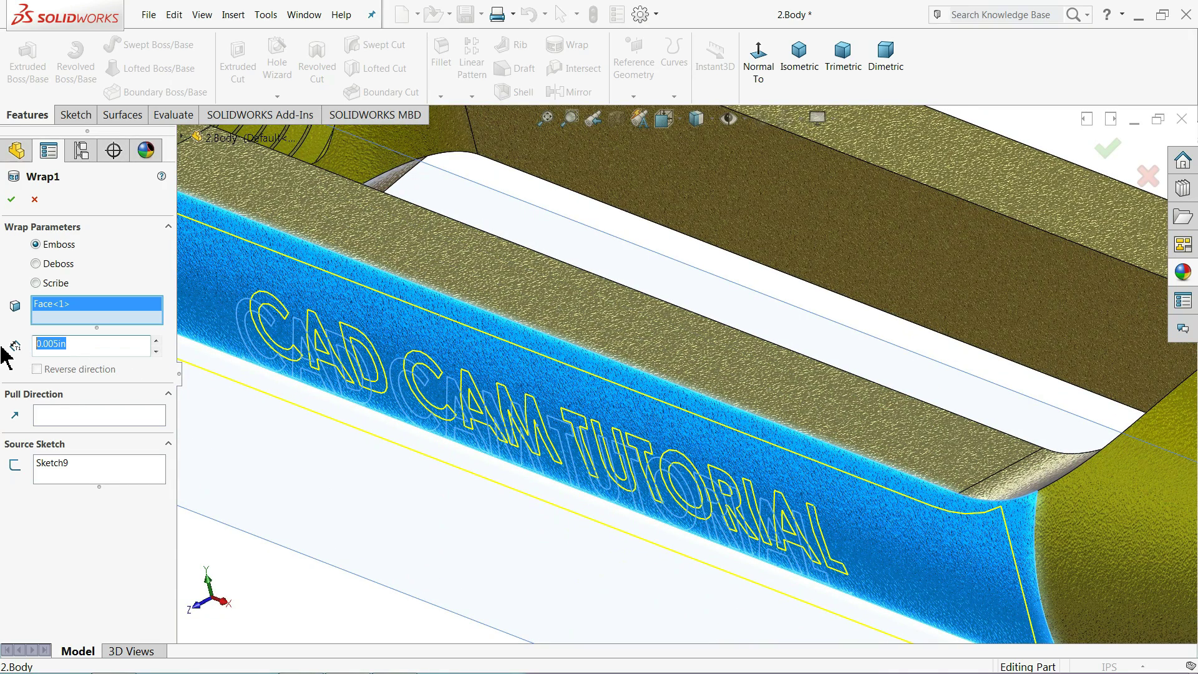
type("0.")
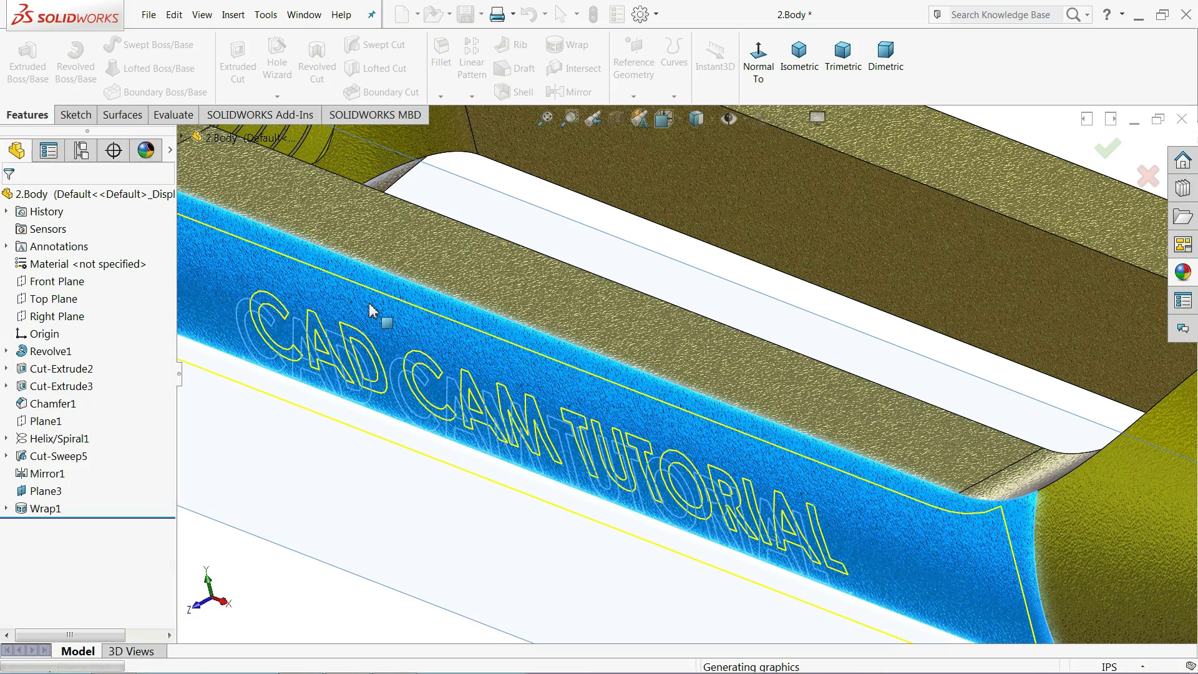
scroll(452, 357, "up", 2)
mouse_move(452, 357)
middle_mouse_down()
mouse_move(508, 331)
mouse_move(516, 270)
mouse_move(495, 270)
mouse_move(501, 328)
middle_mouse_up()
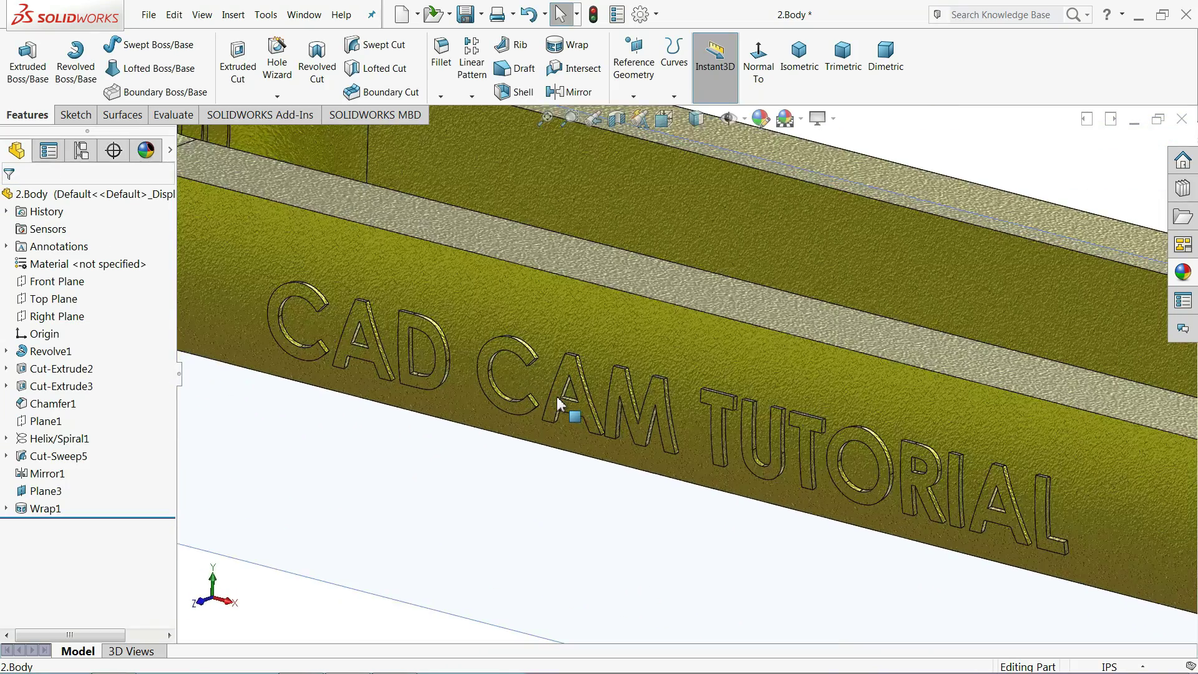
middle_click_drag(522, 375, 567, 406)
mouse_move(495, 396)
middle_mouse_down()
mouse_move(441, 357)
mouse_move(424, 365)
middle_mouse_up()
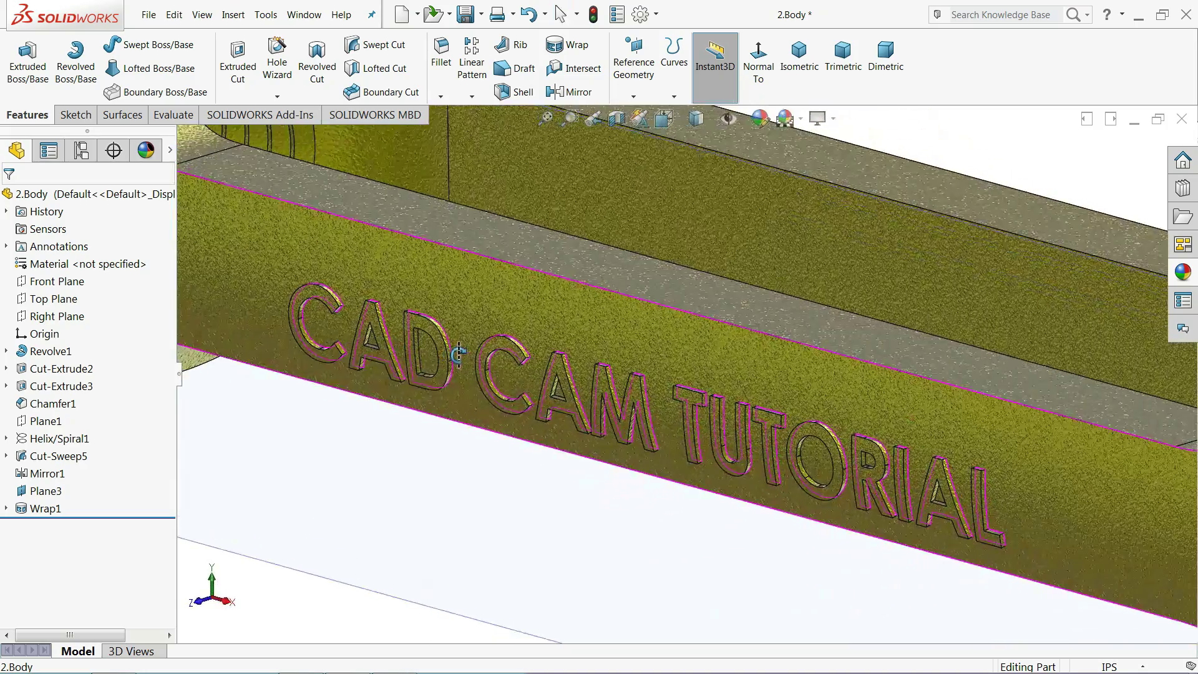
Edit Wrap1 to raise the CAD CAM TUTORIAL lettering 0.02 in.
left_click(27, 517)
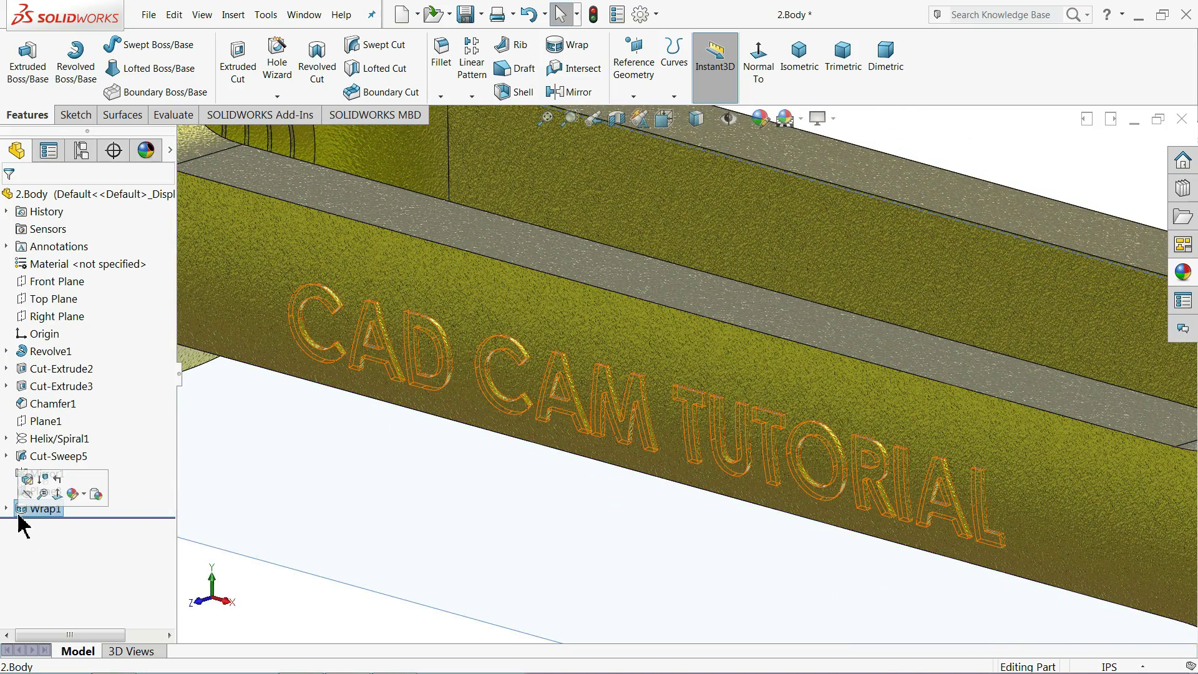
left_click(31, 482)
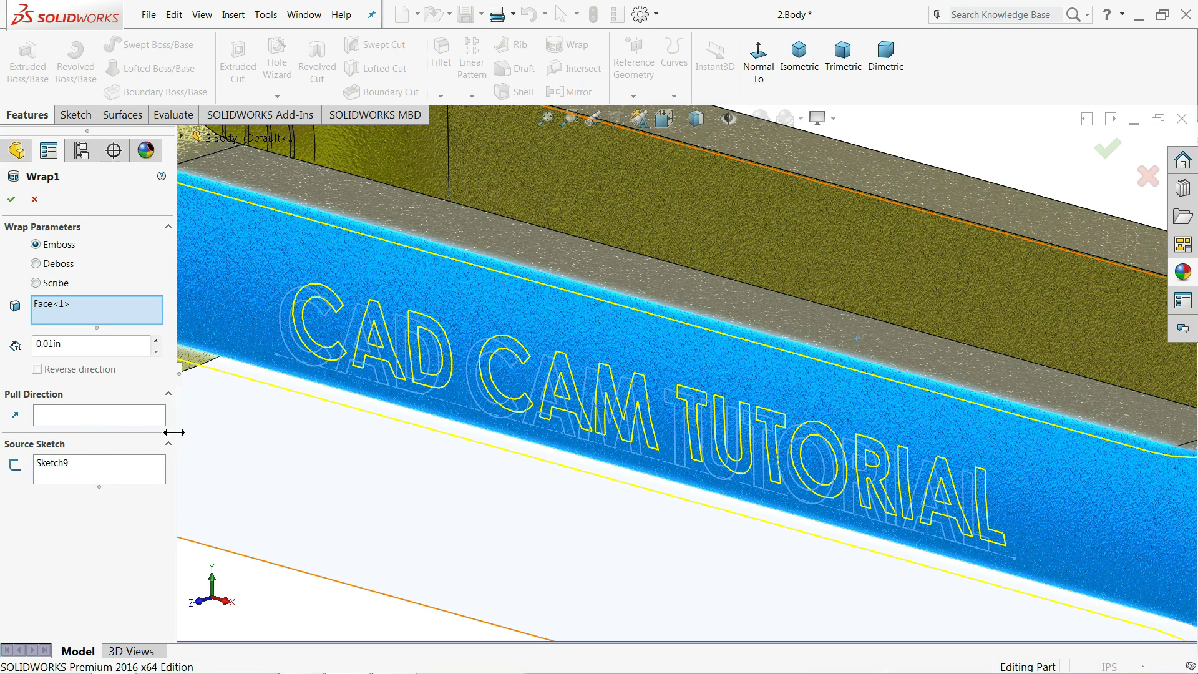
double_click(69, 349)
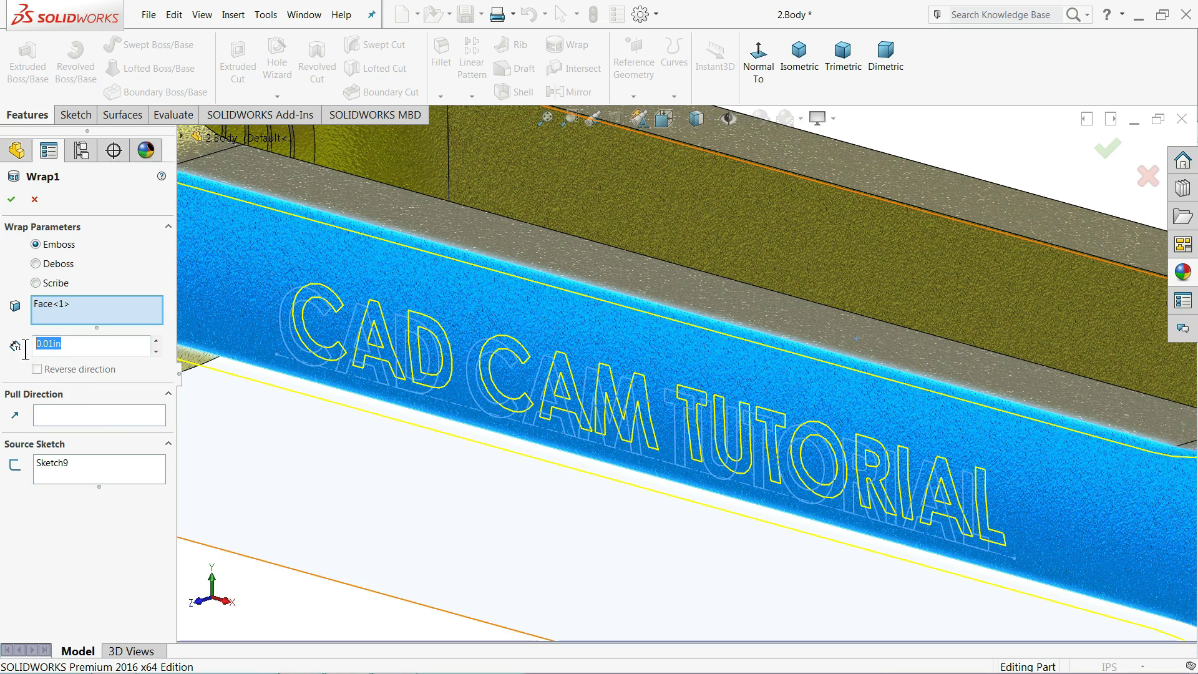
type("0.02")
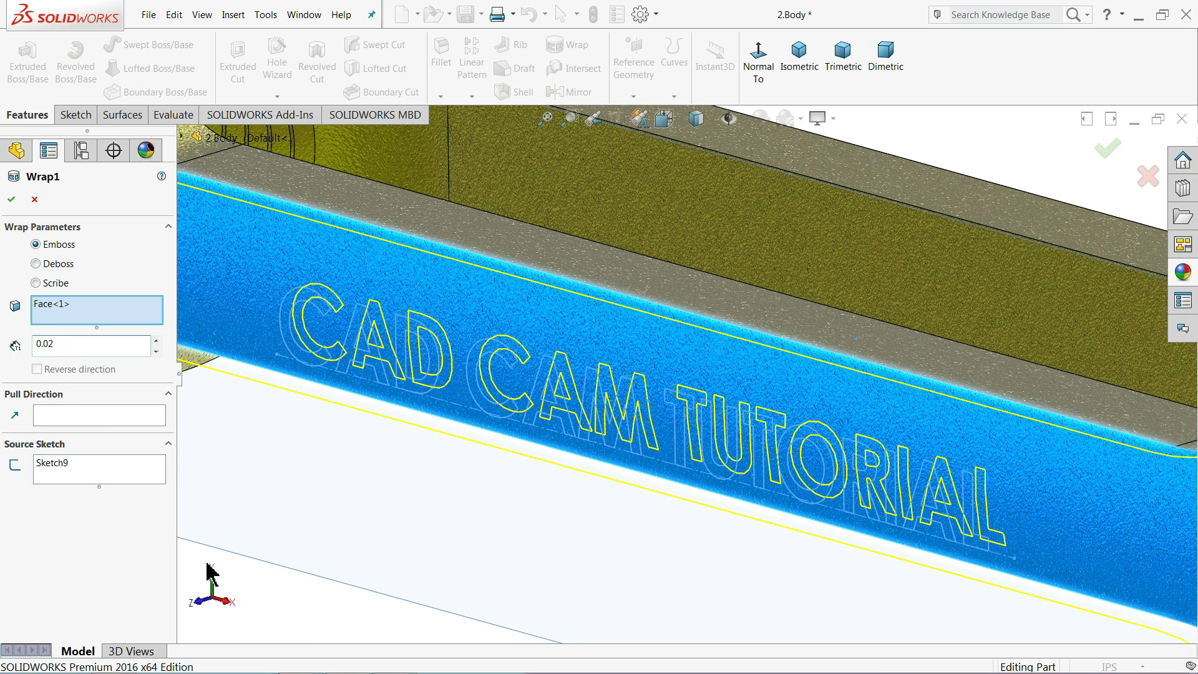
key("Return")
left_click(13, 201)
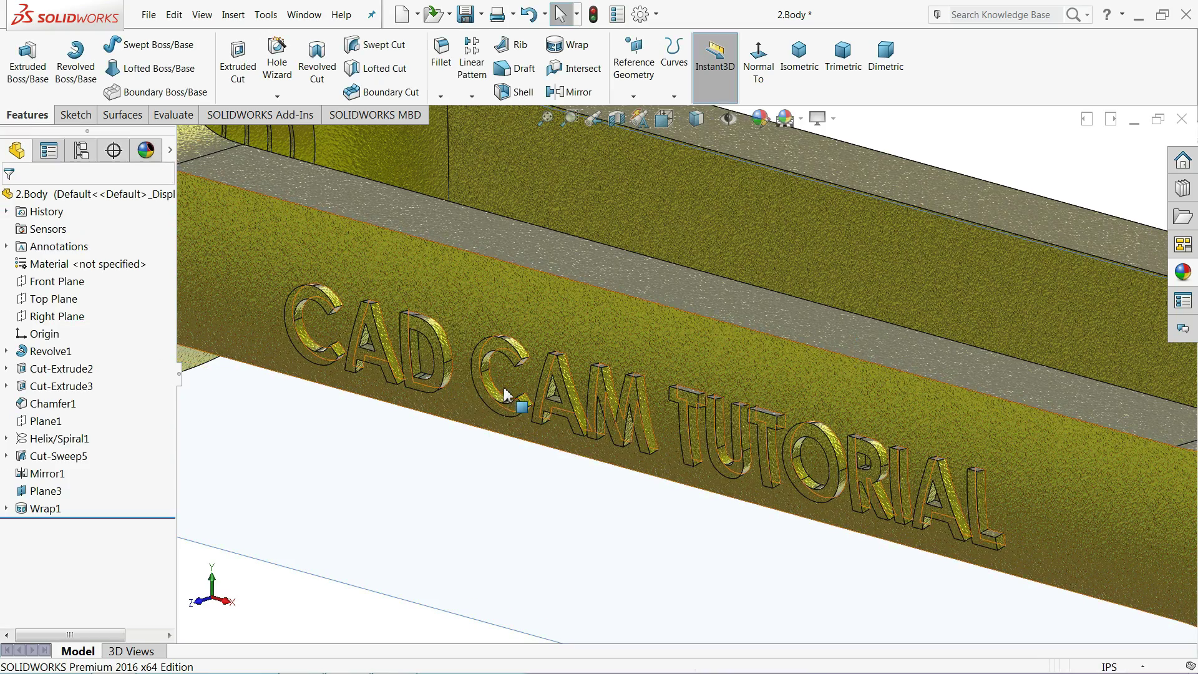
scroll(524, 381, "down", 2)
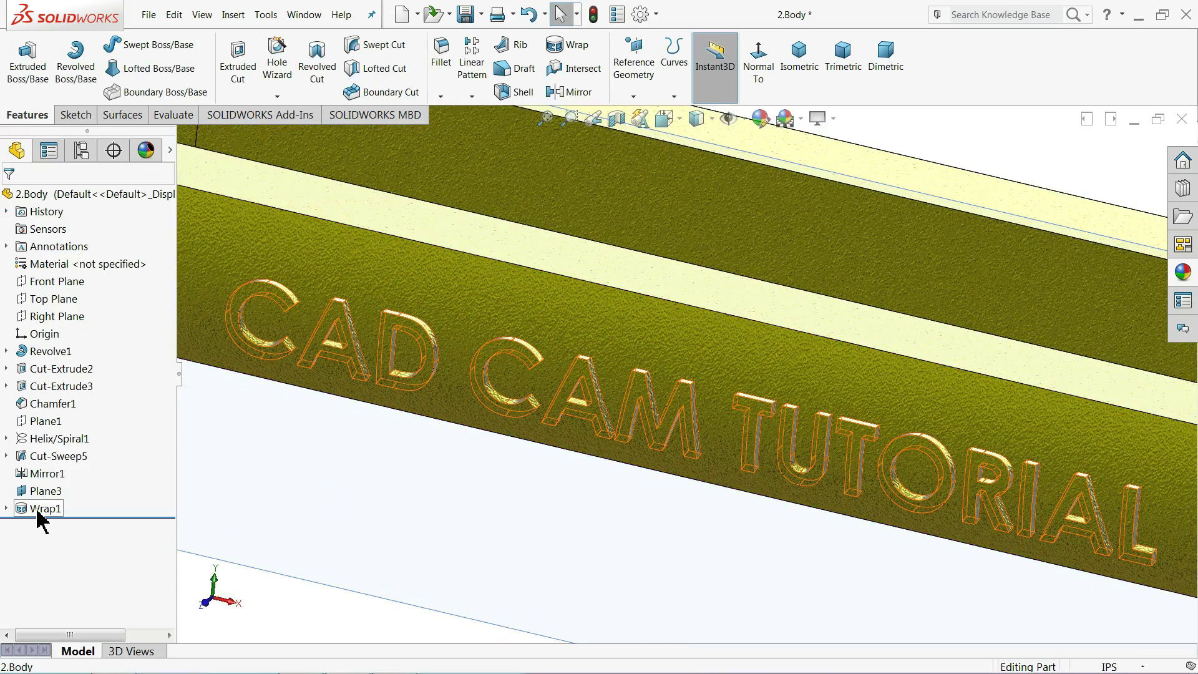
Give the Wrap1 embossed lettering a red appearance.
left_click(40, 508)
left_click(757, 120)
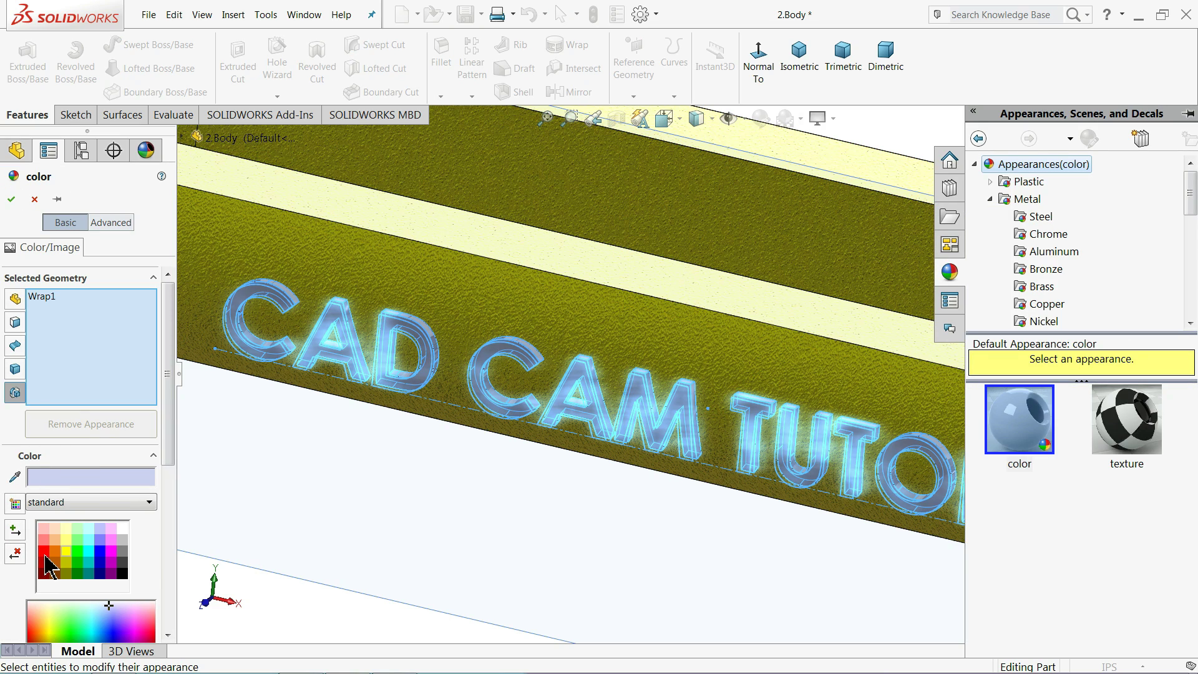
left_click(46, 559)
left_click(11, 198)
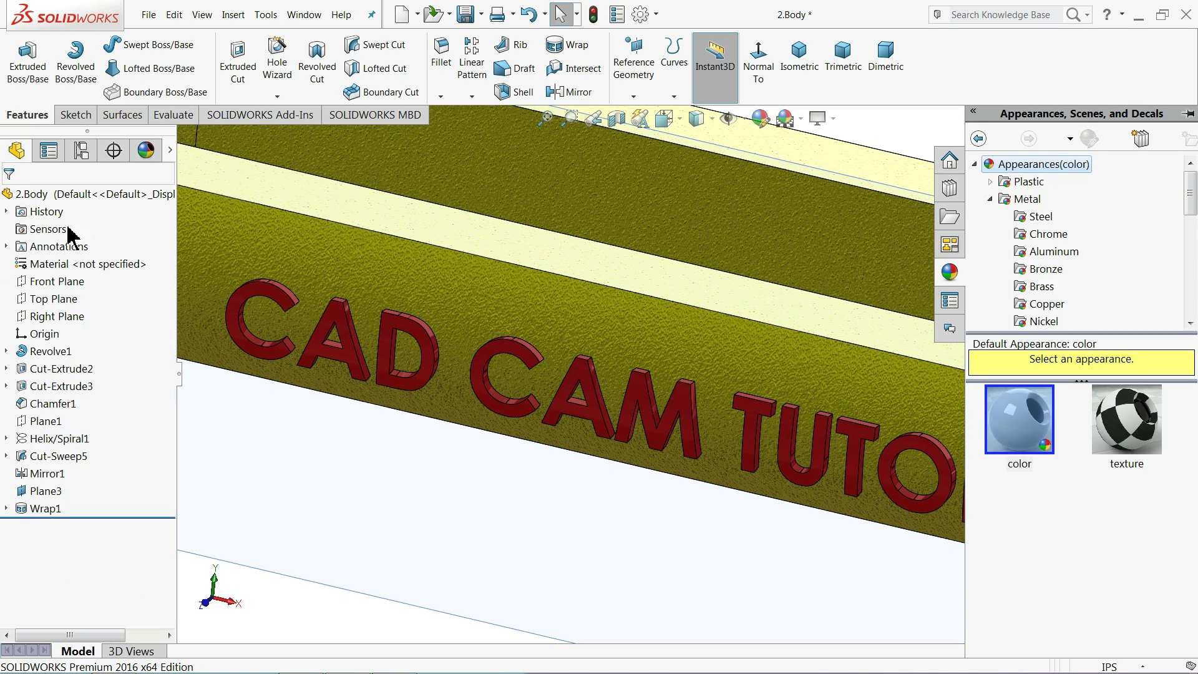
scroll(569, 267, "up", 5)
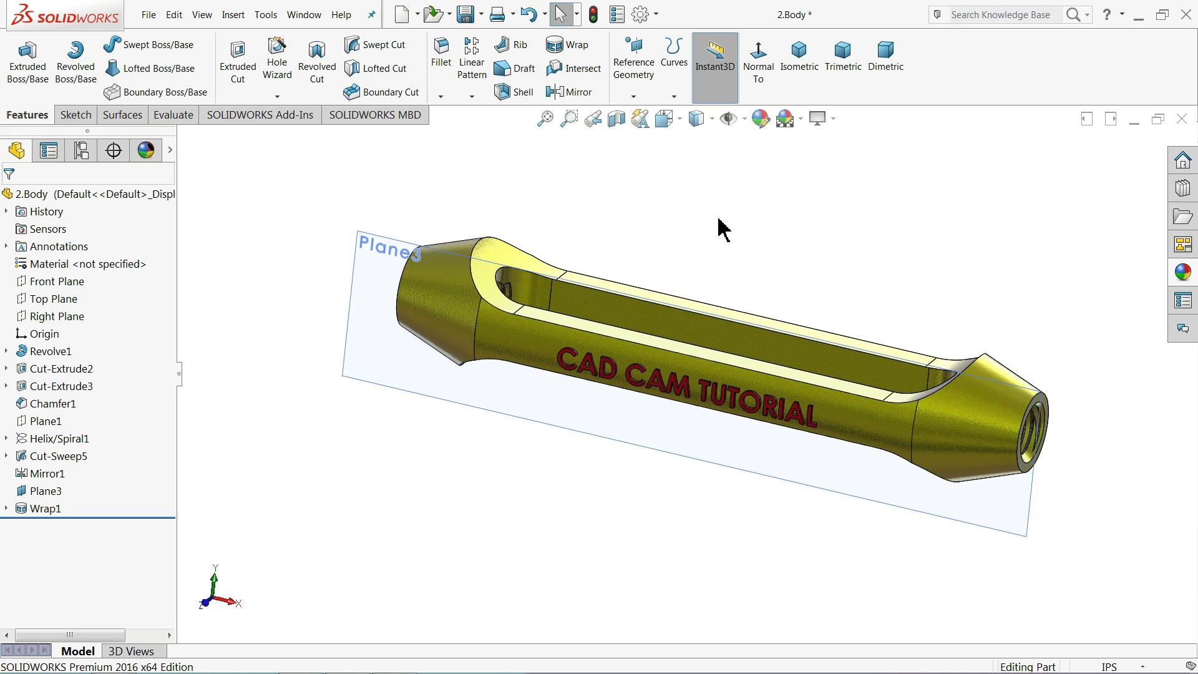
middle_click_drag(719, 228, 562, 241)
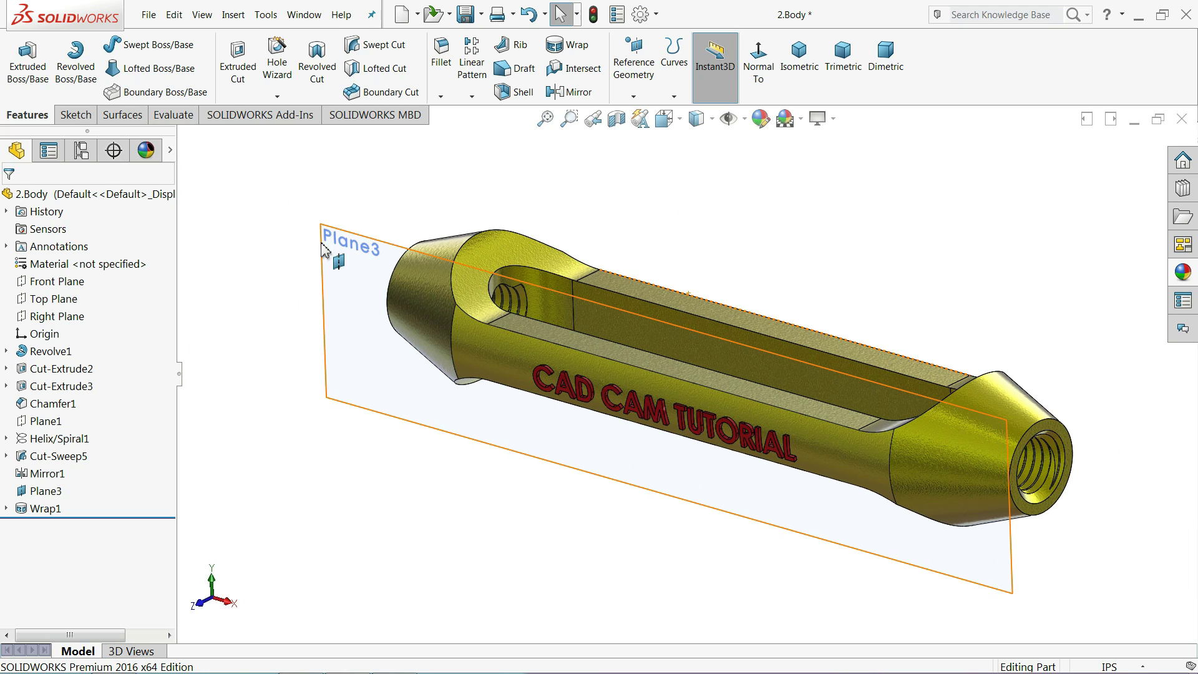
Hide Plane3 and save the turnbuckle body as 2.Body.
left_click(322, 250)
left_click(406, 206)
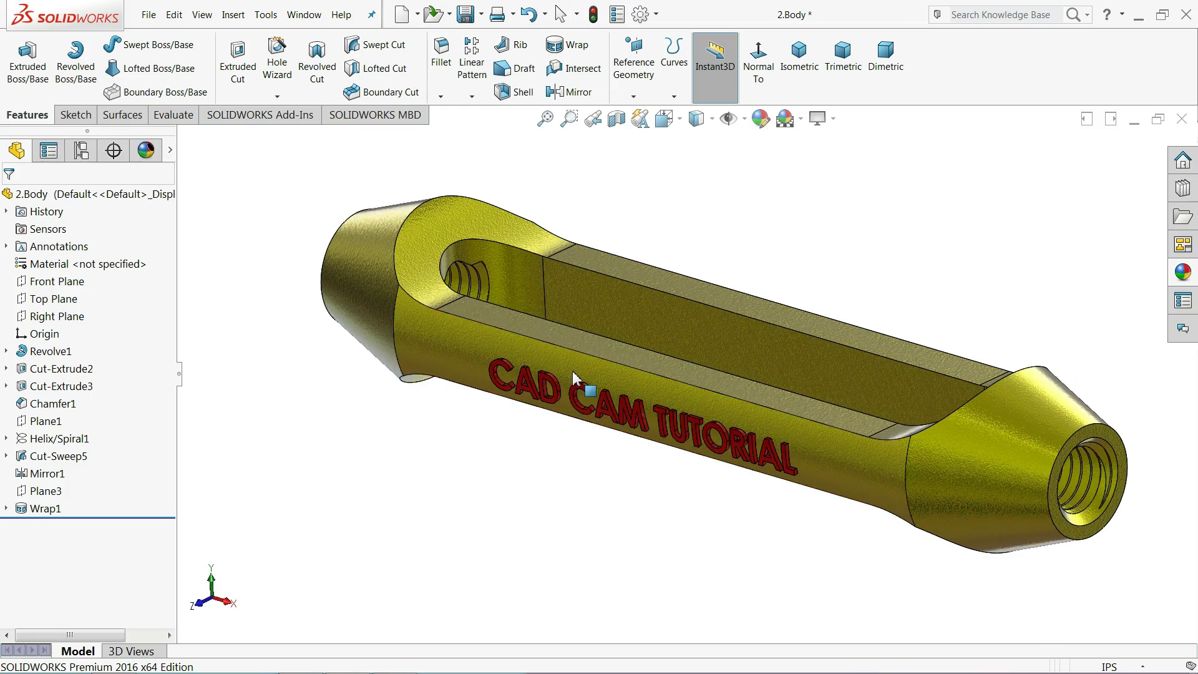
mouse_move(599, 384)
middle_mouse_down()
mouse_move(553, 448)
mouse_move(581, 377)
middle_mouse_up()
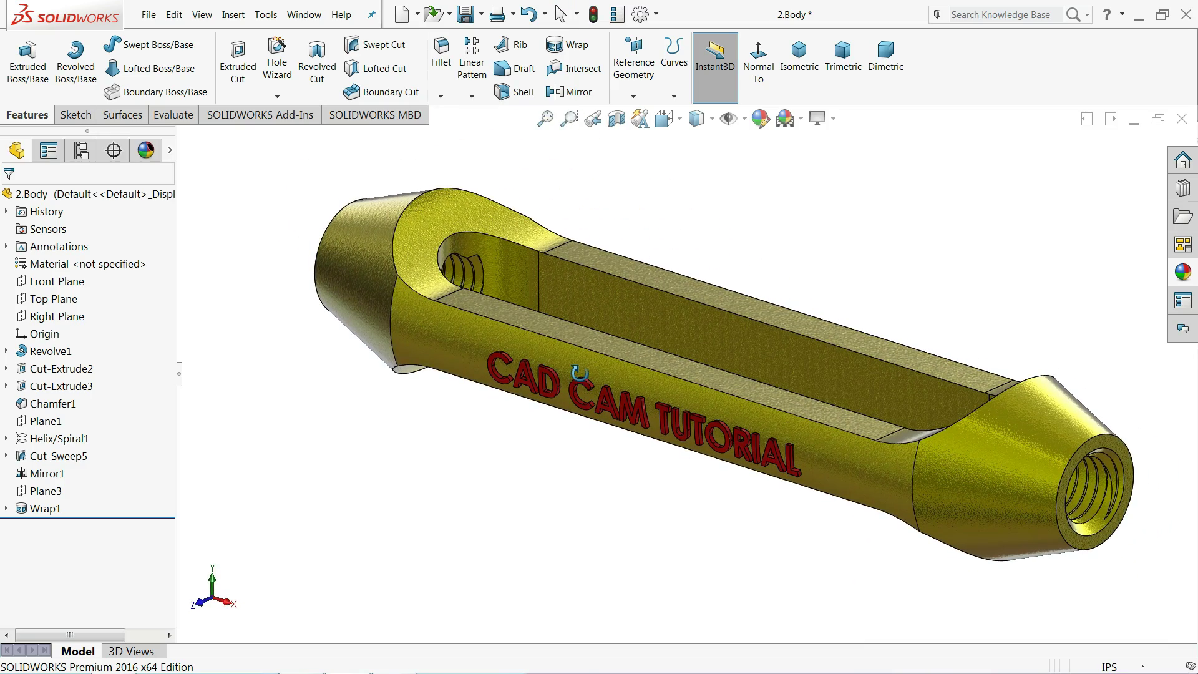
left_click(467, 14)
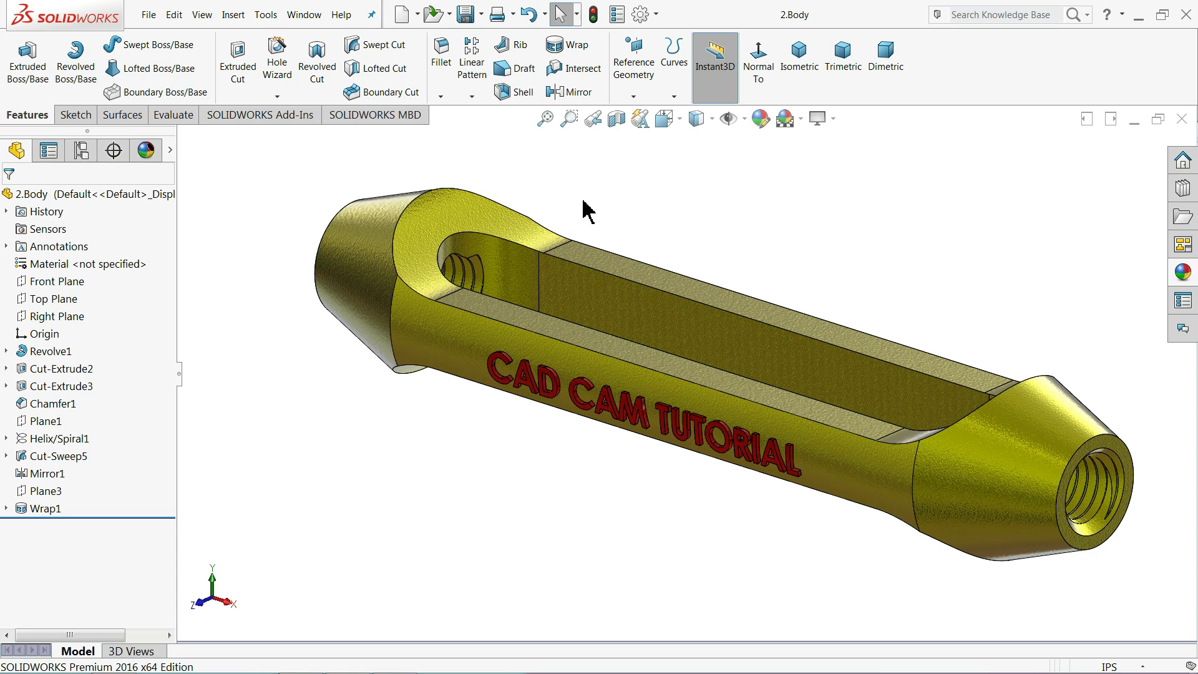
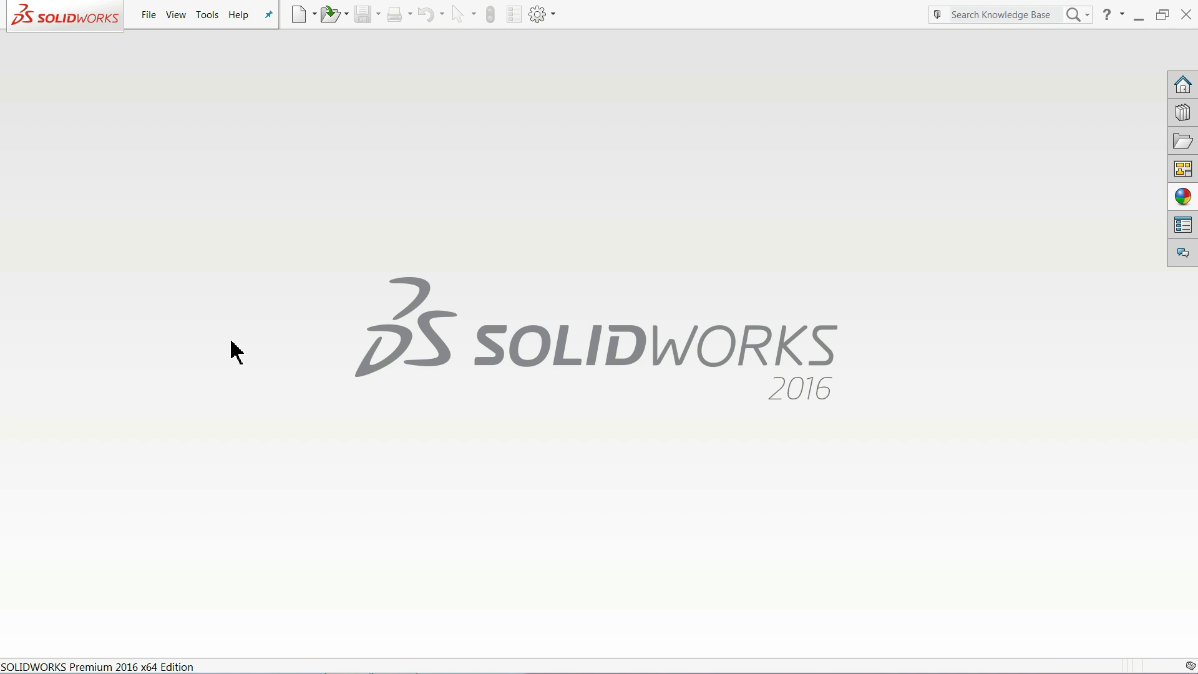
Create a new assembly document.
left_click(153, 15)
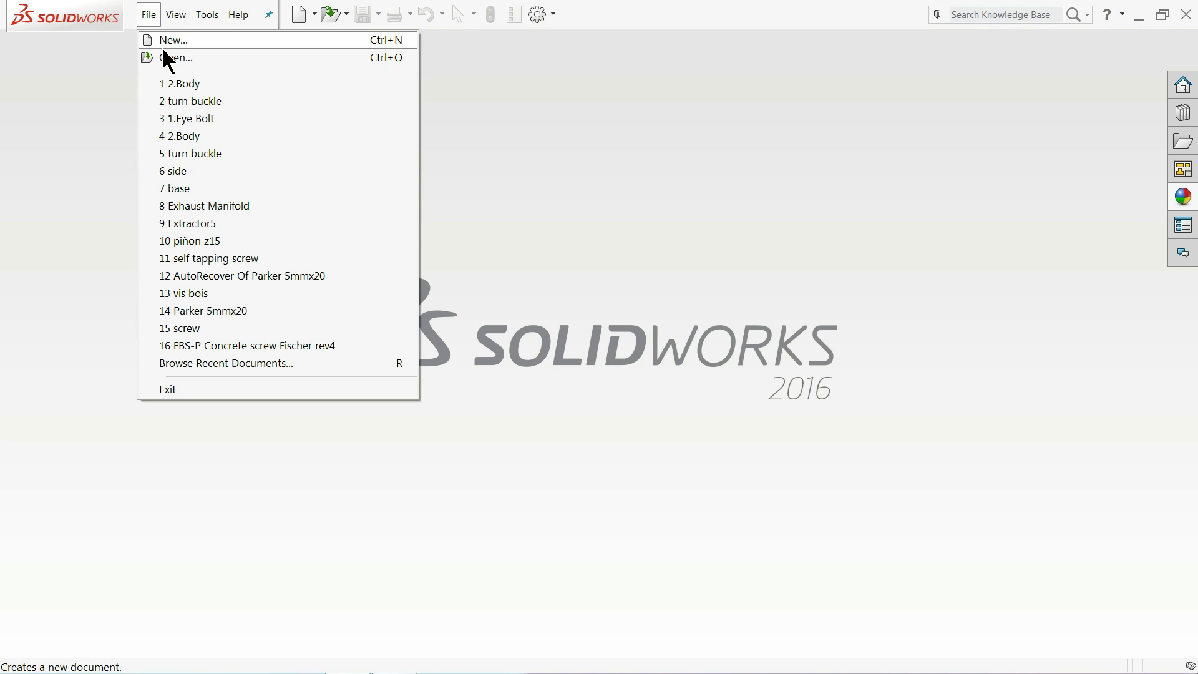
left_click(184, 40)
left_click(458, 319)
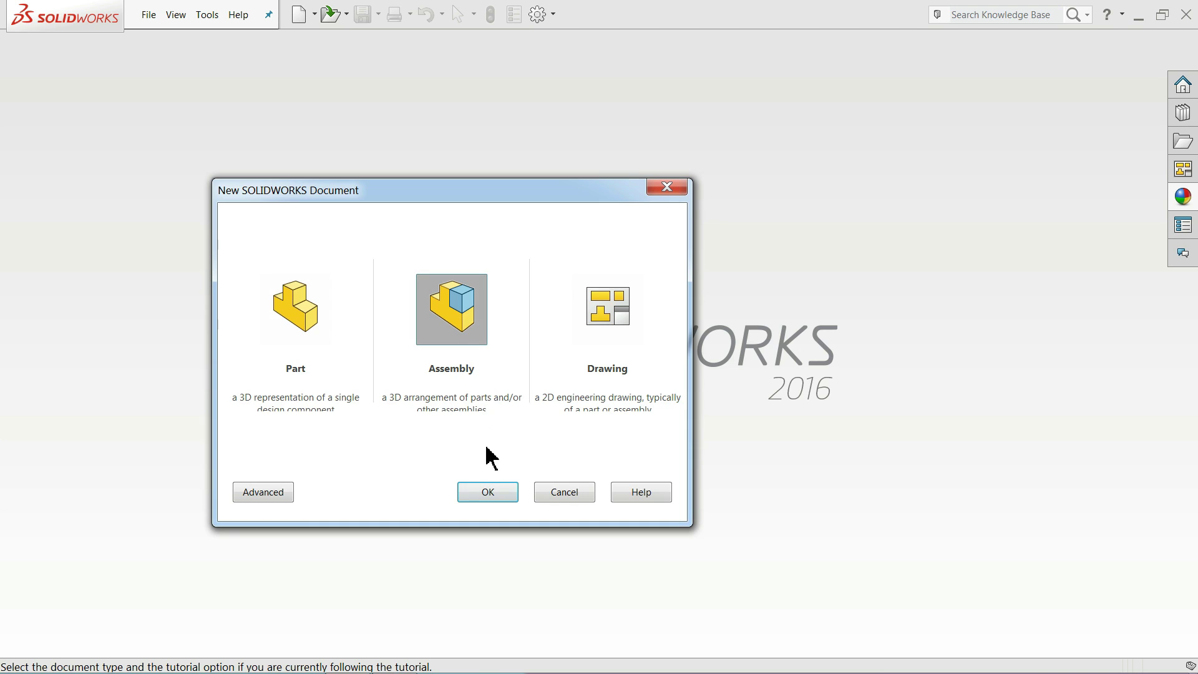
left_click(483, 493)
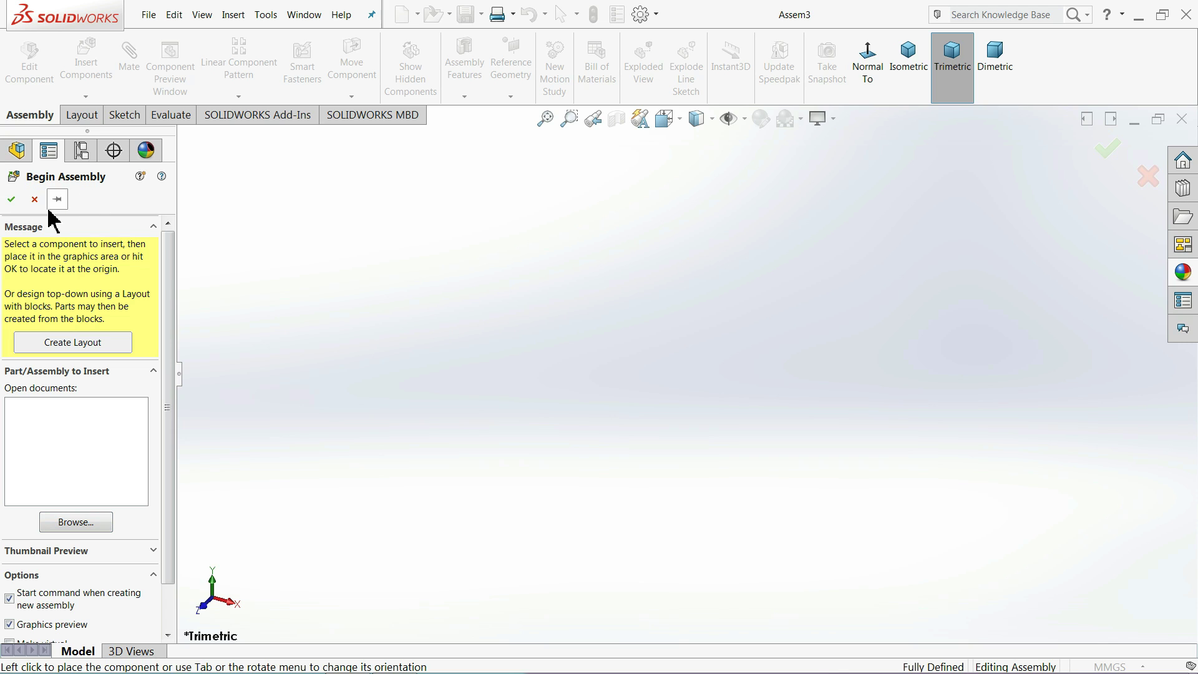
Insert the 2.Body part into the assembly.
left_click(74, 521)
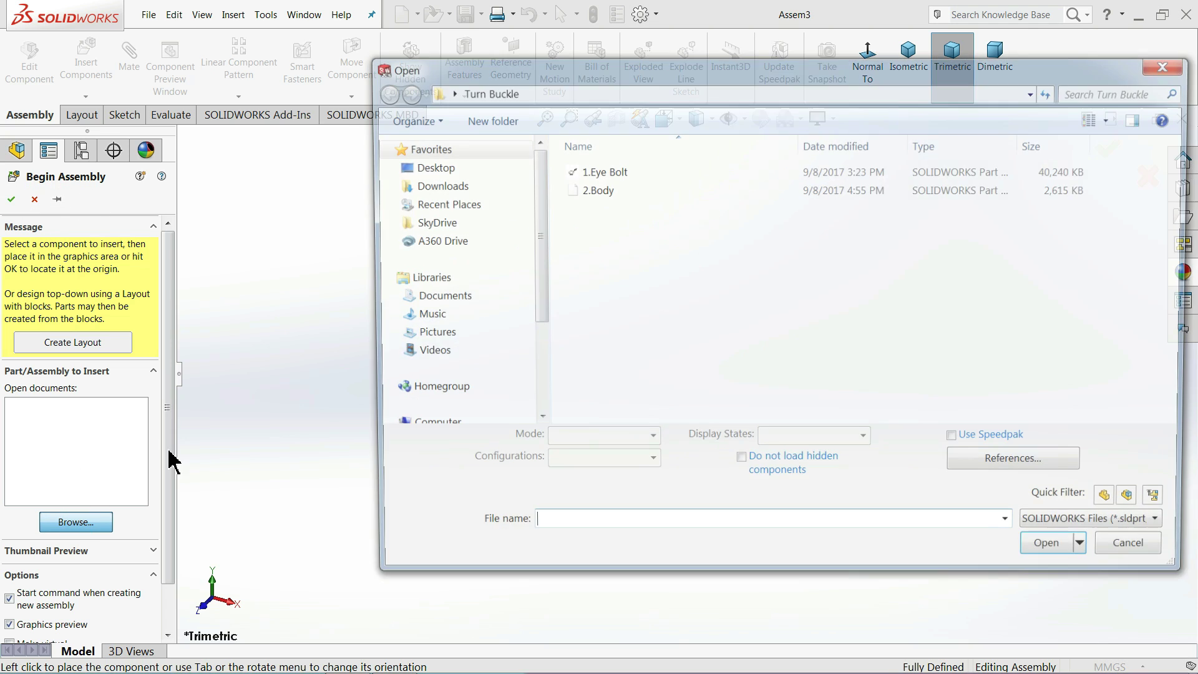
left_click(590, 206)
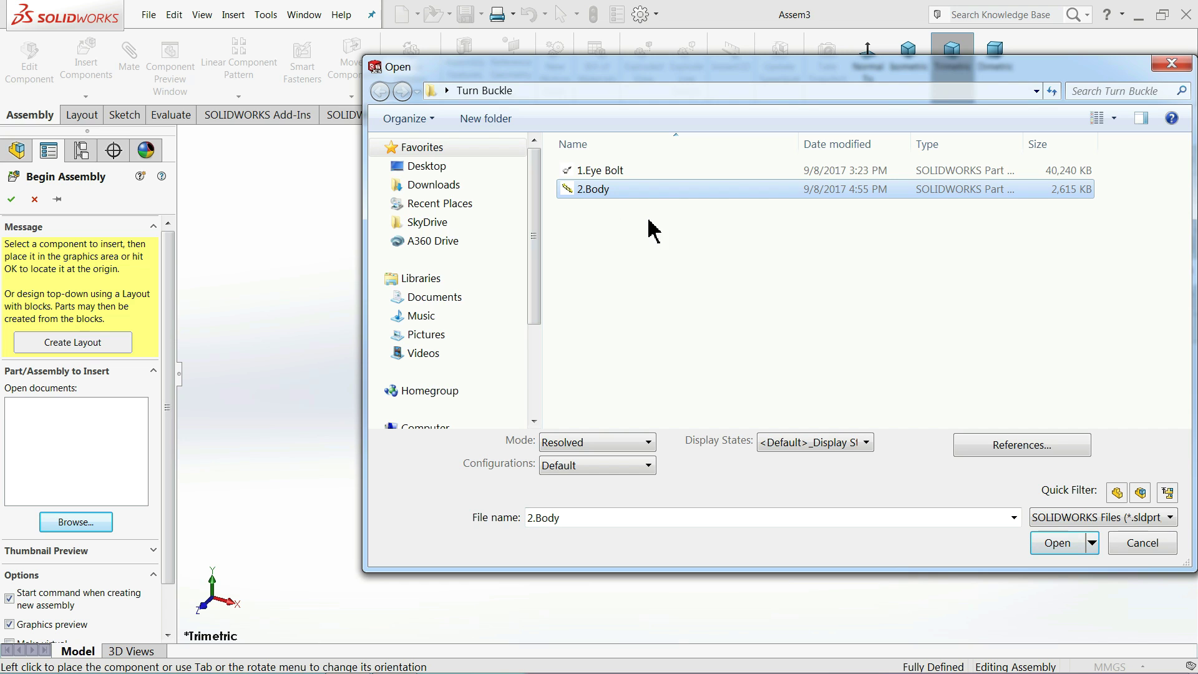
left_click(1031, 546)
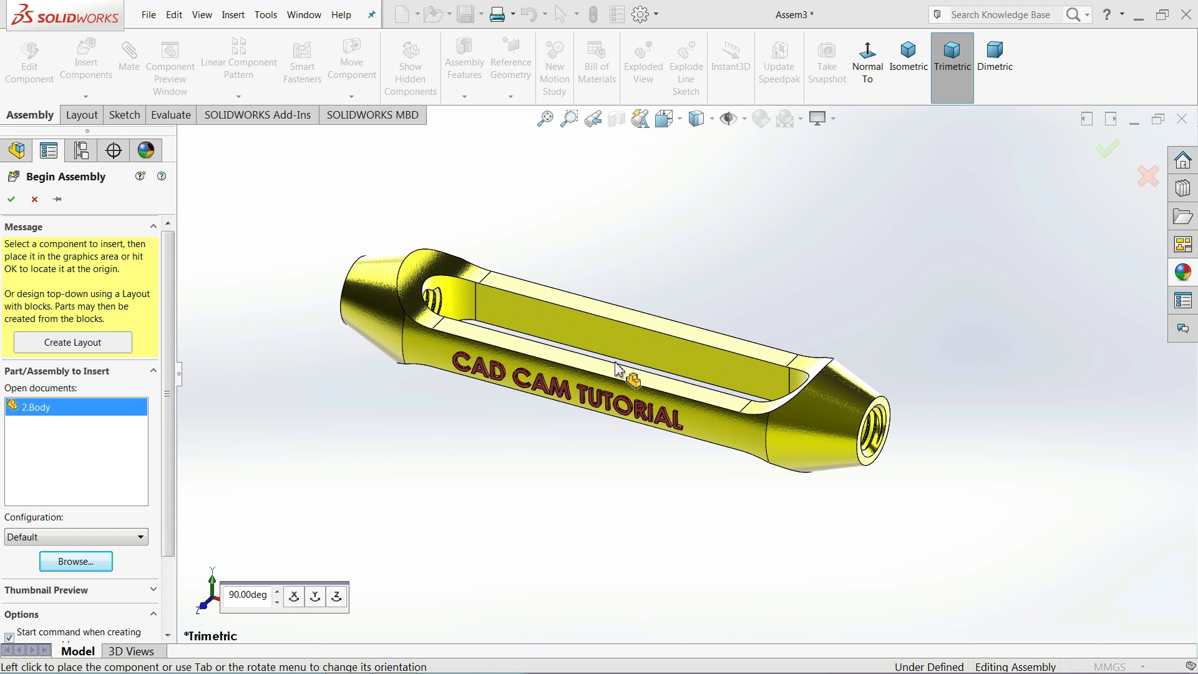
left_click(616, 368)
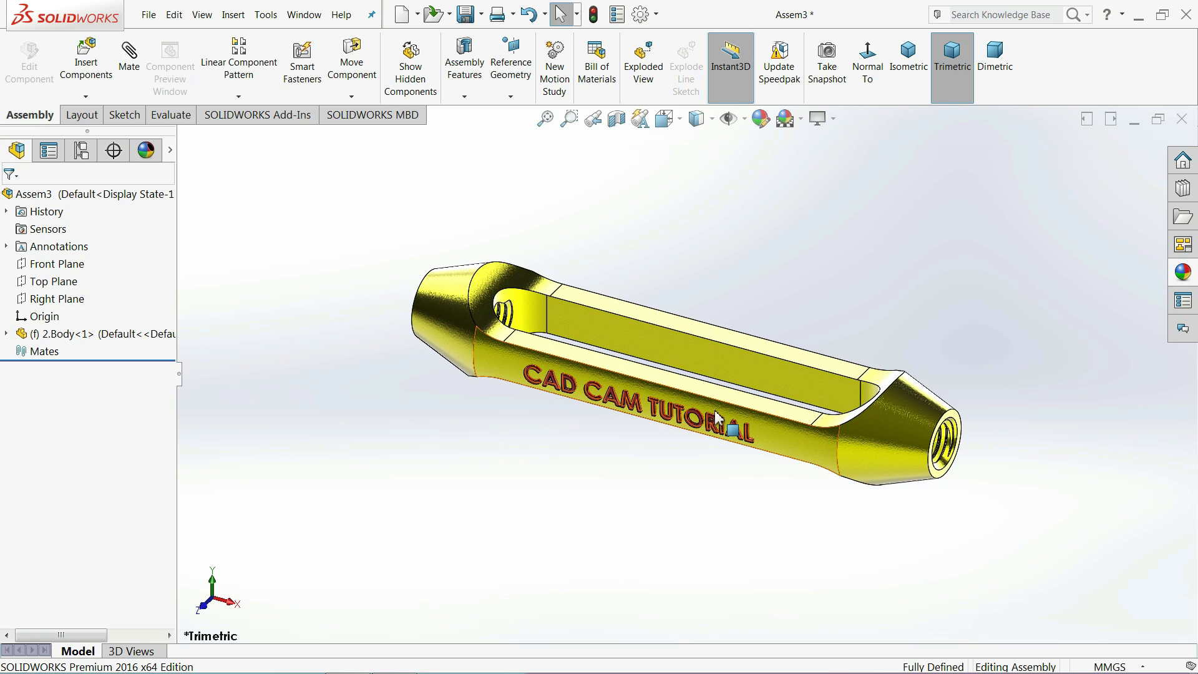
Switch units to IPS (inch, pound, second) and apply the Plain White scene.
left_click(1110, 666)
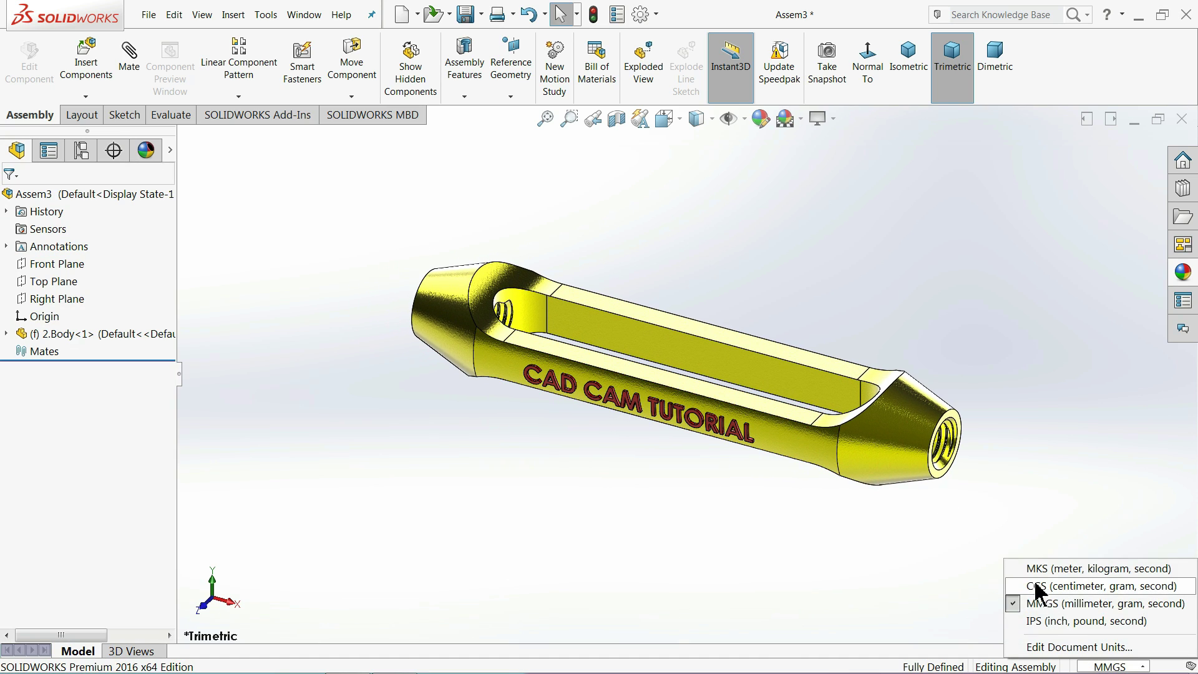
left_click(1044, 621)
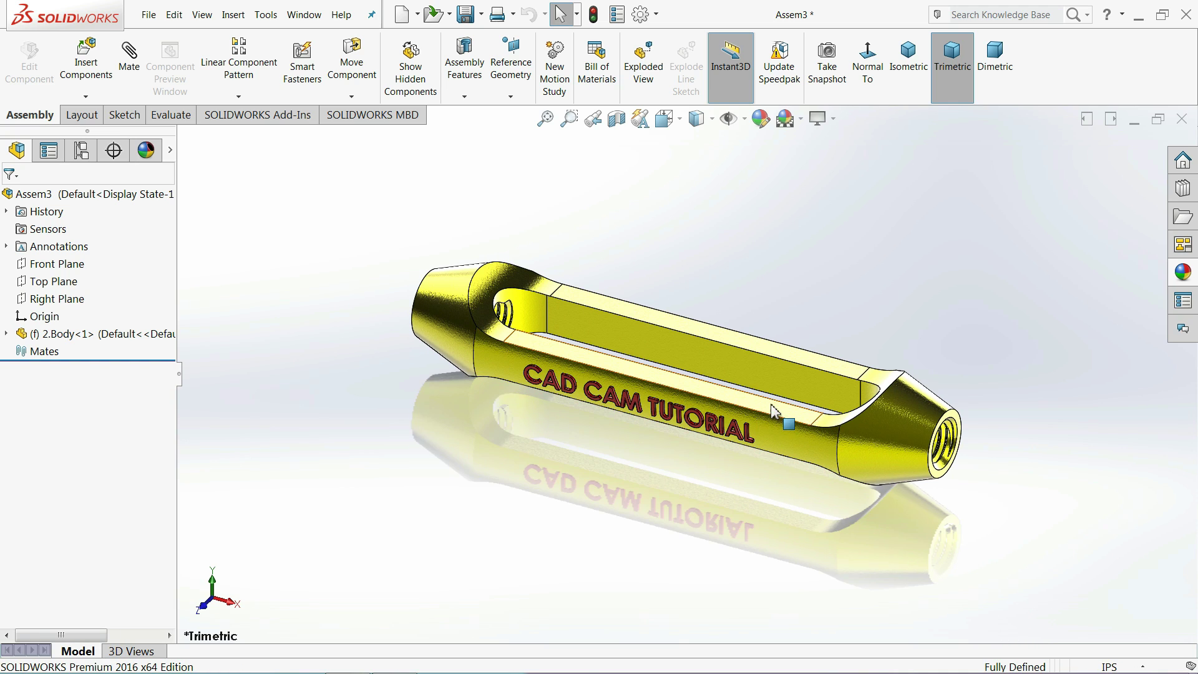
scroll(774, 407, "down", 2)
left_click(800, 118)
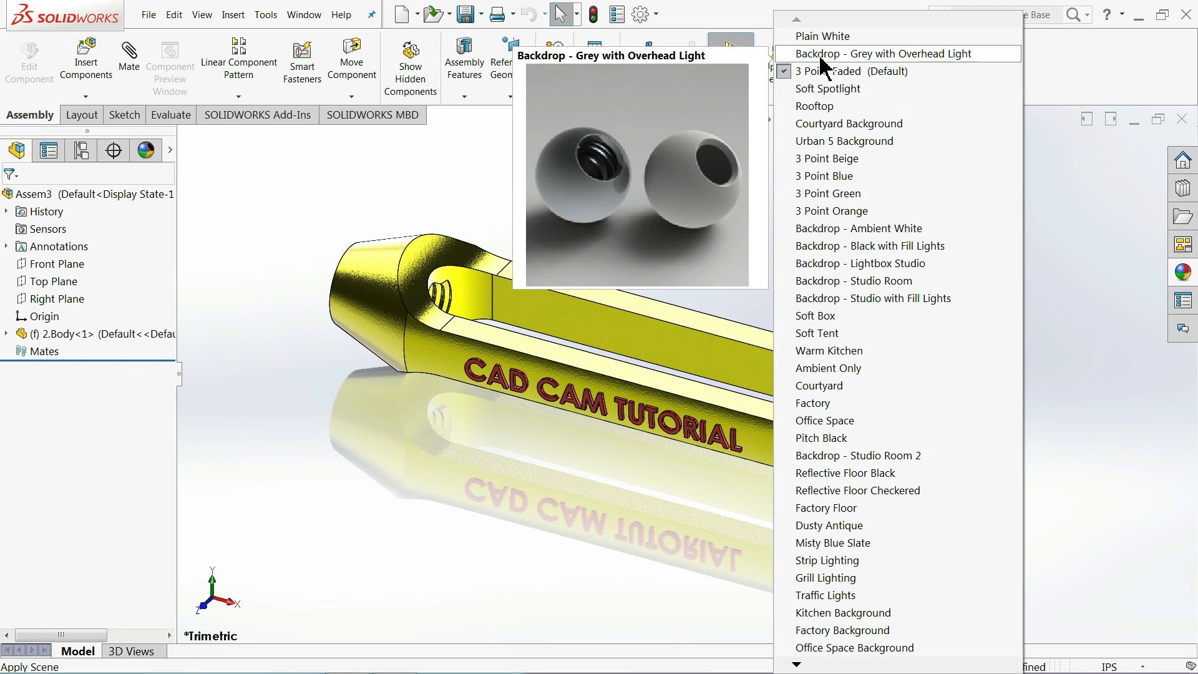
left_click(819, 34)
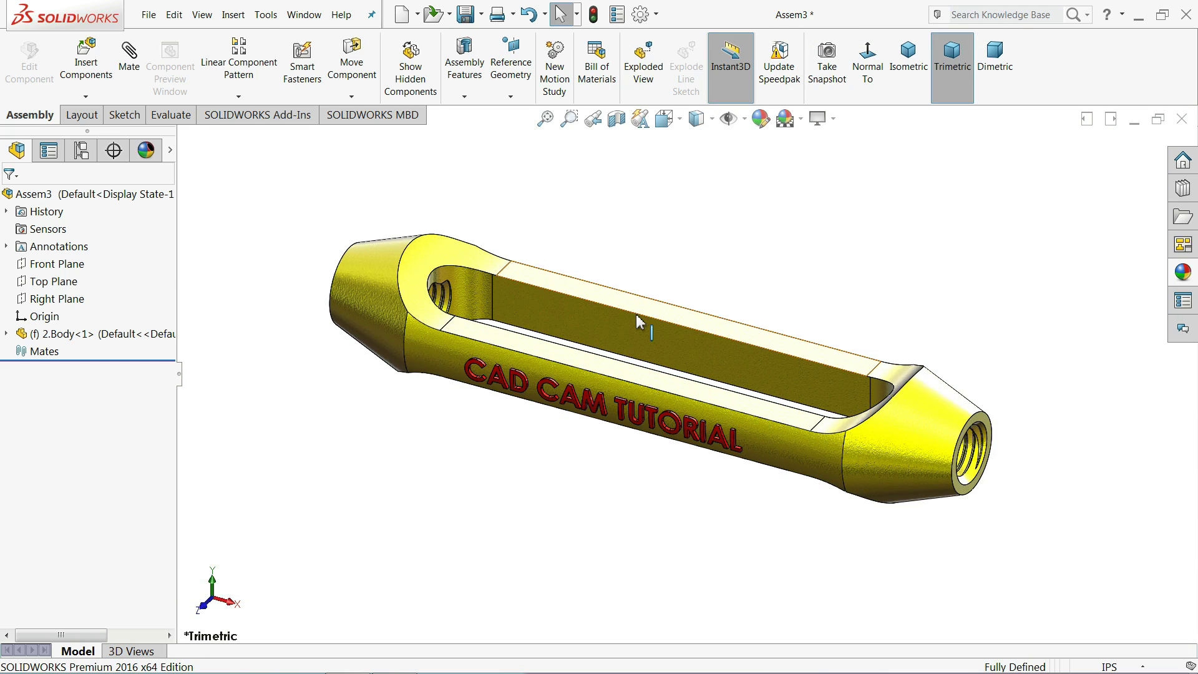
scroll(636, 325, "down", 2)
Insert the 1.Eye Bolt part and place it in the assembly.
left_click(86, 59)
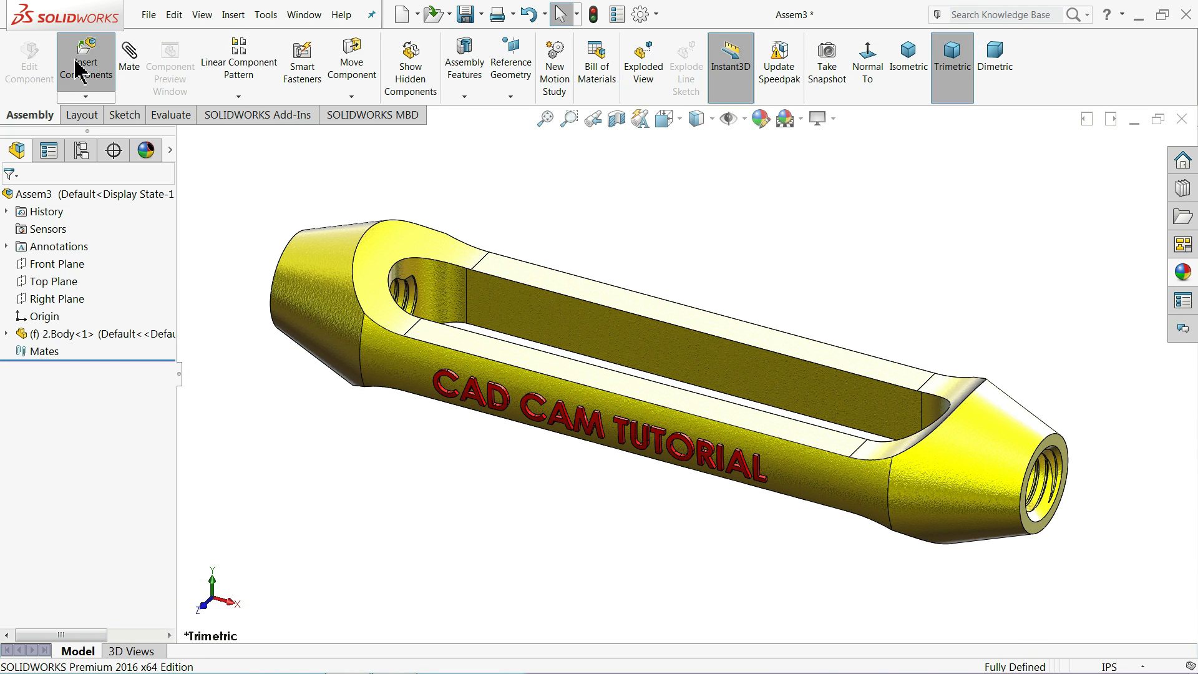
left_click(70, 508)
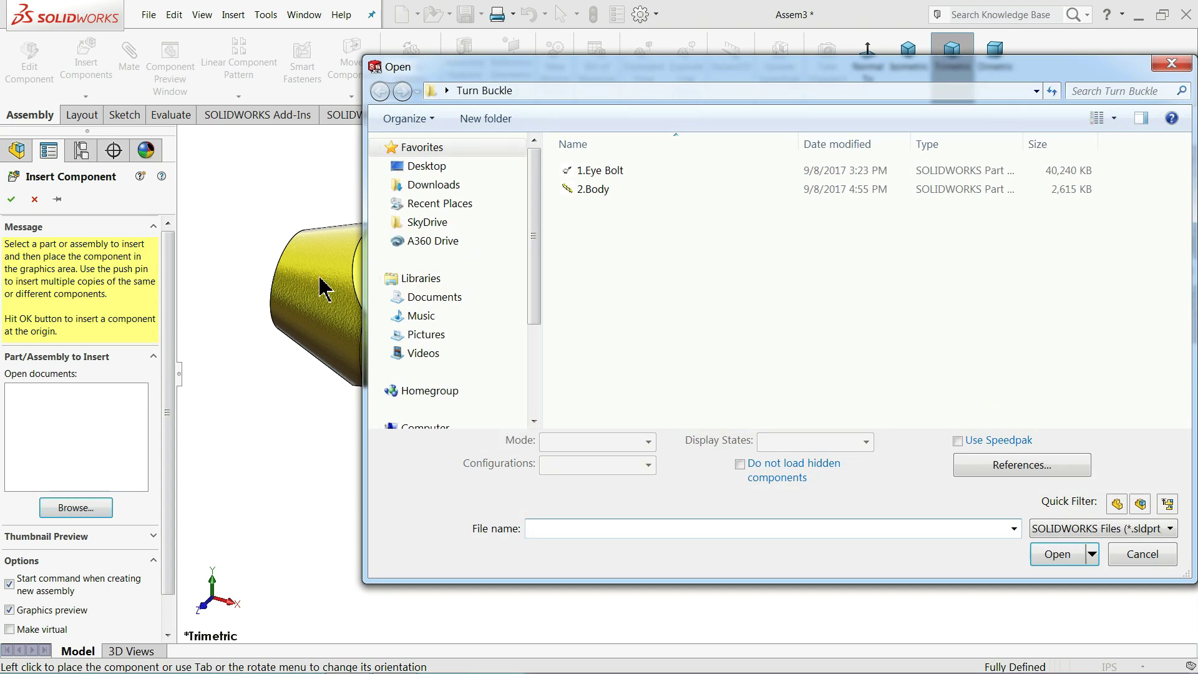
left_click(655, 171)
left_click(1040, 544)
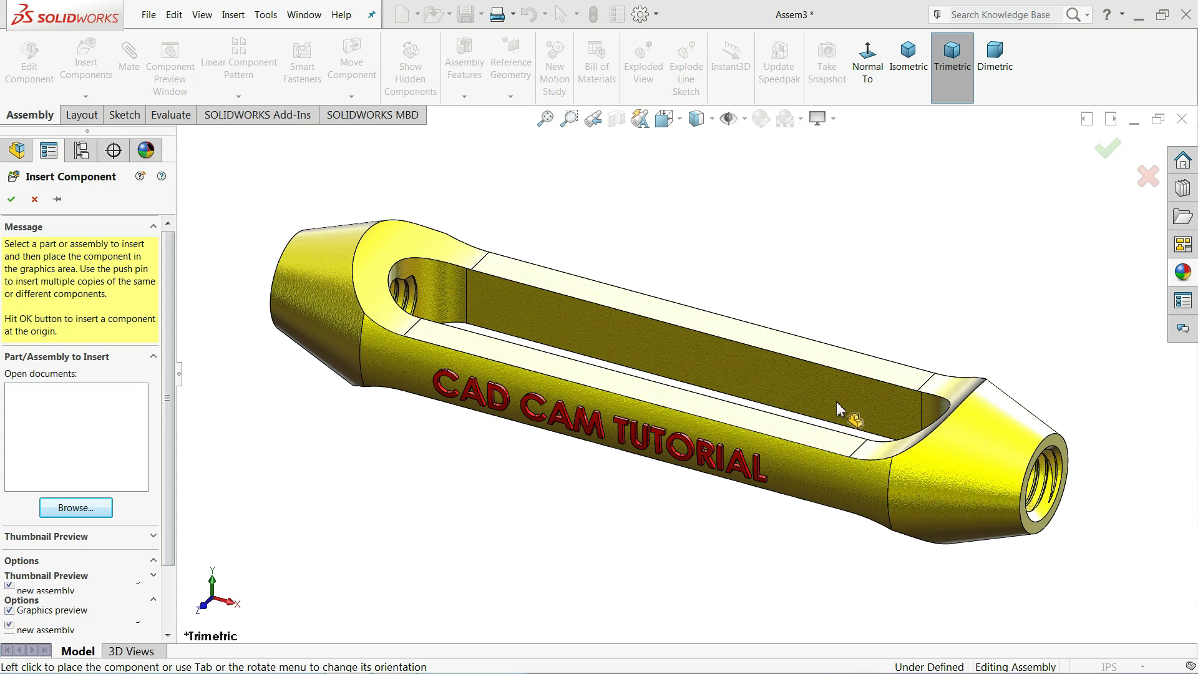
left_click(841, 289)
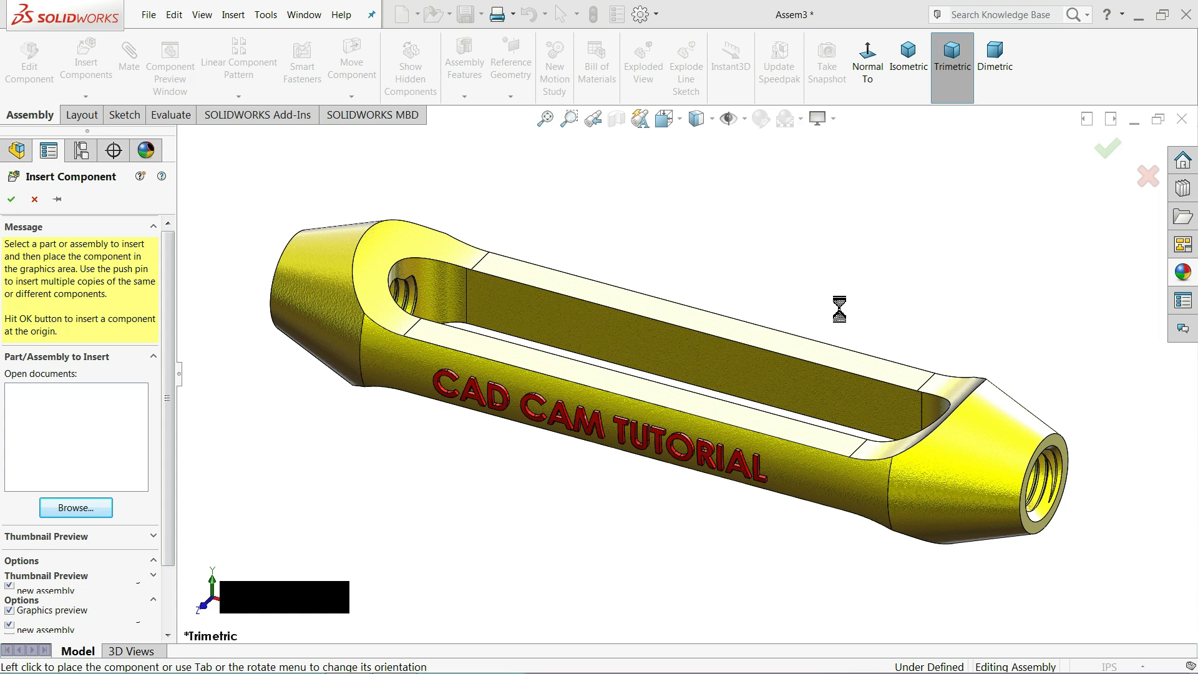
left_click(818, 309)
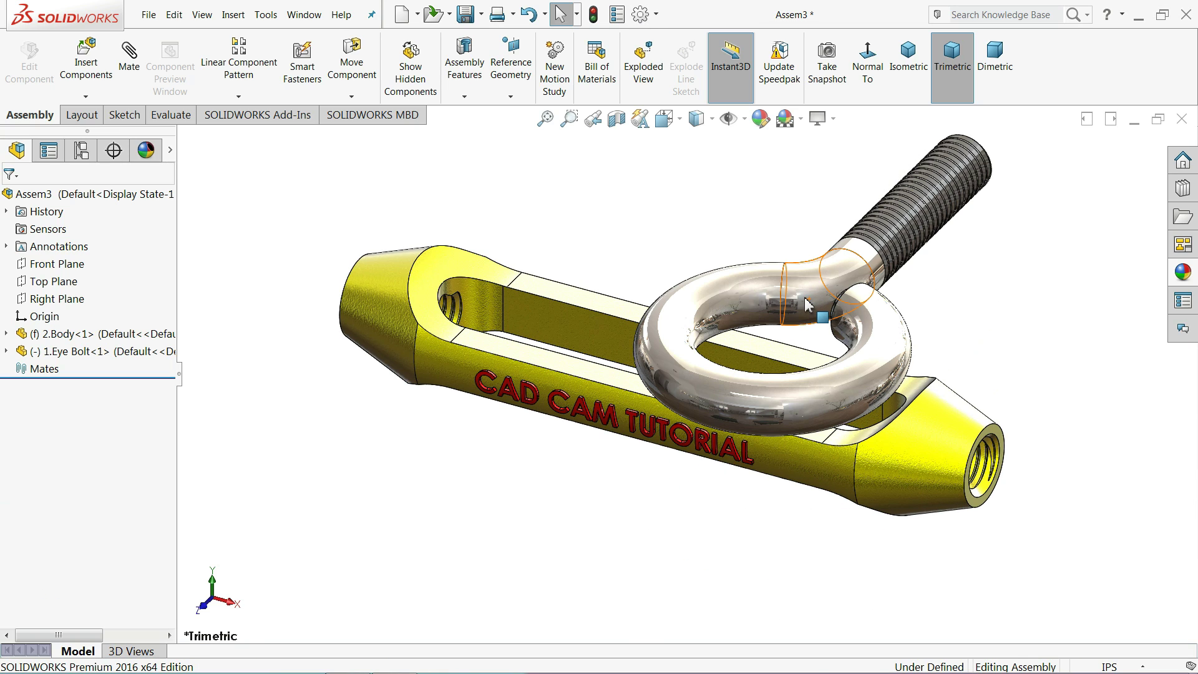
Rotate the eye bolt so it lies sideways beside the body.
left_click(351, 97)
left_click(368, 130)
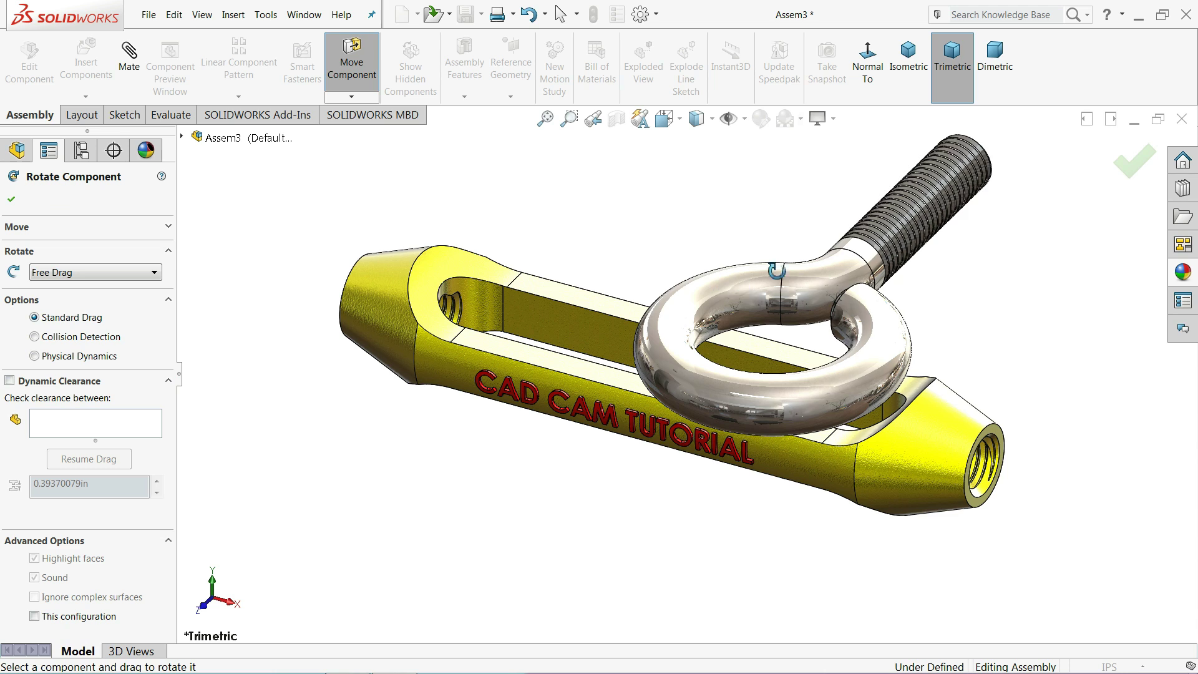
left_click_drag(777, 271, 871, 368)
left_click(11, 200)
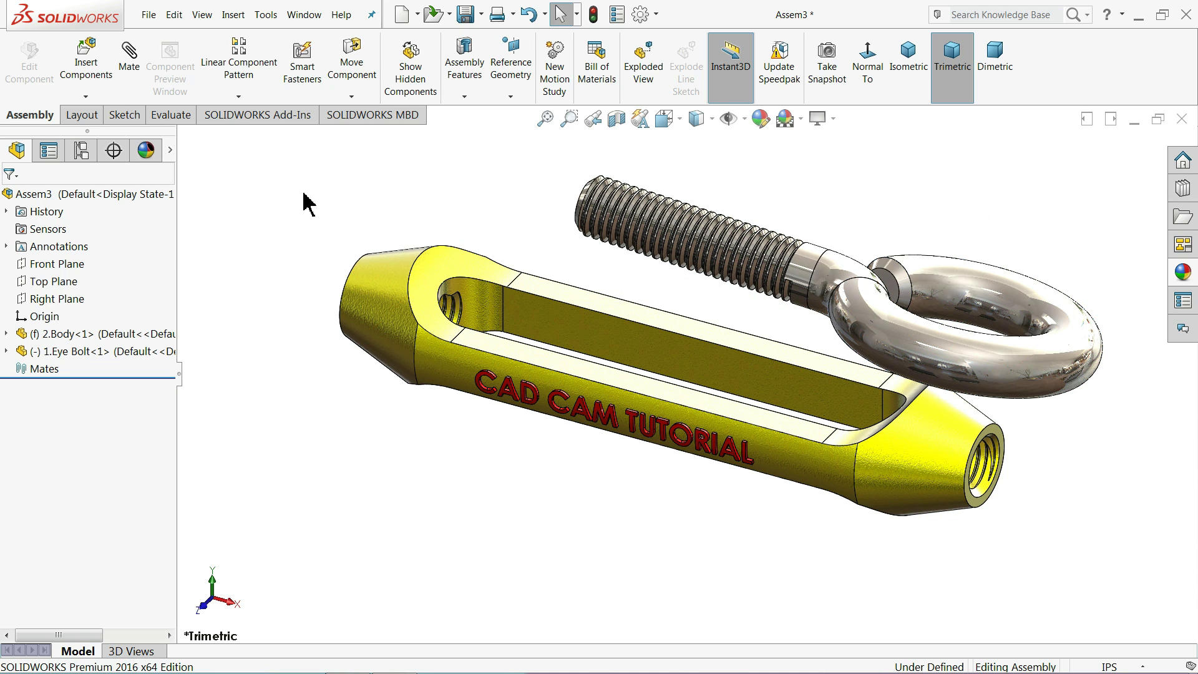
Mate the eye bolt's threaded shank concentric with the body's end hole, then slide it out.
scroll(656, 215, "down", 3)
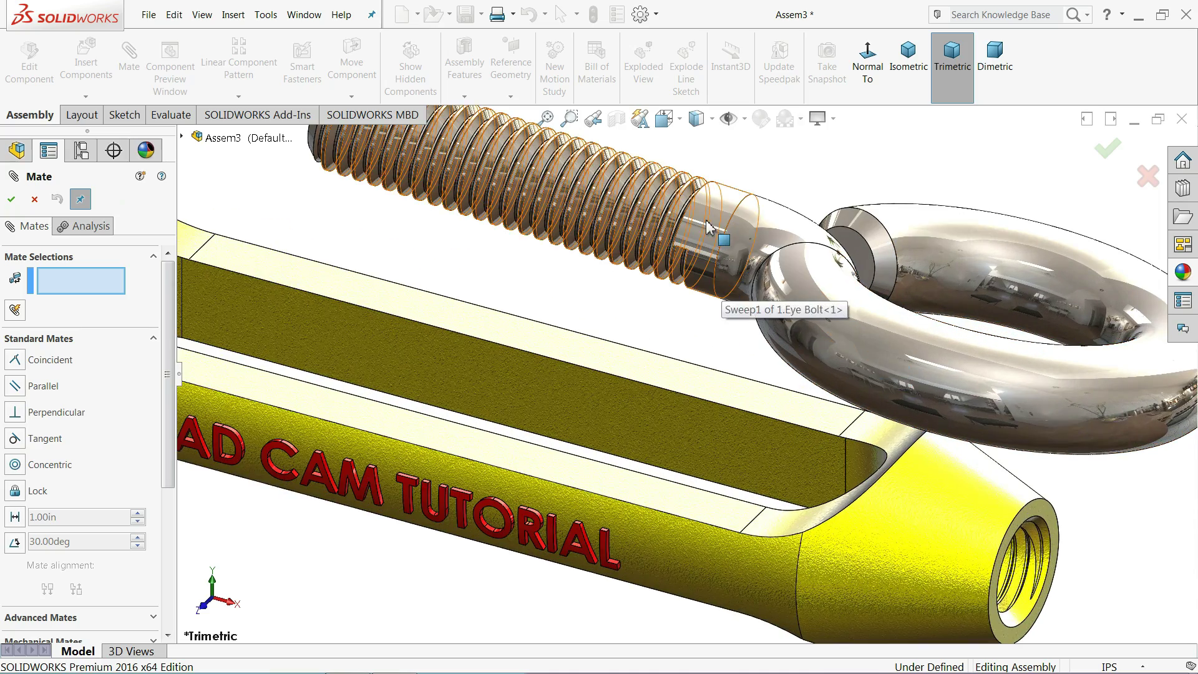
left_click(718, 228)
scroll(973, 503, "down", 2)
scroll(722, 368, "down", 2)
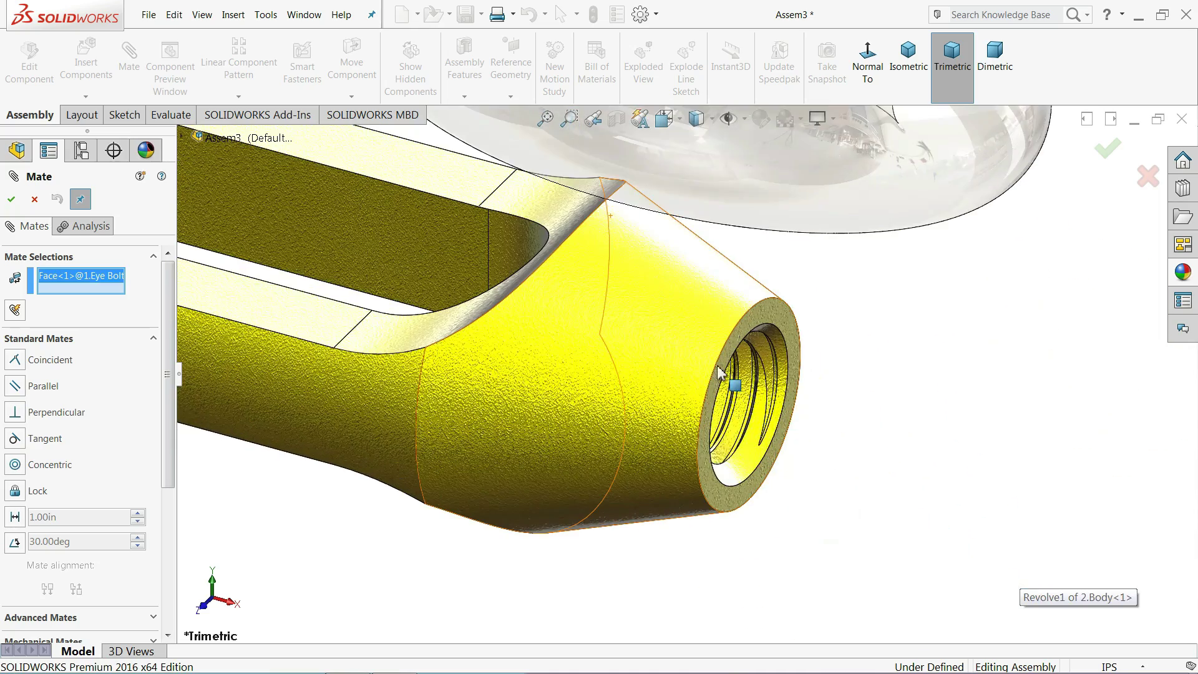
left_click(721, 367)
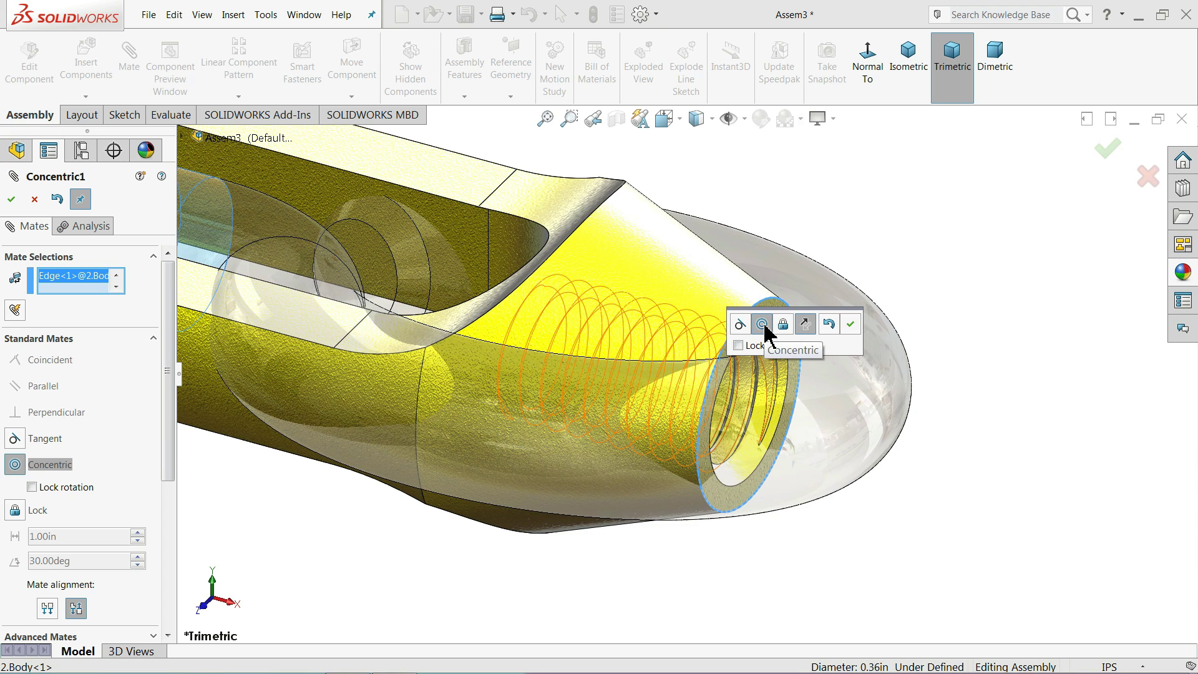
scroll(850, 388, "up", 2)
scroll(850, 392, "up", 1)
scroll(850, 392, "up", 2)
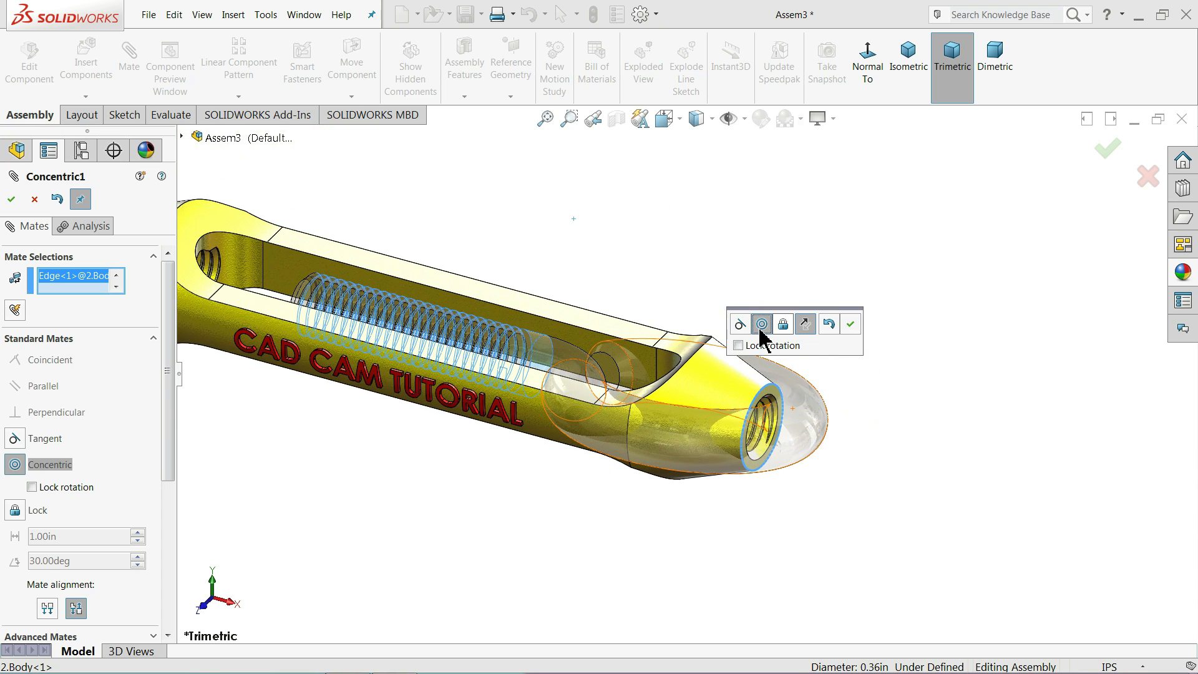
left_click(851, 324)
mouse_move(815, 402)
left_mouse_down()
mouse_move(1009, 480)
mouse_move(1196, 471)
mouse_move(1006, 502)
mouse_move(1055, 515)
left_mouse_up()
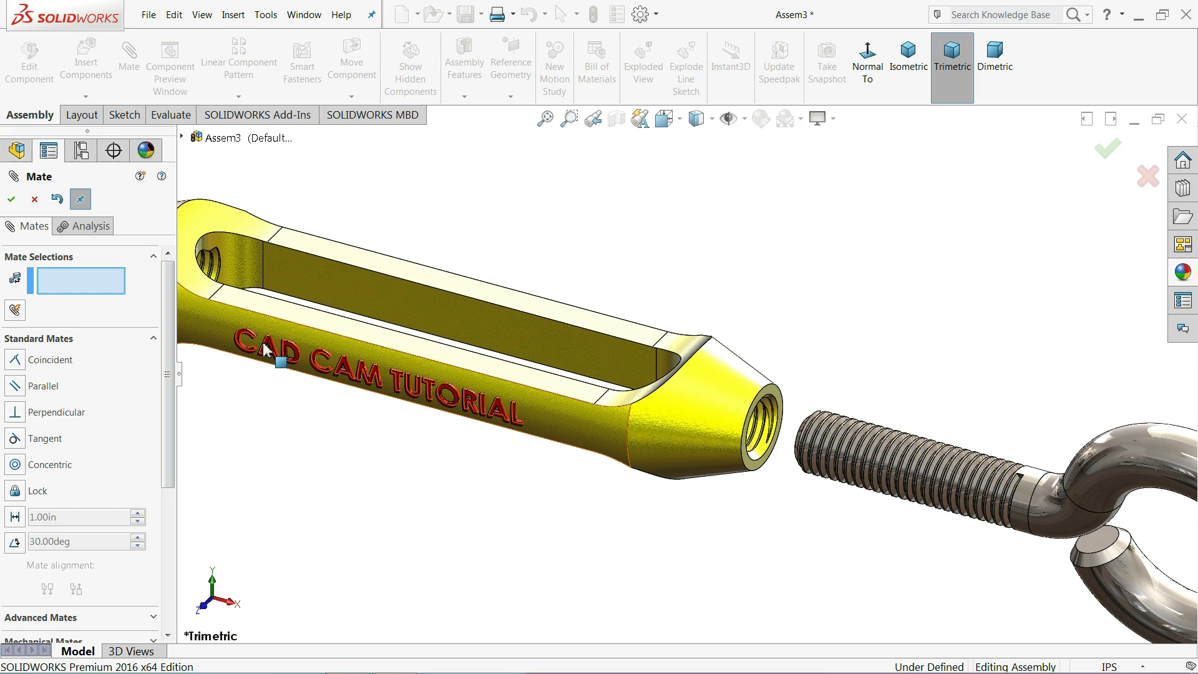
Add a reversed 12 revolutions-per-inch screw mate between the body hole and bolt chamfer.
left_click(147, 335)
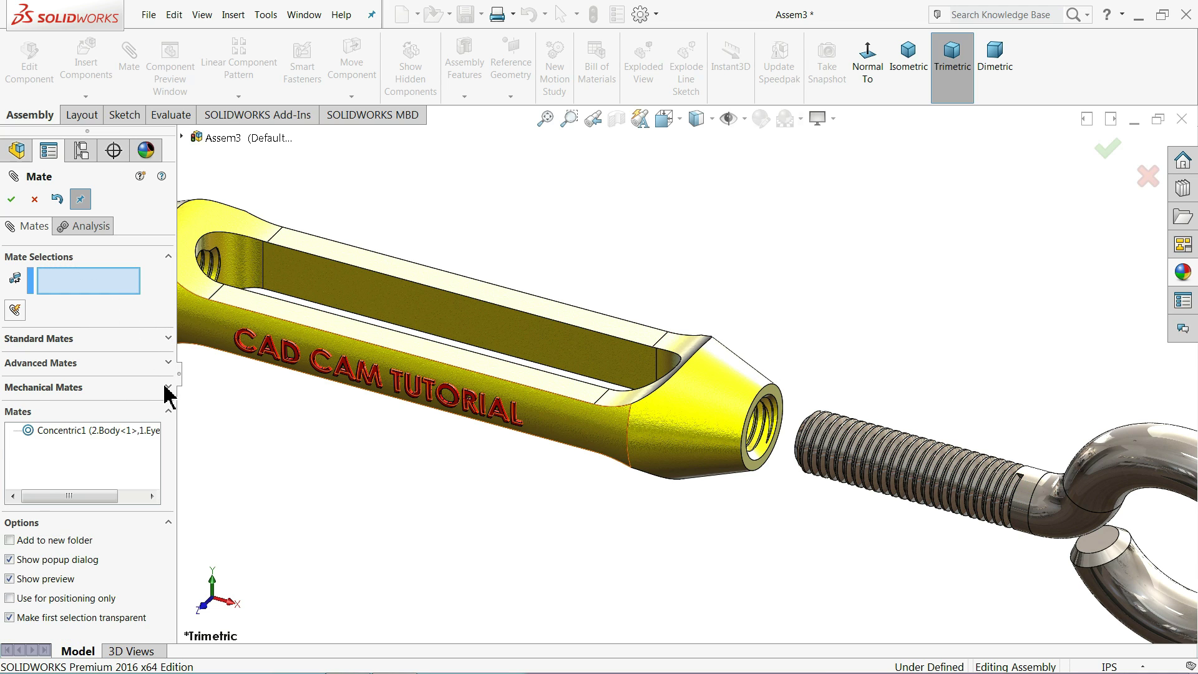
left_click(168, 388)
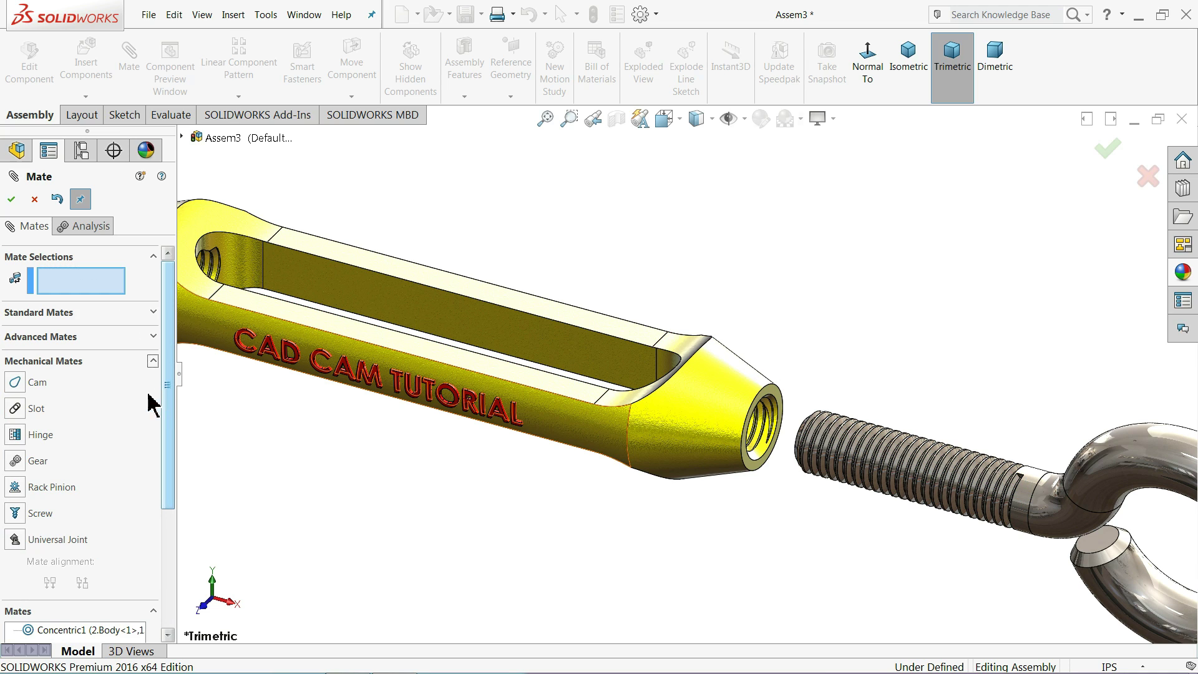
left_click(38, 513)
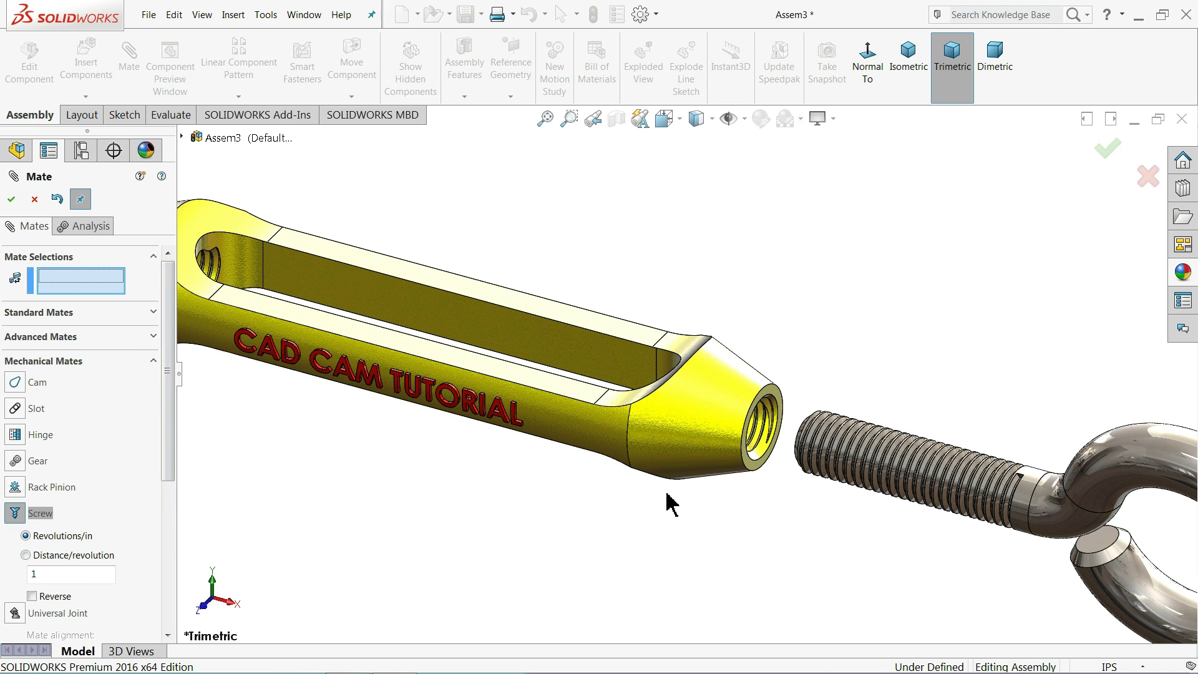
scroll(669, 500, "down", 3)
scroll(636, 402, "down", 3)
left_click(649, 407)
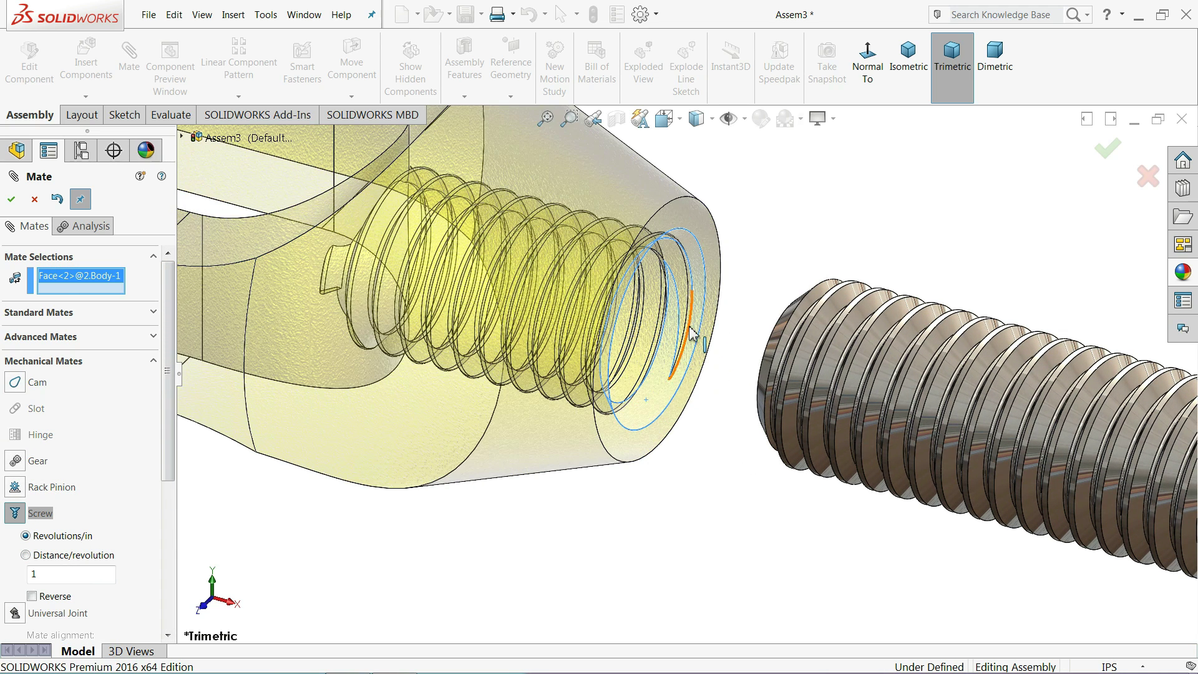
middle_click_drag(711, 337, 774, 312)
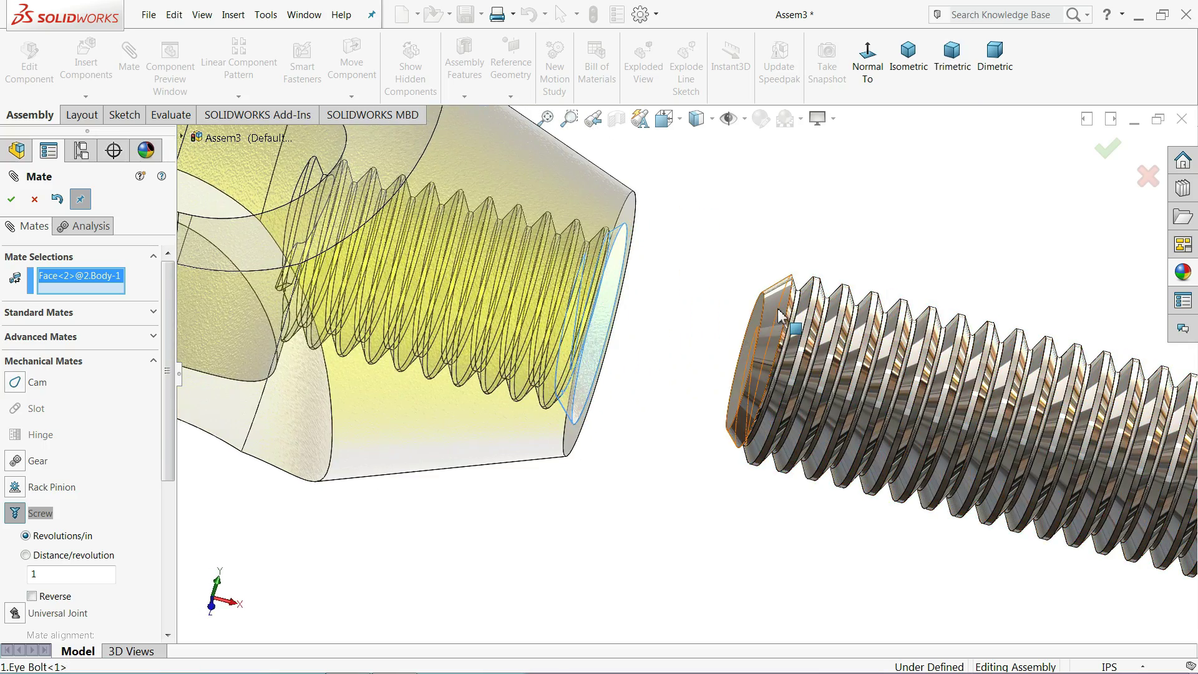
left_click(774, 312)
type("2")
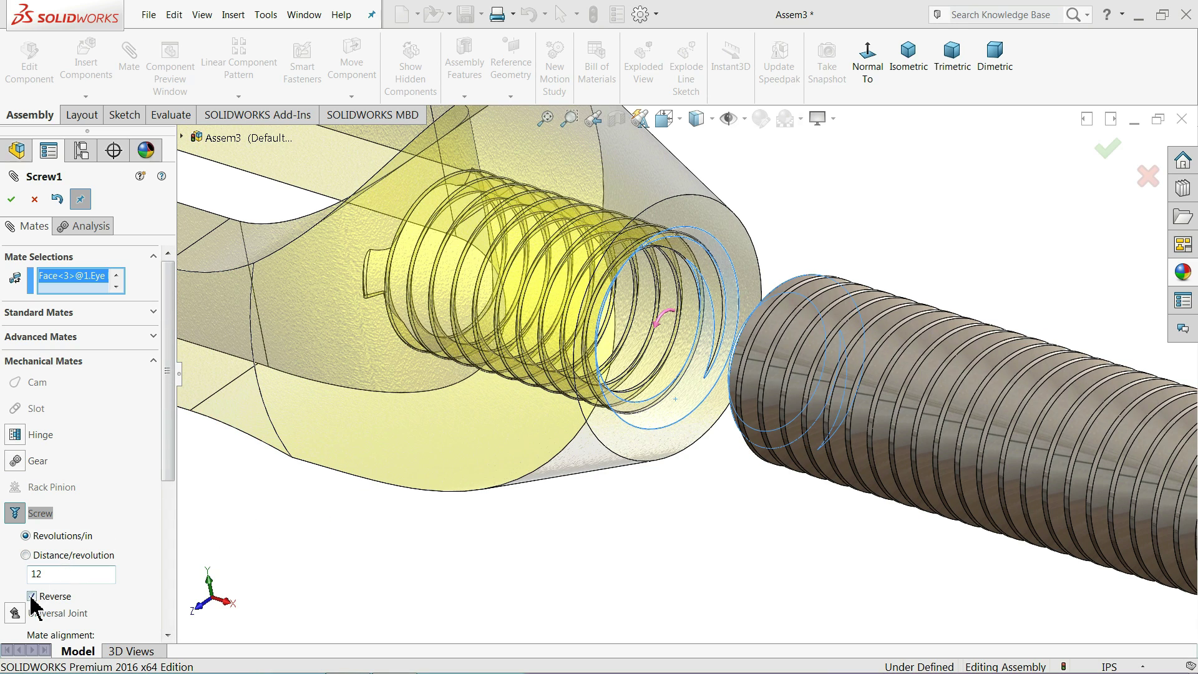
left_click(11, 199)
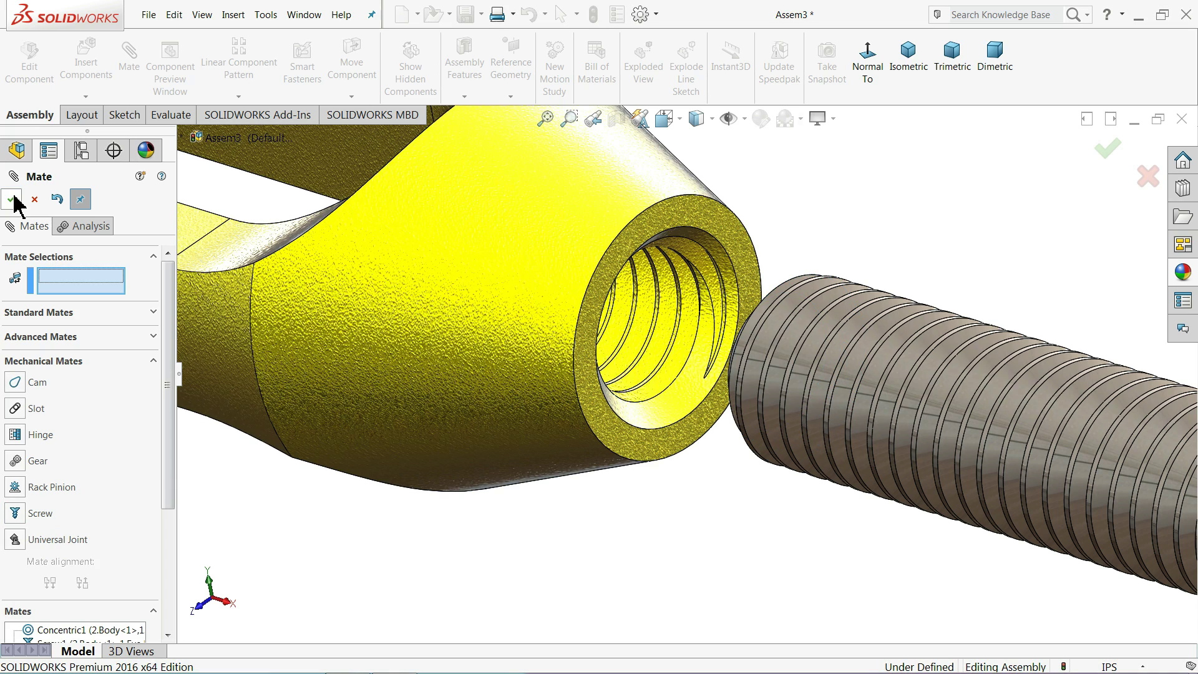
left_click(13, 201)
Drag the eye bolt along its screw mate to thread it deeper into the body.
key("f")
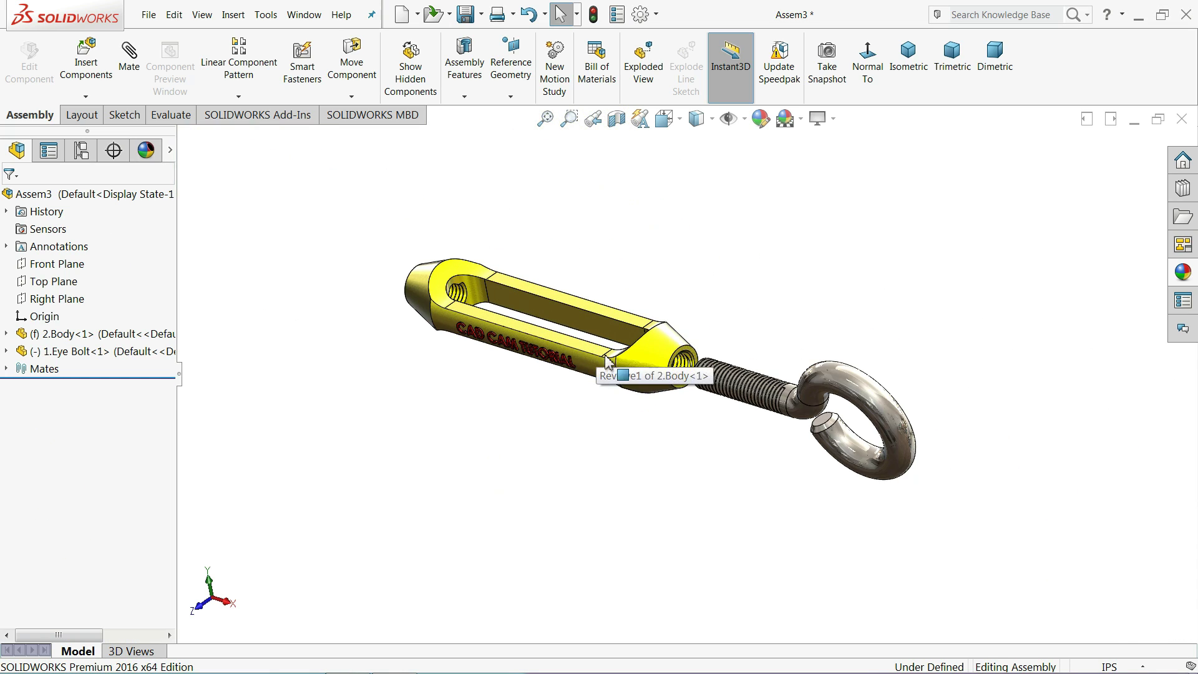
mouse_move(765, 393)
left_mouse_down()
mouse_move(738, 468)
mouse_move(801, 445)
mouse_move(805, 360)
mouse_move(514, 246)
mouse_move(586, 174)
mouse_move(709, 155)
mouse_move(684, 147)
mouse_move(656, 160)
mouse_move(804, 402)
mouse_move(784, 302)
mouse_move(813, 322)
mouse_move(934, 343)
mouse_move(904, 315)
mouse_move(873, 380)
left_mouse_up()
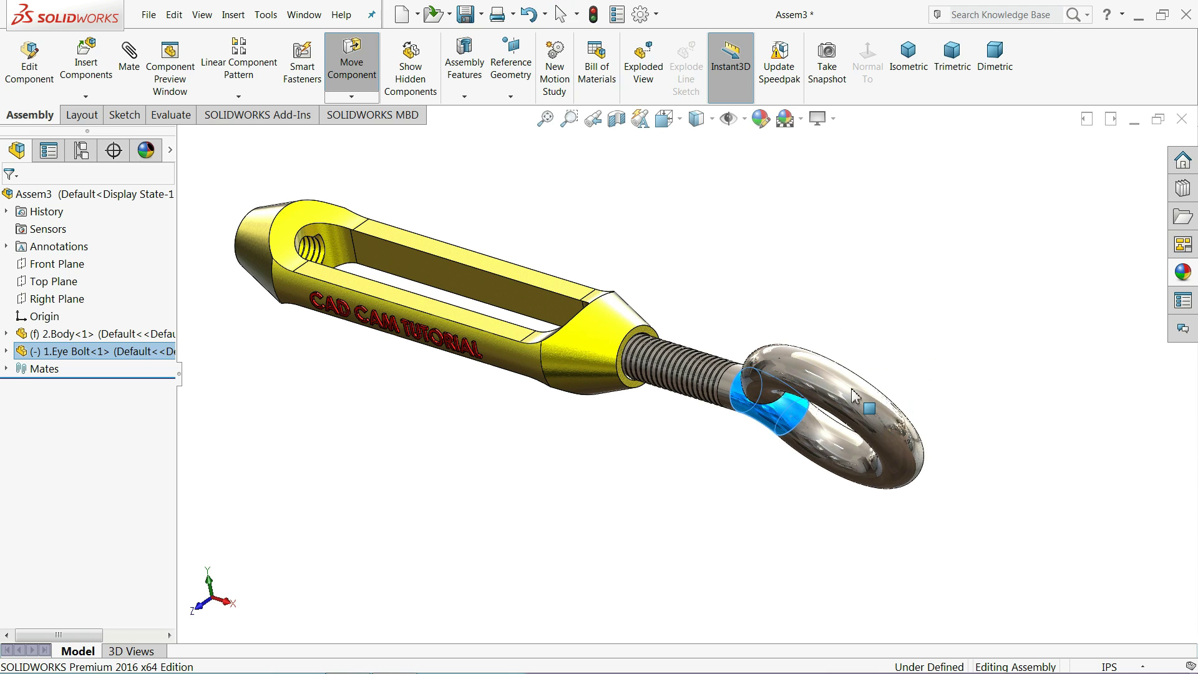
scroll(874, 381, "down", 3)
mouse_move(694, 435)
left_mouse_down()
mouse_move(650, 436)
mouse_move(631, 401)
mouse_move(681, 330)
mouse_move(786, 415)
mouse_move(631, 337)
mouse_move(658, 418)
mouse_move(591, 418)
mouse_move(741, 396)
mouse_move(599, 349)
mouse_move(543, 420)
mouse_move(628, 330)
mouse_move(599, 275)
mouse_move(615, 275)
mouse_move(530, 274)
left_mouse_up()
key("Escape")
scroll(529, 274, "up", 3)
scroll(501, 325, "down", 1)
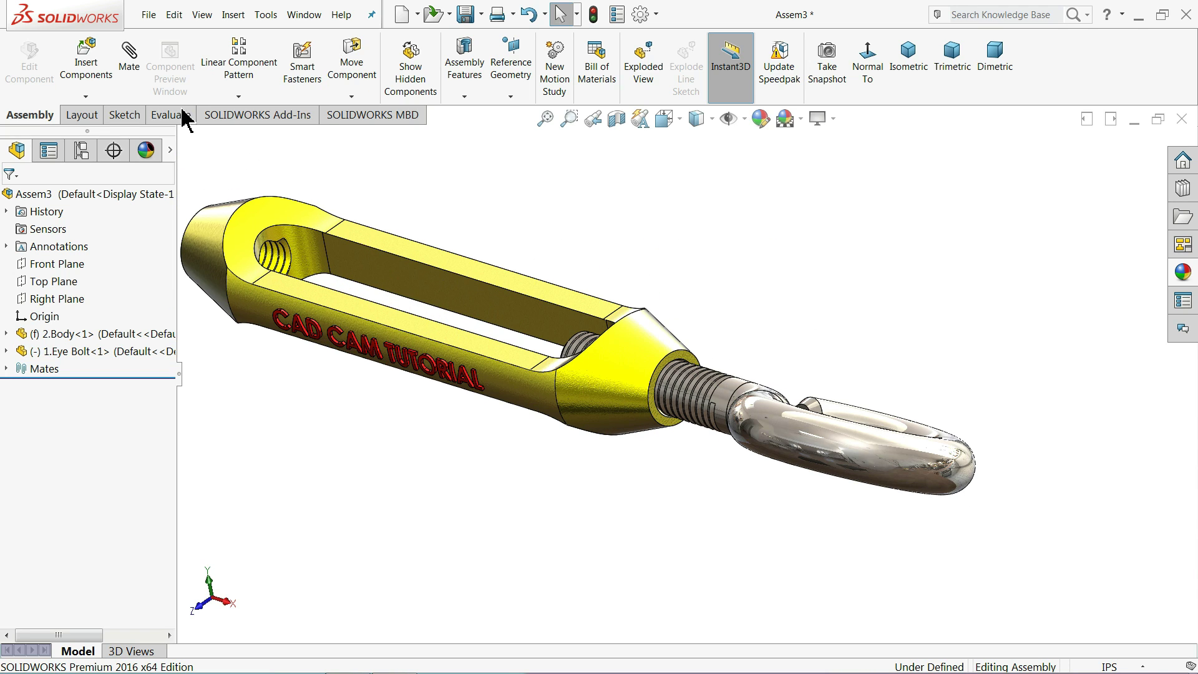
left_click(129, 78)
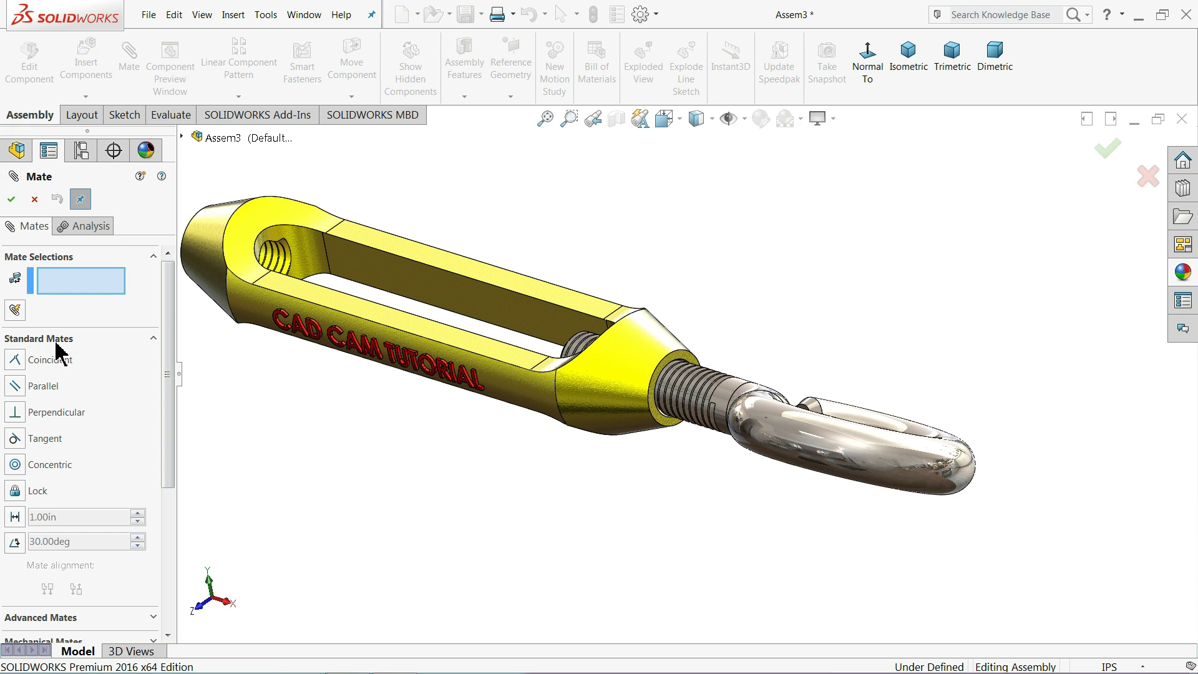
Start a limit distance mate between the body face and the eye bolt's end face.
left_click(153, 339)
left_click(58, 364)
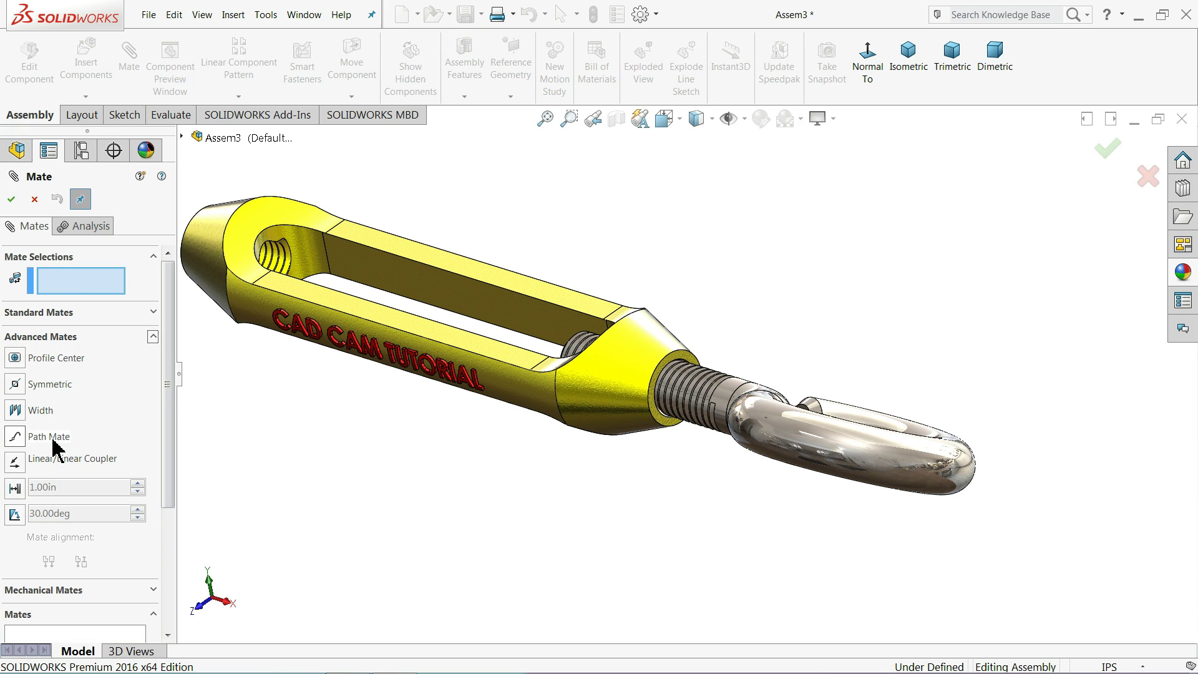
left_click(15, 488)
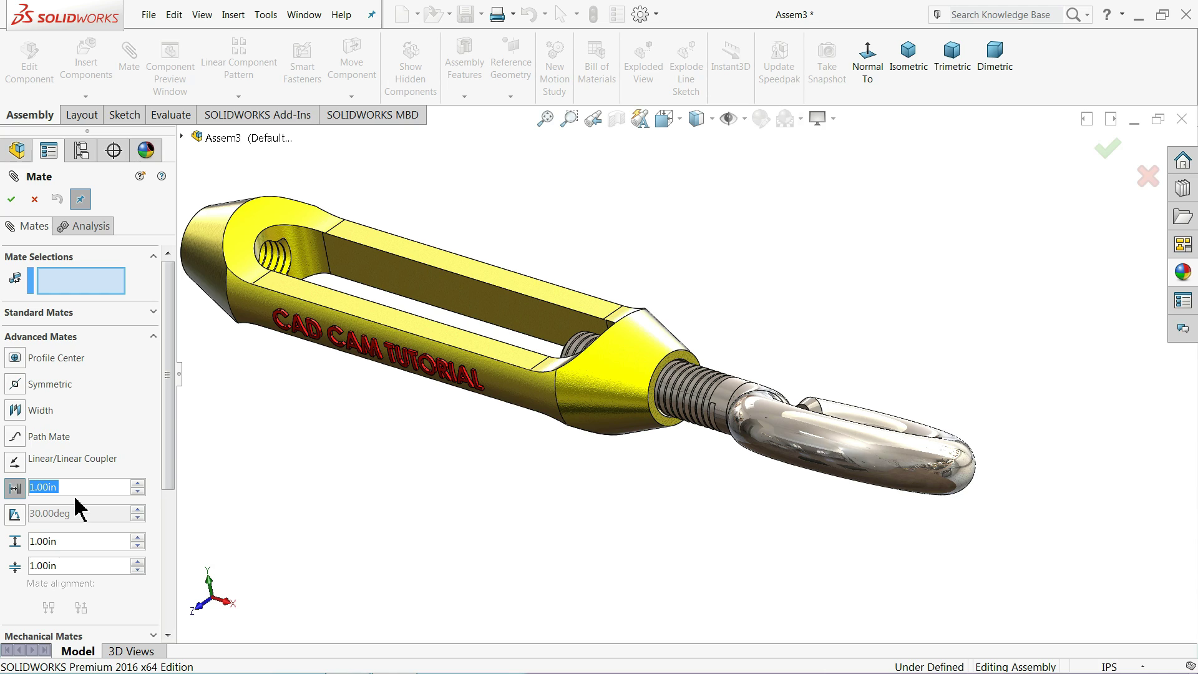
scroll(581, 449, "down", 3)
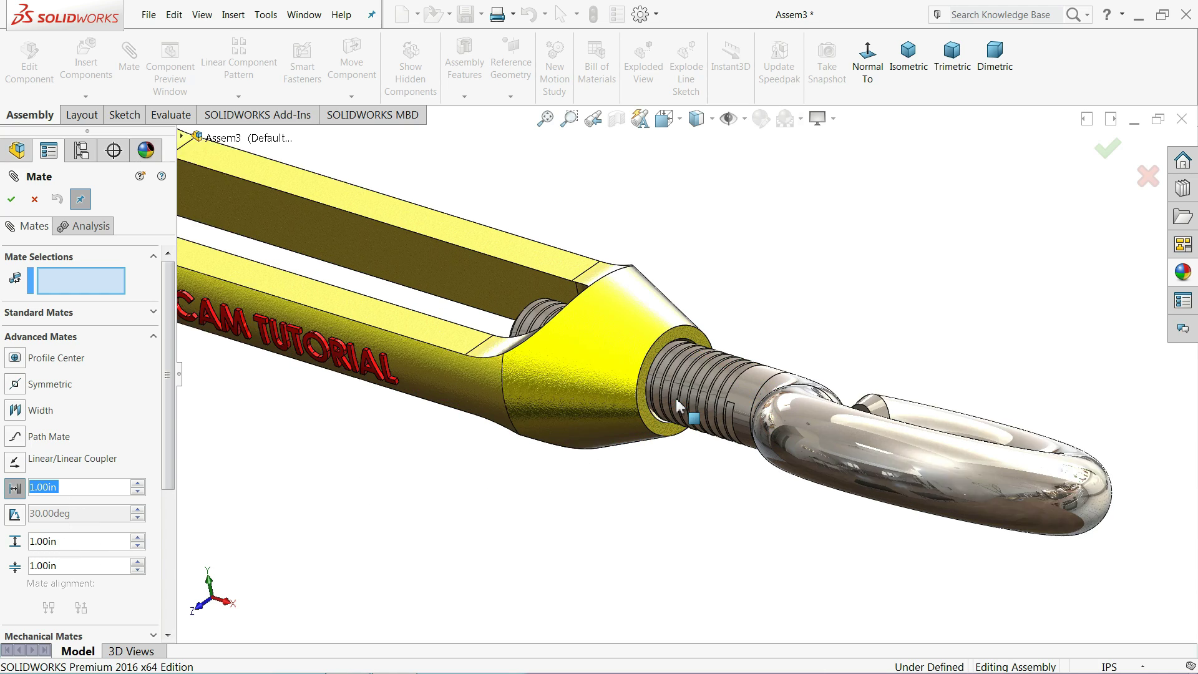
scroll(624, 462, "down", 2)
left_click(663, 455)
scroll(519, 326, "down", 3)
mouse_move(520, 325)
middle_mouse_down()
mouse_move(684, 407)
mouse_move(642, 393)
middle_mouse_up()
left_click(390, 316)
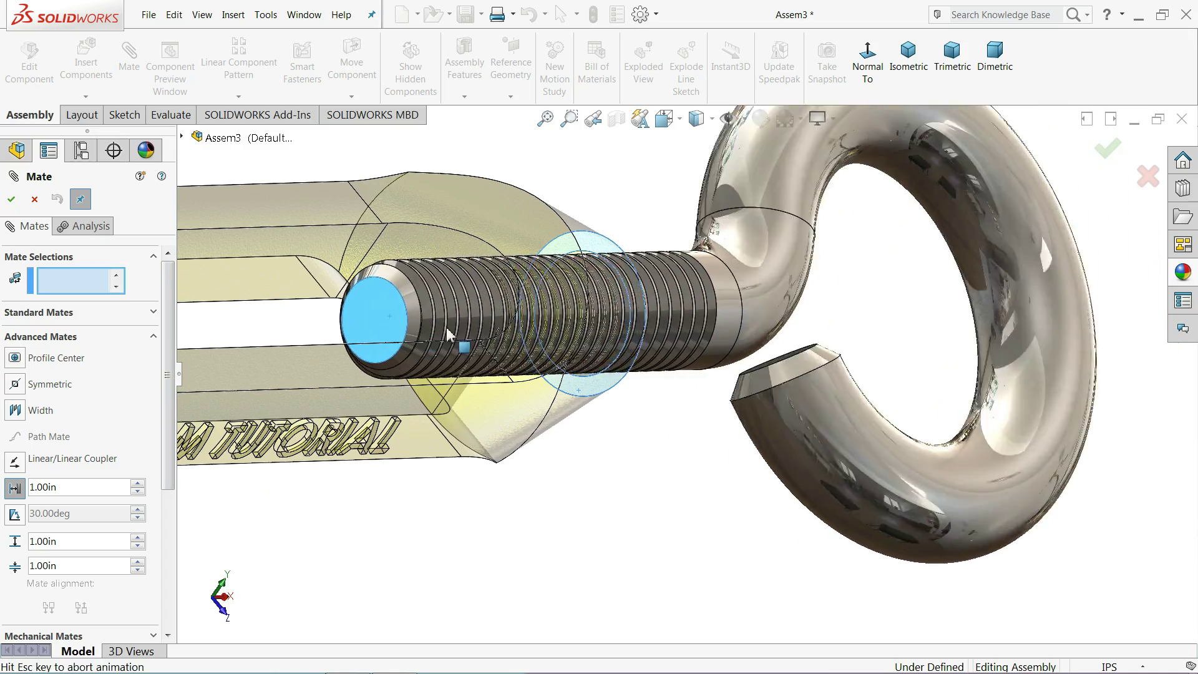
mouse_move(503, 406)
middle_mouse_down()
mouse_move(447, 405)
mouse_move(476, 348)
middle_mouse_up()
Set the limit to 1.30 in maximum and 0 in minimum, and accept the mate.
left_click(113, 492)
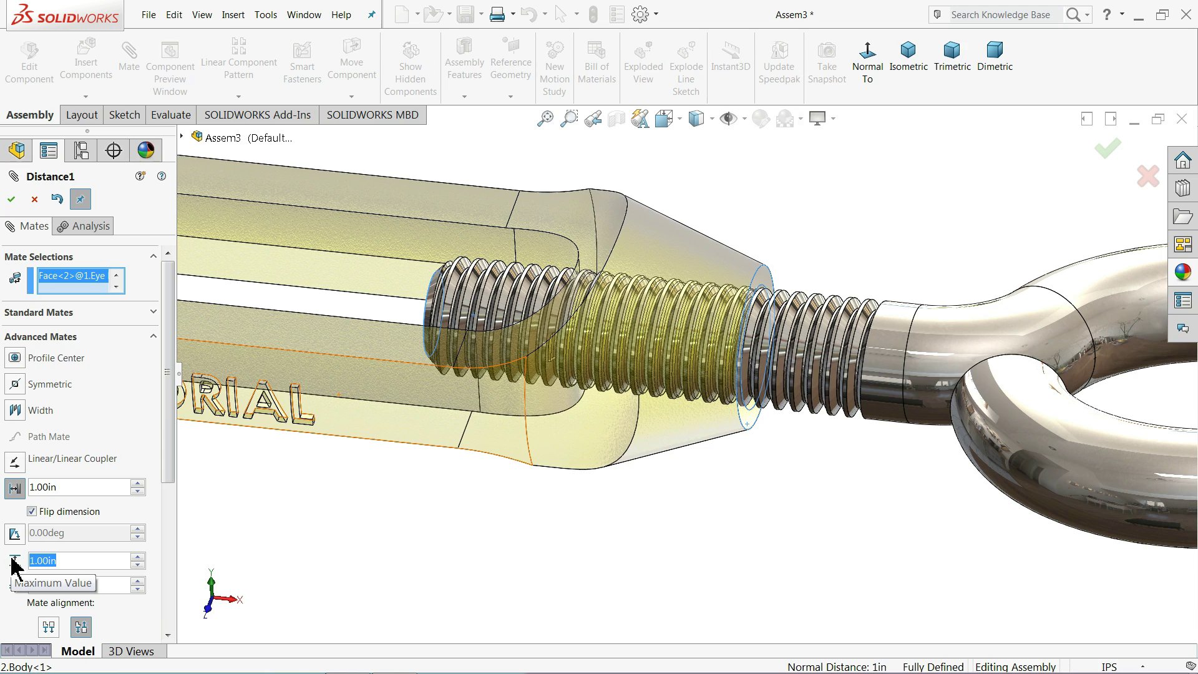
type("1.3")
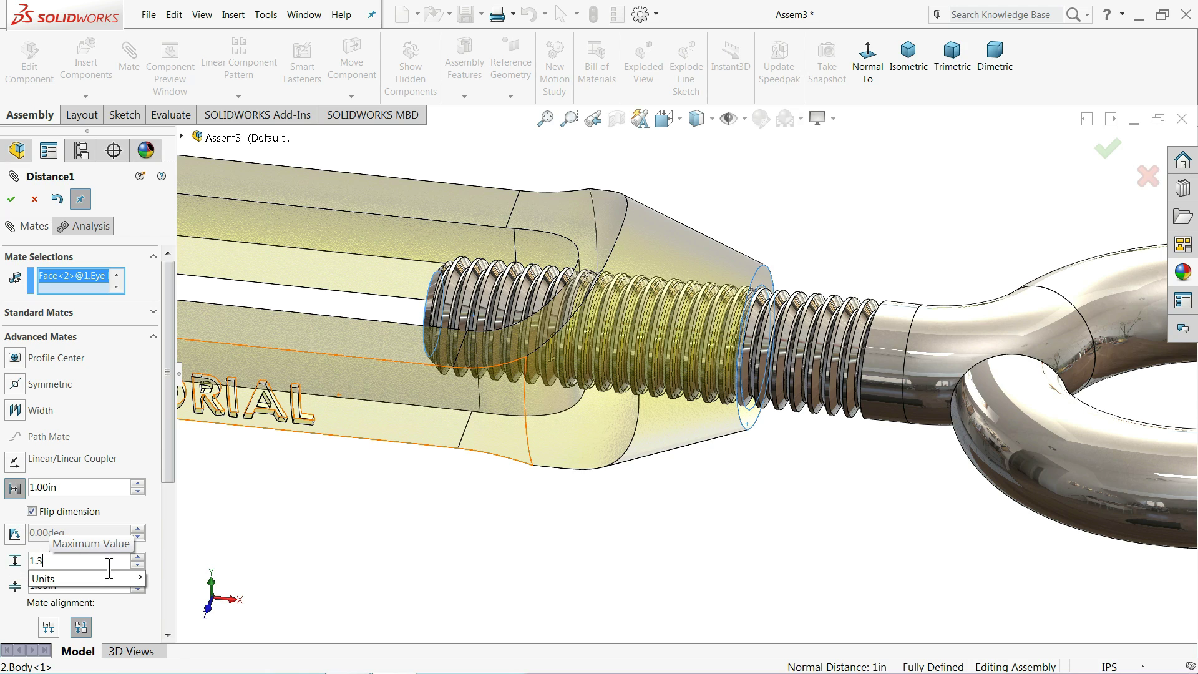
key("Return")
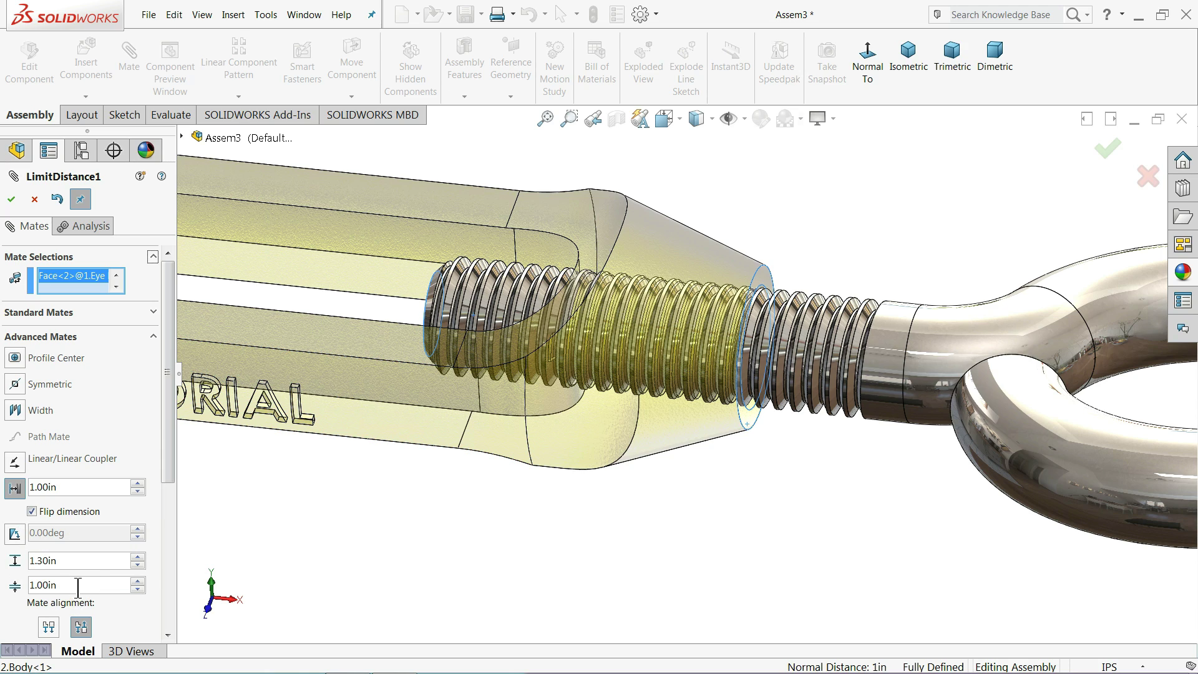
type("0")
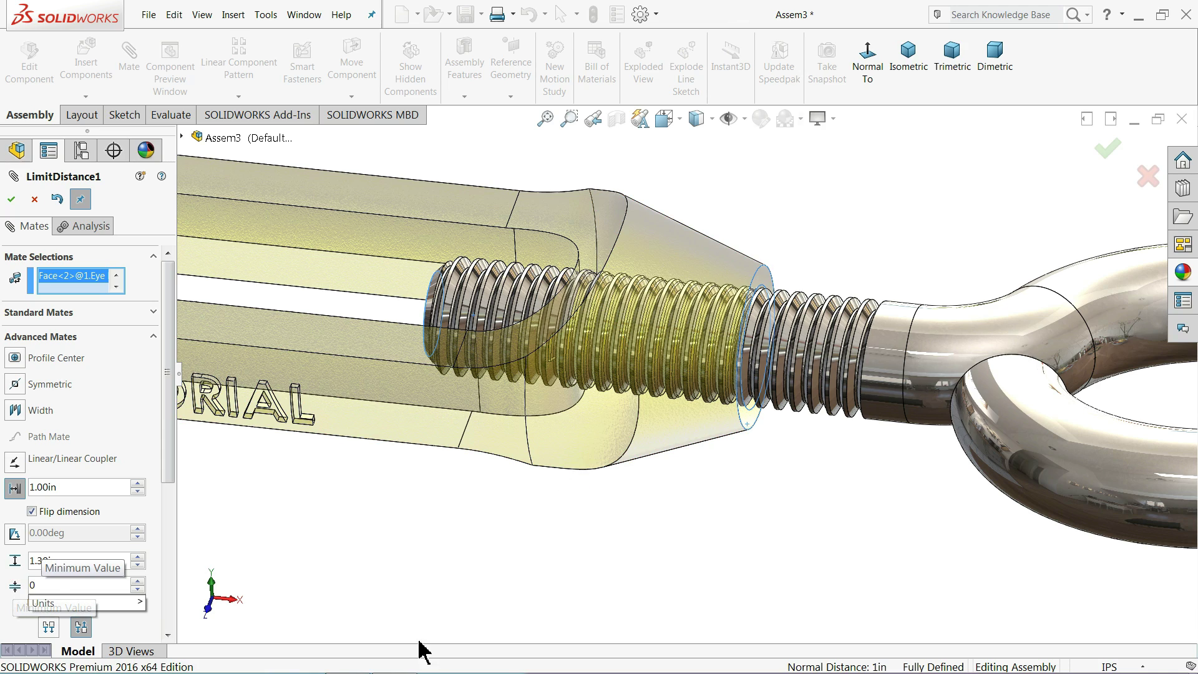
key("Return")
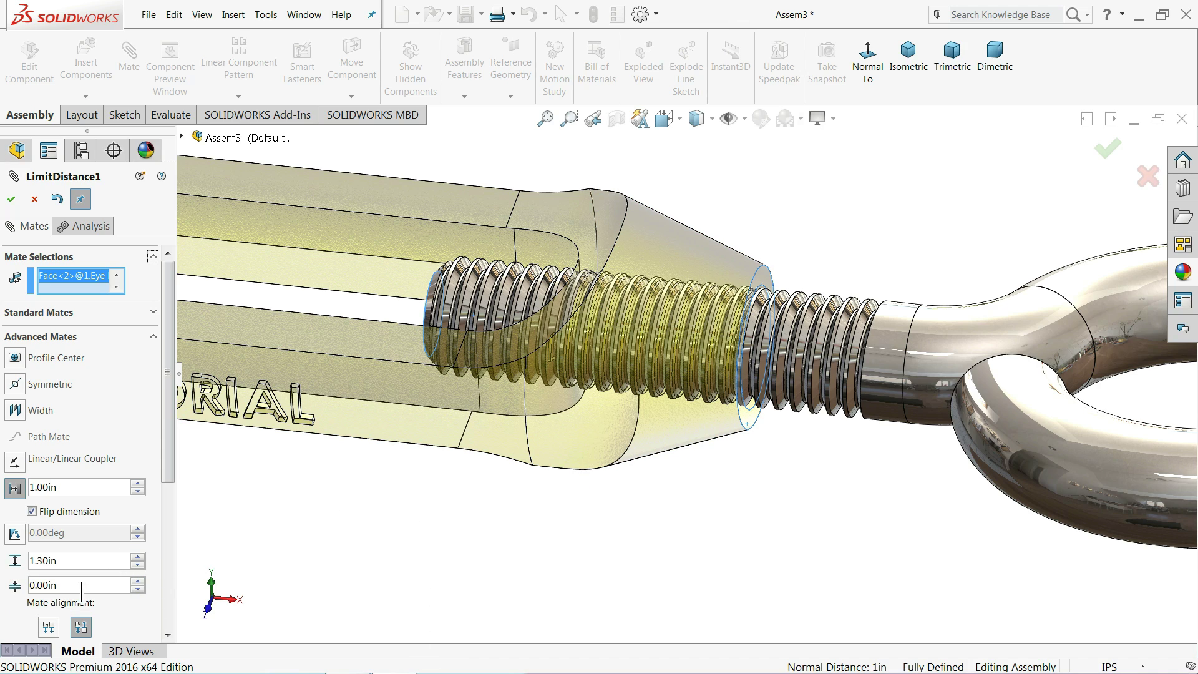
left_click(11, 201)
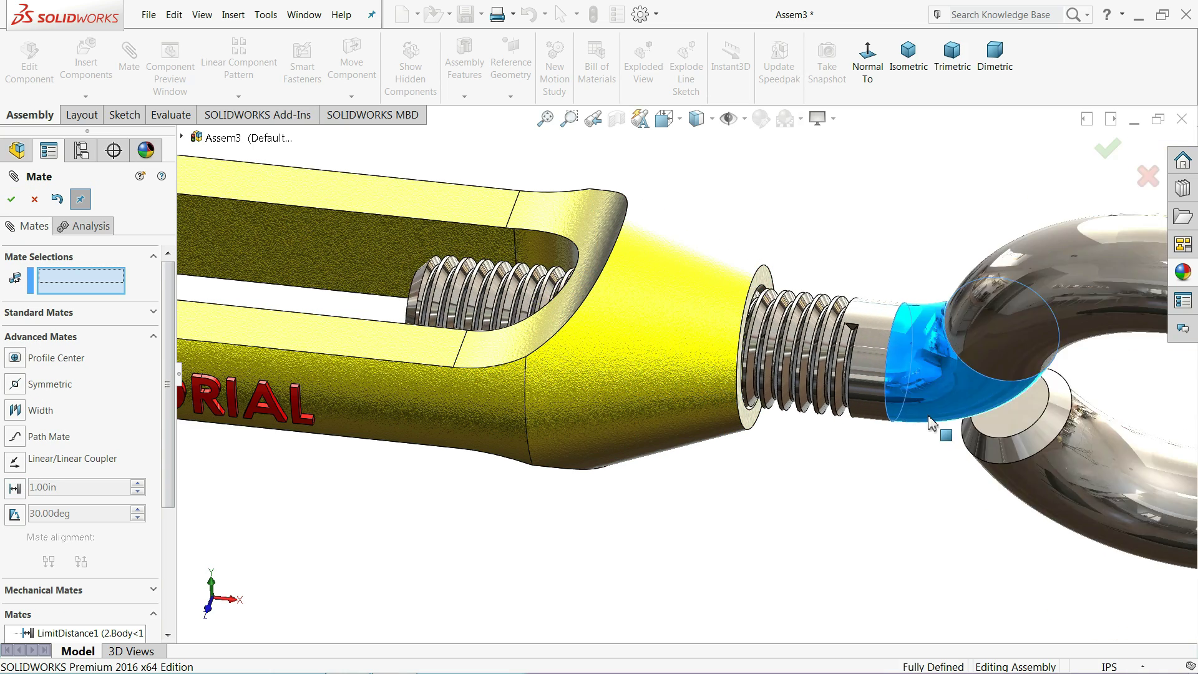
Drag the eye bolt to test its travel against the limit, then close mating.
mouse_move(932, 423)
left_mouse_down()
mouse_move(849, 287)
mouse_move(830, 322)
mouse_move(862, 214)
left_mouse_up()
mouse_move(862, 214)
middle_mouse_down()
mouse_move(642, 274)
mouse_move(775, 382)
middle_mouse_up()
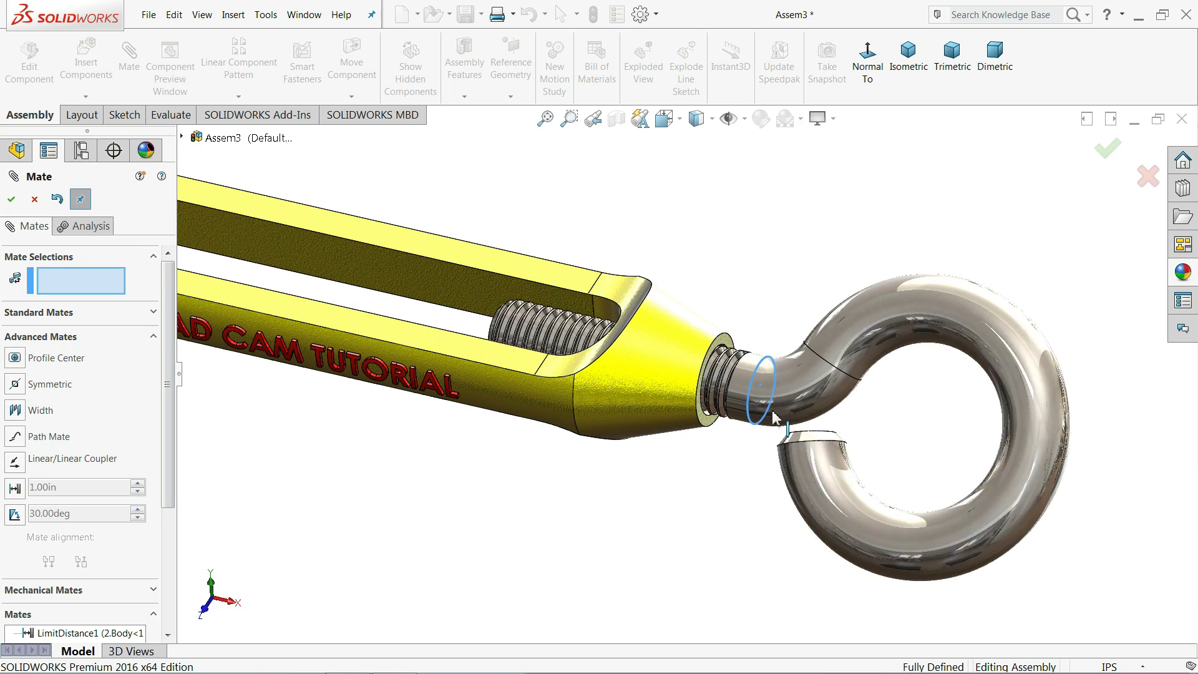
mouse_move(775, 417)
left_mouse_down()
mouse_move(768, 324)
mouse_move(757, 409)
mouse_move(915, 316)
mouse_move(895, 474)
mouse_move(997, 392)
left_mouse_up()
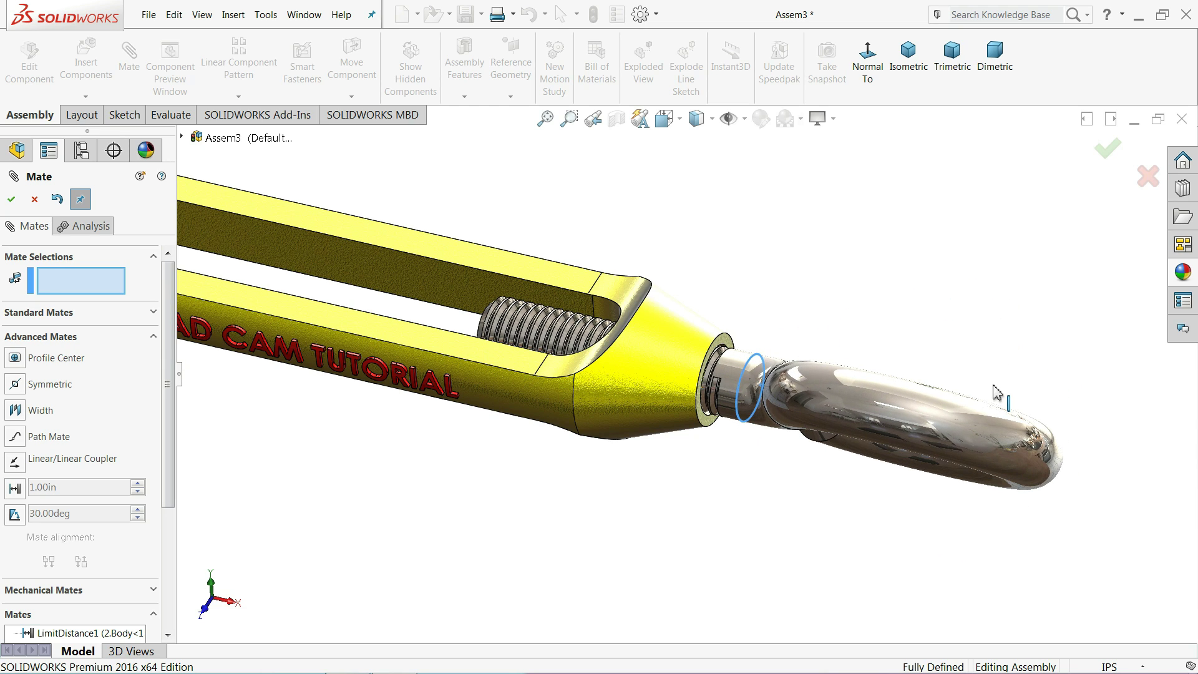
left_click(811, 428)
left_click_drag(953, 283, 836, 315)
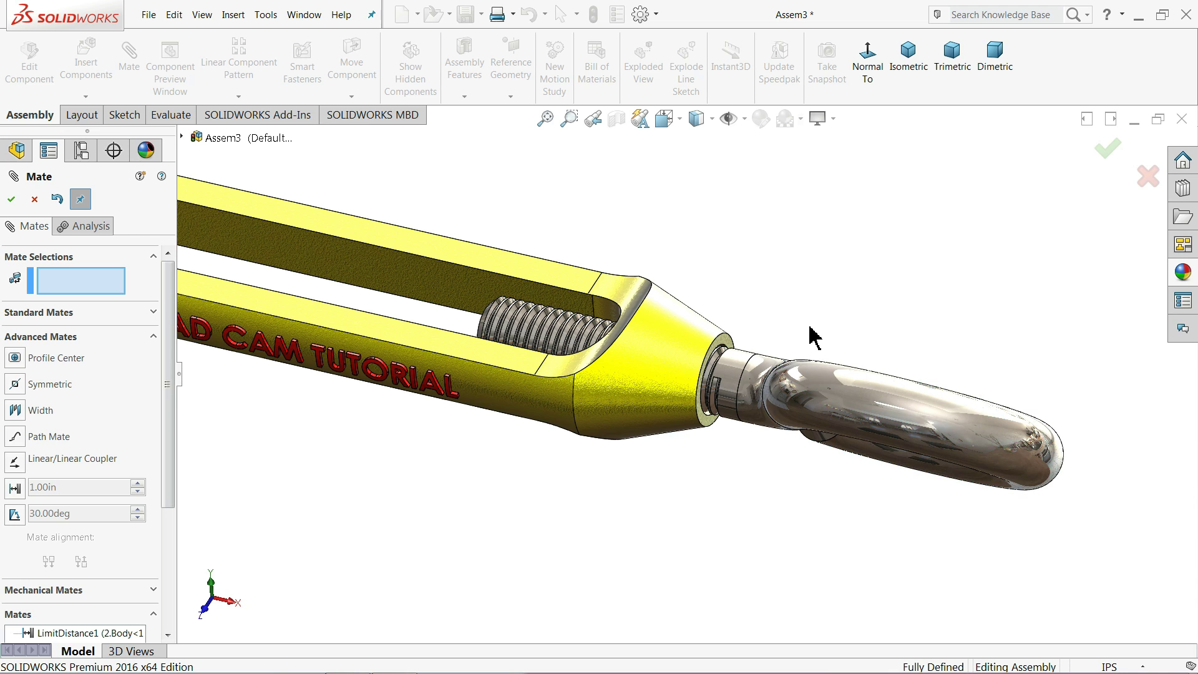
mouse_move(810, 337)
middle_mouse_down()
mouse_move(808, 353)
mouse_move(695, 414)
middle_mouse_up()
scroll(655, 409, "down", 2)
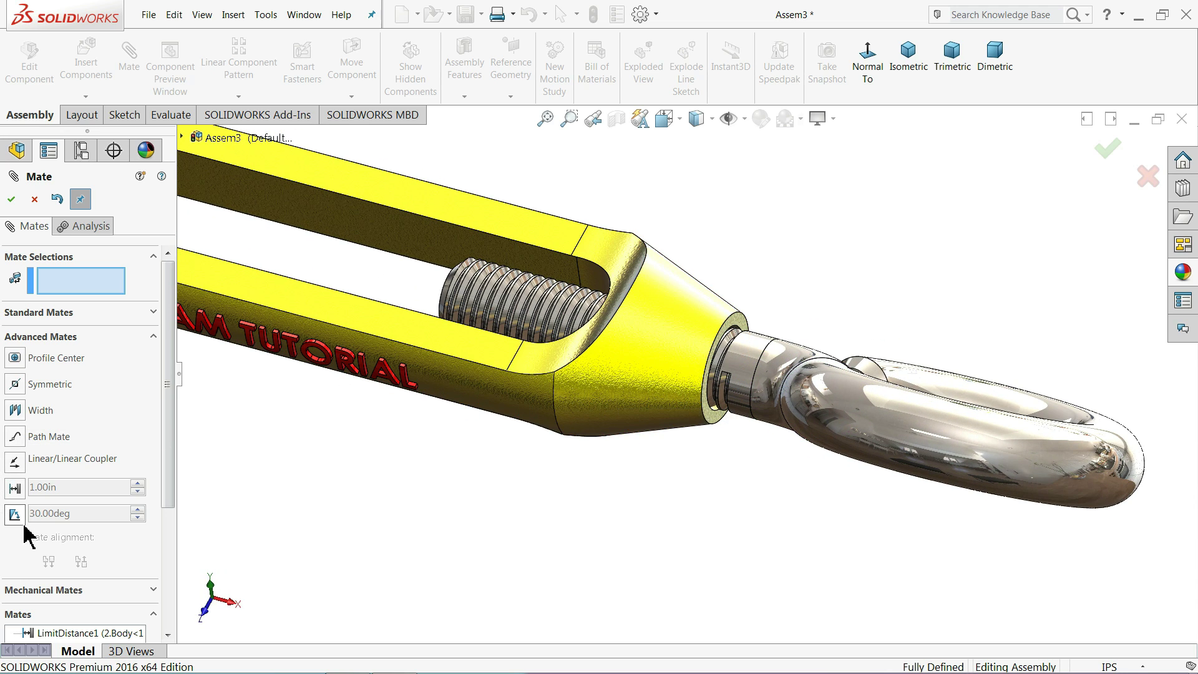
left_click(35, 199)
Place a second eye bolt copy above the body and rotate it toward the body's other end.
scroll(733, 298, "up", 3)
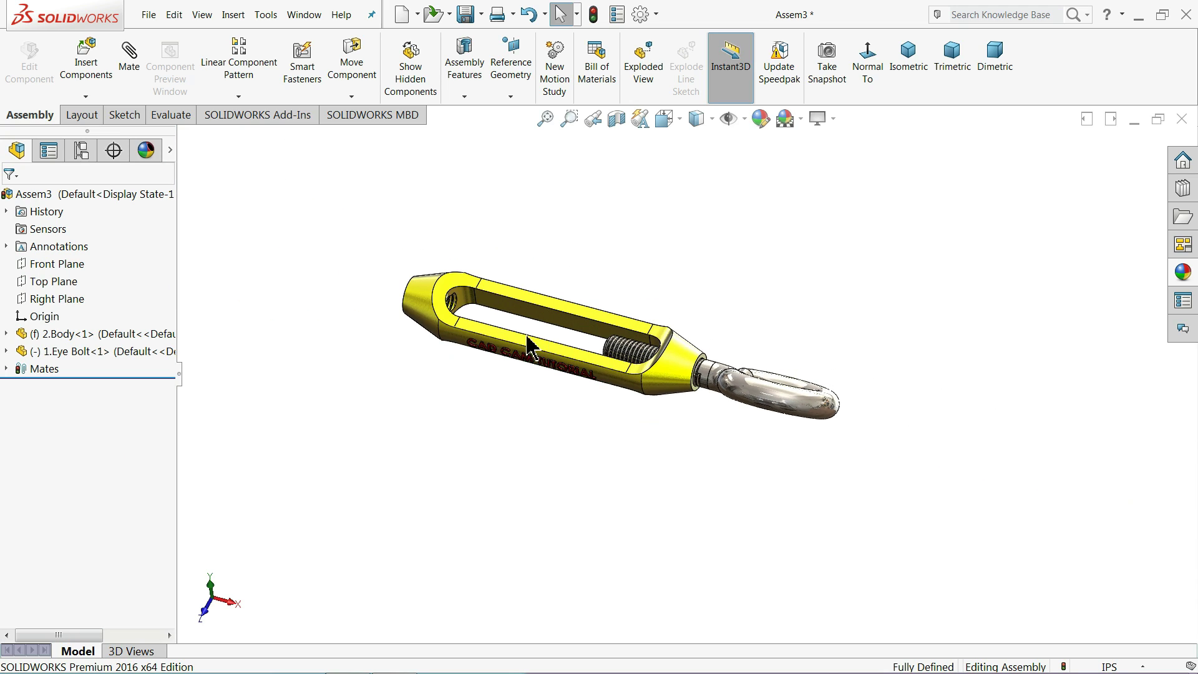
scroll(465, 310, "down", 1)
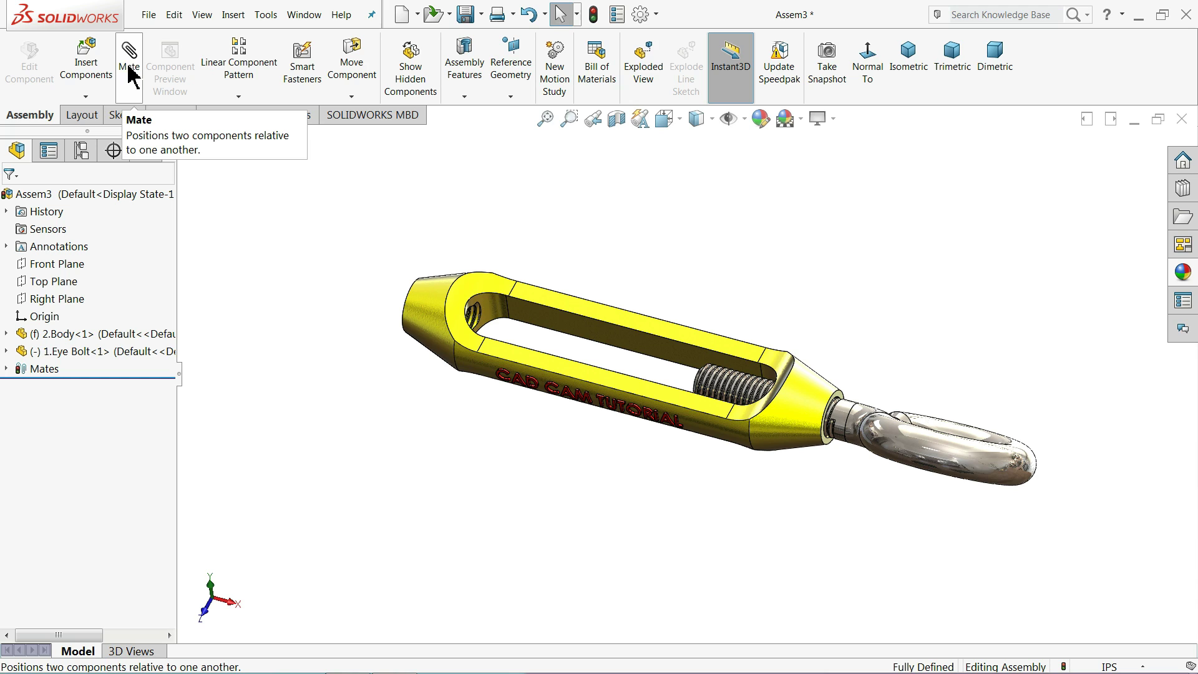
left_click(129, 75)
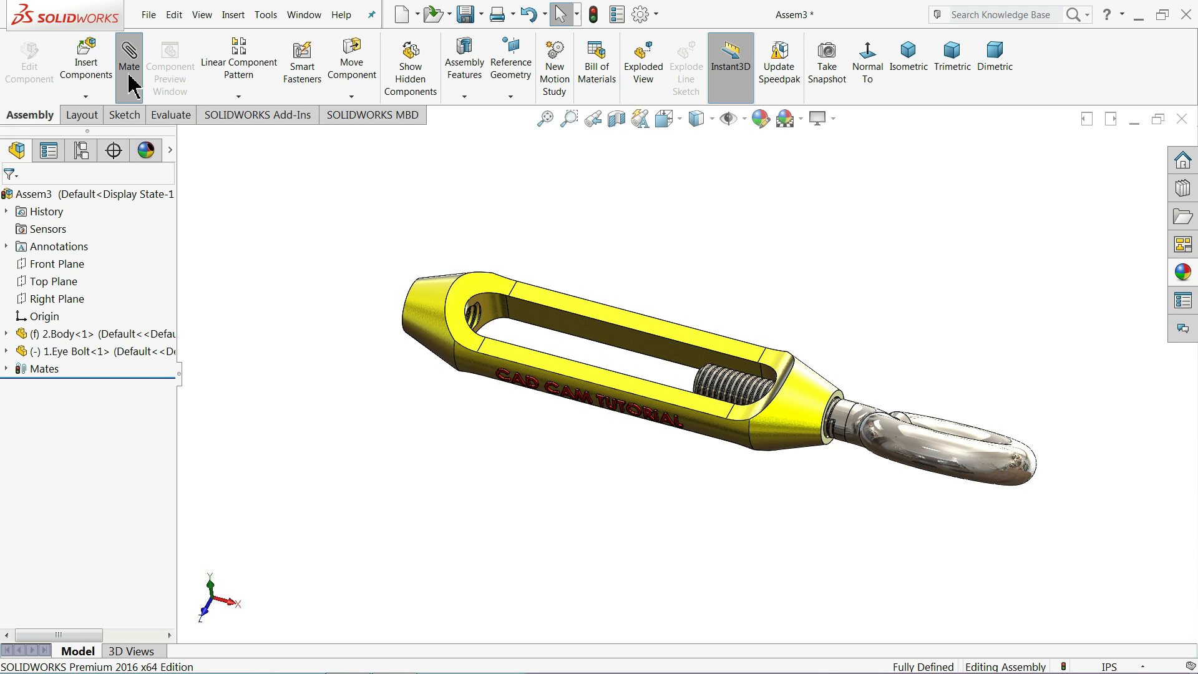
left_click(34, 200)
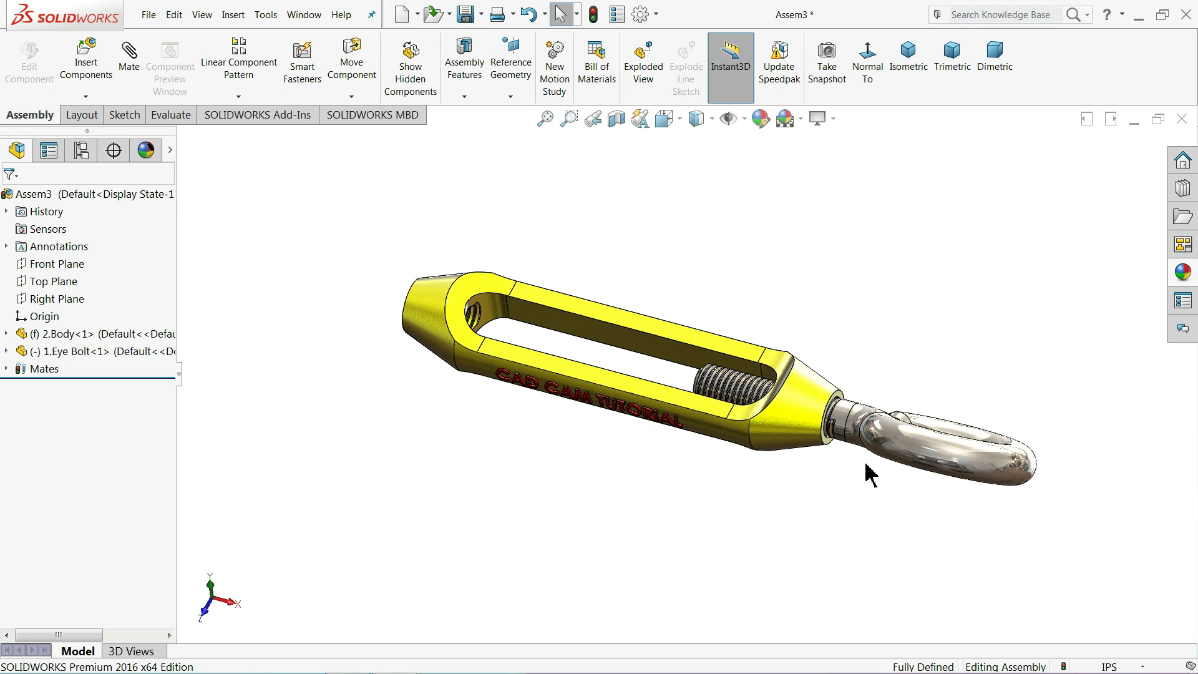
left_click_drag(947, 444, 464, 219, "ctrl")
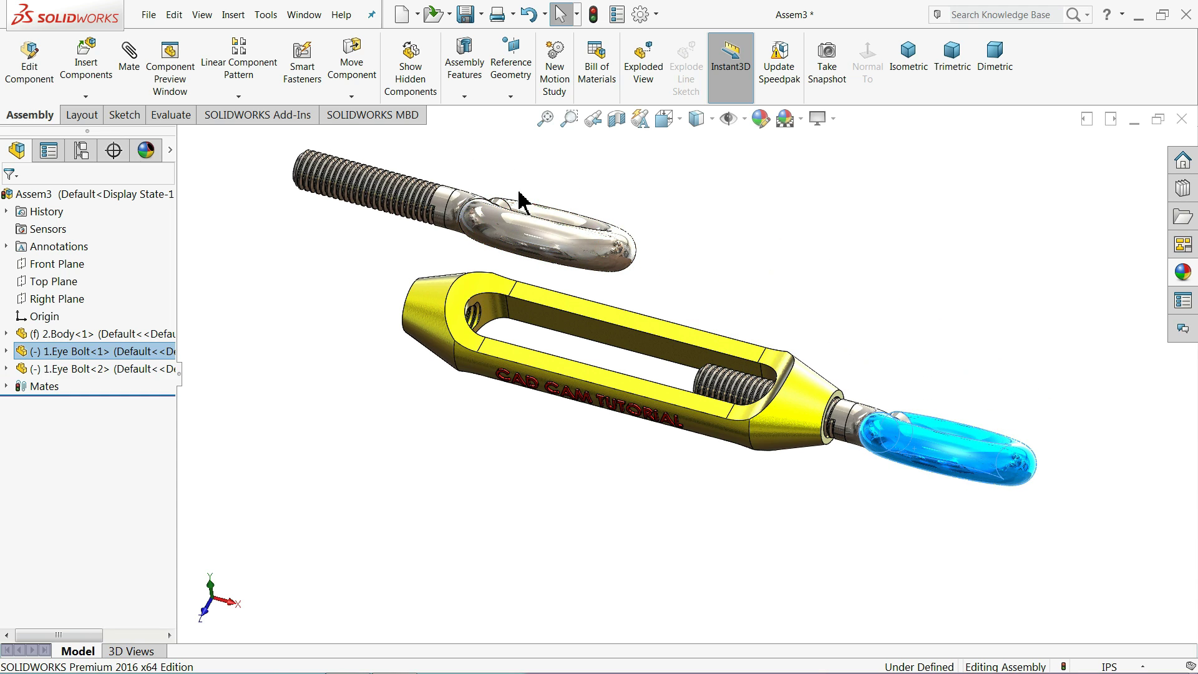
left_click(362, 95)
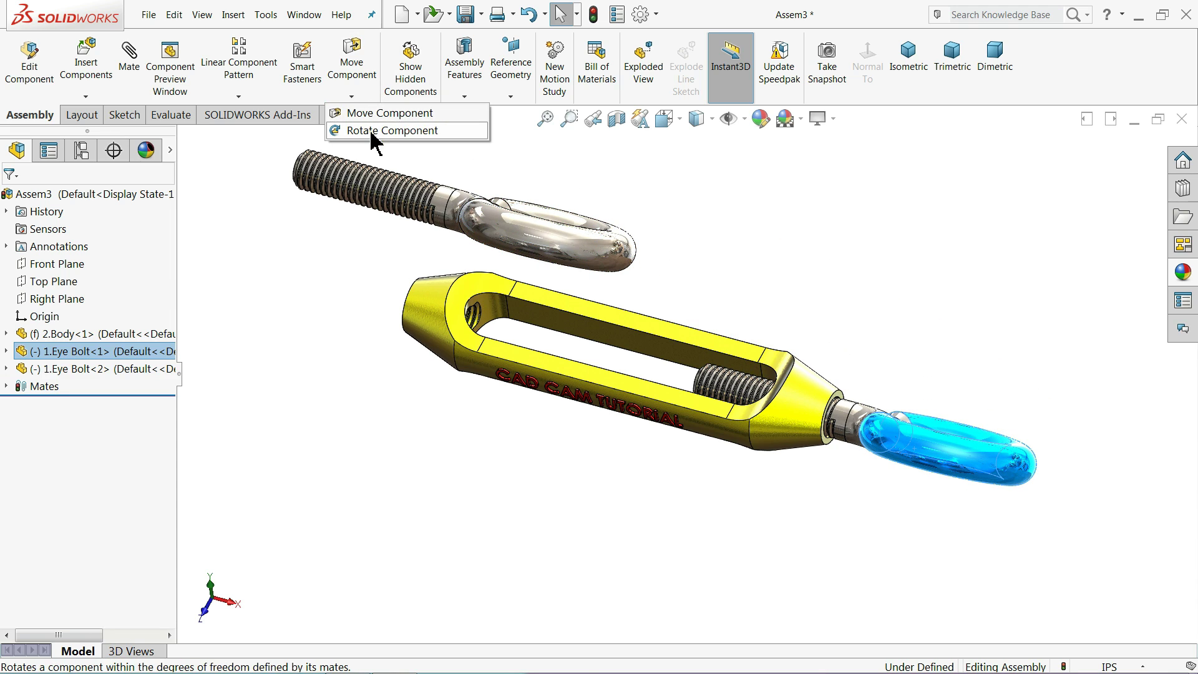
left_click(388, 129)
mouse_move(437, 206)
left_mouse_down()
mouse_move(303, 168)
mouse_move(248, 316)
mouse_move(280, 367)
mouse_move(277, 381)
mouse_move(267, 279)
left_mouse_up()
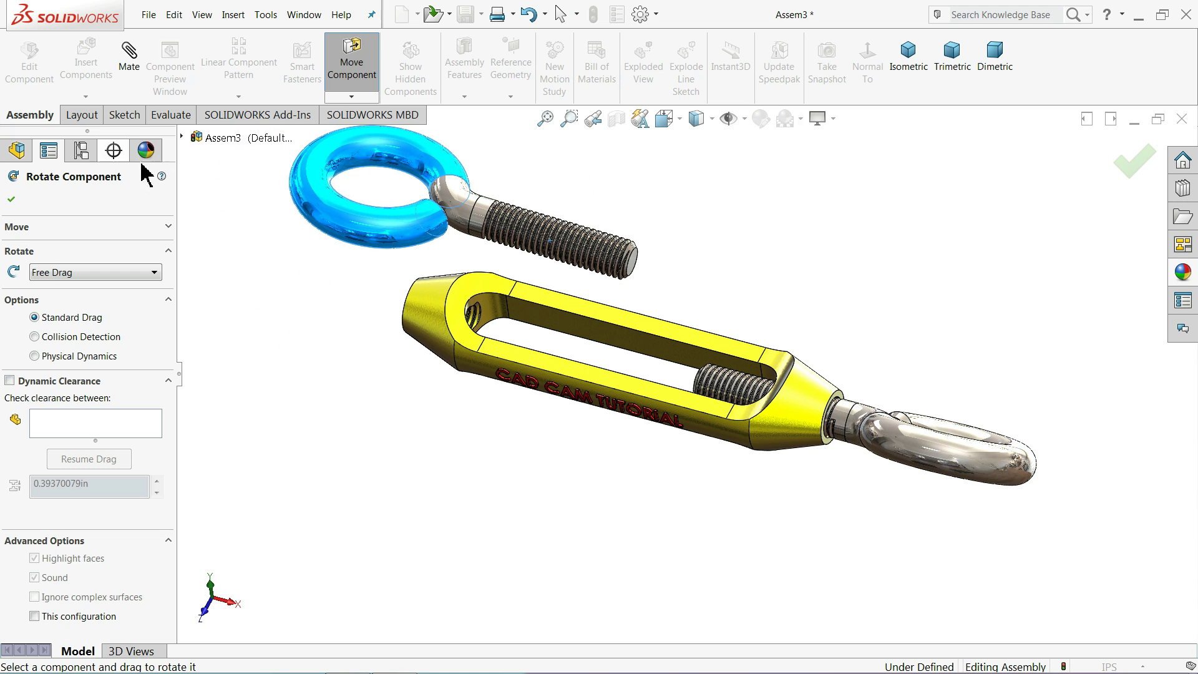
left_click(12, 201)
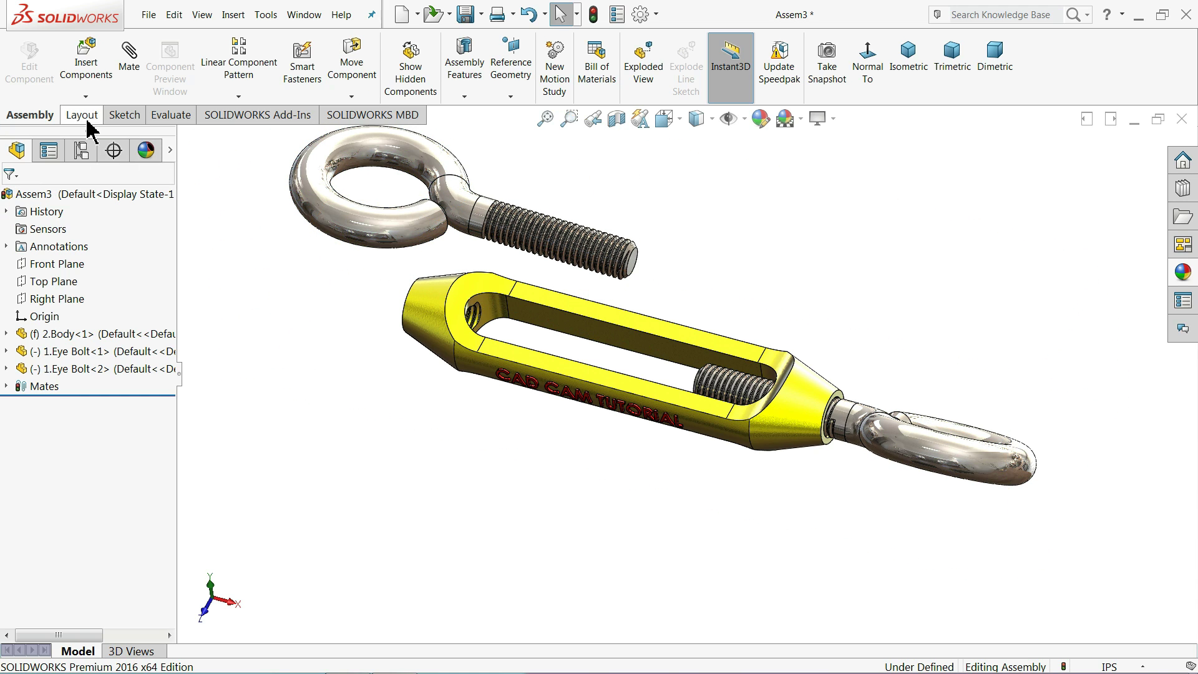
Begin a new mate for the second eye bolt.
left_click(131, 66)
scroll(533, 259, "down", 2)
scroll(484, 227, "down", 3)
Make the second eye bolt's shank concentric with the yoke hole and pull it outward.
left_click(490, 229)
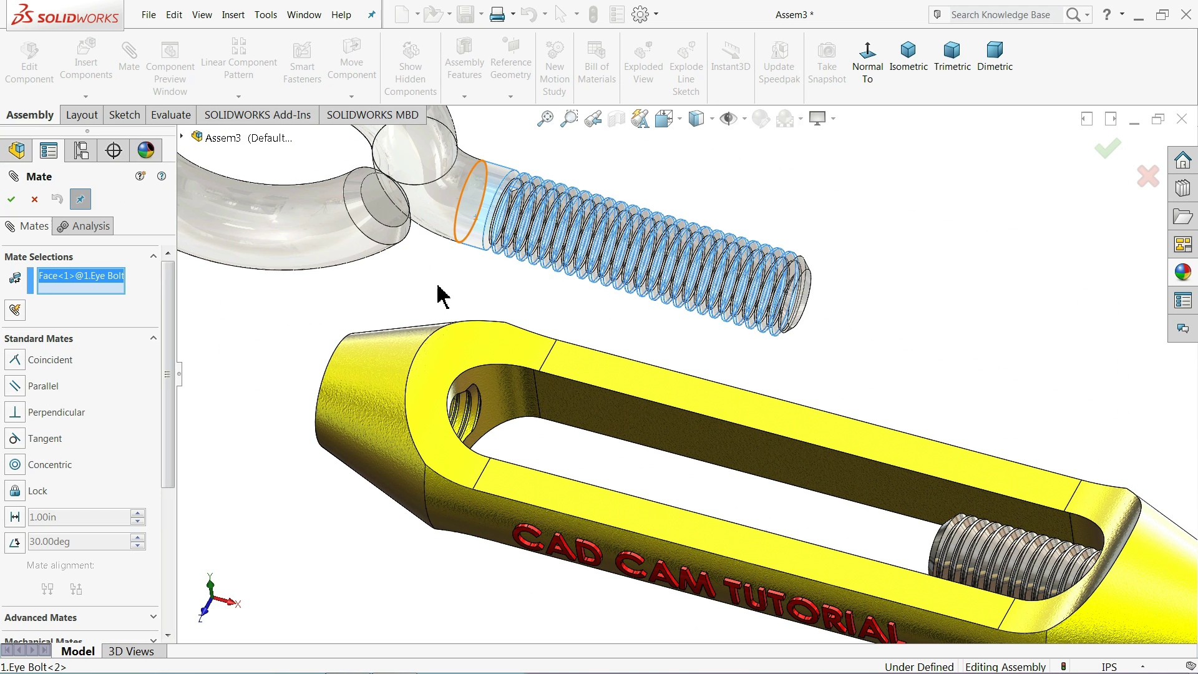
left_click(333, 382)
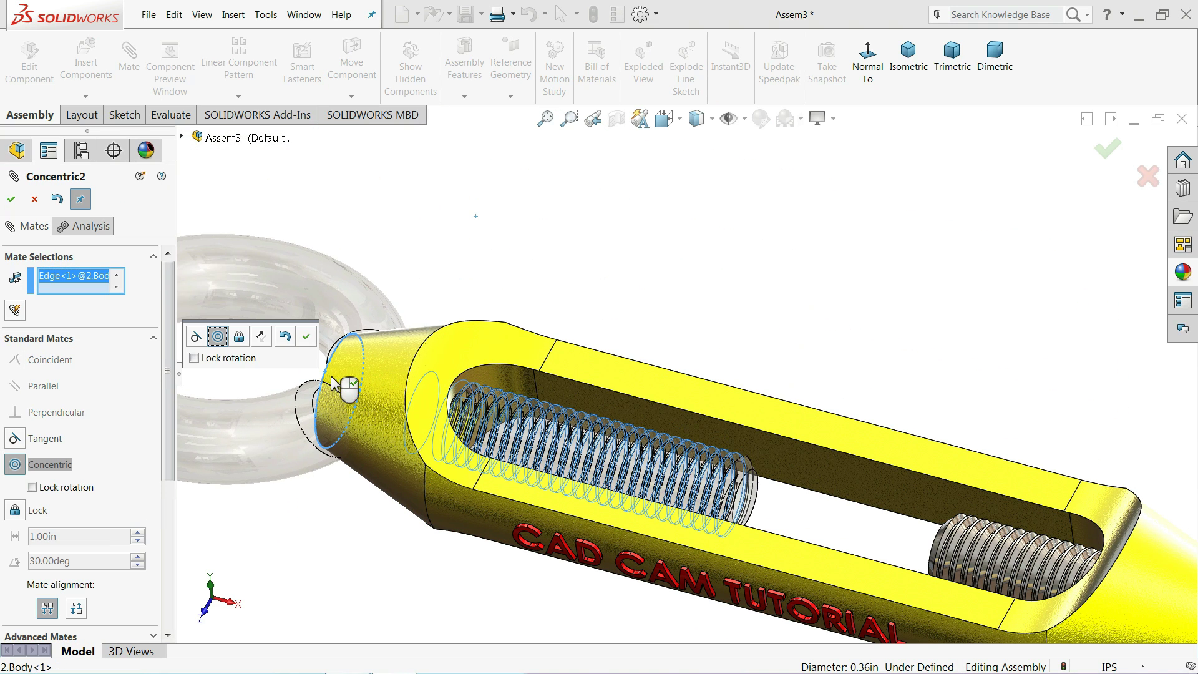
left_click(307, 338)
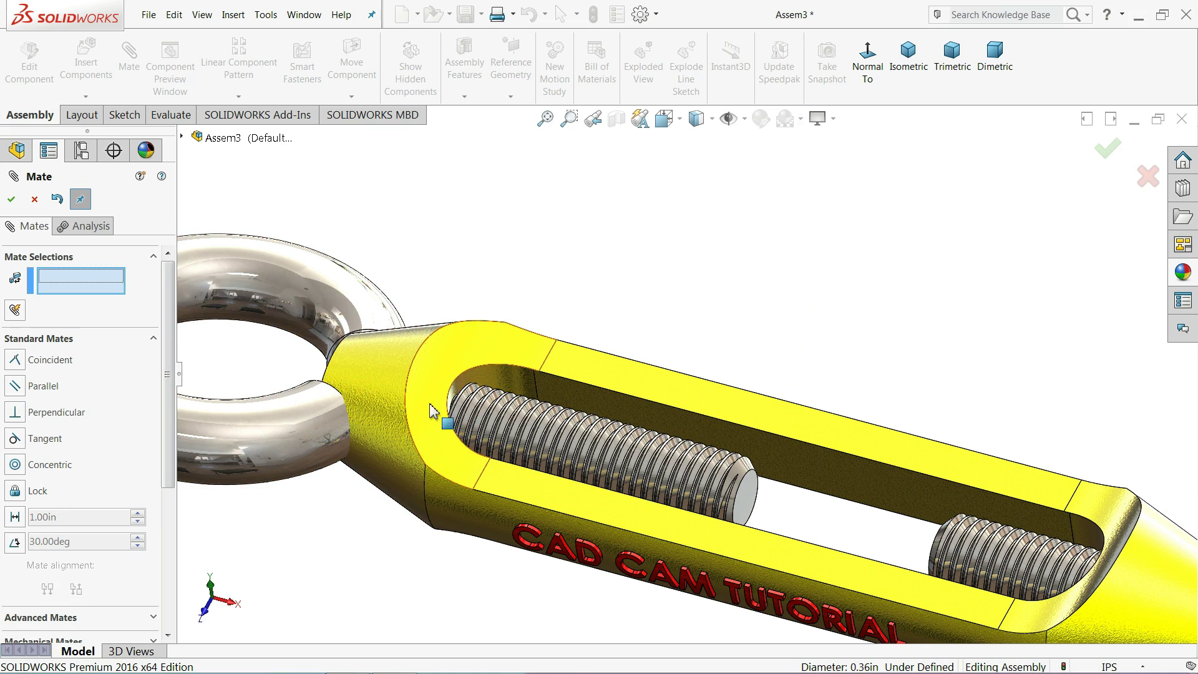
scroll(430, 409, "up", 4)
left_click_drag(449, 437, 281, 315)
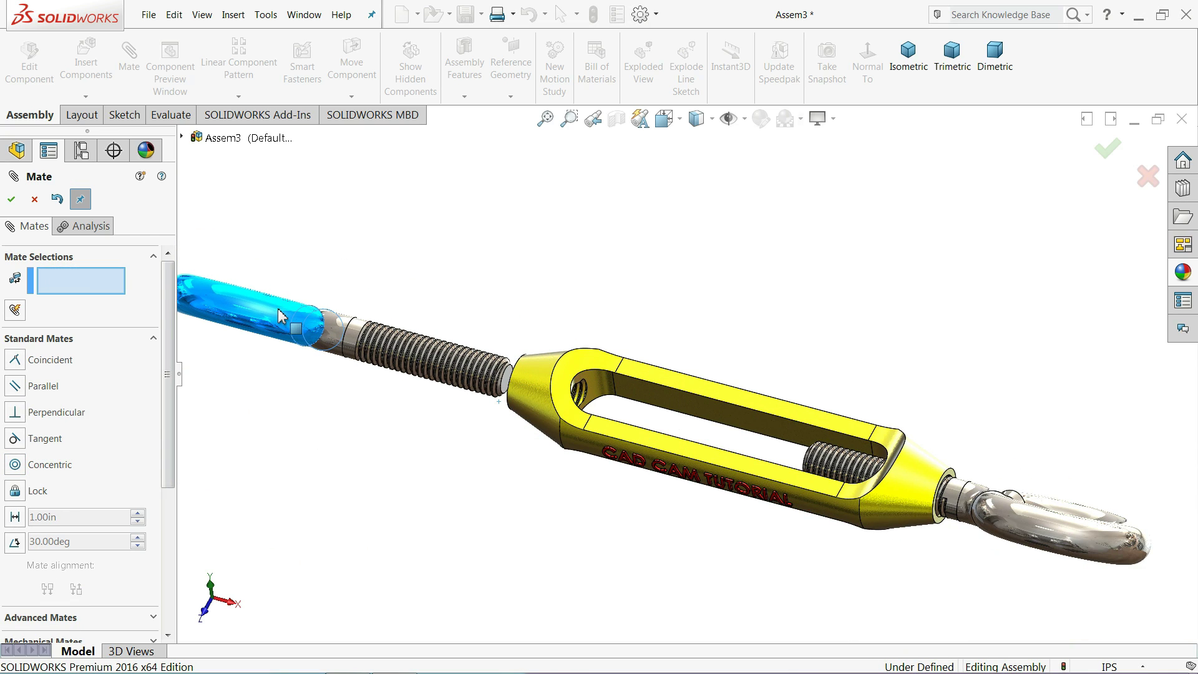
scroll(518, 365, "down", 2)
scroll(493, 375, "down", 3)
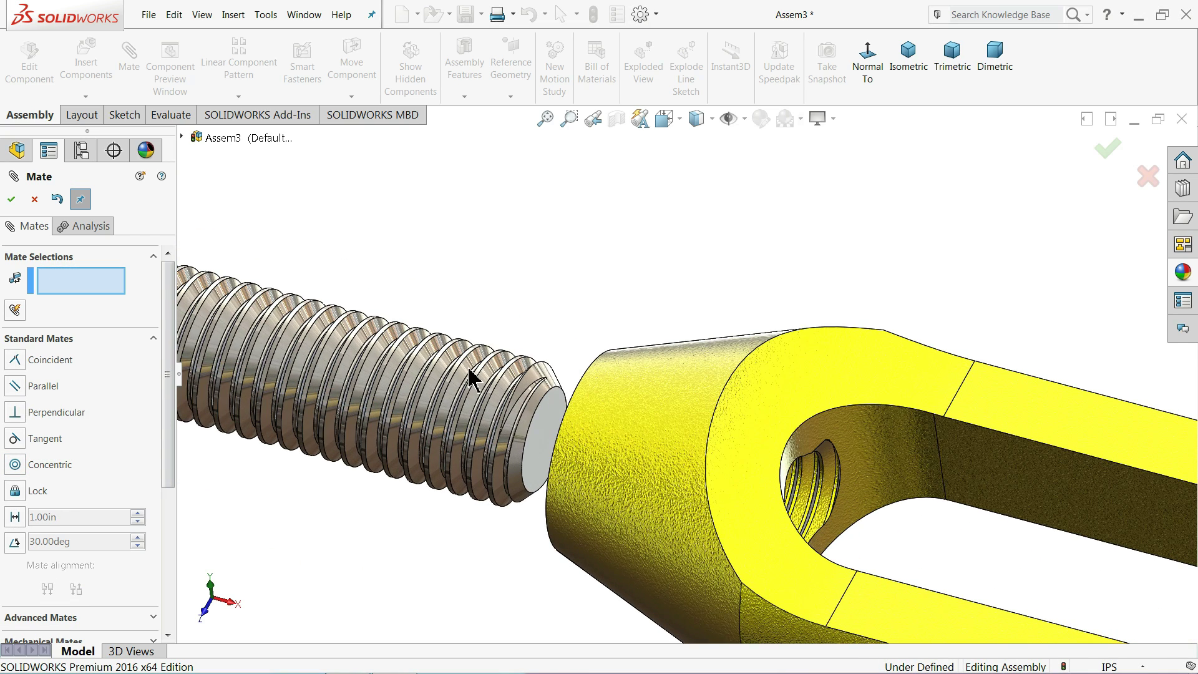
Add a reversed 12 revolutions-per-inch screw mate between the bolt thread and yoke hole.
left_click(154, 339)
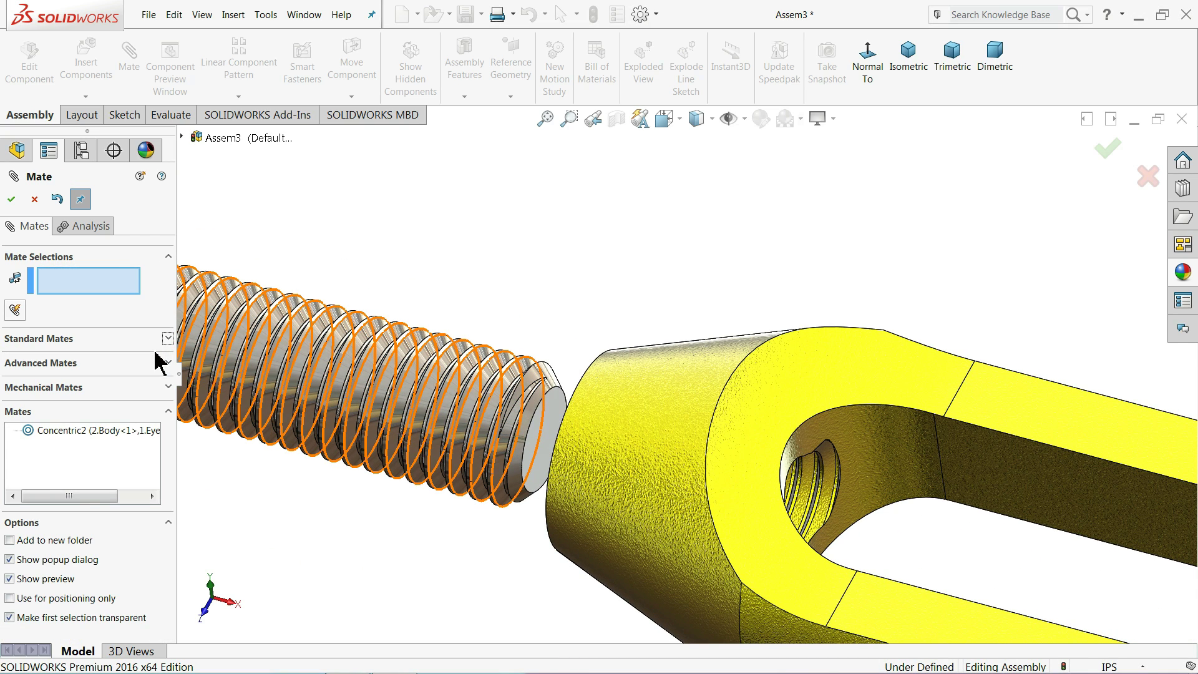
left_click(167, 388)
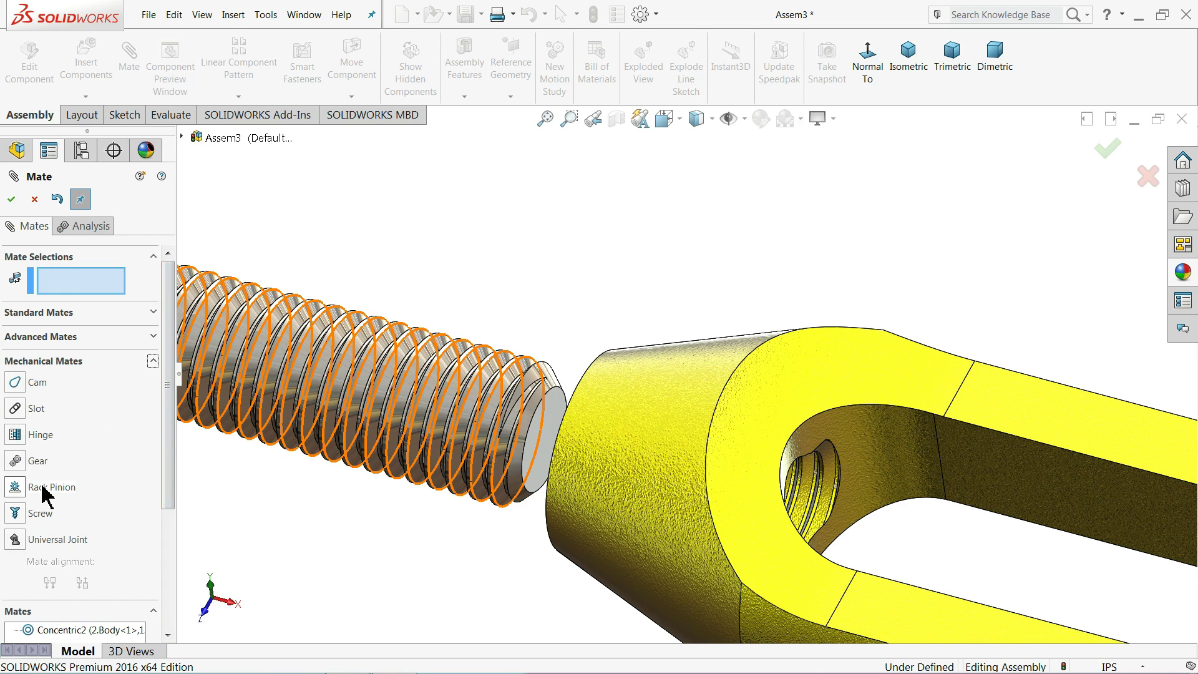
left_click(47, 517)
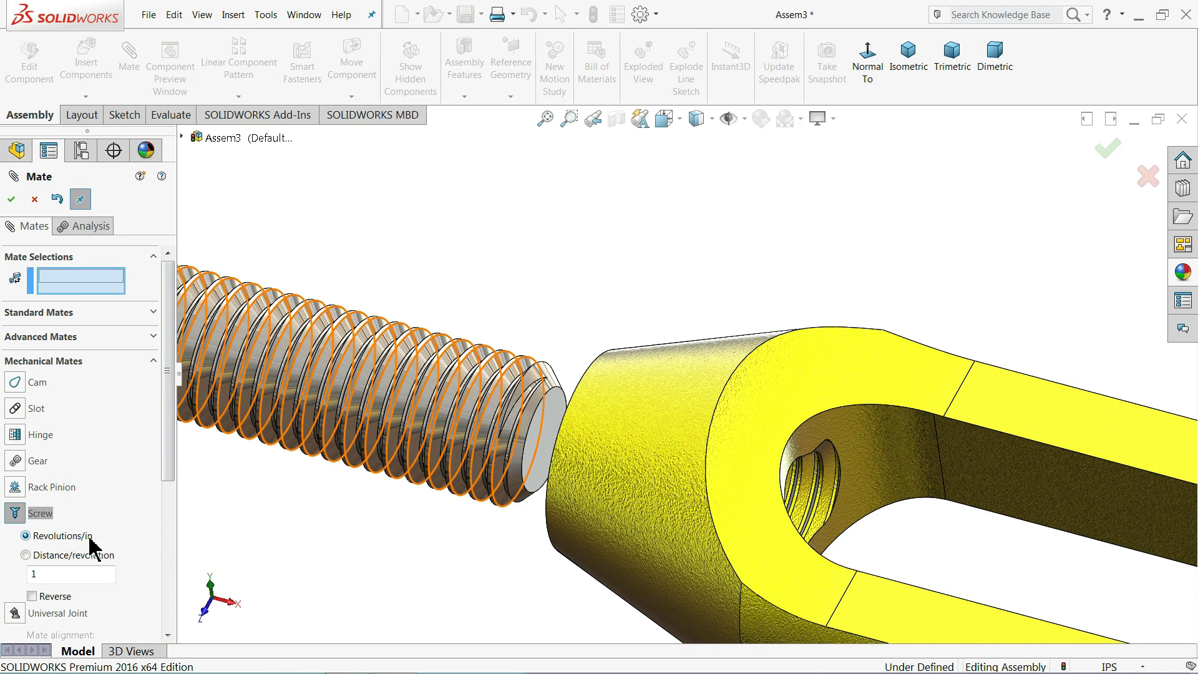
type("2")
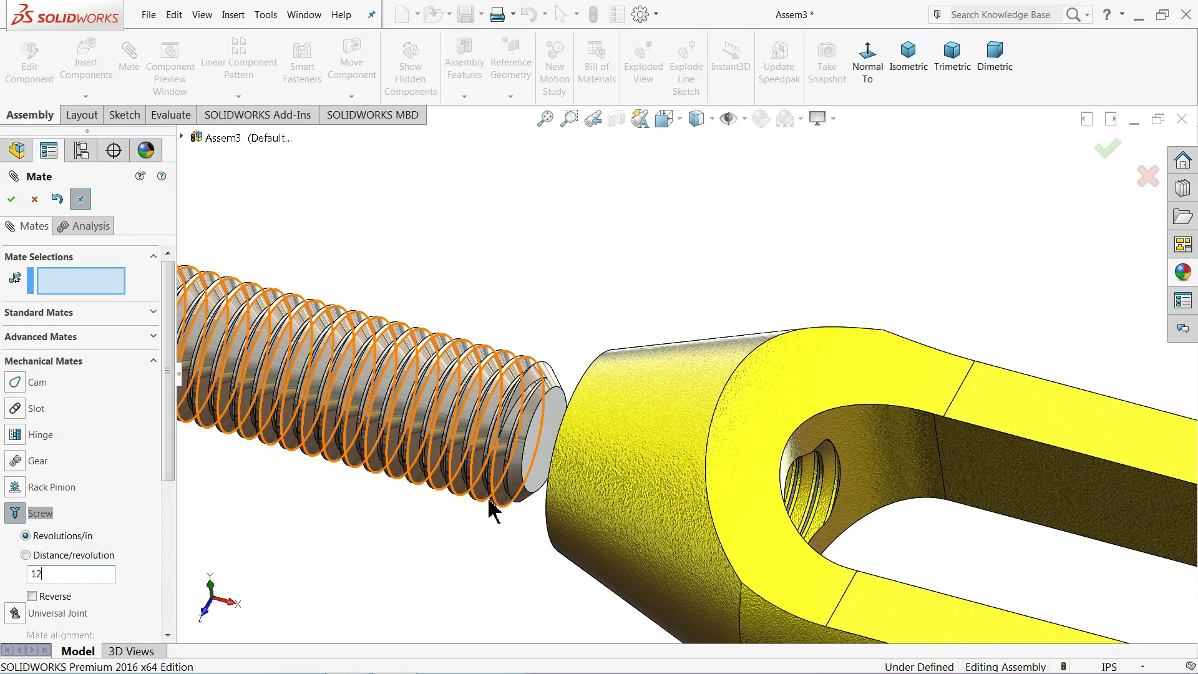
left_click(517, 481)
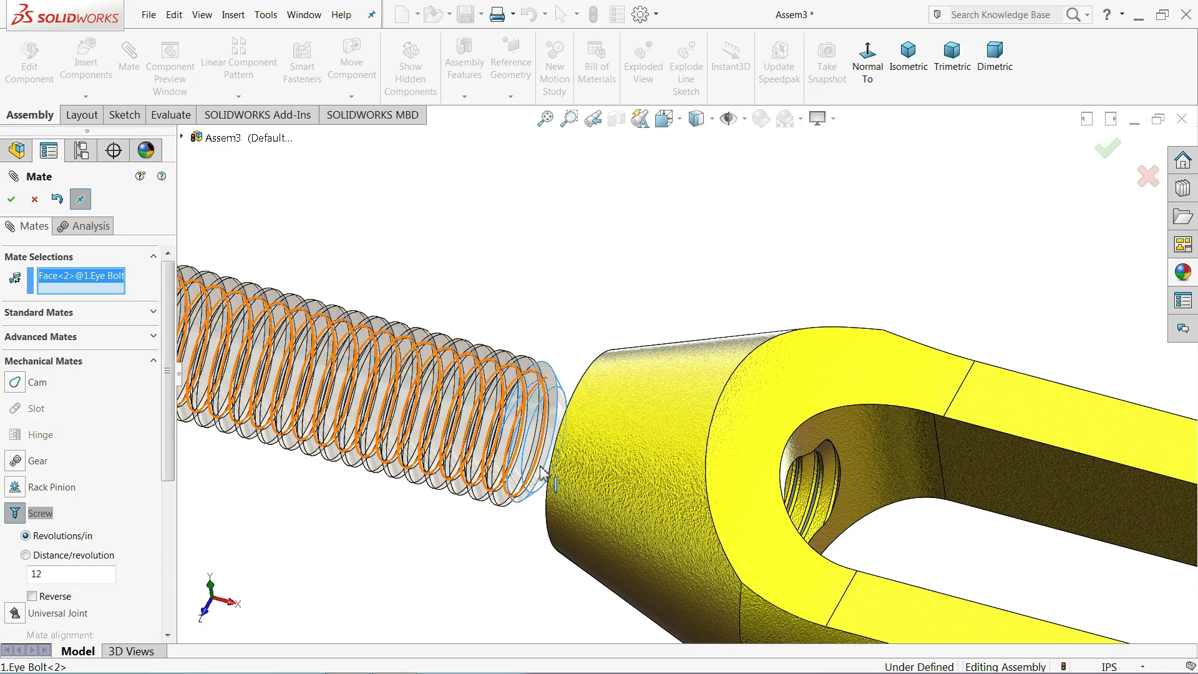
middle_click_drag(517, 482, 607, 530)
left_click(607, 530)
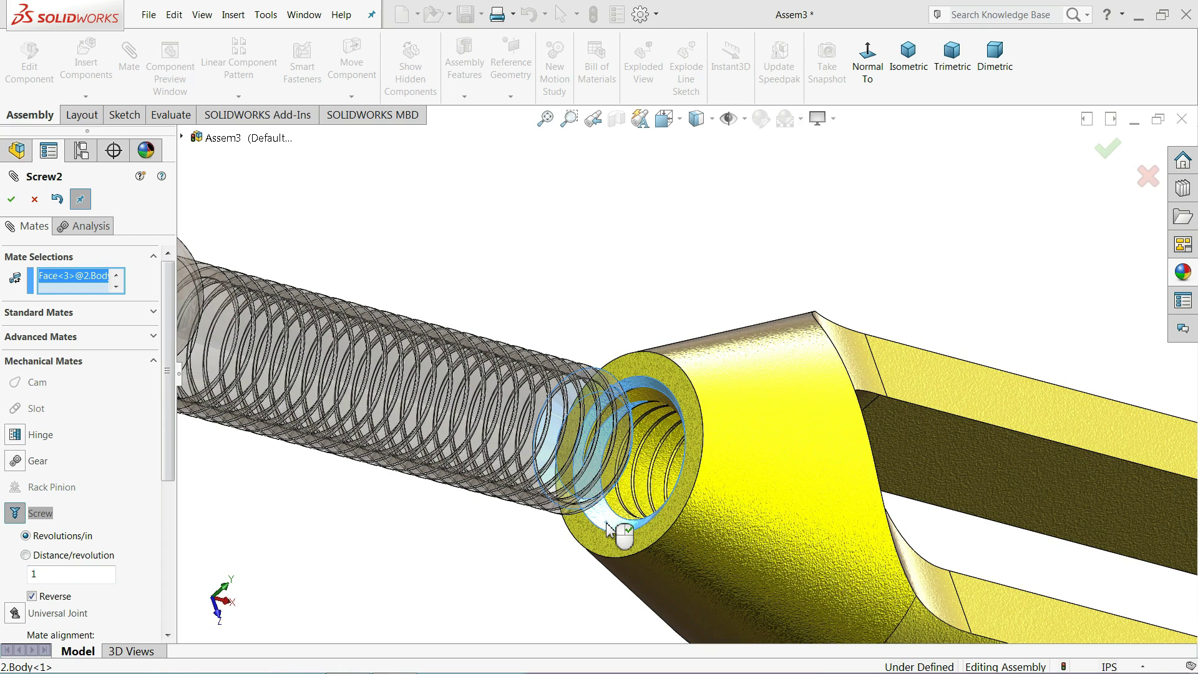
left_click_drag(58, 575, 7, 576)
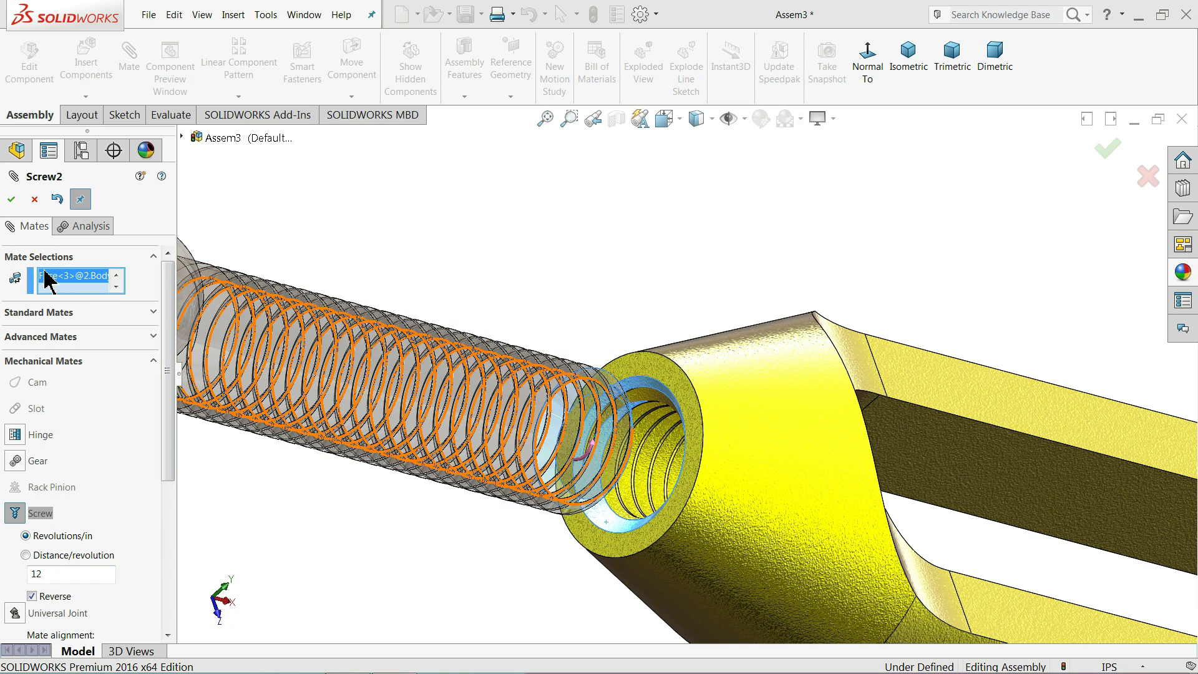
left_click(11, 198)
scroll(481, 241, "up", 3)
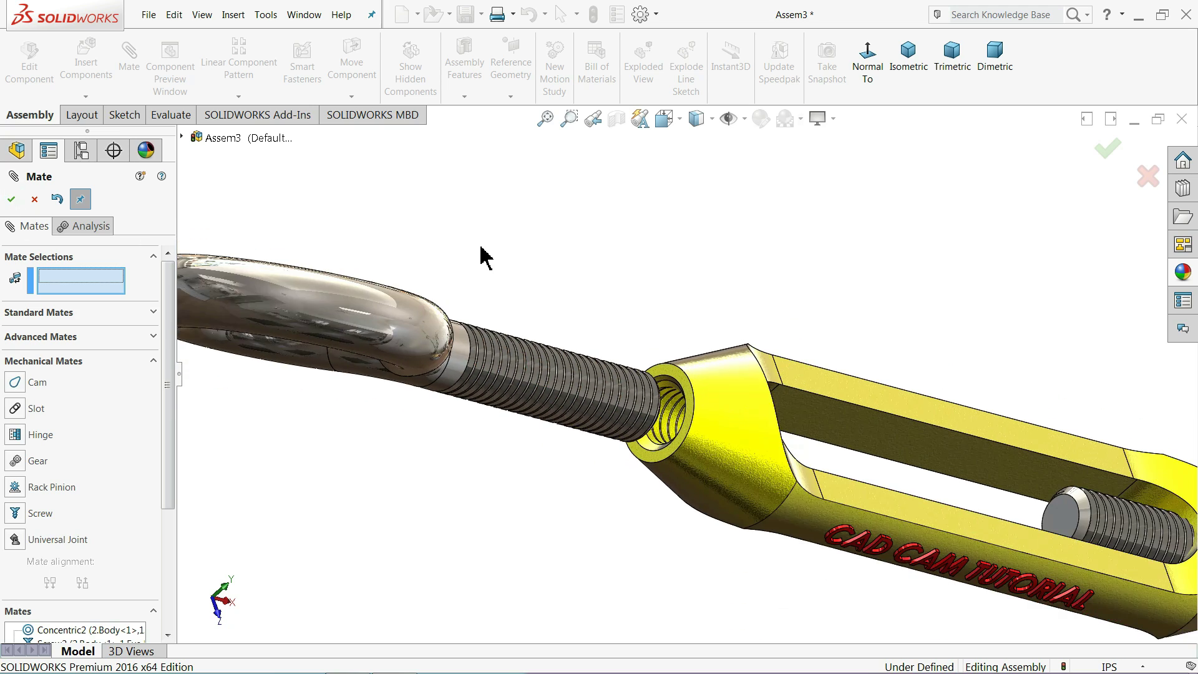
scroll(426, 306, "up", 1)
left_click(12, 199)
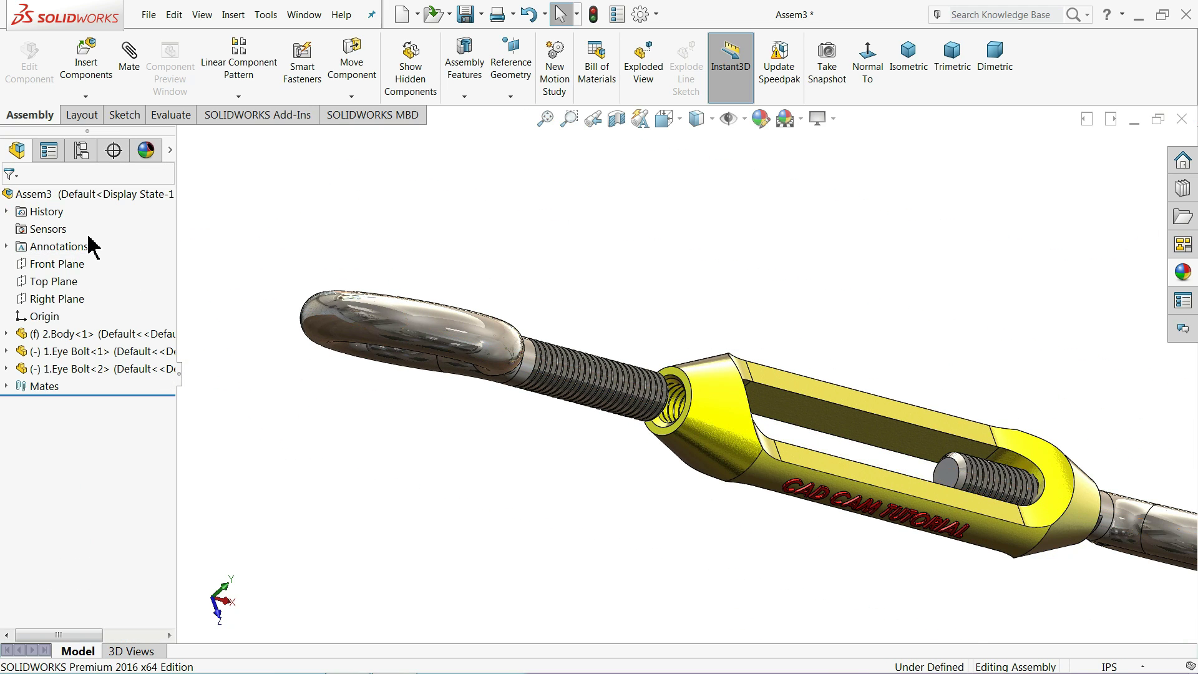
Start a limit distance mate, then close the Mate tool without adding it.
left_click(130, 77)
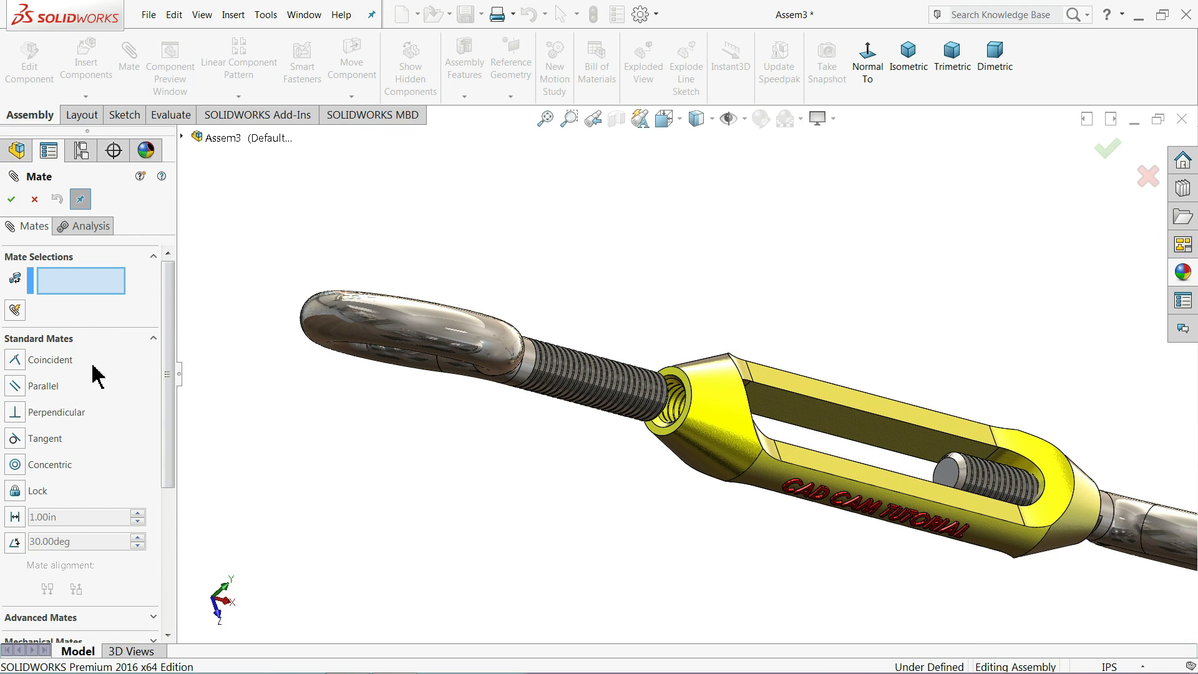
left_click(151, 340)
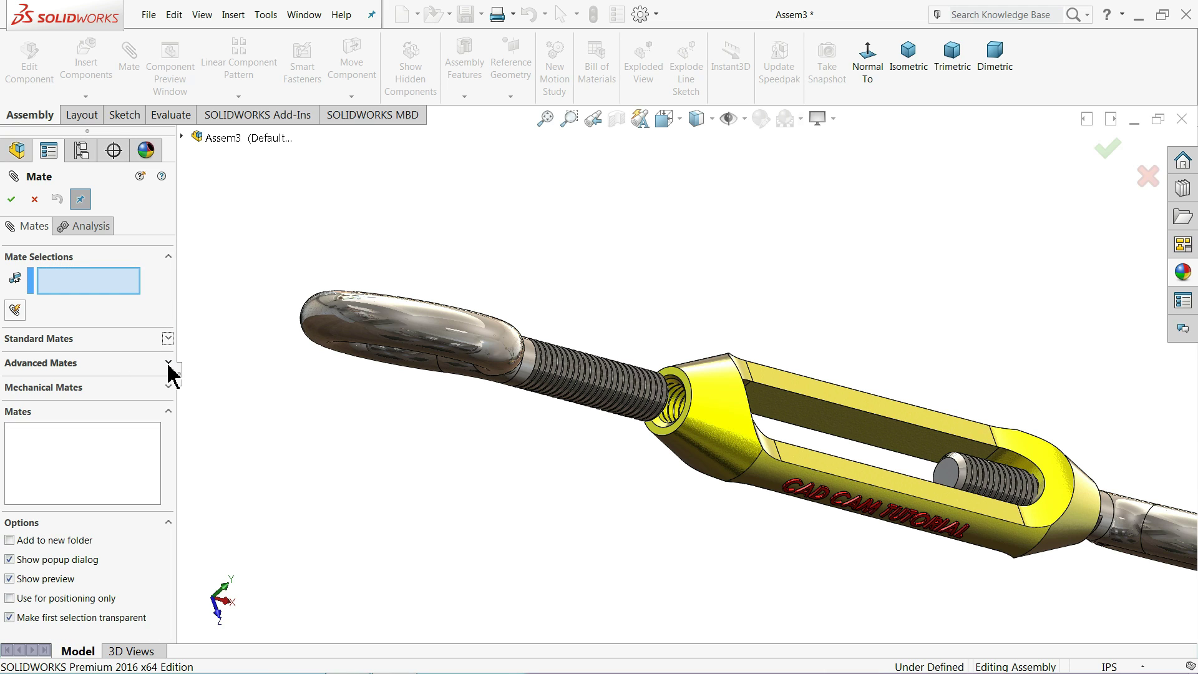
left_click(169, 363)
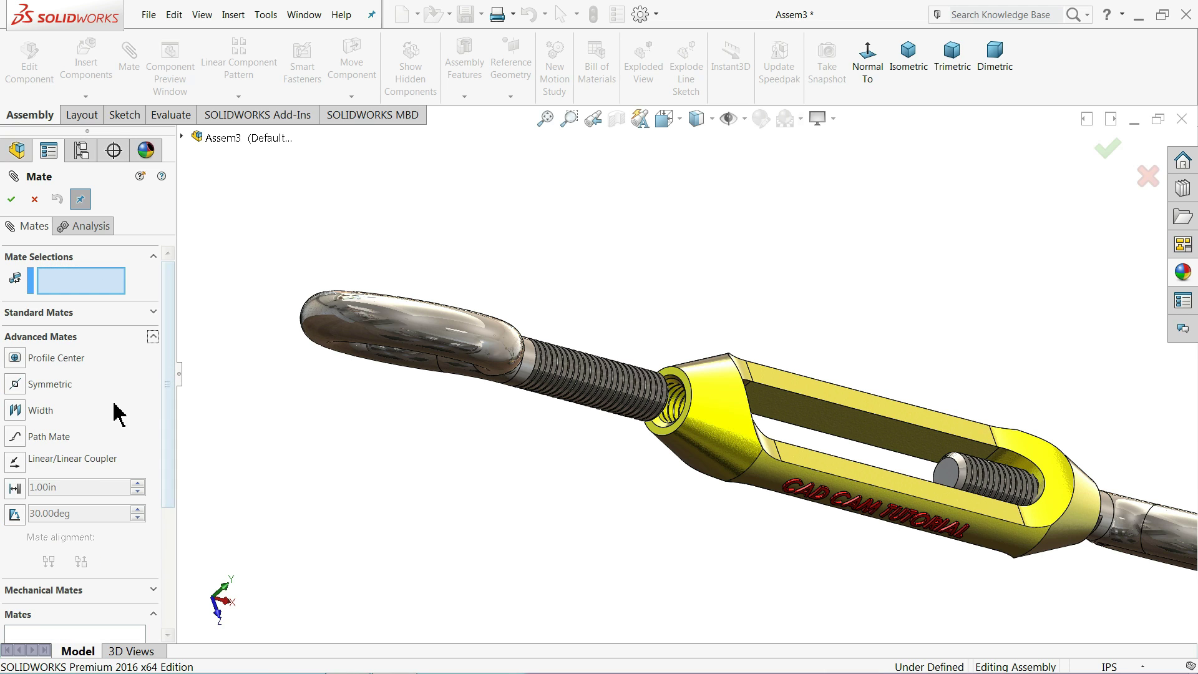
left_click(15, 488)
mouse_move(389, 500)
middle_mouse_down()
mouse_move(527, 468)
mouse_move(476, 463)
mouse_move(513, 473)
middle_mouse_up()
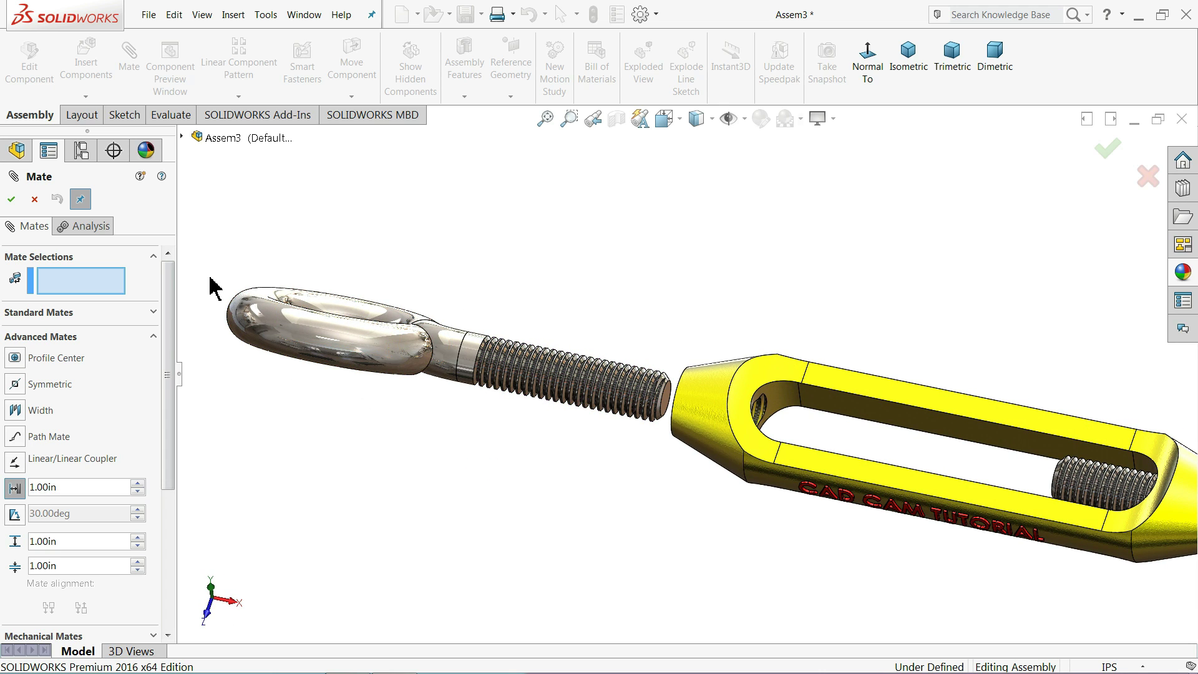
left_click(35, 200)
scroll(604, 447, "down", 3)
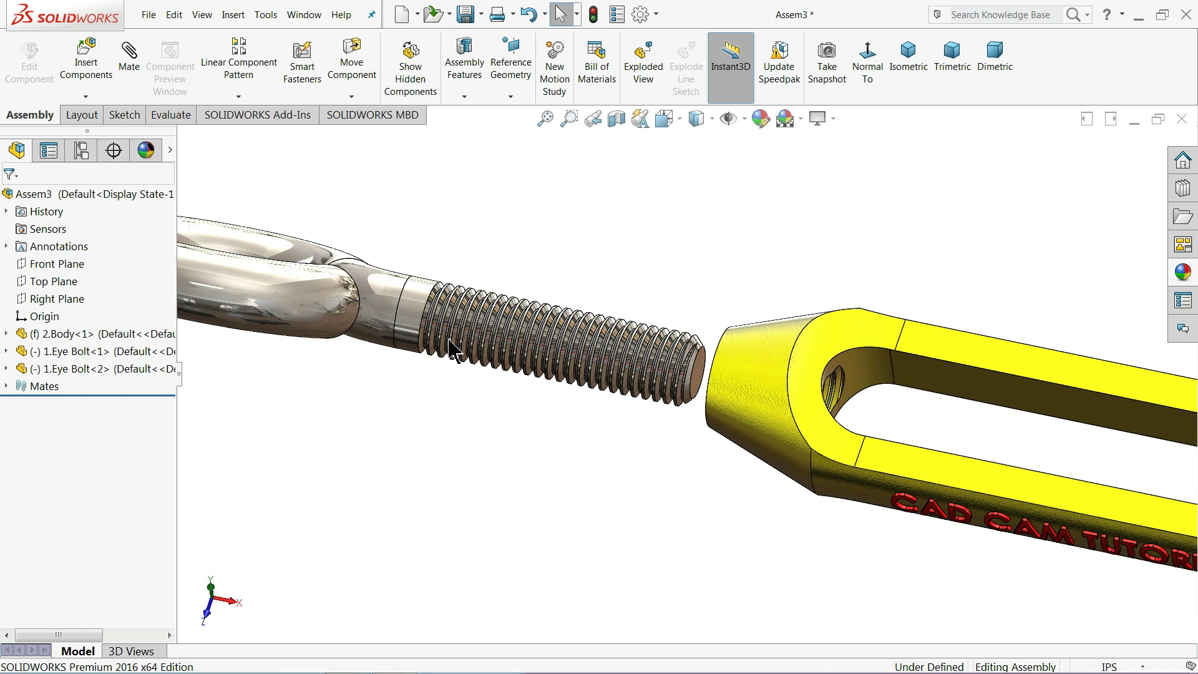
scroll(454, 342, "up", 3)
Spin the second eye bolt about its shank, then fit the assembly in view.
left_click_drag(448, 331, 614, 373)
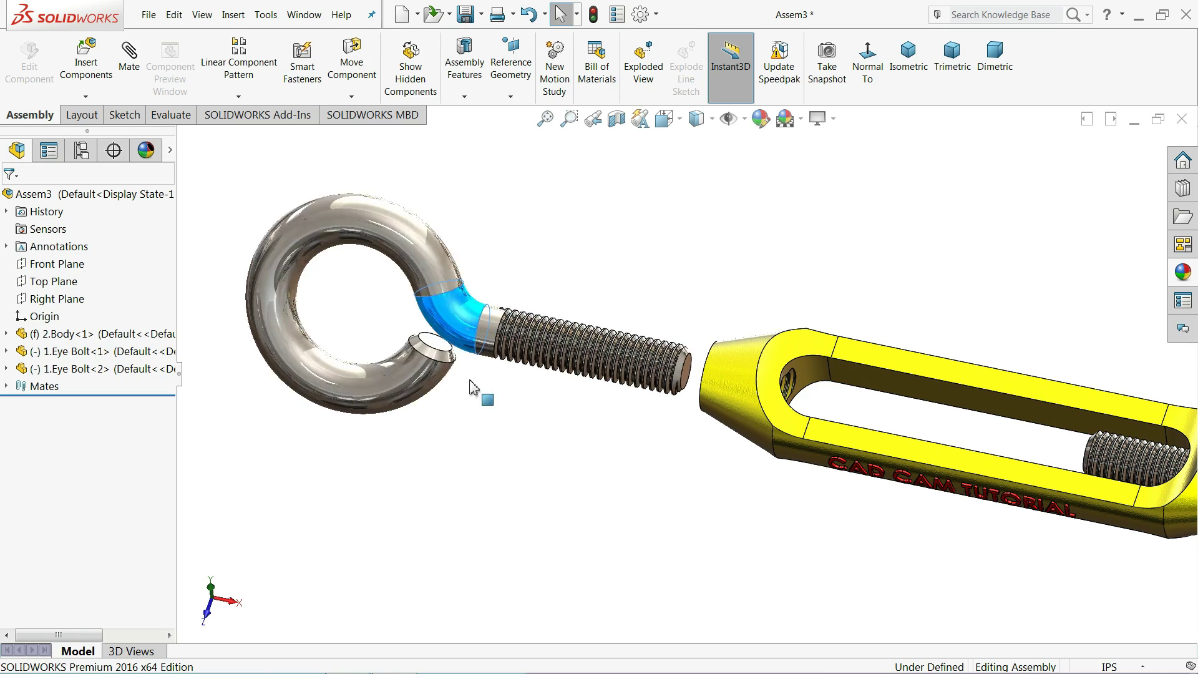
left_click_drag(616, 270, 427, 455)
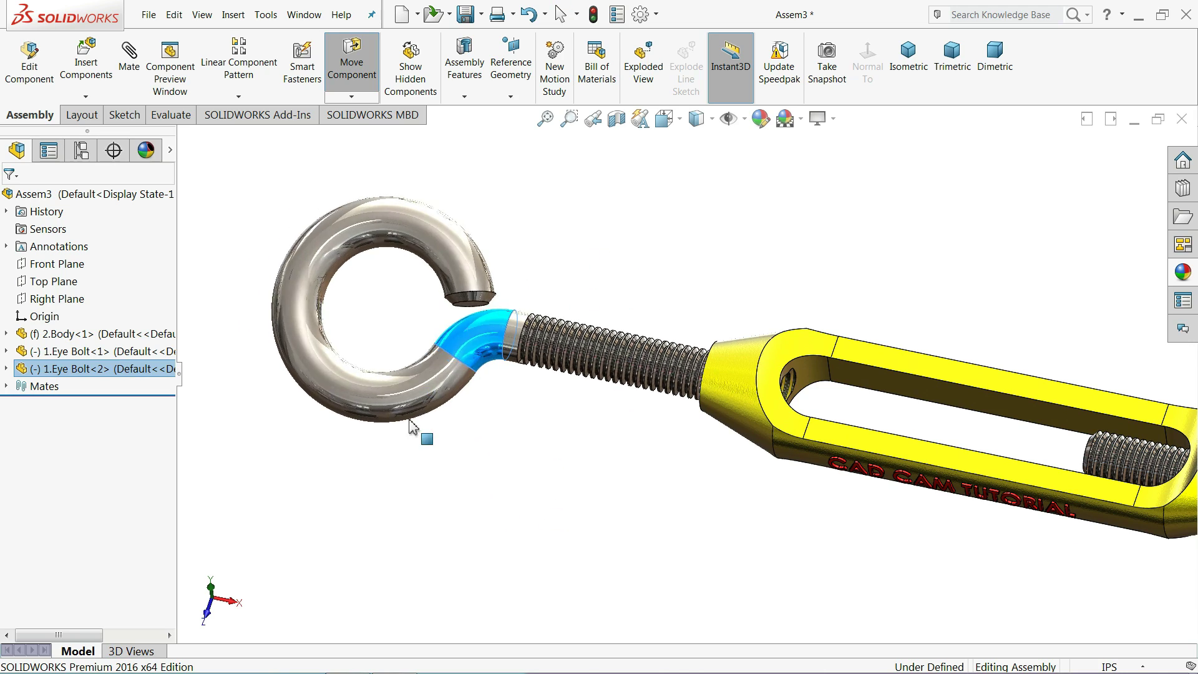
mouse_move(427, 454)
left_mouse_down()
mouse_move(465, 307)
mouse_move(456, 522)
mouse_move(690, 431)
mouse_move(524, 388)
mouse_move(797, 417)
left_mouse_up()
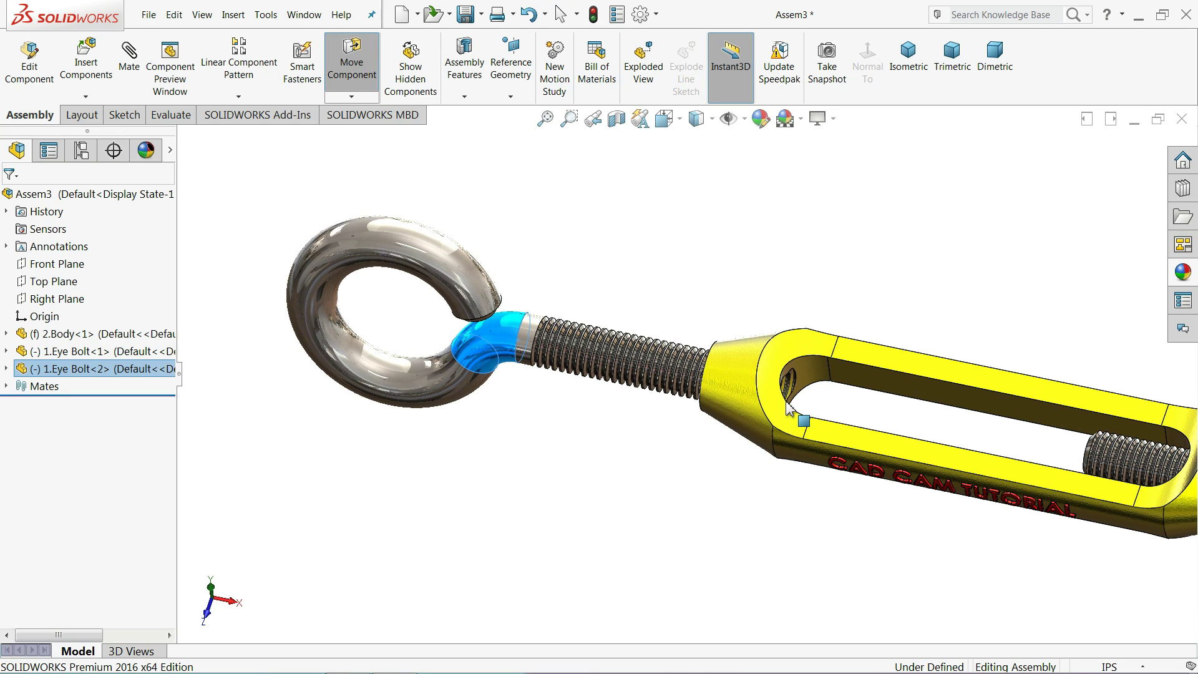
key("Escape")
key("f")
scroll(1024, 431, "down", 2)
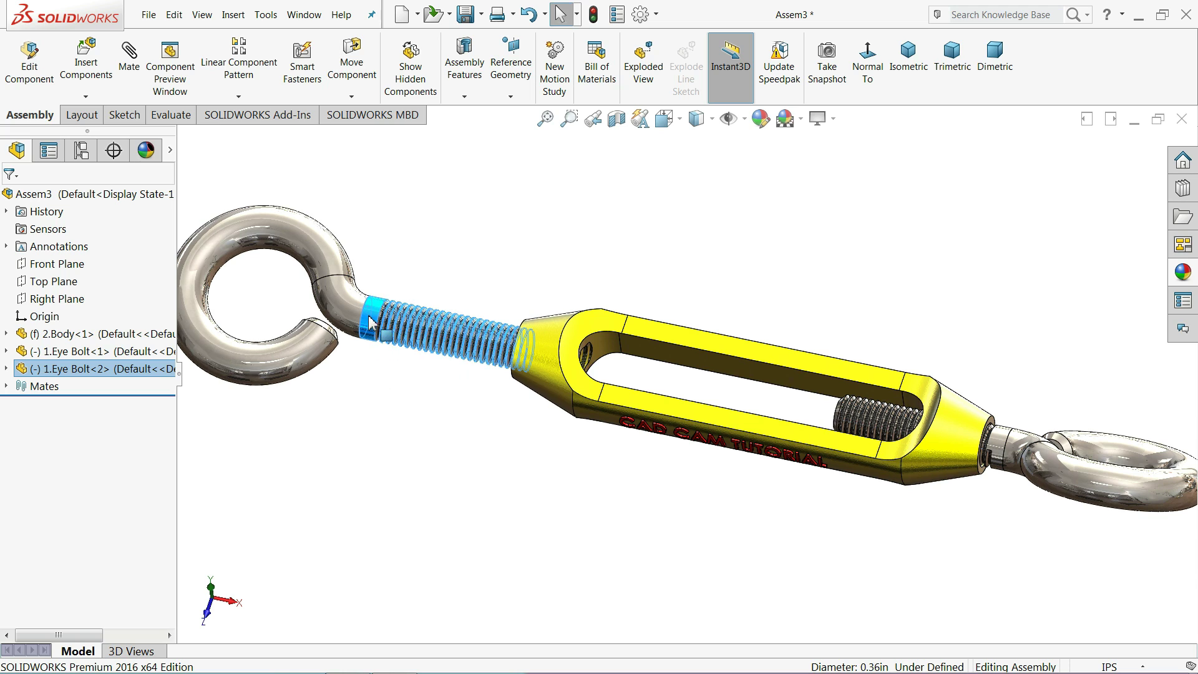
Turn the eye ring about its shank until it sits edge-on beside the yellow clevis.
mouse_move(366, 360)
left_mouse_down()
mouse_move(371, 394)
mouse_move(394, 322)
left_mouse_up()
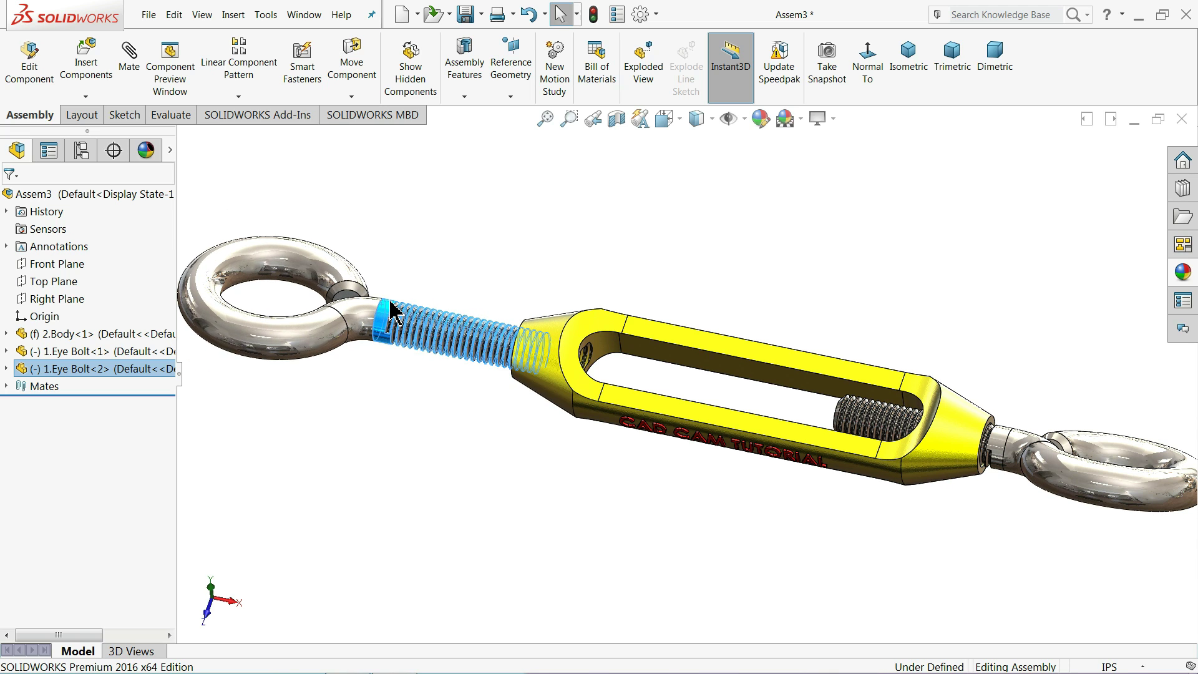
mouse_move(395, 323)
left_mouse_down()
mouse_move(372, 364)
mouse_move(480, 312)
mouse_move(526, 359)
mouse_move(490, 402)
left_mouse_up()
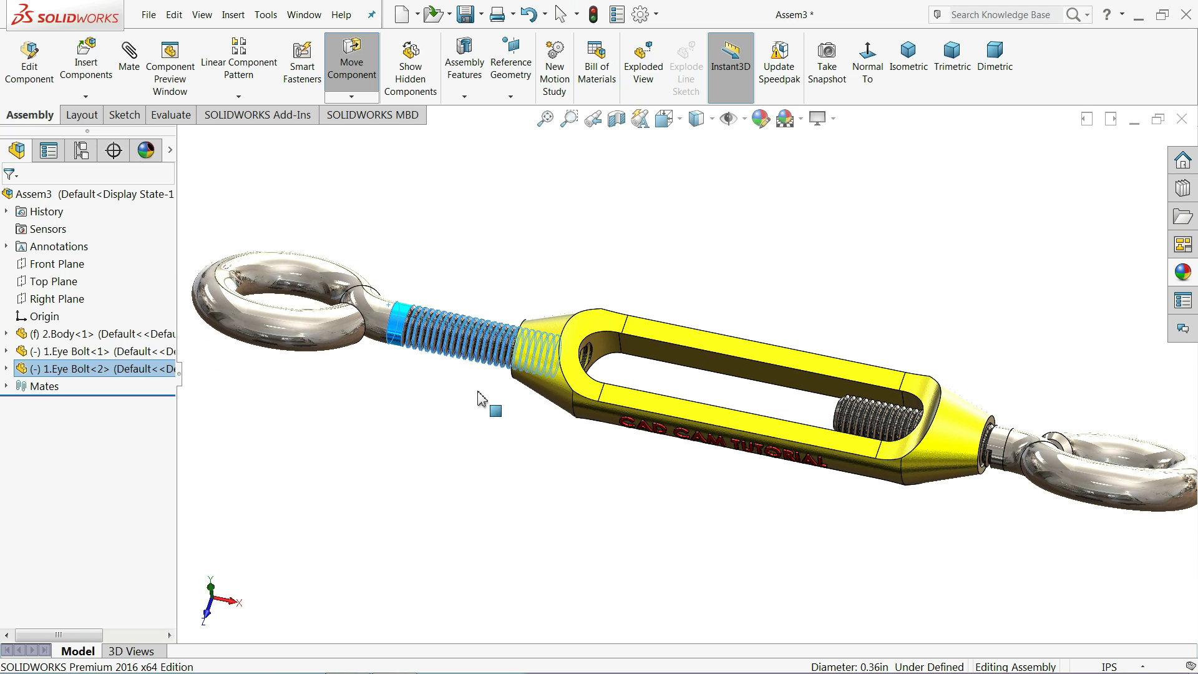
scroll(406, 318, "down", 3)
scroll(500, 331, "down", 3)
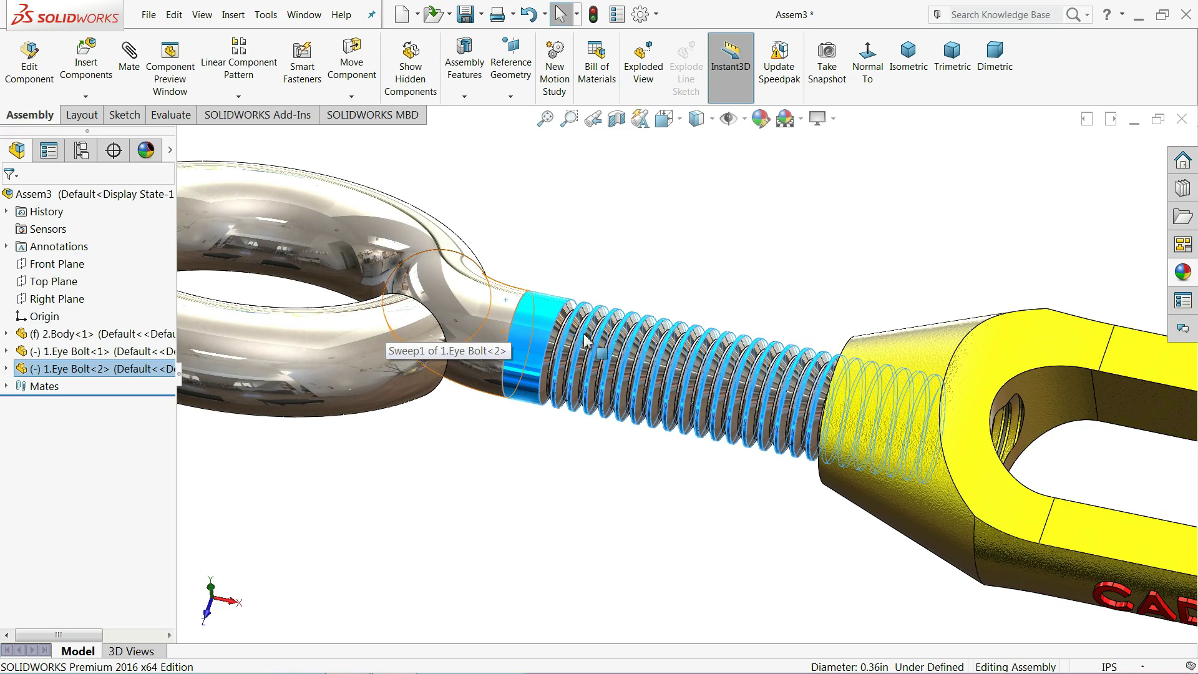
mouse_move(549, 315)
left_mouse_down()
mouse_move(586, 280)
mouse_move(615, 435)
mouse_move(568, 340)
left_mouse_up()
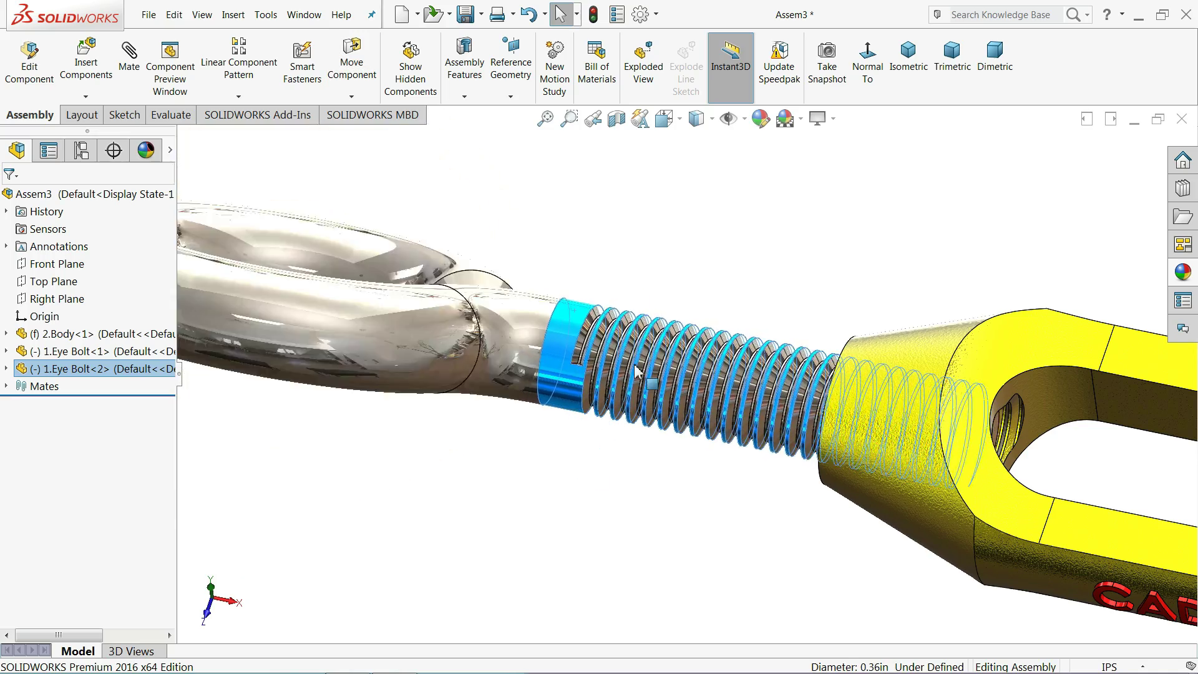
mouse_move(567, 340)
left_mouse_down()
mouse_move(615, 487)
mouse_move(714, 315)
mouse_move(570, 420)
left_mouse_up()
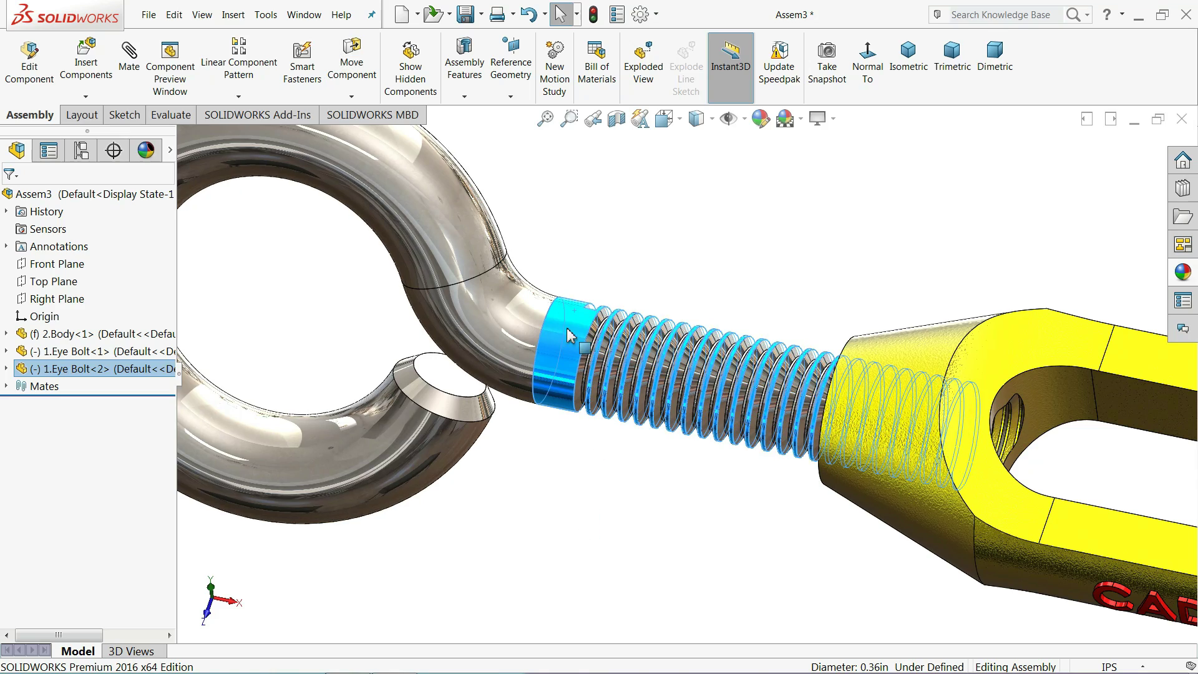
mouse_move(577, 337)
left_mouse_down()
mouse_move(556, 422)
mouse_move(570, 447)
mouse_move(587, 351)
mouse_move(575, 489)
mouse_move(601, 401)
mouse_move(594, 503)
mouse_move(607, 337)
mouse_move(610, 450)
left_mouse_up()
Clear the selection and start a new Advanced Distance limit mate.
left_click(755, 287)
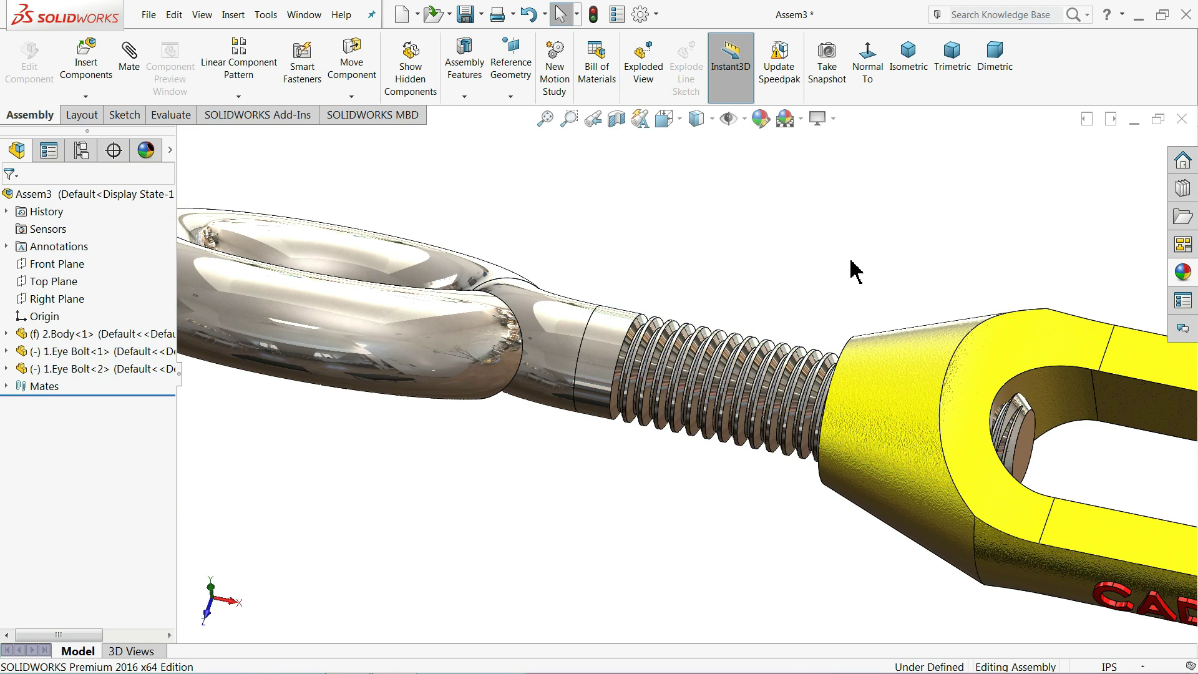
left_click_drag(888, 272, 866, 271)
left_click(129, 59)
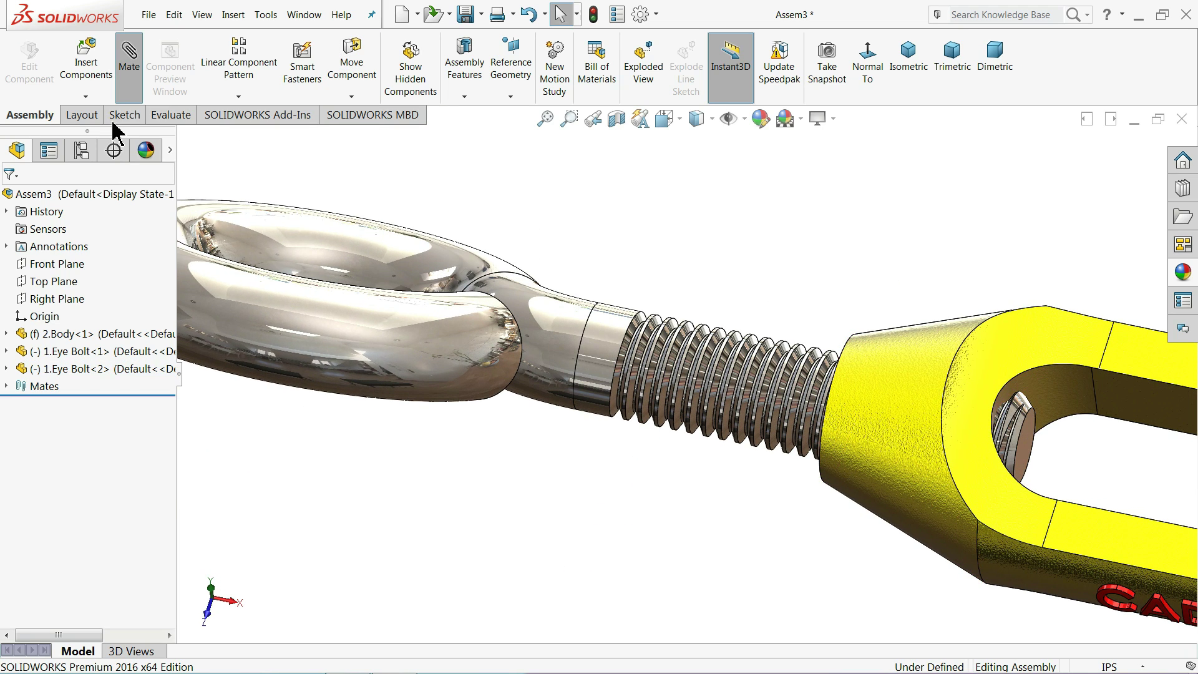
left_click(150, 340)
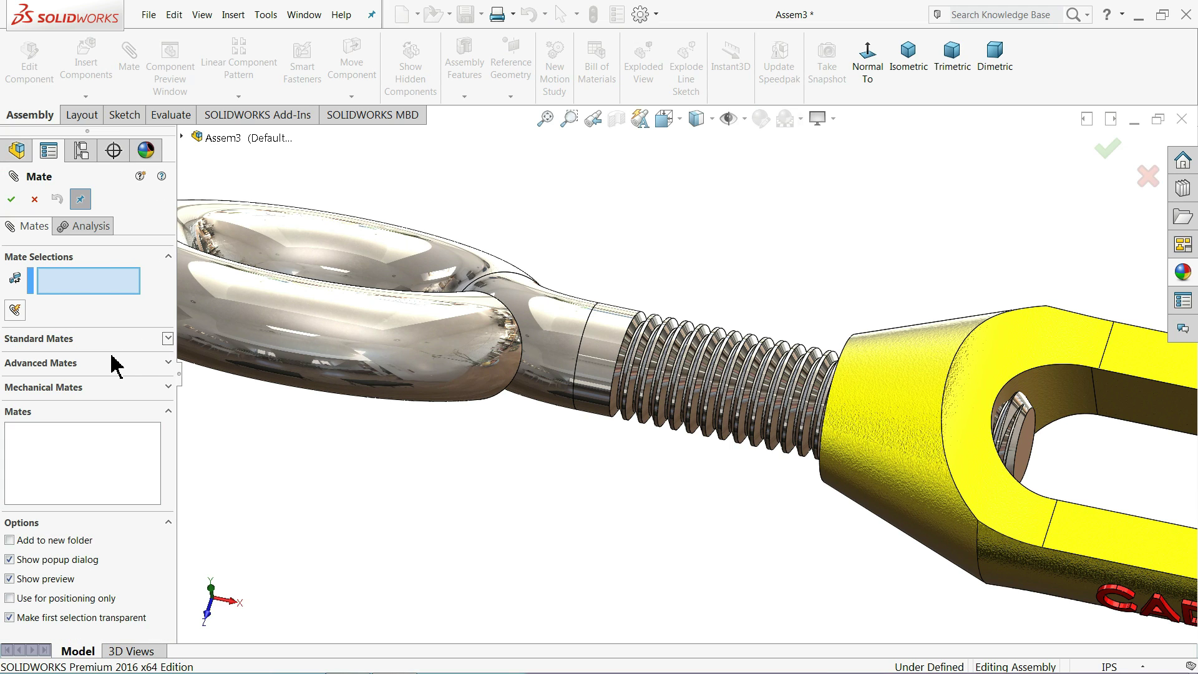
left_click(114, 362)
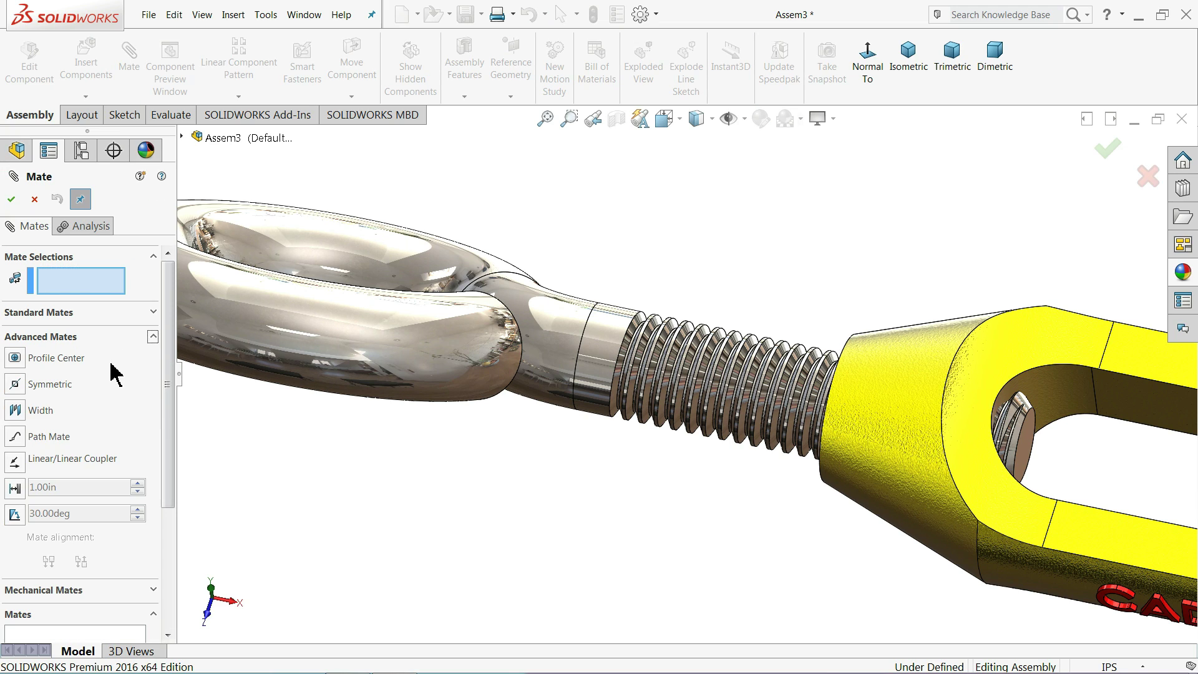
left_click(15, 487)
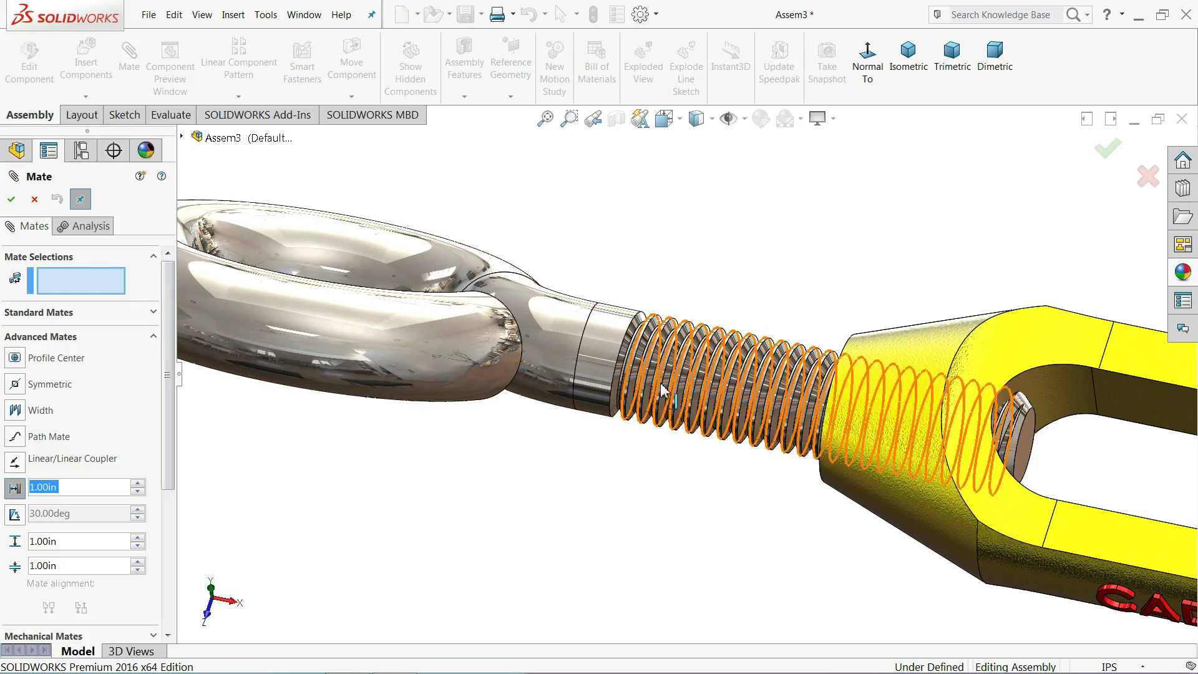
scroll(998, 440, "down", 3)
Limit the eye bolt face to 0–1.30 in from the clevis end face.
left_click(972, 445)
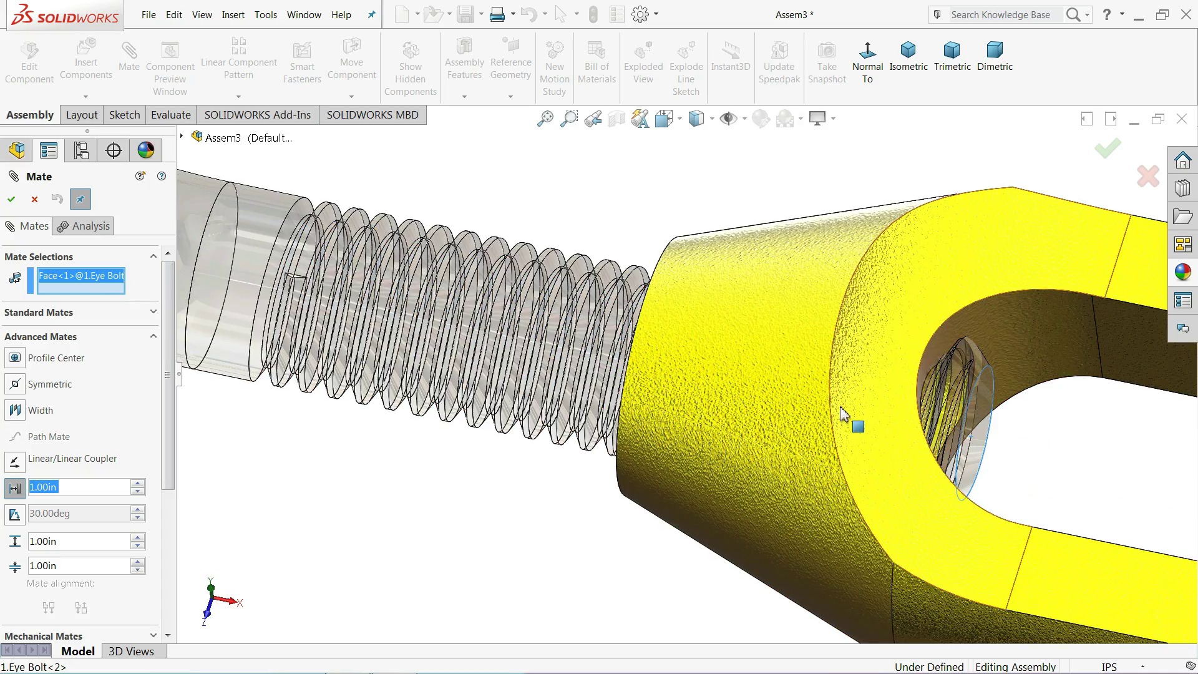
middle_click_drag(850, 420, 909, 428)
left_click(574, 246)
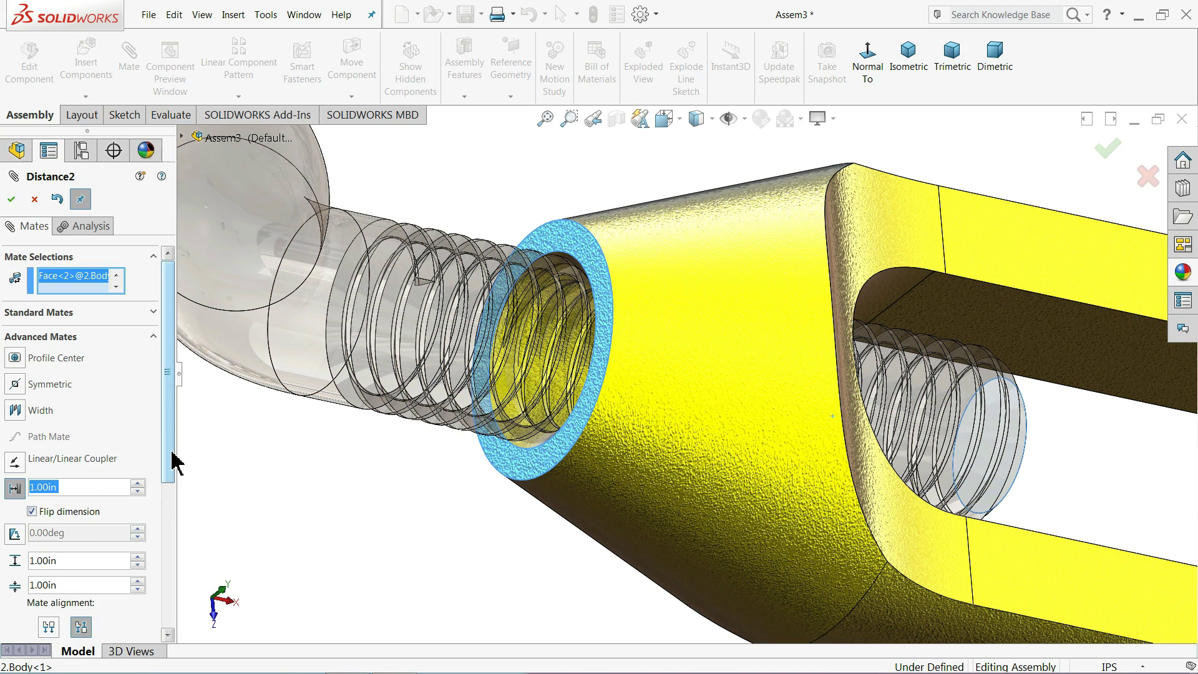
left_click_drag(171, 462, 166, 517)
left_click_drag(73, 463, 48, 463)
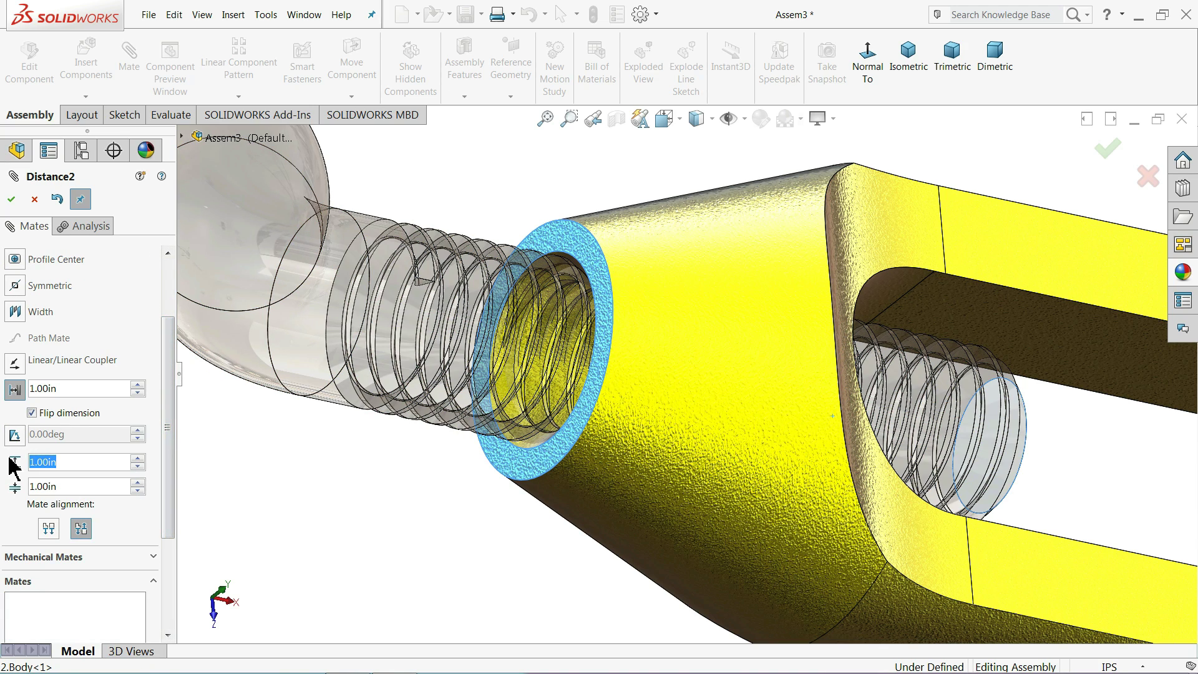
type("1.3")
key("Return")
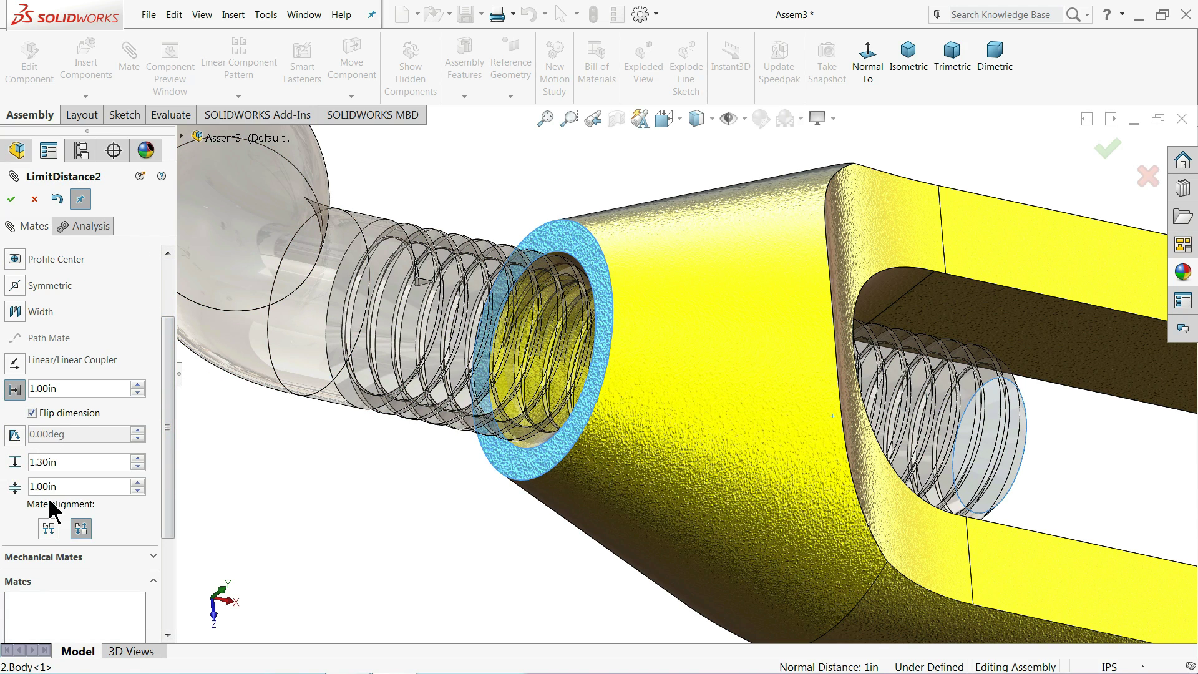
type("0")
key("Return")
Accept the limit distance mate and zoom out to show the whole turnbuckle.
left_click(11, 200)
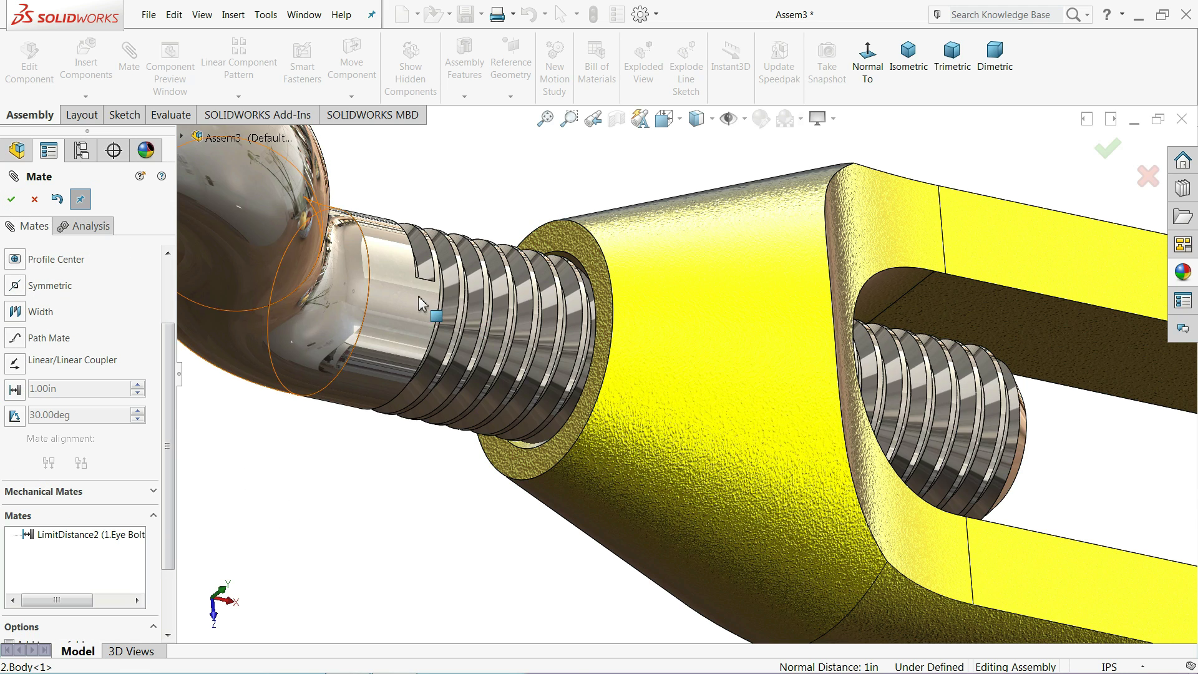
scroll(497, 335, "up", 5)
scroll(497, 335, "up", 3)
mouse_move(650, 302)
middle_mouse_down()
mouse_move(583, 167)
mouse_move(578, 231)
middle_mouse_up()
scroll(947, 520, "down", 3)
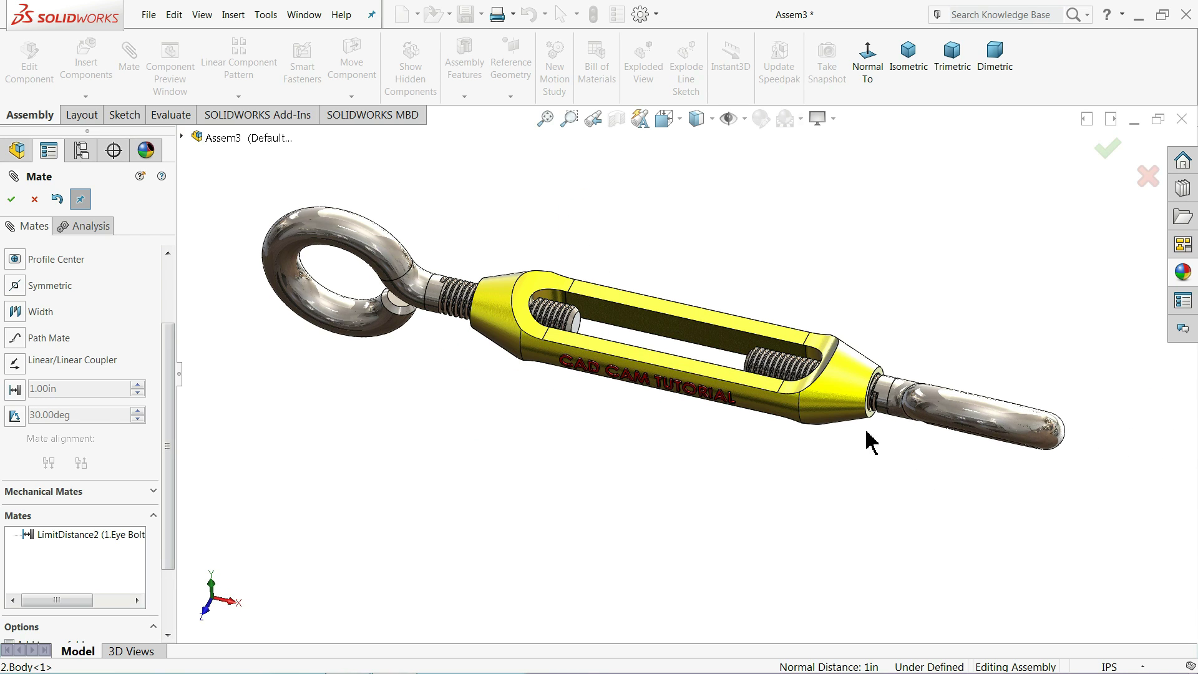
middle_click_drag(683, 373, 671, 329)
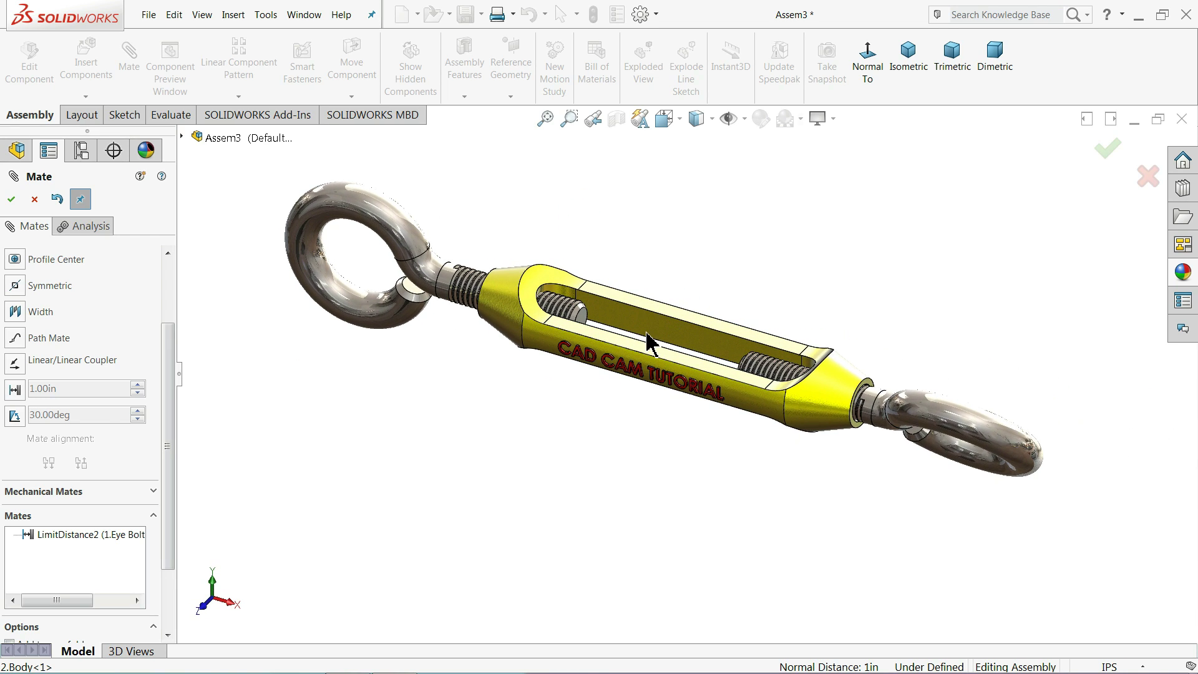
scroll(654, 341, "down", 2)
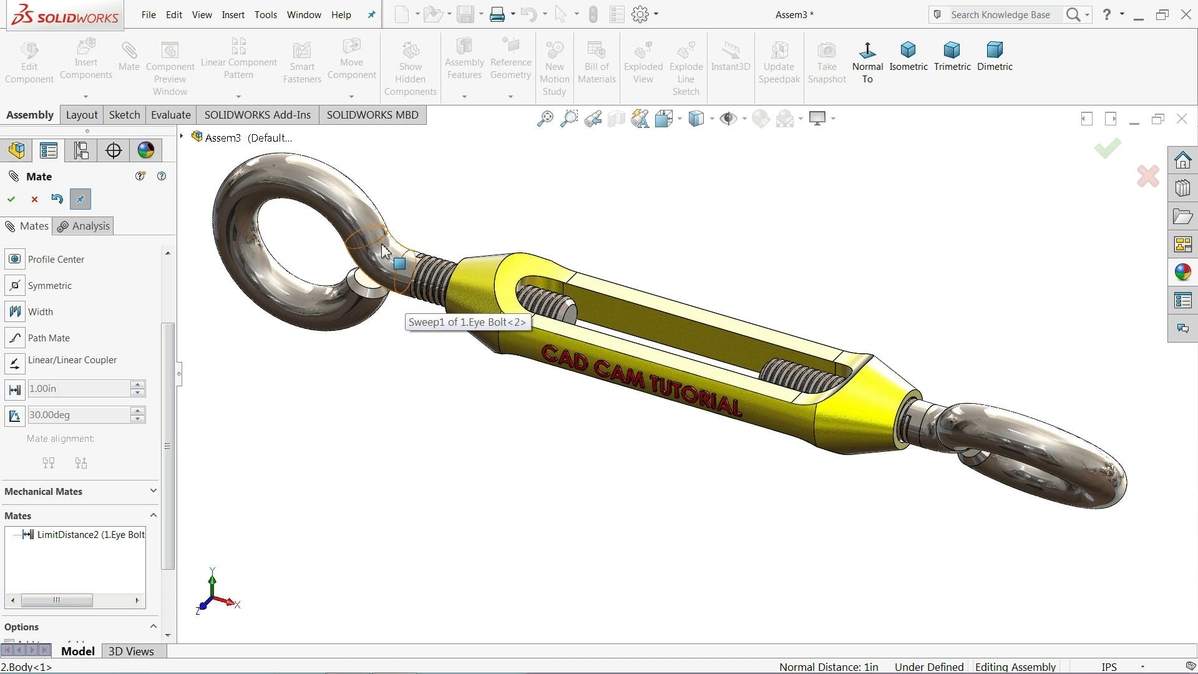
Spin the left and right eye bolts so their rings face outward.
left_click(407, 303)
mouse_move(416, 320)
left_mouse_down()
mouse_move(420, 342)
mouse_move(393, 369)
mouse_move(437, 331)
mouse_move(454, 357)
mouse_move(451, 334)
mouse_move(473, 331)
mouse_move(478, 290)
left_mouse_up()
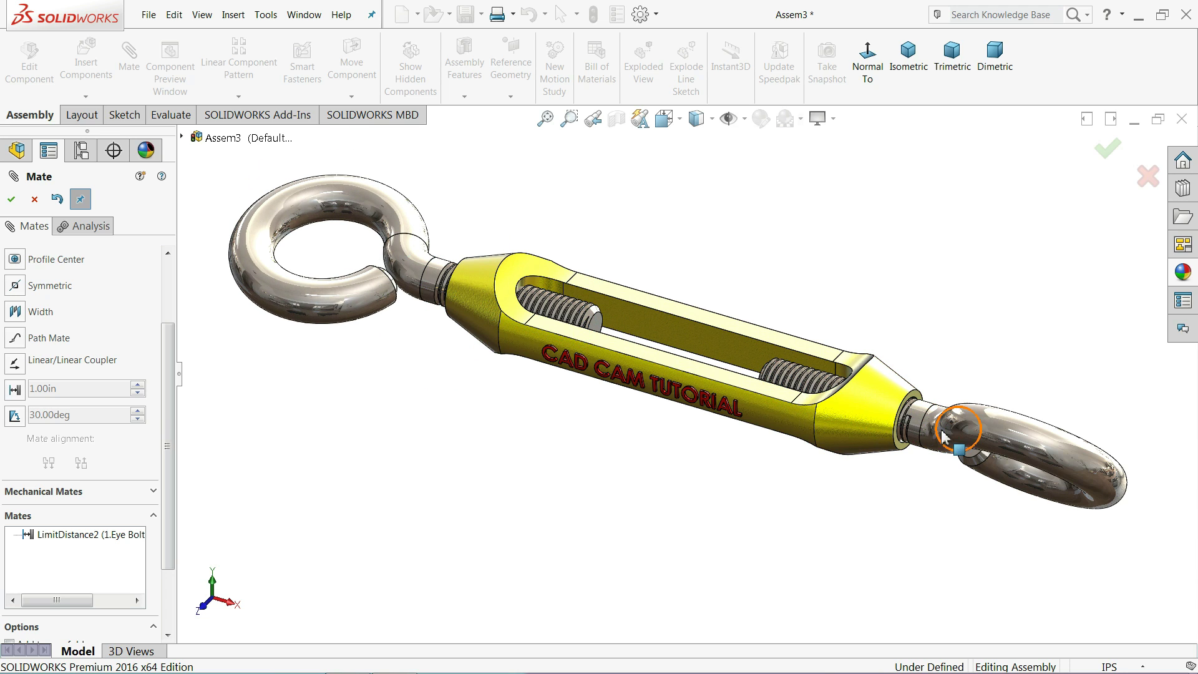
mouse_move(983, 473)
left_mouse_down()
mouse_move(950, 501)
mouse_move(969, 499)
mouse_move(972, 531)
left_mouse_up()
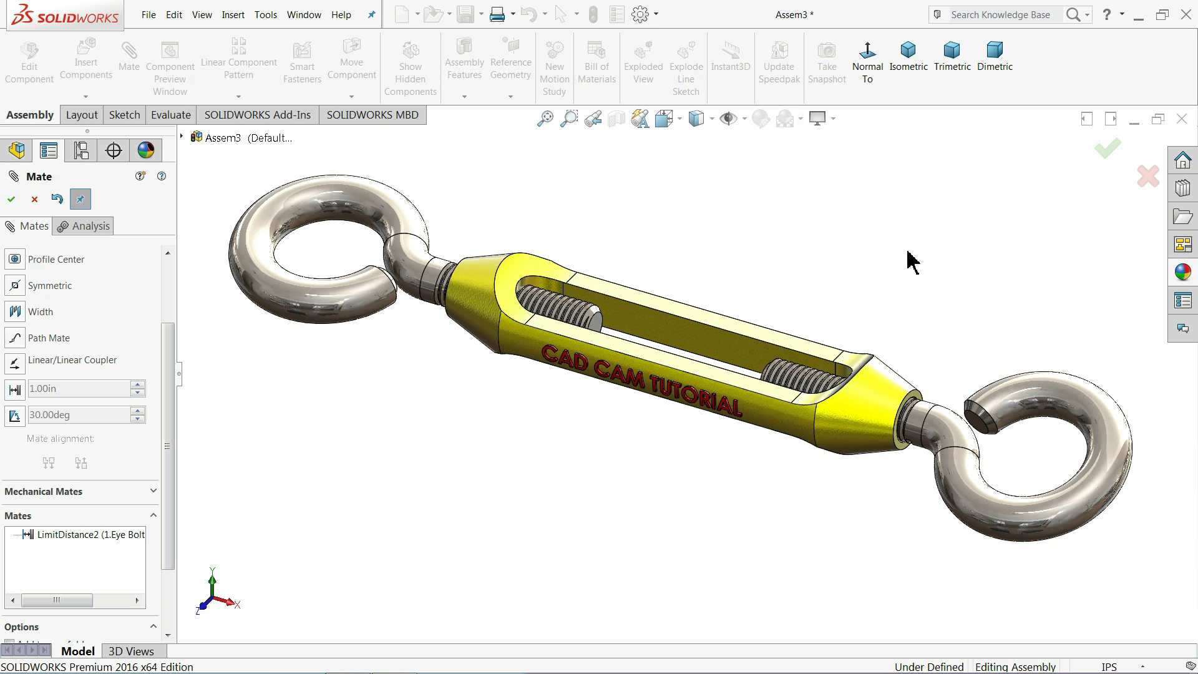
Close mating, rebuild, and save the assembly as 'Assembly' in the Turn Buckle folder.
left_click(10, 200)
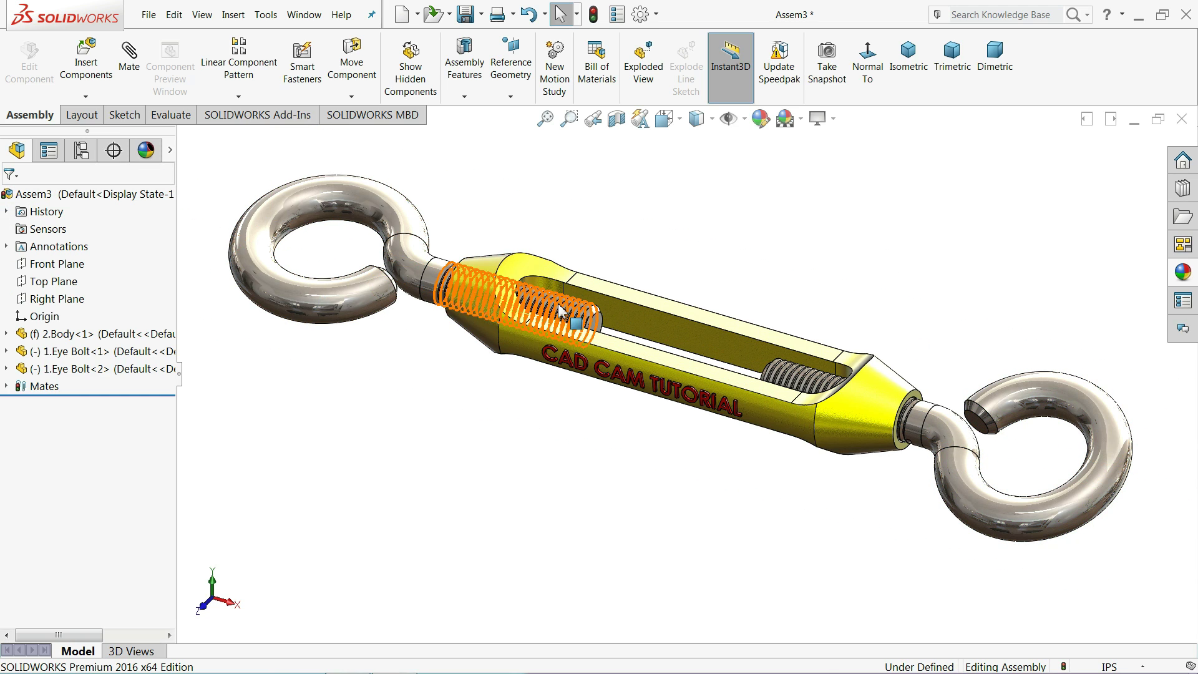
left_click(466, 13)
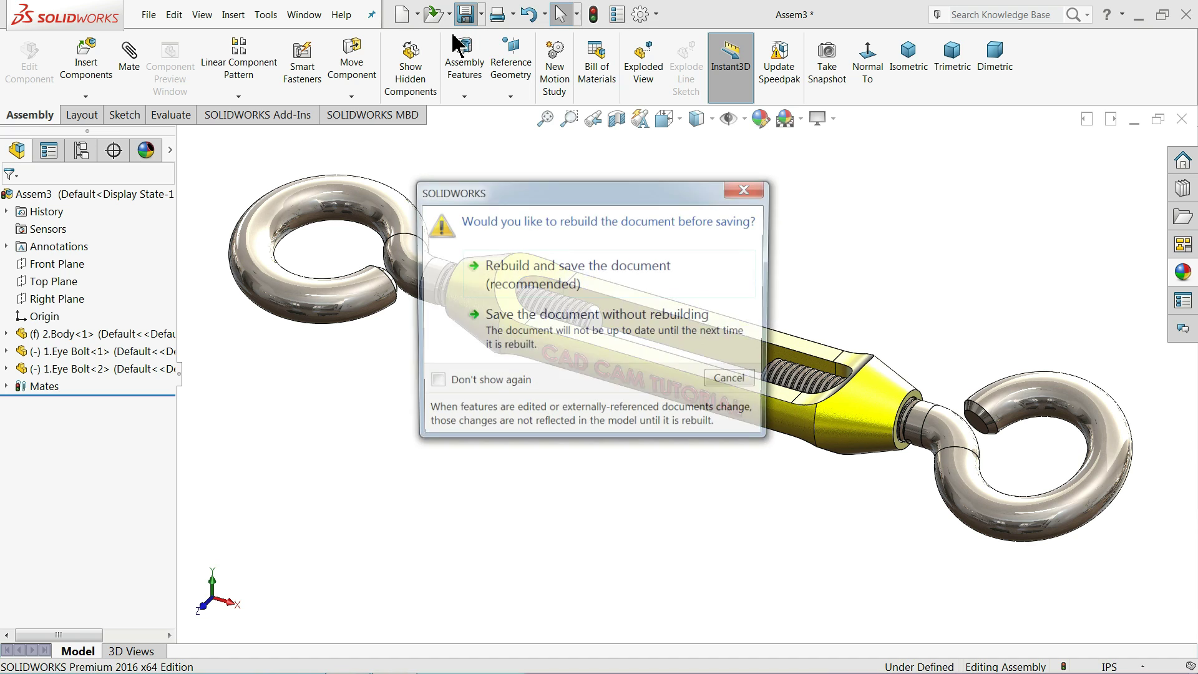
left_click(549, 281)
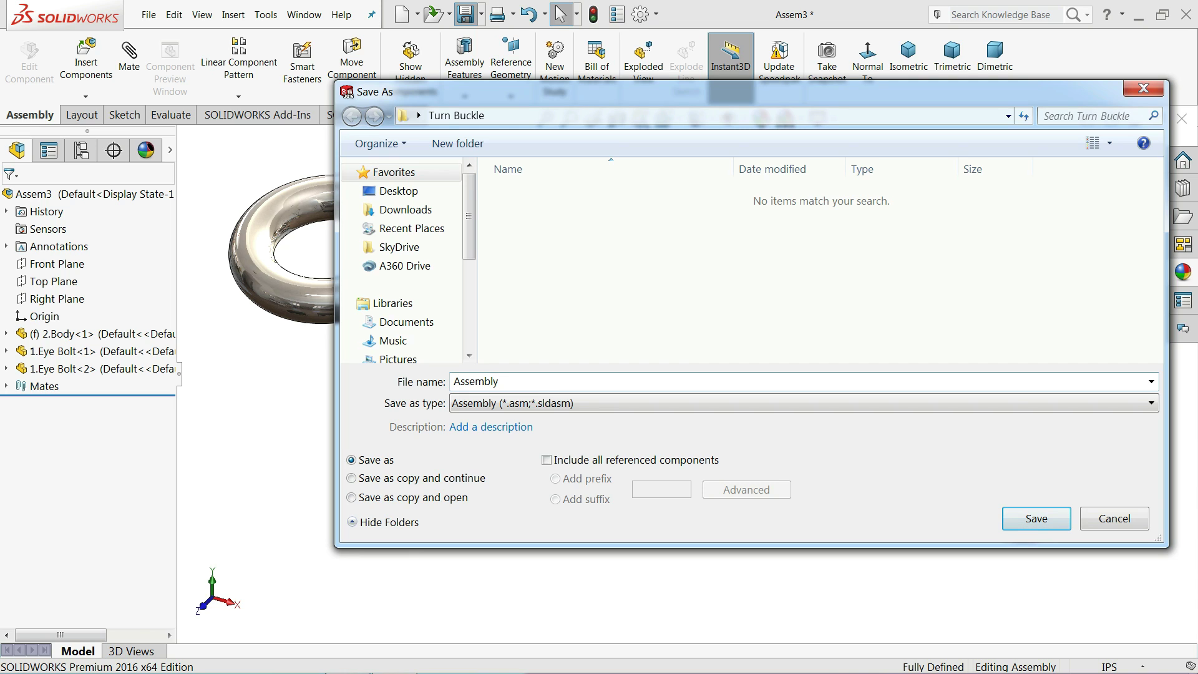
left_click(1033, 520)
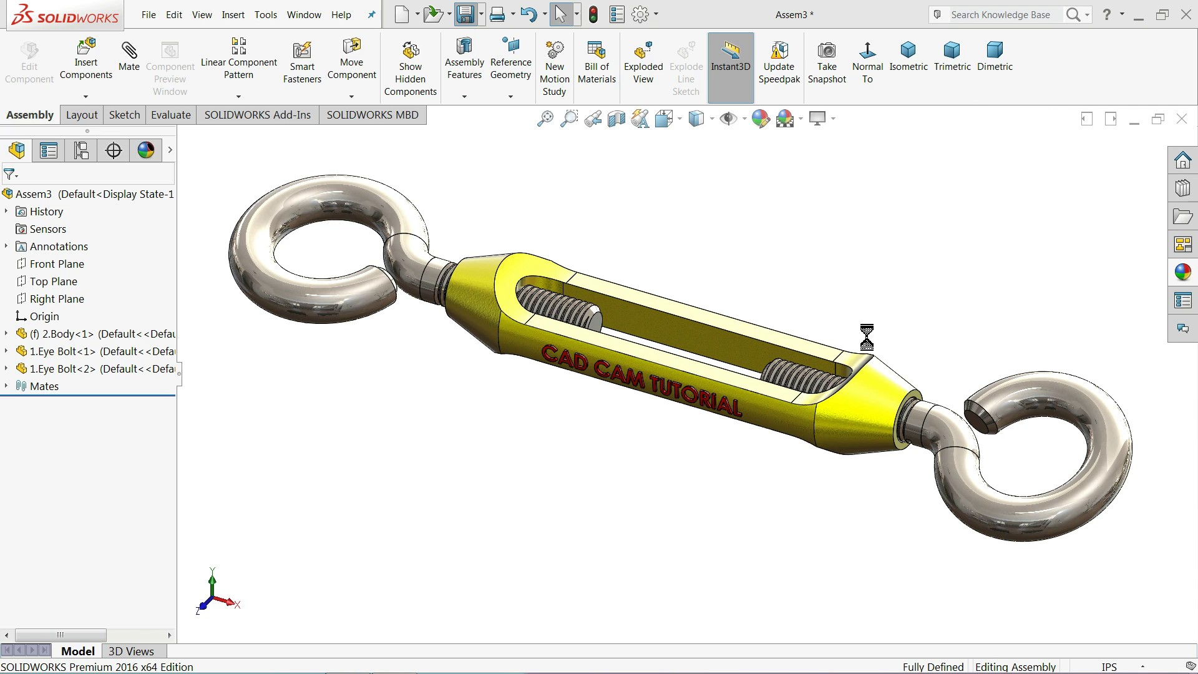
Show the MotionManager and make Motion Study 1 a Motion Analysis study at 50 frames per second.
right_click(1065, 72)
left_click(816, 479)
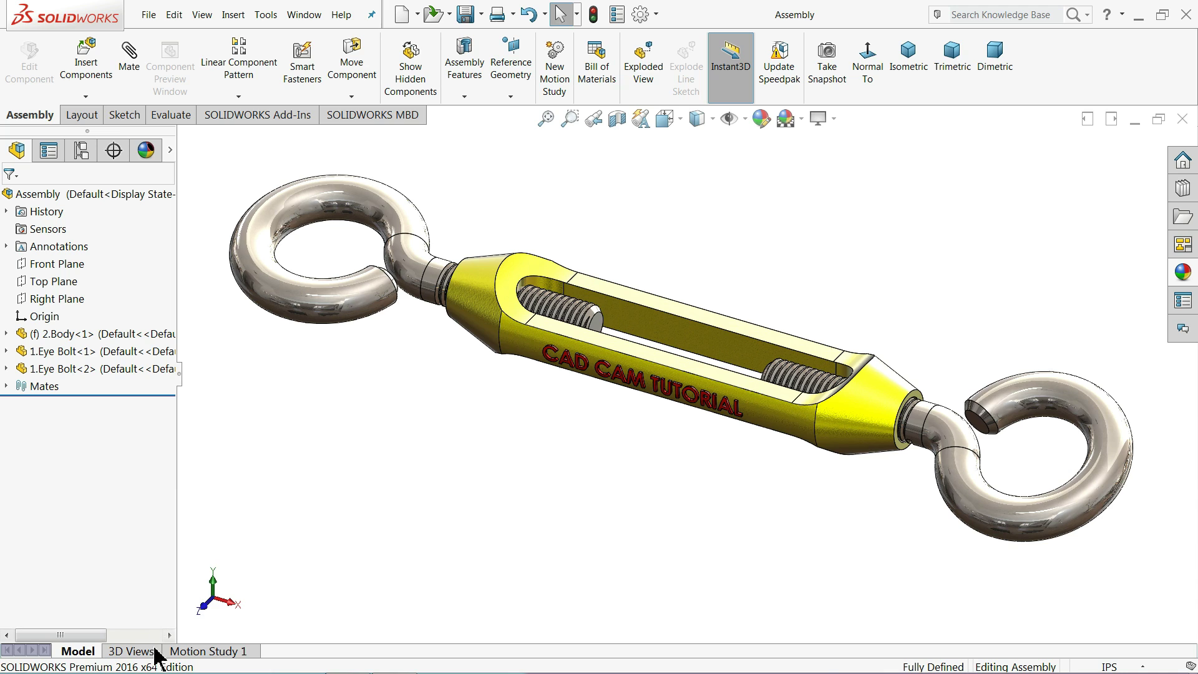
left_click(212, 651)
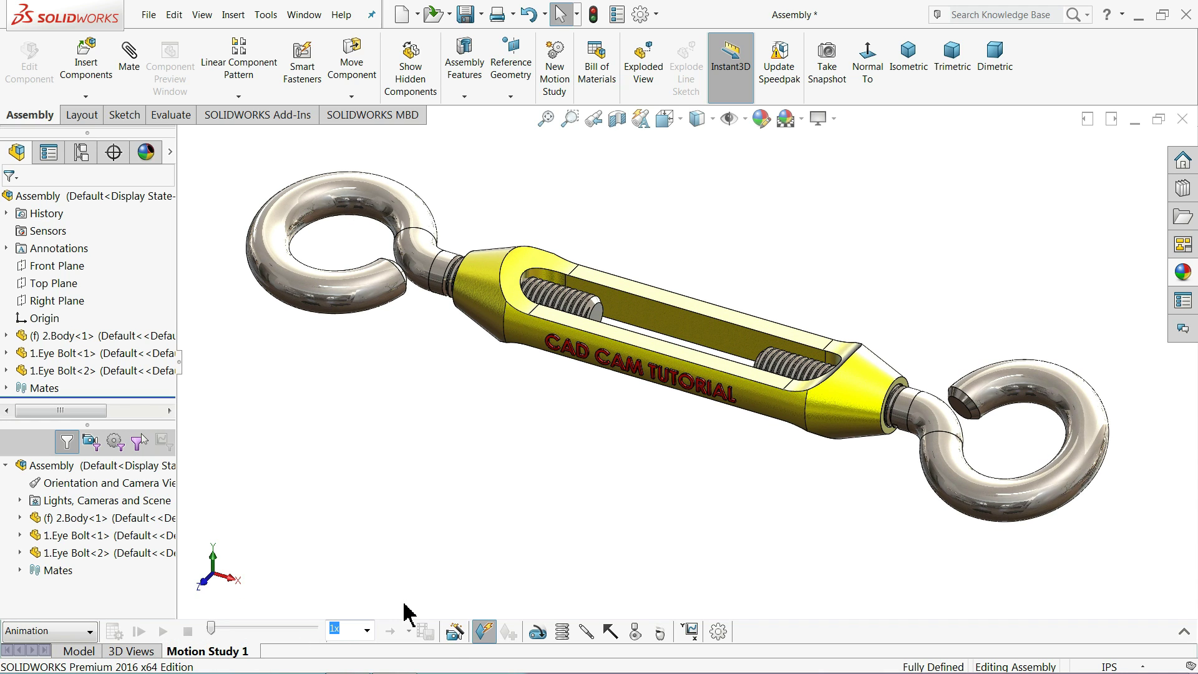
left_click(1184, 631)
left_click(43, 486)
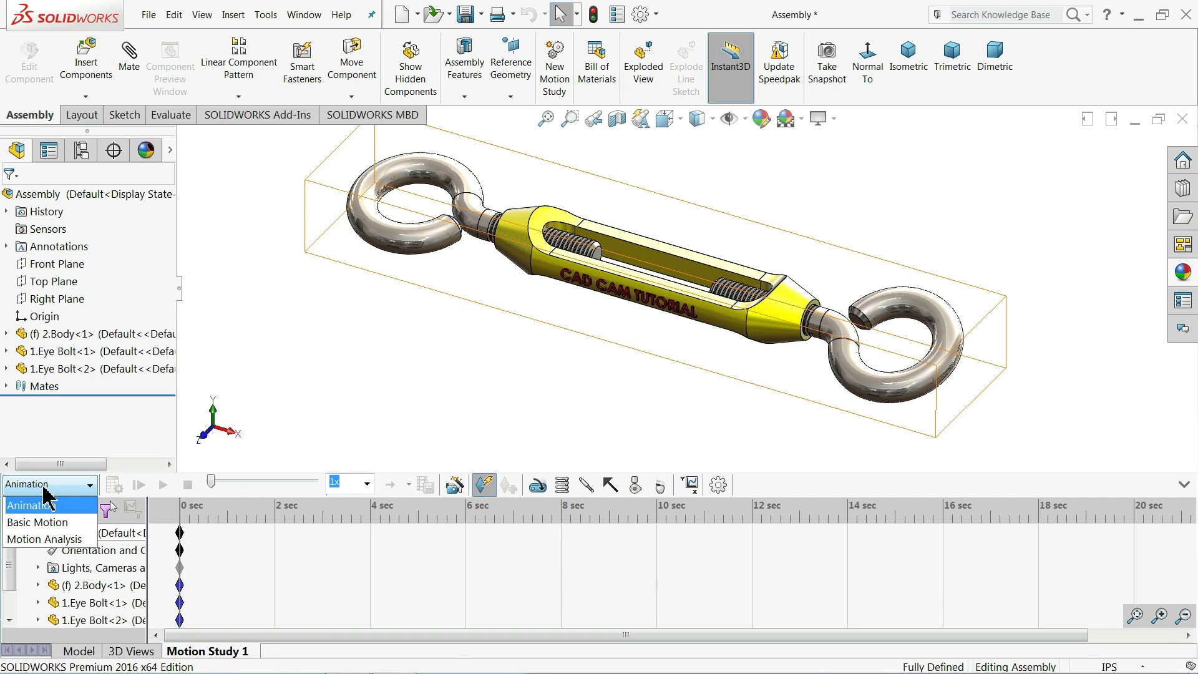
left_click(63, 540)
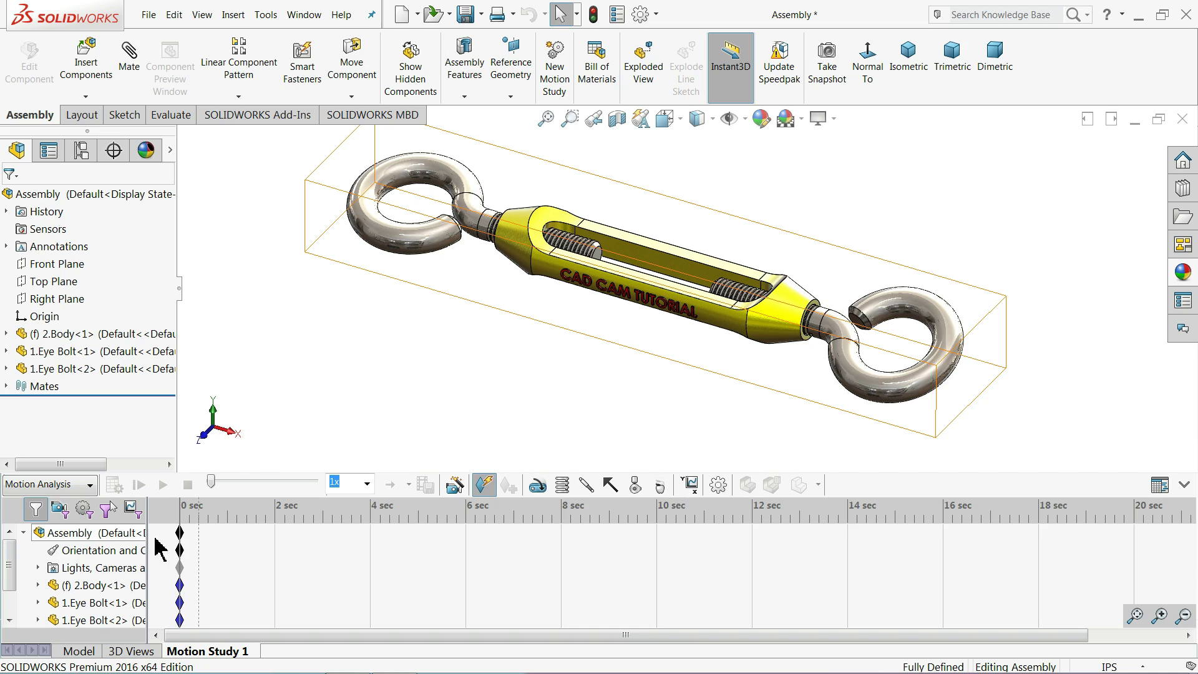
left_click(718, 485)
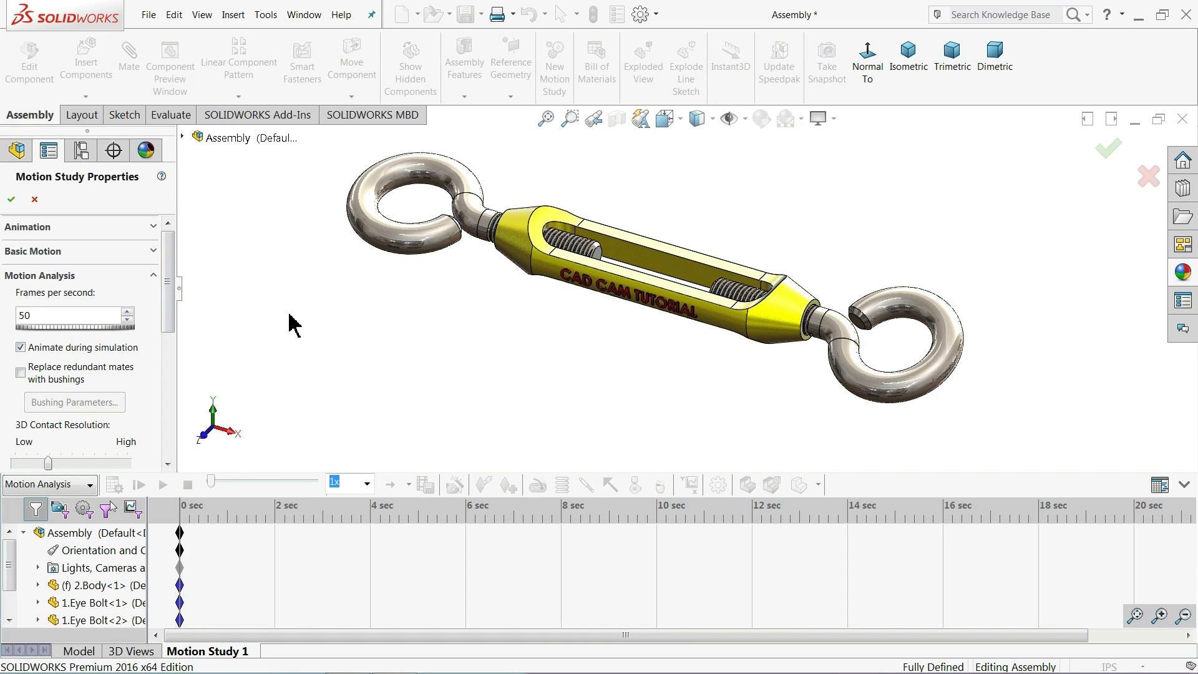
left_click(11, 200)
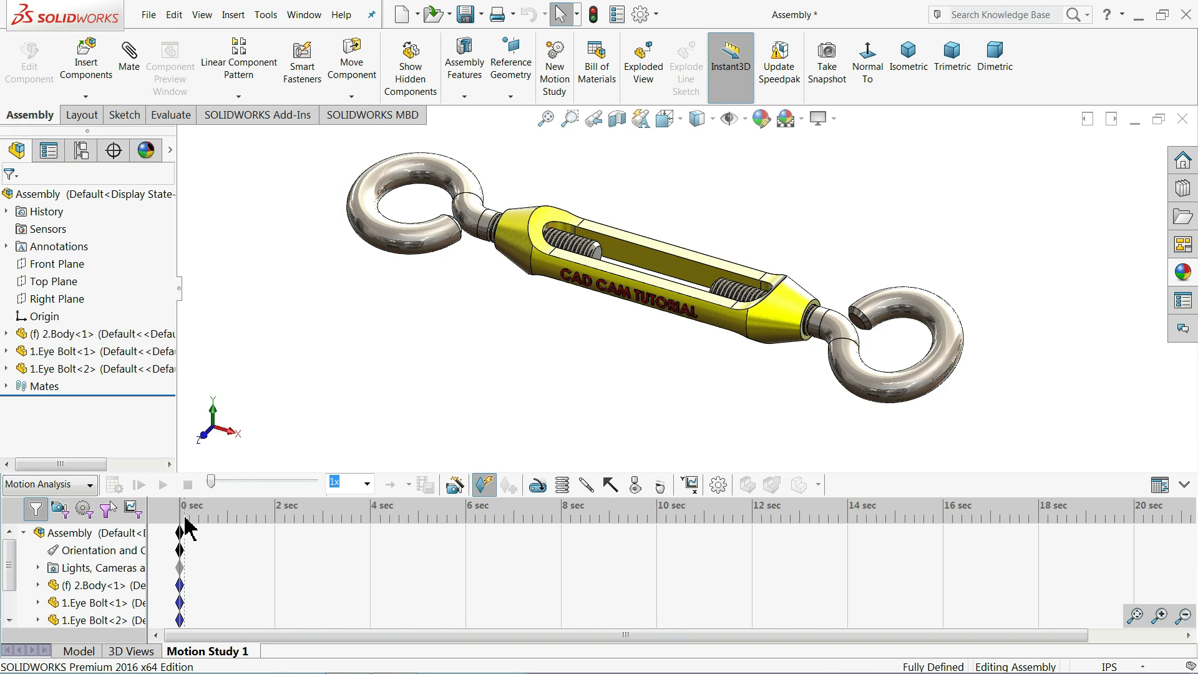
Add a reversed, constant-speed 50 RPM rotary motor on the Eye Bolt-1 face.
left_click(538, 487)
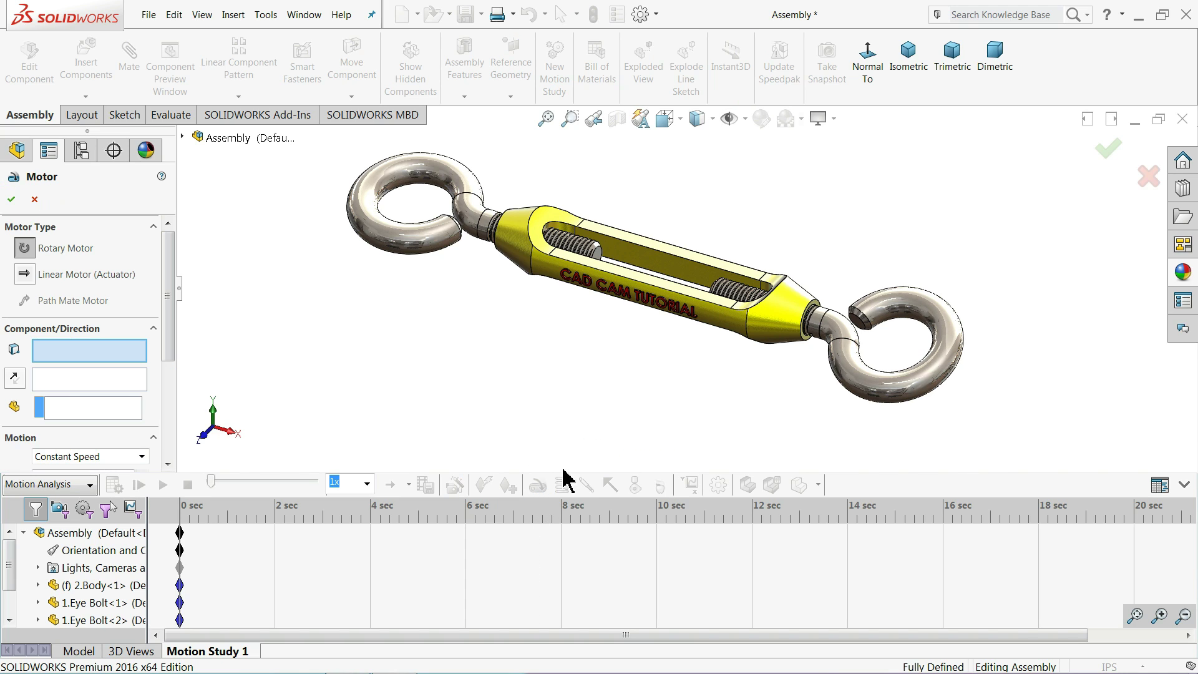
left_click(817, 331)
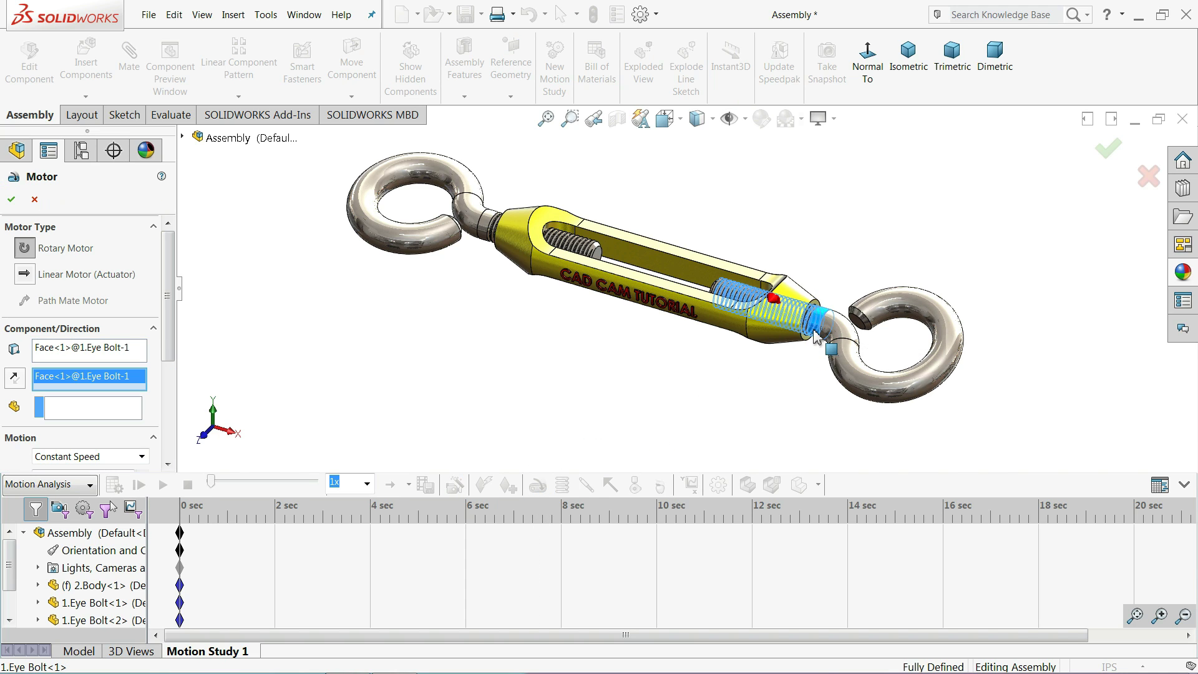
left_click(13, 378)
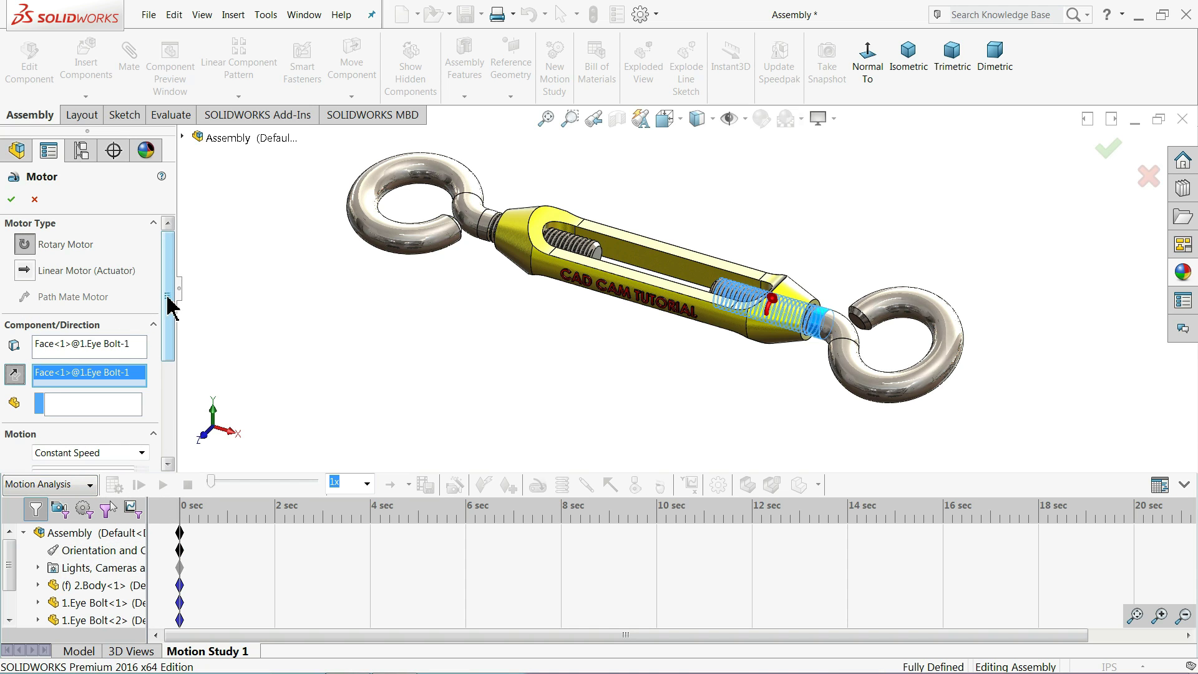
left_click_drag(167, 303, 170, 390)
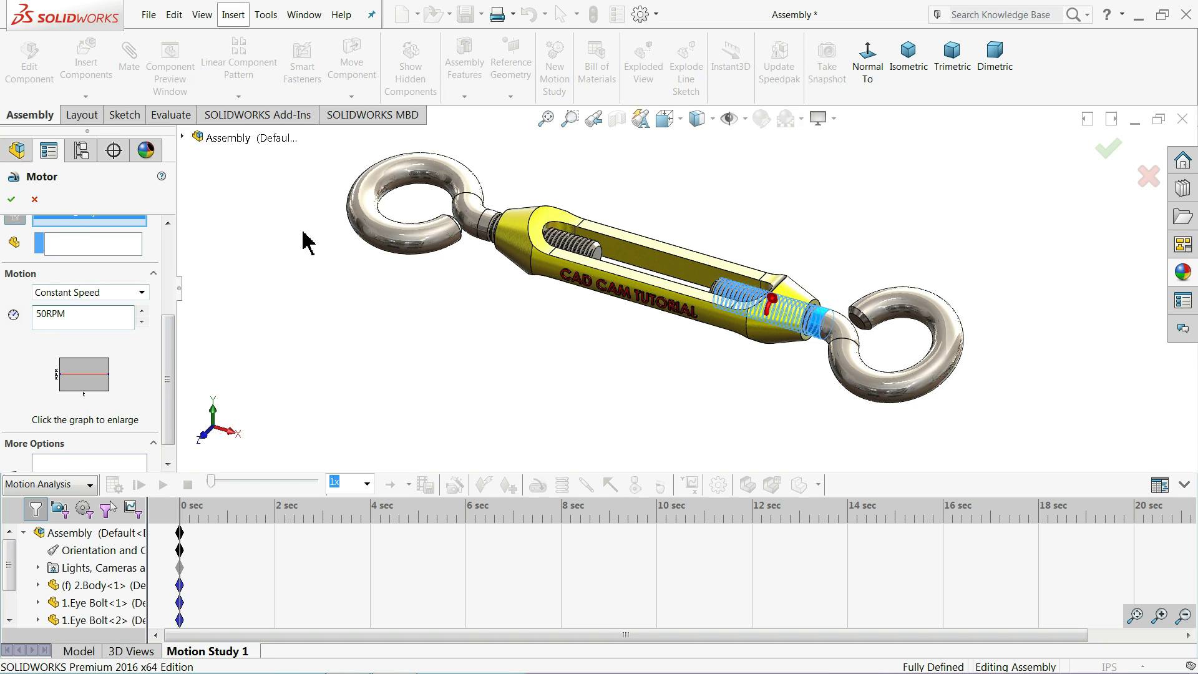
left_click(10, 200)
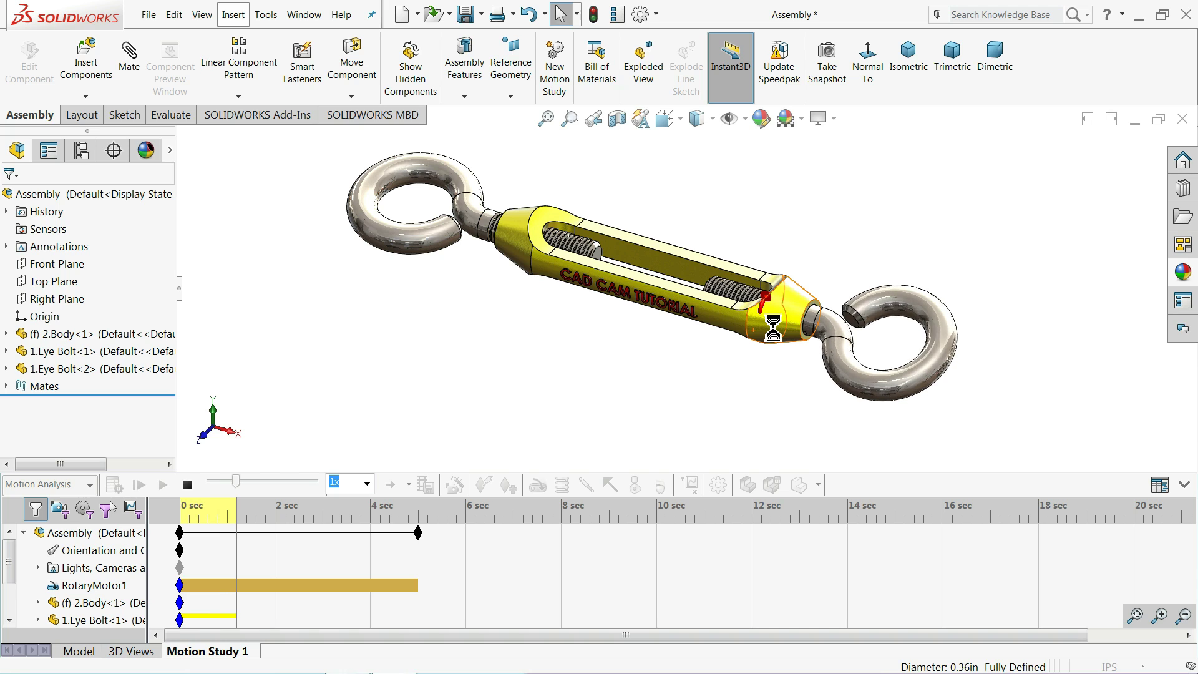
Stop the calculation and edit RotaryMotor1 to run at 80 RPM.
left_click(189, 486)
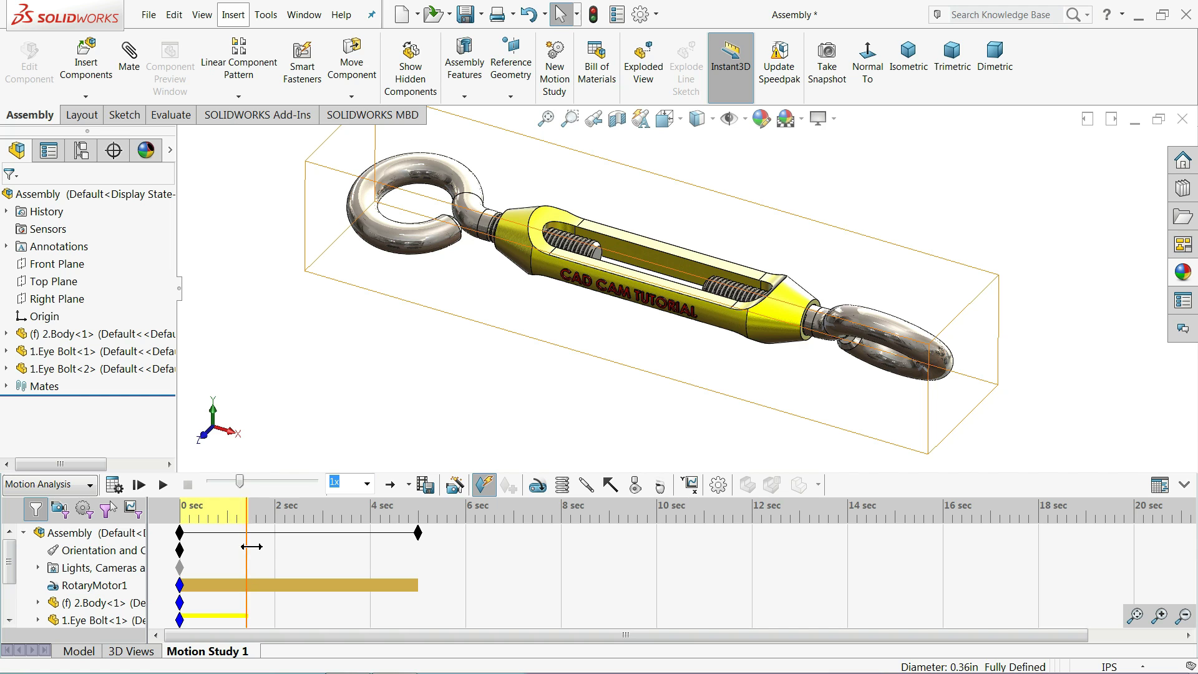
right_click(54, 588)
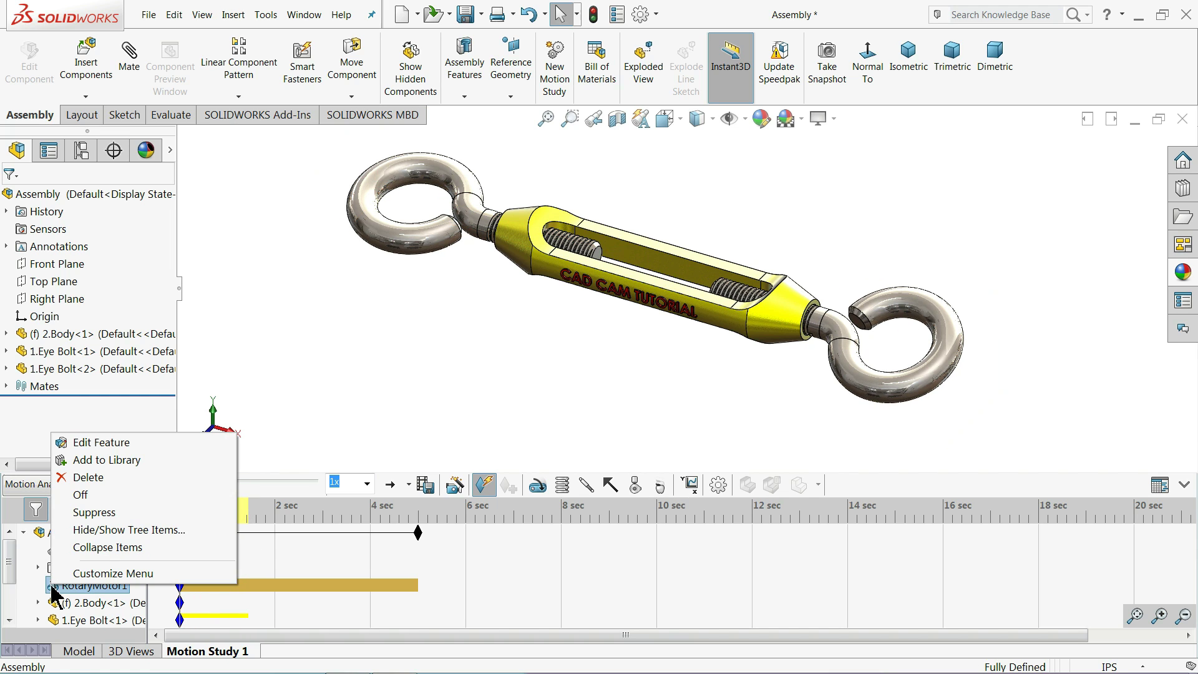
left_click(81, 442)
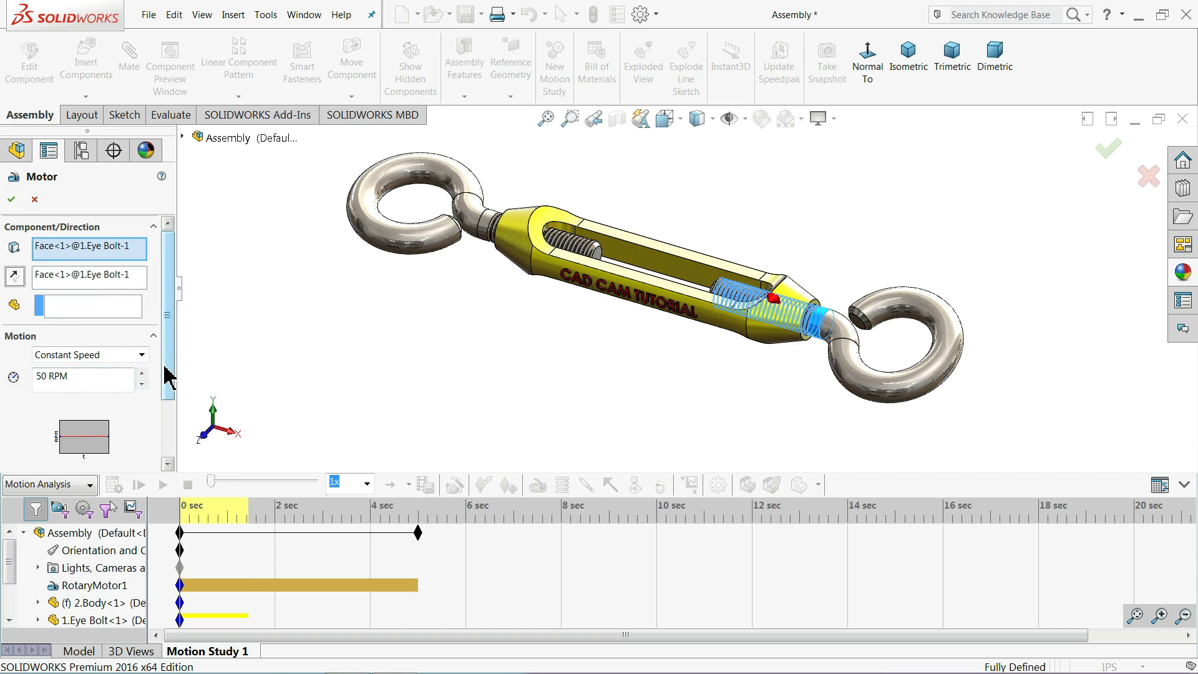
scroll(166, 374, "down", 2)
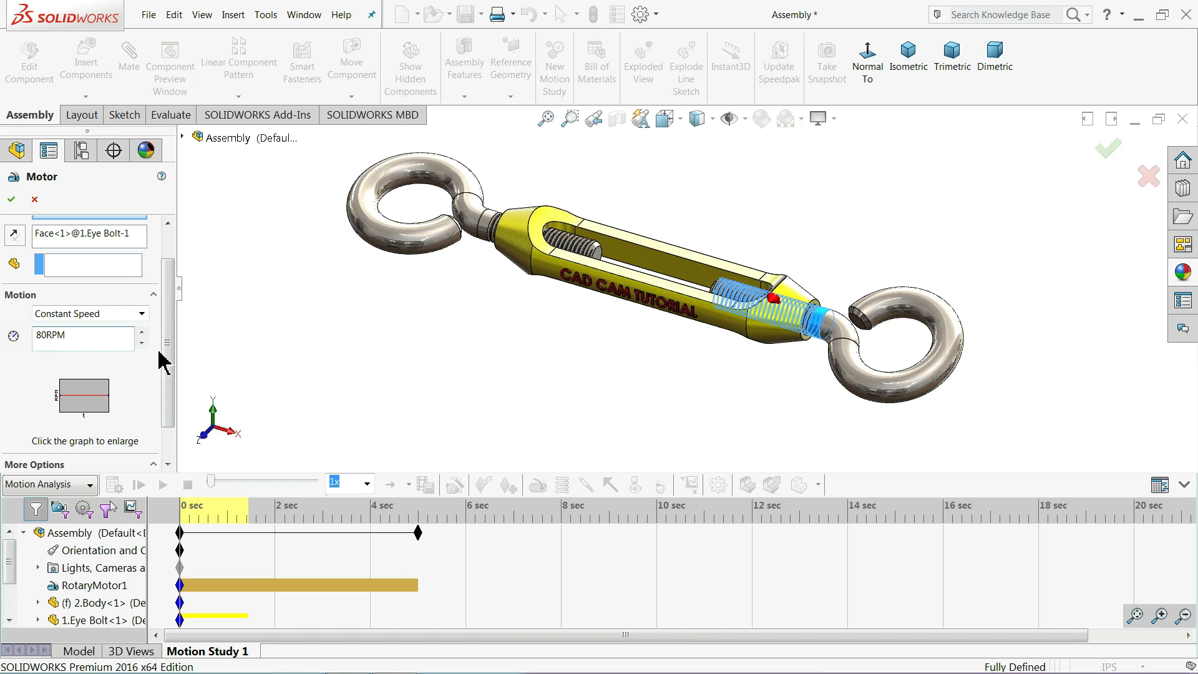
left_click(11, 200)
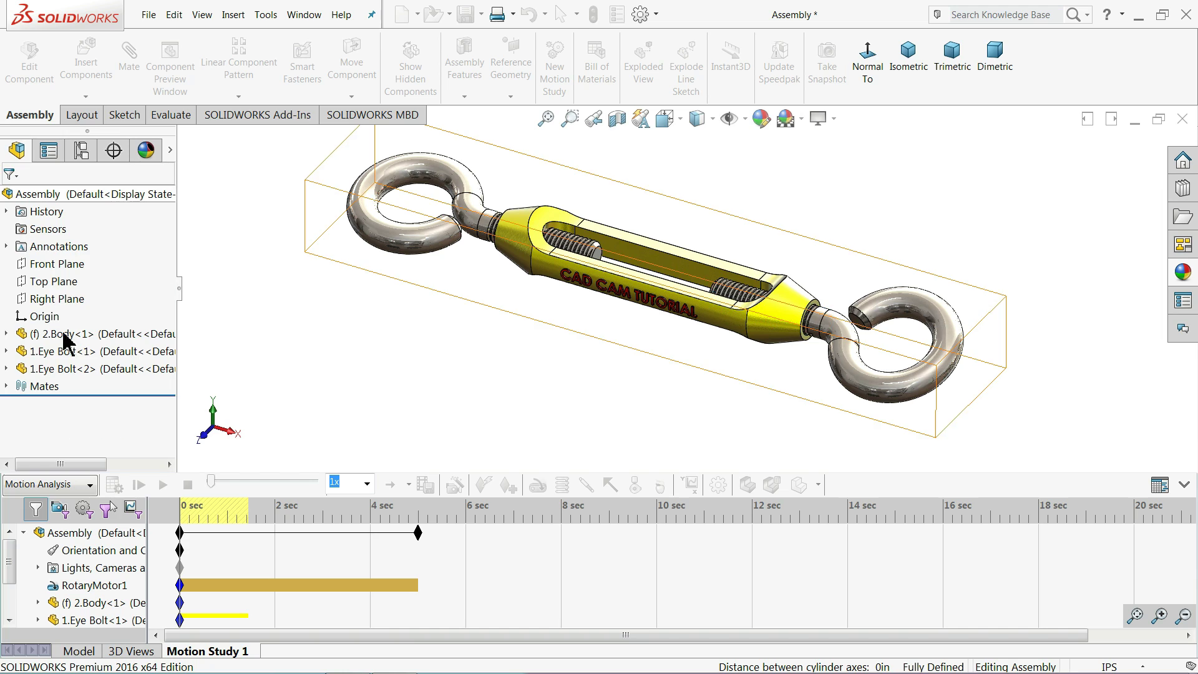
Recalculate the 5-second motion study, then rotate the left eye bolt and deselect it.
left_click(115, 485)
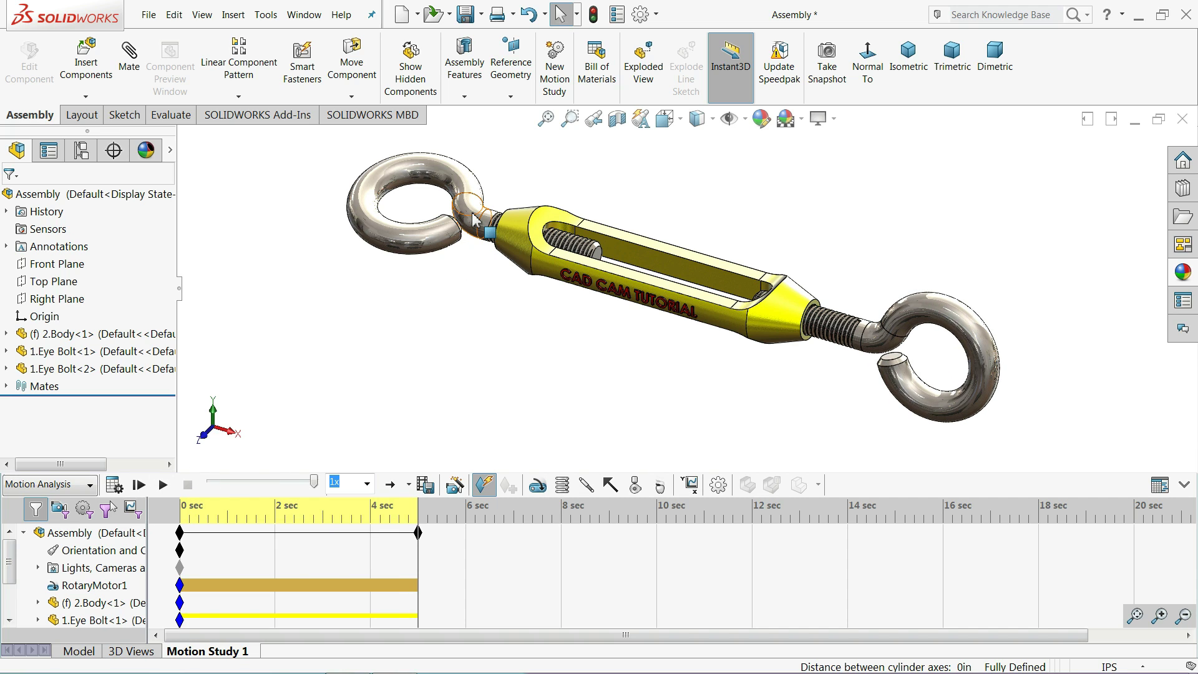
left_click_drag(473, 235, 467, 226)
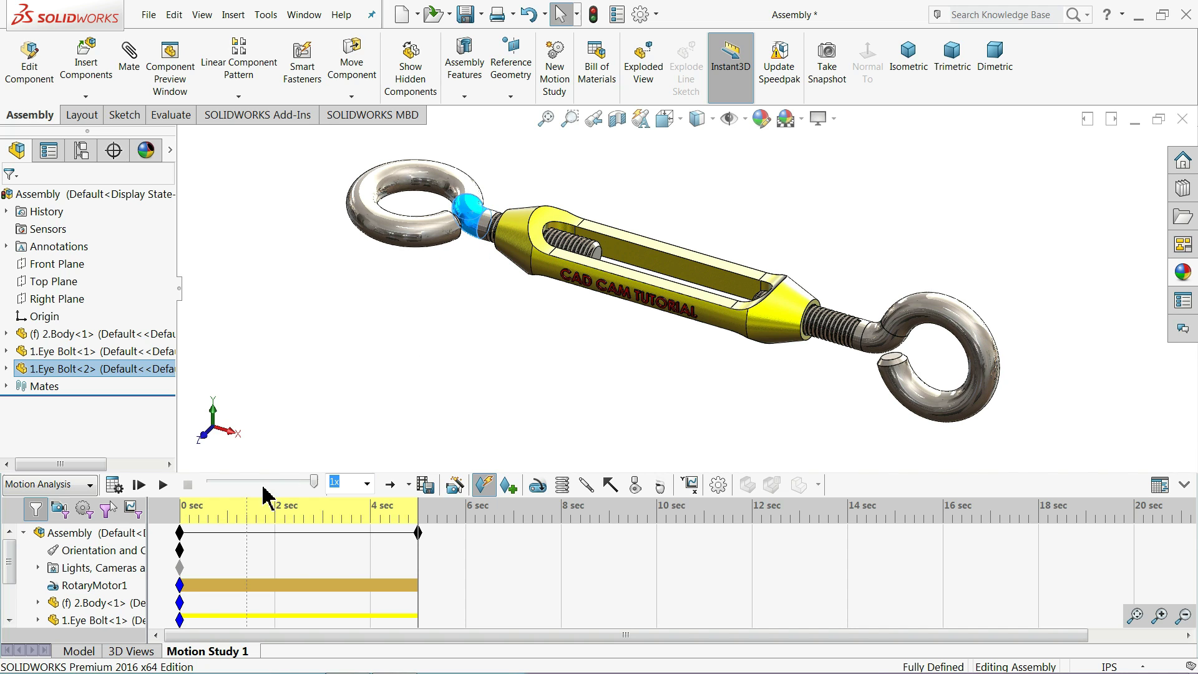
left_click(265, 435)
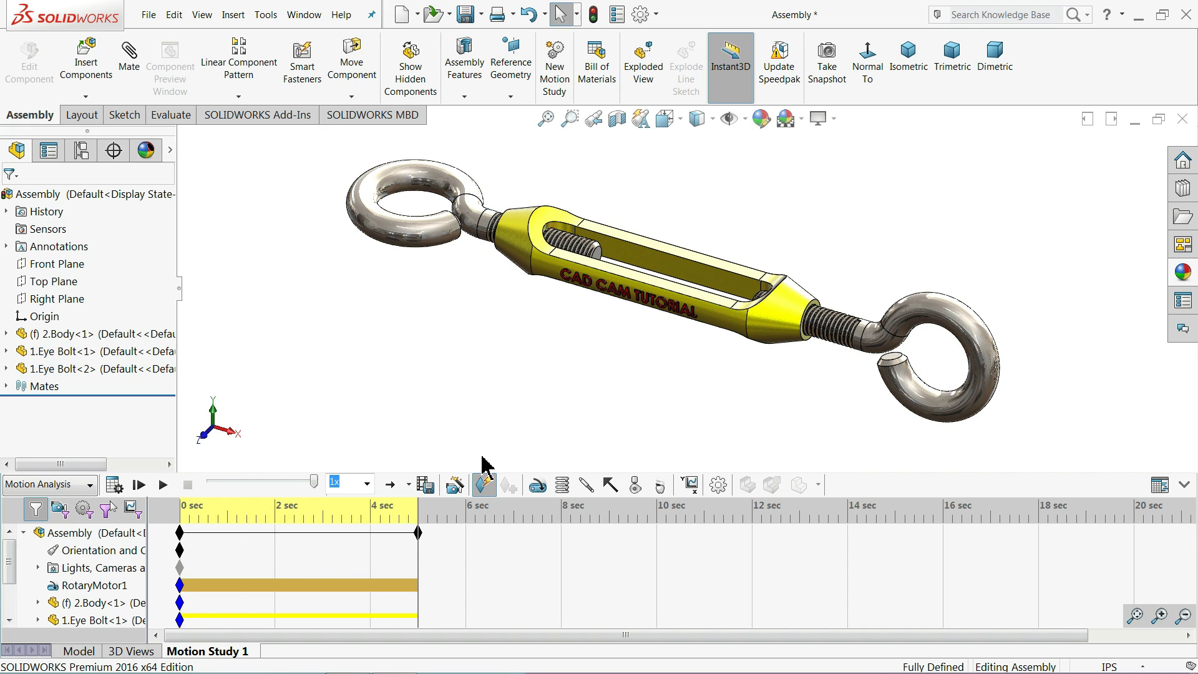
Add RotaryMotor2 at constant 80 RPM on Eye Bolt-2's threaded face.
left_click(539, 488)
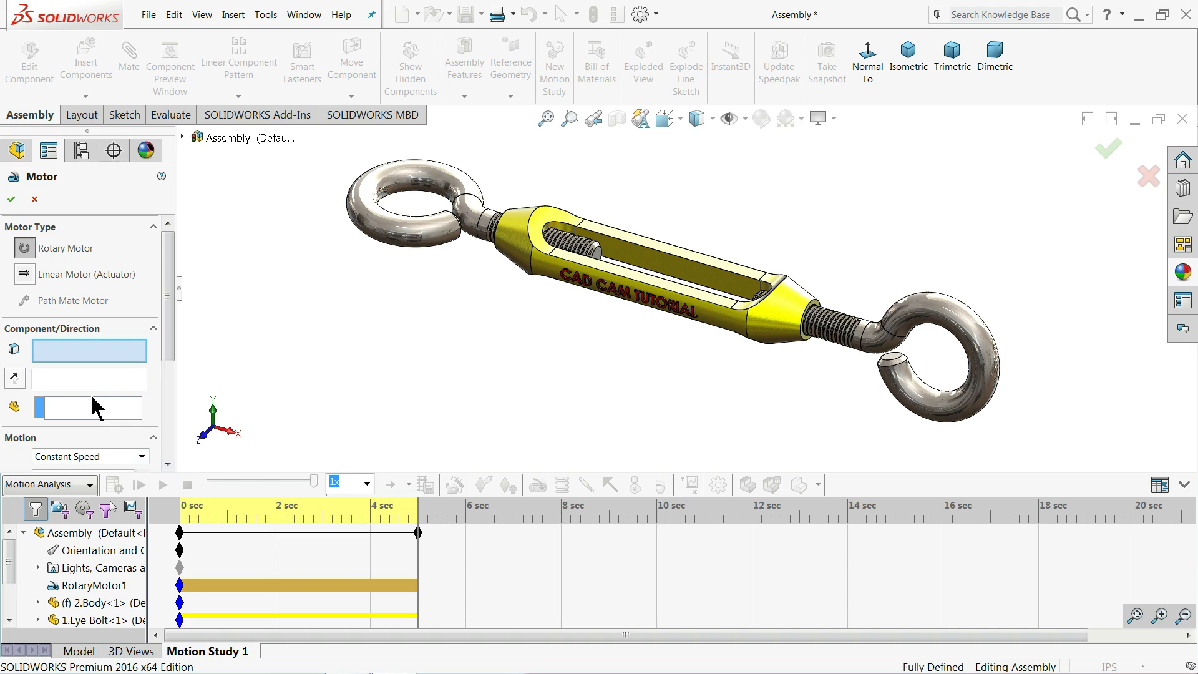
left_click(487, 228)
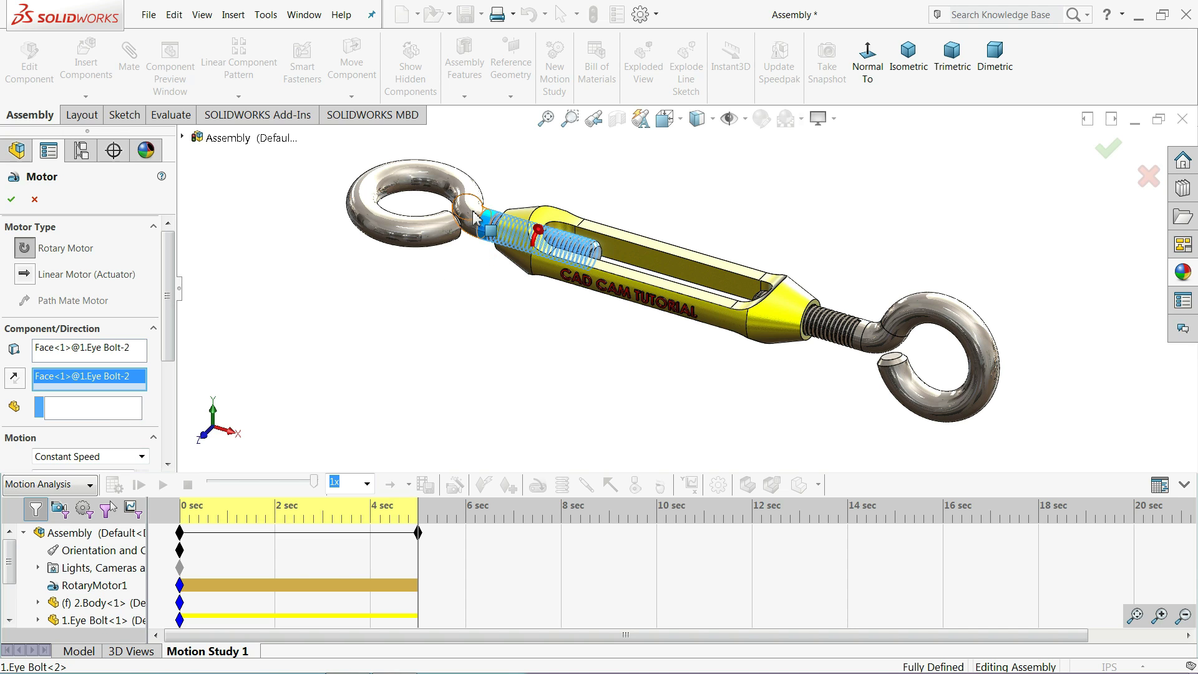
scroll(169, 396, "down", 4)
scroll(169, 396, "down", 1)
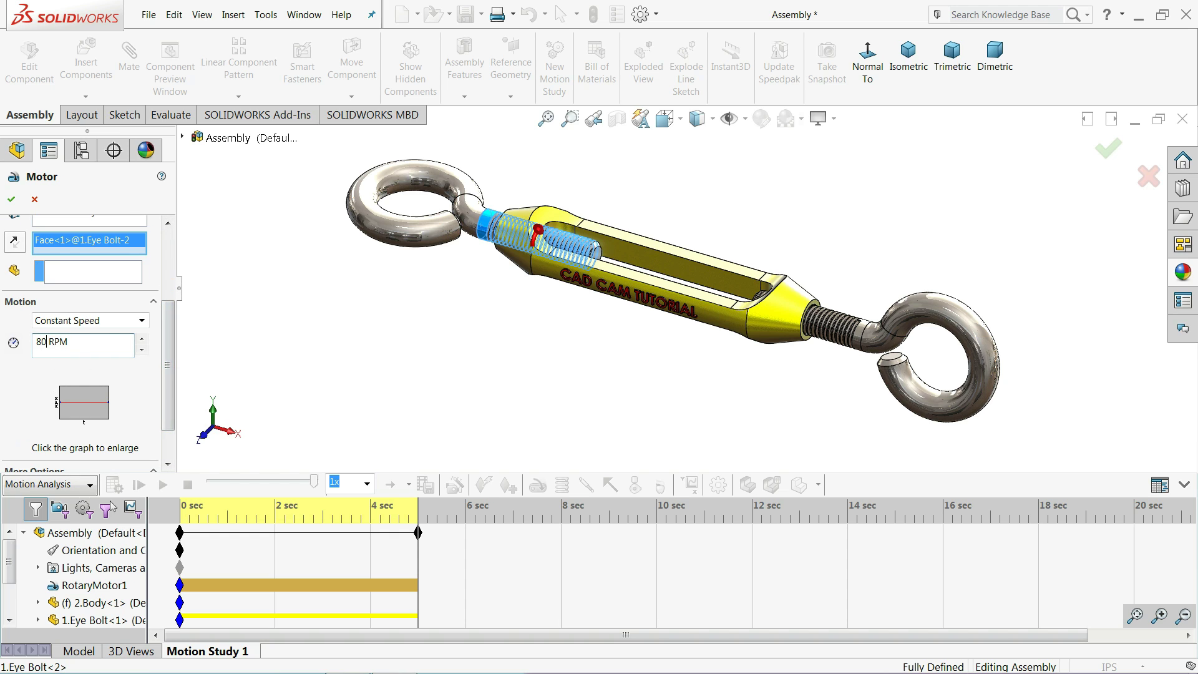
left_click(13, 199)
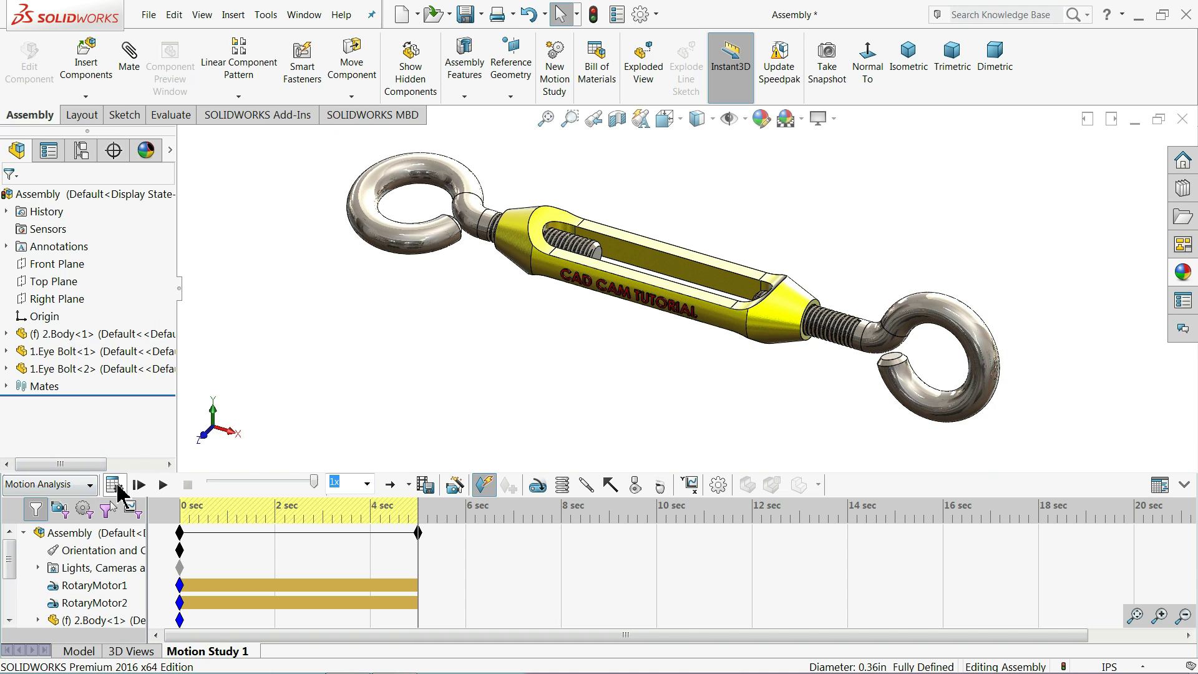
Calculate the study so both motors screw the eye bolts out over 5 seconds.
left_click(113, 485)
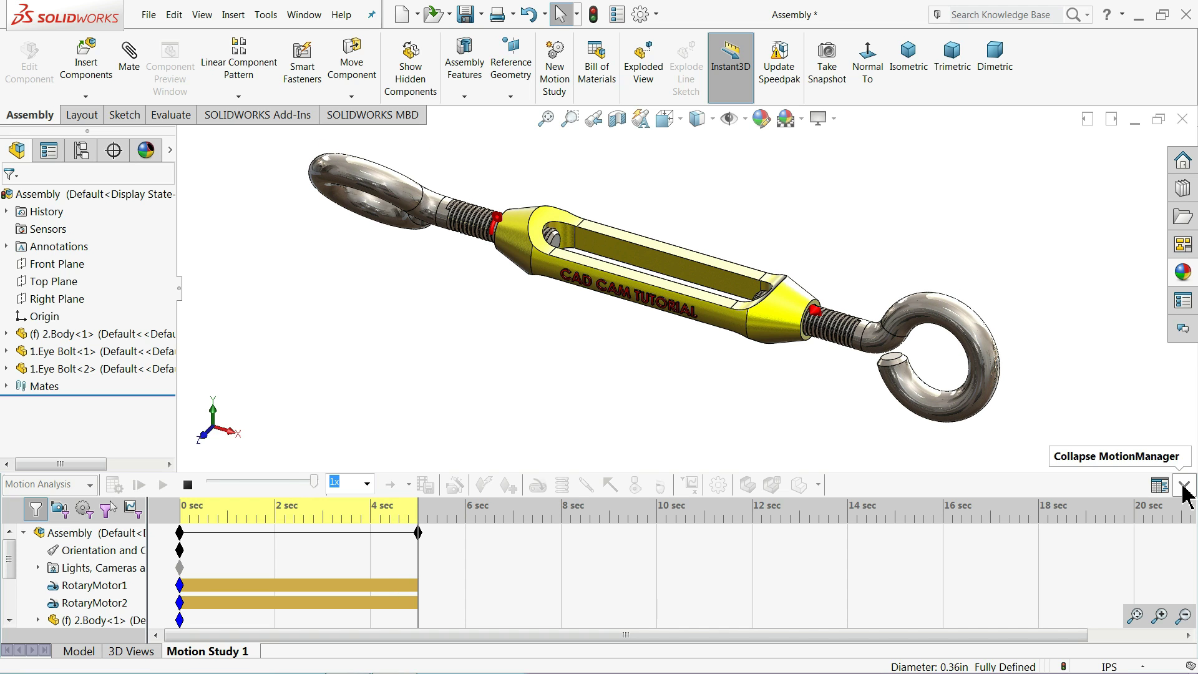
Collapse the MotionManager for a larger view and replay the animation from the start.
left_click(1184, 486)
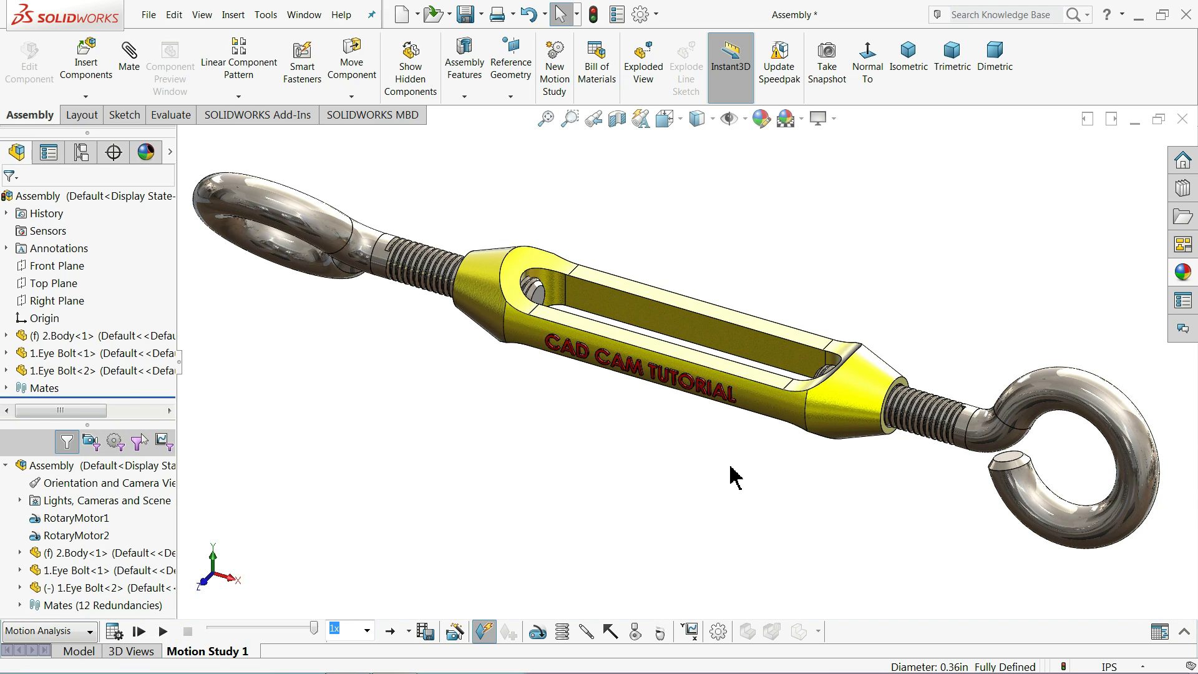
left_click(166, 635)
Save the motion animation as a 16:9, 1920×1080 AVI on the Desktop at 50 fps.
left_click(425, 633)
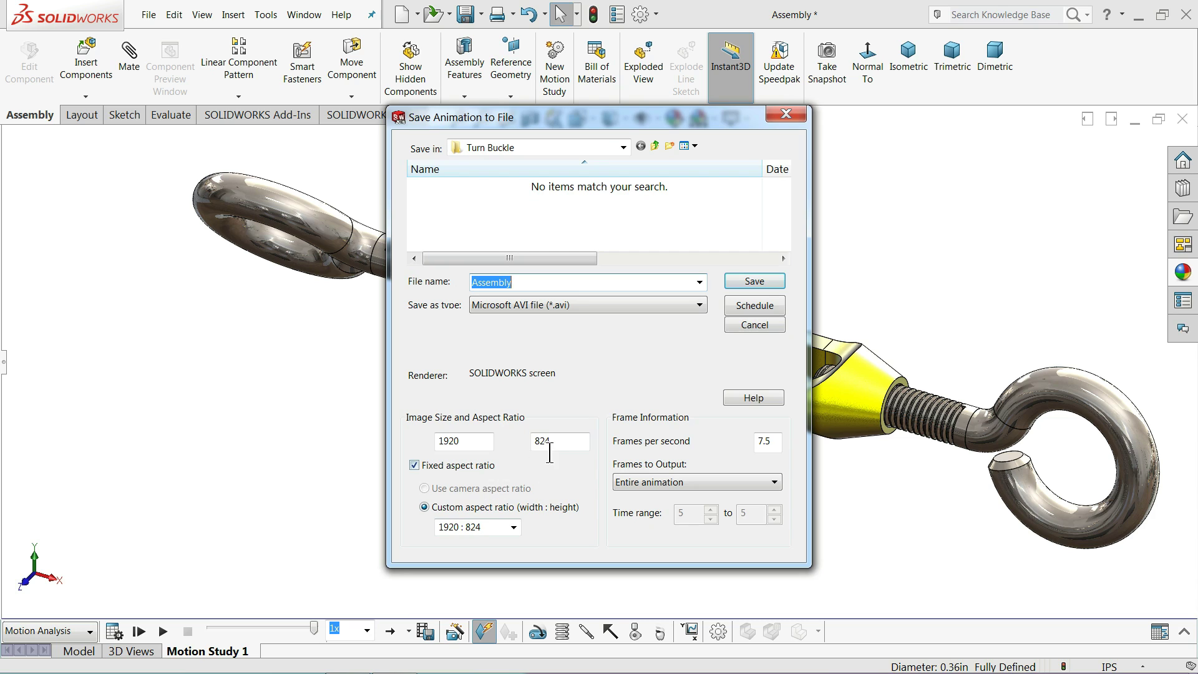
left_click(514, 527)
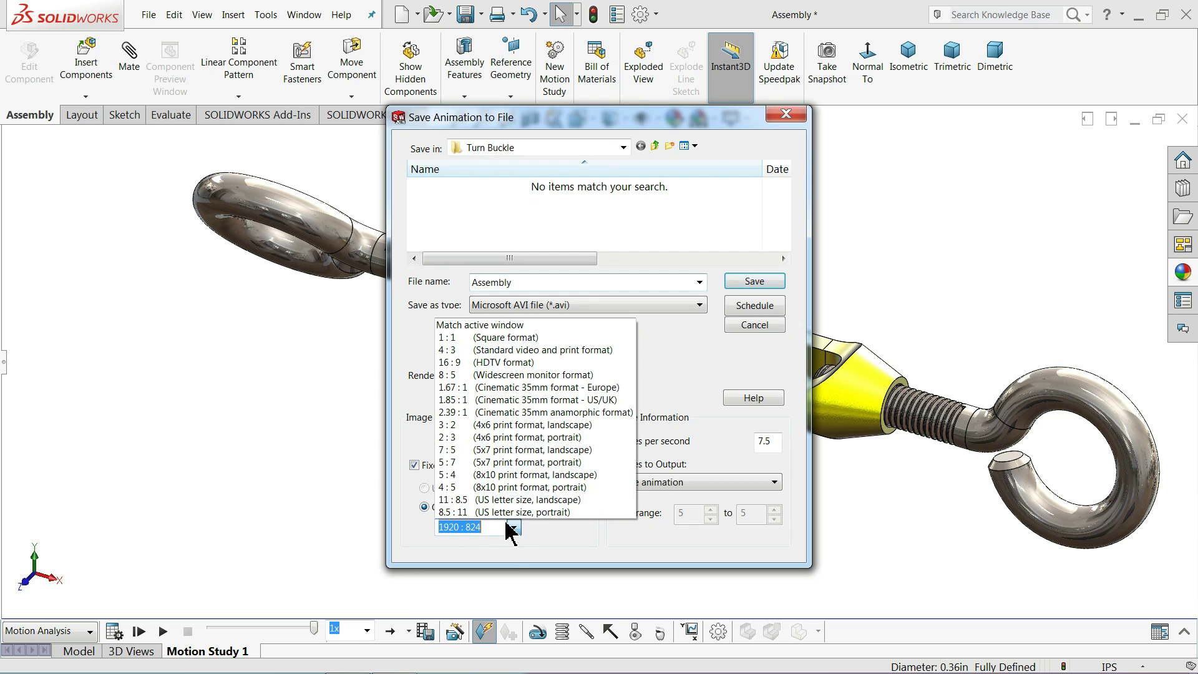
left_click(459, 367)
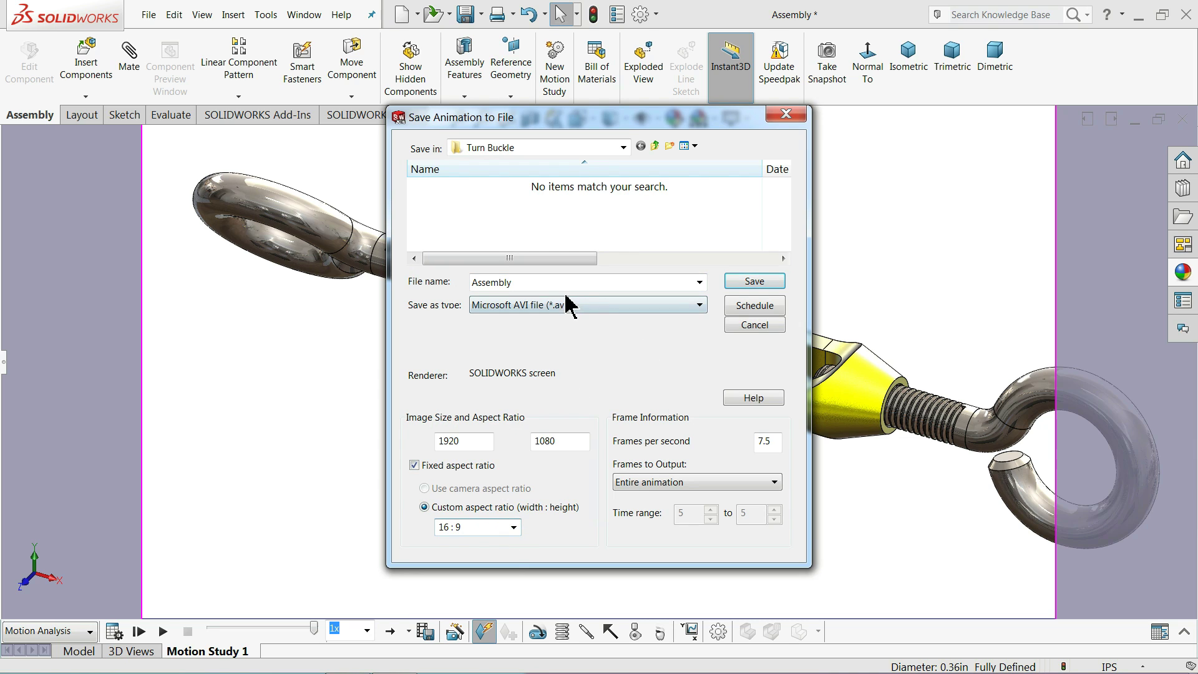
left_click(623, 147)
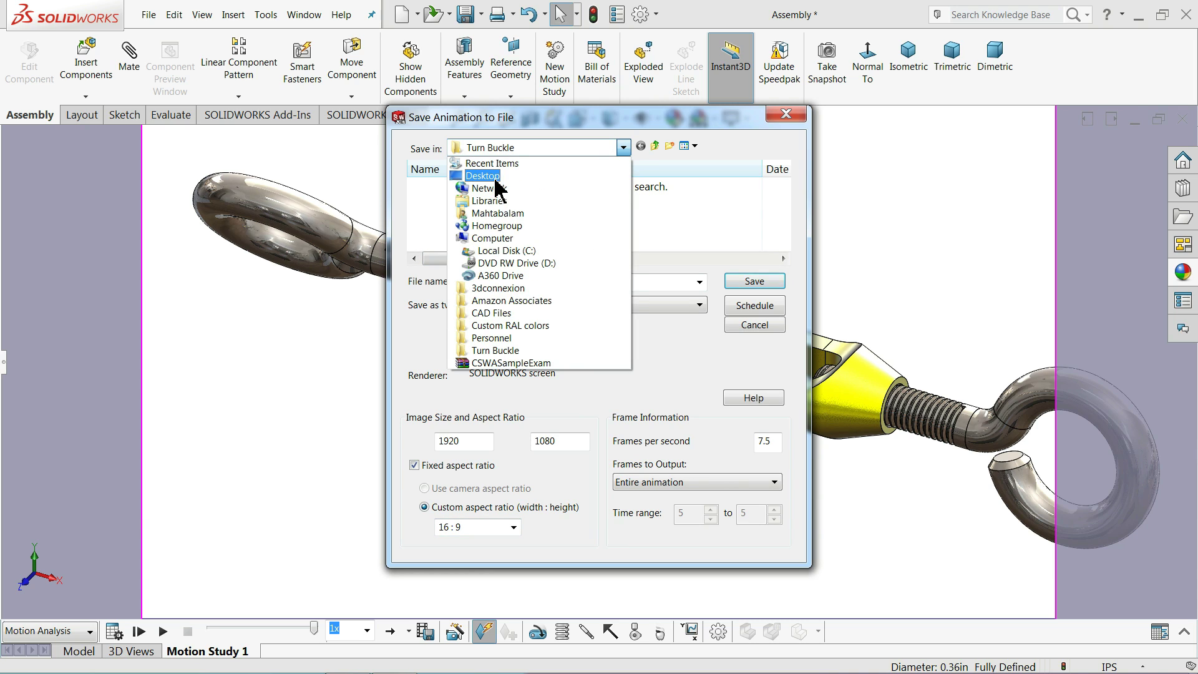
left_click(495, 180)
type("50")
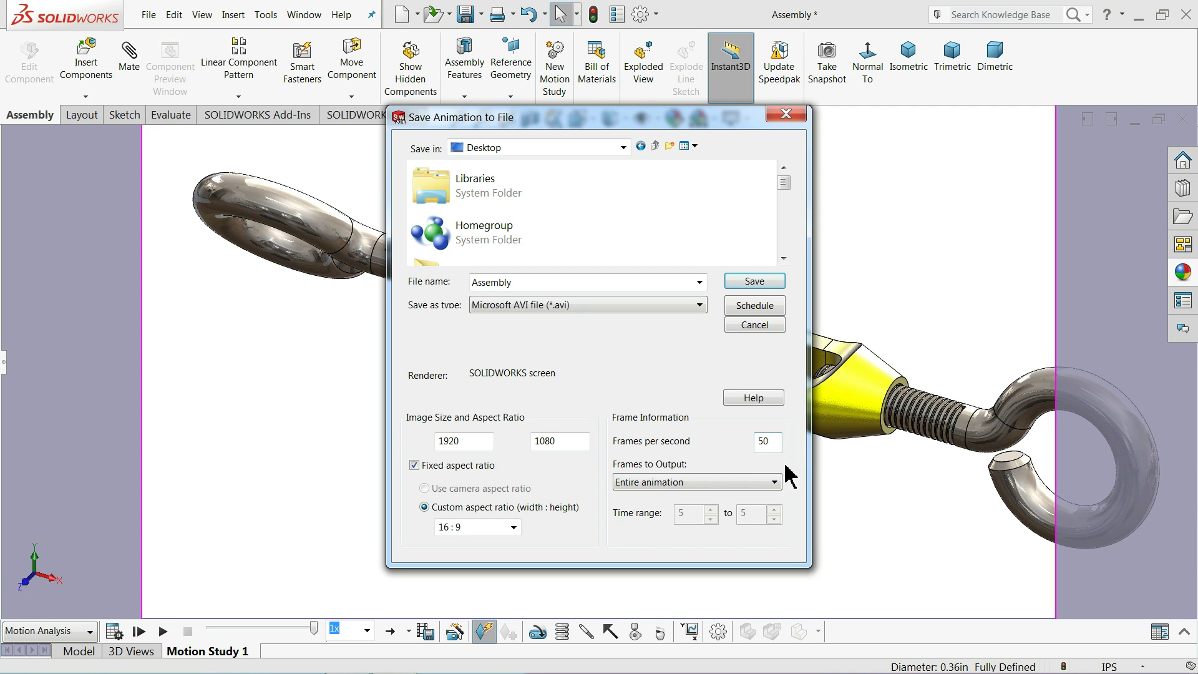
left_click(764, 287)
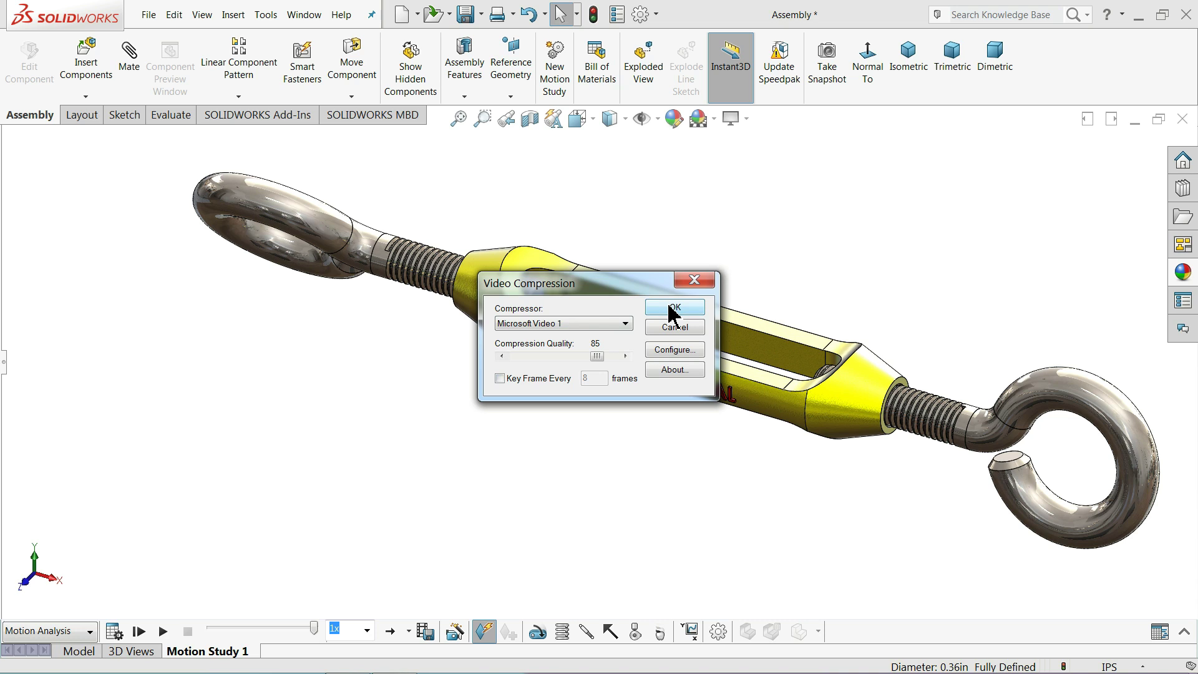
left_click(694, 281)
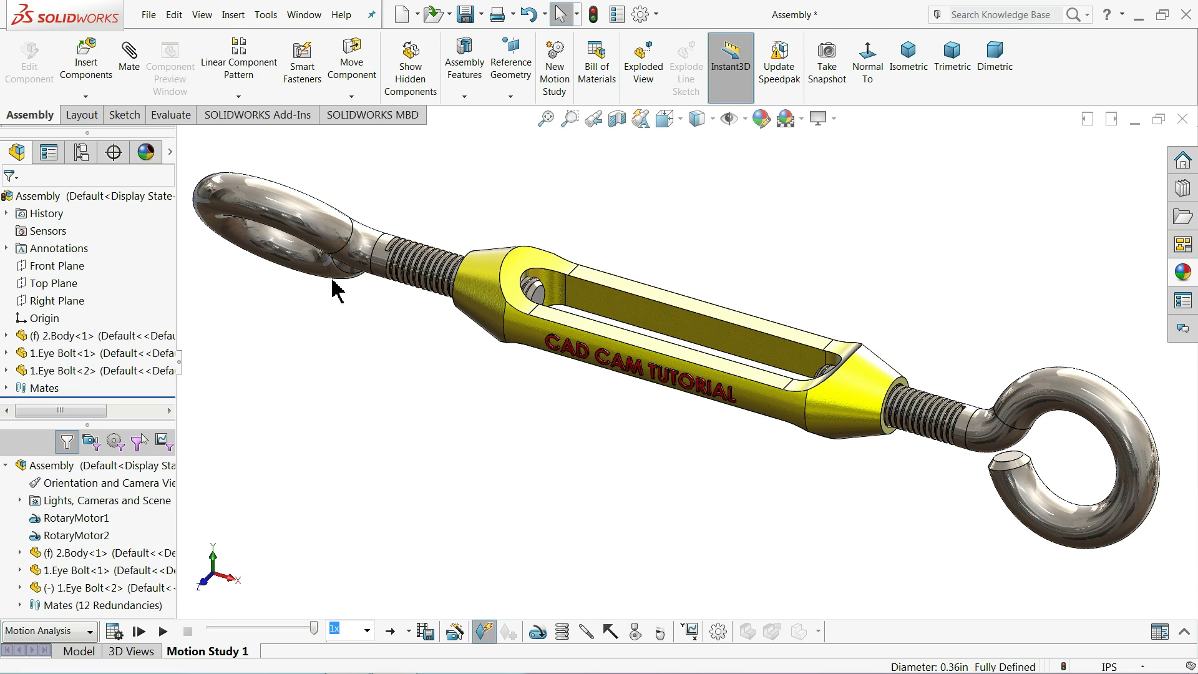
Rotate the left eye bolt, then bring up the full-screen turnbuckle render from the taskbar.
mouse_move(335, 284)
left_mouse_down()
mouse_move(392, 214)
mouse_move(382, 208)
left_mouse_up()
key("Escape")
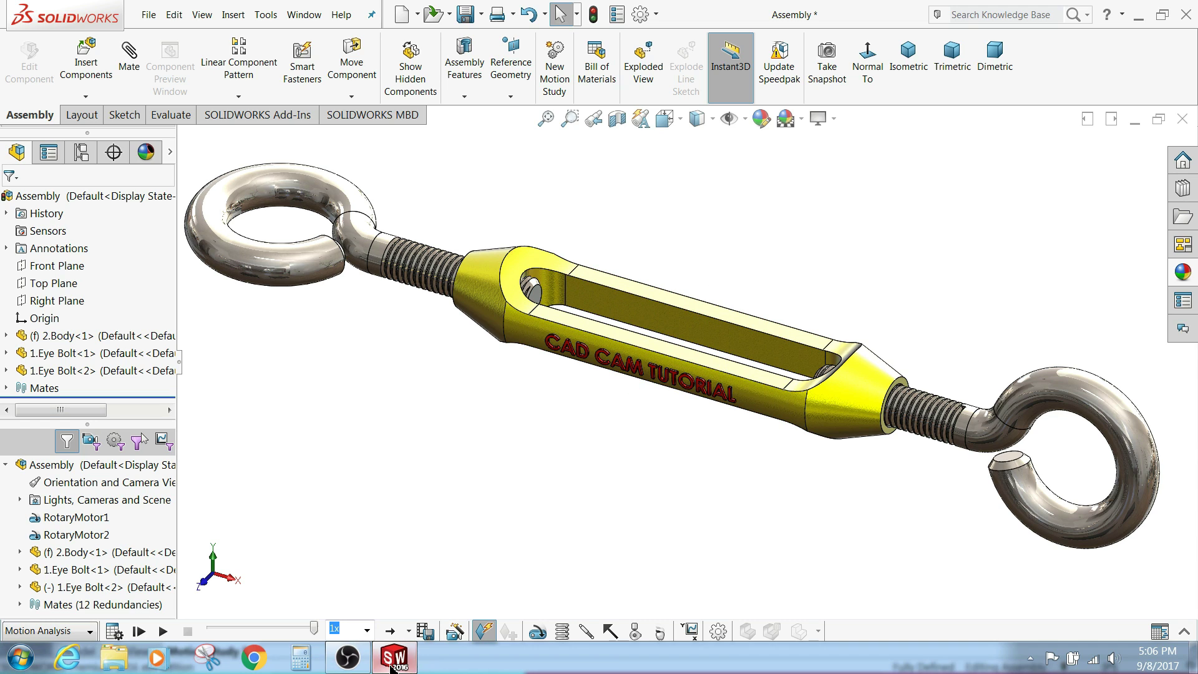
left_click(347, 656)
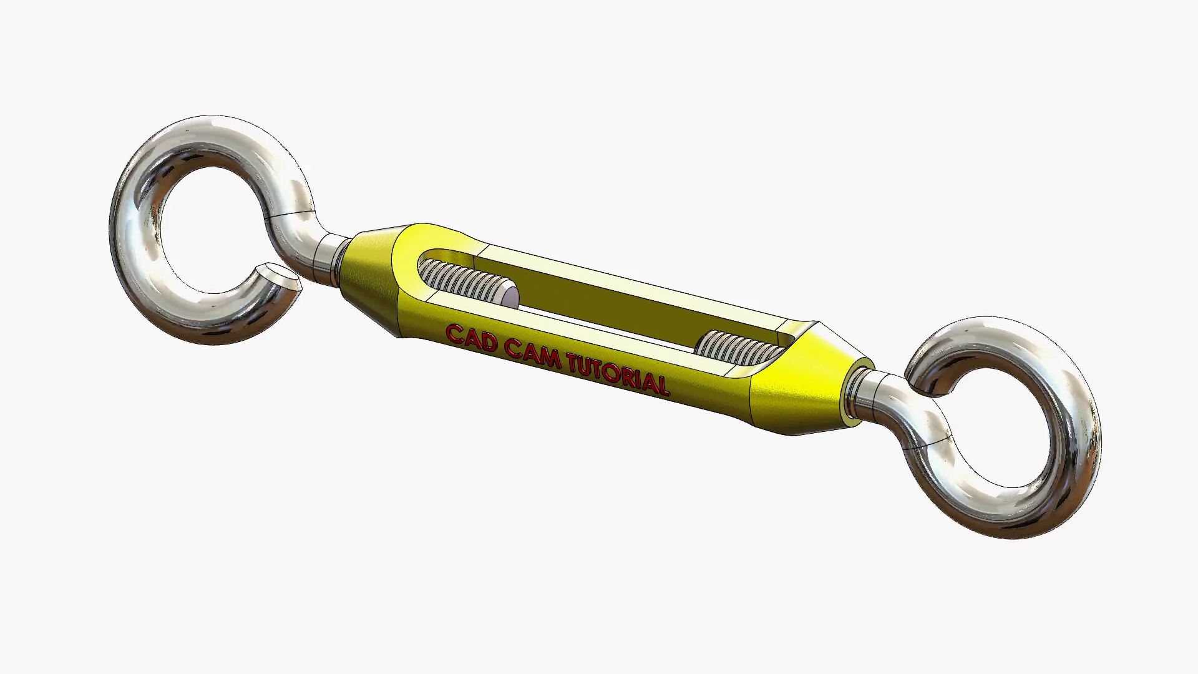